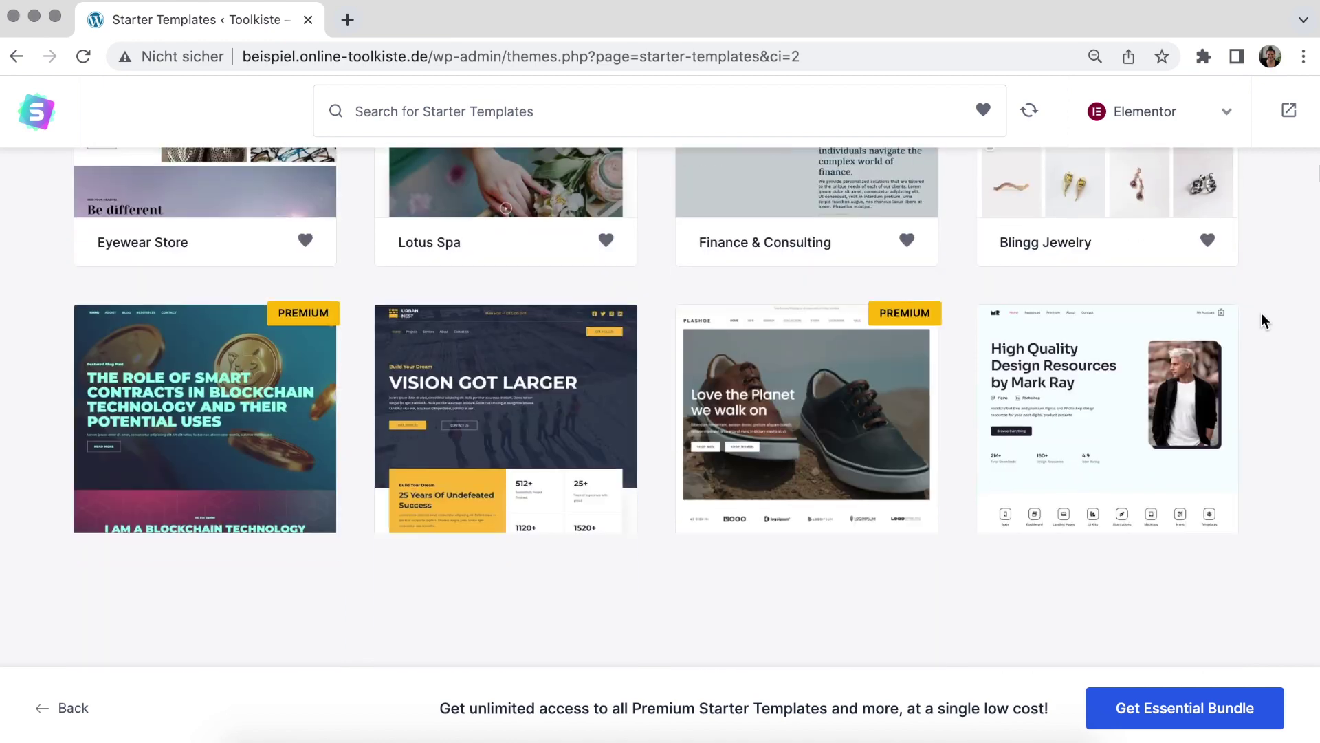
Switch the page builder for the starter templates from Elementor to Block Editor
scroll(1262, 315, "up", 10)
scroll(1261, 312, "up", 6)
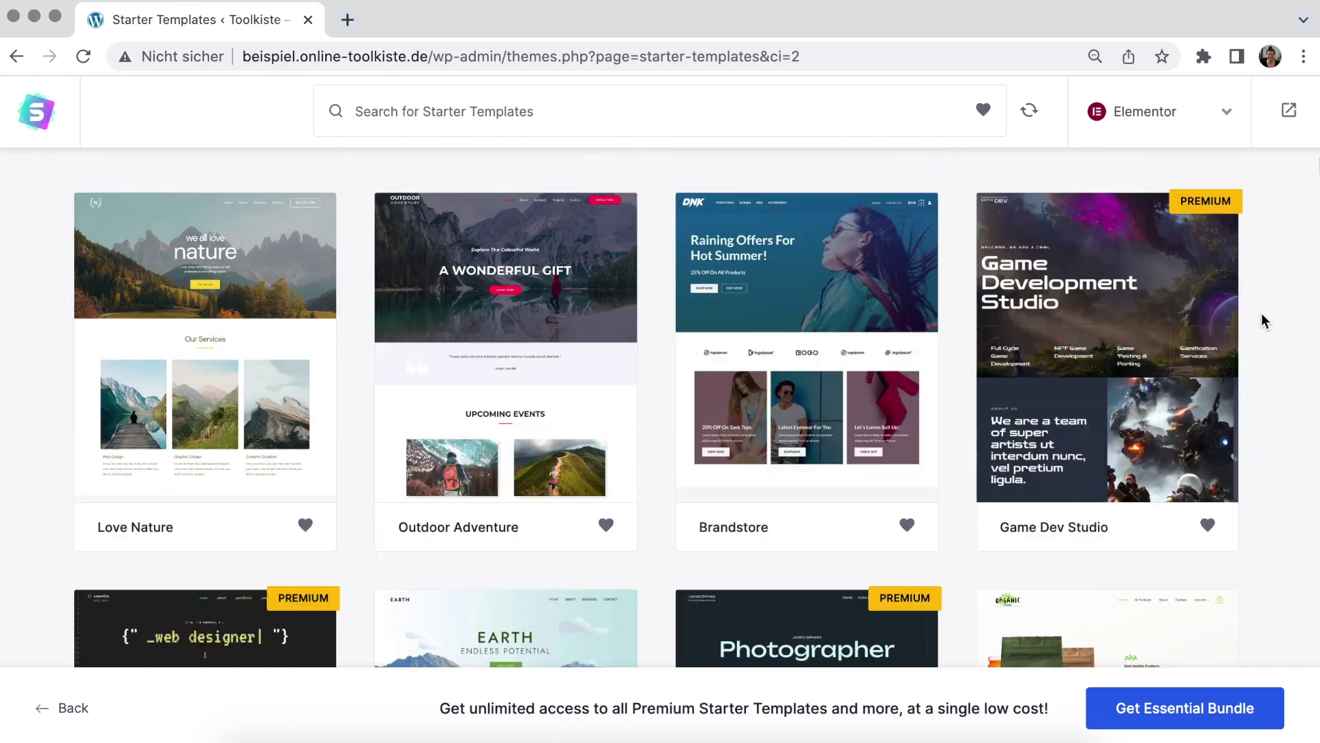
left_click(1144, 112)
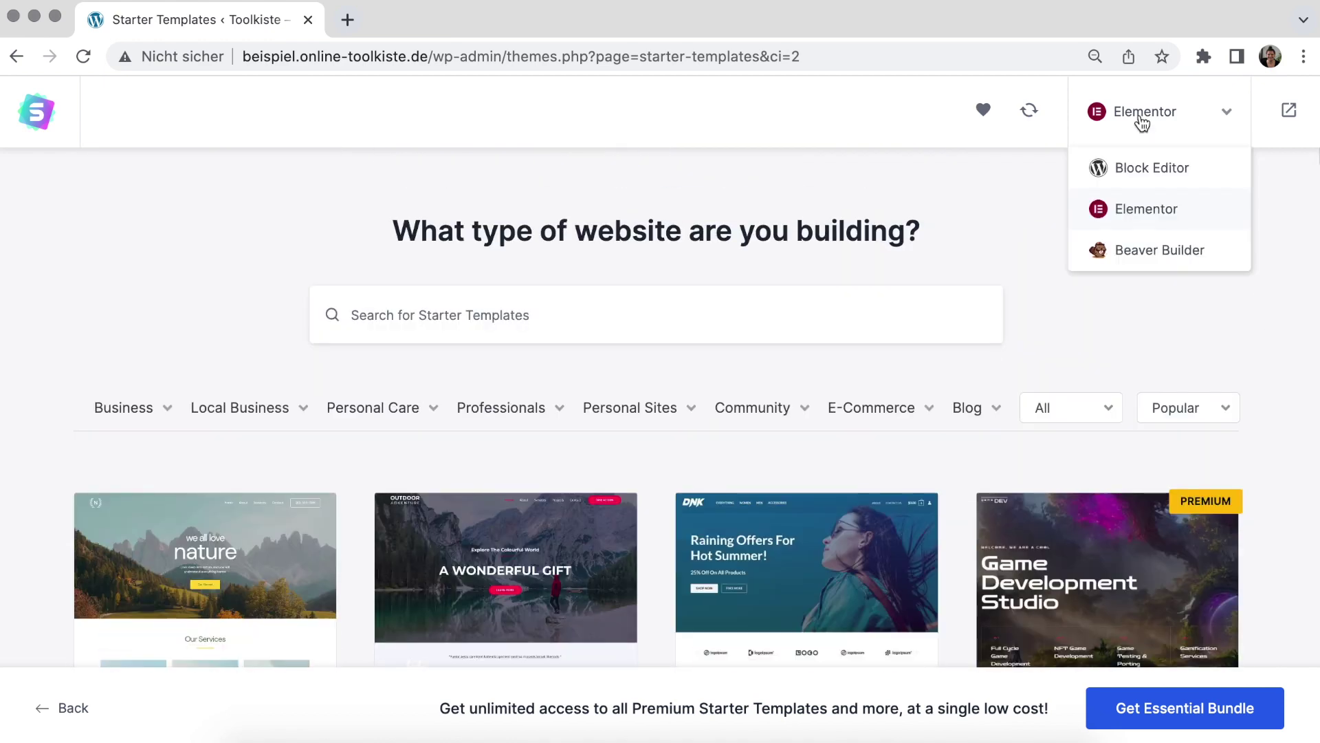
left_click(1134, 167)
Select the eBook Author starter template and skip its logo upload
scroll(1248, 502, "down", 10)
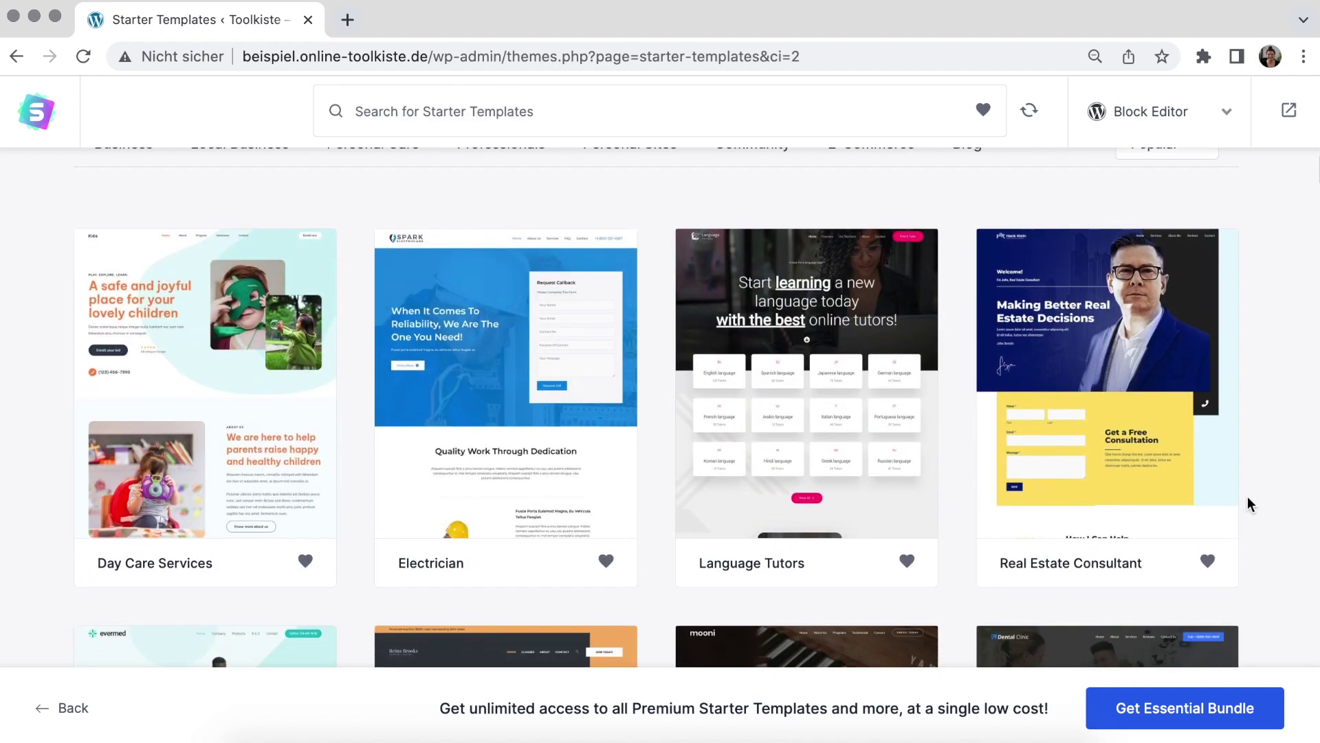
scroll(1248, 497, "down", 12)
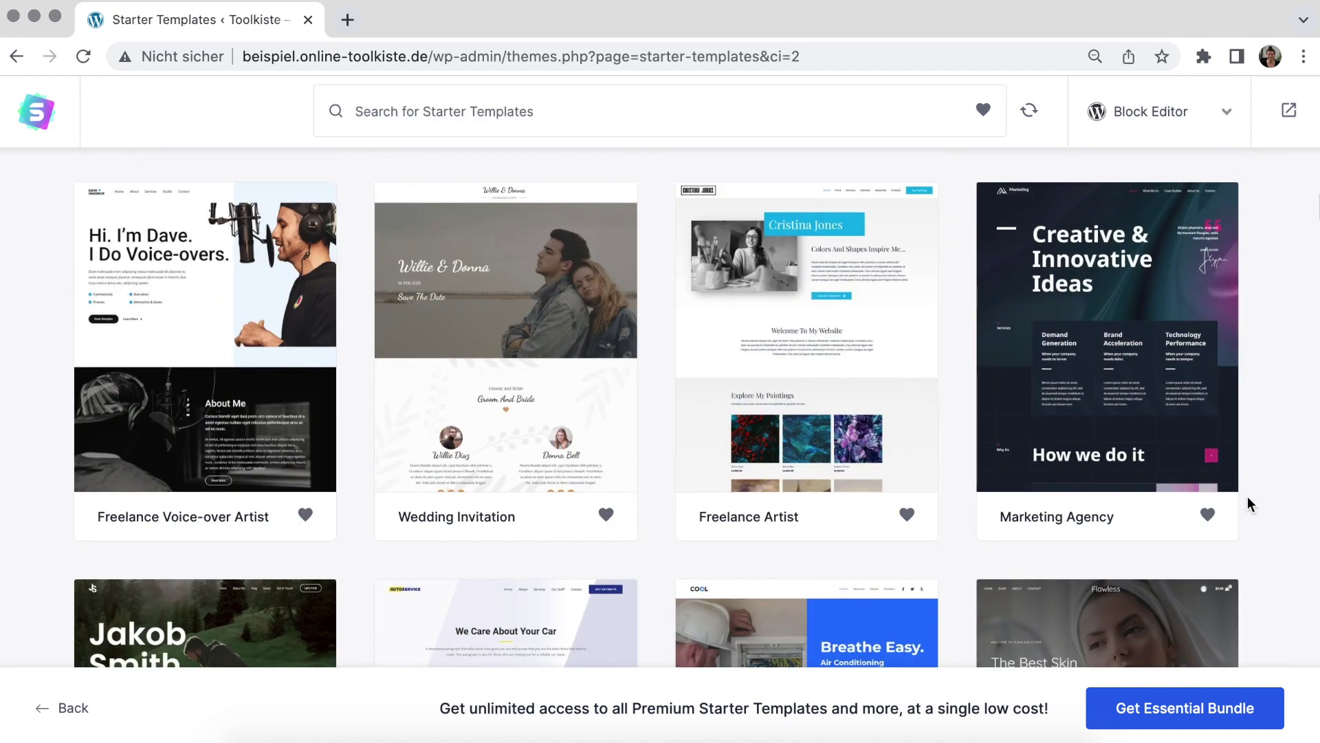
scroll(1247, 496, "down", 9)
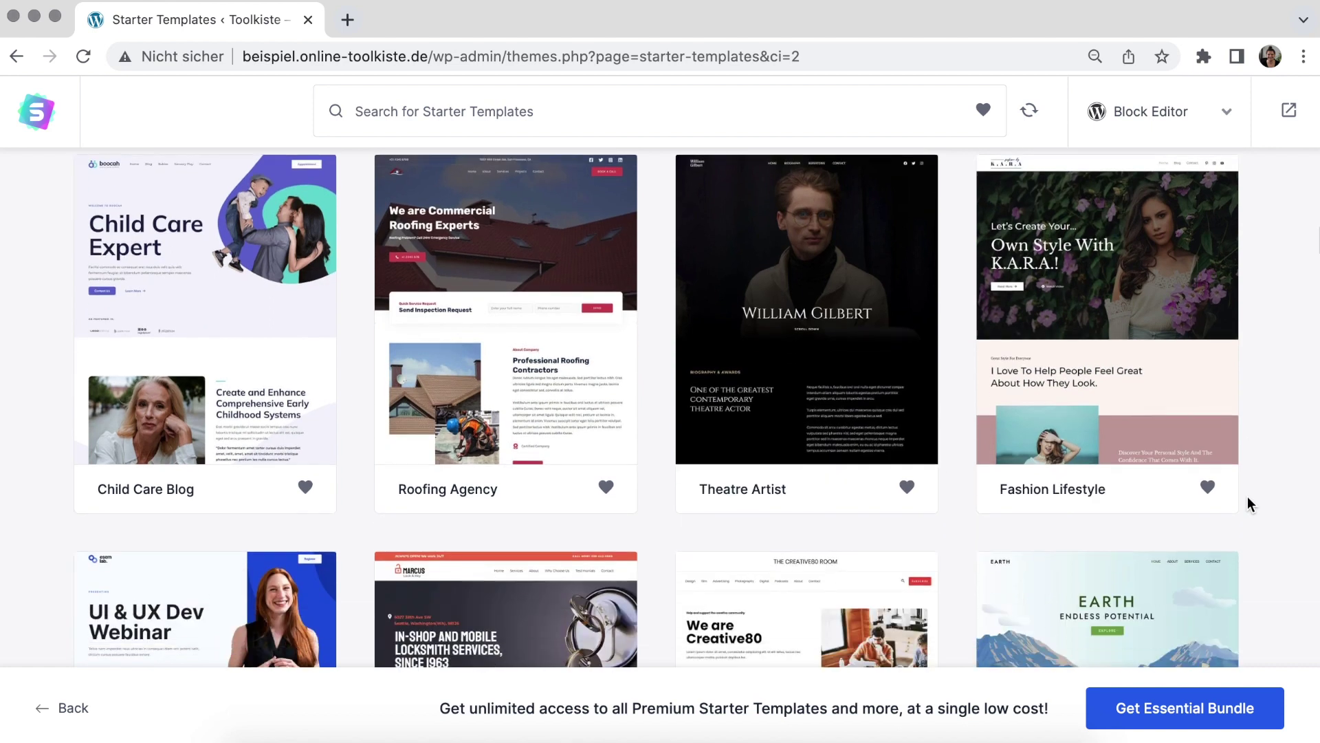
scroll(1247, 497, "down", 8)
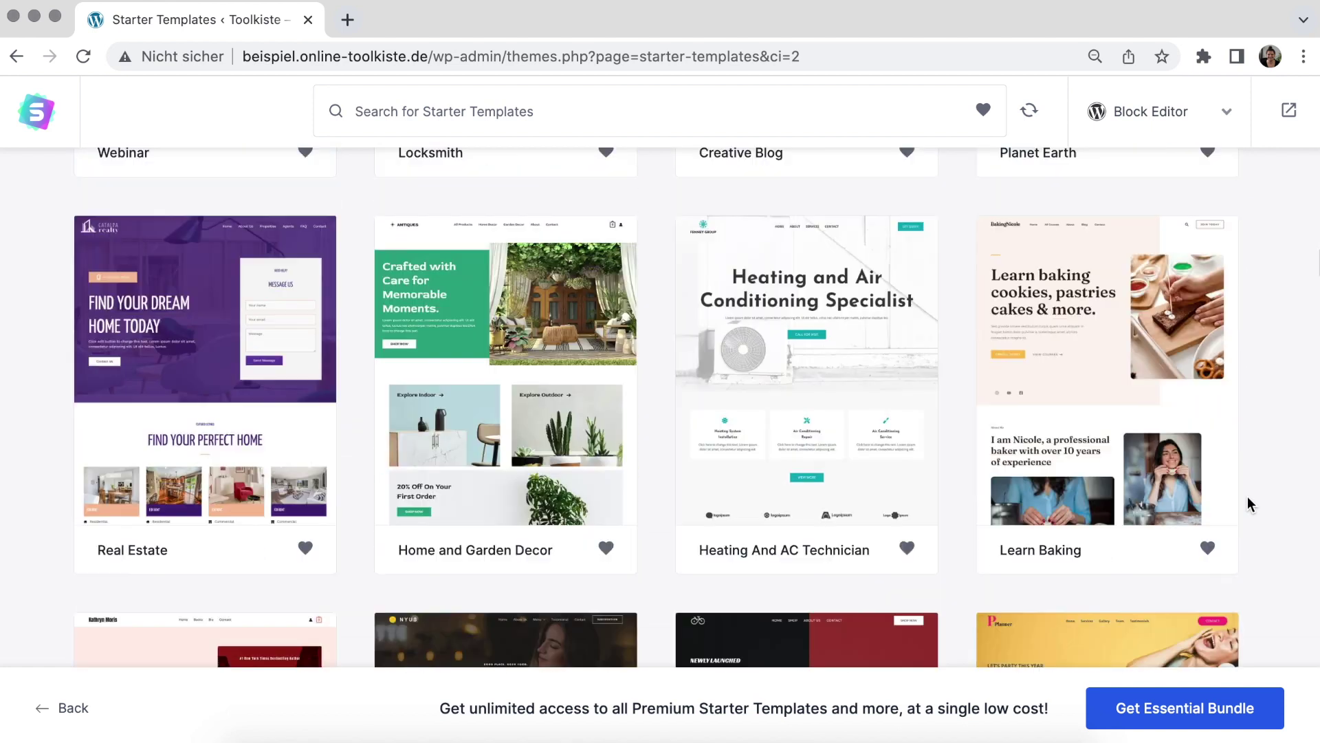
scroll(1248, 496, "down", 4)
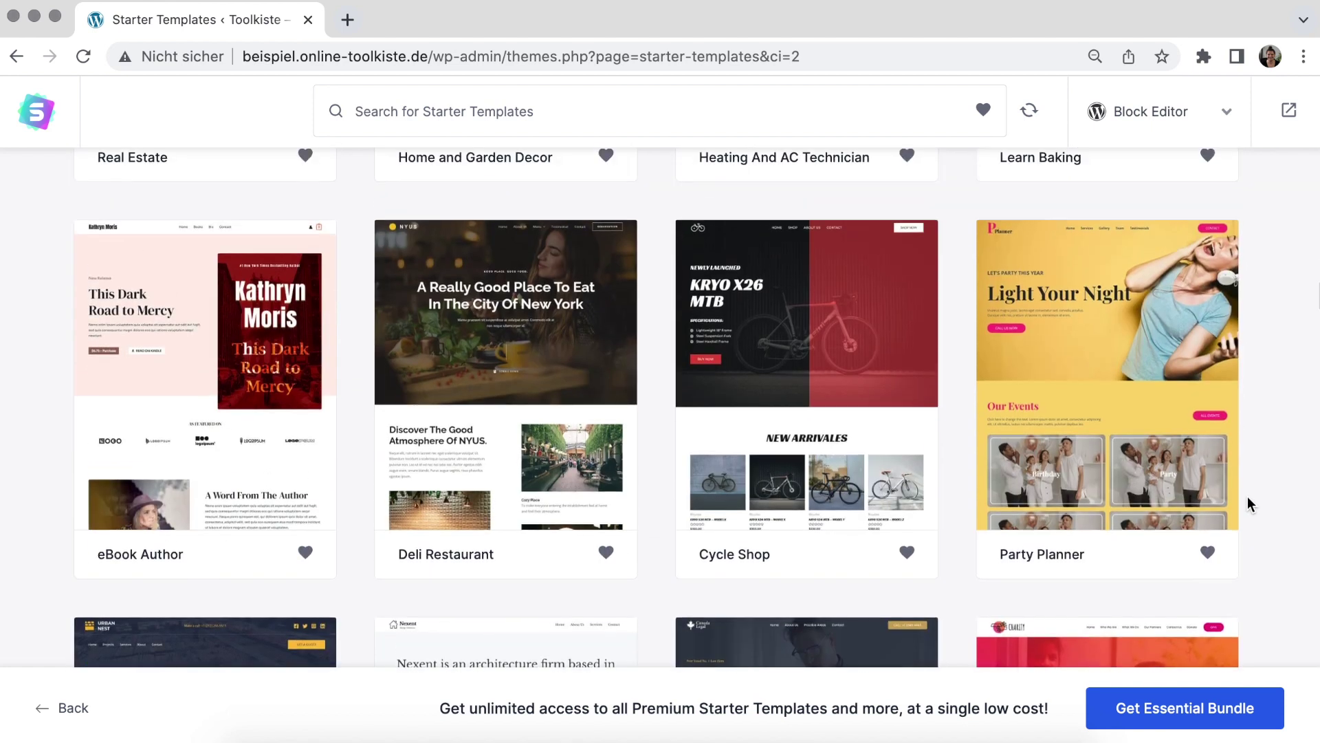
left_click(200, 425)
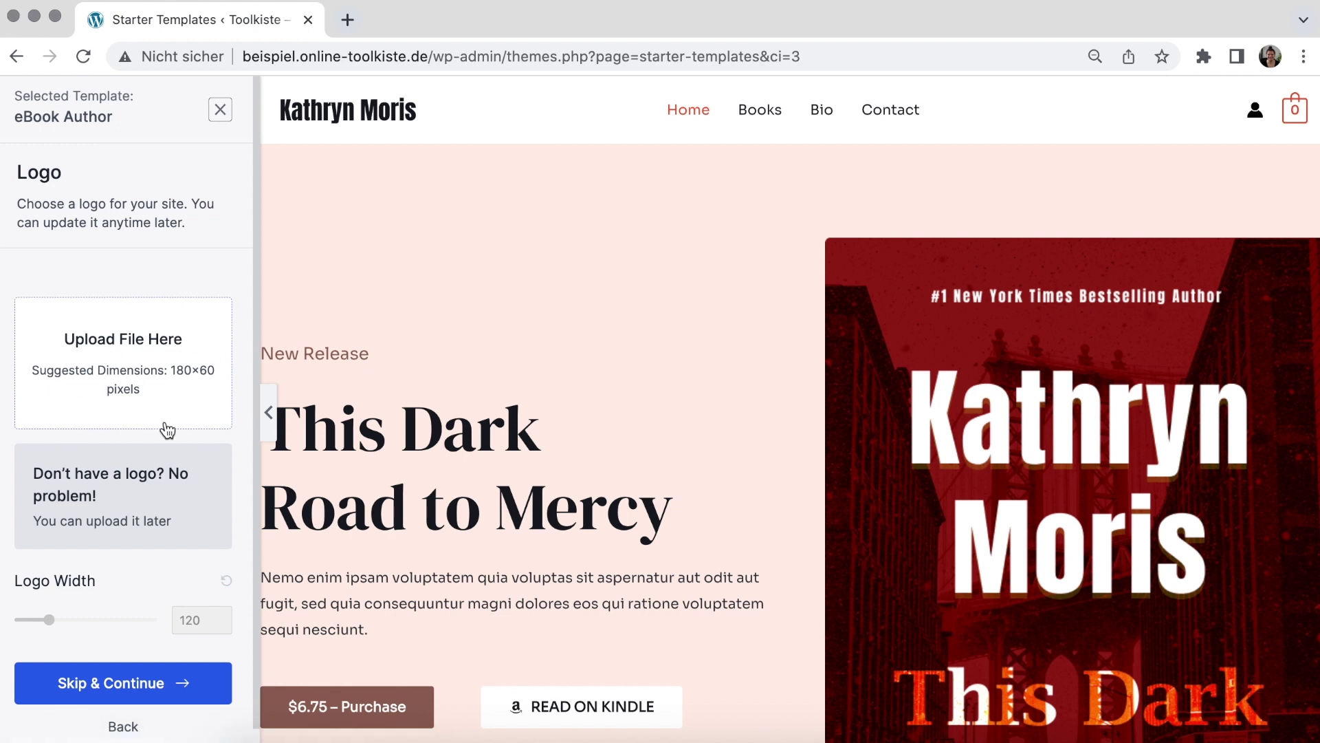
scroll(170, 527, "down", 1)
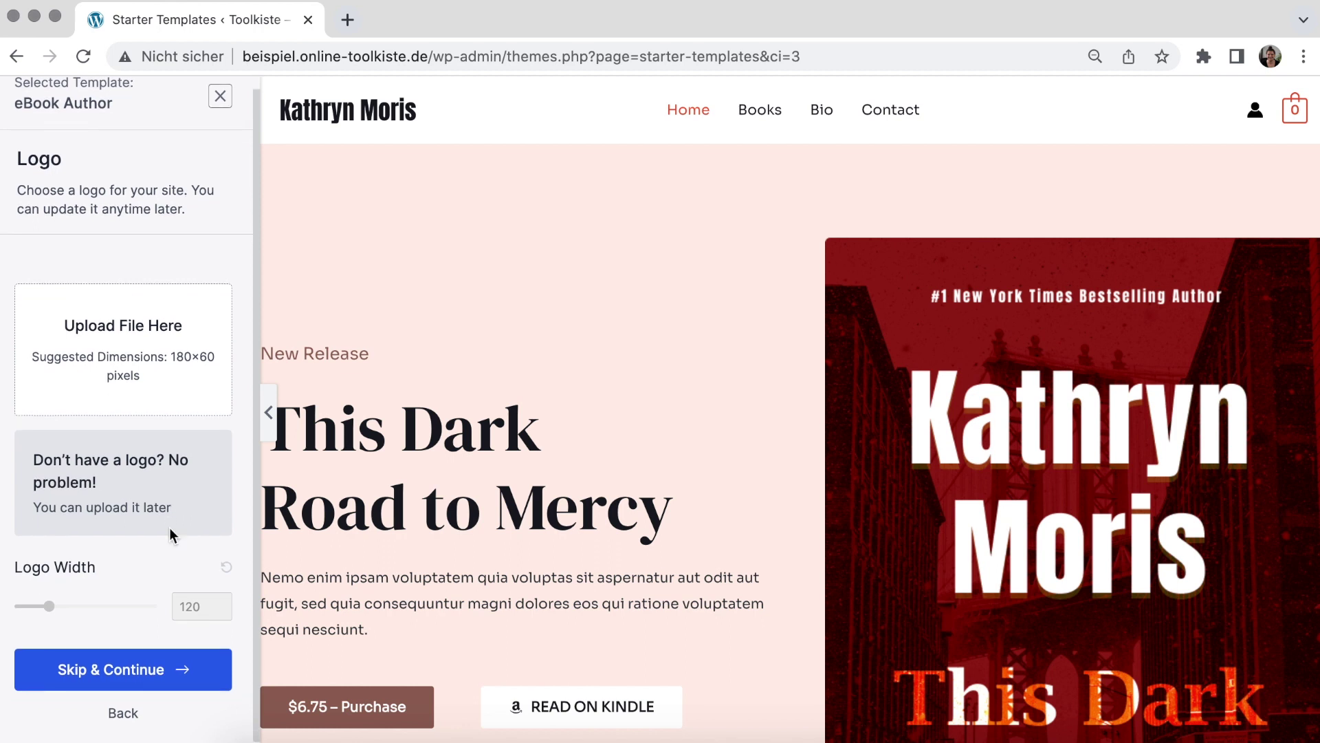
left_click(119, 668)
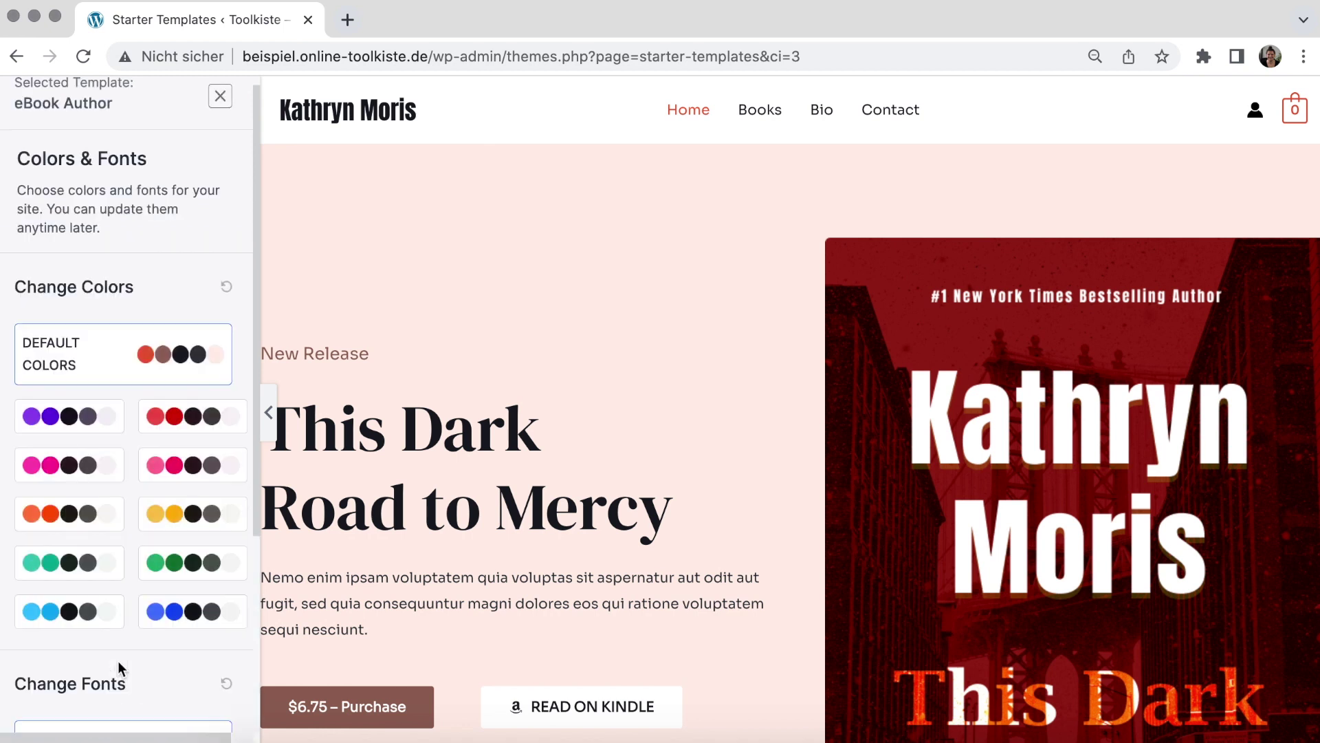
Try the yellow color palette and the lighter-to-dark green palette on the template and check each in the site preview
scroll(122, 440, "down", 1)
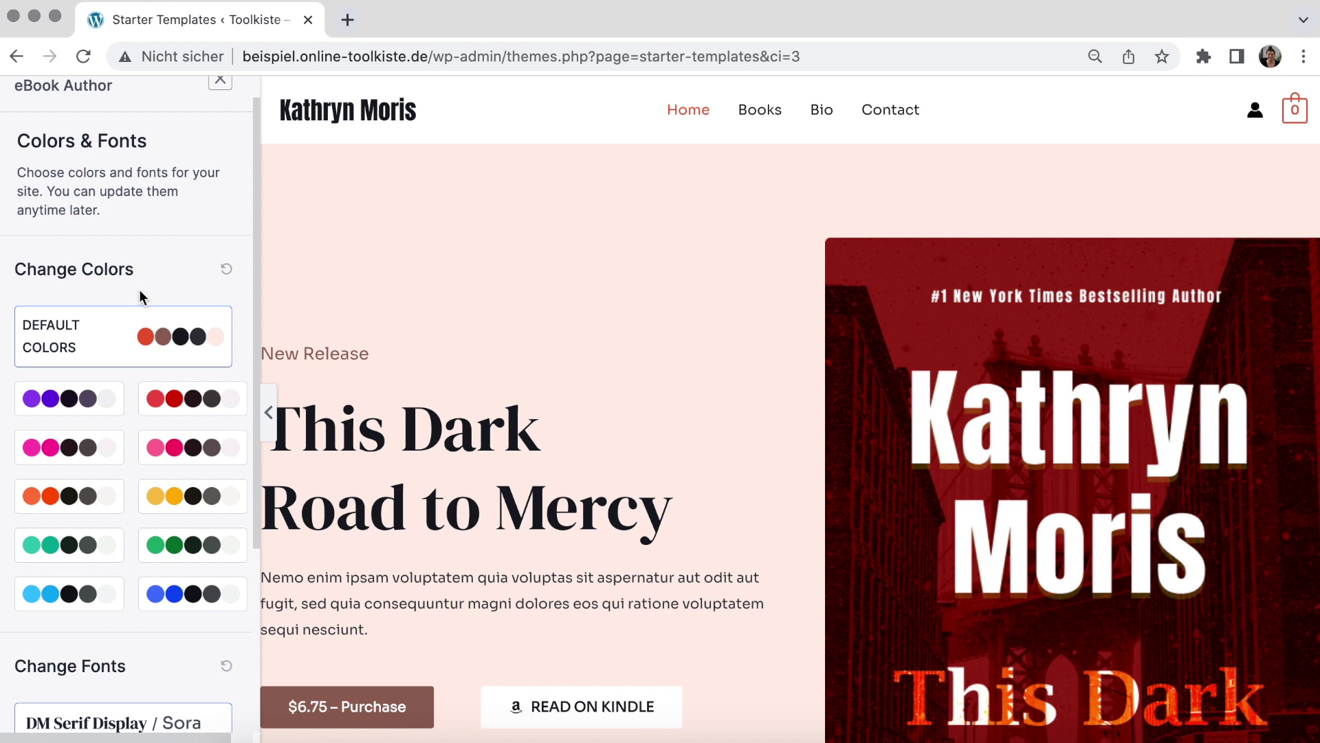
scroll(139, 290, "down", 2)
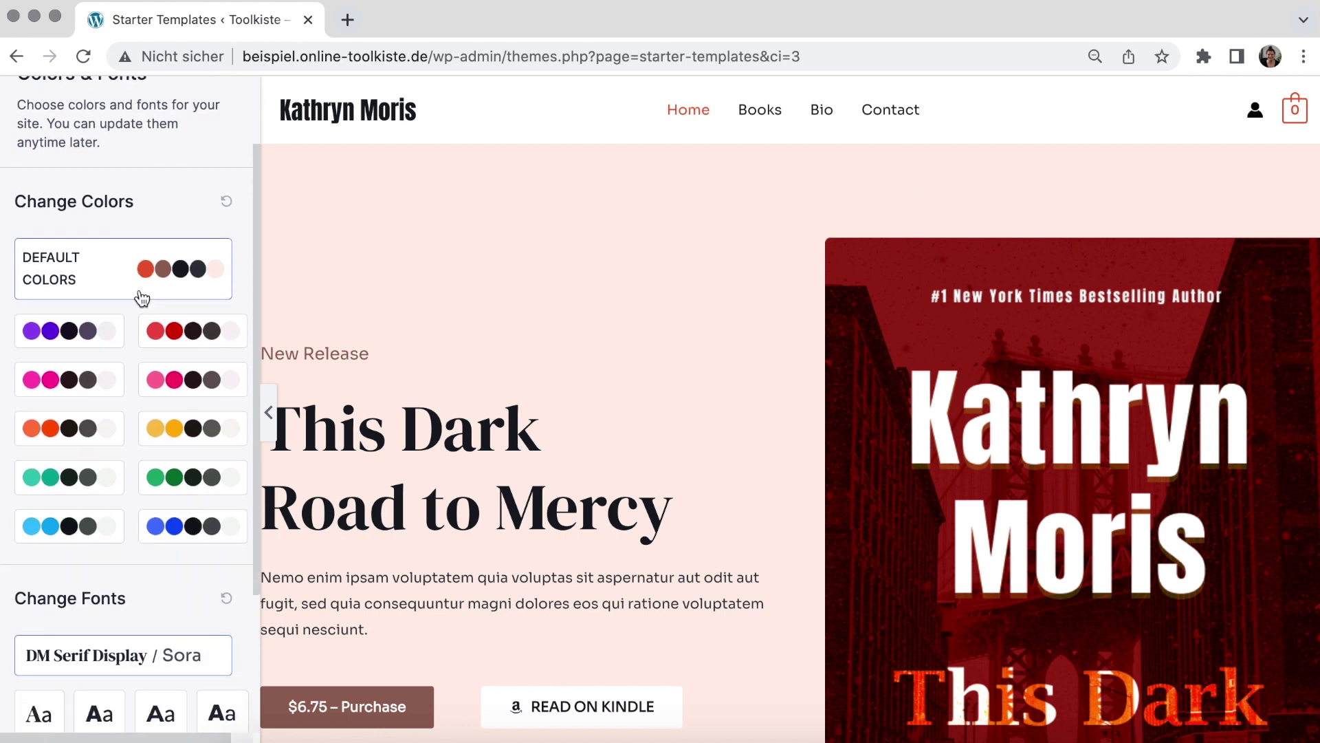
scroll(142, 297, "down", 3)
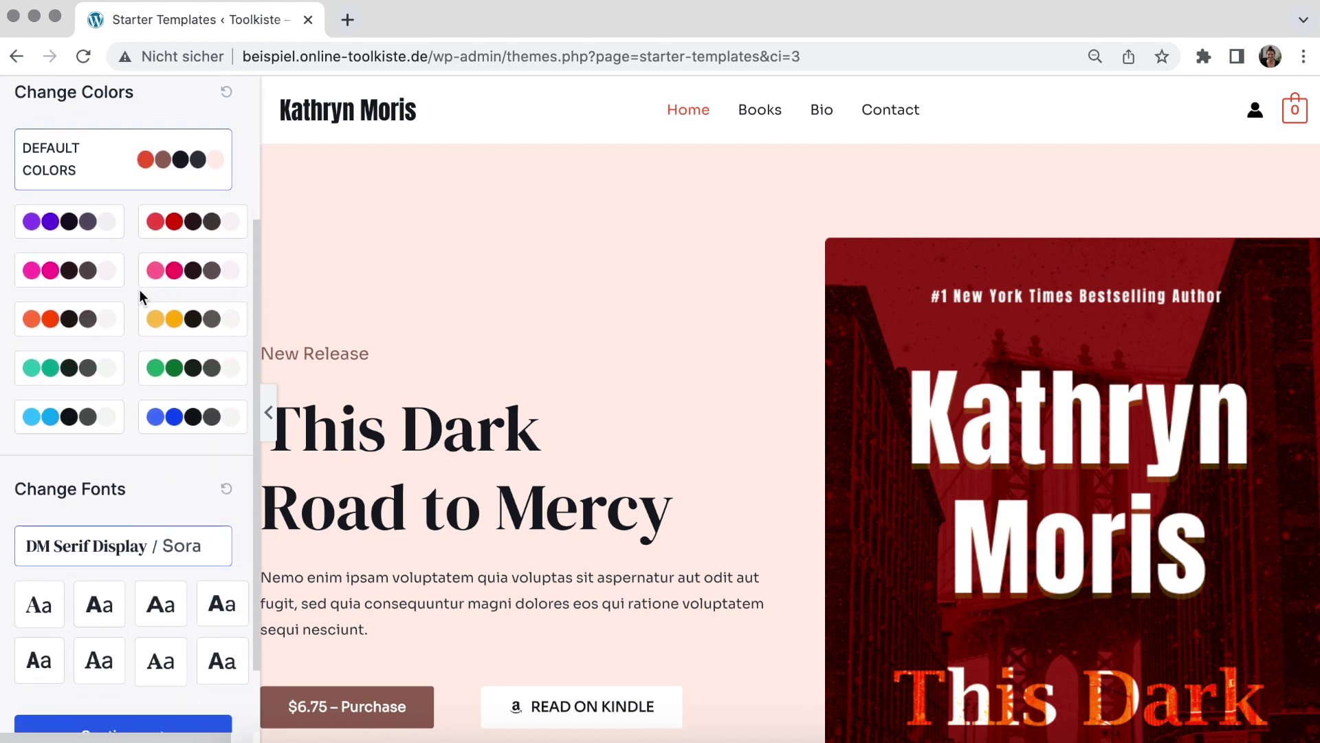
left_click(169, 328)
scroll(493, 342, "down", 3)
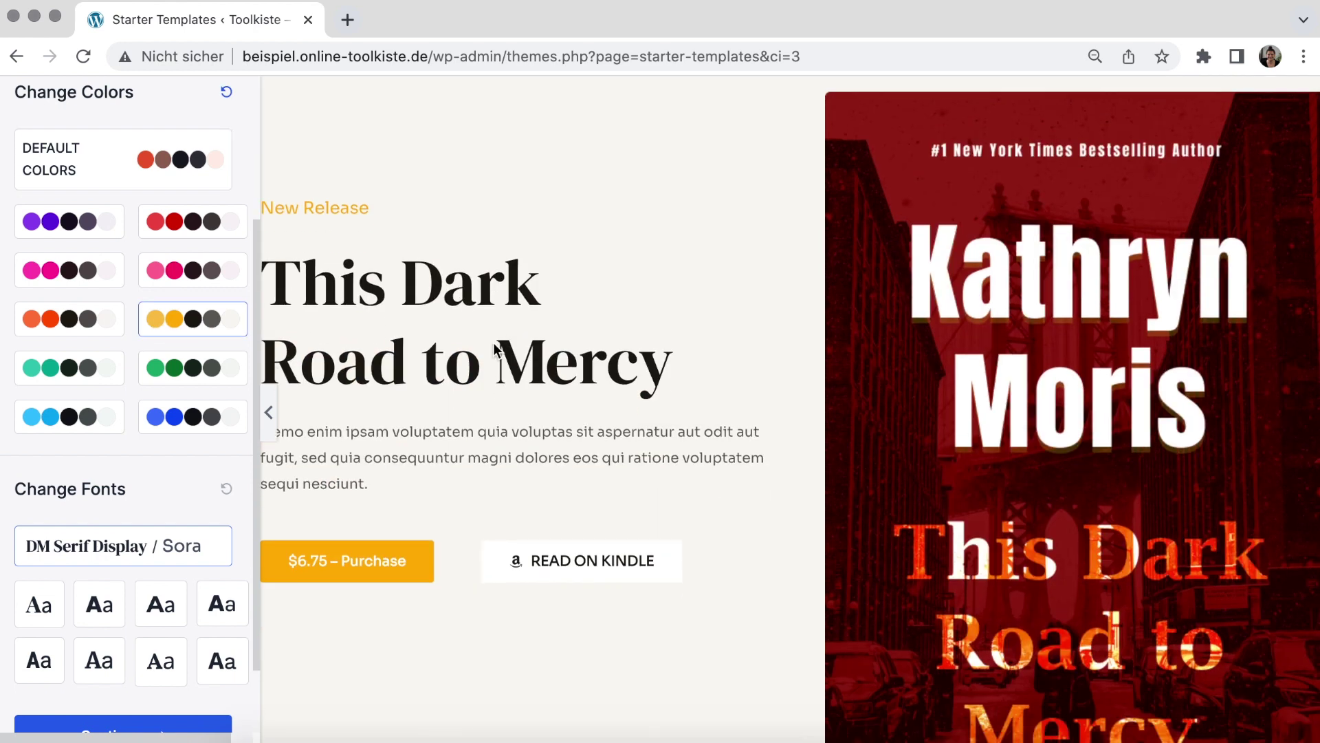
scroll(409, 427, "up", 2)
left_click(183, 381)
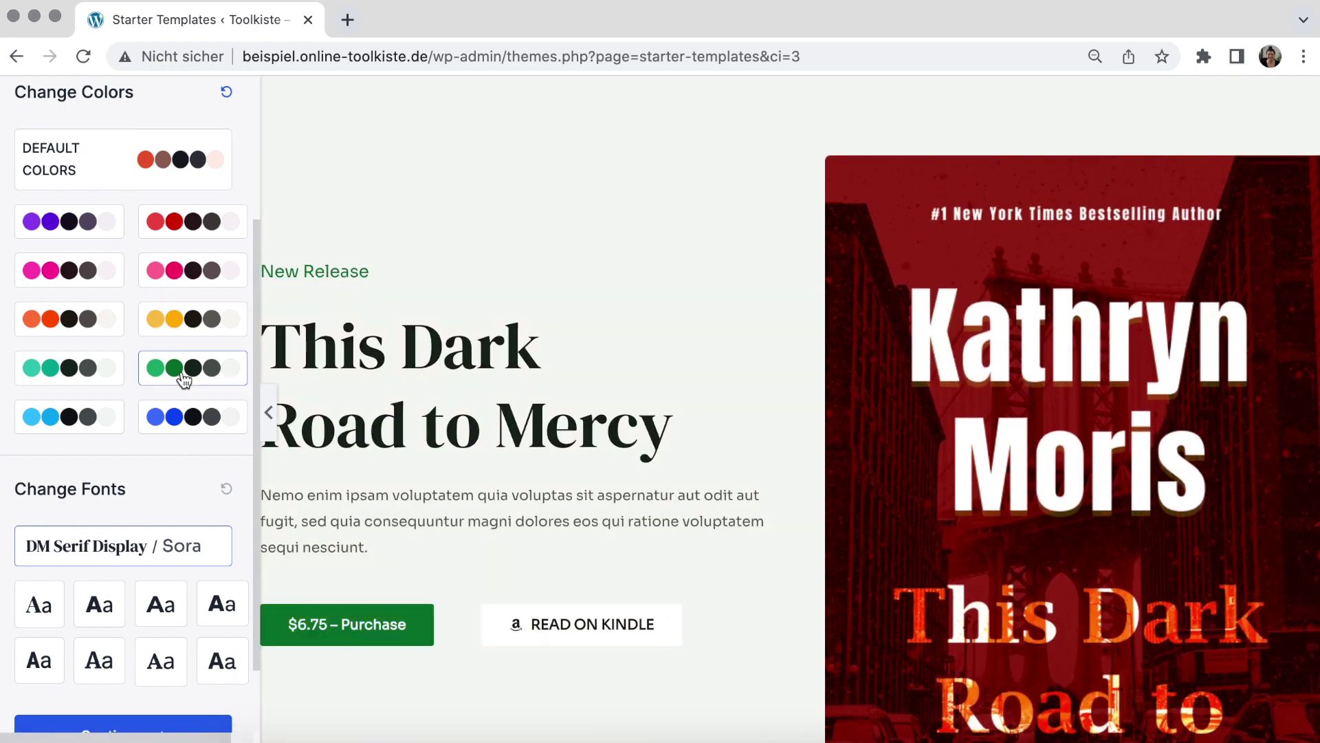
scroll(459, 383, "up", 2)
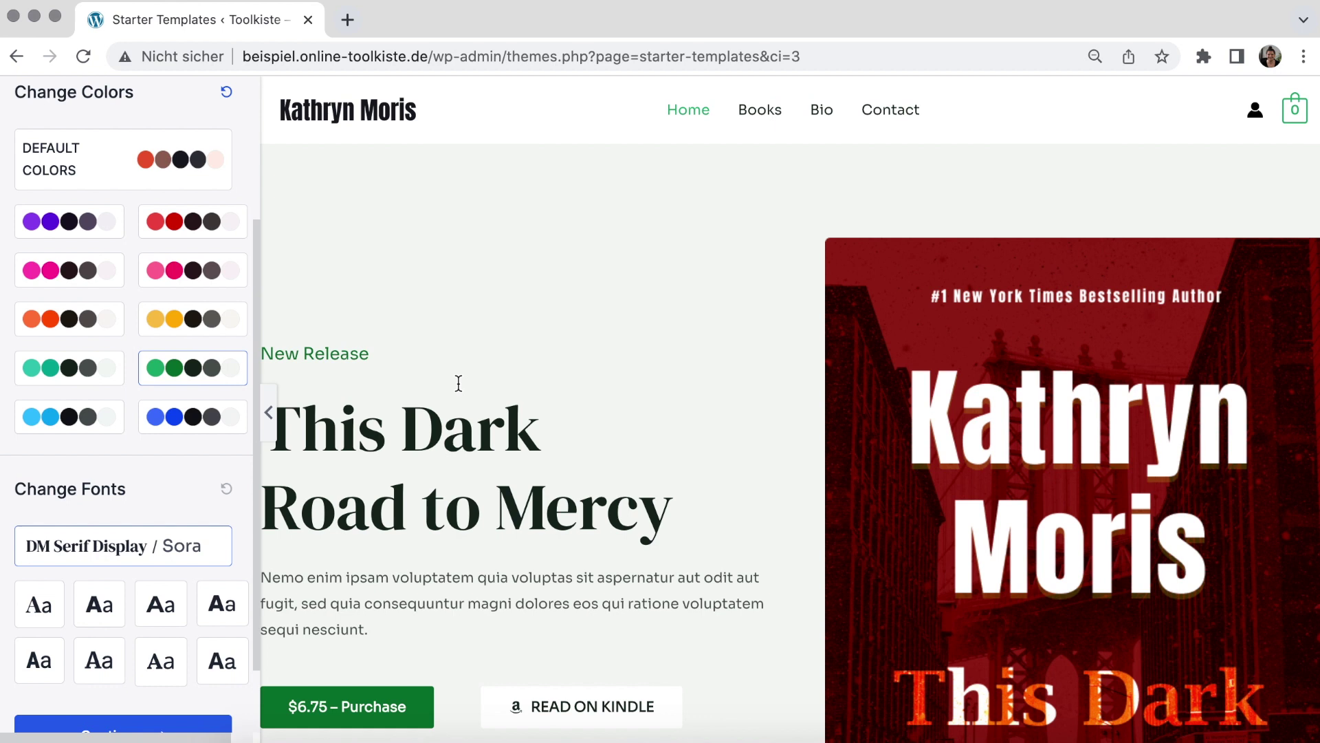
Apply the template's default colors and continue with the DM Serif Display / Sora fonts
left_click(130, 180)
scroll(123, 330, "down", 2)
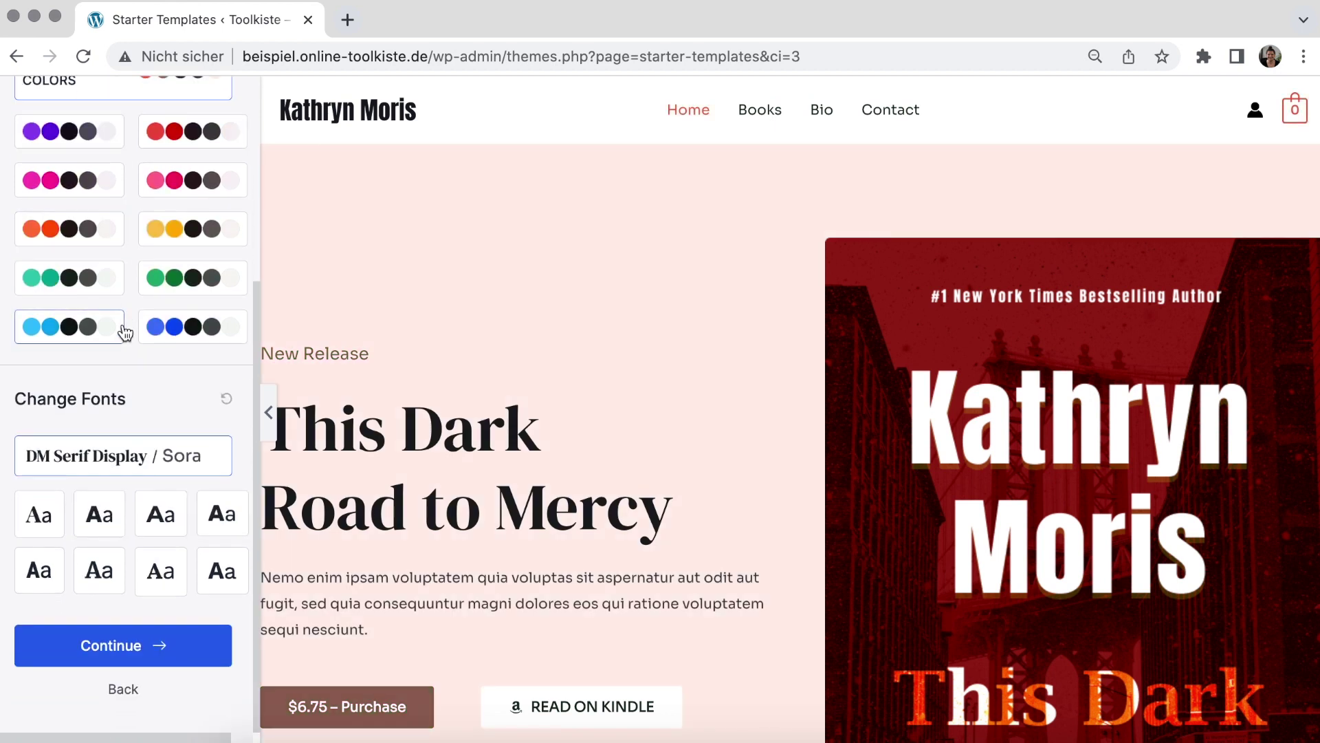
left_click(133, 642)
Complete the form with first name, work email, Expert and Myself/My Company, disable Share Non-Sensitive Data, and submit it to build the website
scroll(266, 531, "down", 1)
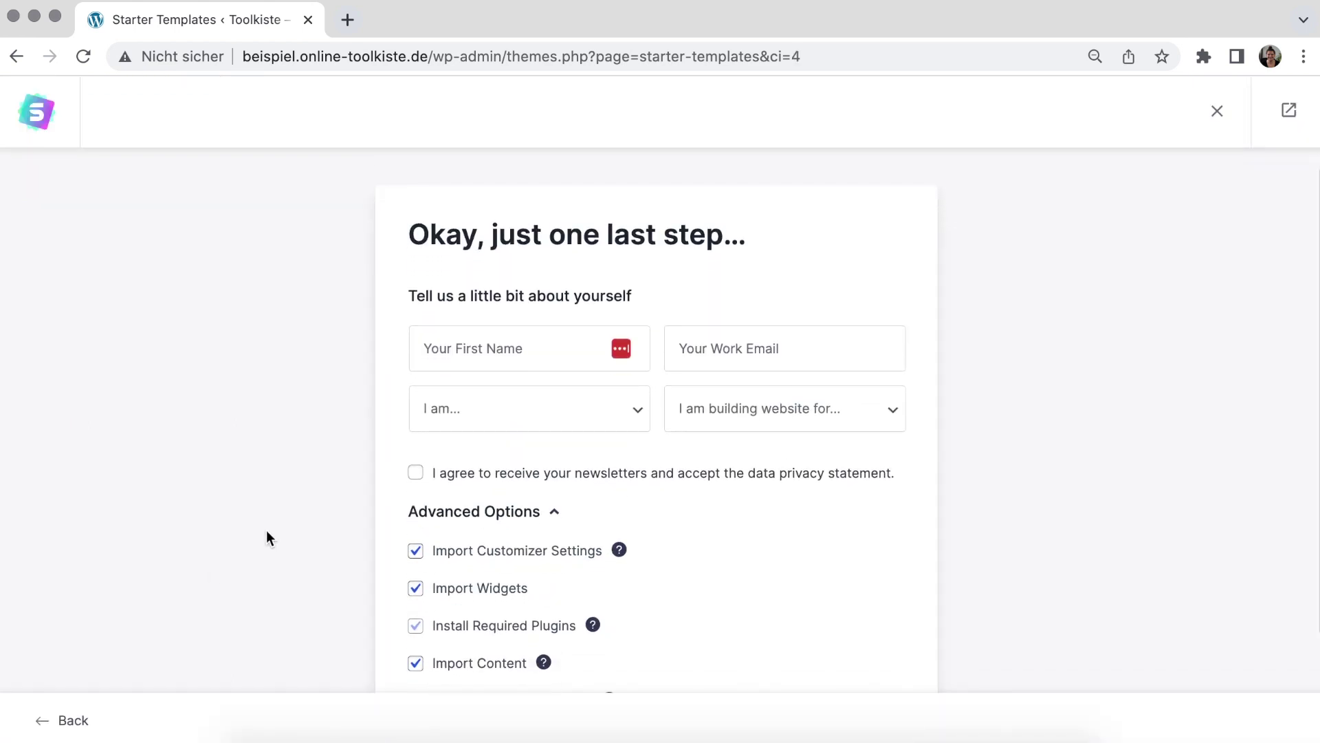
scroll(266, 536, "down", 1)
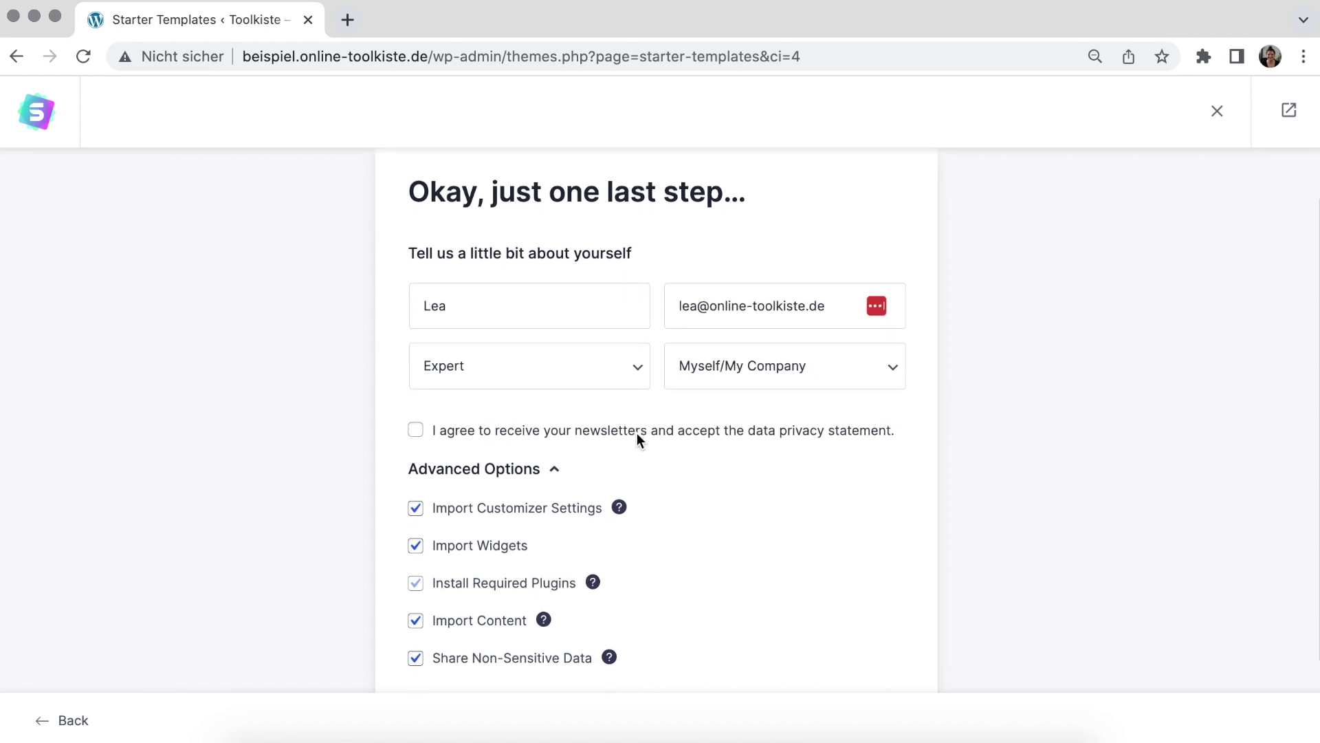
scroll(637, 433, "down", 3)
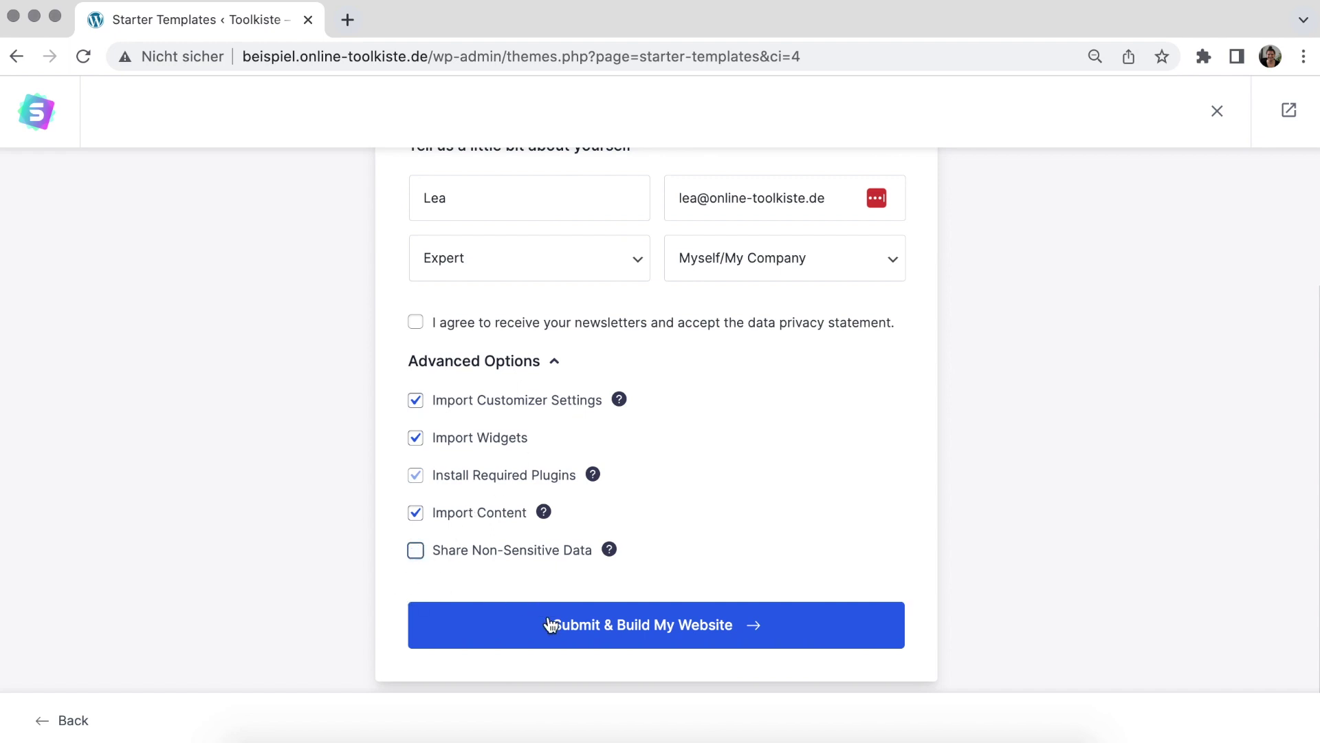
left_click(715, 634)
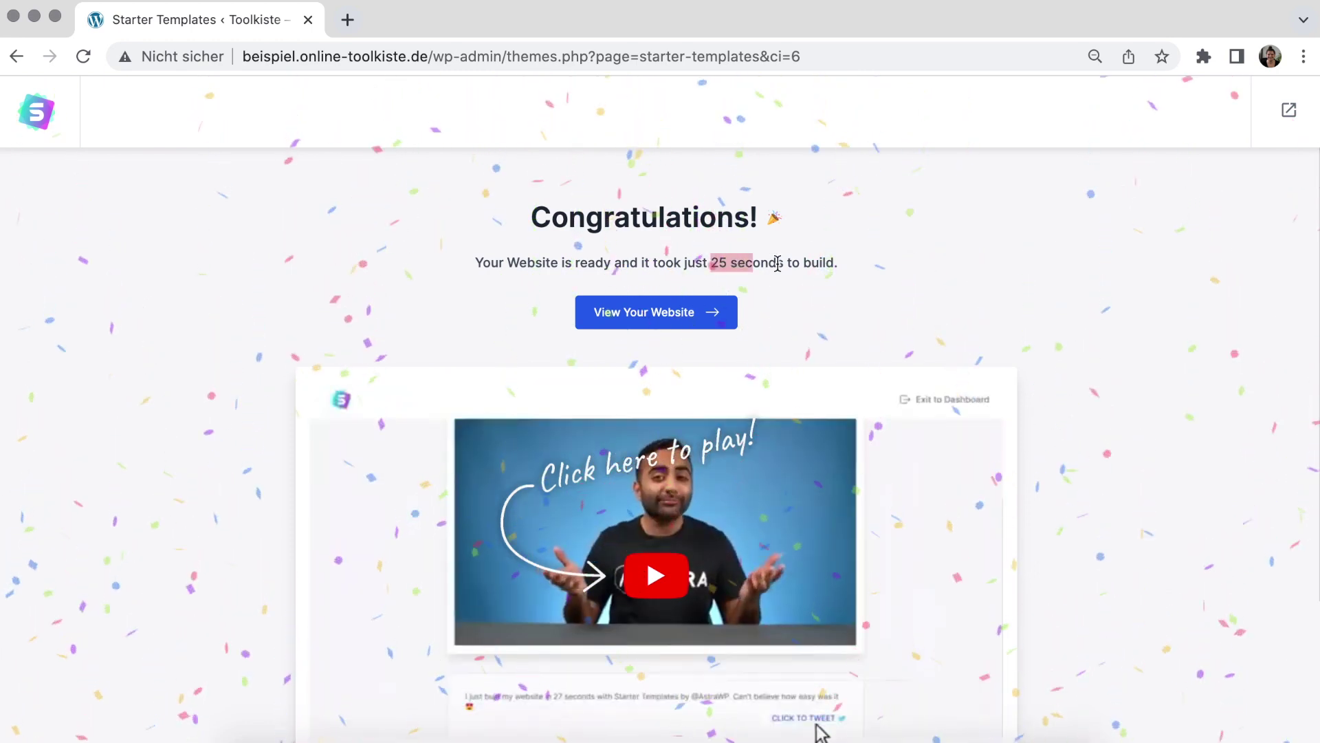
Look over the completion page and open the newly built website
left_click_drag(777, 263, 711, 263)
left_click(819, 294)
scroll(819, 295, "down", 3)
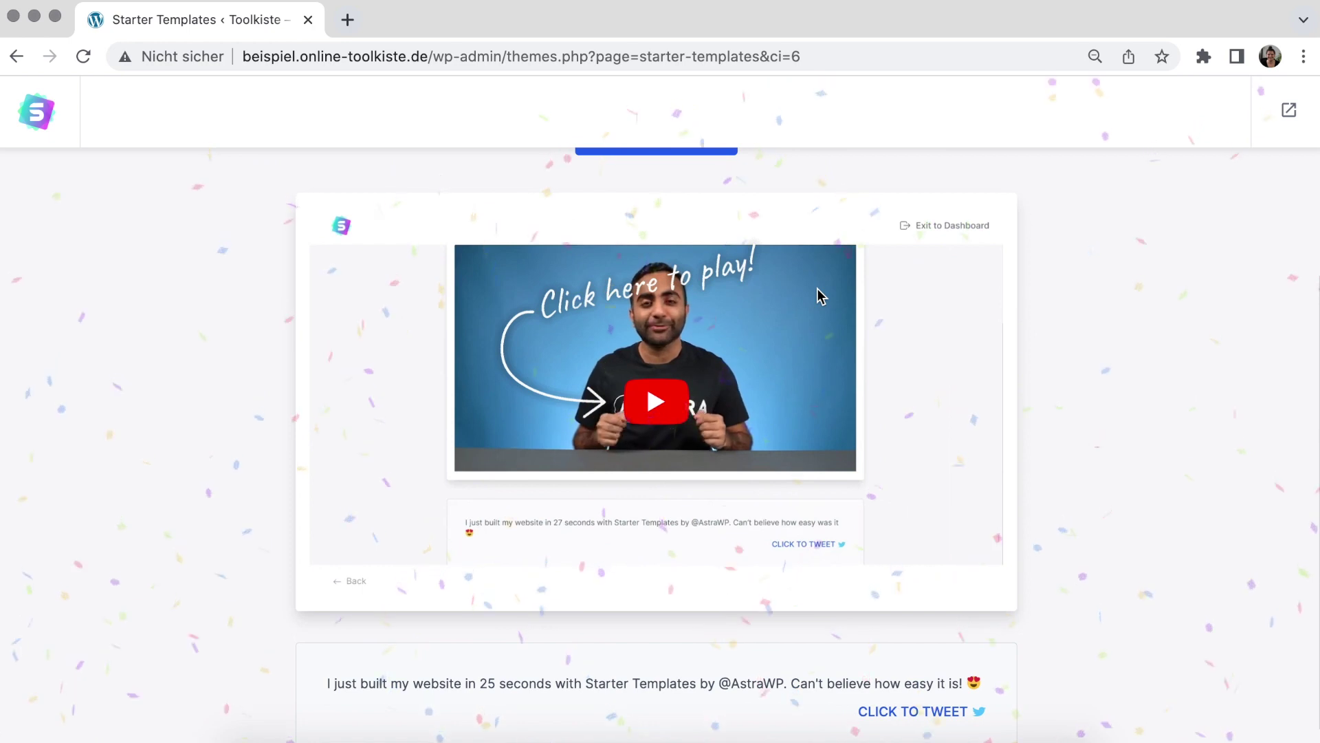
scroll(819, 294, "up", 3)
left_click(664, 321)
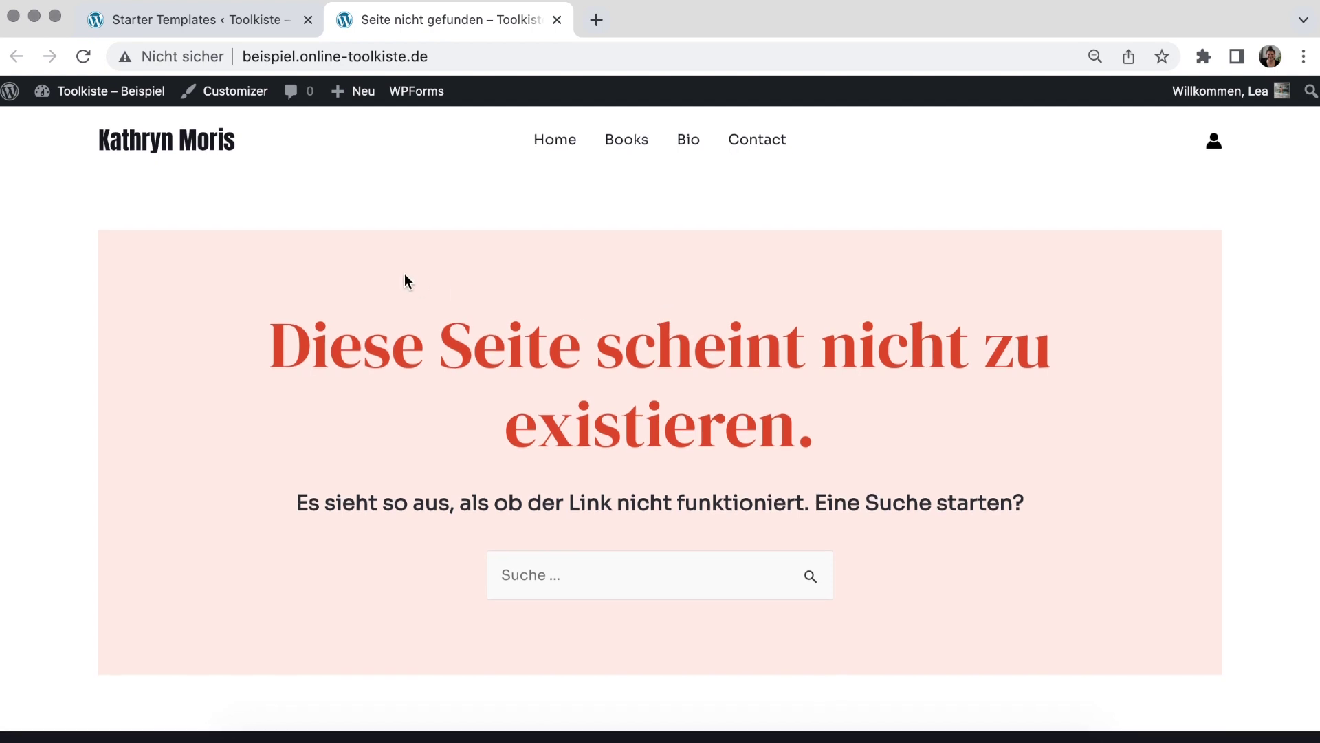
Open the new site's Home page and look through its sections down to Upcoming Book
left_click(221, 146)
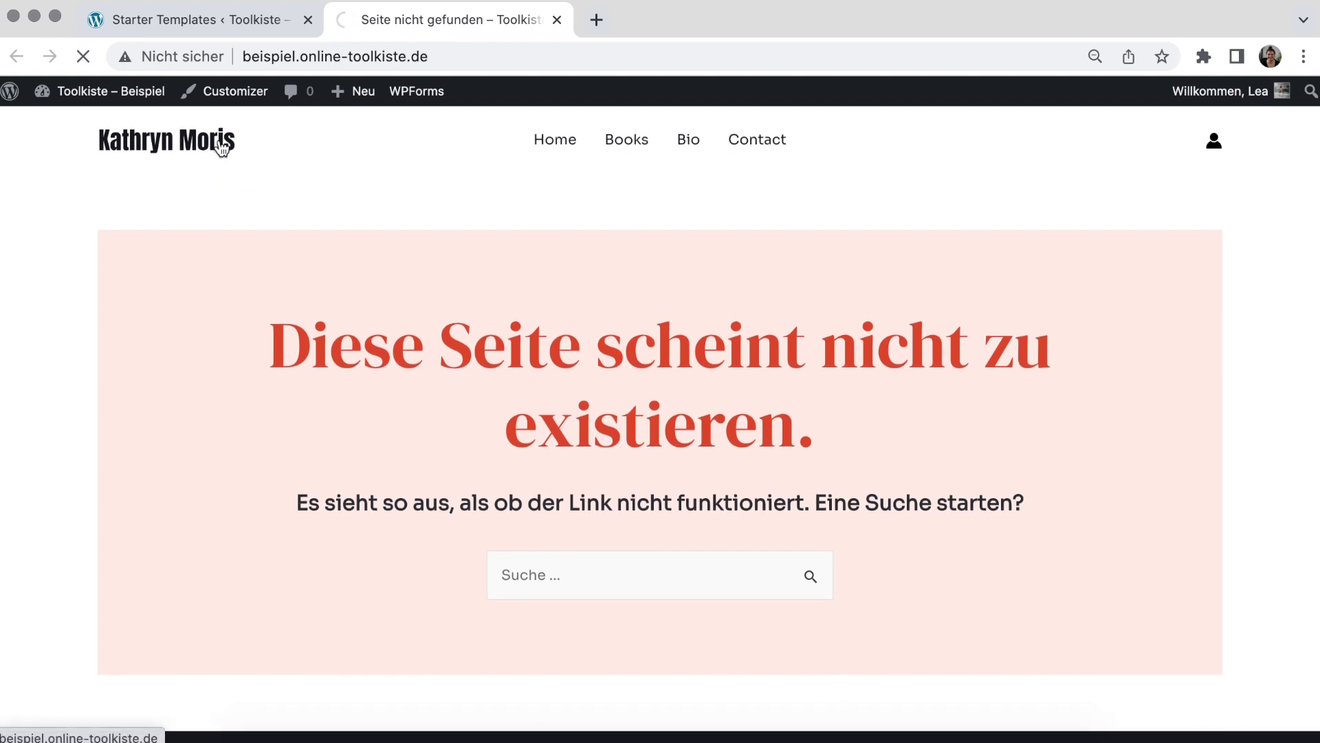
left_click(556, 141)
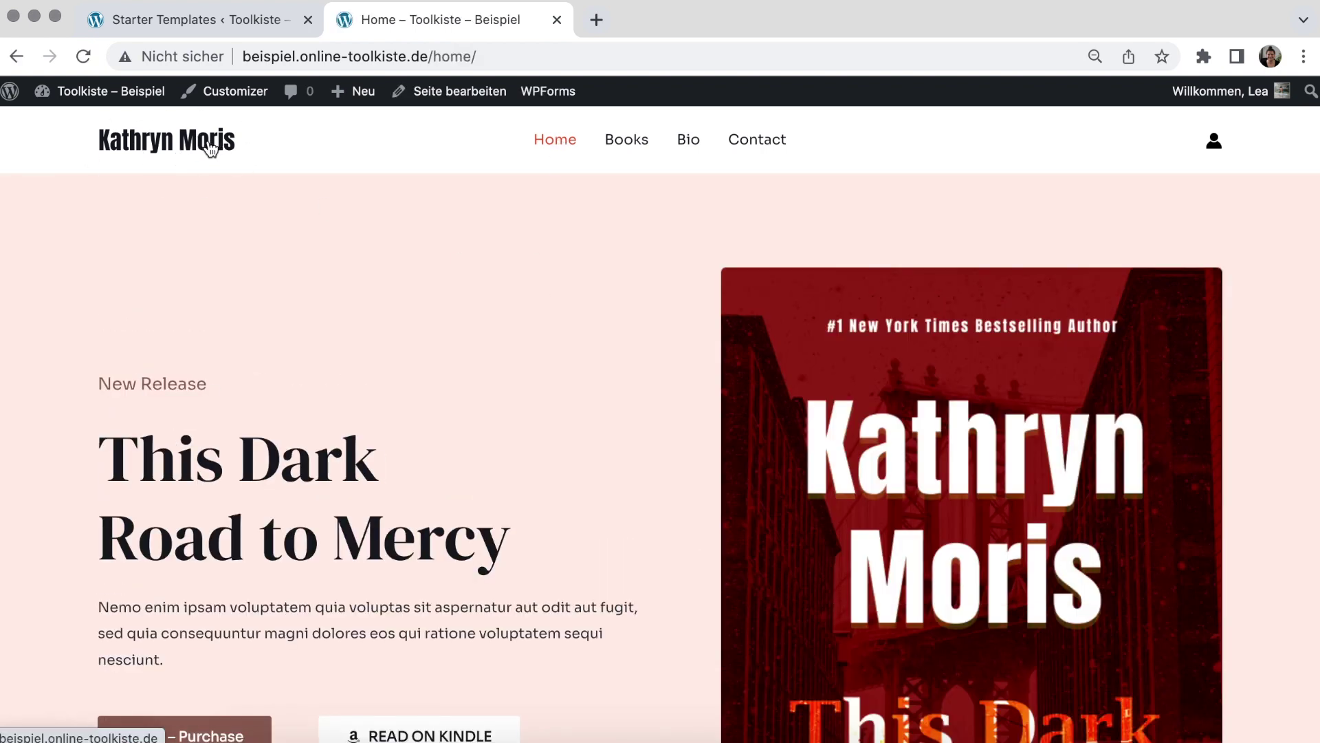
right_click(470, 302)
left_click(584, 216)
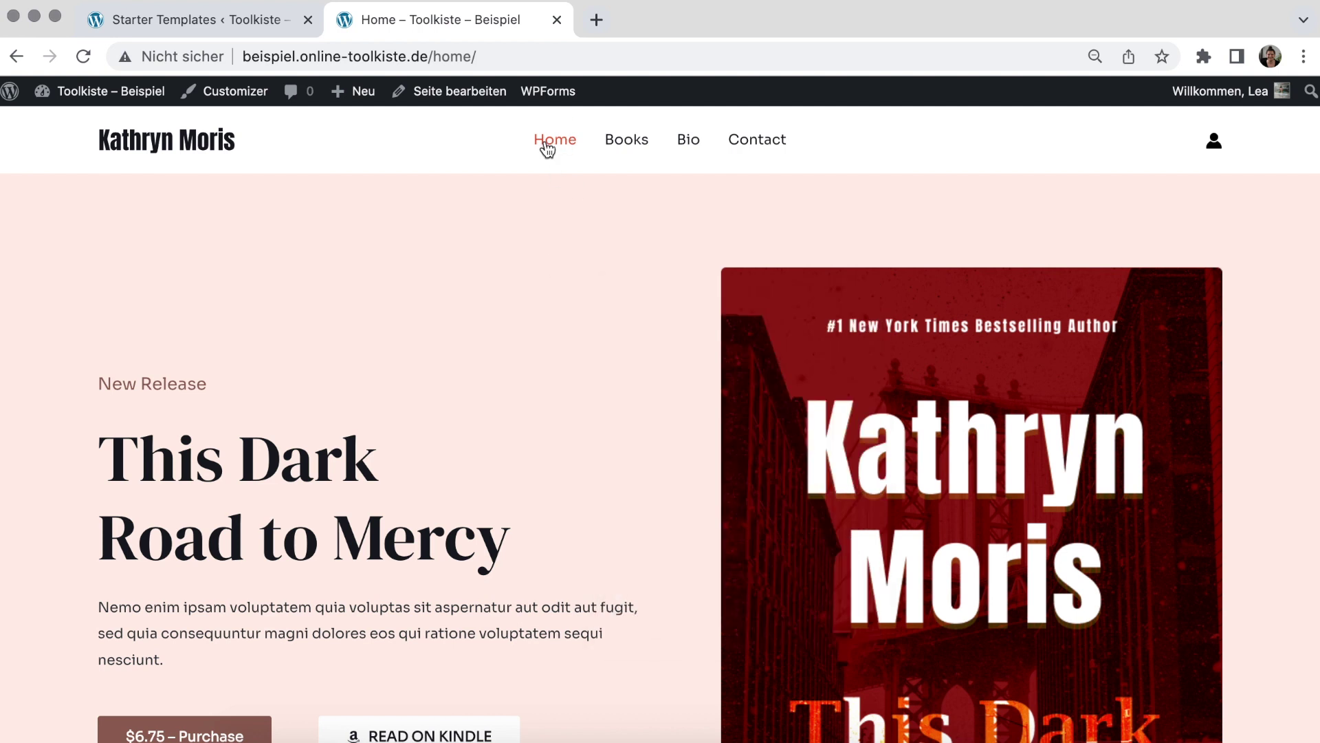
scroll(554, 282, "down", 3)
scroll(554, 282, "down", 20)
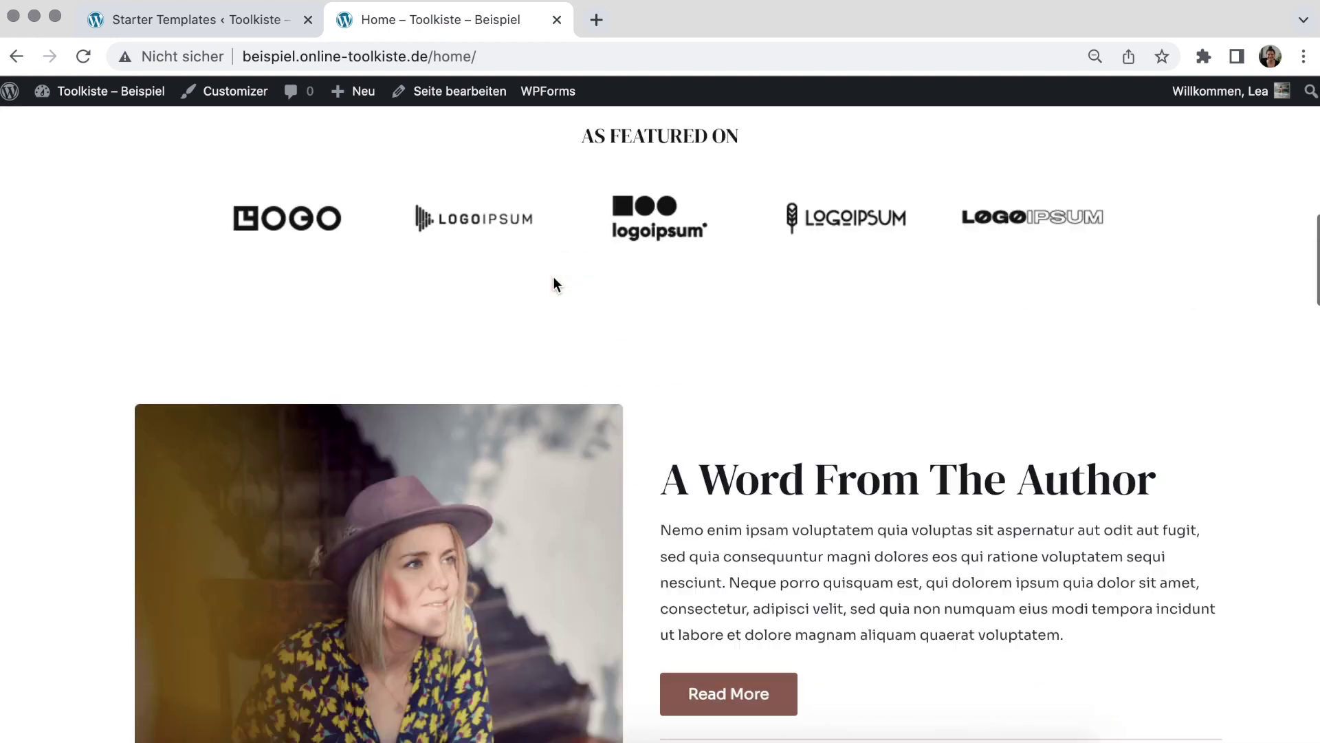
scroll(554, 278, "down", 20)
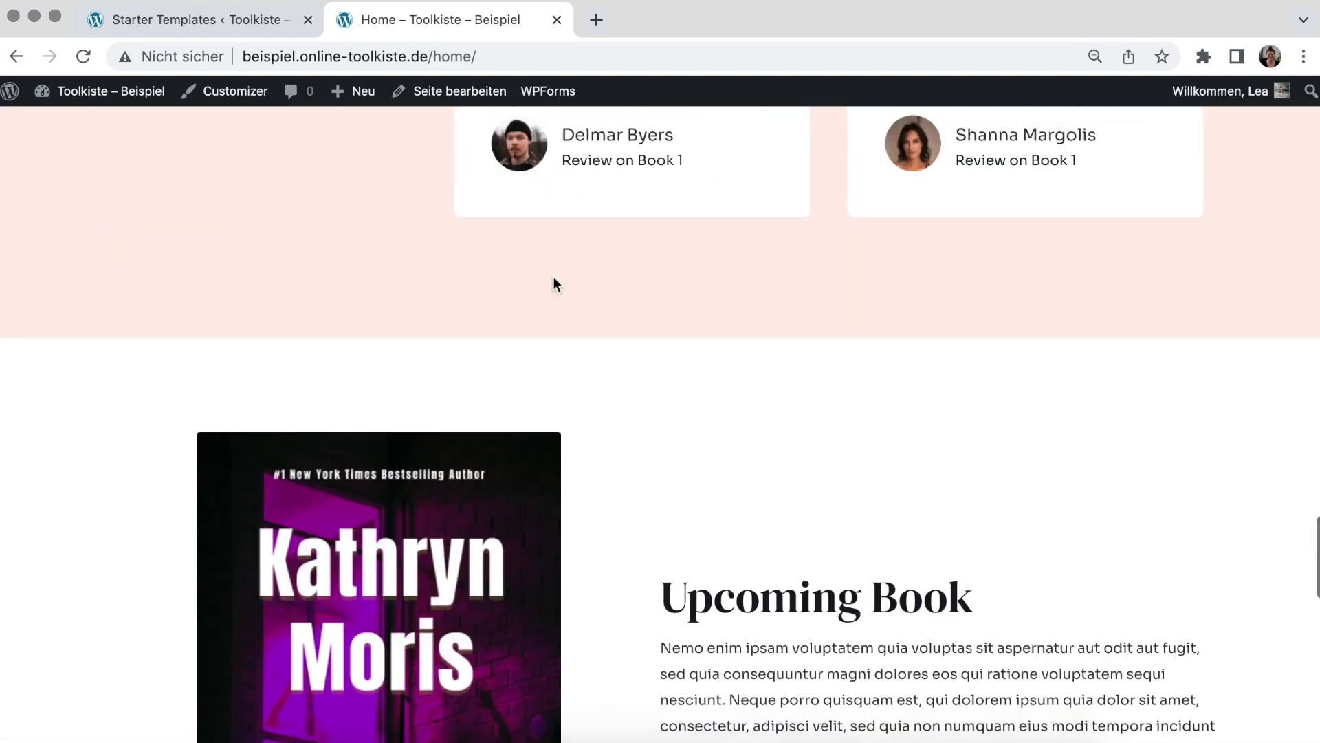
scroll(554, 282, "up", 20)
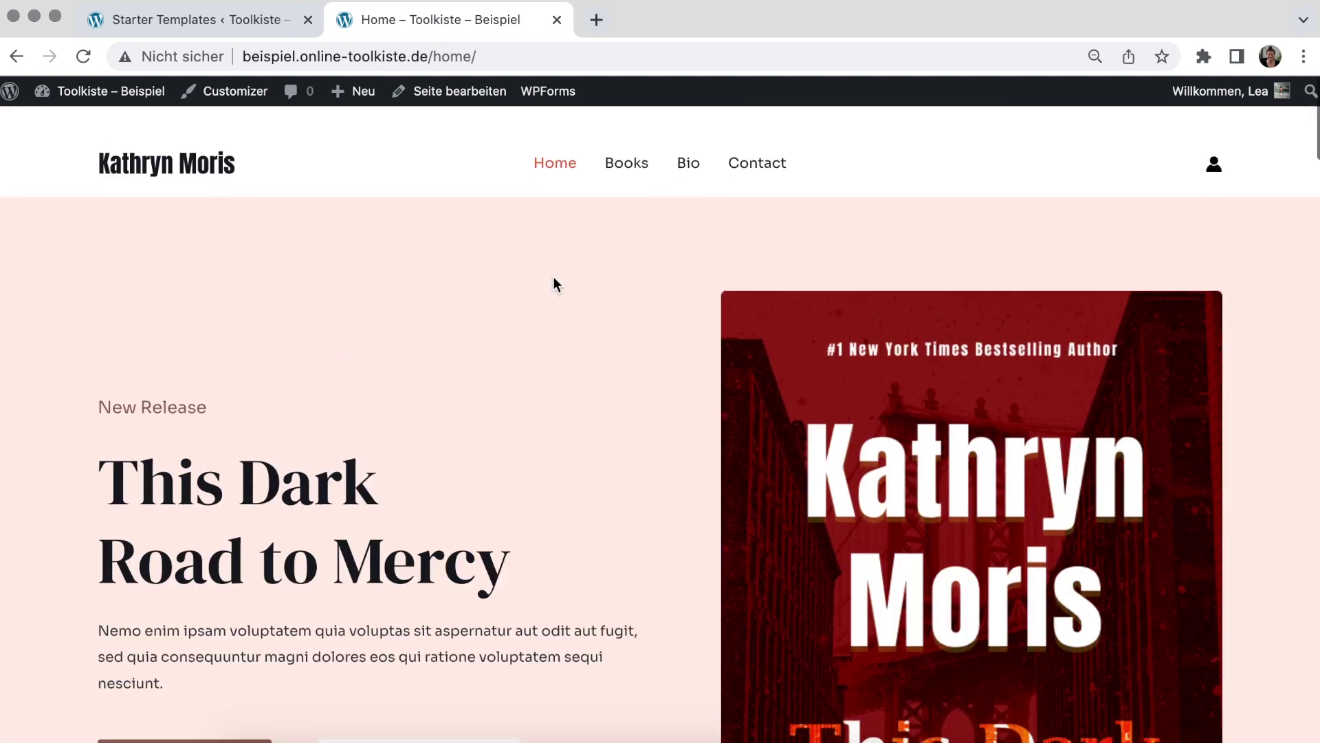
Open the site's Books page and look through its content down to the subscription section
left_click(624, 141)
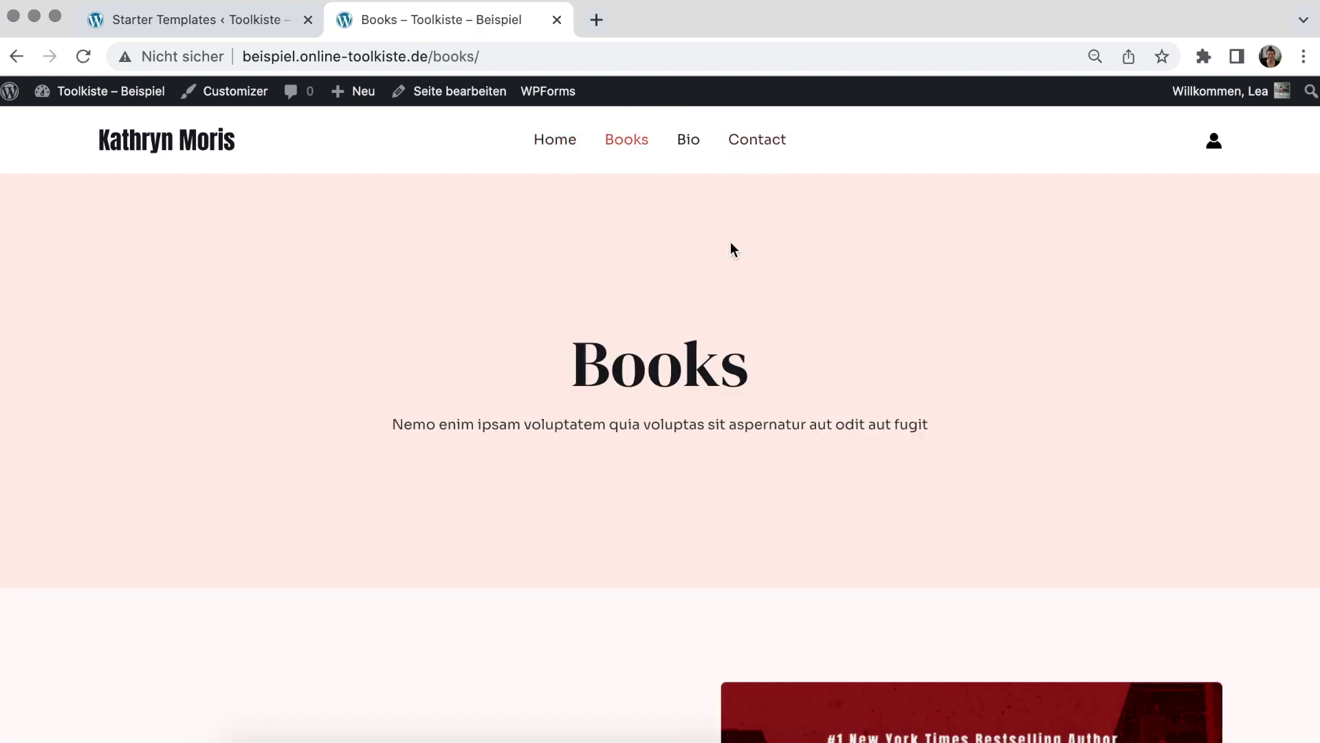
scroll(646, 473, "down", 10)
scroll(646, 473, "up", 10)
scroll(646, 474, "down", 15)
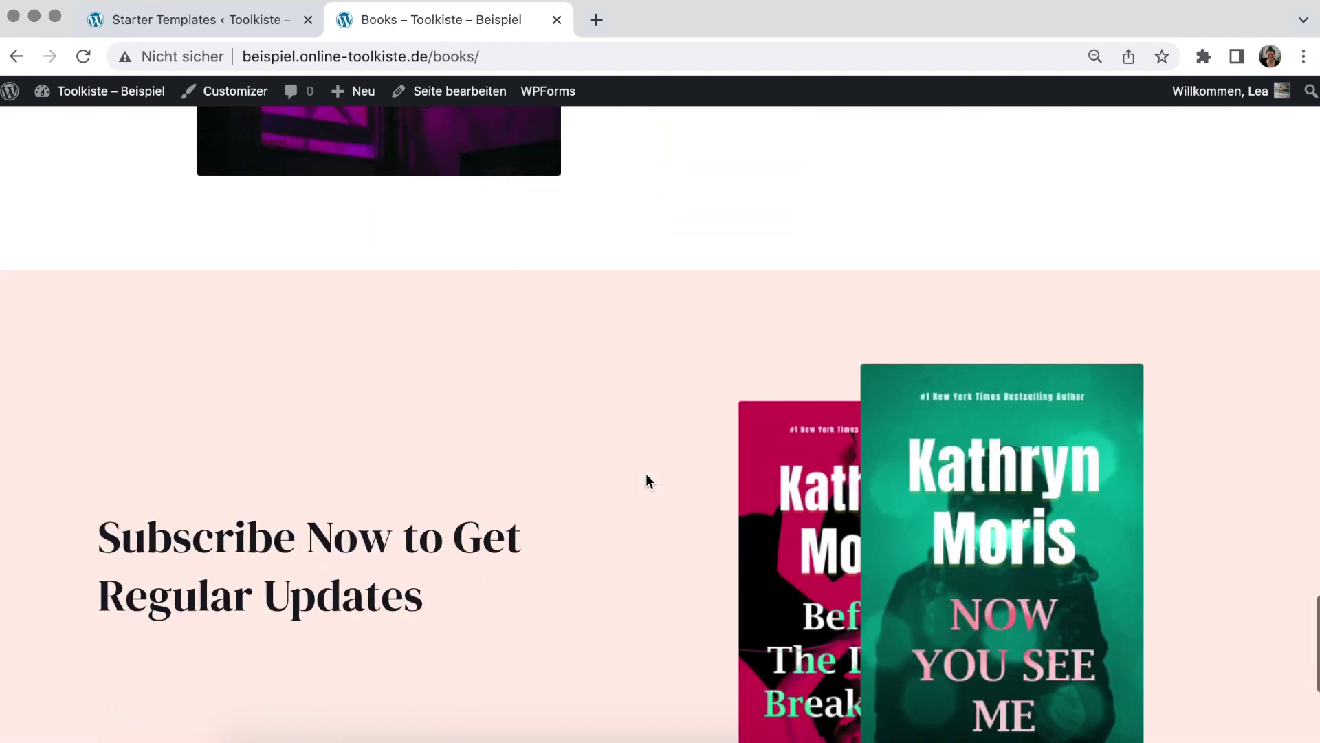
scroll(645, 473, "down", 5)
scroll(646, 473, "up", 20)
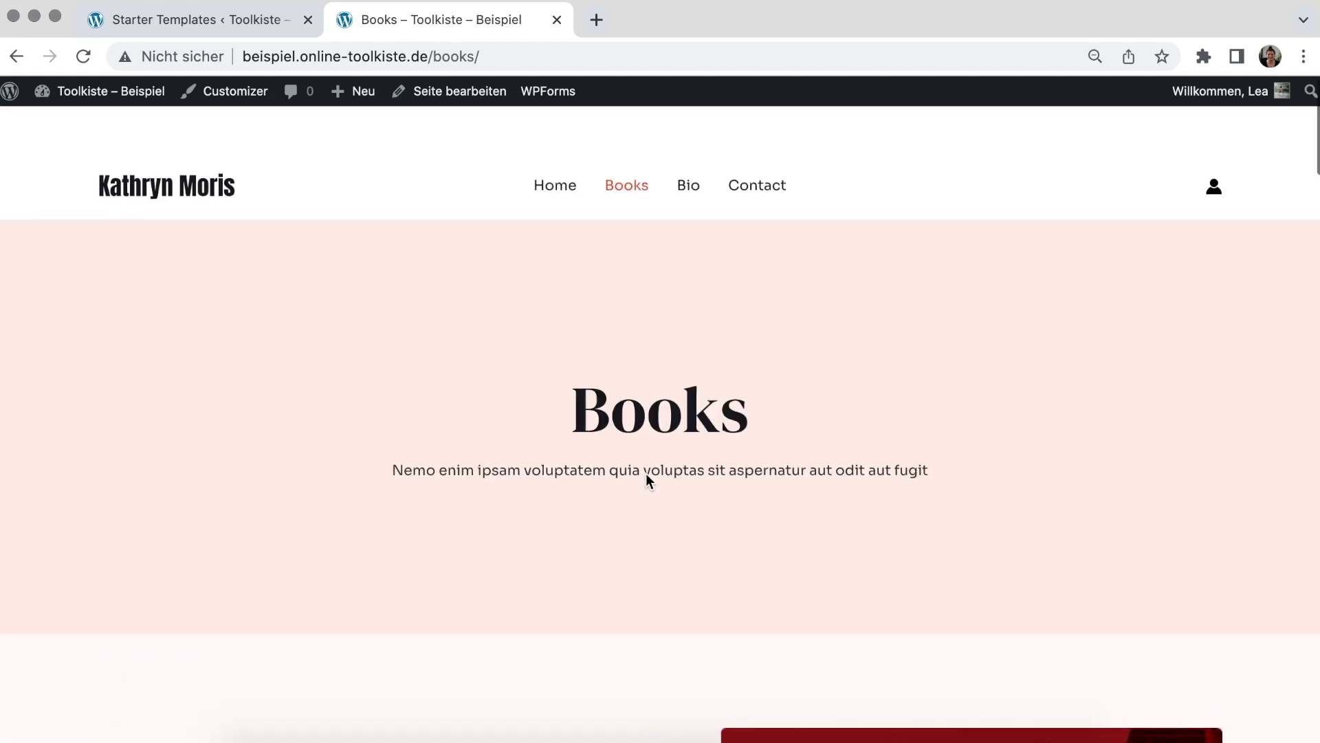
Go to the site's WordPress dashboard and look over its widgets
mouse_move(147, 97)
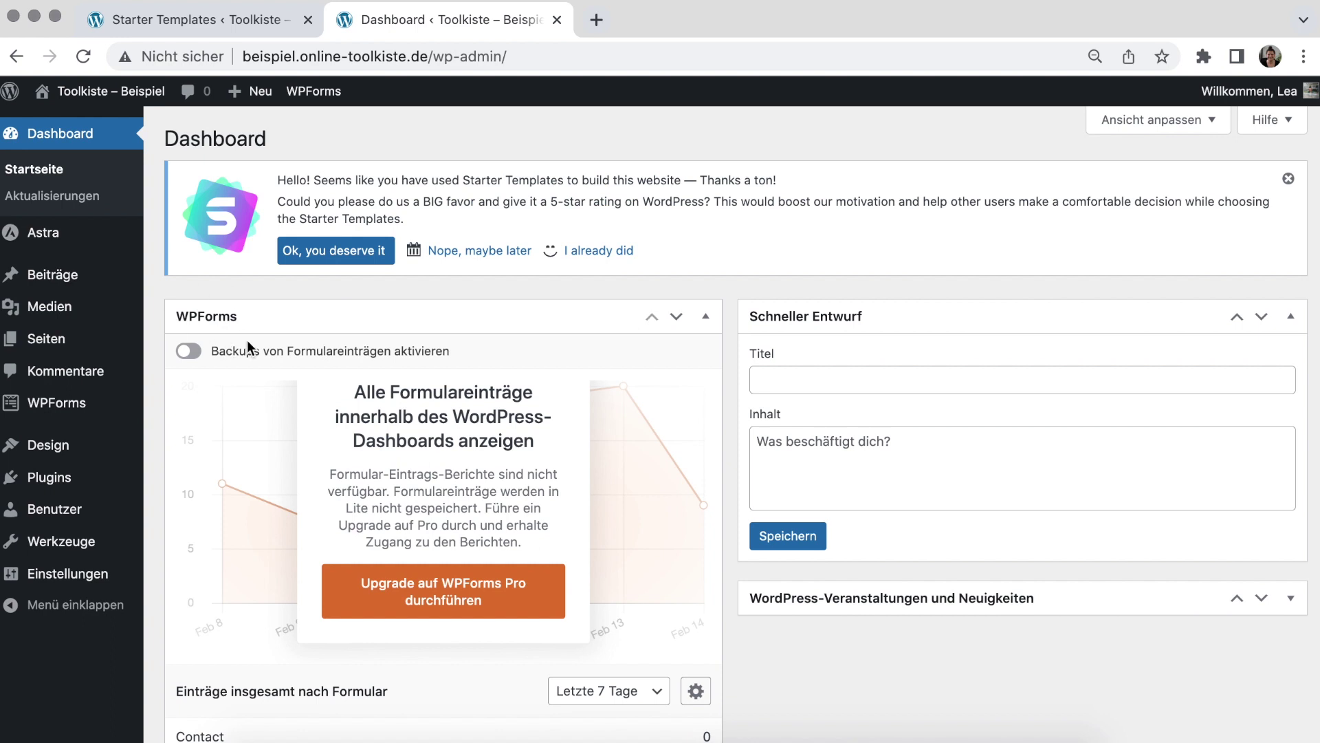
scroll(613, 348, "down", 2)
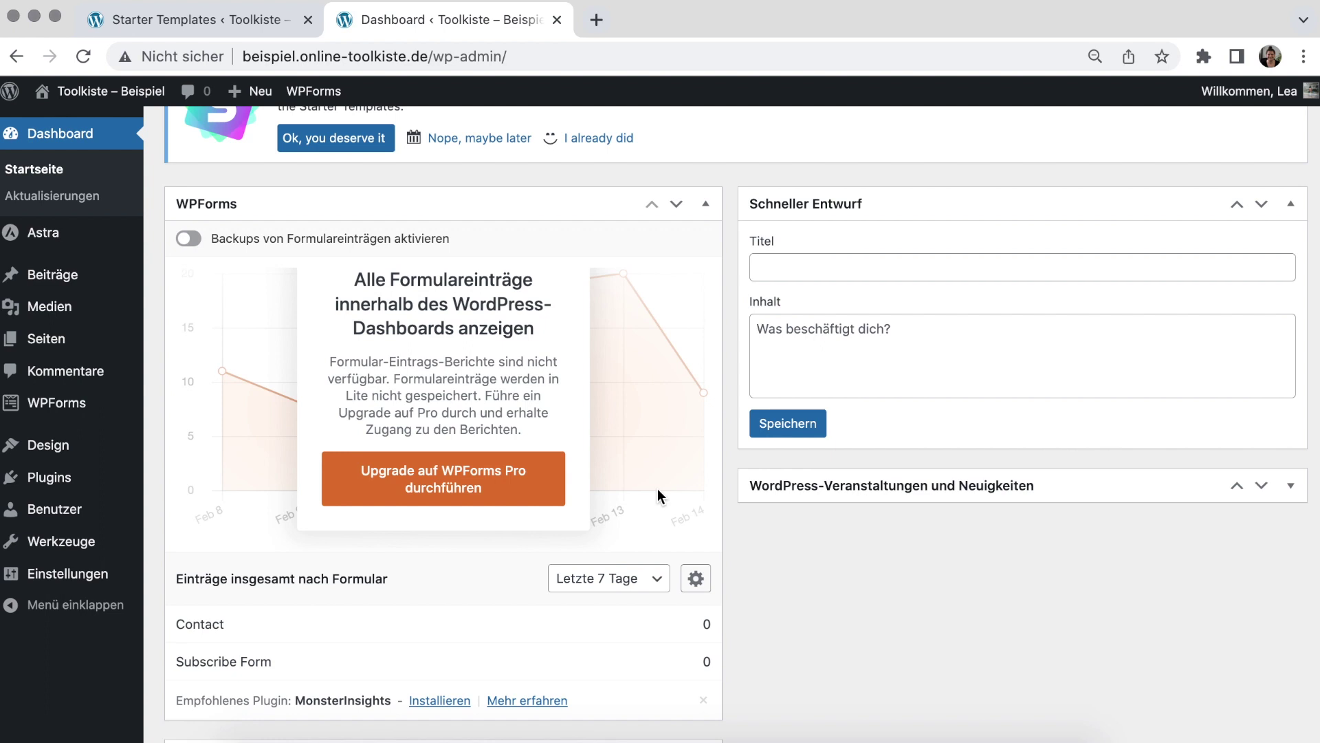
scroll(732, 405, "up", 2)
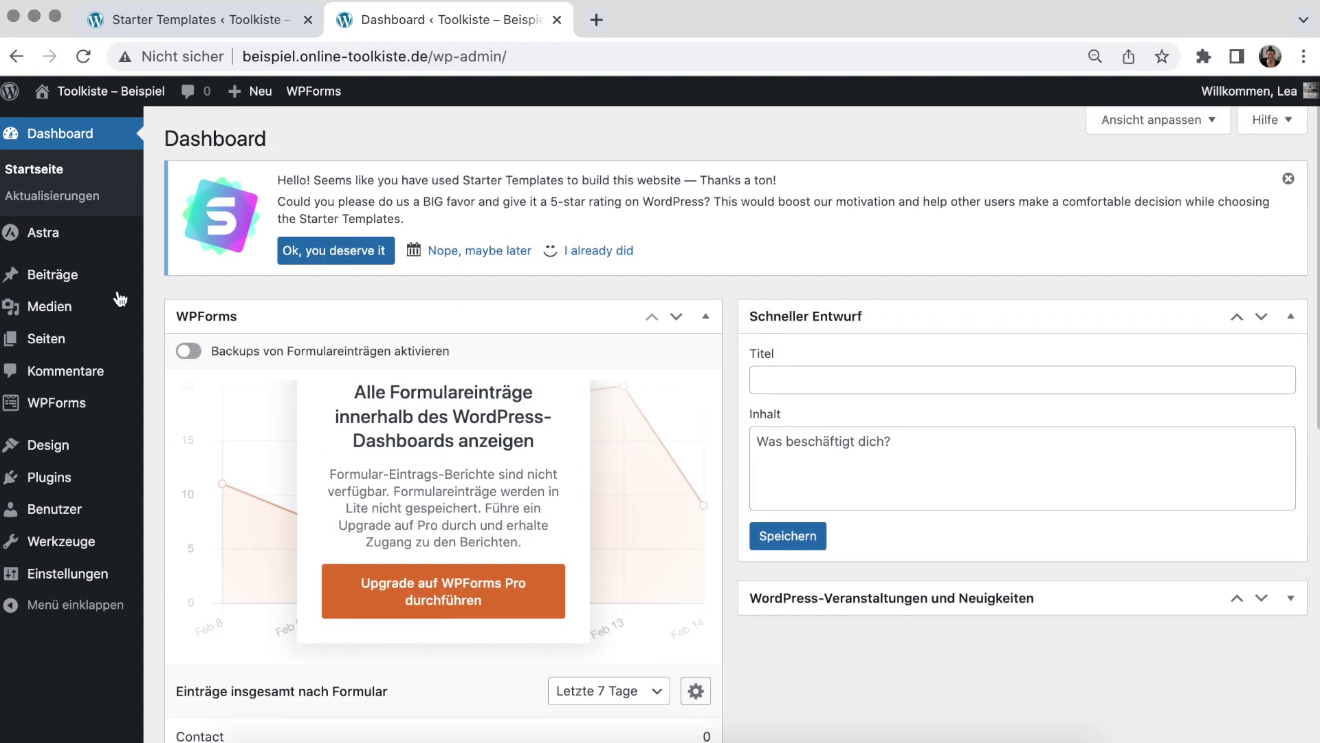
Open the site's posts list and its pages list, and look through the pages down to Home
left_click(82, 275)
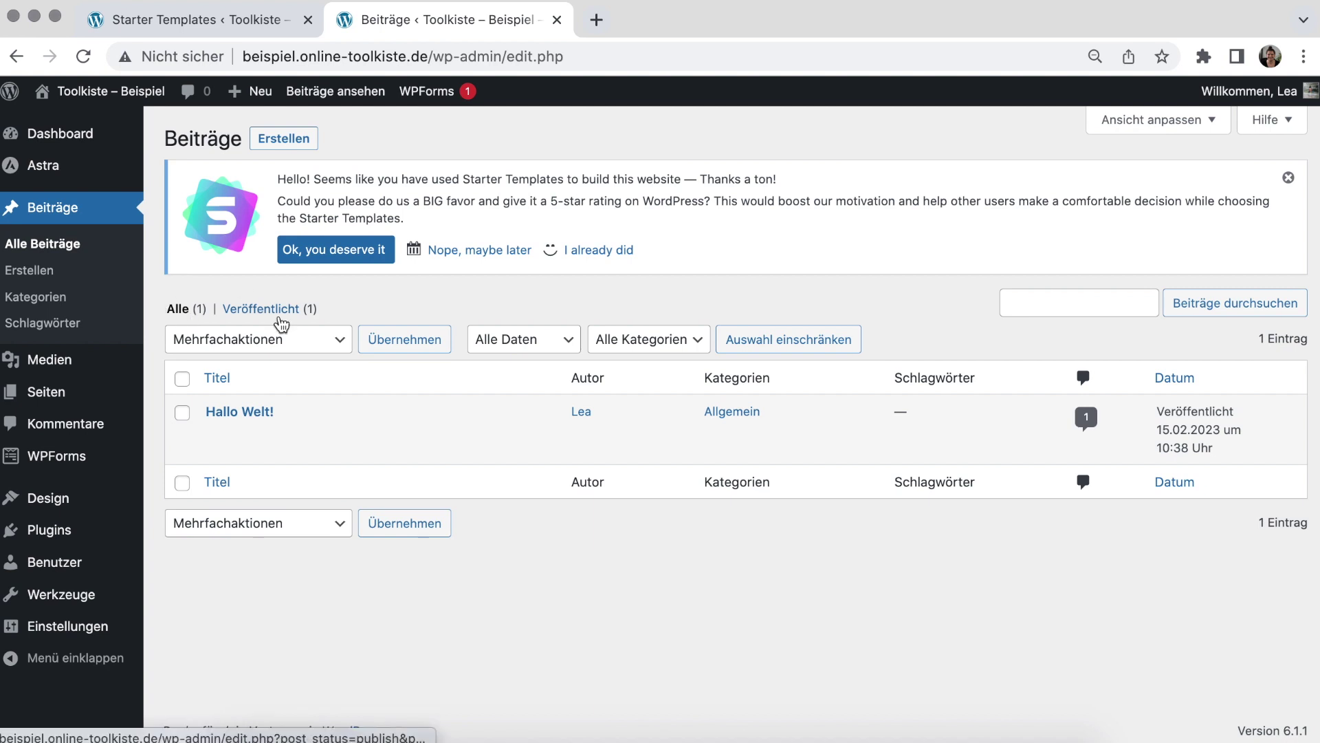
left_click(65, 389)
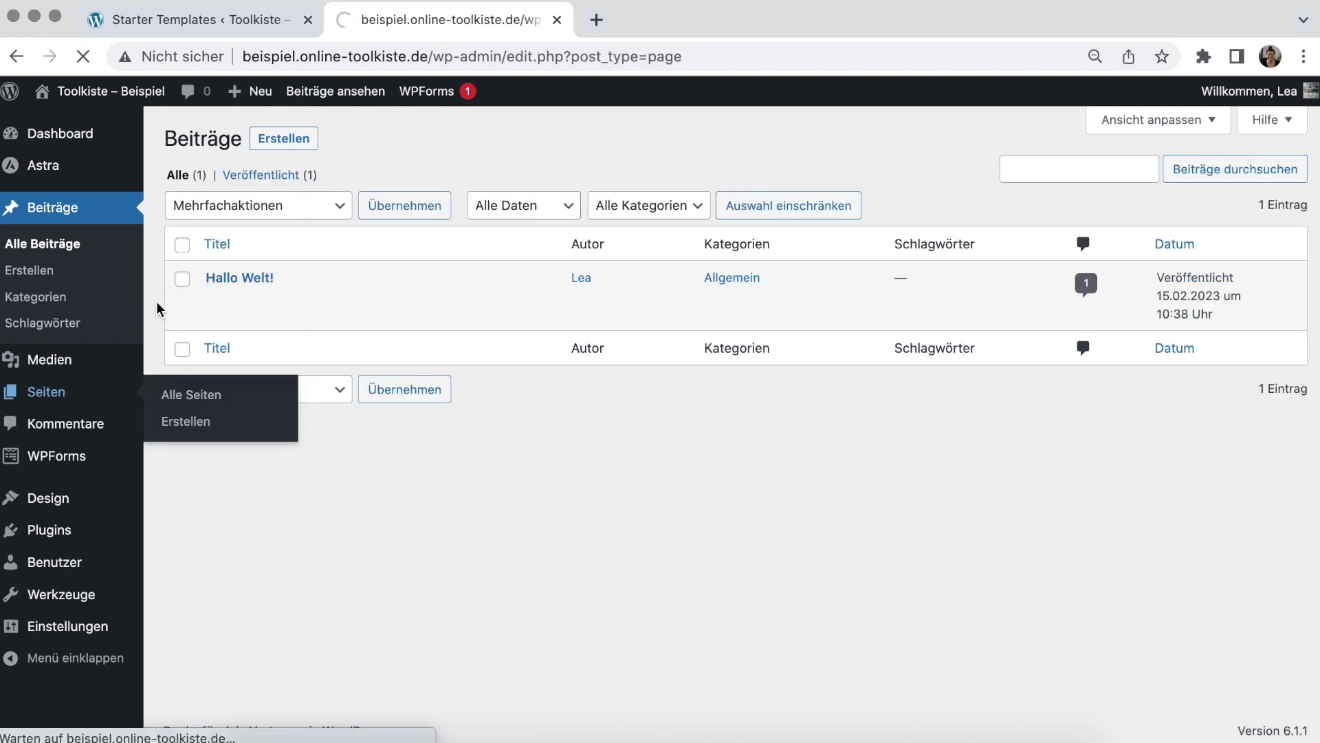
scroll(157, 306, "down", 2)
scroll(157, 310, "down", 3)
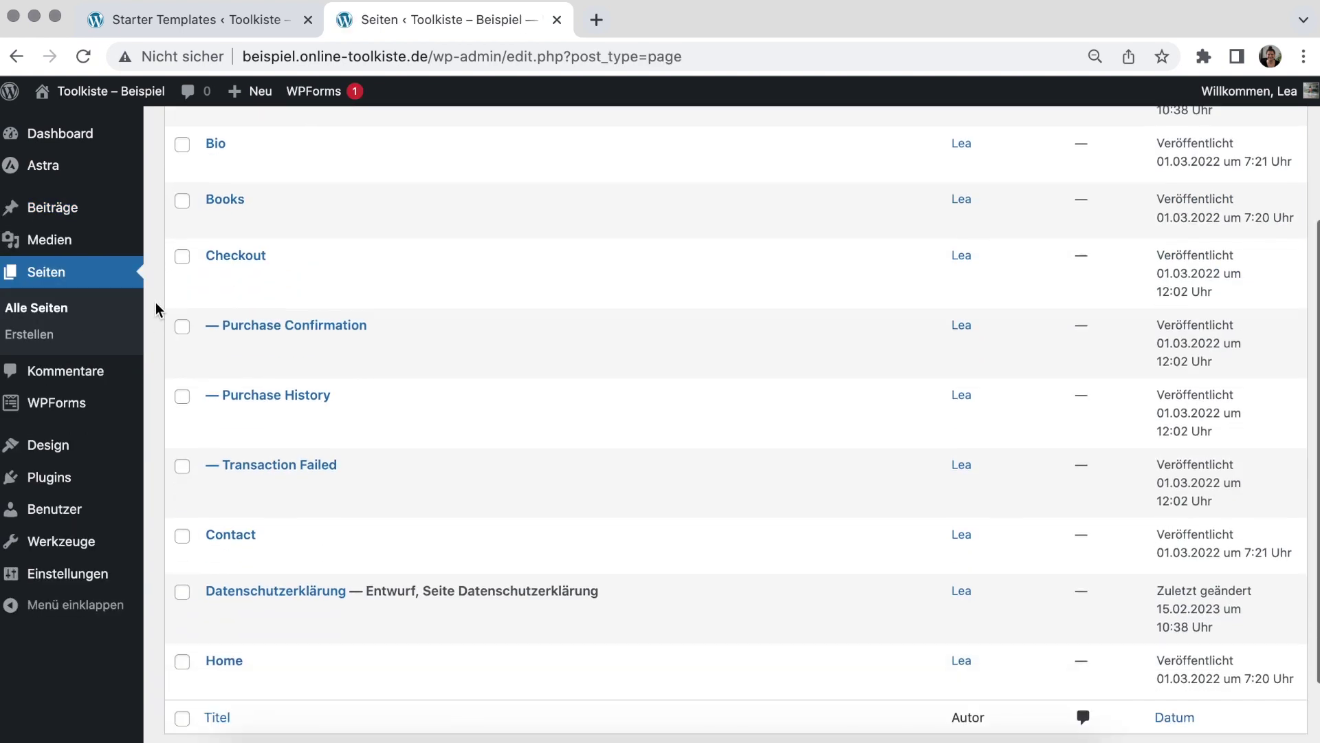
scroll(156, 303, "up", 5)
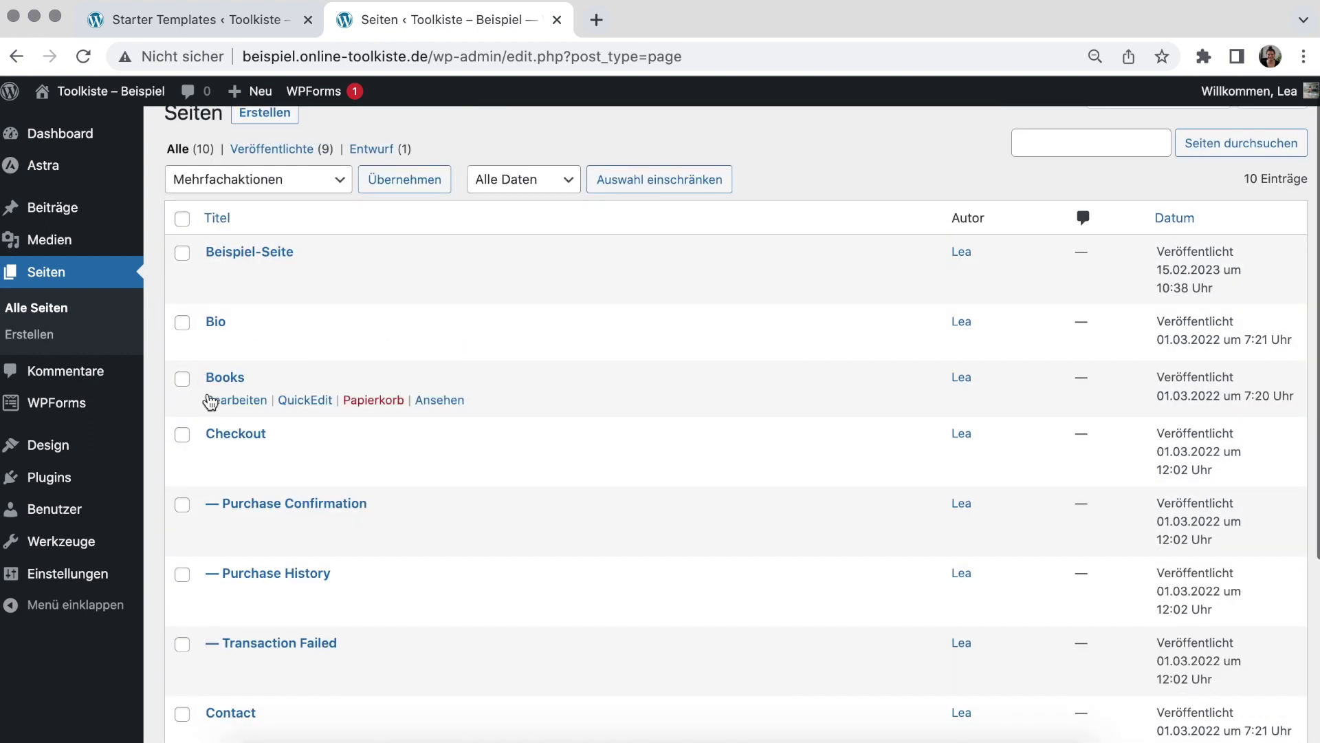
scroll(262, 297, "down", 2)
scroll(327, 479, "down", 4)
Open the Home page in the block editor, dismissing the welcome guide, and glance over its first sections
left_click(247, 592)
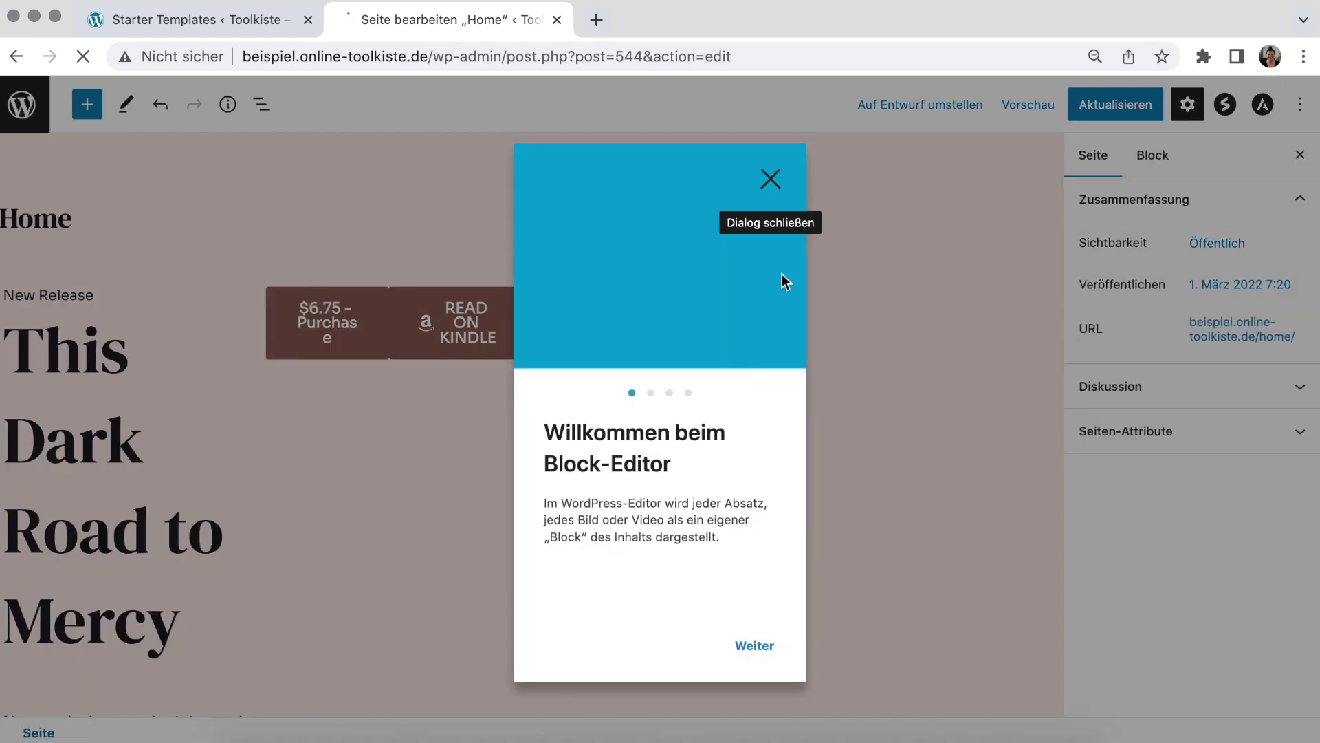
left_click(771, 181)
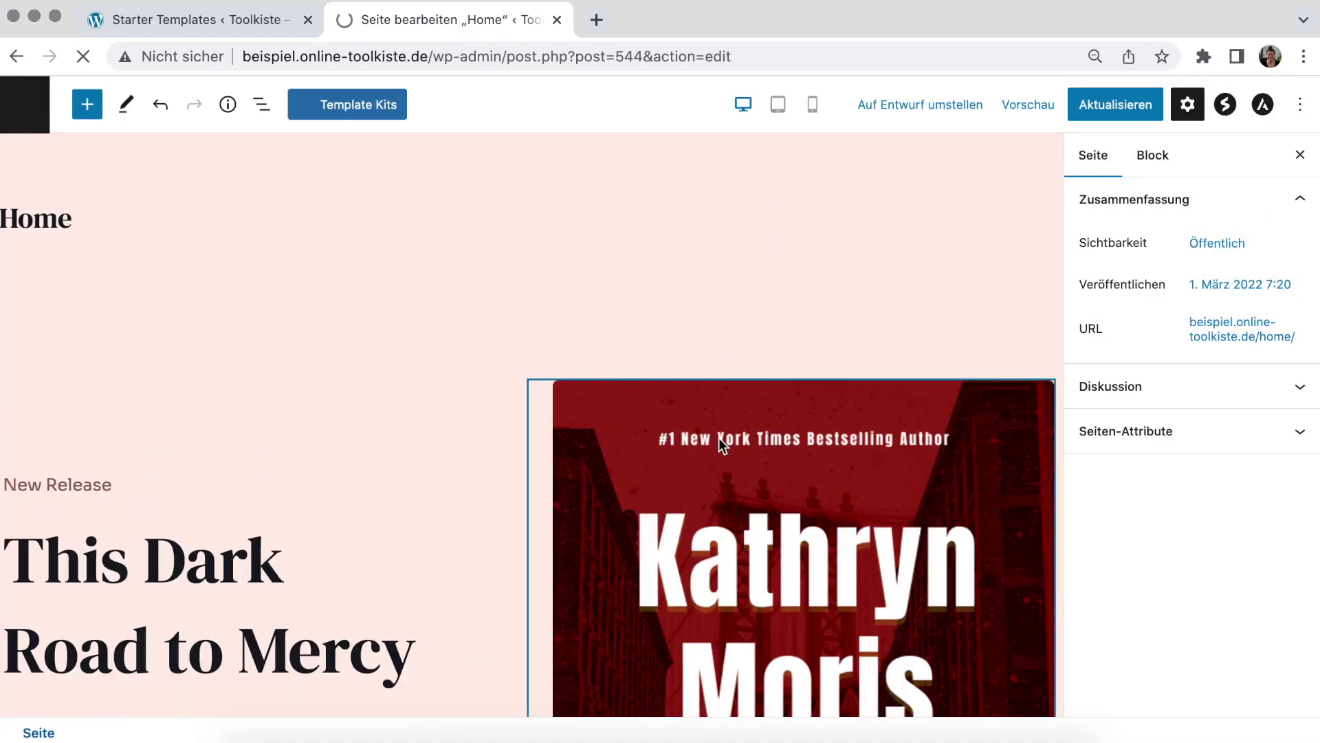
scroll(719, 437, "down", 10)
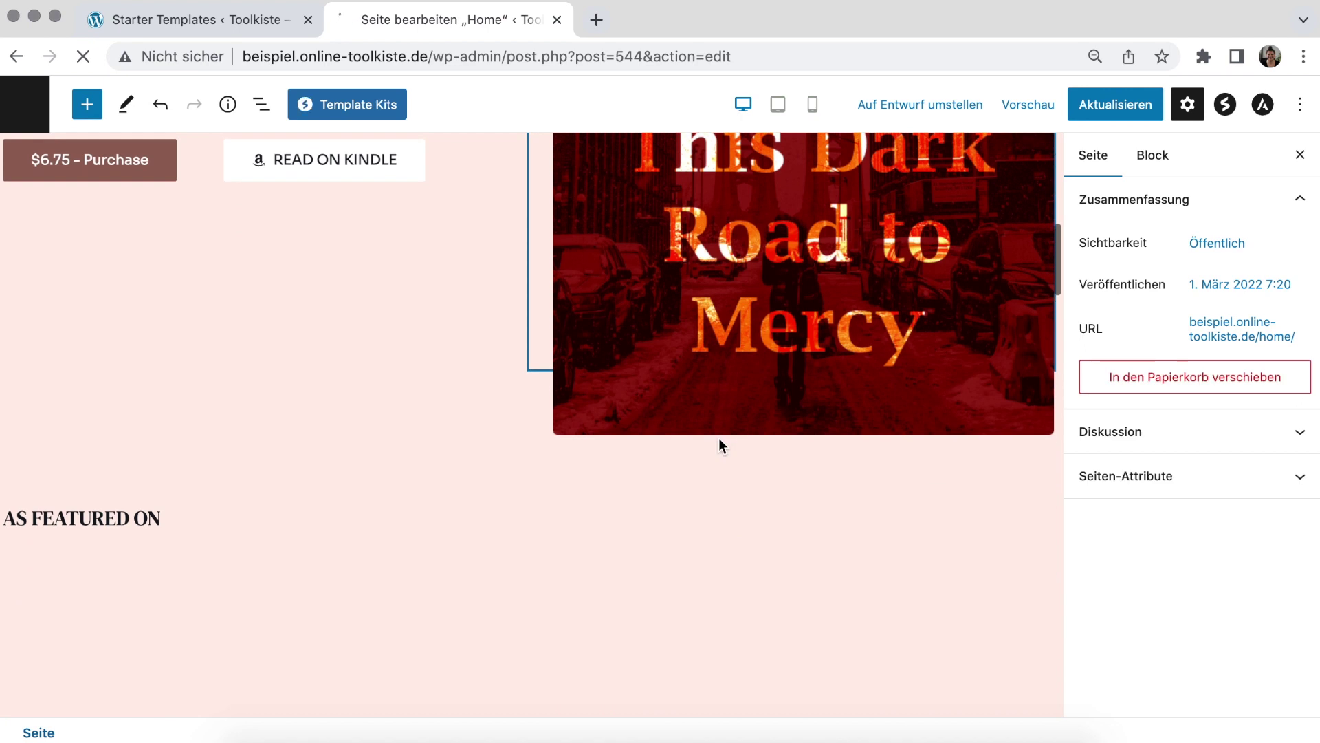
scroll(719, 447, "up", 10)
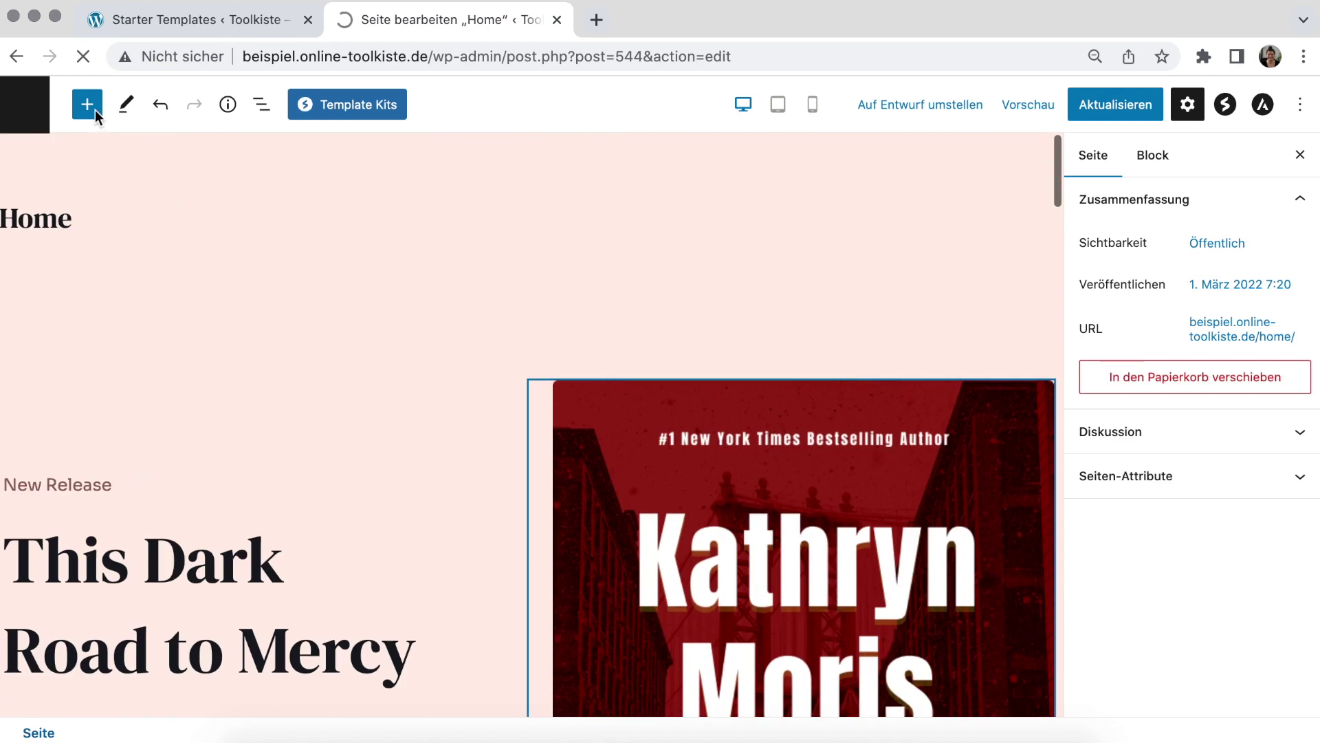
Look over the Spectra blocks available for insertion on the Home page and close the block library
left_click(98, 110)
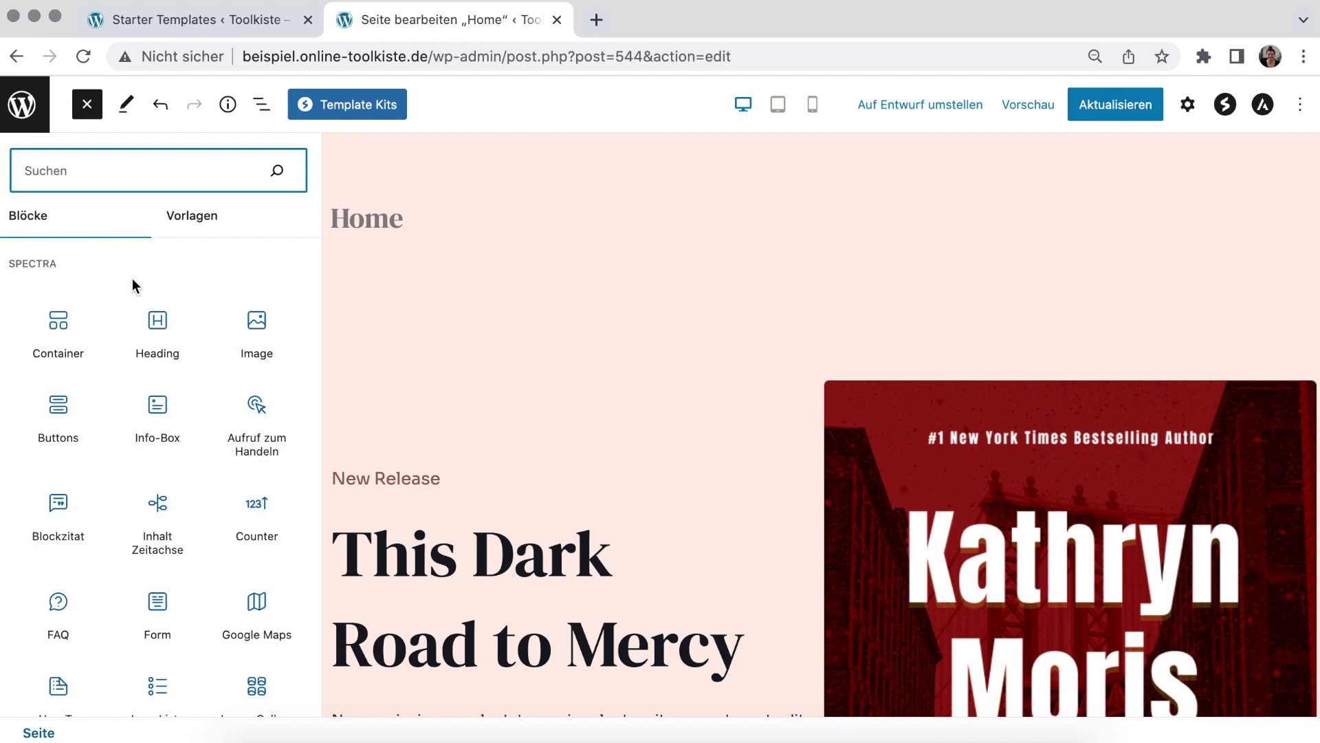
mouse_move(116, 309)
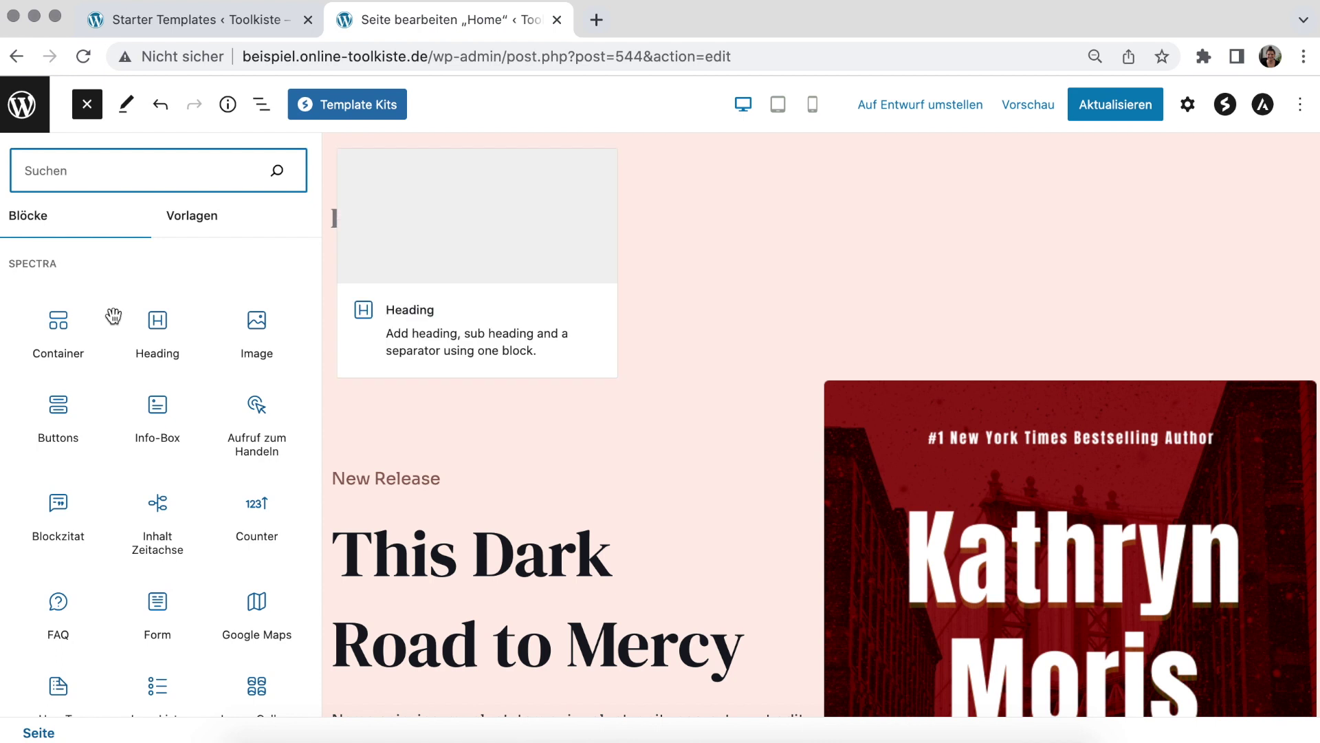
scroll(107, 332, "down", 2)
scroll(106, 332, "up", 2)
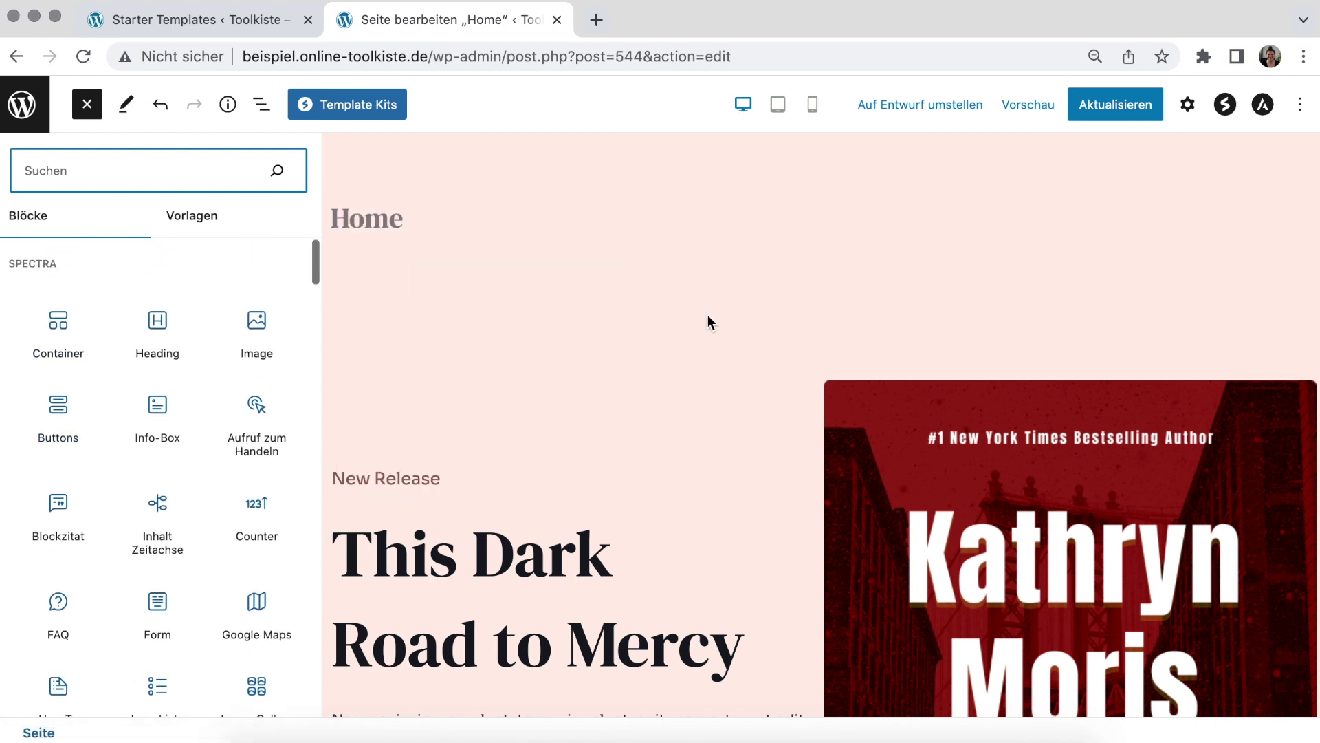
left_click(87, 104)
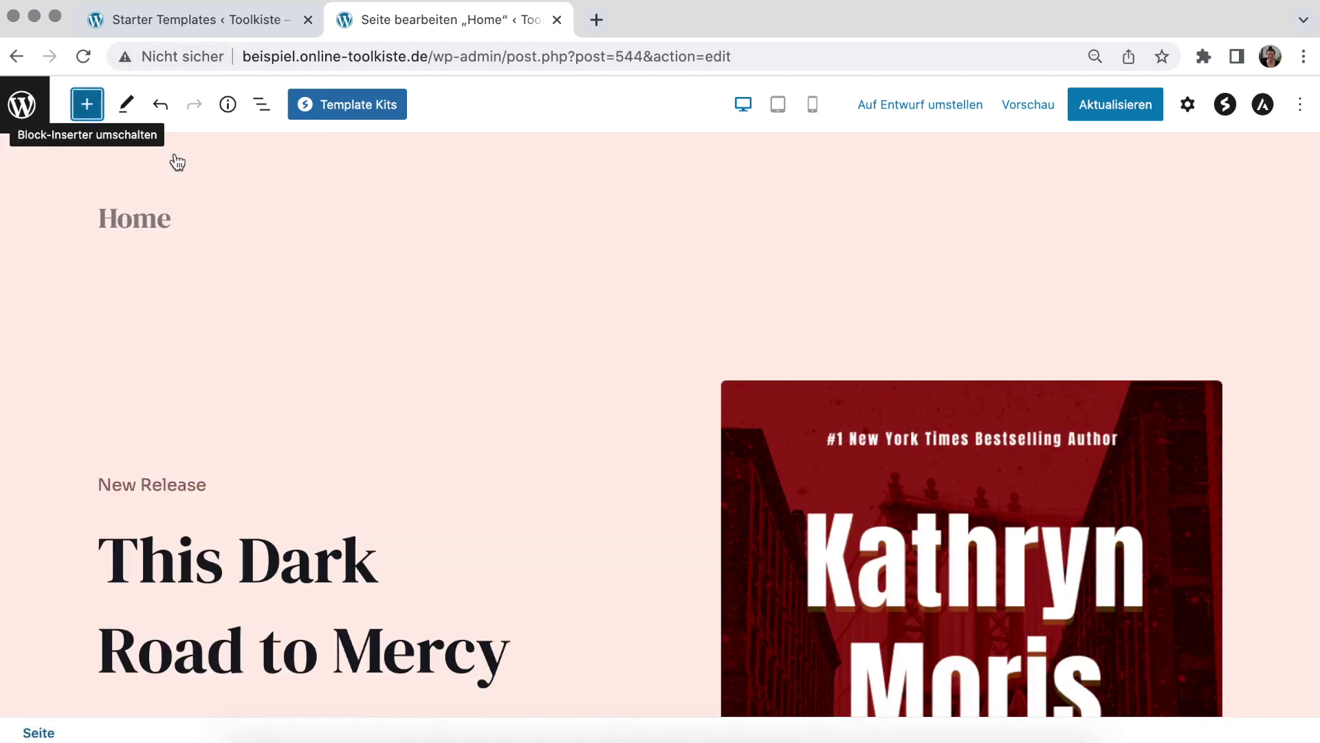
Look through the Home page's content down to the author section and leave the editor without saving
scroll(357, 348, "down", 5)
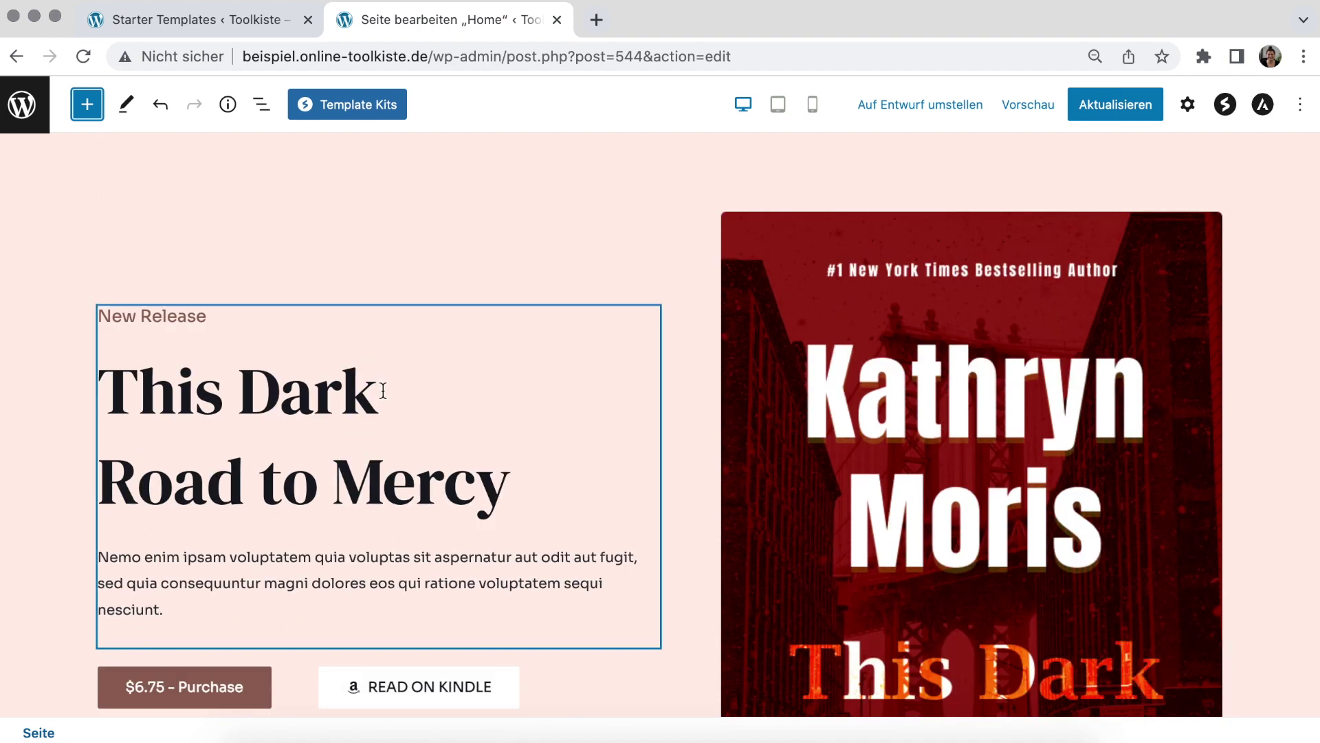
scroll(383, 391, "down", 8)
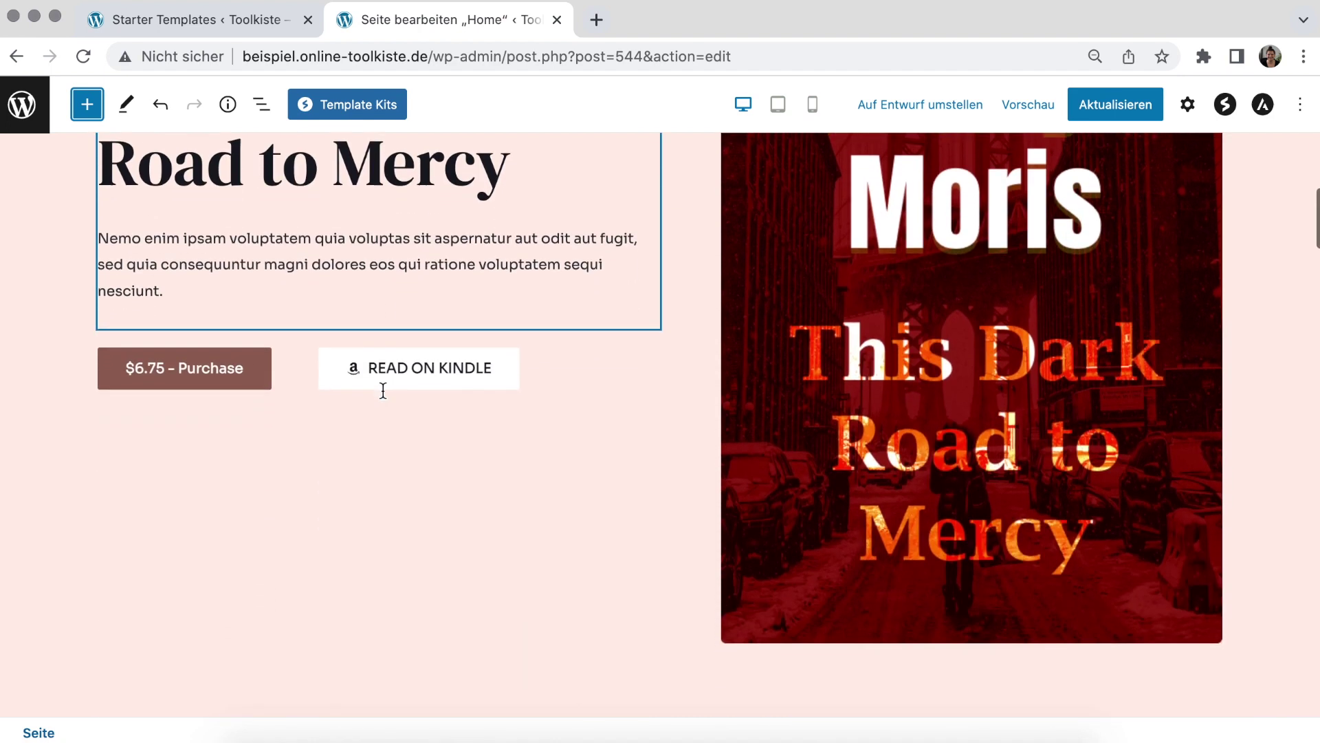
scroll(383, 391, "down", 20)
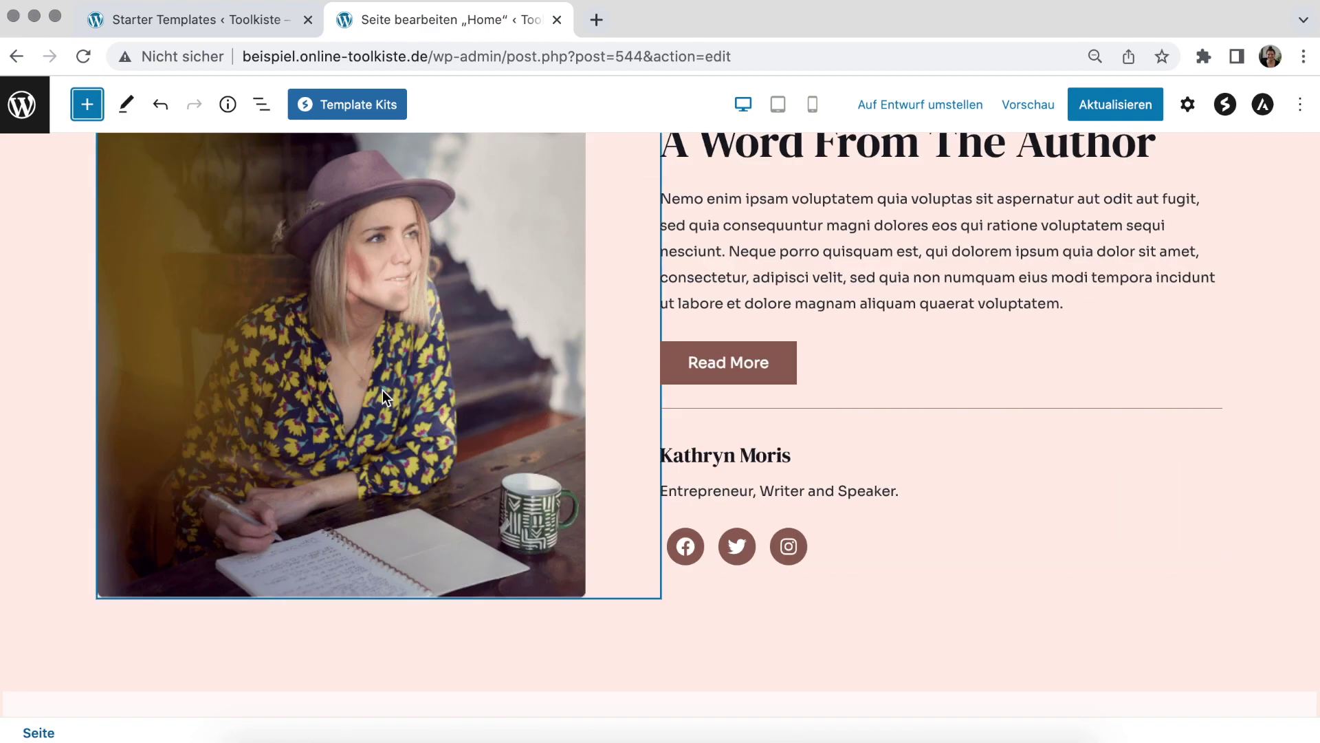
scroll(382, 390, "up", 20)
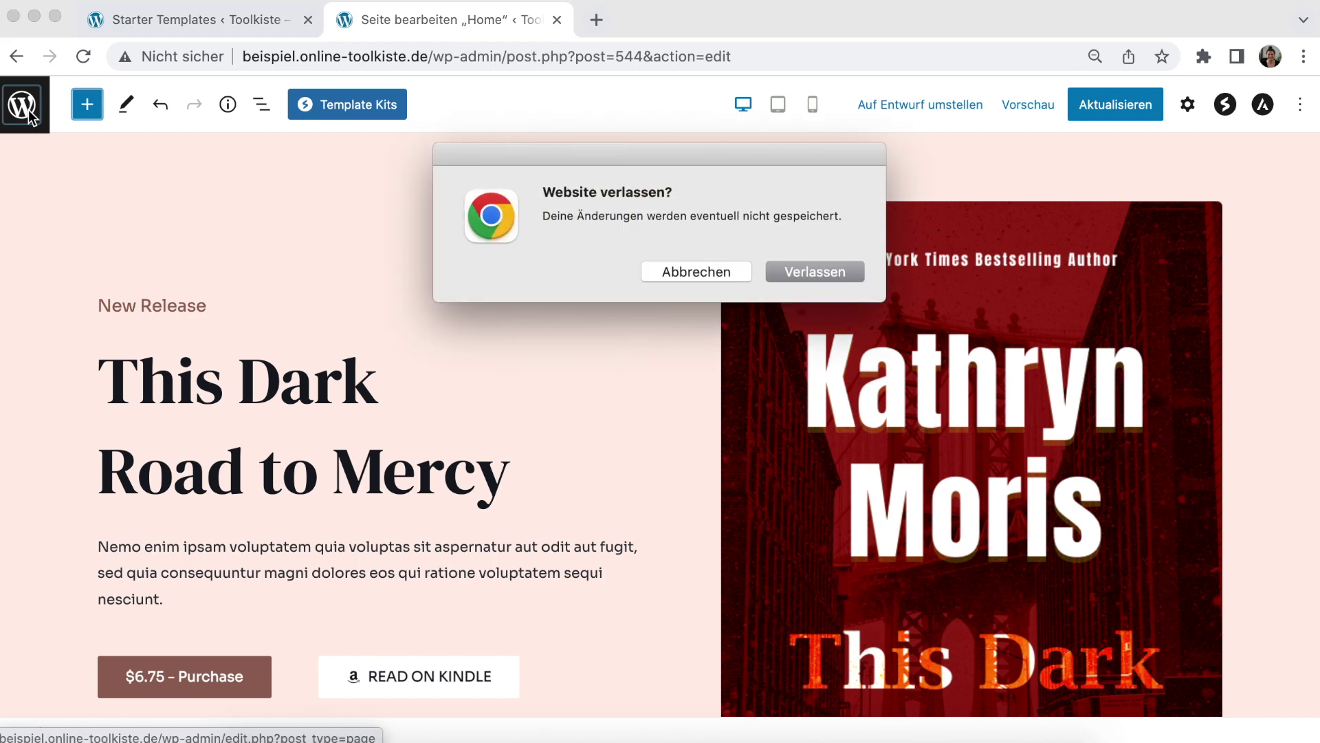
left_click(773, 268)
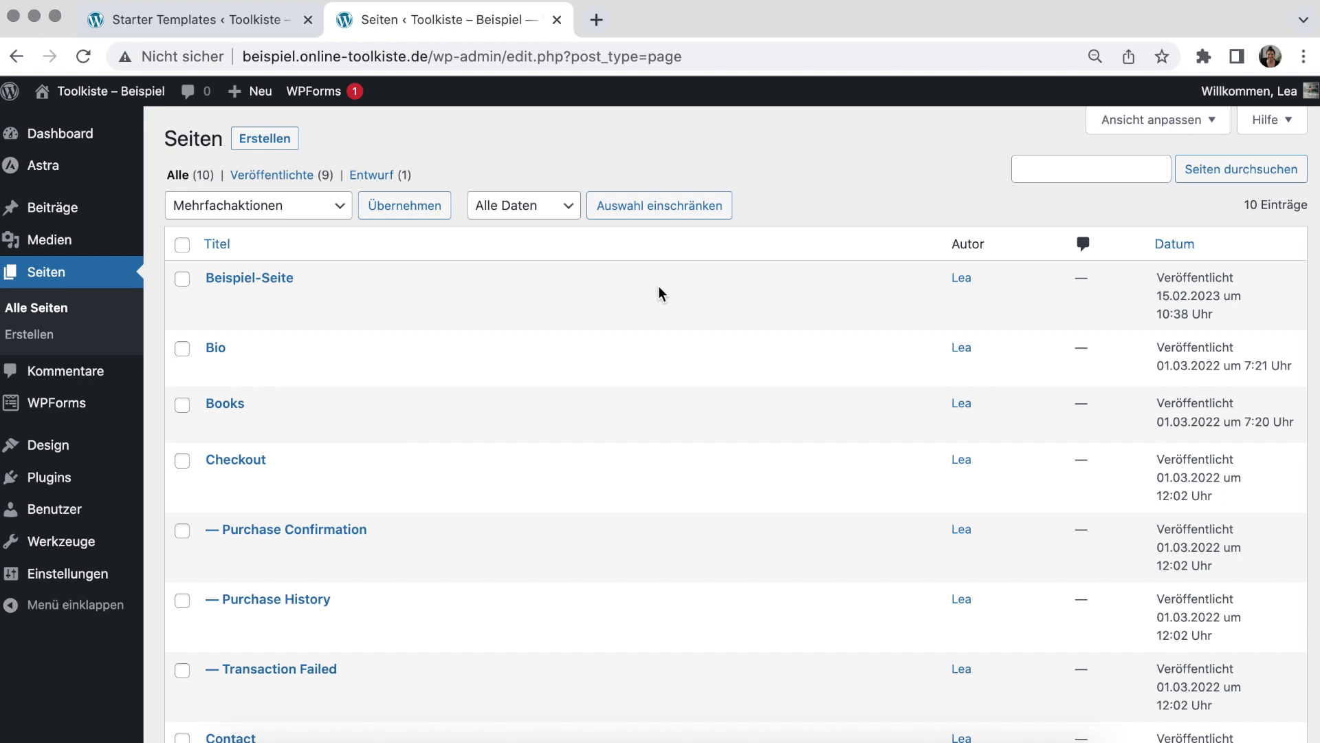
Open the Starter Templates library from the Astra dashboard and go back past the page builder selection to the WordPress dashboard
scroll(658, 286, "down", 1)
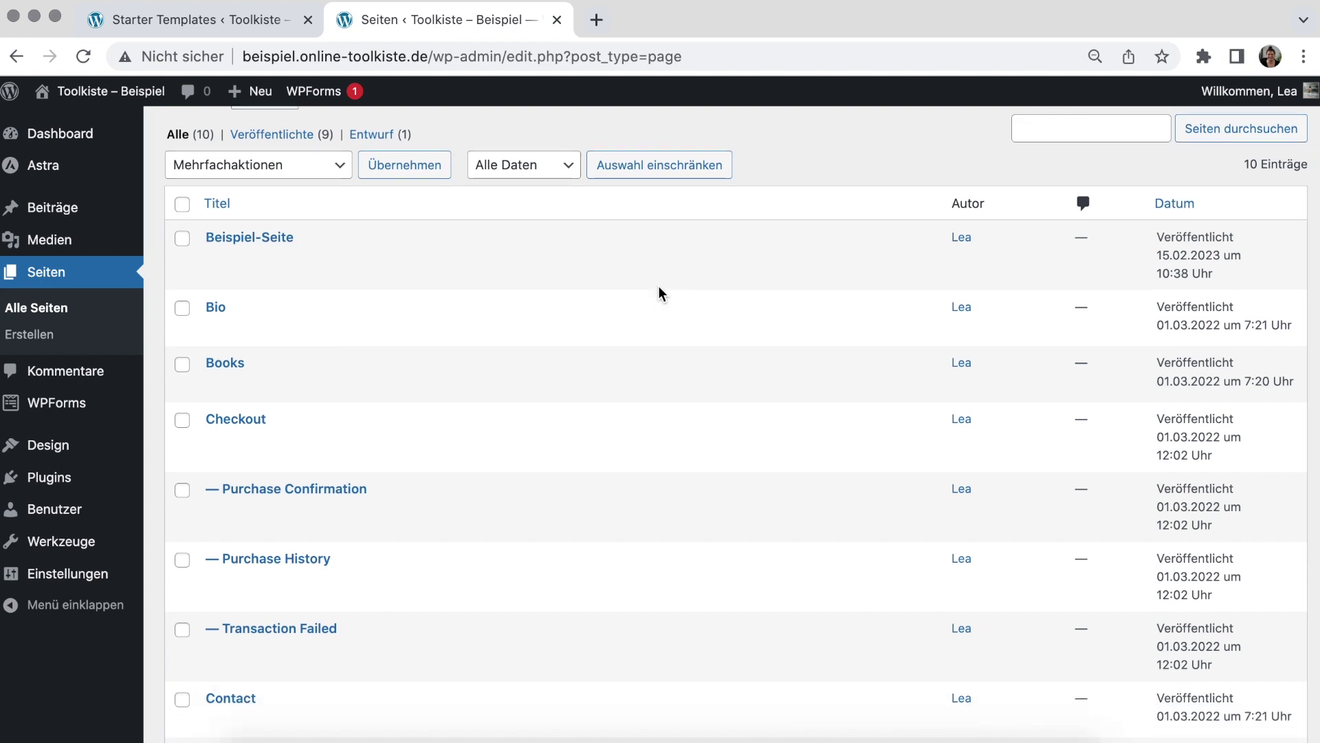
mouse_move(124, 166)
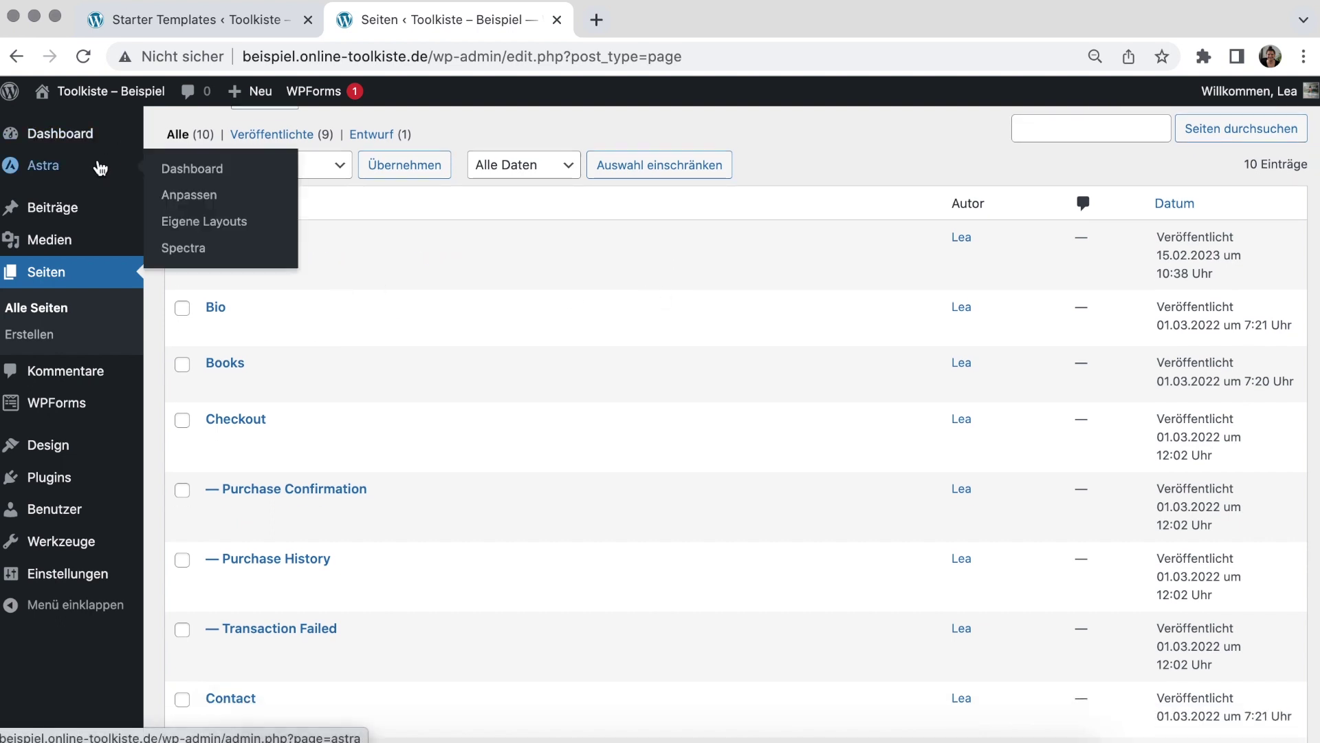
left_click(207, 171)
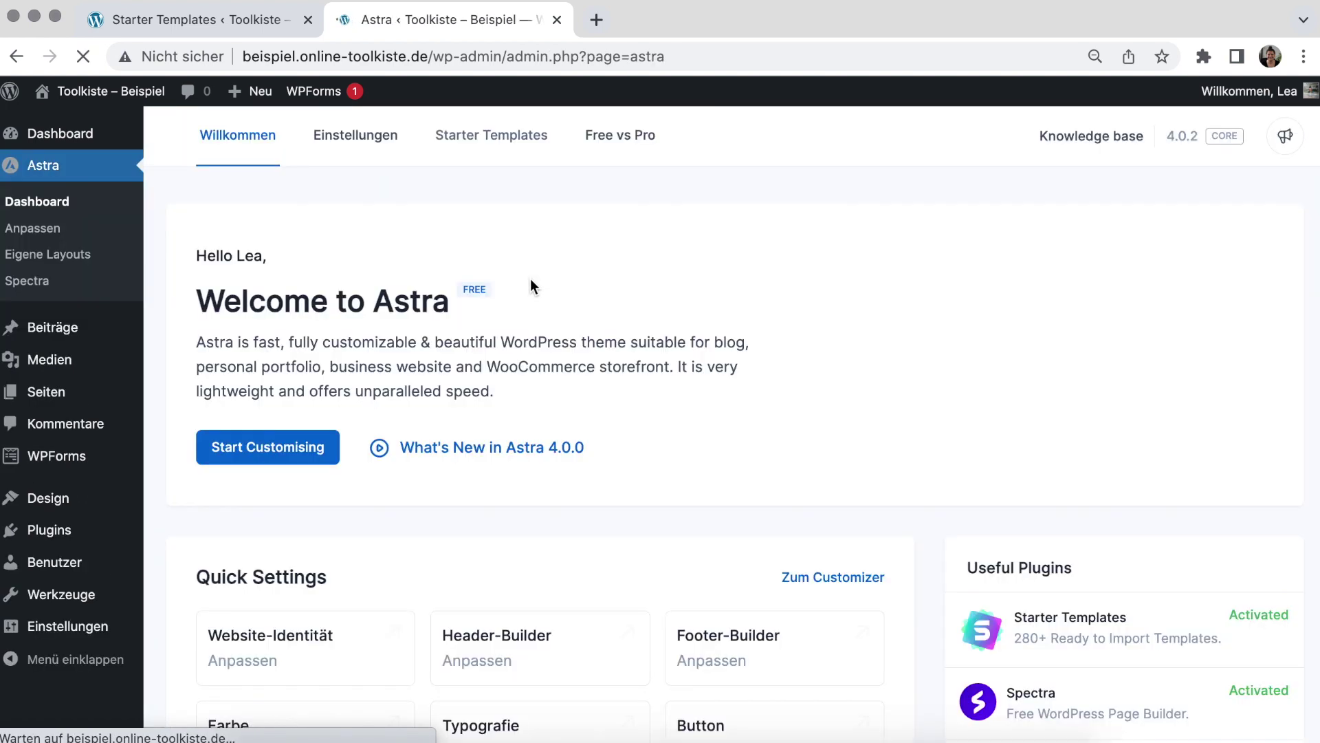
left_click(495, 142)
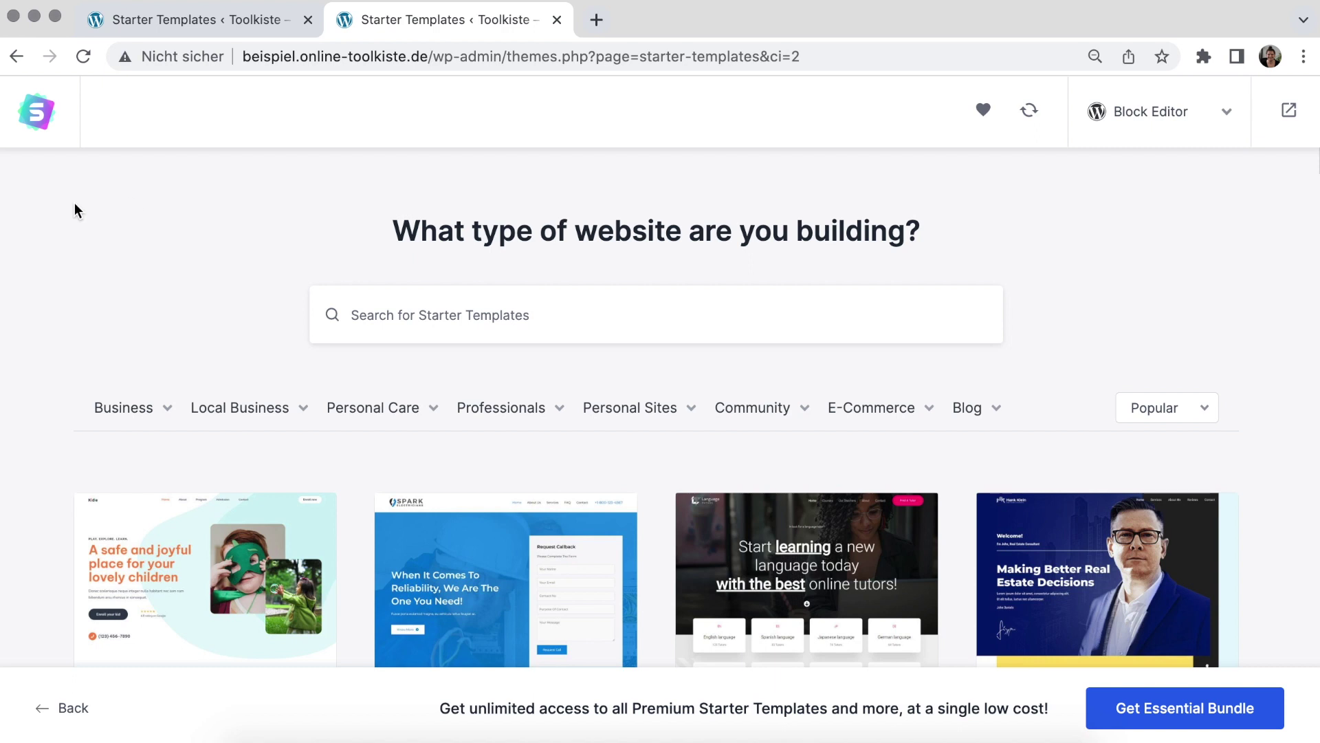
left_click(61, 704)
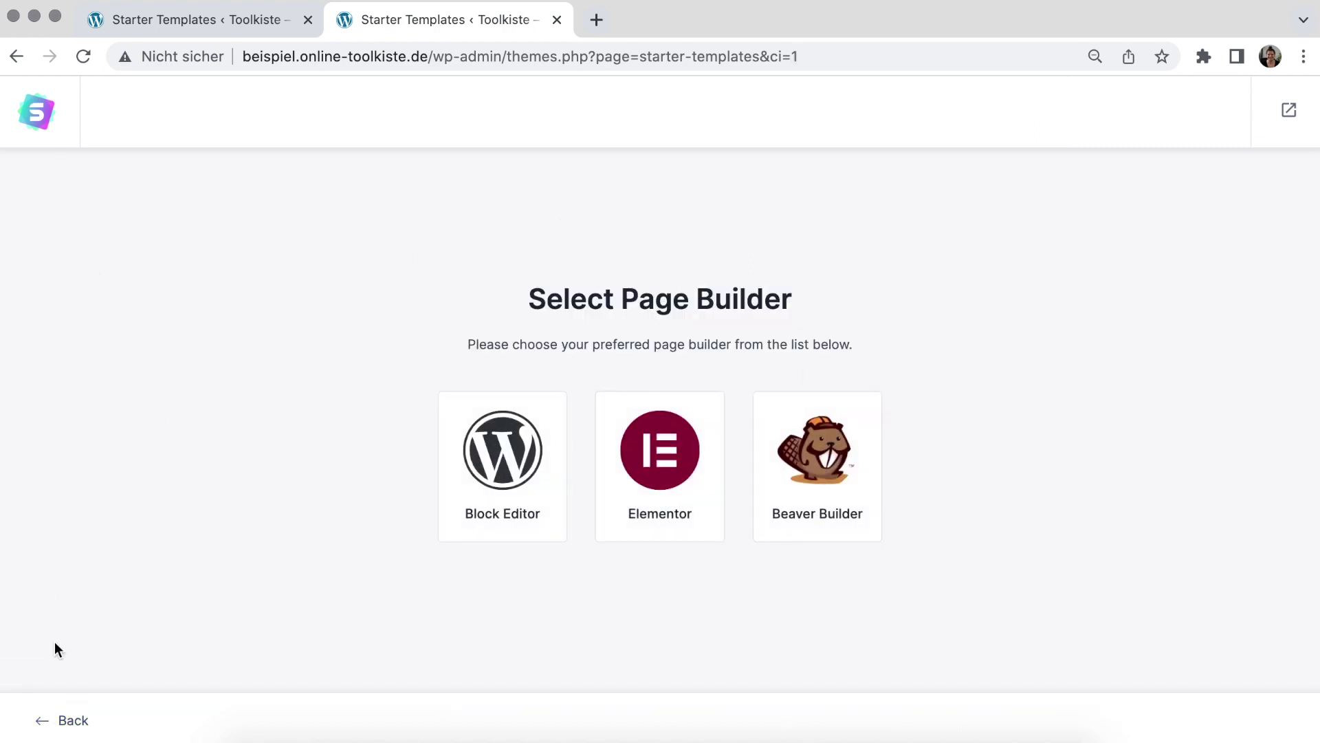
left_click(55, 723)
left_click(58, 722)
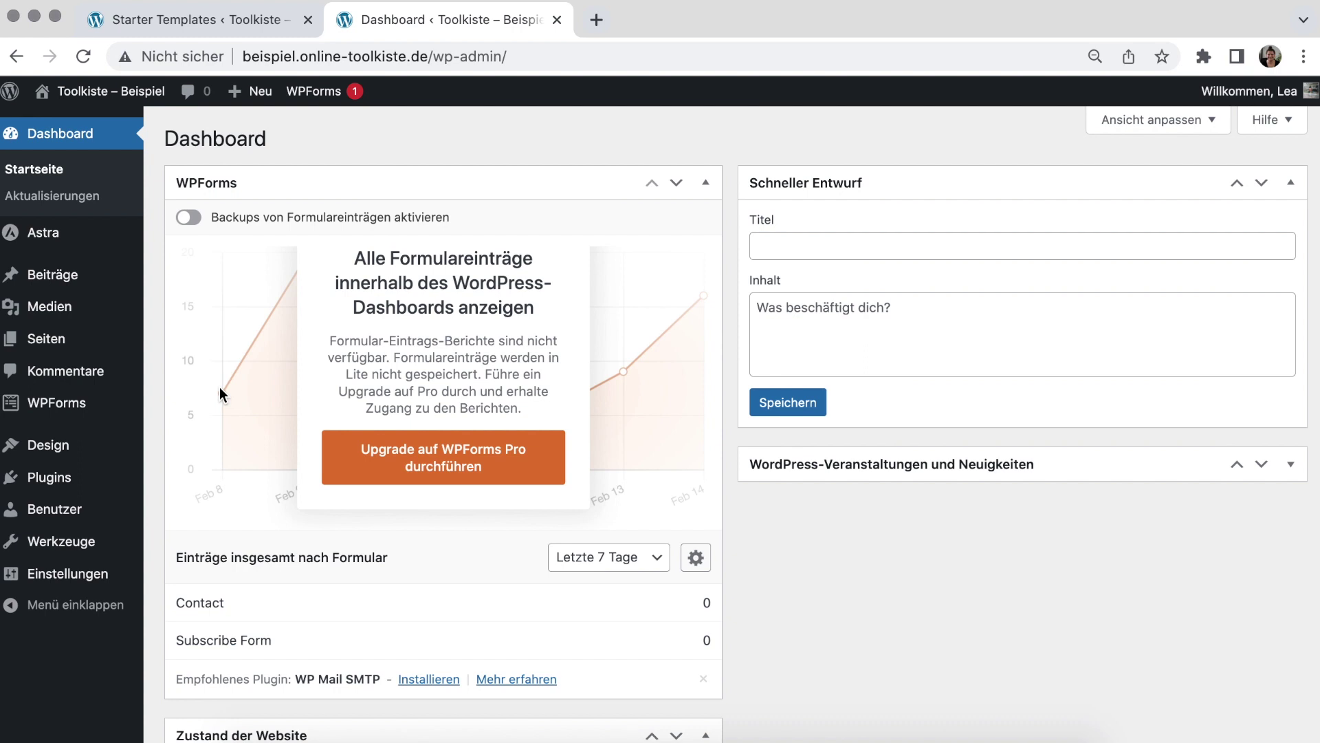
Search the plugin directory for "wp reset", and install and activate the WP Reset plugin
mouse_move(83, 482)
left_click(159, 510)
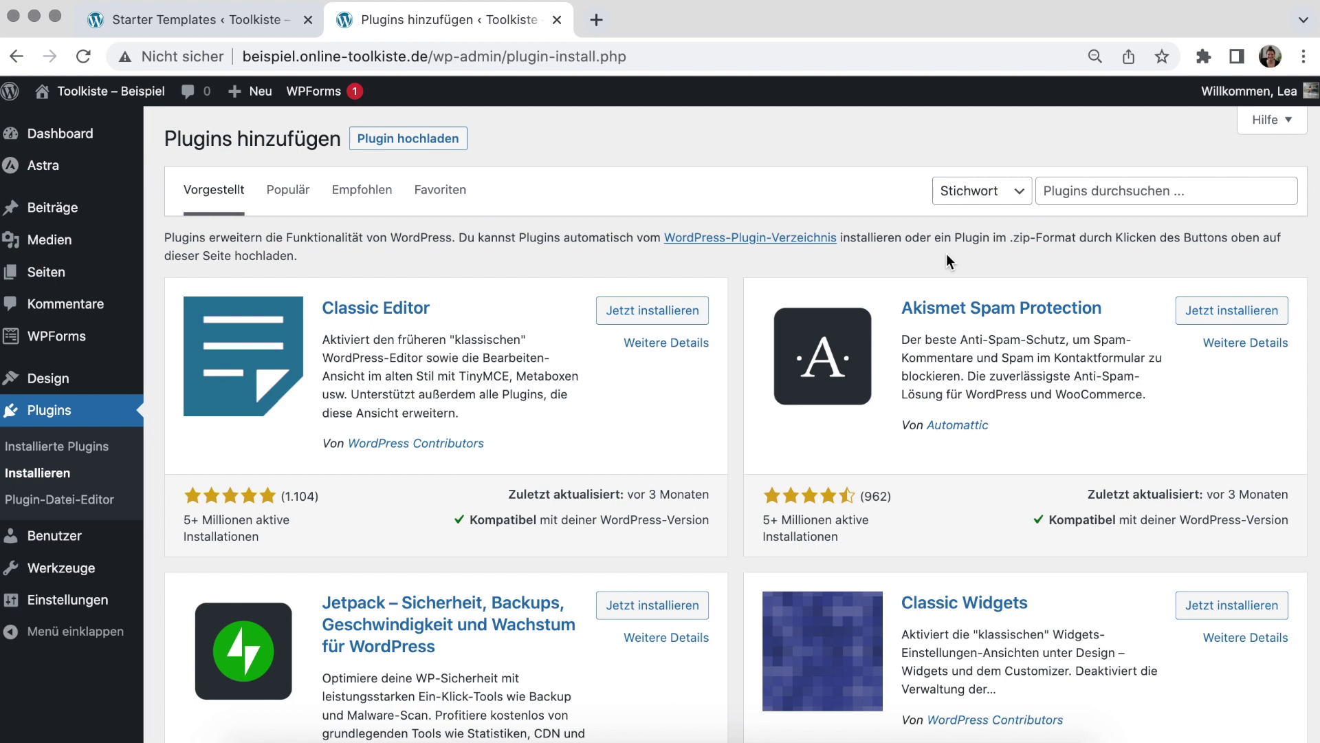
type("wp reset")
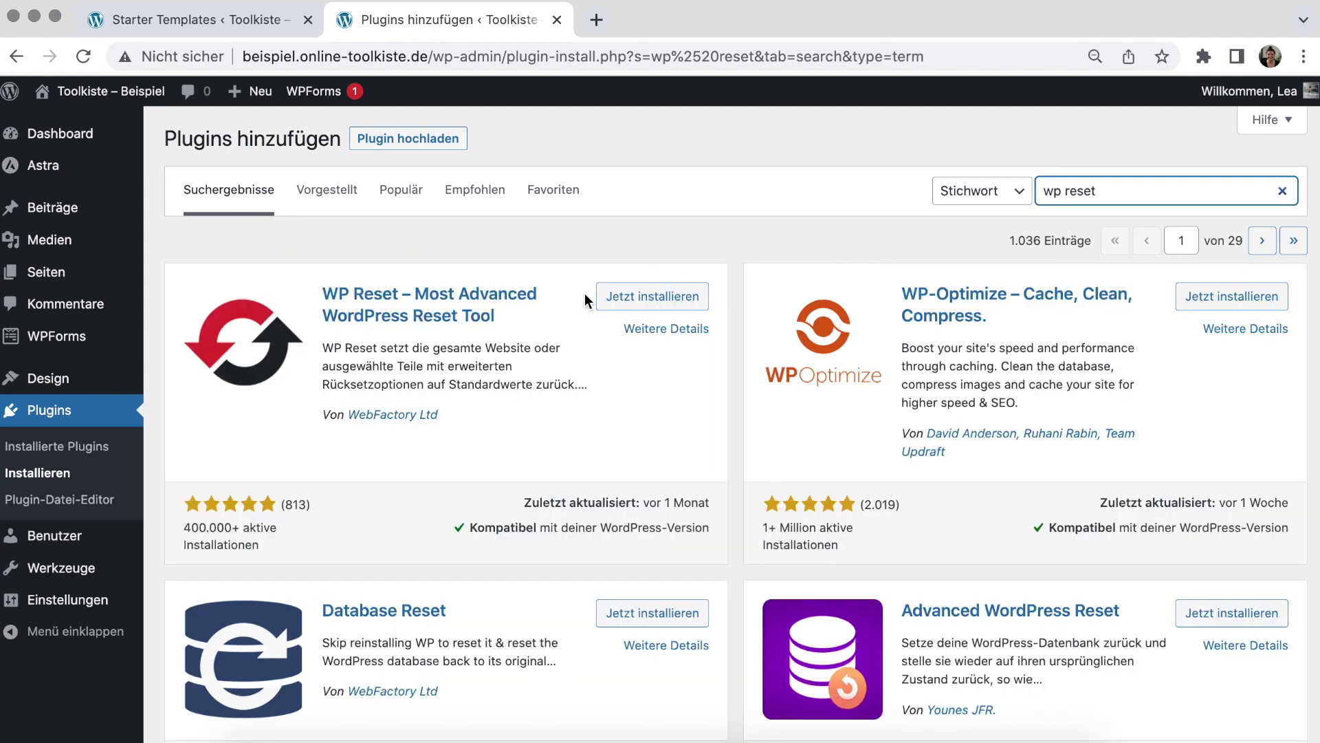
left_click(636, 296)
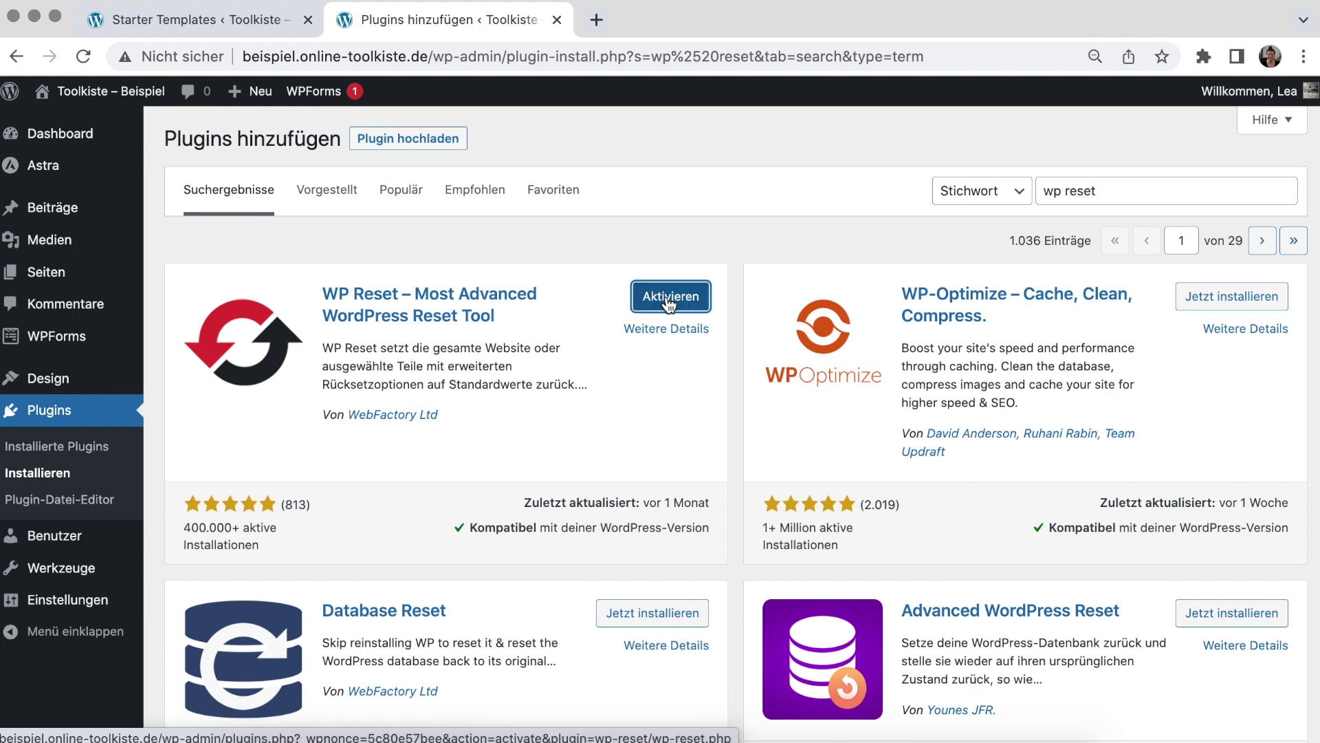
left_click(668, 302)
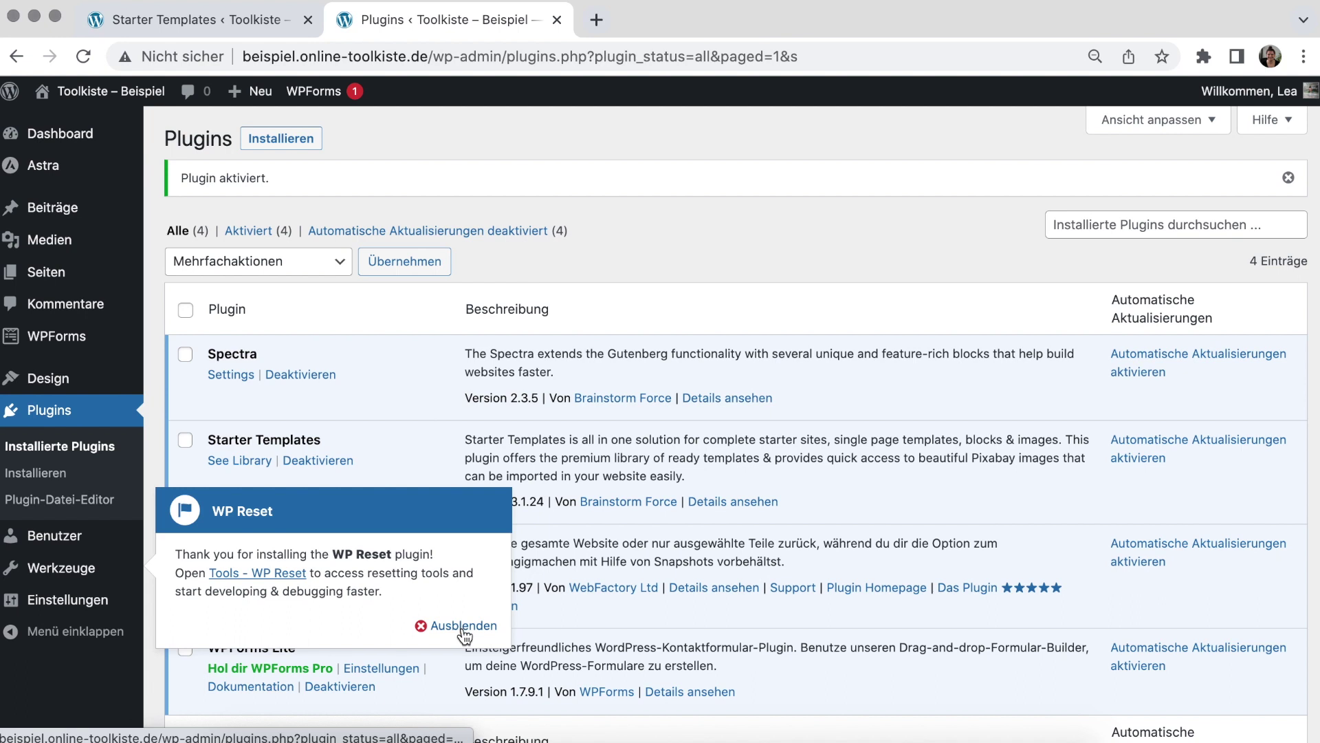
Dismiss the WP Reset notice, open the plugin's reset tools and review the table of data each reset affects
left_click(464, 627)
mouse_move(82, 568)
left_click(188, 696)
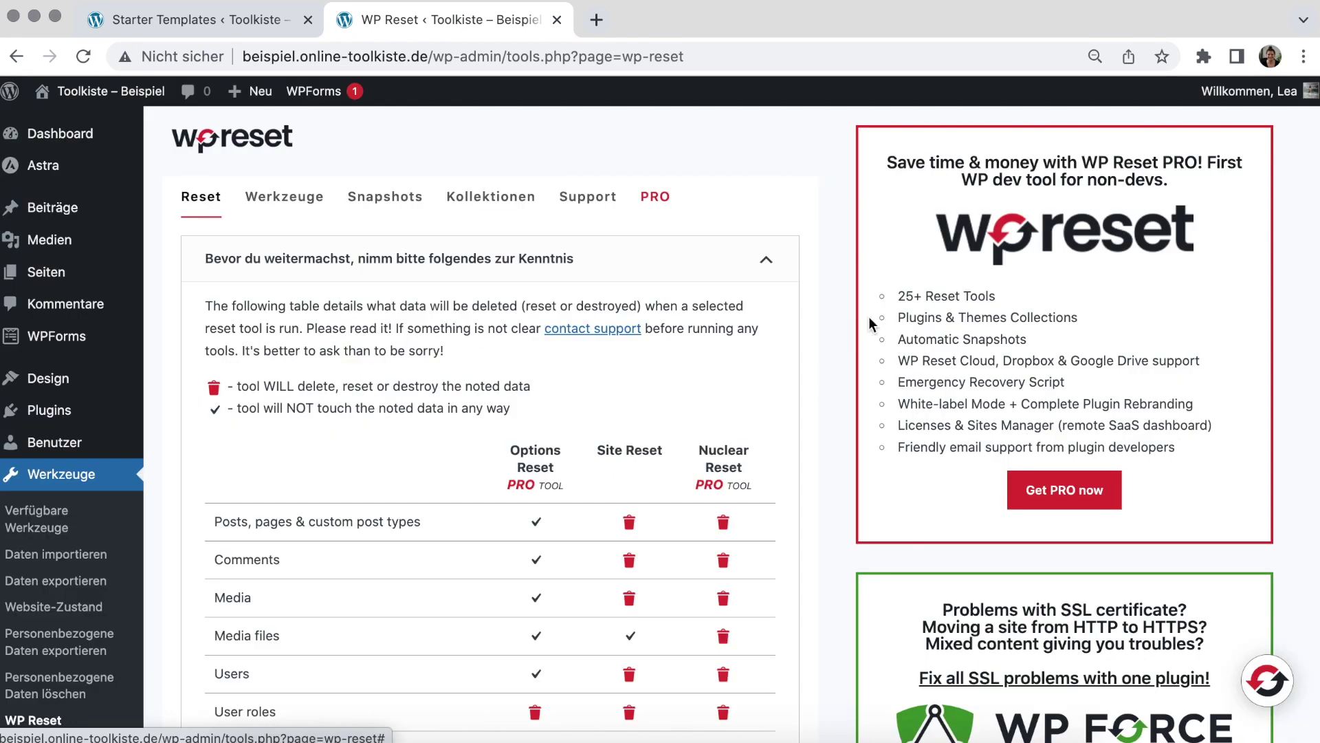
scroll(868, 316, "down", 20)
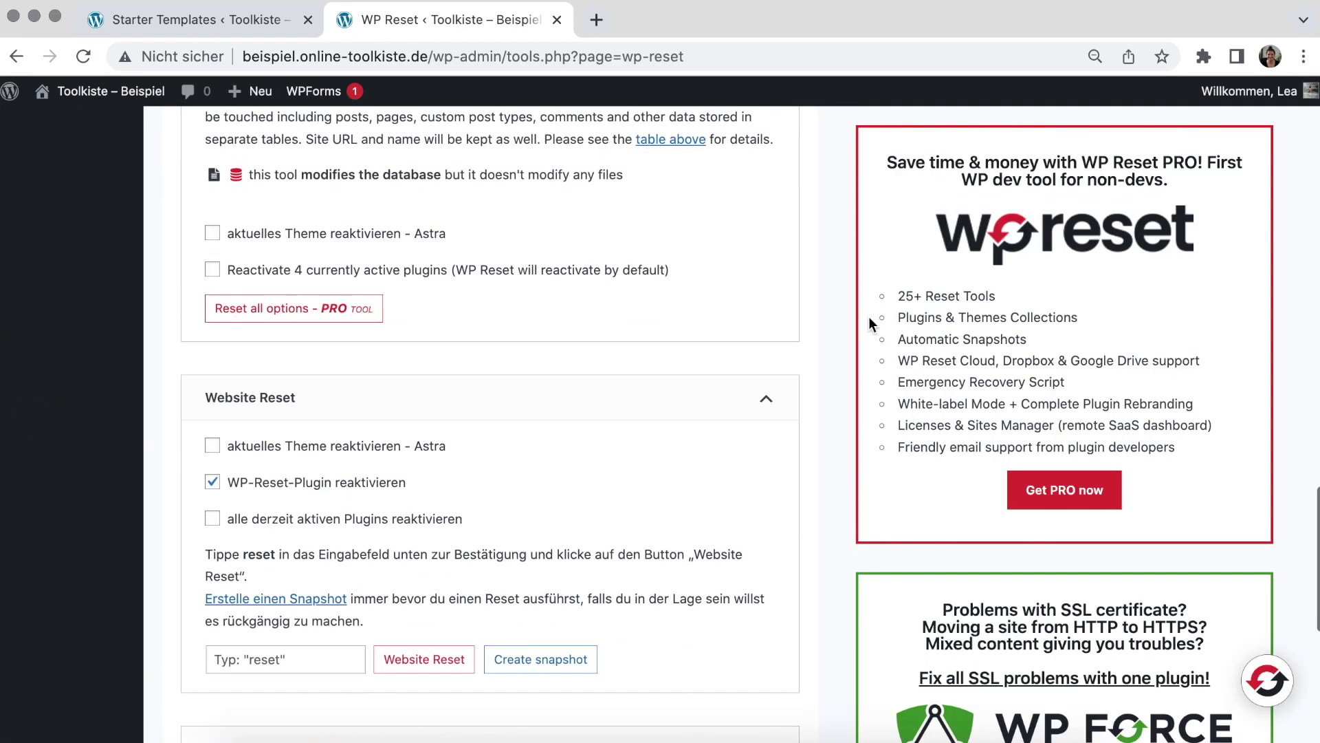
scroll(803, 304, "up", 20)
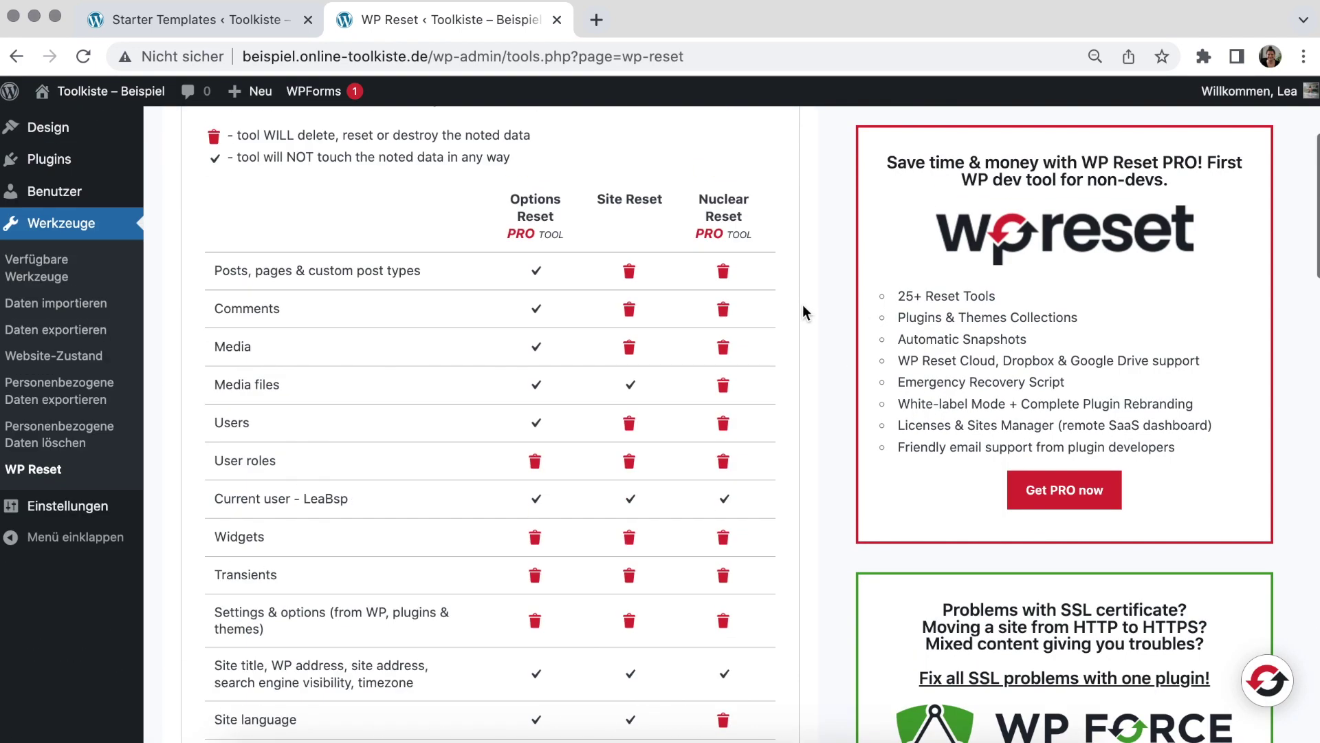
scroll(613, 209, "up", 3)
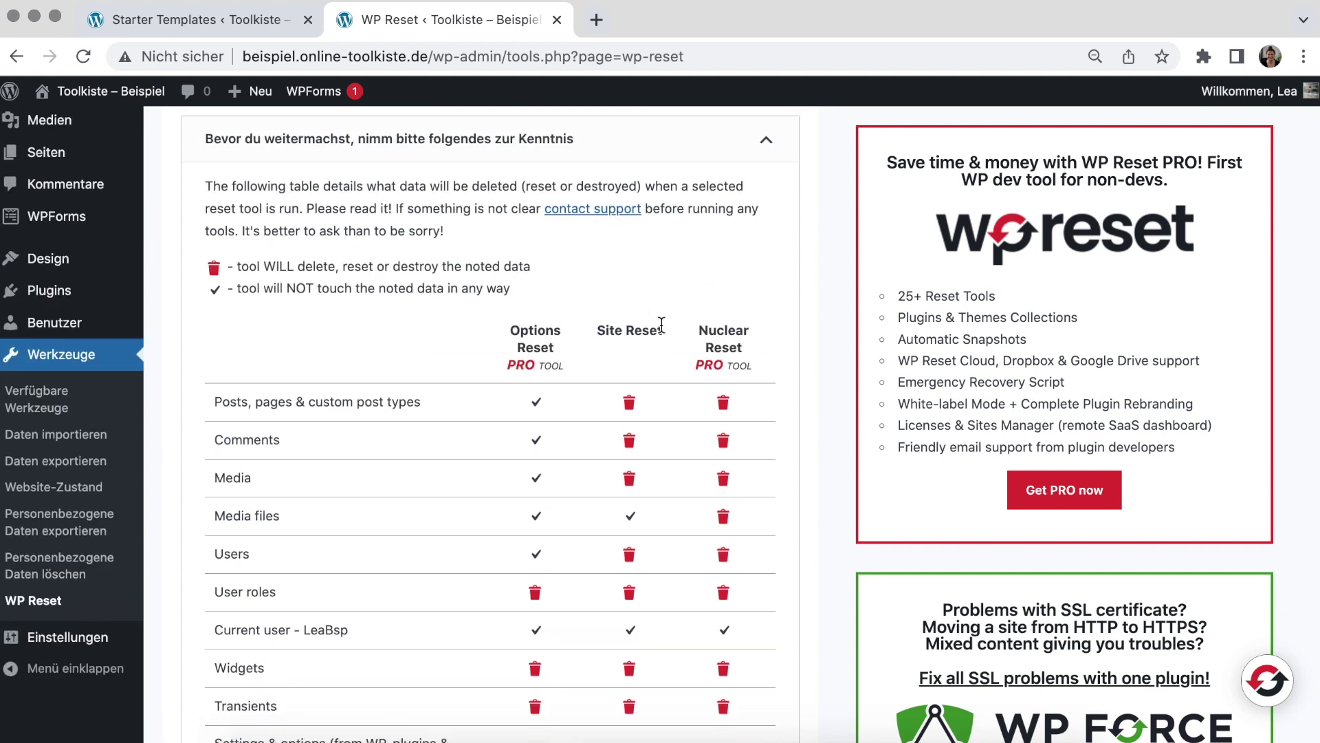
Reset the website with the Astra theme and the WP Reset plugin set to reactivate, entering "reset" as the confirmation word
scroll(661, 324, "down", 20)
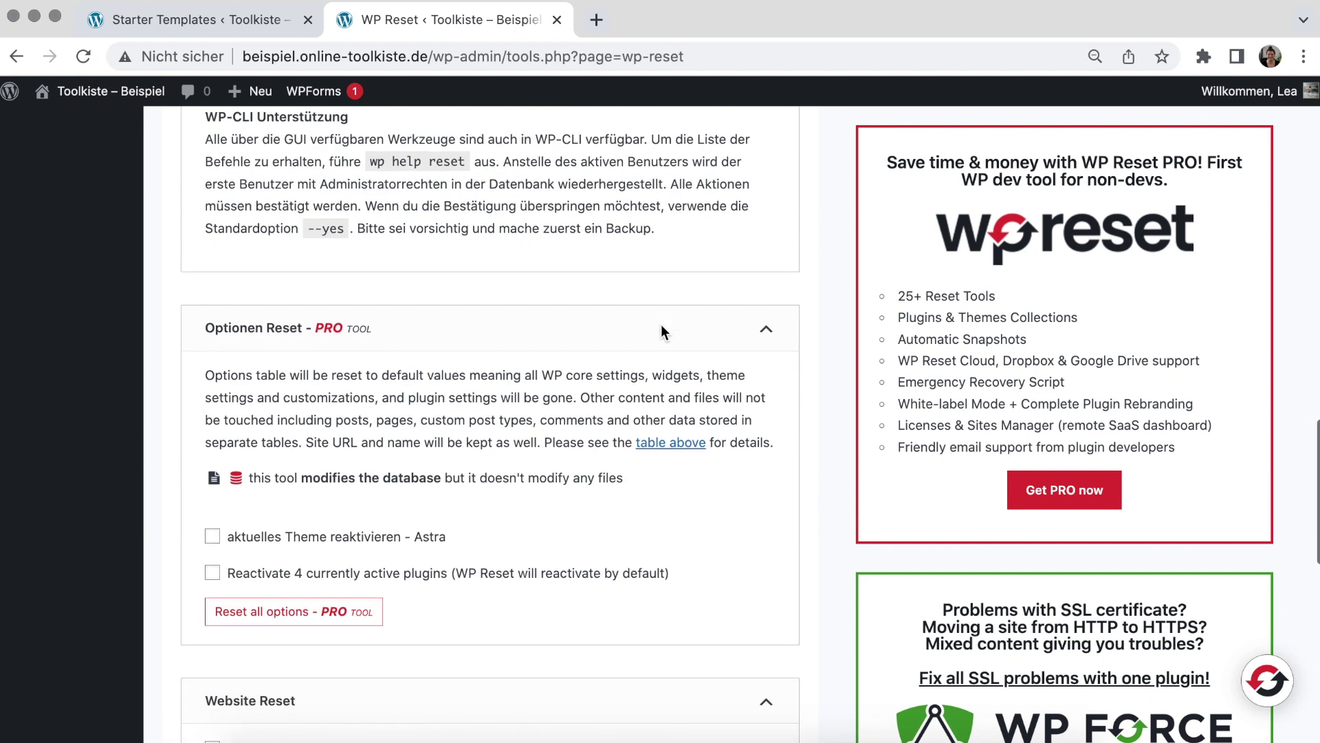
scroll(405, 412, "down", 5)
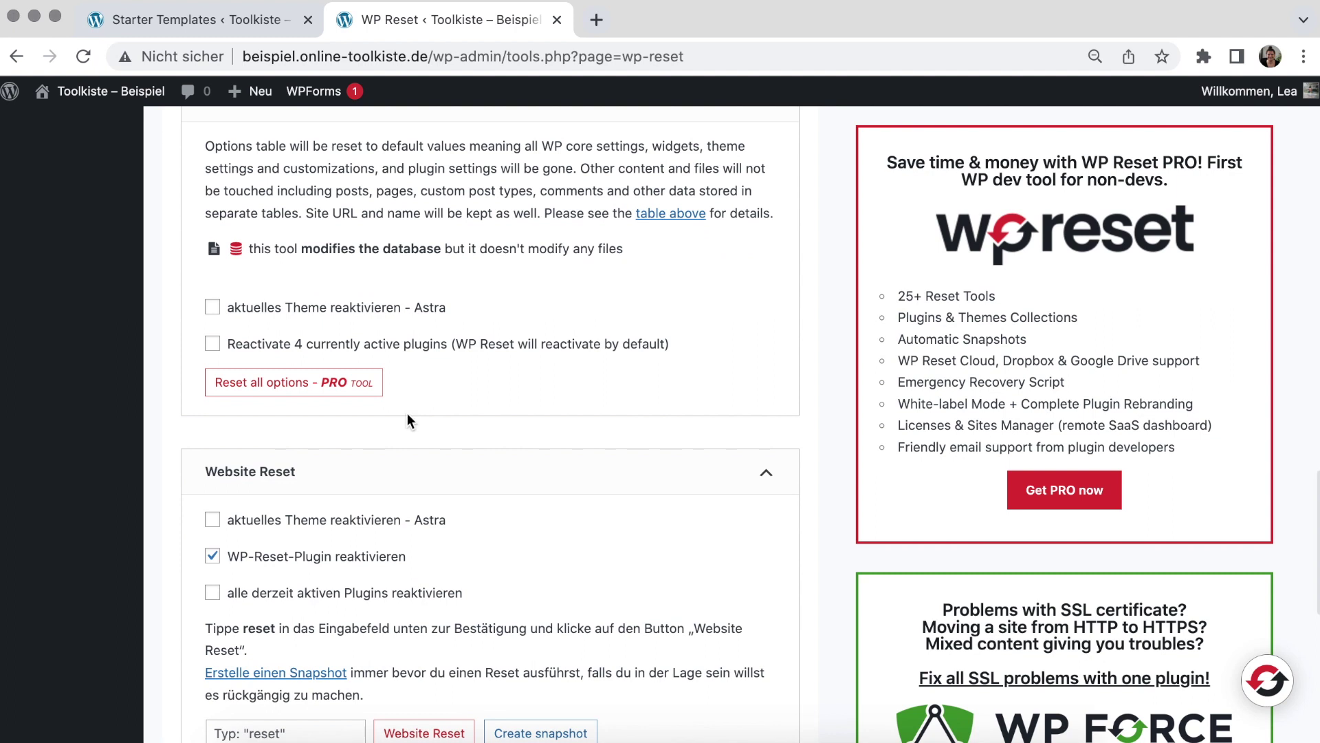
scroll(422, 291, "down", 6)
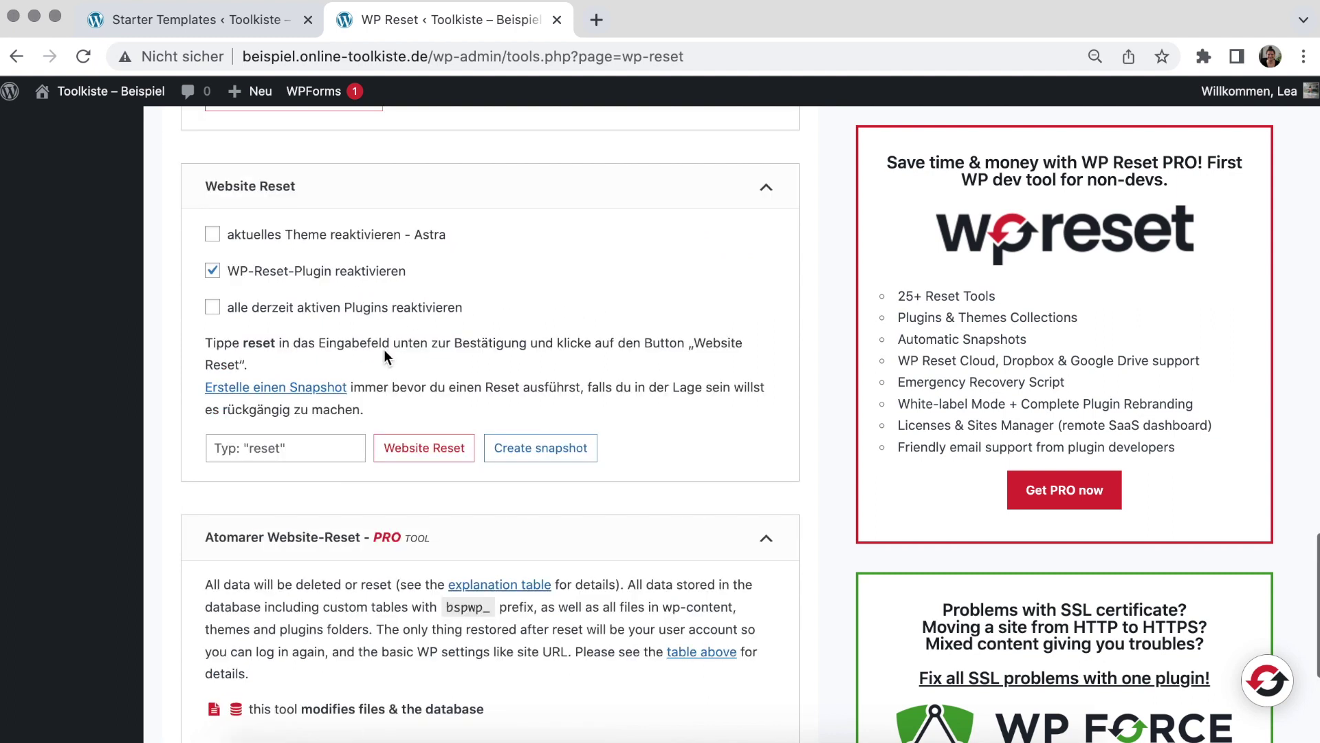
left_click(213, 236)
left_click(275, 451)
type("reset")
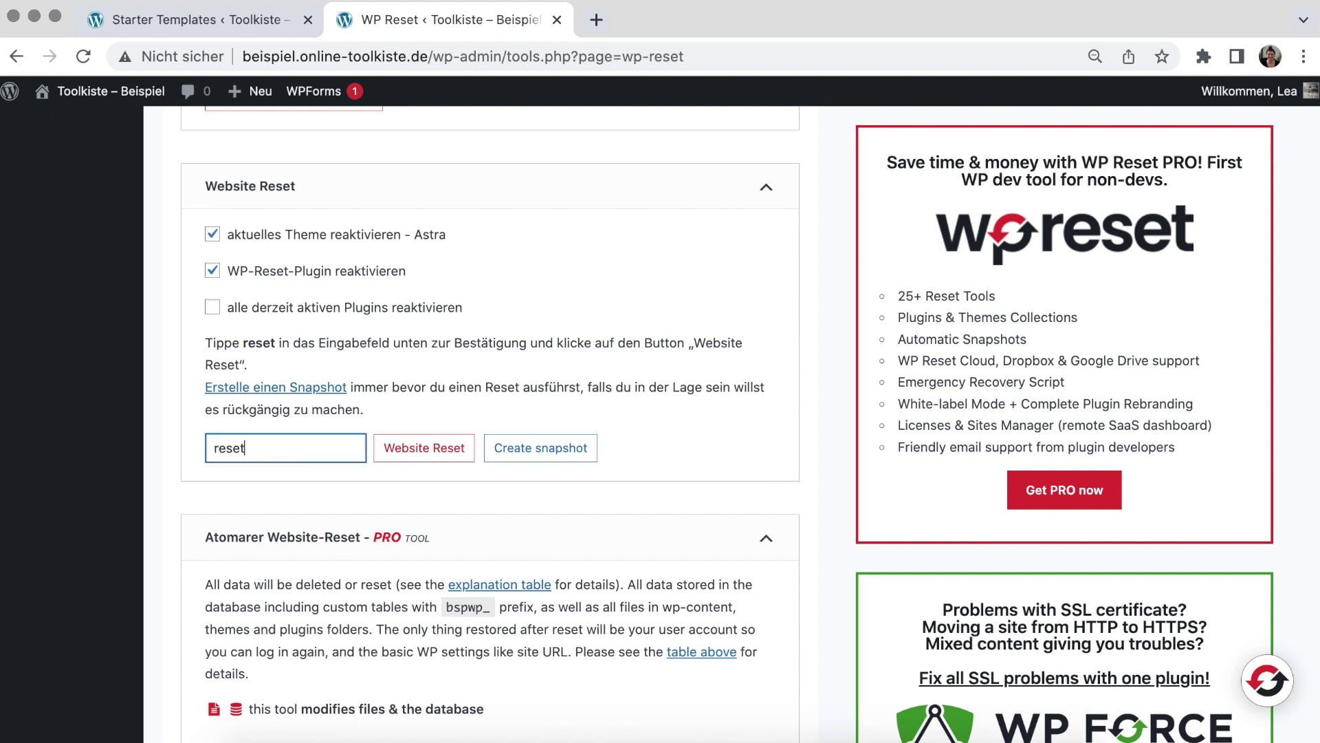
left_click(413, 452)
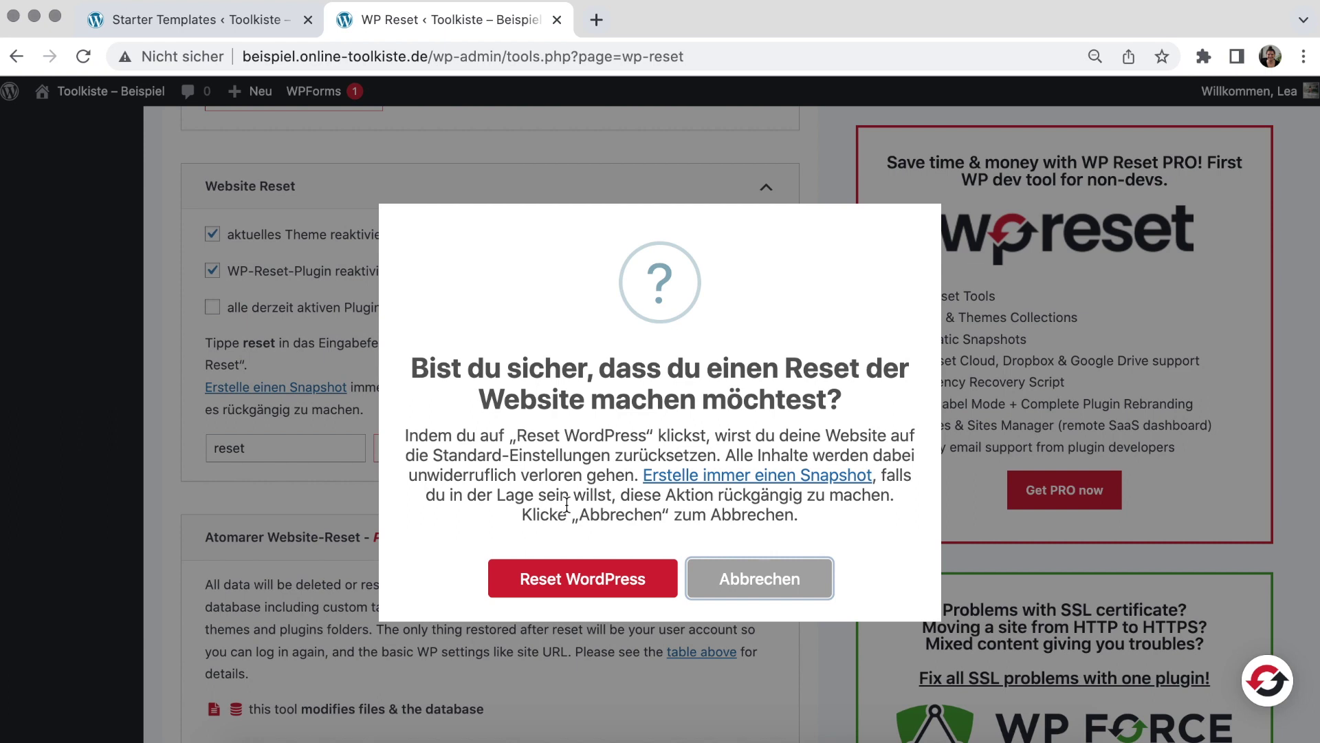
left_click(549, 573)
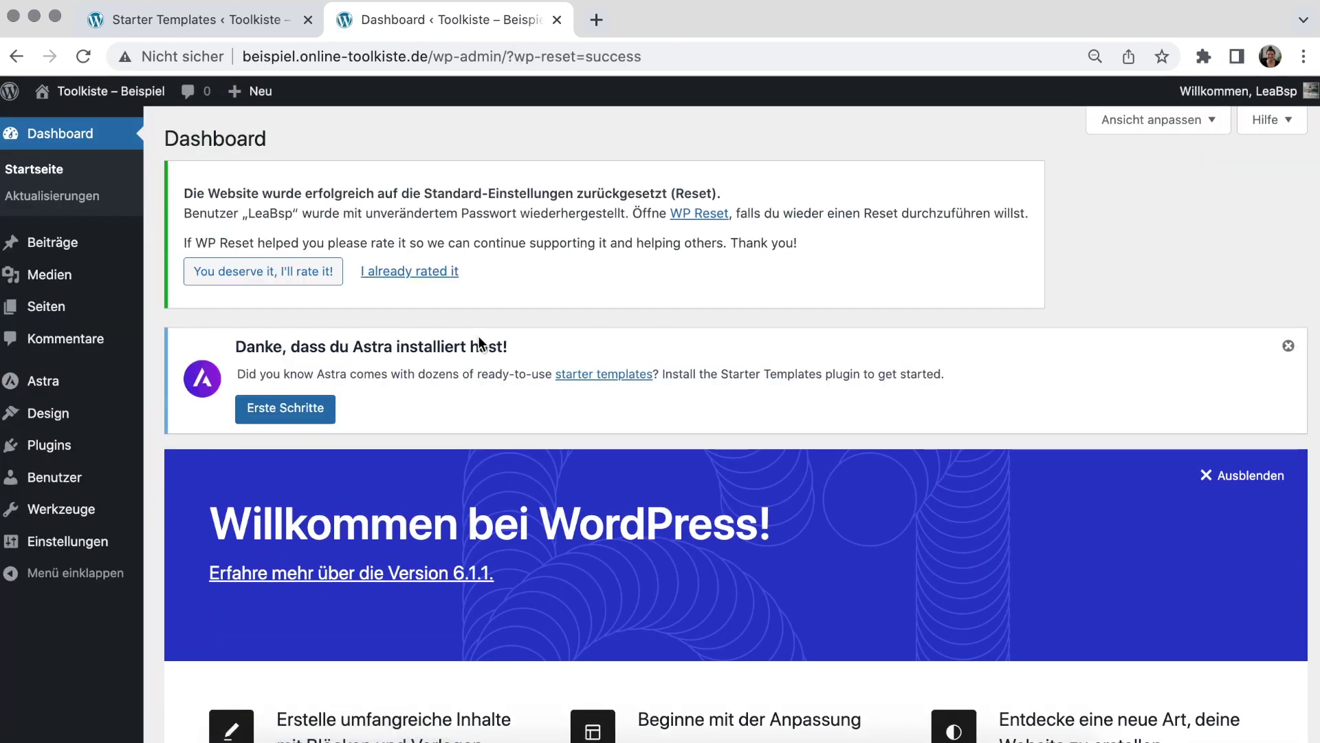
Dismiss the WP Reset rating request and the Astra welcome notice, and look over the WordPress dashboard
left_click(409, 272)
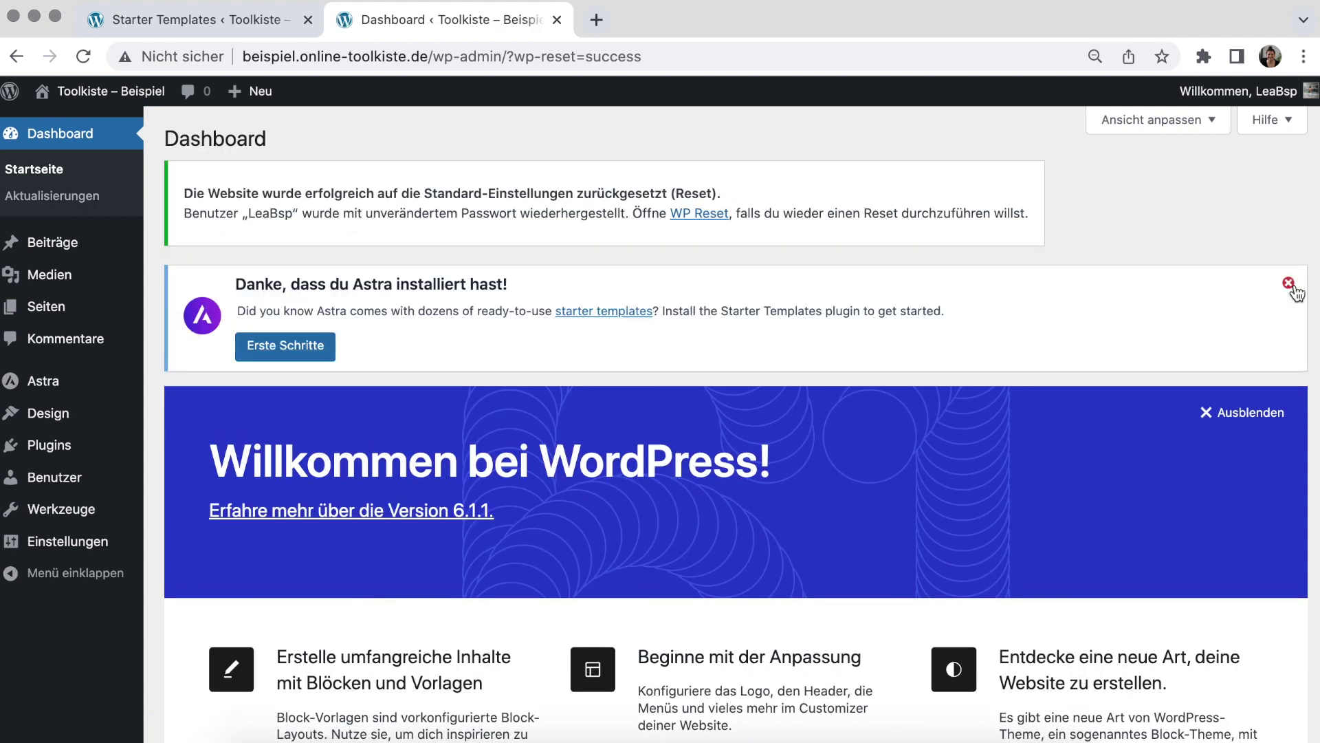
left_click(1290, 284)
scroll(787, 320, "down", 3)
scroll(786, 320, "up", 3)
left_click(137, 127)
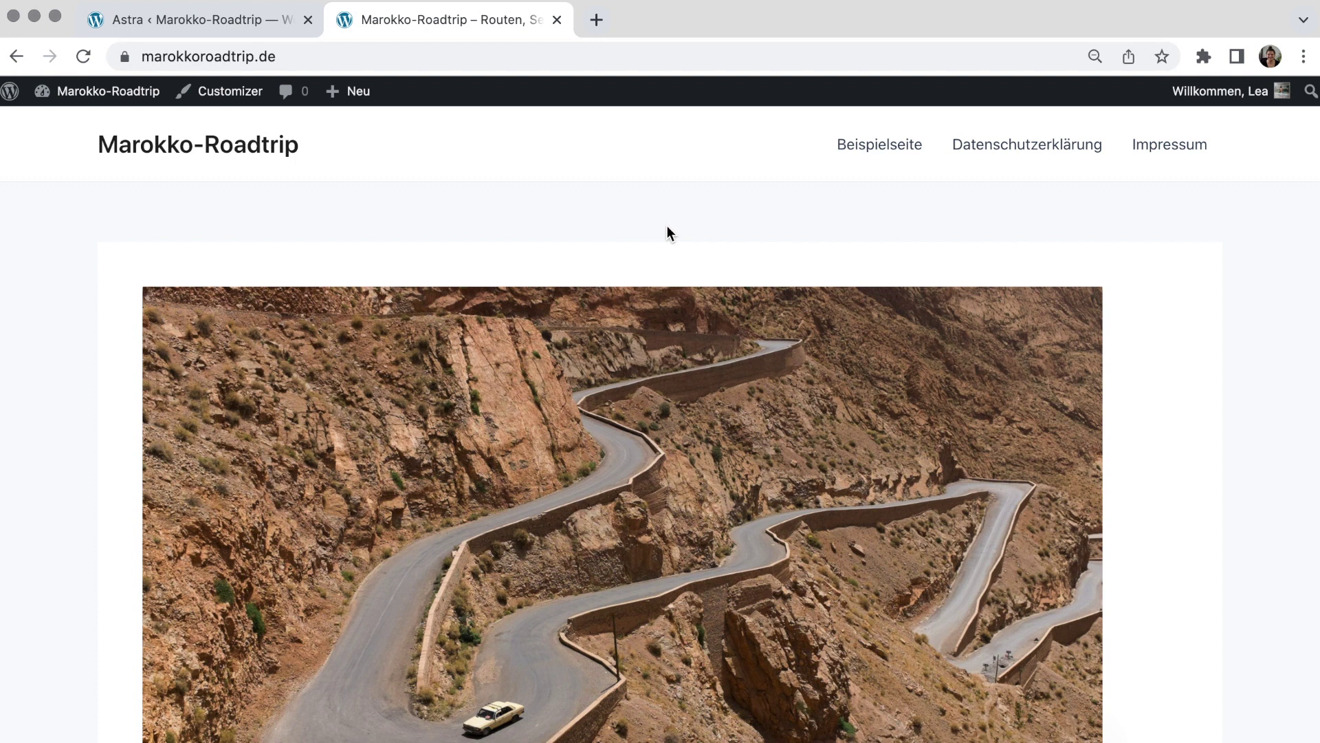
Look through the blog posts on the Marokko-Roadtrip home page and return to its header
scroll(708, 275, "down", 2)
scroll(712, 282, "up", 2)
scroll(1035, 287, "down", 15)
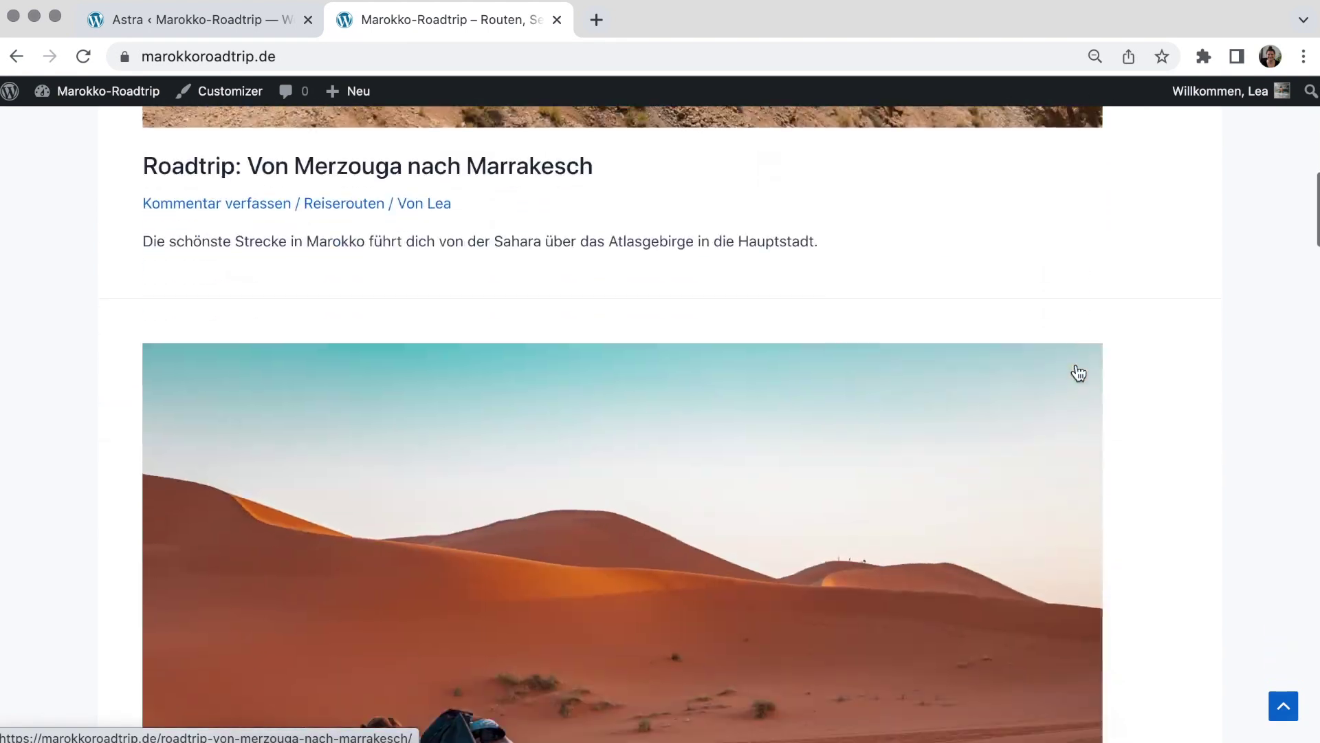
scroll(1078, 372, "down", 18)
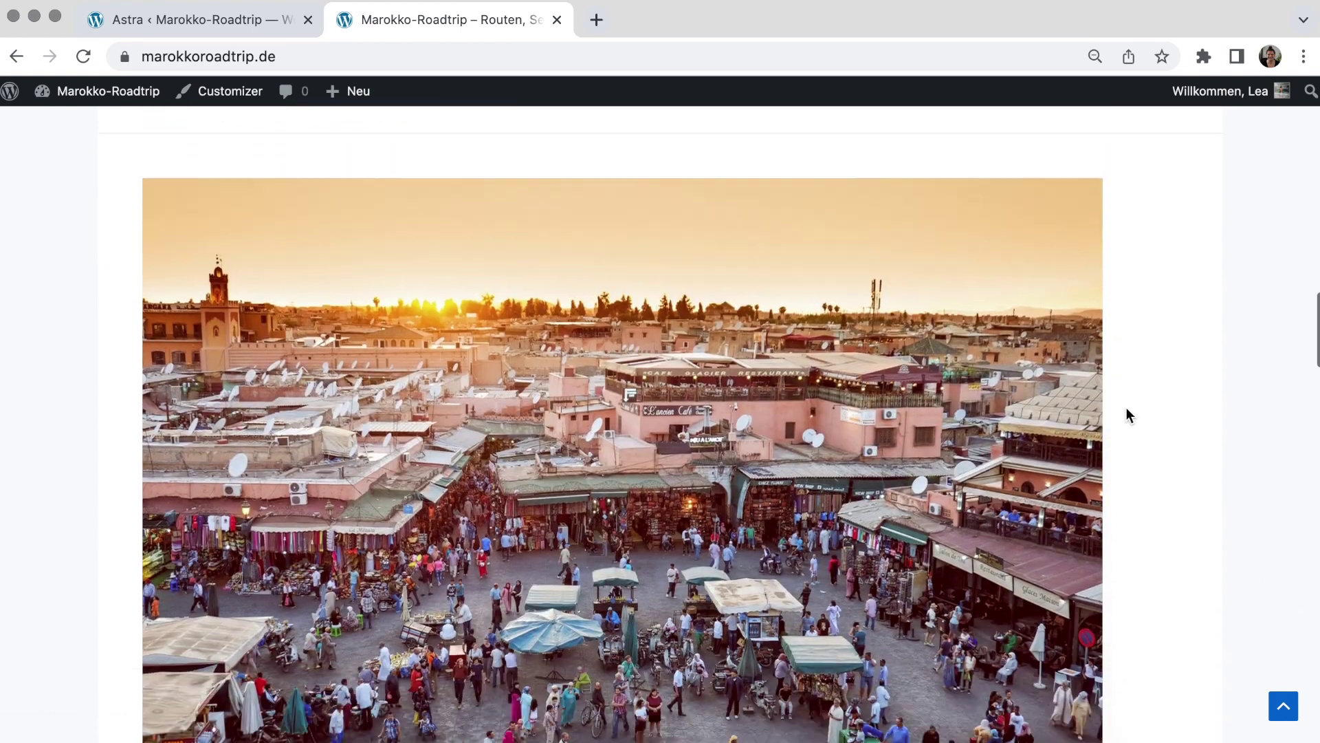
scroll(1125, 407, "down", 2)
scroll(1125, 407, "up", 2)
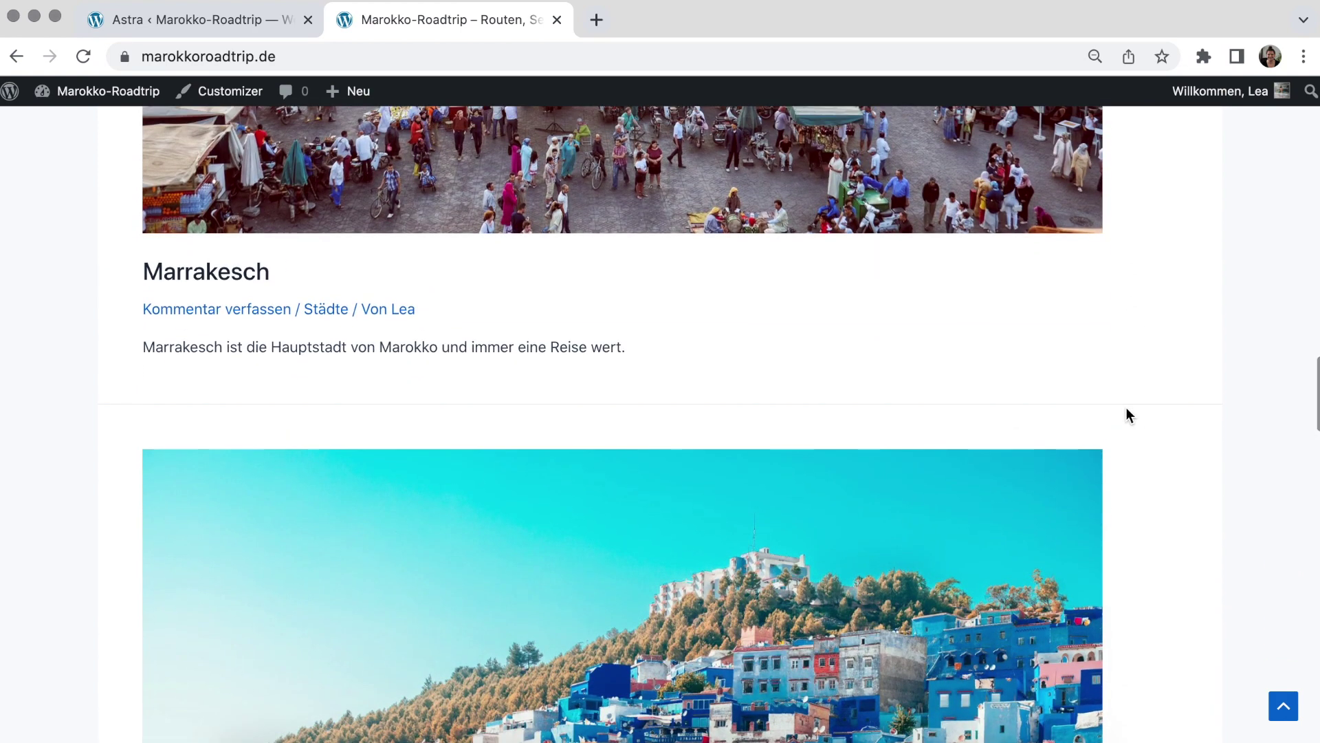
scroll(1125, 407, "up", 15)
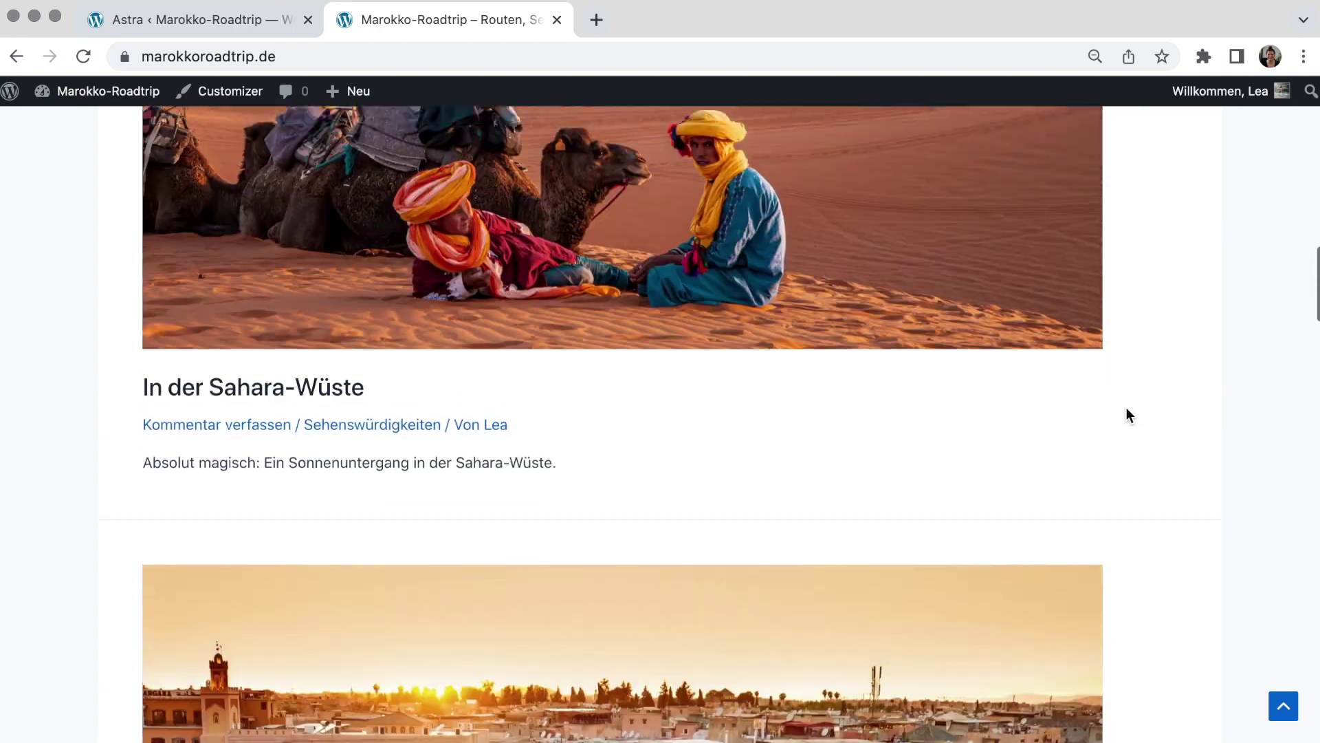
scroll(1125, 407, "up", 8)
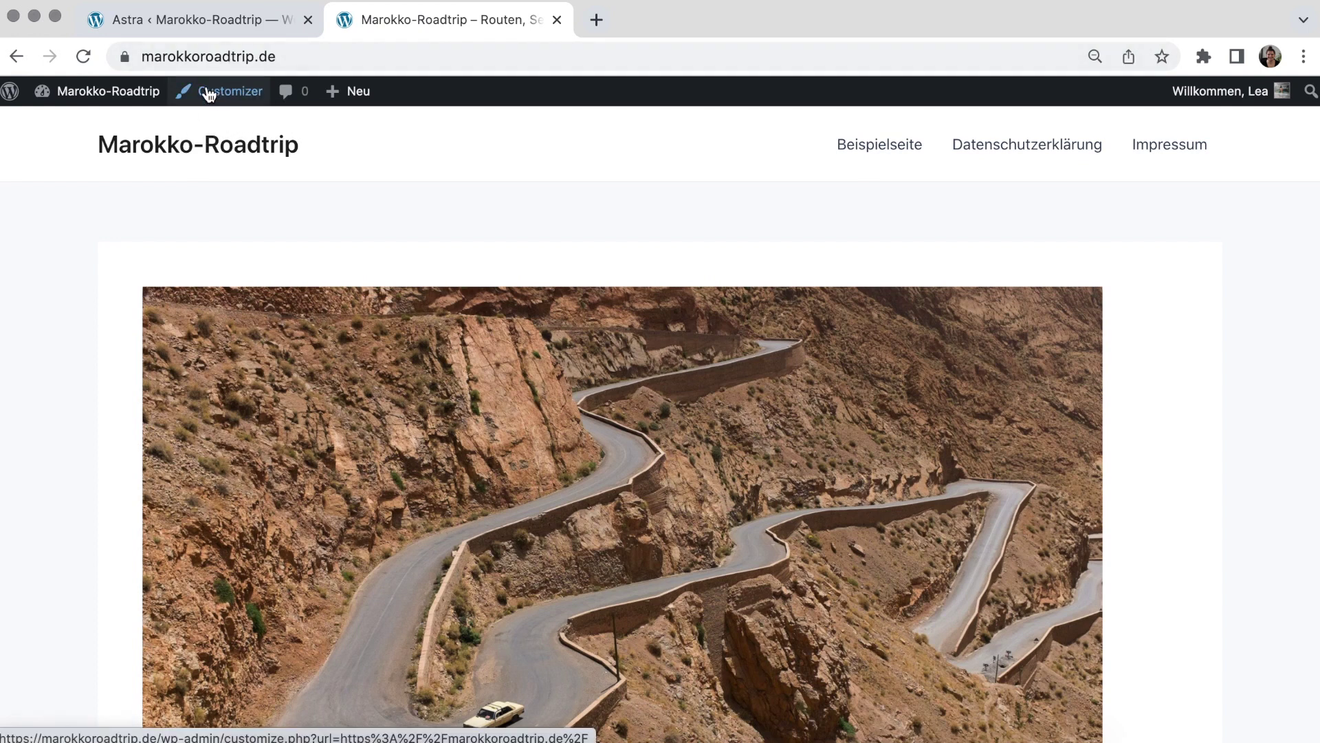
Examine the Quick Settings on the Marokko-Roadtrip site's Astra dashboard
left_click(176, 20)
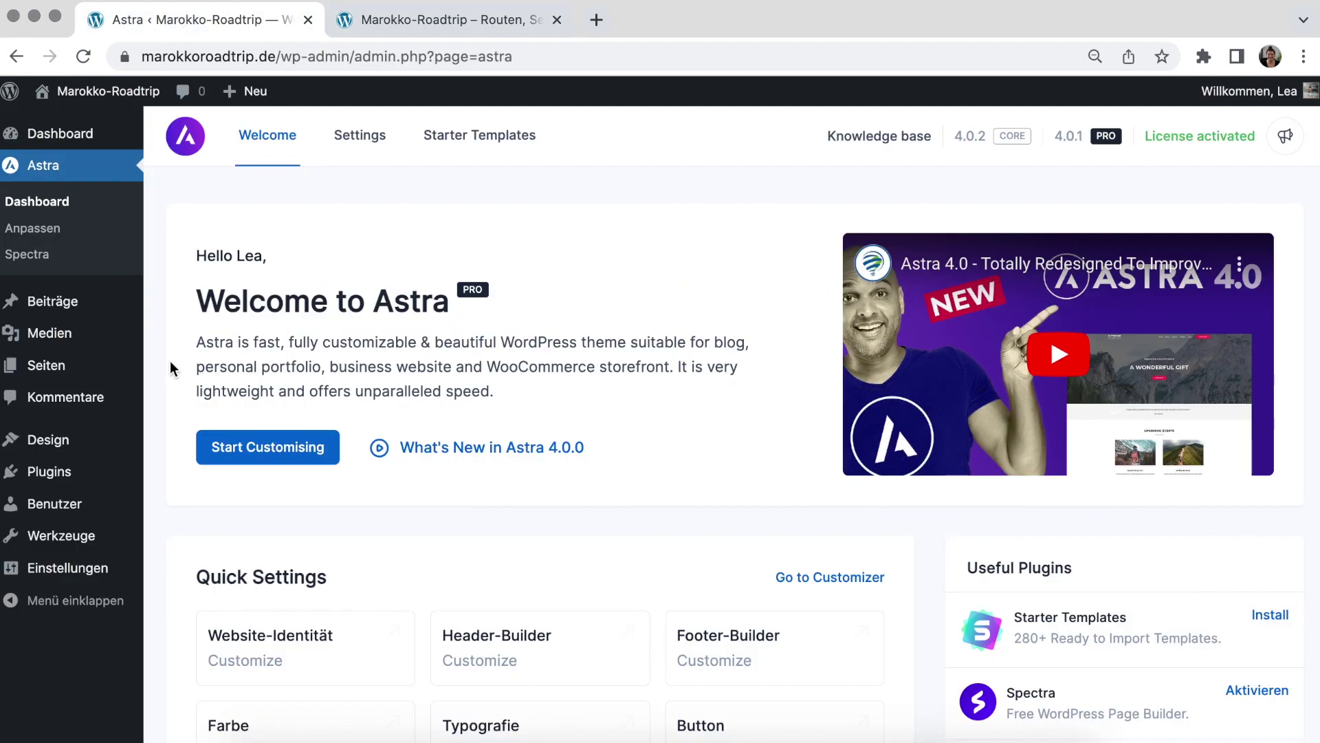
scroll(171, 364, "down", 4)
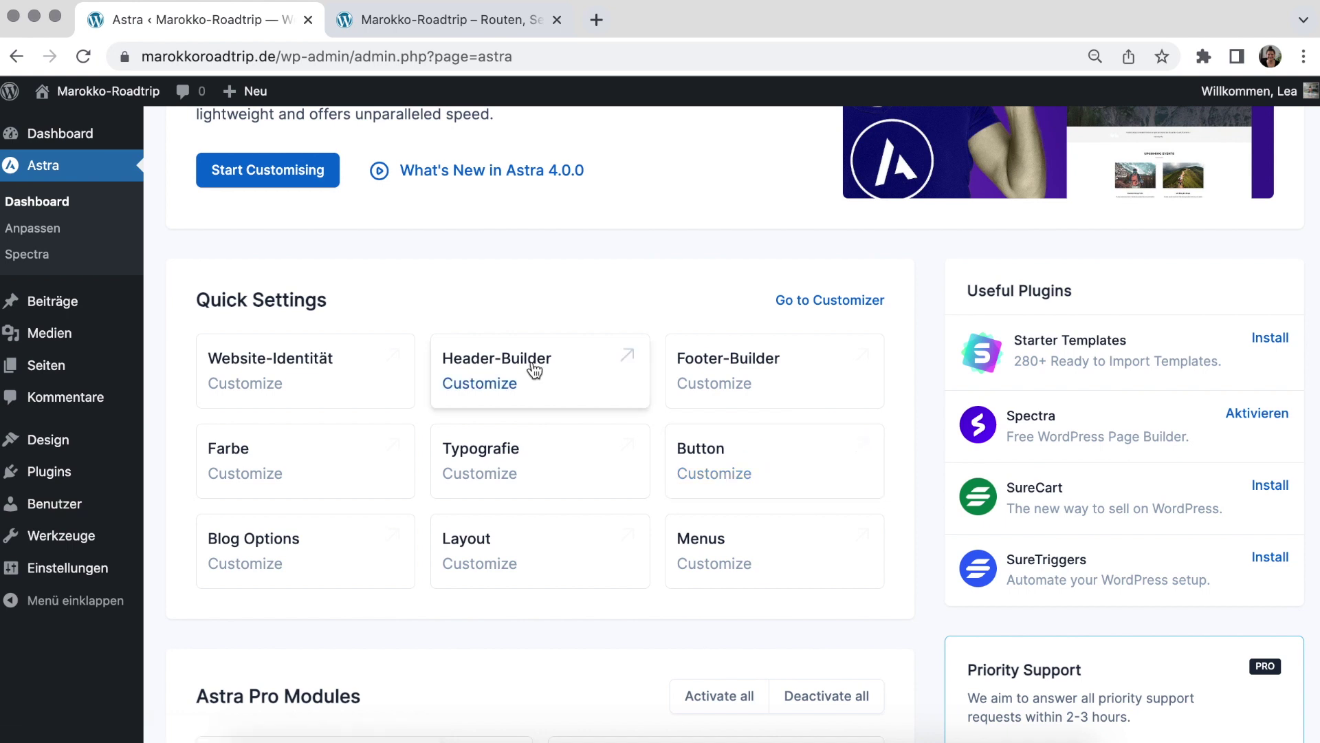
scroll(530, 286, "up", 5)
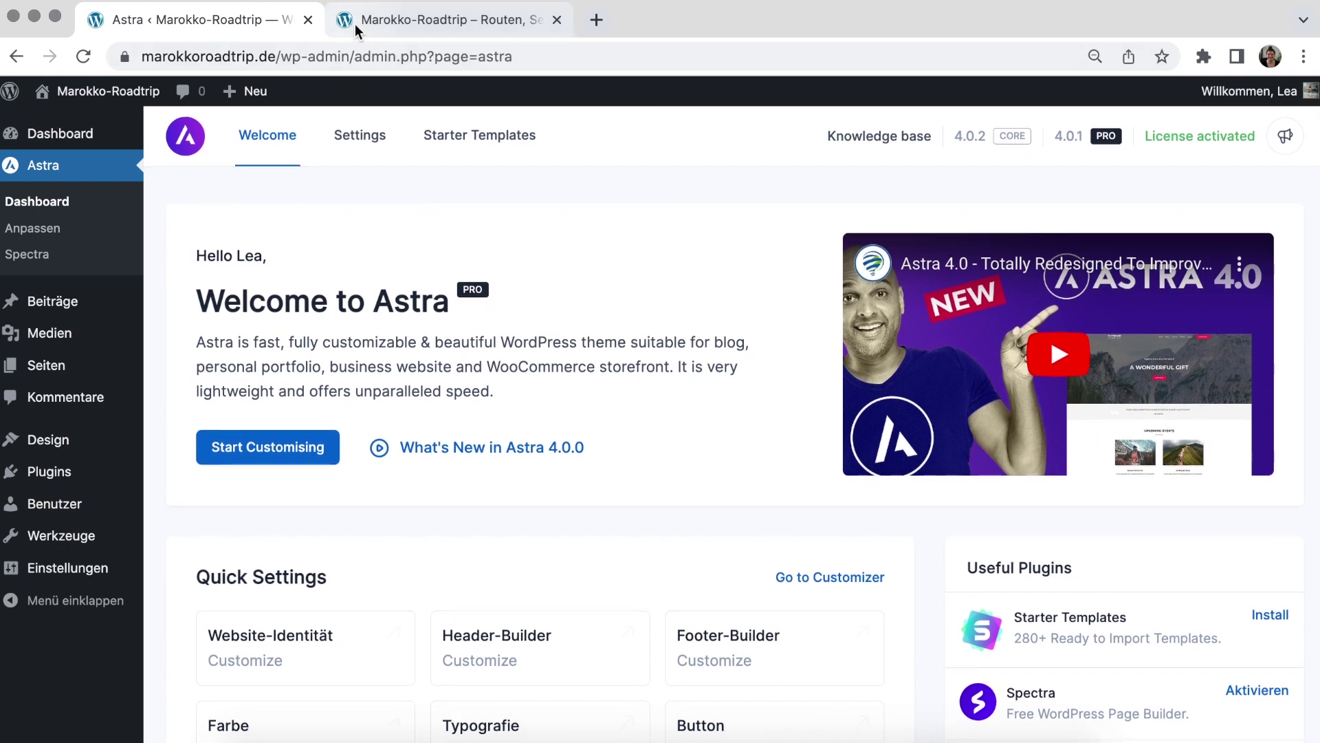
Open the Customizer from the Marokko-Roadtrip home page and go to the global Container settings
left_click(355, 24)
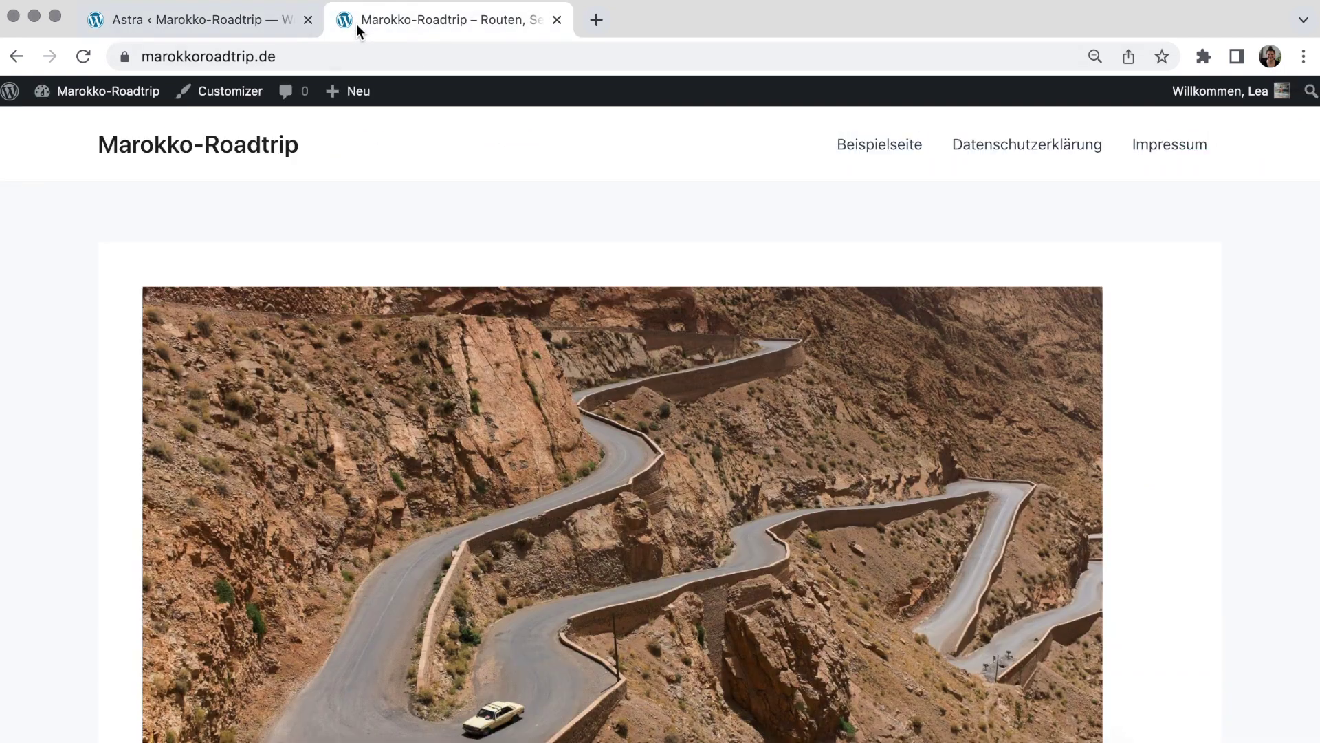
left_click(230, 99)
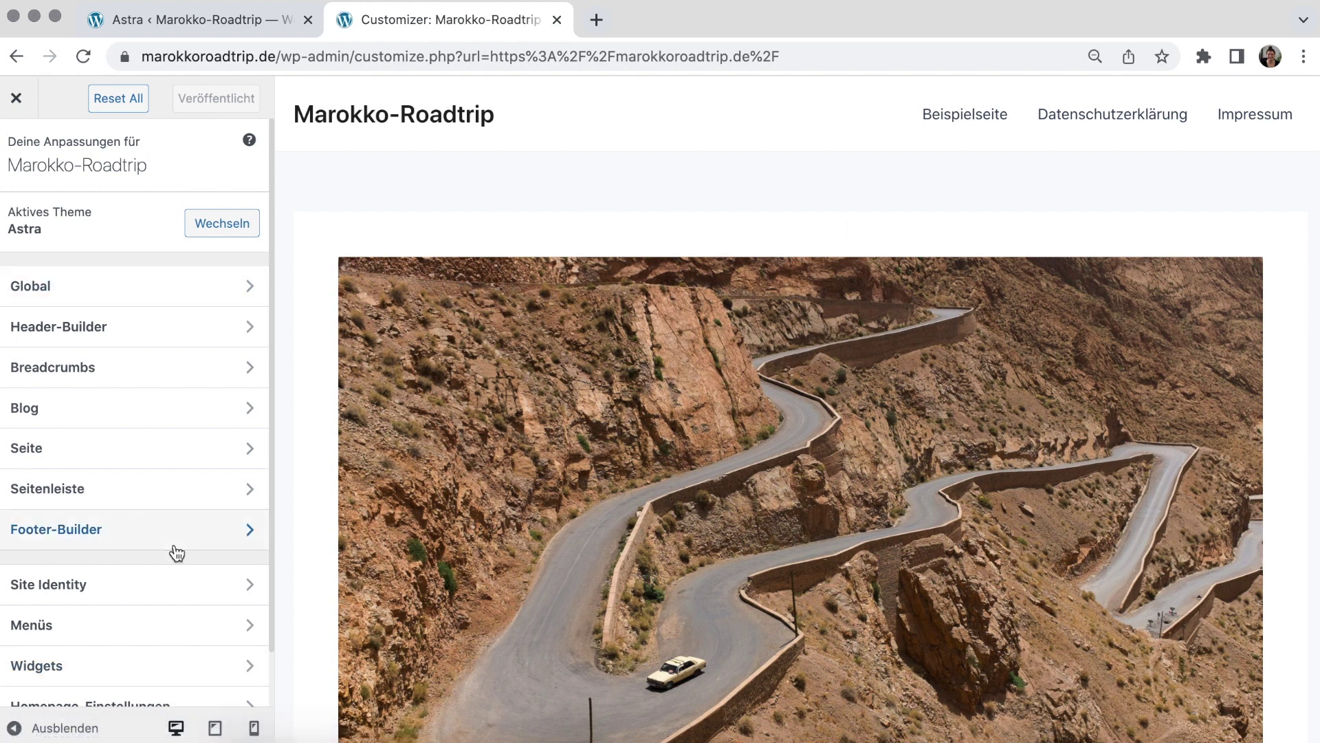
left_click(183, 294)
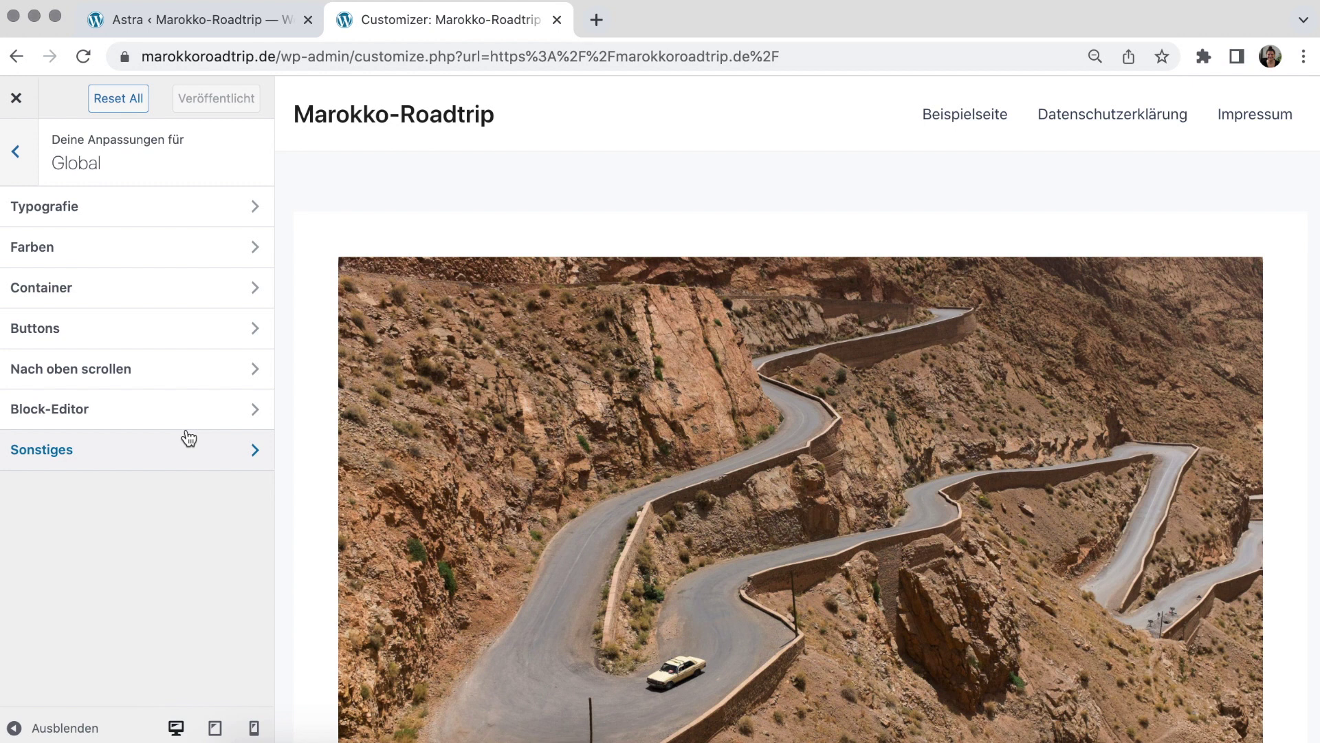
left_click(100, 298)
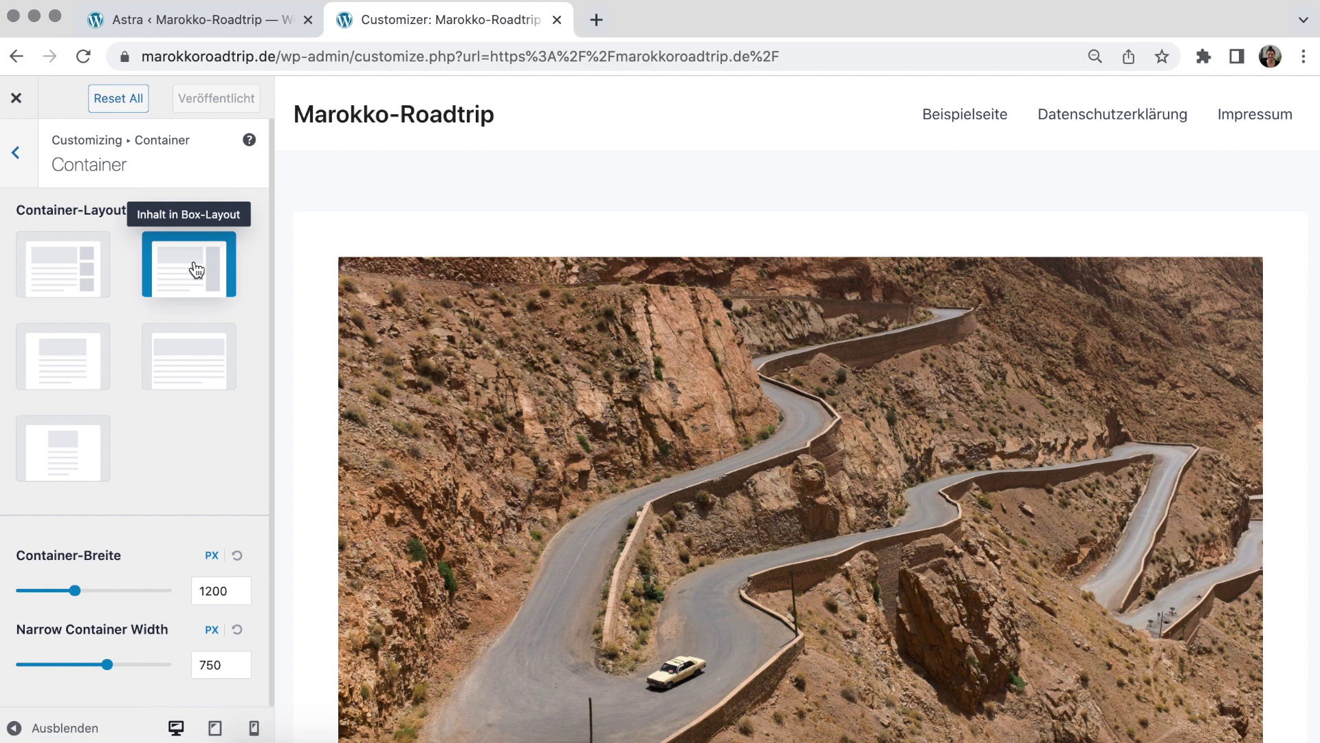
Try the container layout without a box and the narrow container layout, checking the home page preview
left_click(66, 374)
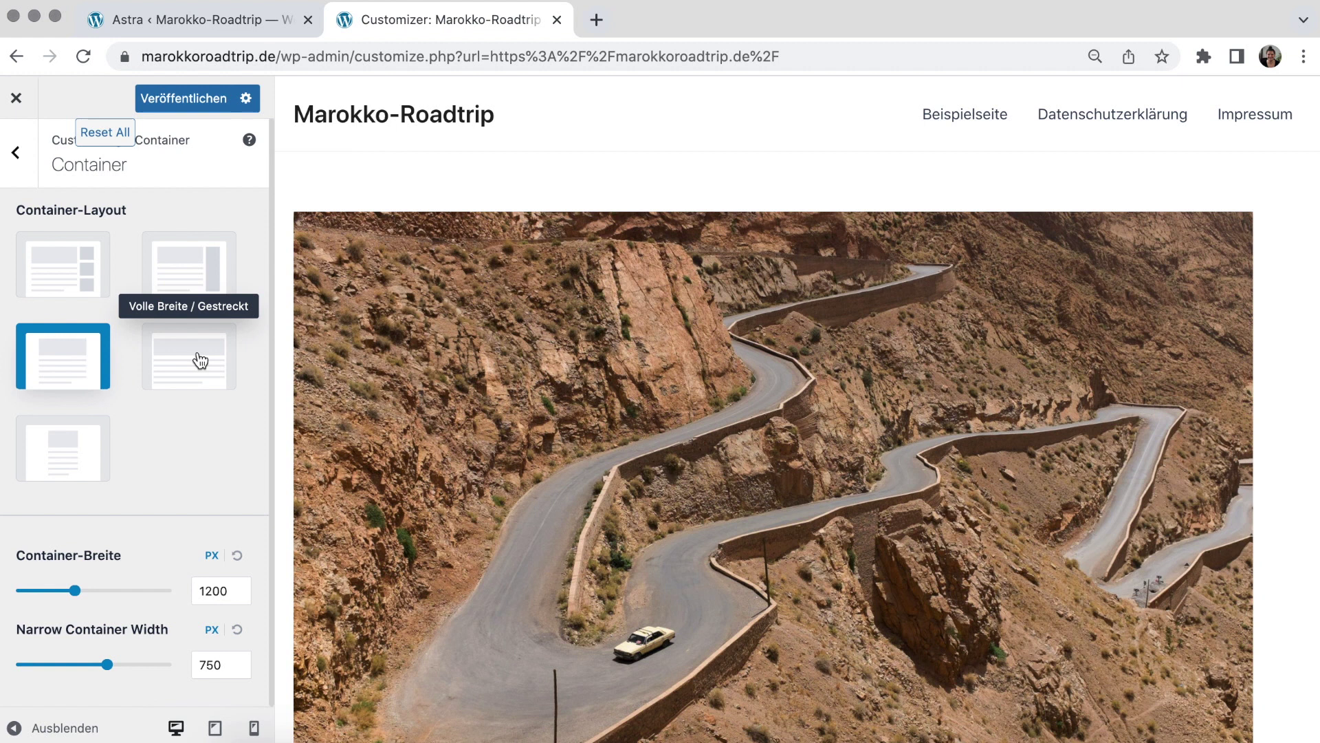
left_click(71, 464)
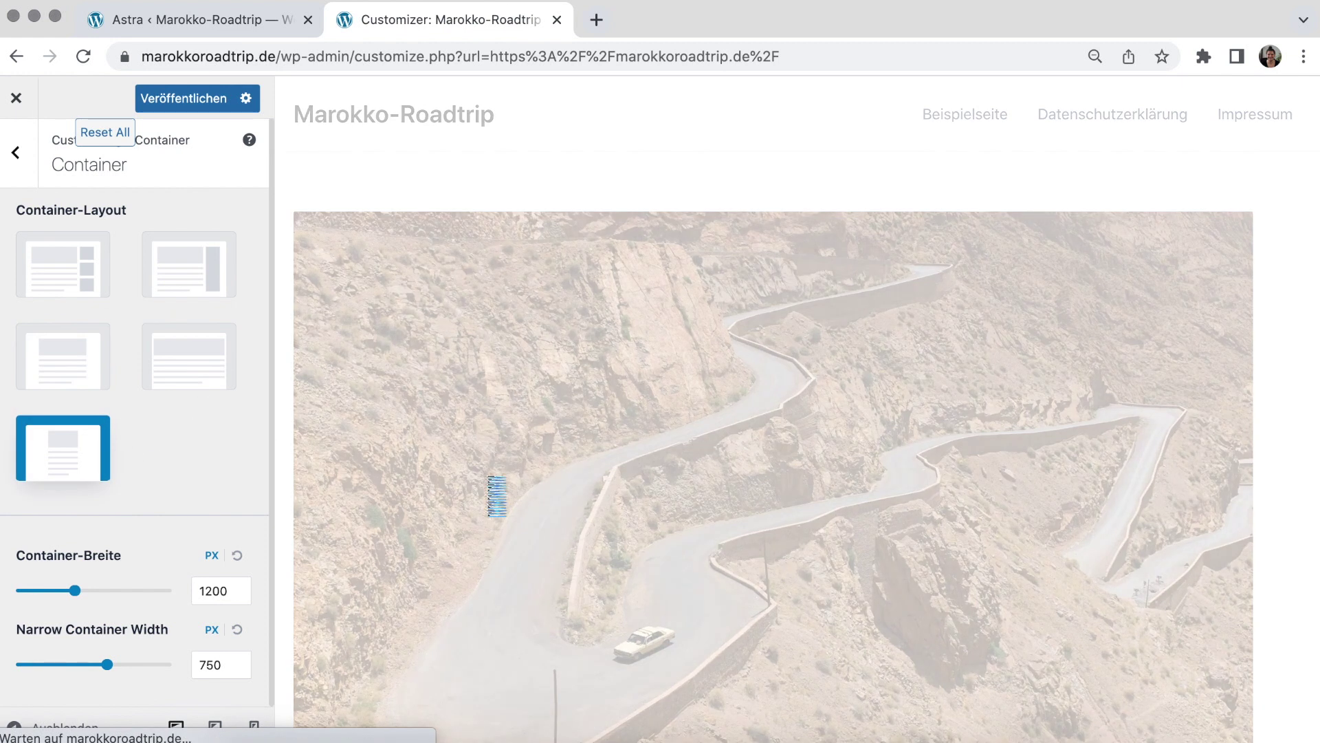
scroll(574, 476, "down", 6)
scroll(574, 476, "down", 15)
scroll(575, 477, "up", 12)
scroll(575, 475, "up", 5)
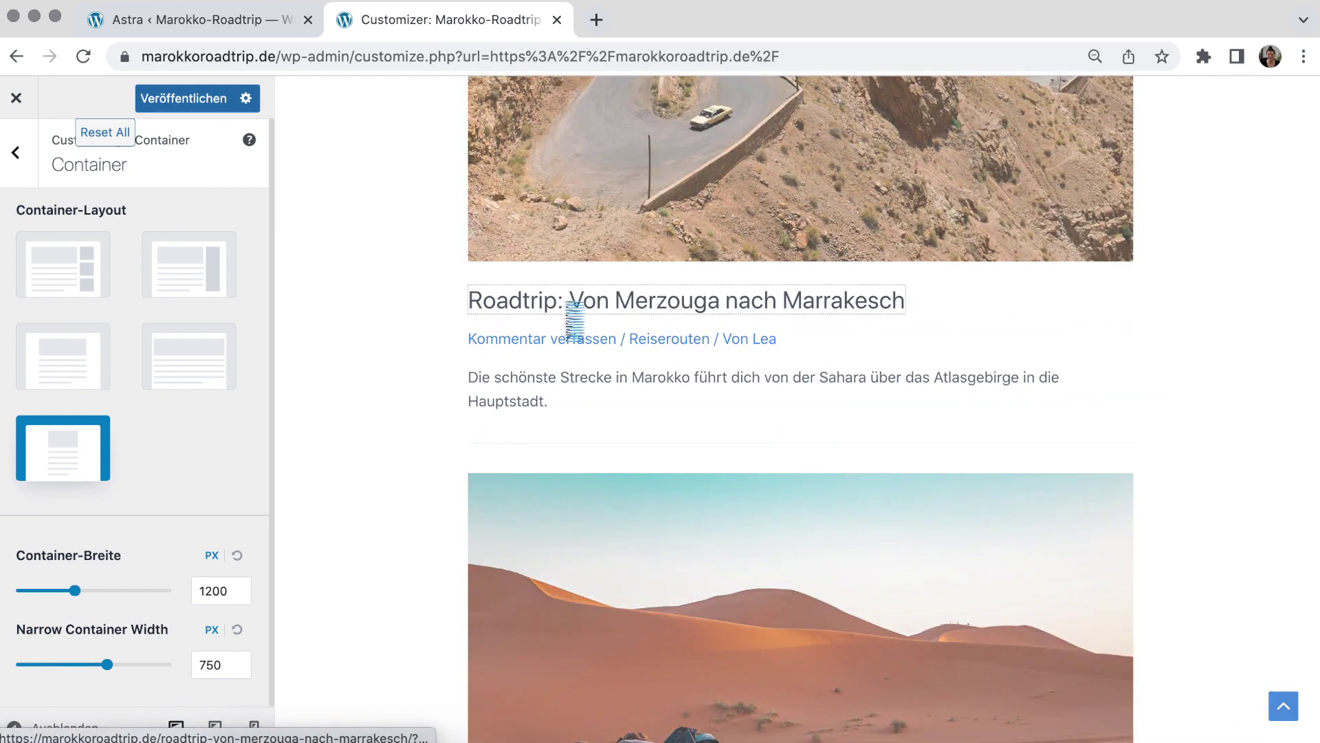
Open the post "Roadtrip: Von Merzouga nach Marrakesch" in the preview and examine how its text is laid out
left_click(575, 317)
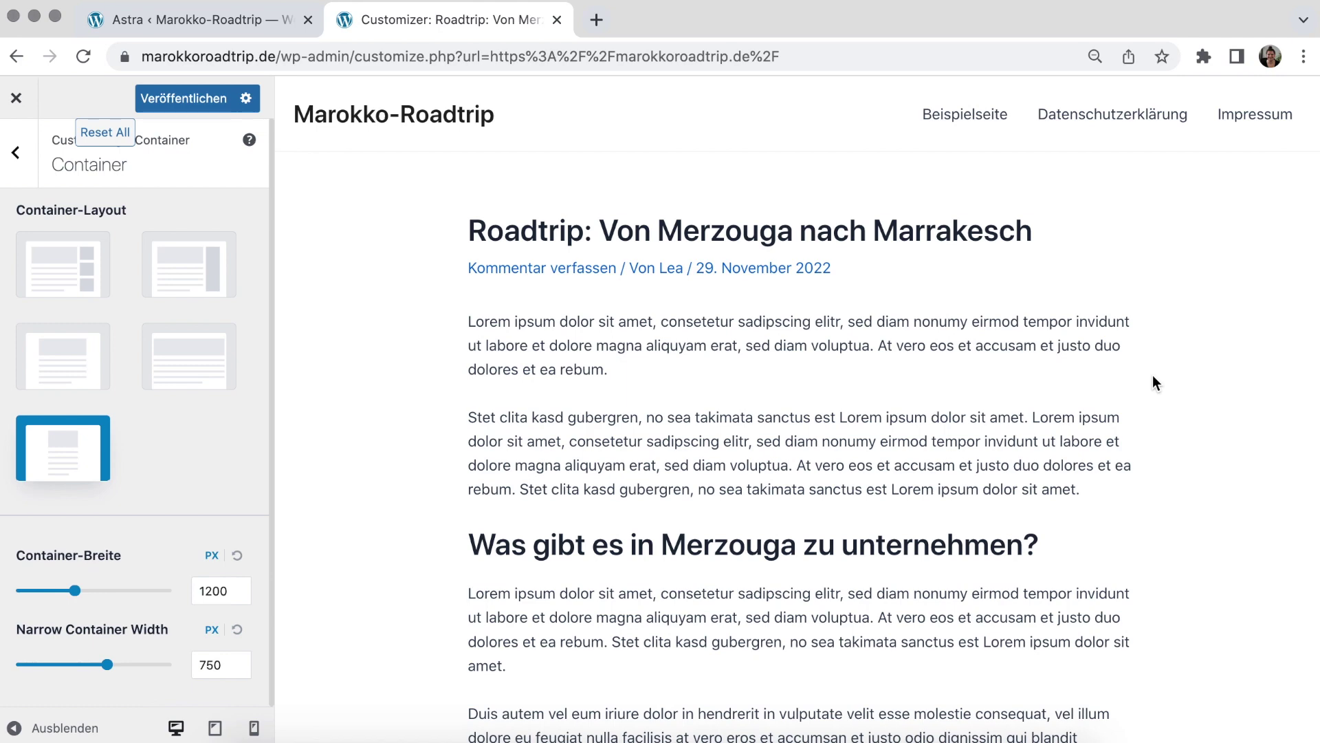
scroll(1154, 382, "down", 15)
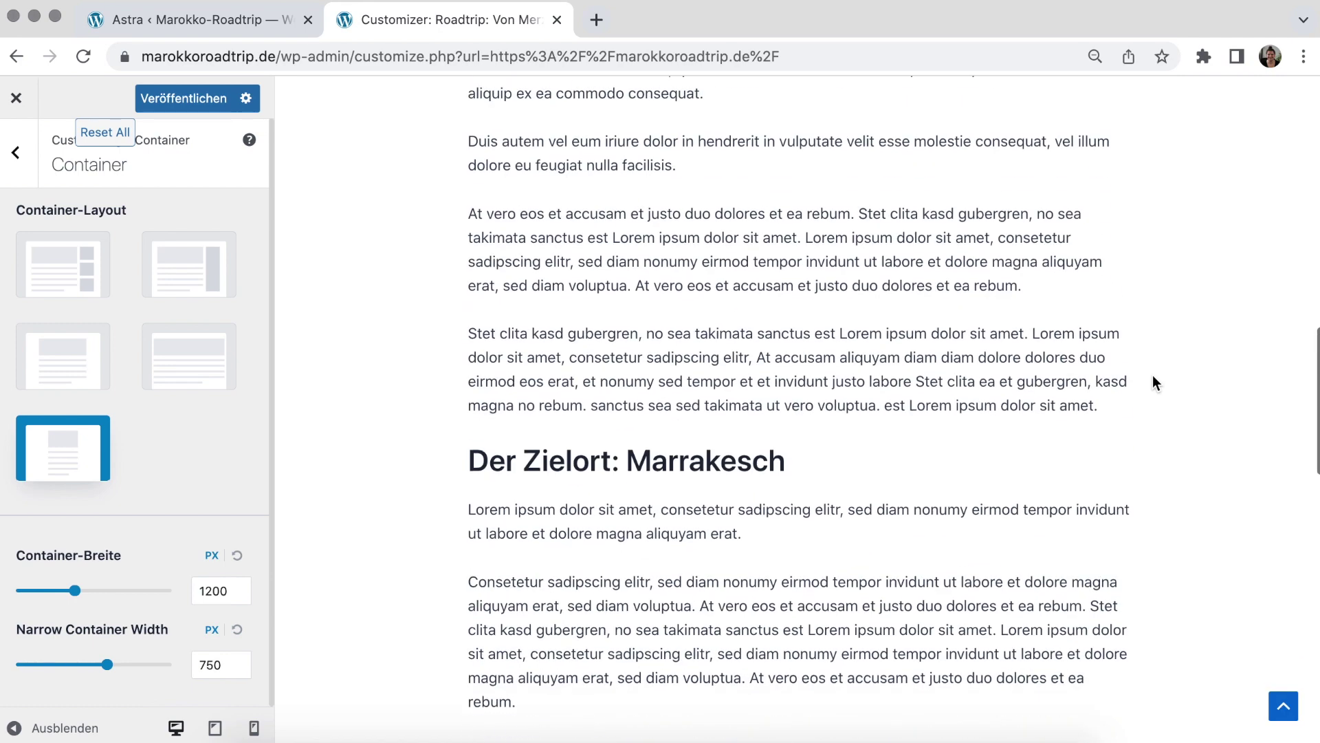
scroll(1154, 382, "up", 5)
scroll(1152, 382, "up", 10)
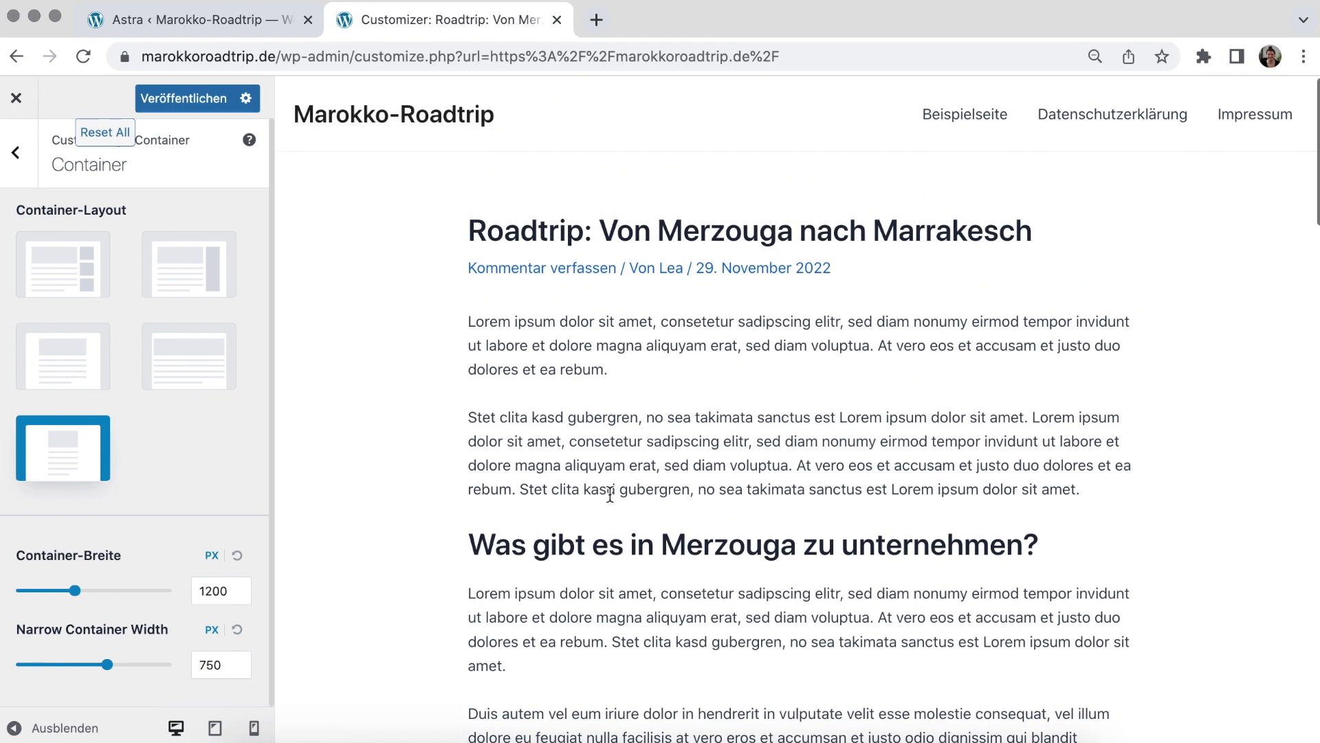
Set the Narrow Container Width to 850 px and check the post in the preview
left_click_drag(203, 676, 200, 665)
type("8")
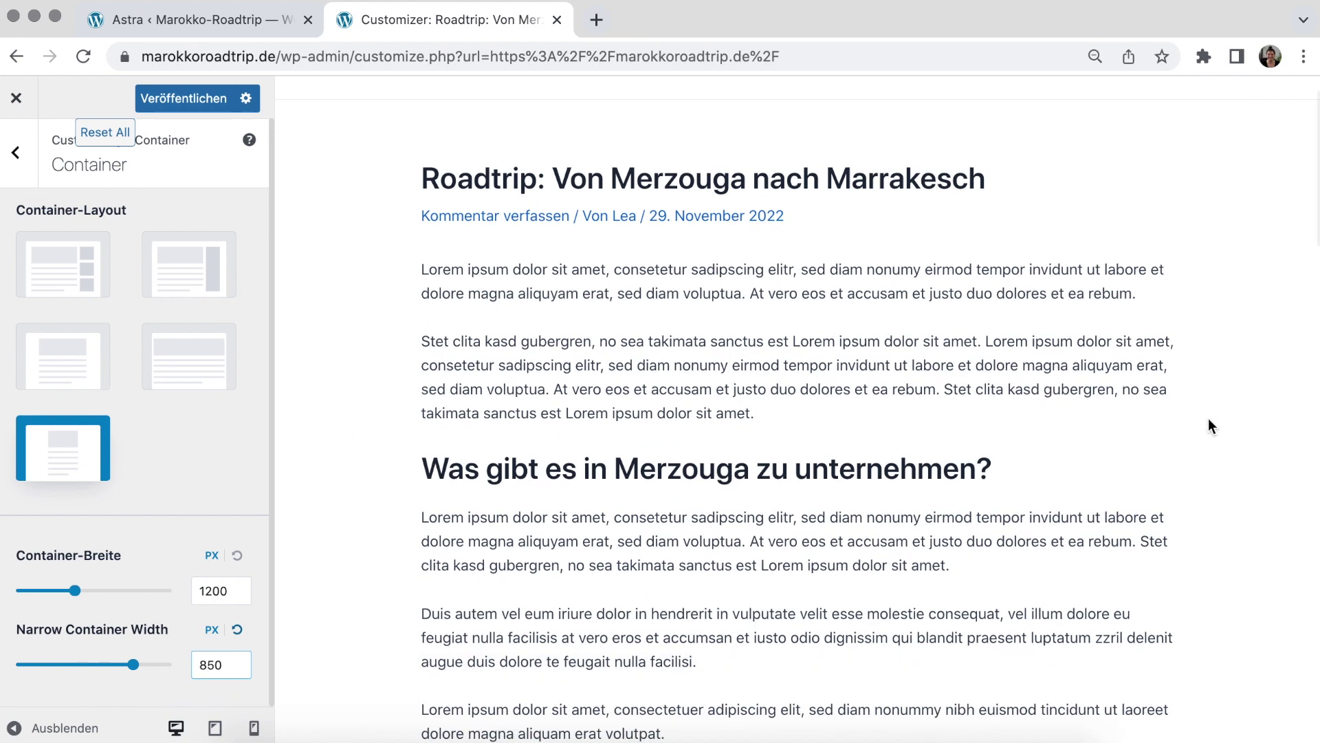
scroll(1207, 418, "down", 3)
scroll(1208, 421, "up", 3)
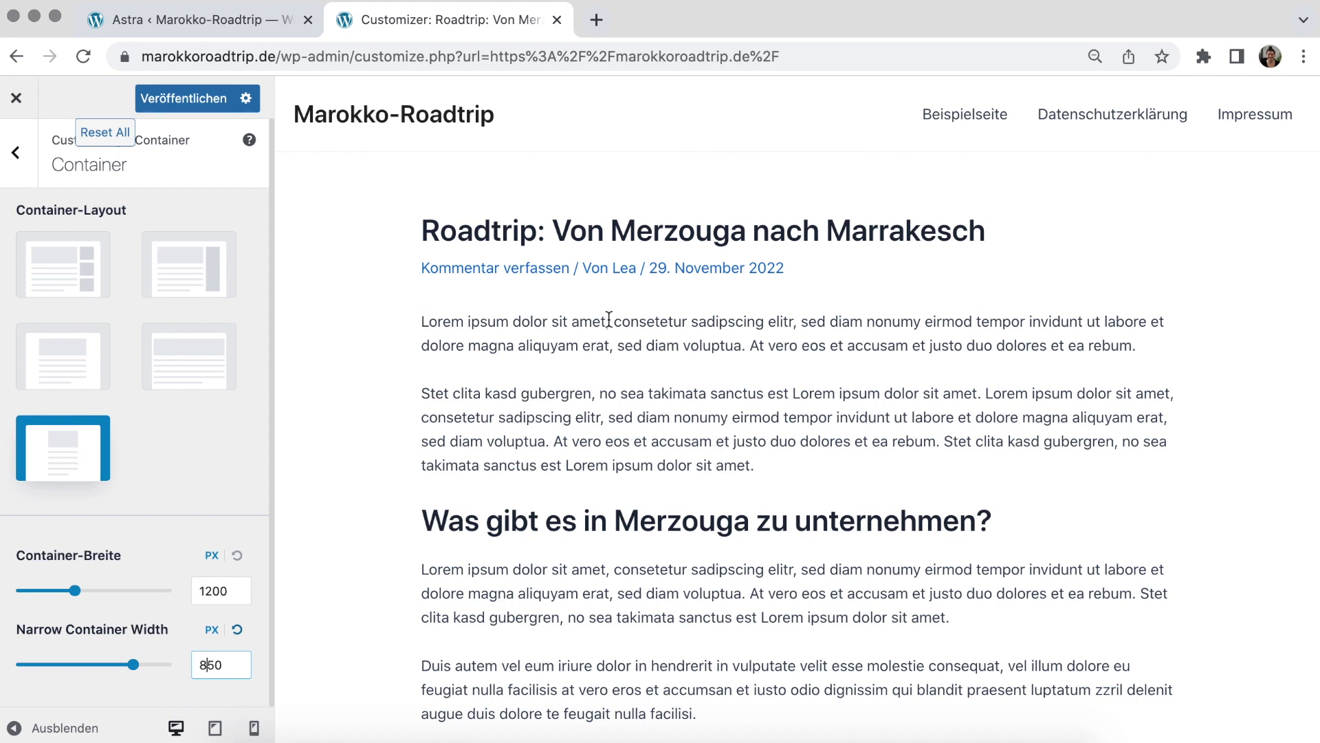
Return to the home page in the preview and check the post list at the narrow container width
left_click(473, 118)
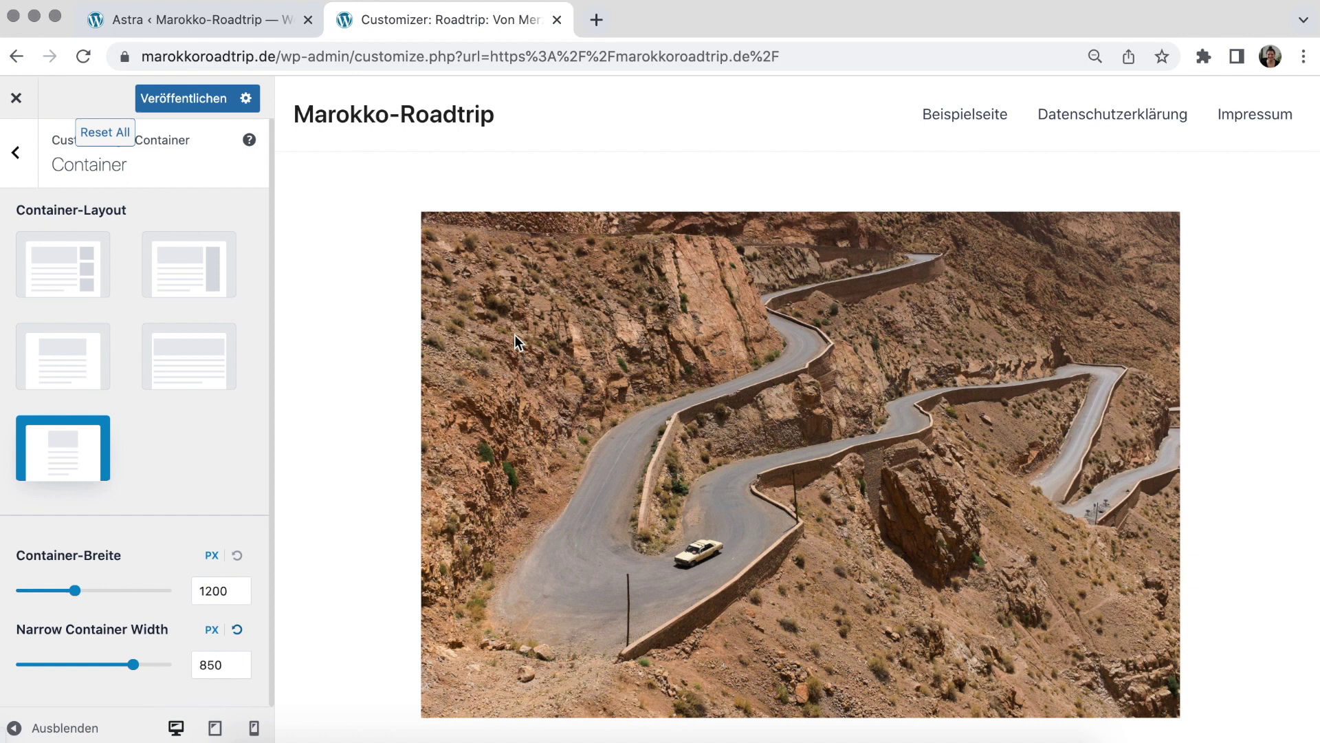
scroll(686, 364, "down", 5)
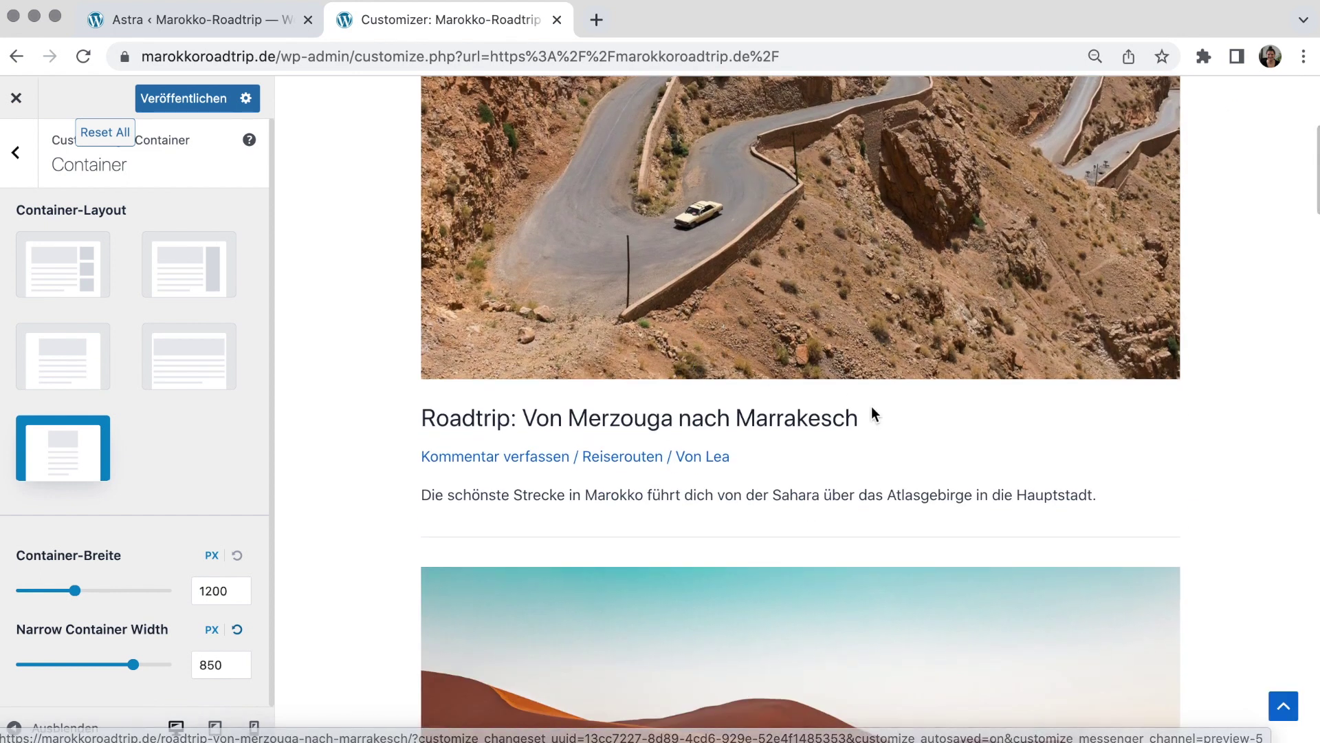
scroll(1208, 360, "up", 1)
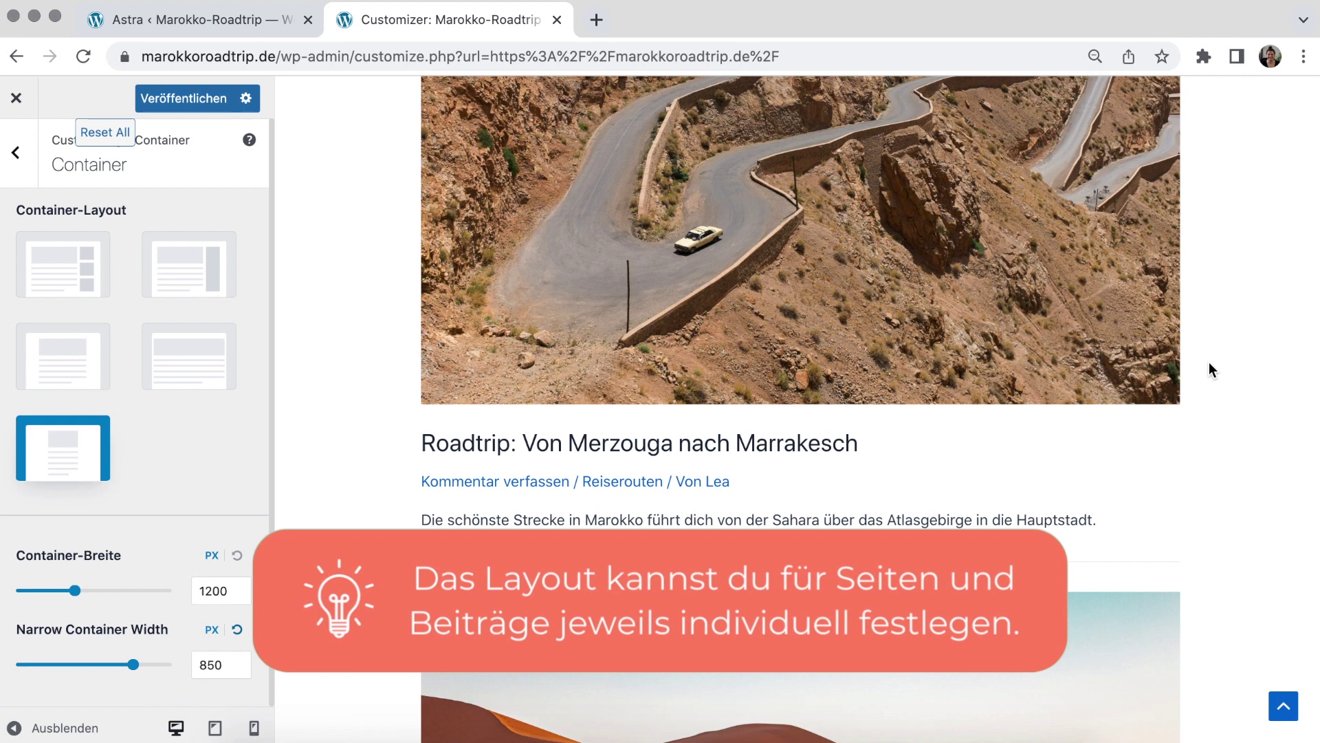
scroll(390, 323, "up", 5)
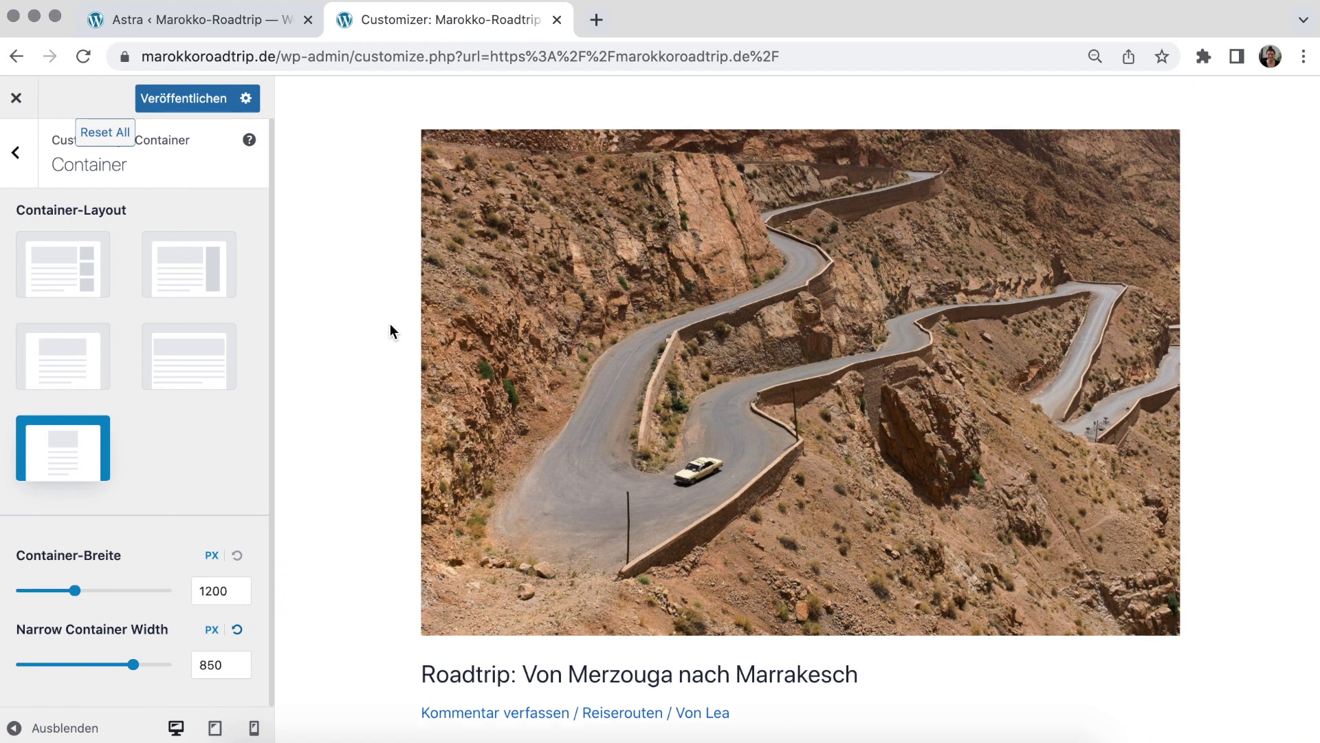
scroll(390, 323, "up", 2)
Set the container layout to "Inhalt in Box-Layout" and go back to the main Customizer overview
left_click(215, 277)
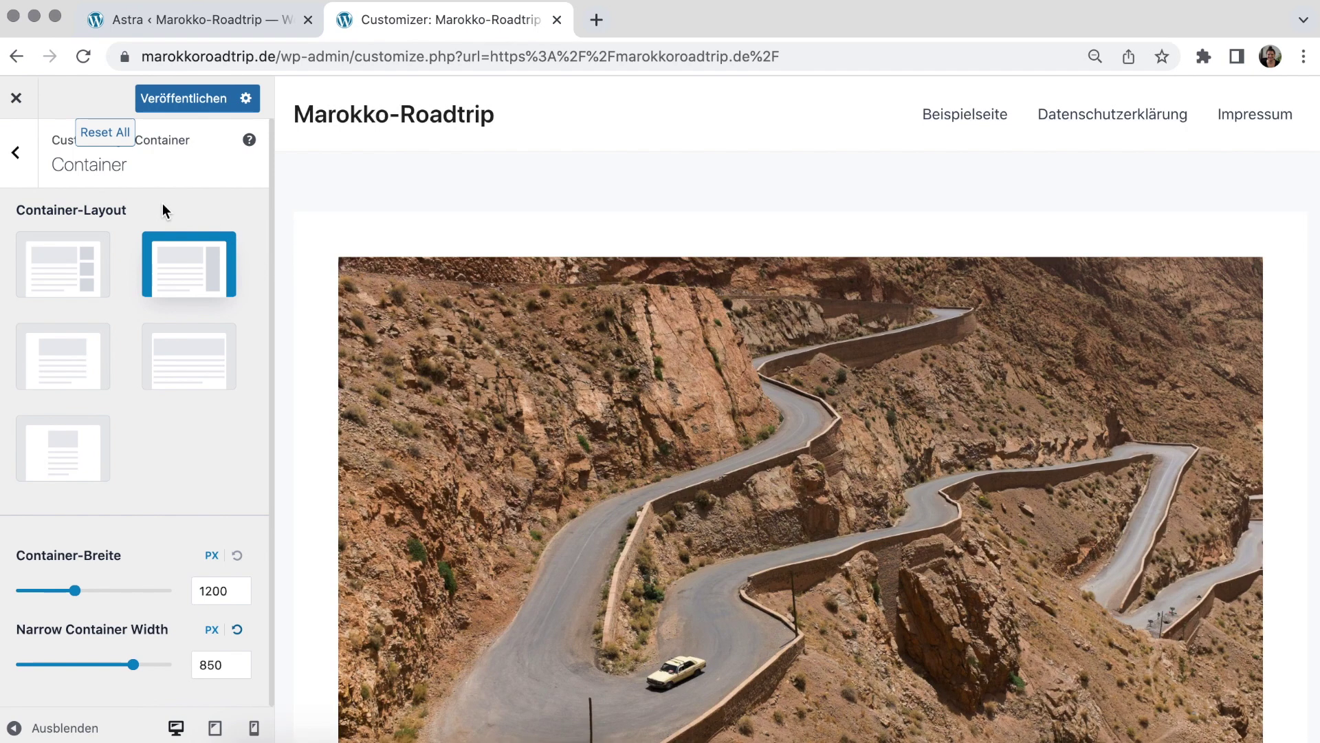
left_click(18, 172)
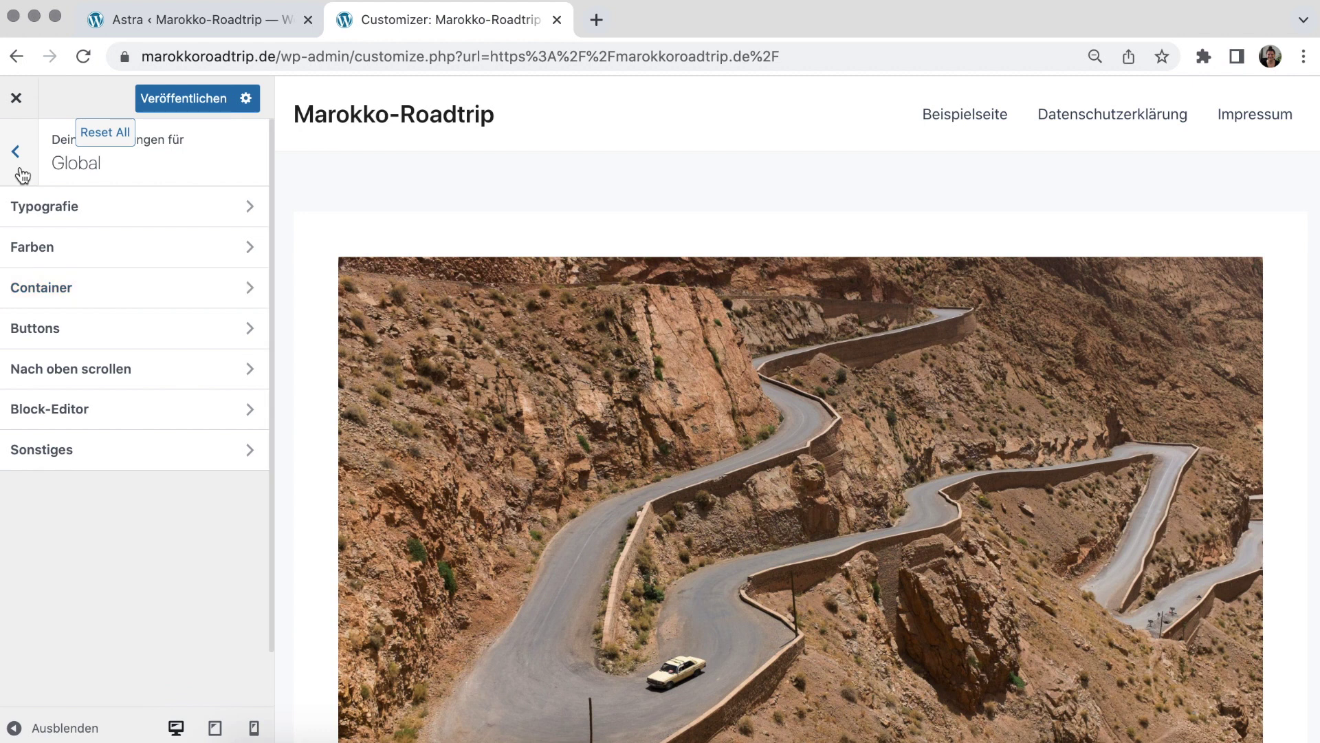
left_click(21, 169)
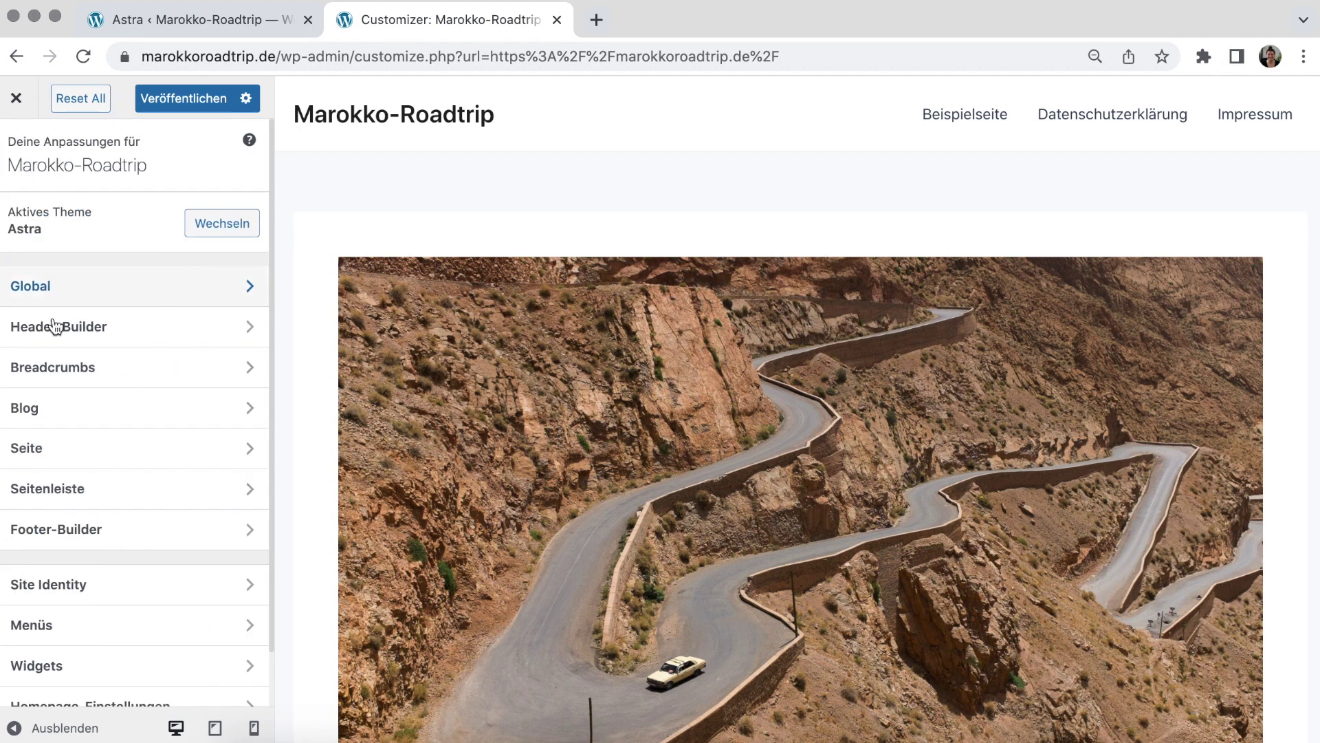
Set the default sidebar layout to a right-hand sidebar and return to the main Customizer overview
left_click(82, 491)
left_click(90, 377)
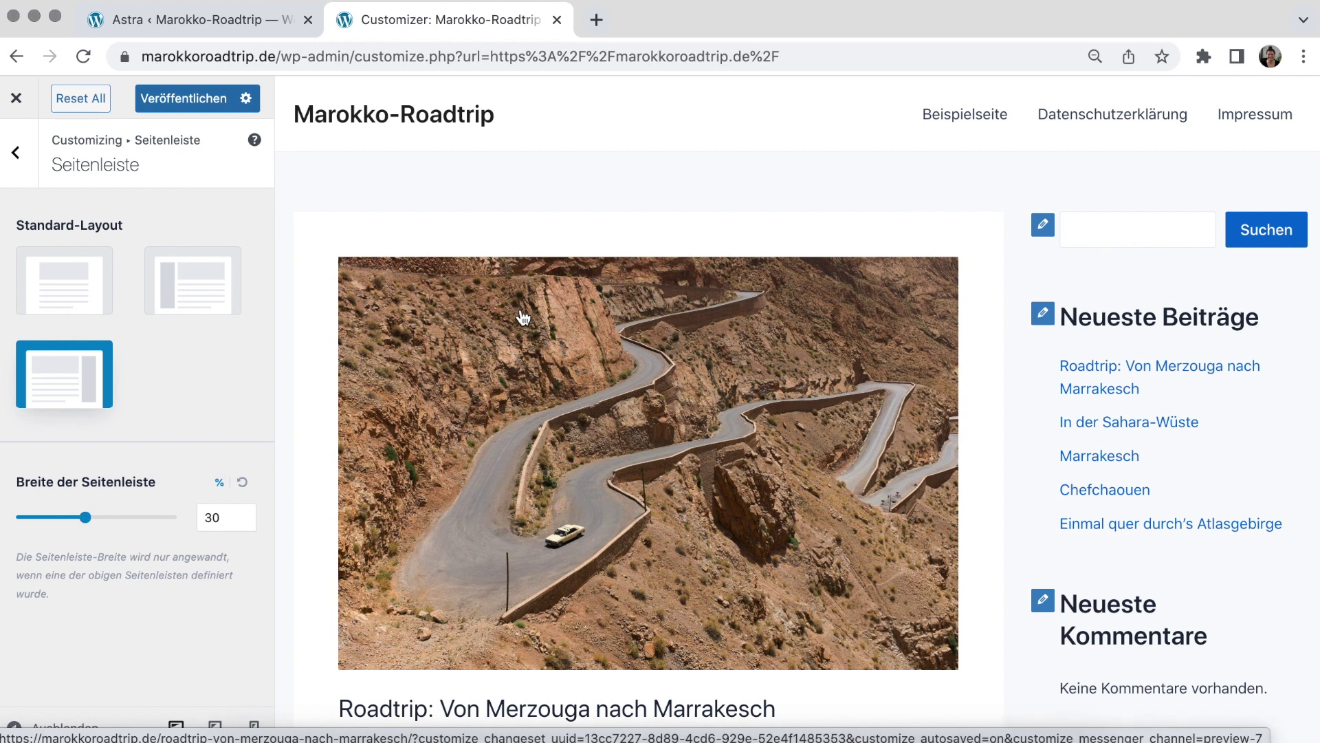
left_click(21, 165)
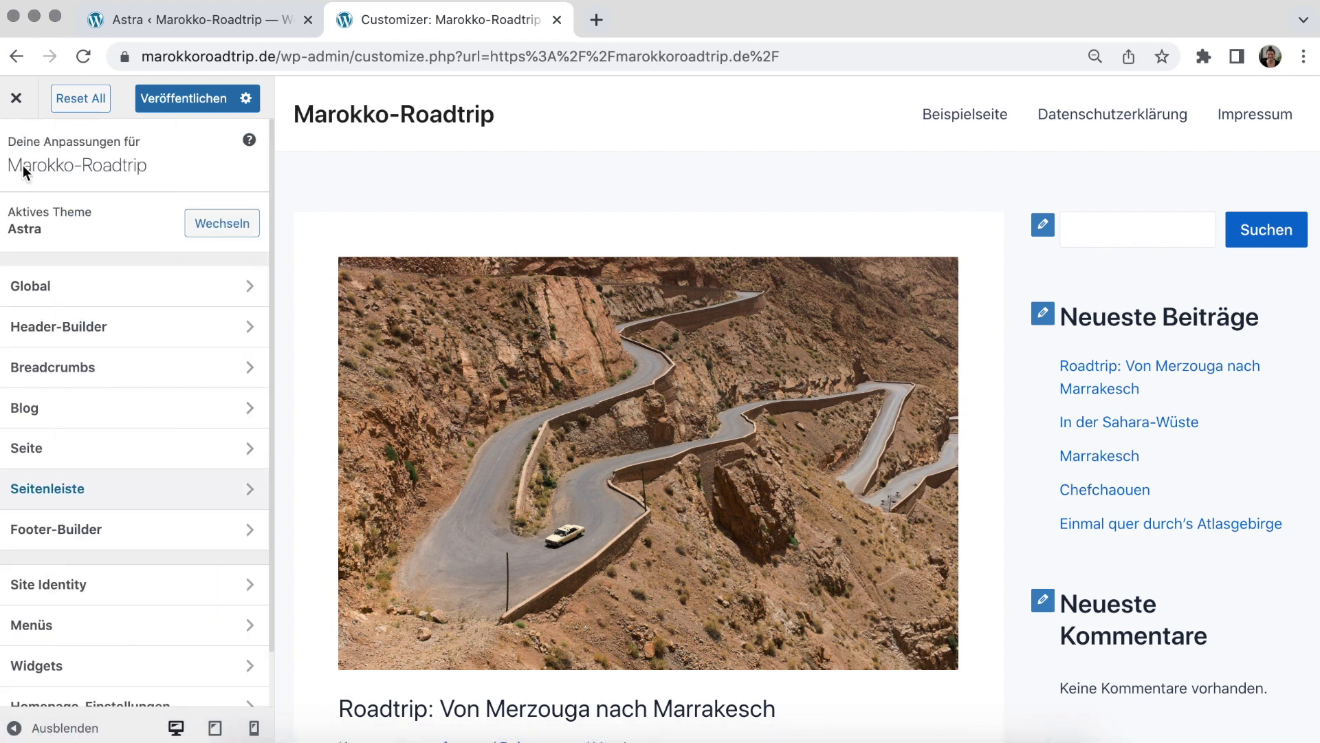
Change the global container layout to the boxed variant with separately framed sidebar widgets, check it in the preview and return to Global
left_click(88, 295)
left_click(97, 297)
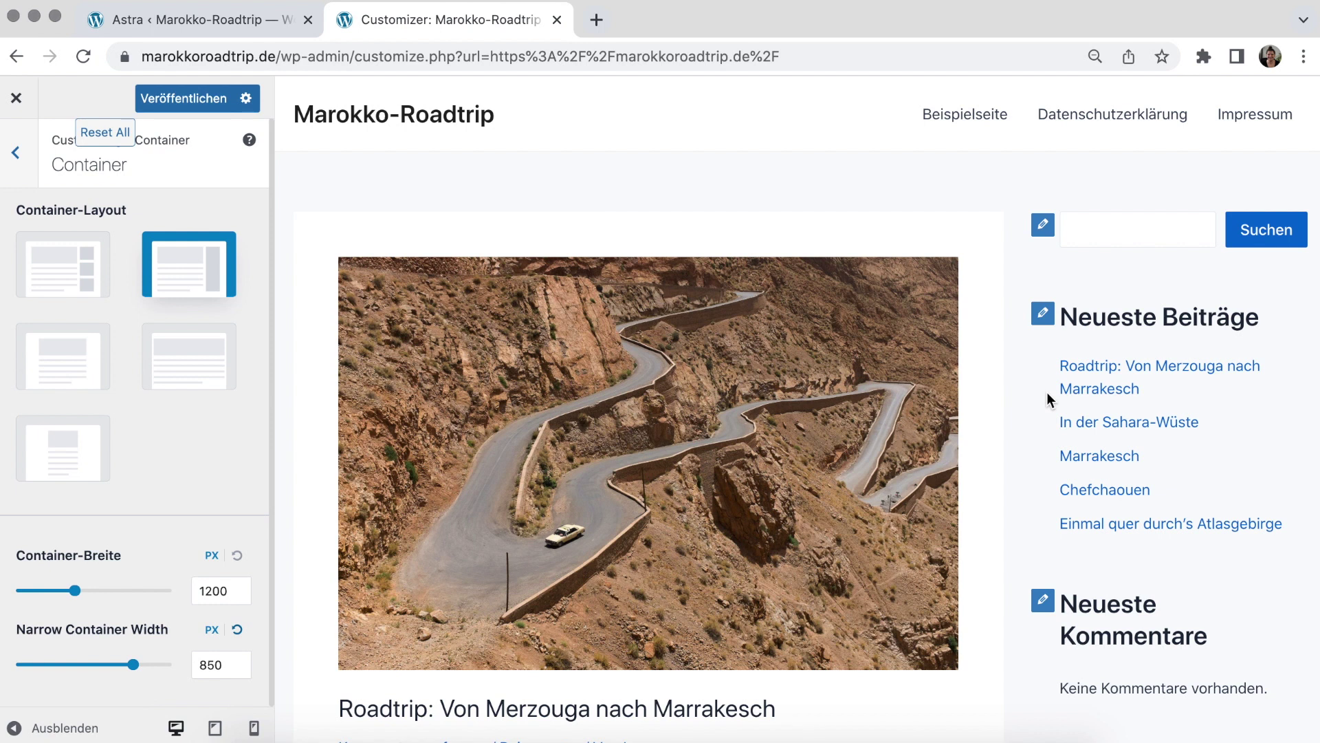
left_click(71, 277)
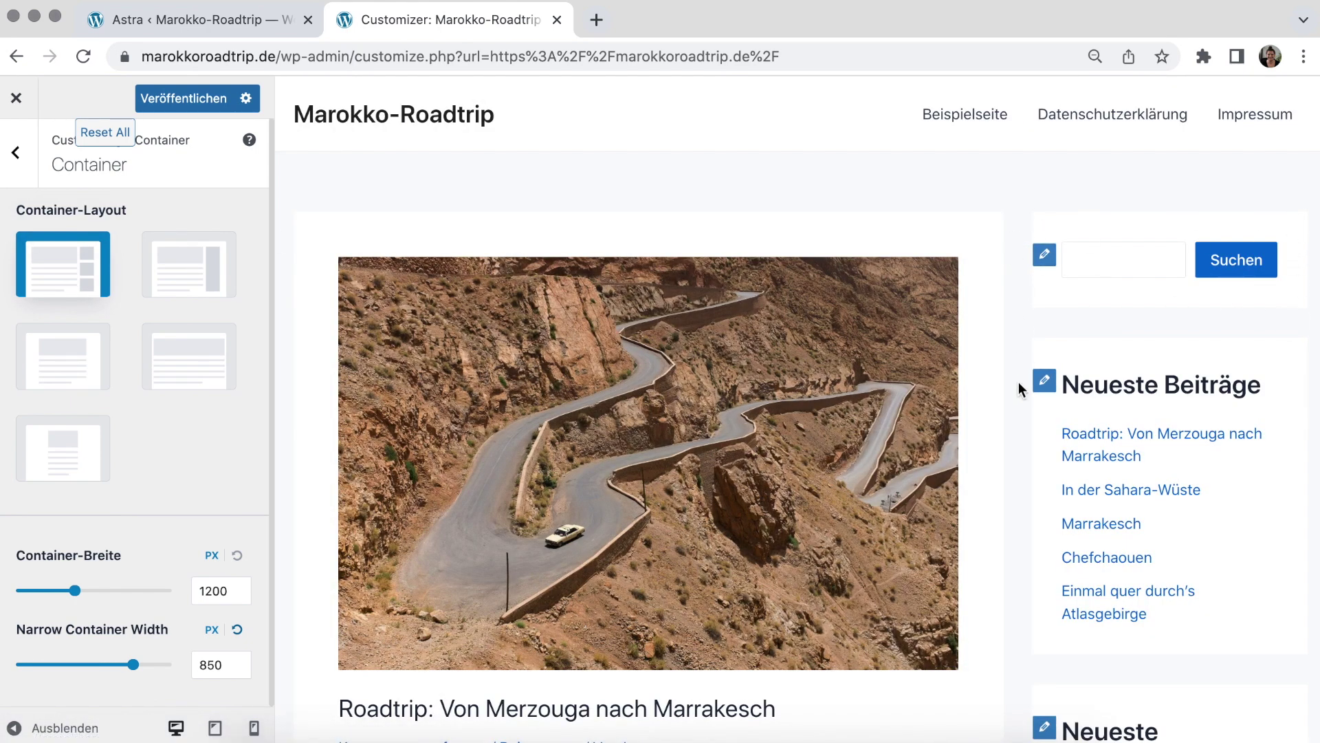
scroll(1018, 388, "down", 1)
scroll(1018, 382, "down", 1)
scroll(1000, 382, "up", 2)
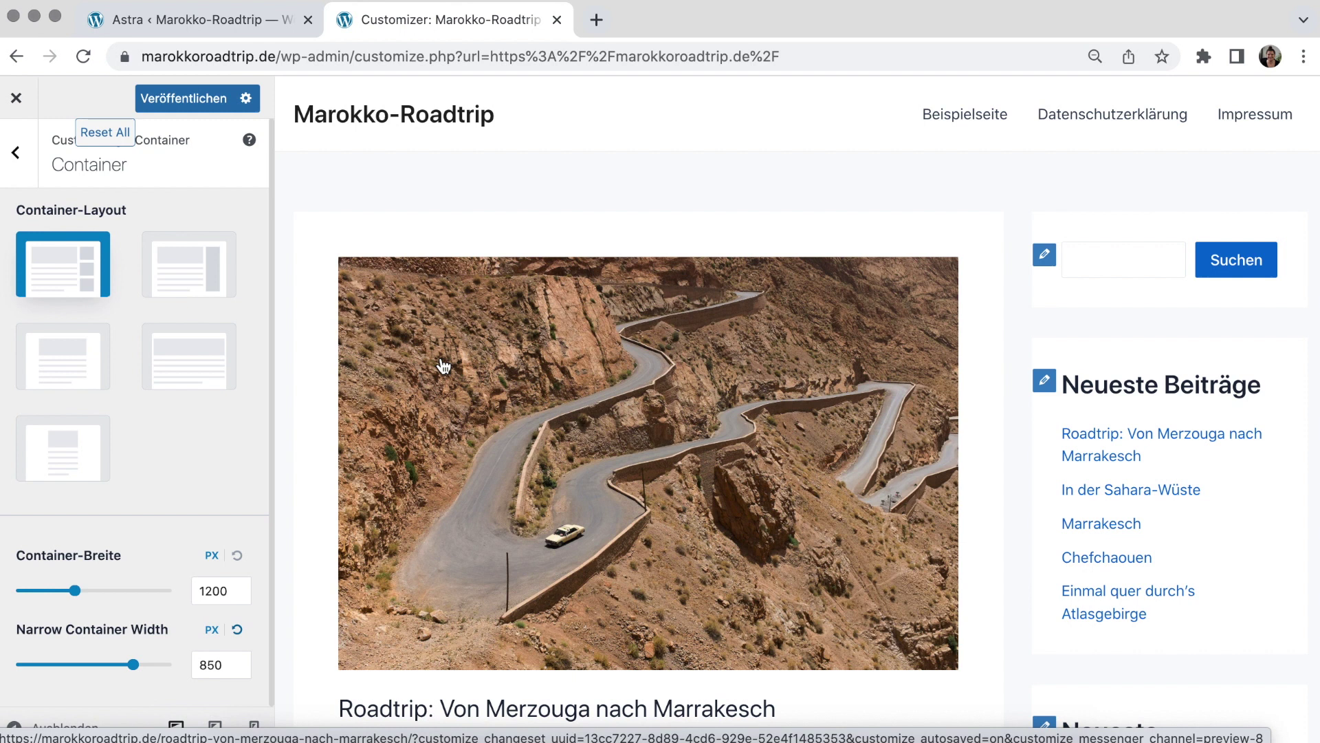
left_click(17, 154)
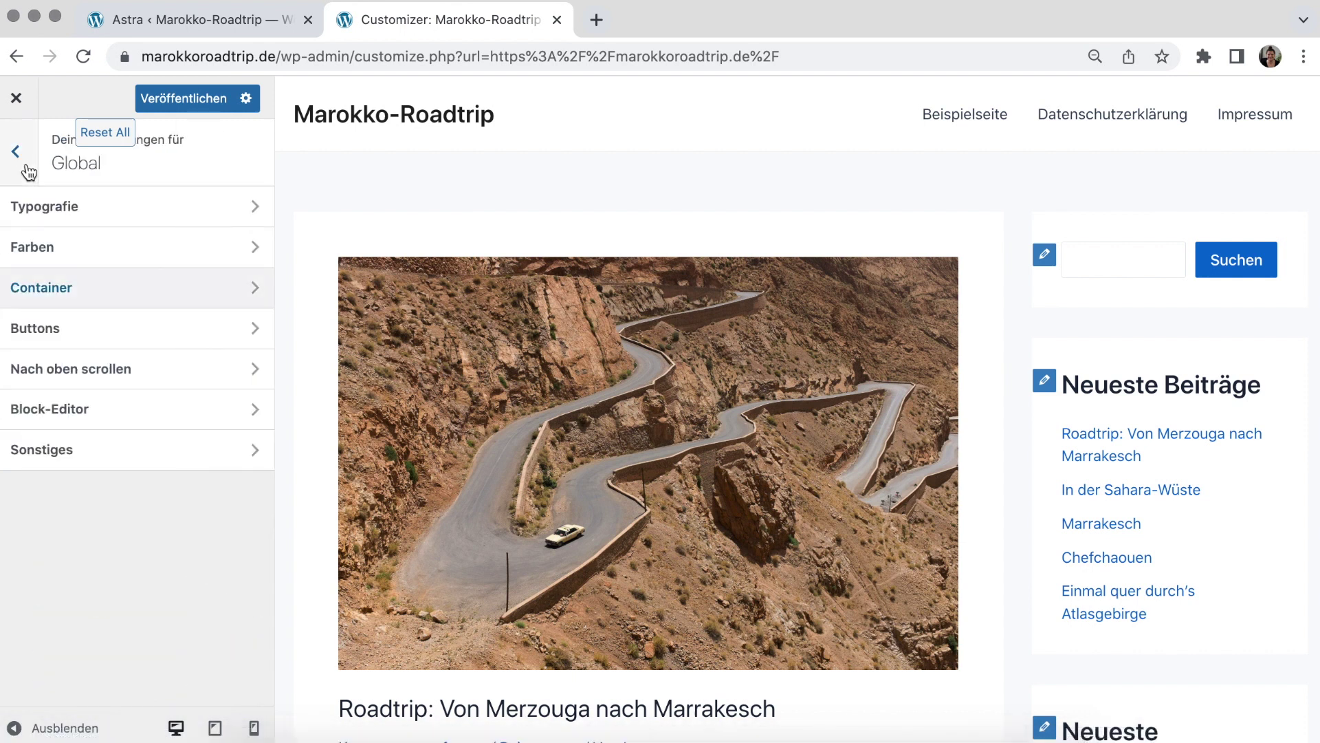
Open the "Nach oben scrollen" settings and test the scroll-to-top button on the previewed home page
left_click(104, 368)
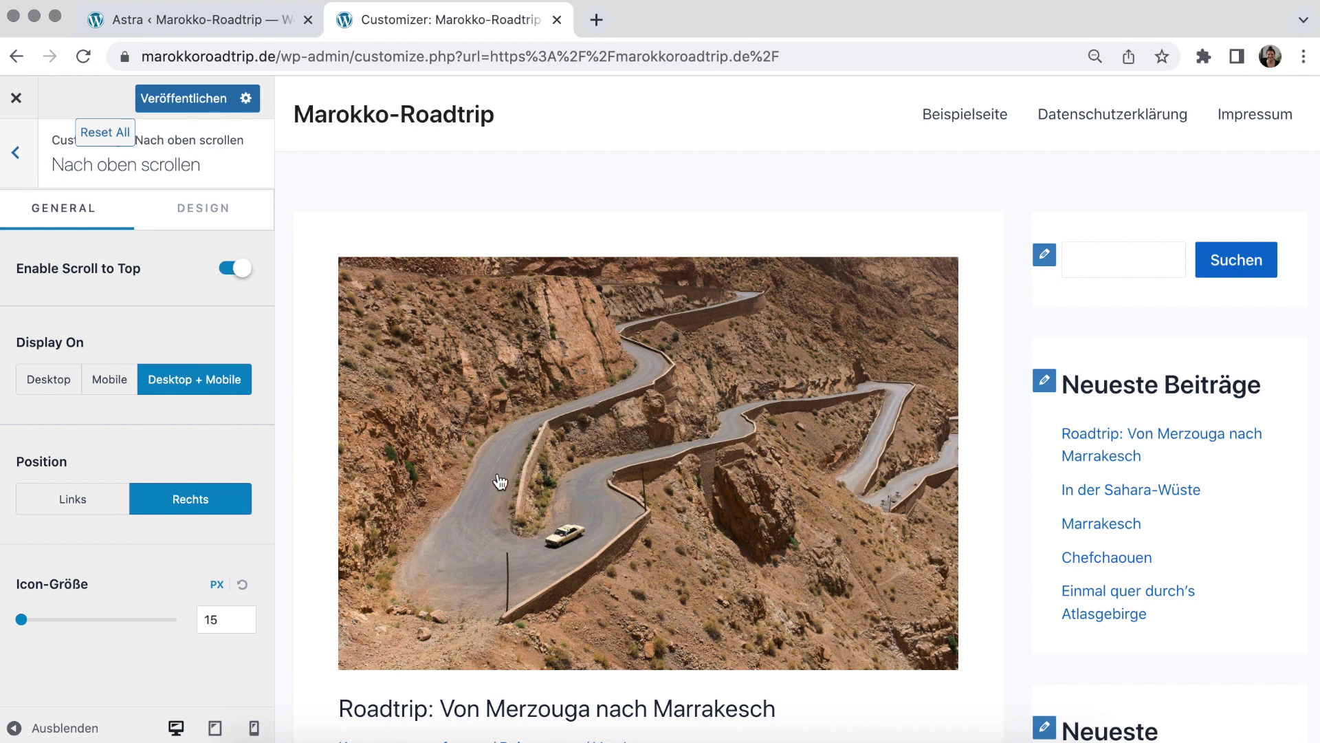
scroll(500, 481, "down", 15)
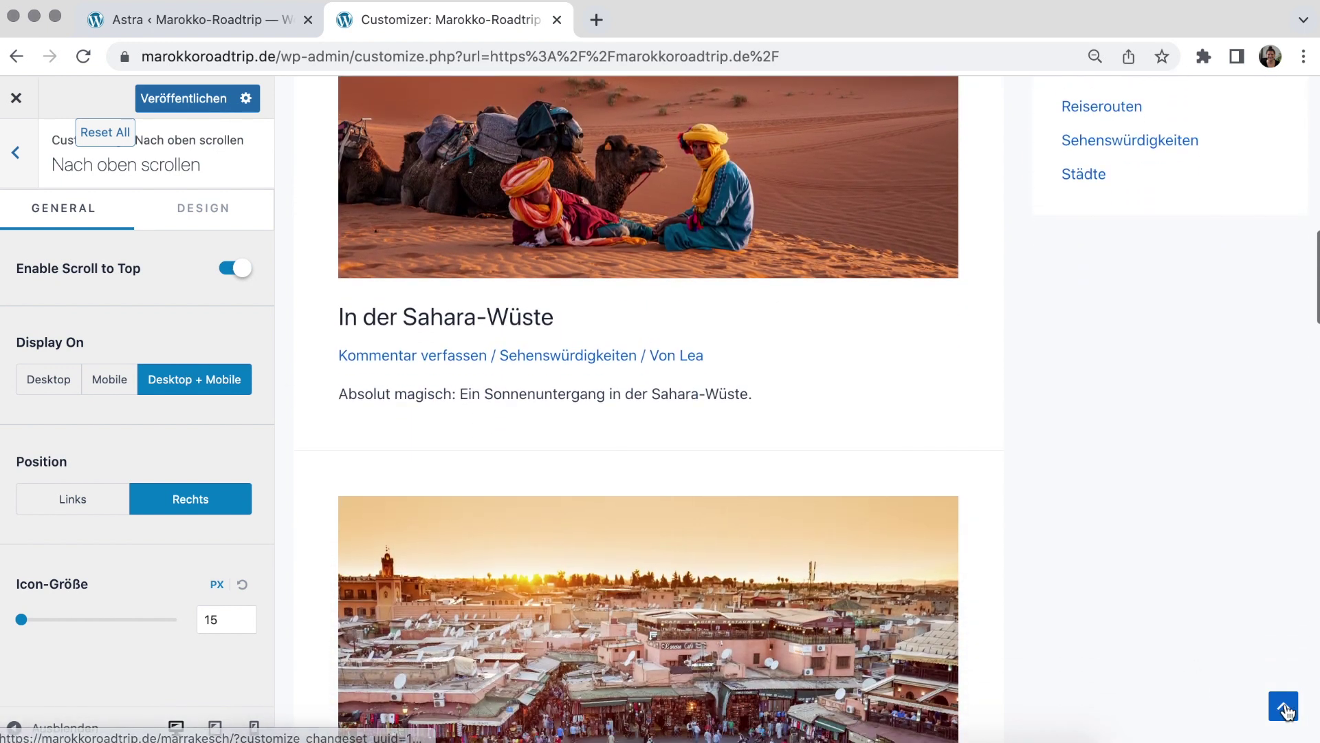
scroll(1157, 592, "down", 10)
scroll(1156, 591, "down", 8)
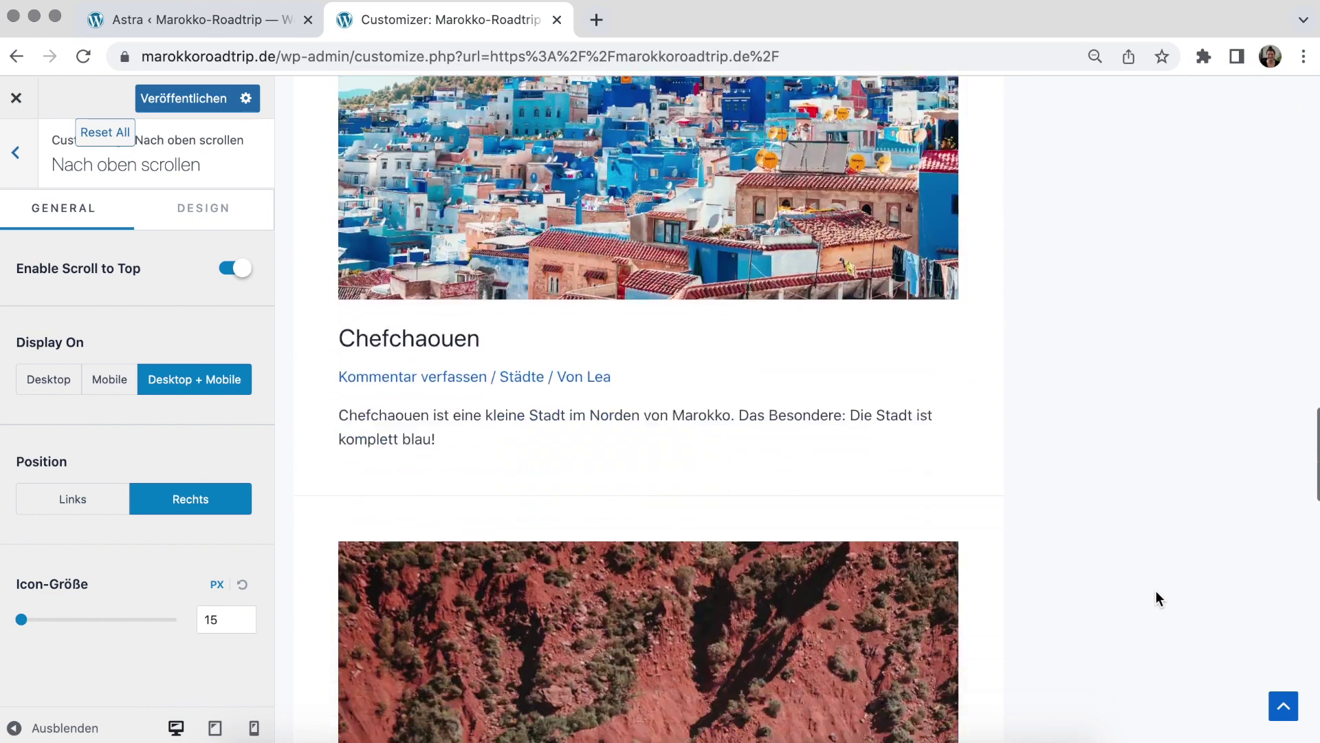
left_click(1283, 705)
scroll(1043, 524, "down", 15)
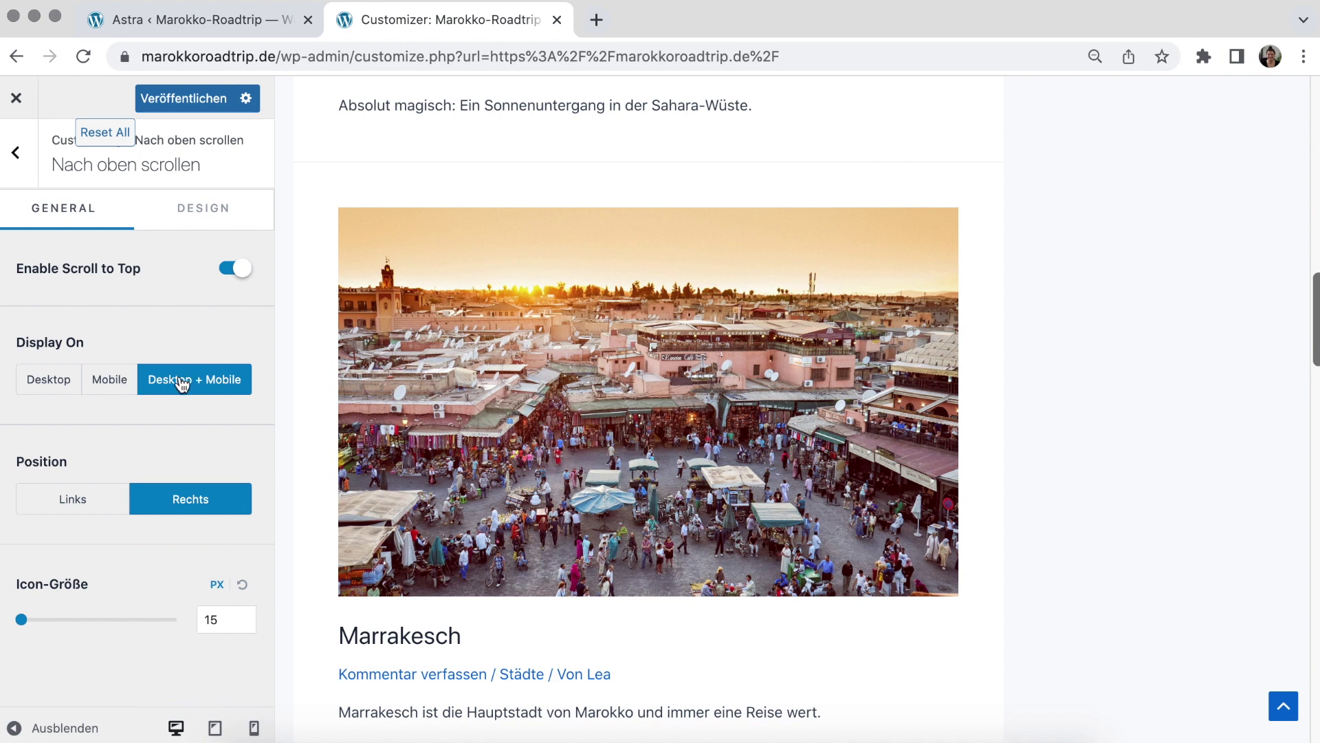
Set the scroll-to-top button's icon size to 25 px
left_click(212, 620)
key("BackSpace")
type("2")
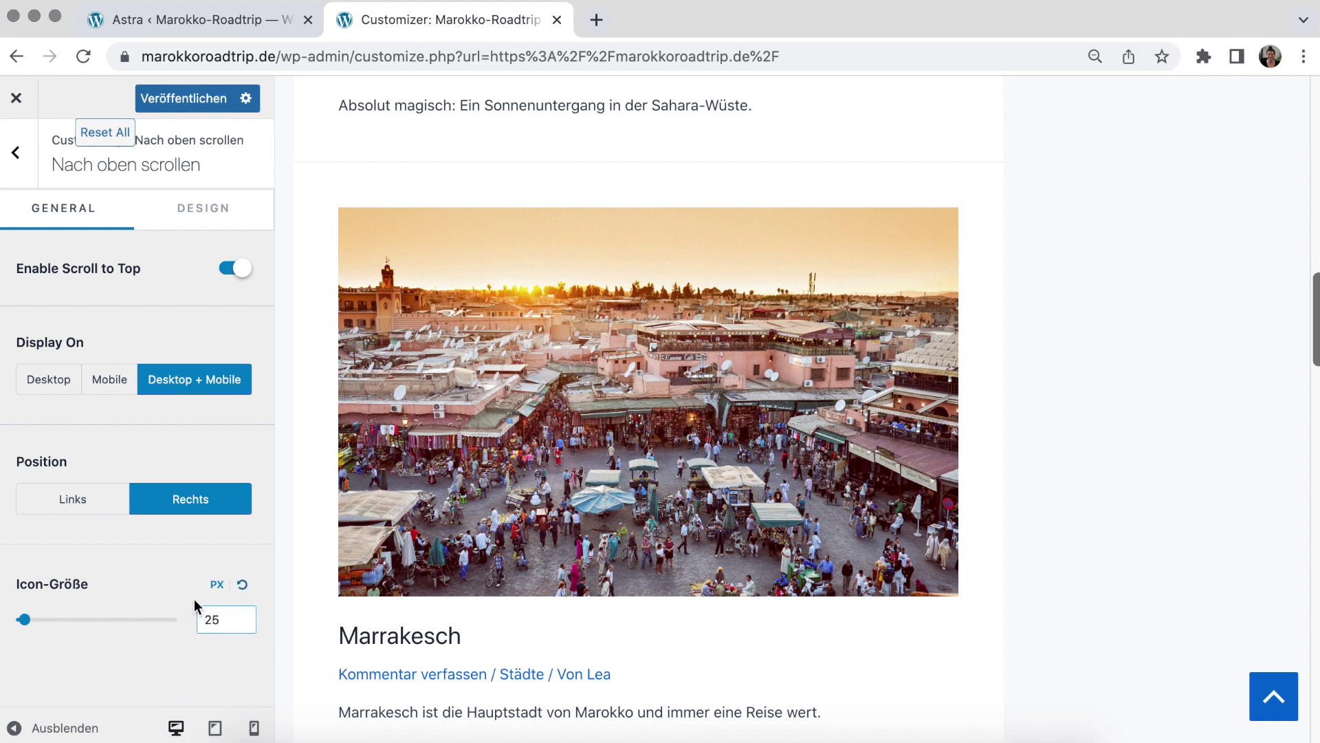
left_click(148, 562)
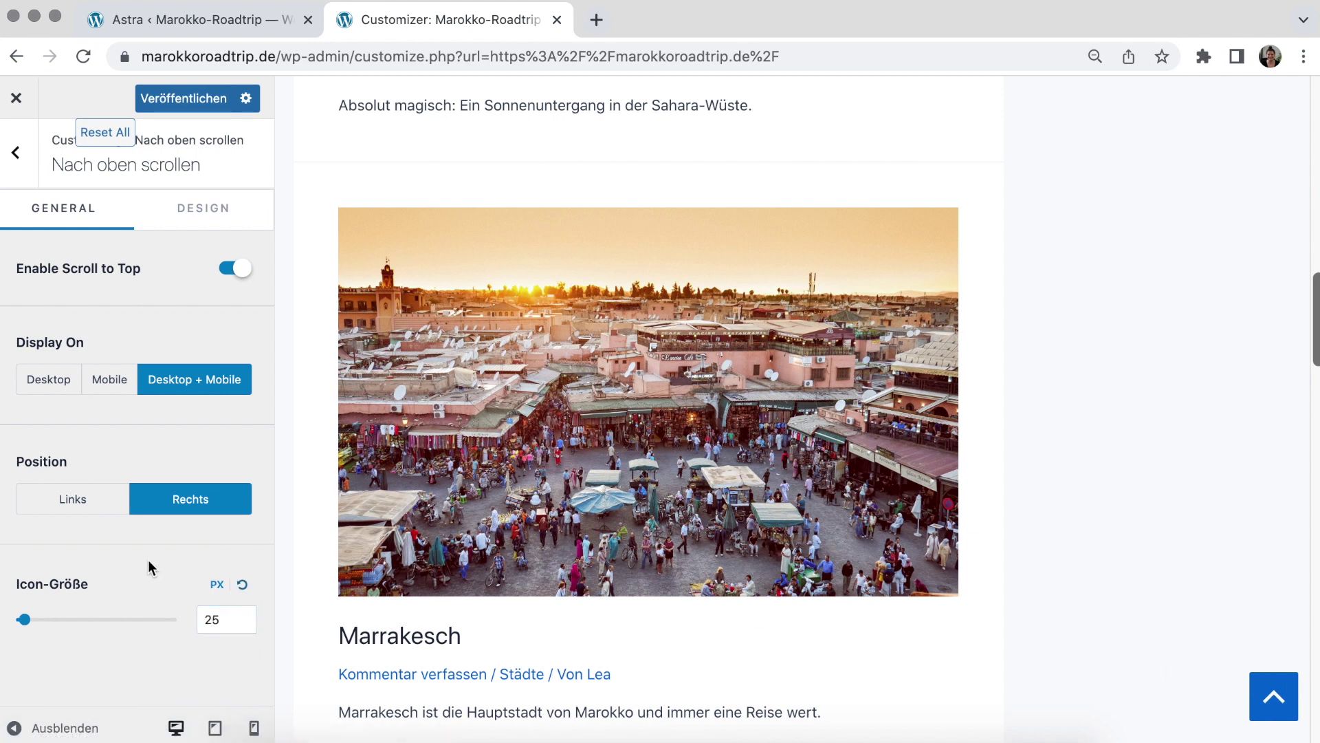
Try a corner radius of 255 px on the scroll-to-top button, reset it and return to the Global settings
left_click(196, 212)
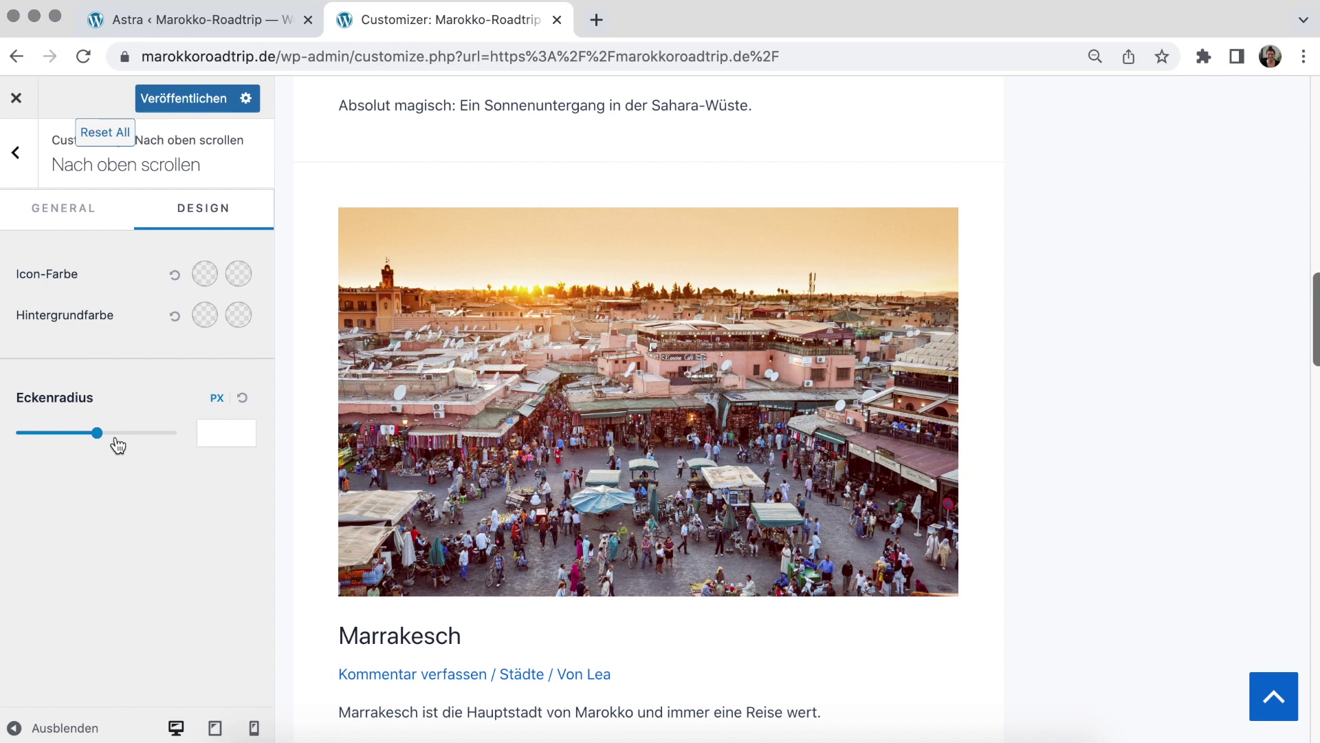
mouse_move(97, 433)
left_mouse_down()
mouse_move(47, 434)
mouse_move(99, 436)
left_mouse_up()
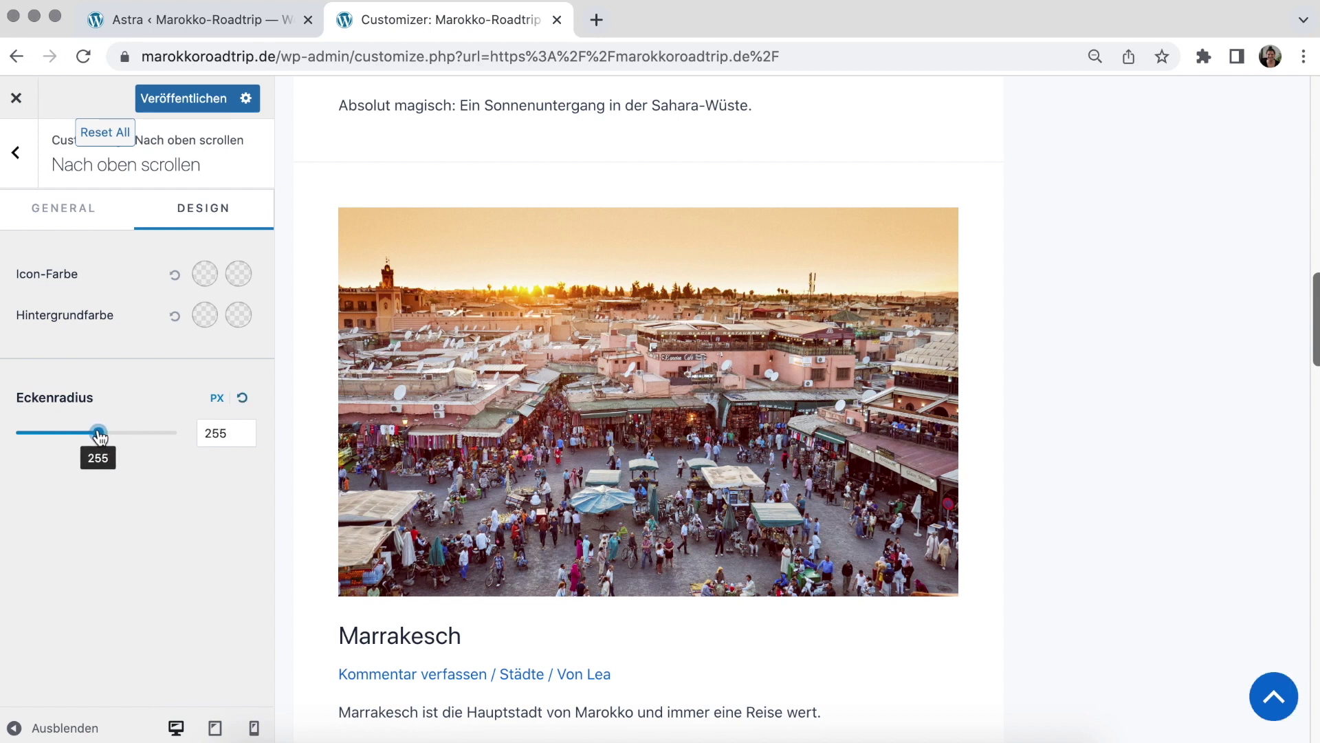
left_click(242, 402)
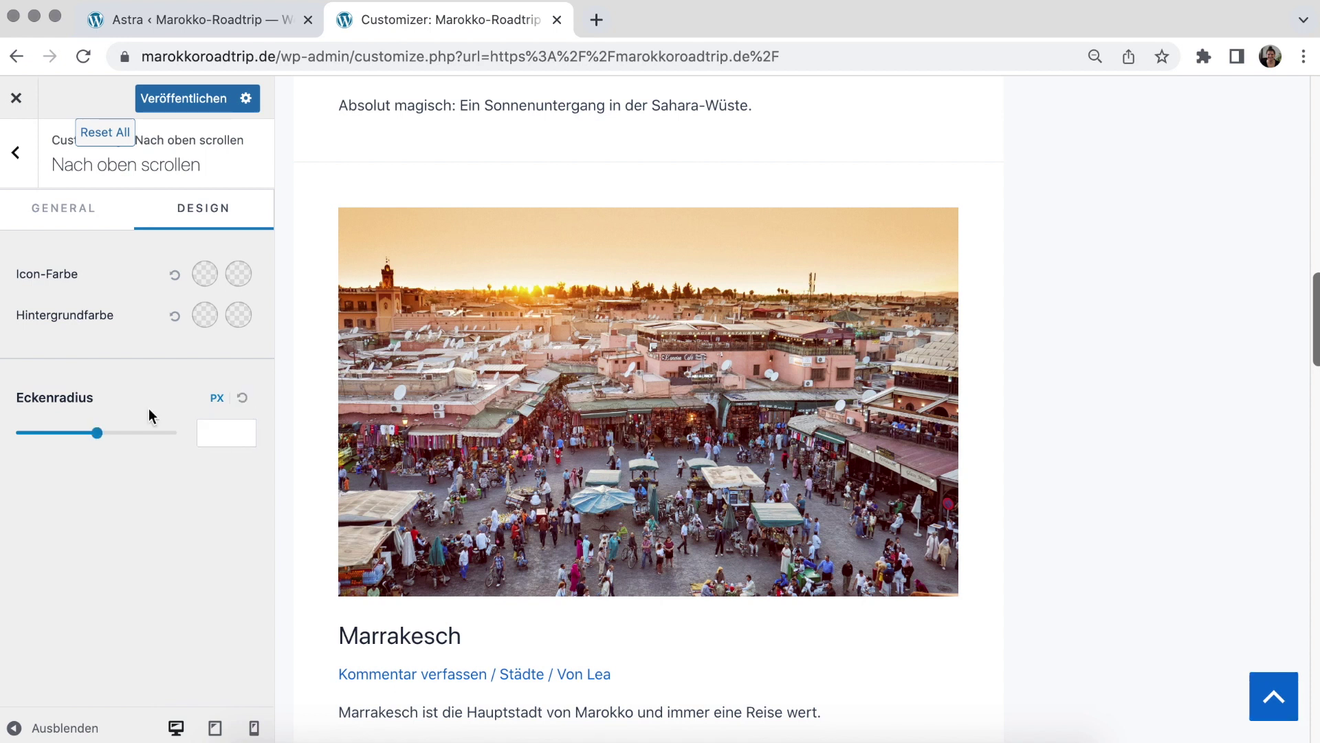
left_click(57, 210)
left_click(34, 182)
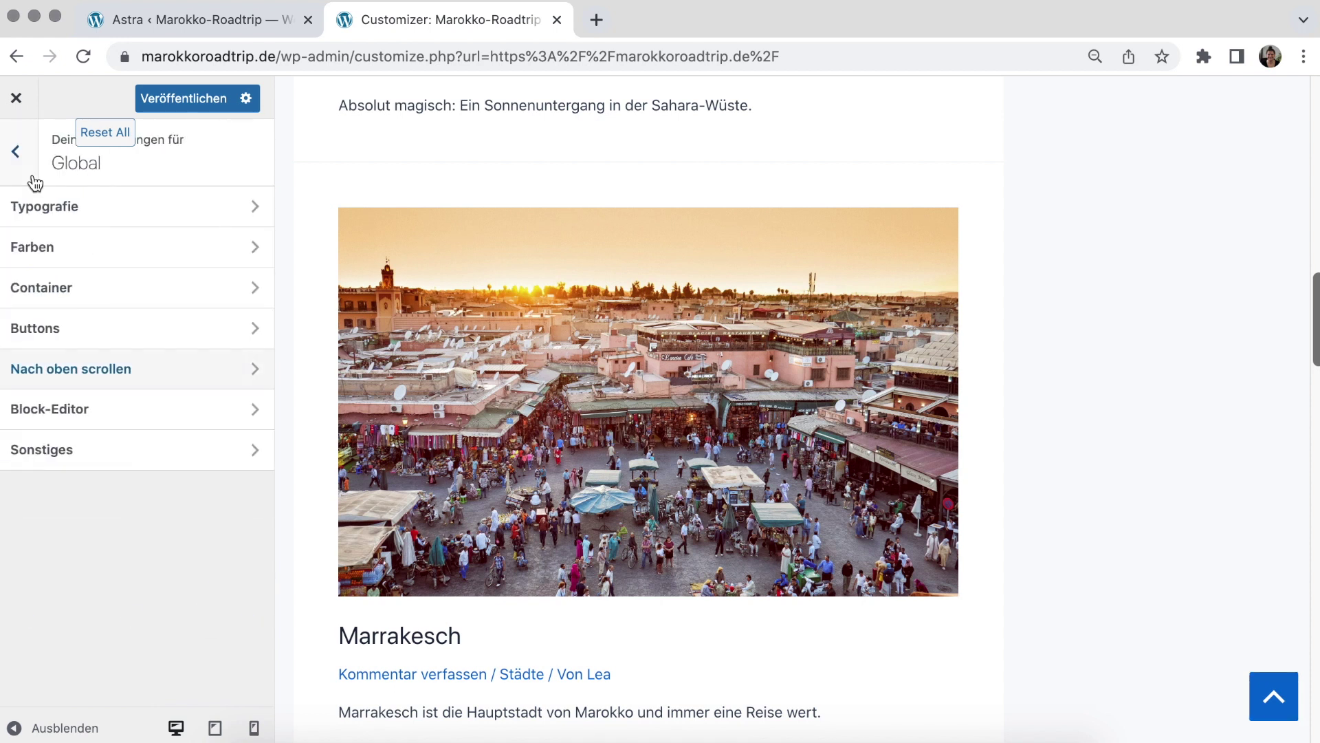
Set Farbe 1 of the global colour palette to the hex value 313d48
left_click(110, 251)
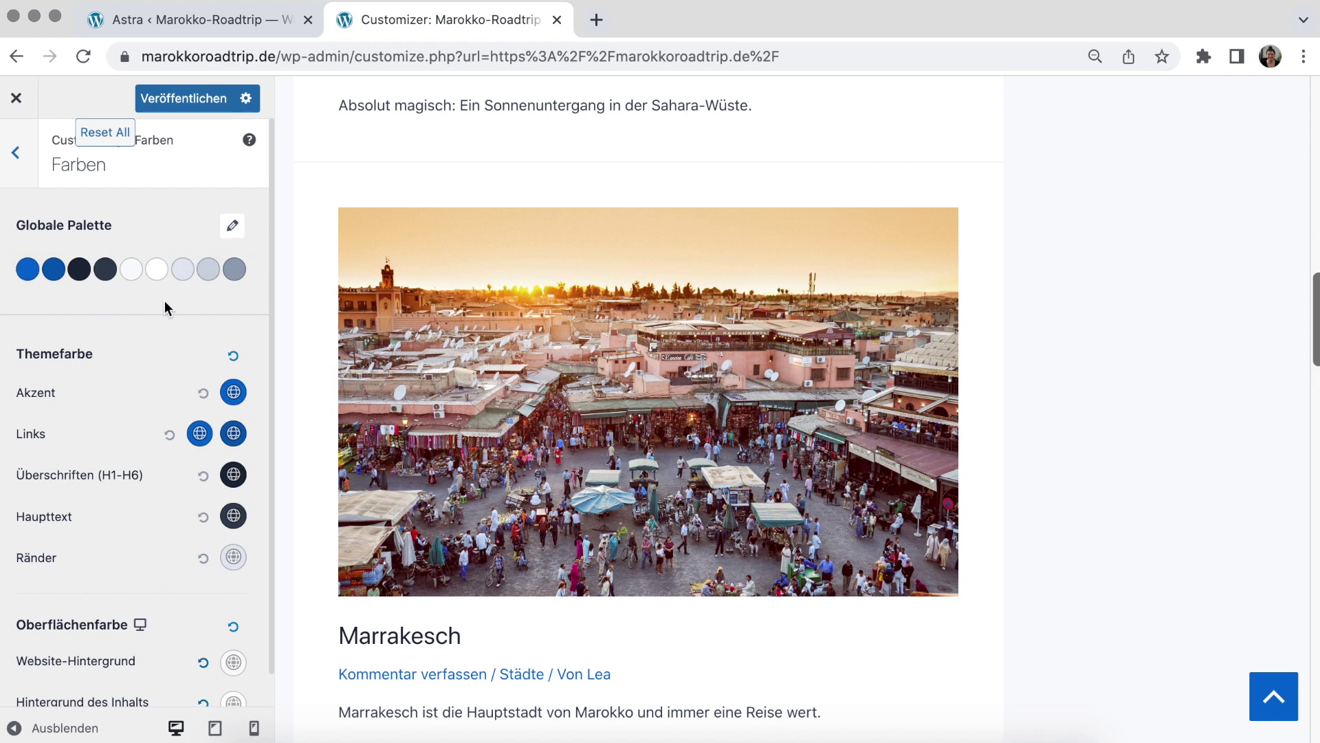
scroll(164, 307, "down", 1)
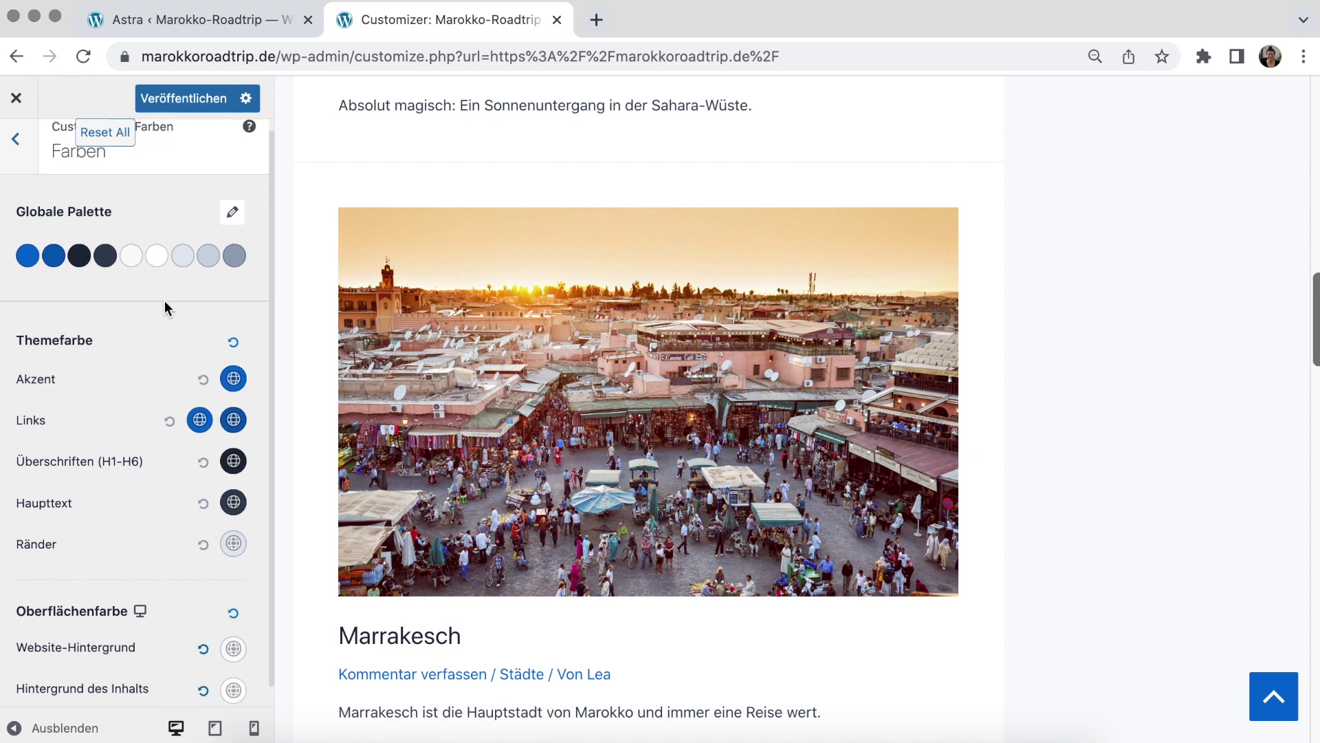
left_click(27, 256)
left_click(95, 606)
double_click(95, 608)
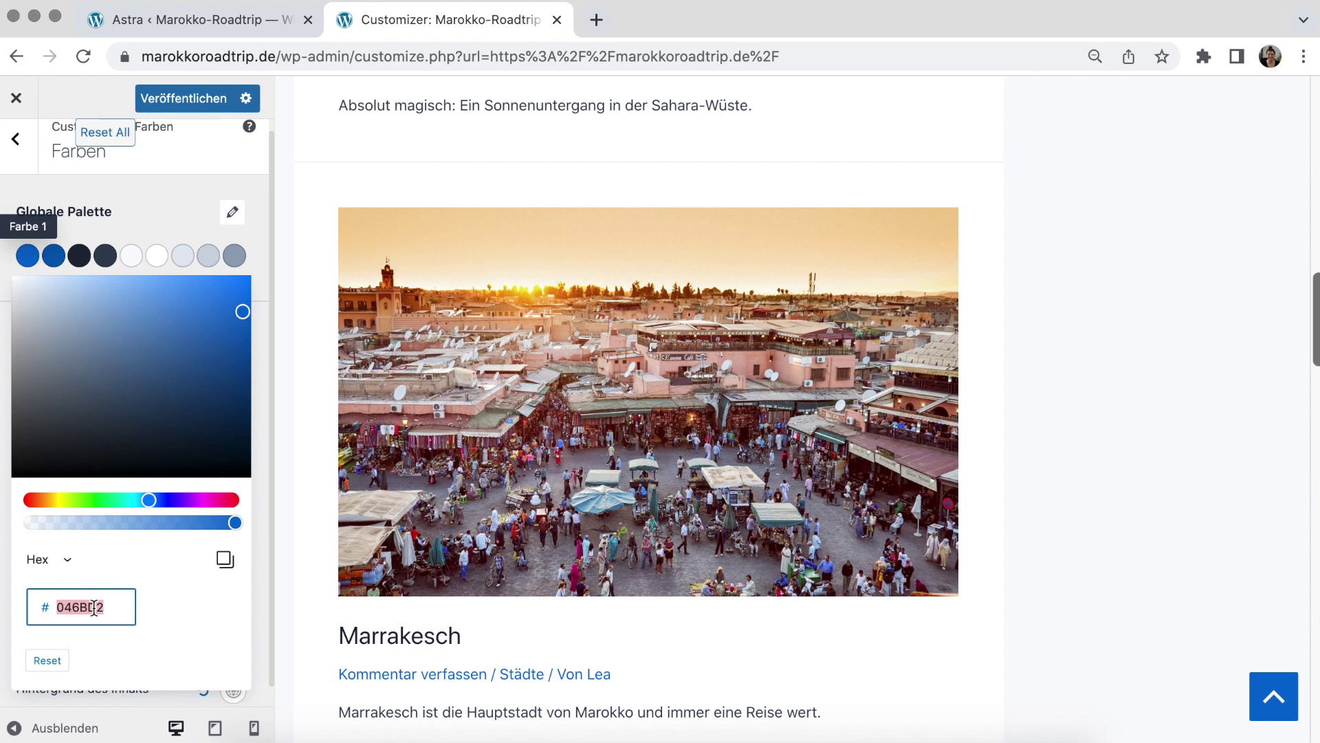
type("313d48")
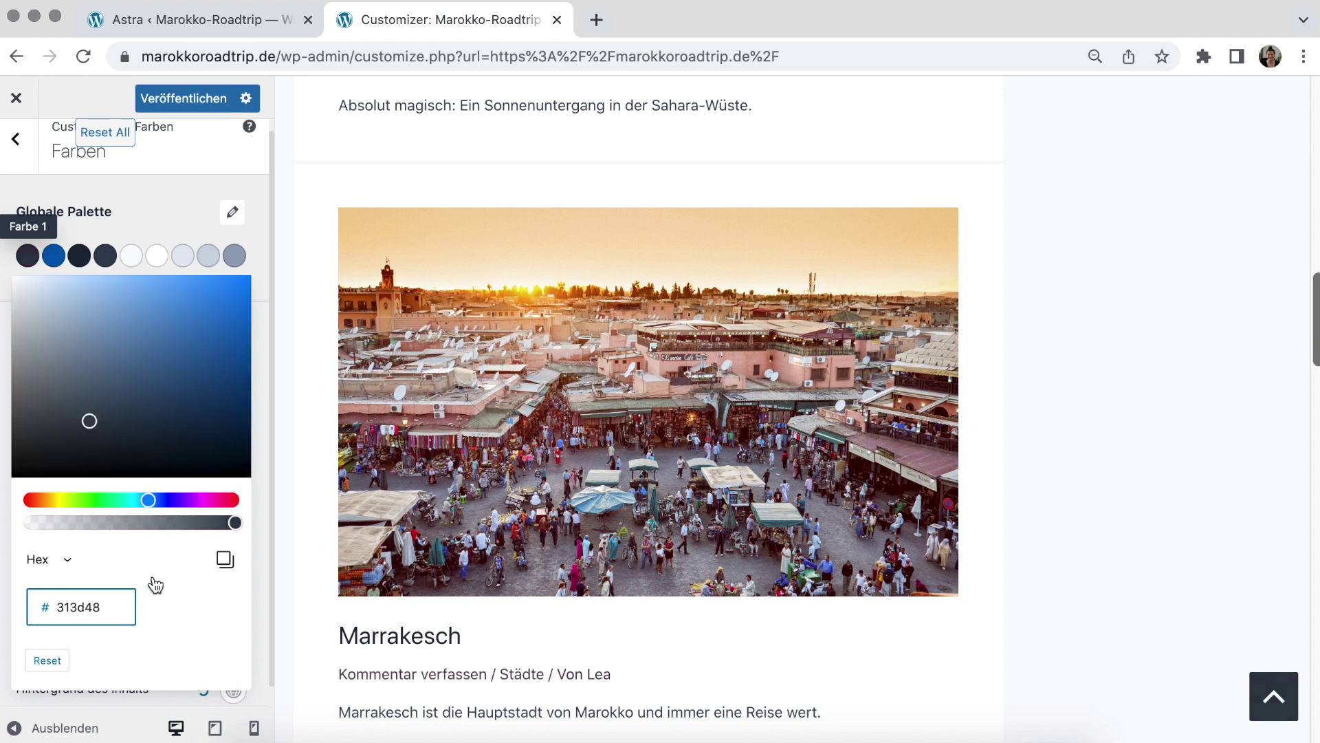
left_click(157, 222)
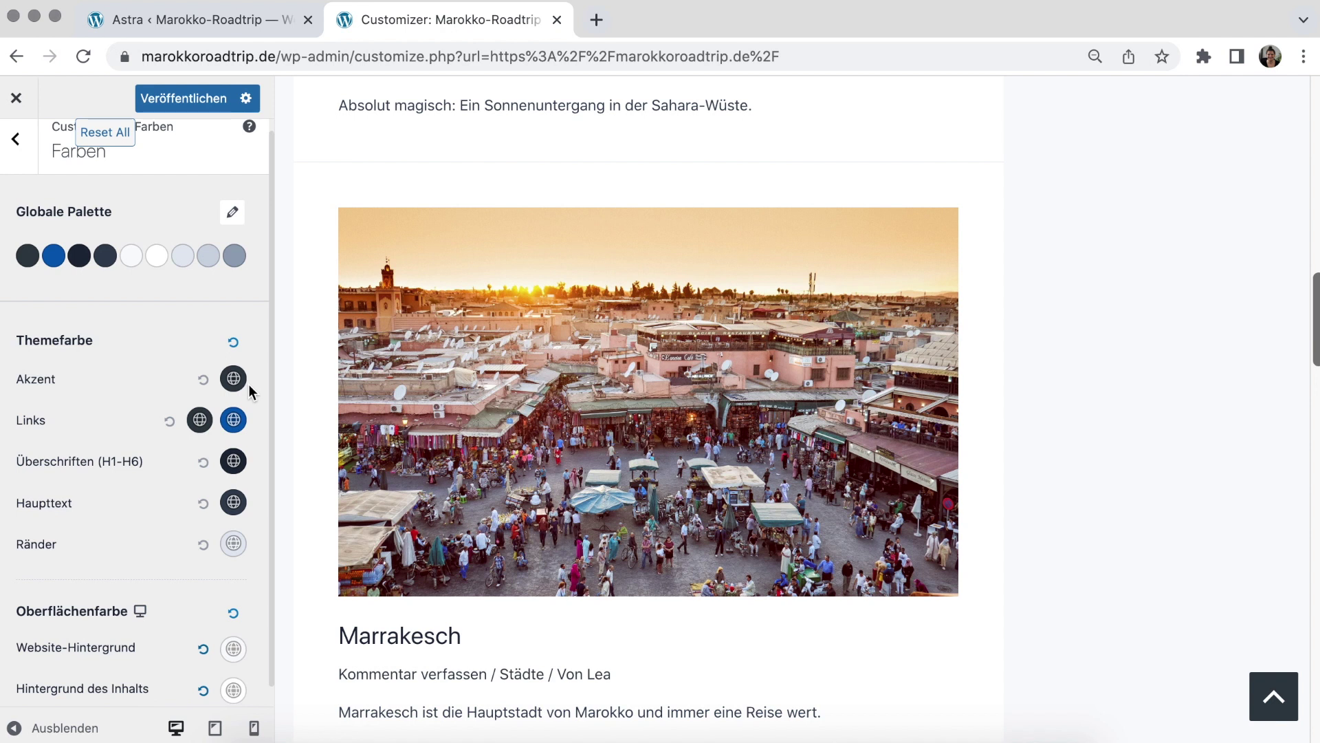
Check which global palette colours are assigned to the theme's accent and the link hover state
scroll(159, 317, "up", 1)
scroll(159, 318, "down", 1)
left_click(233, 371)
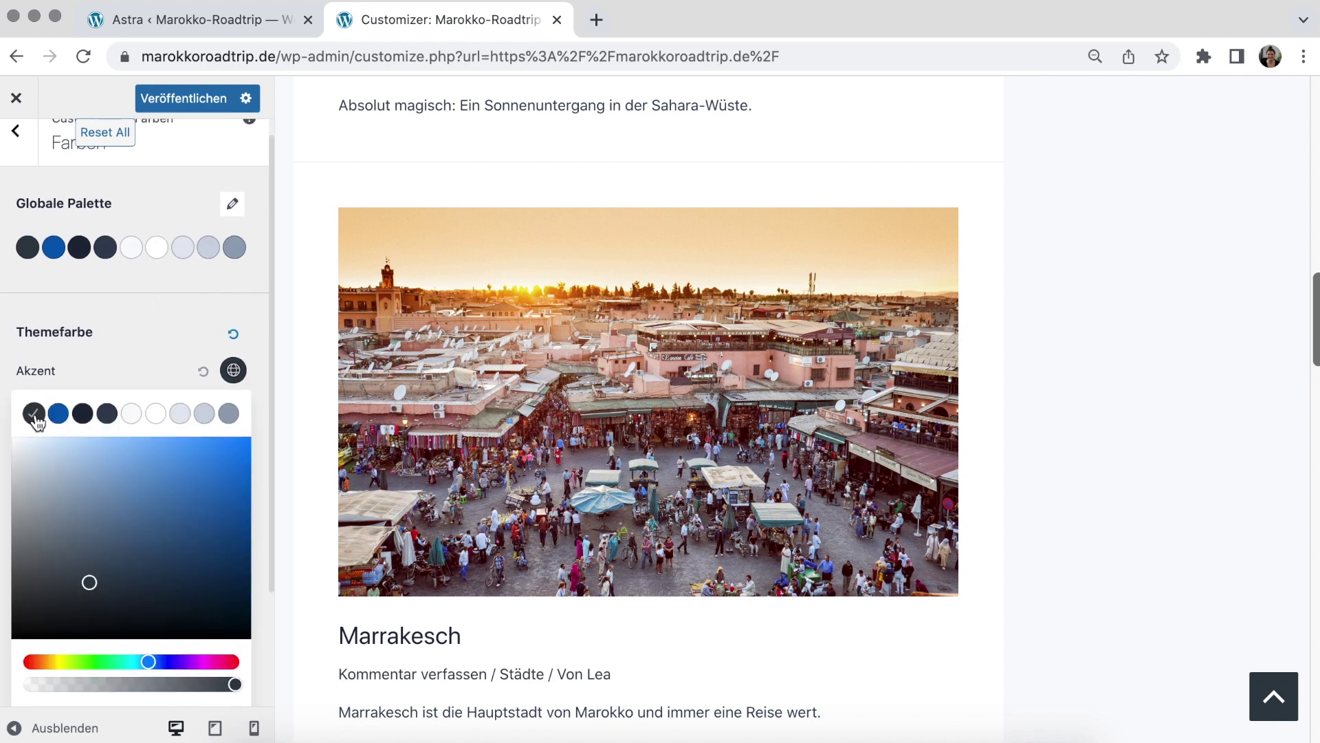
left_click(126, 356)
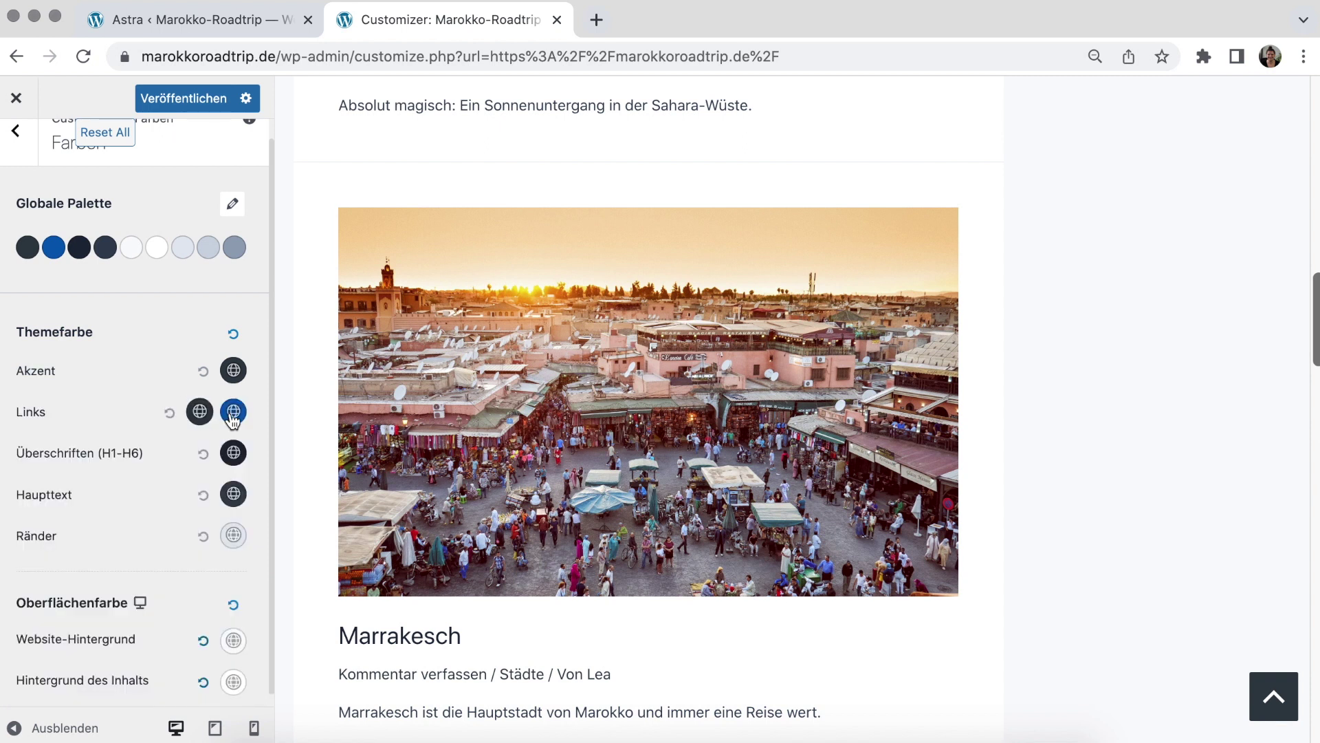
left_click(234, 411)
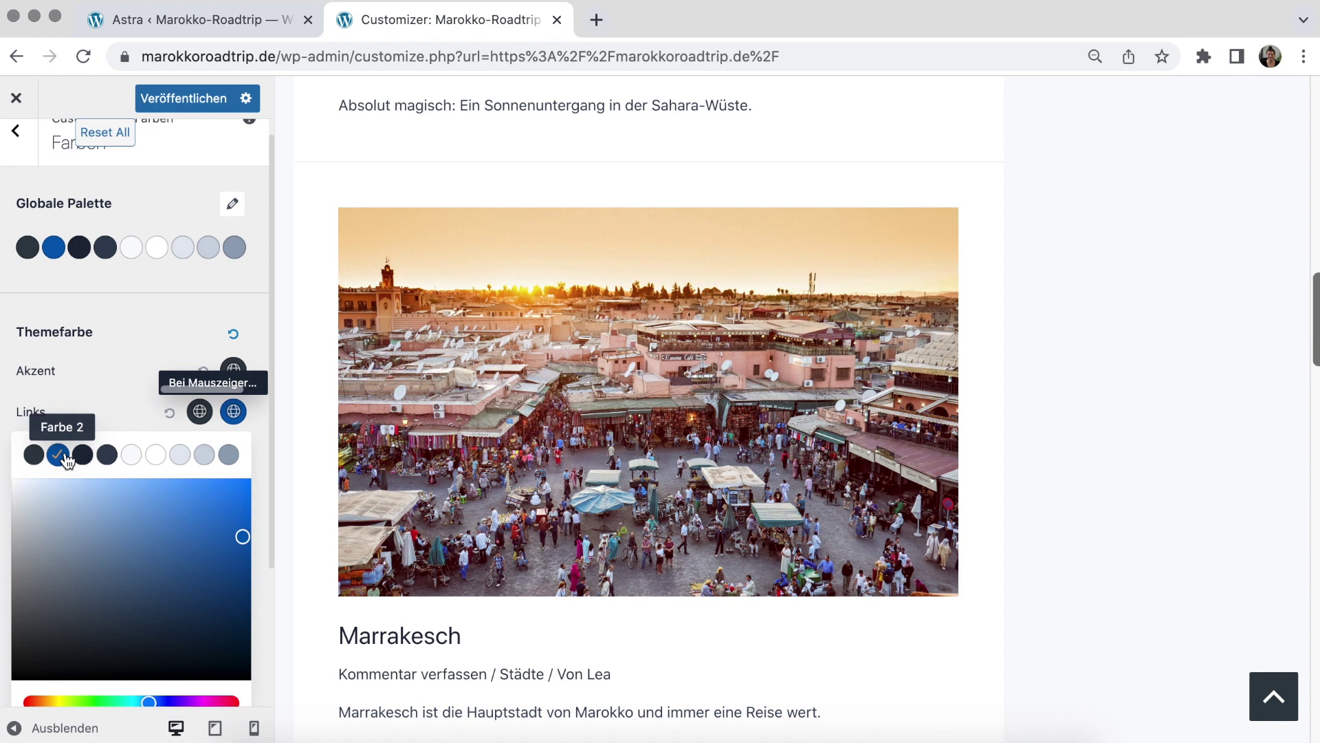
left_click(125, 413)
Set Farbe 2 of the global colour palette to the hex value 567694
left_click(55, 259)
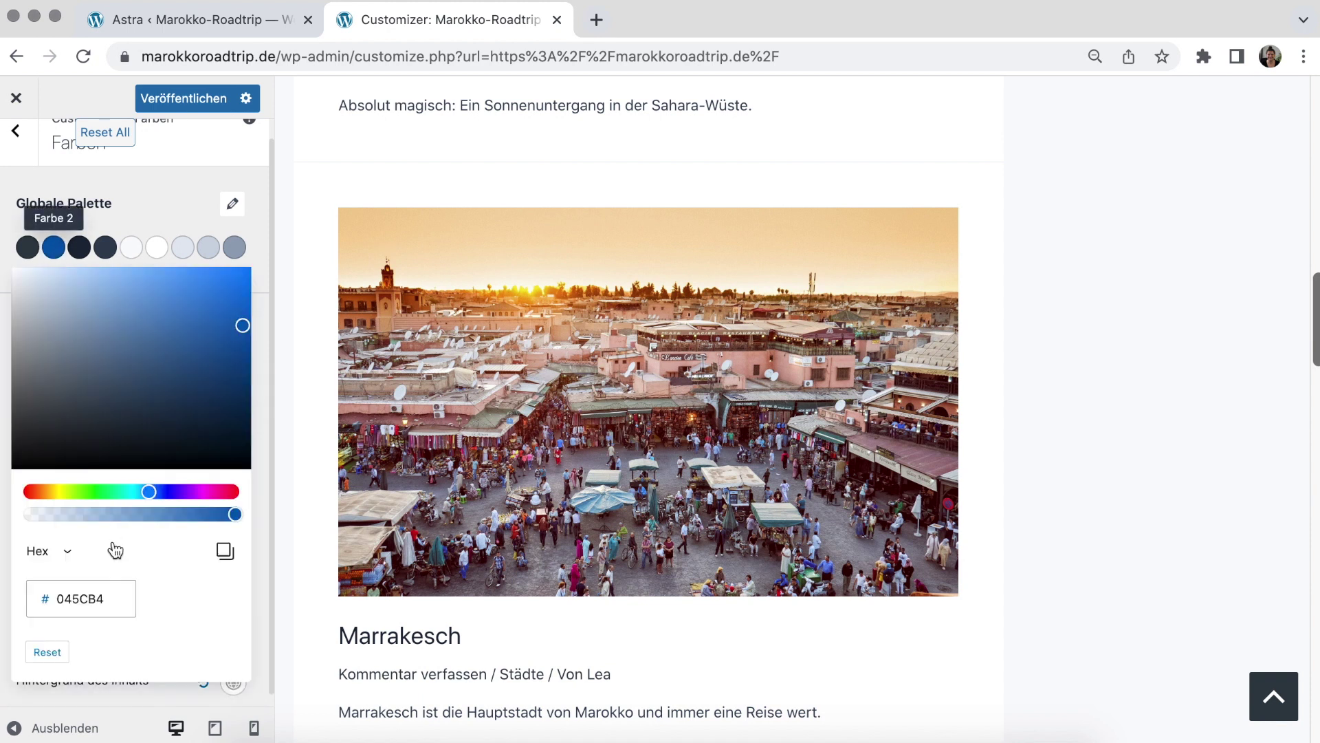
double_click(80, 603)
type("567694")
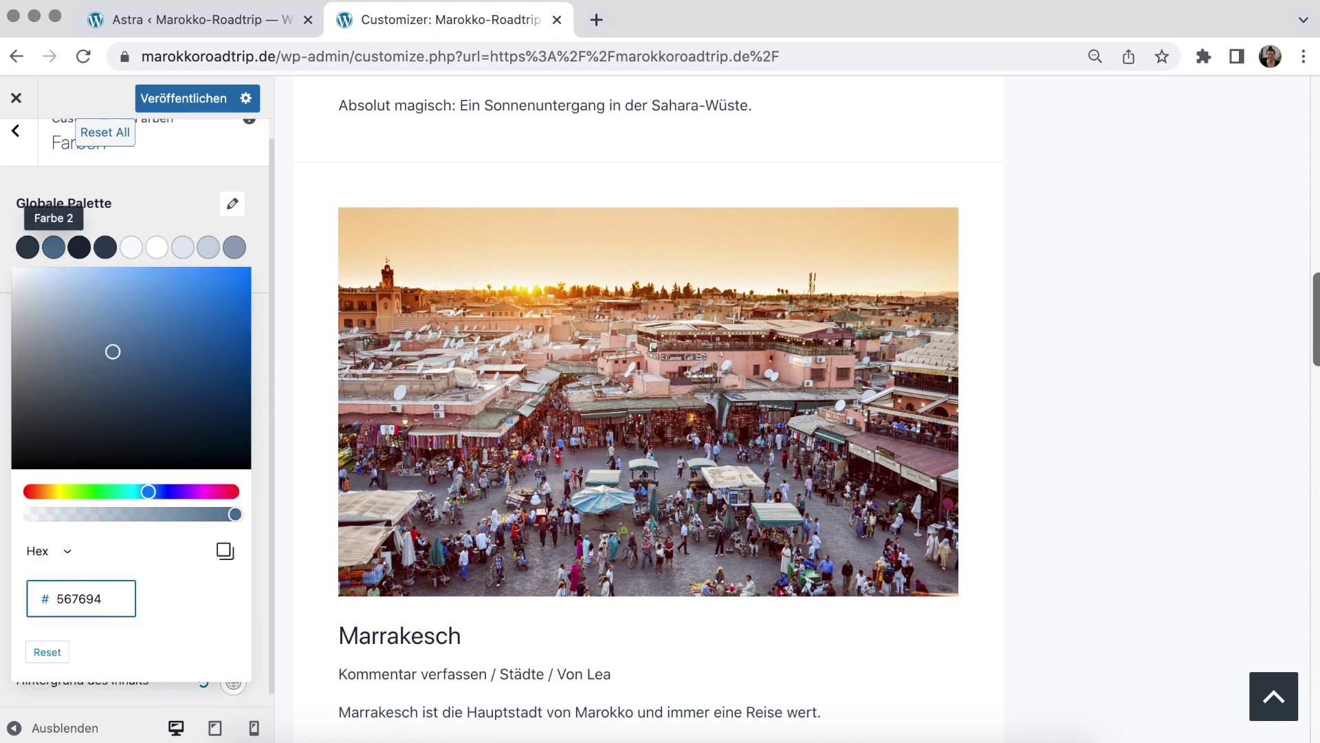
left_click(183, 200)
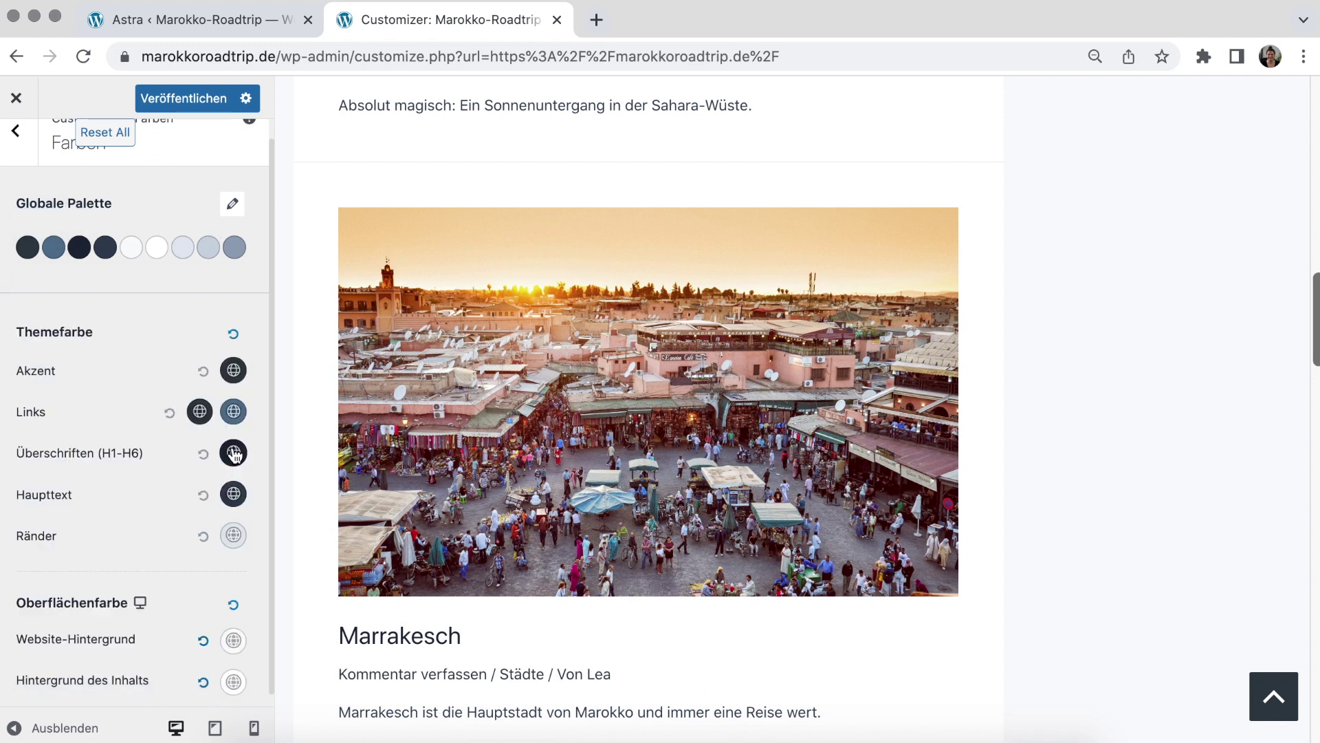
Check which global palette colours are assigned to the headings, the main text and the borders
left_click(233, 452)
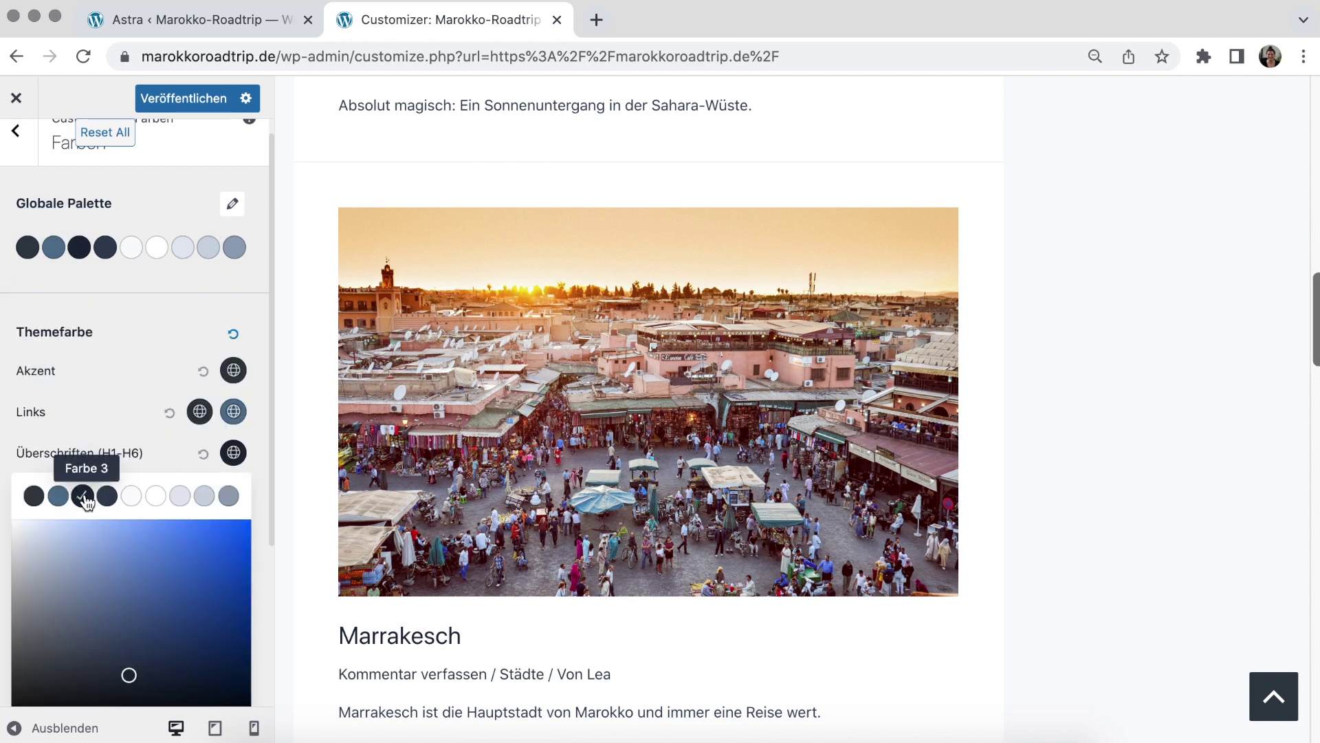
left_click(134, 436)
left_click(233, 493)
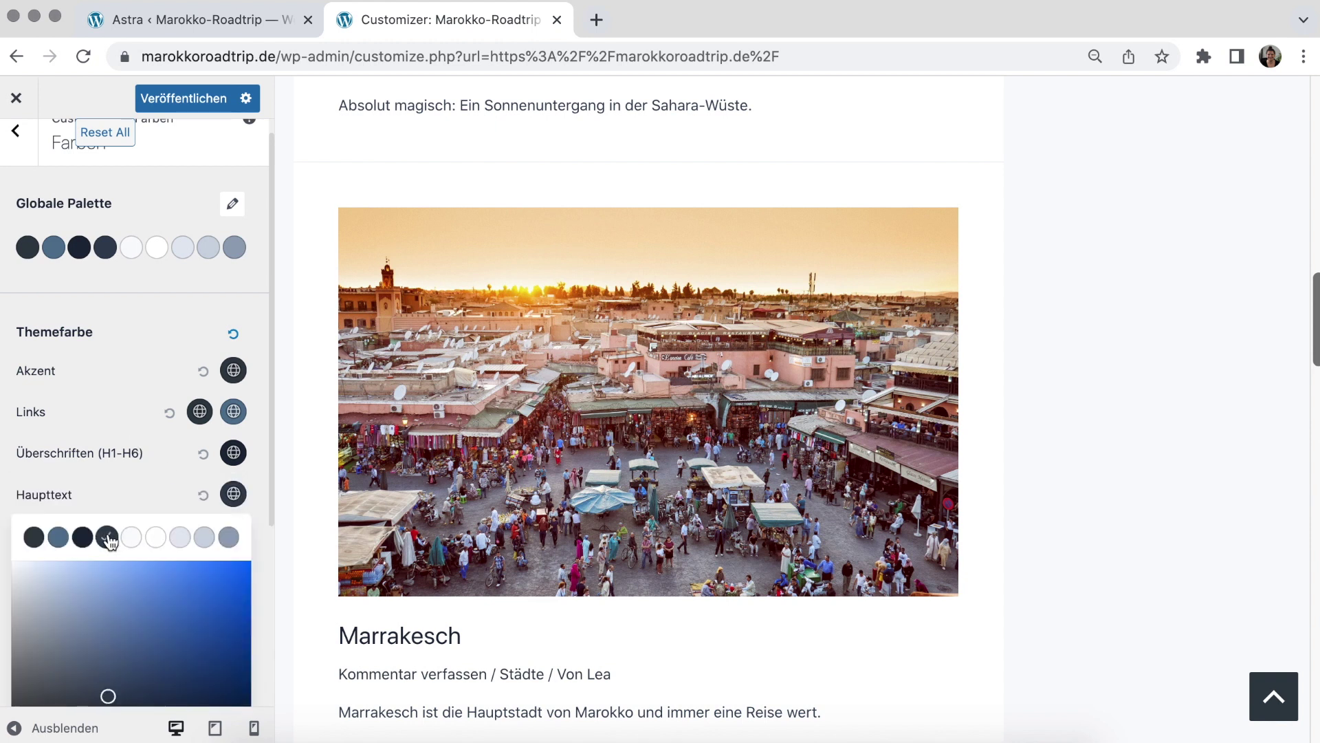
left_click(135, 478)
scroll(136, 481, "down", 1)
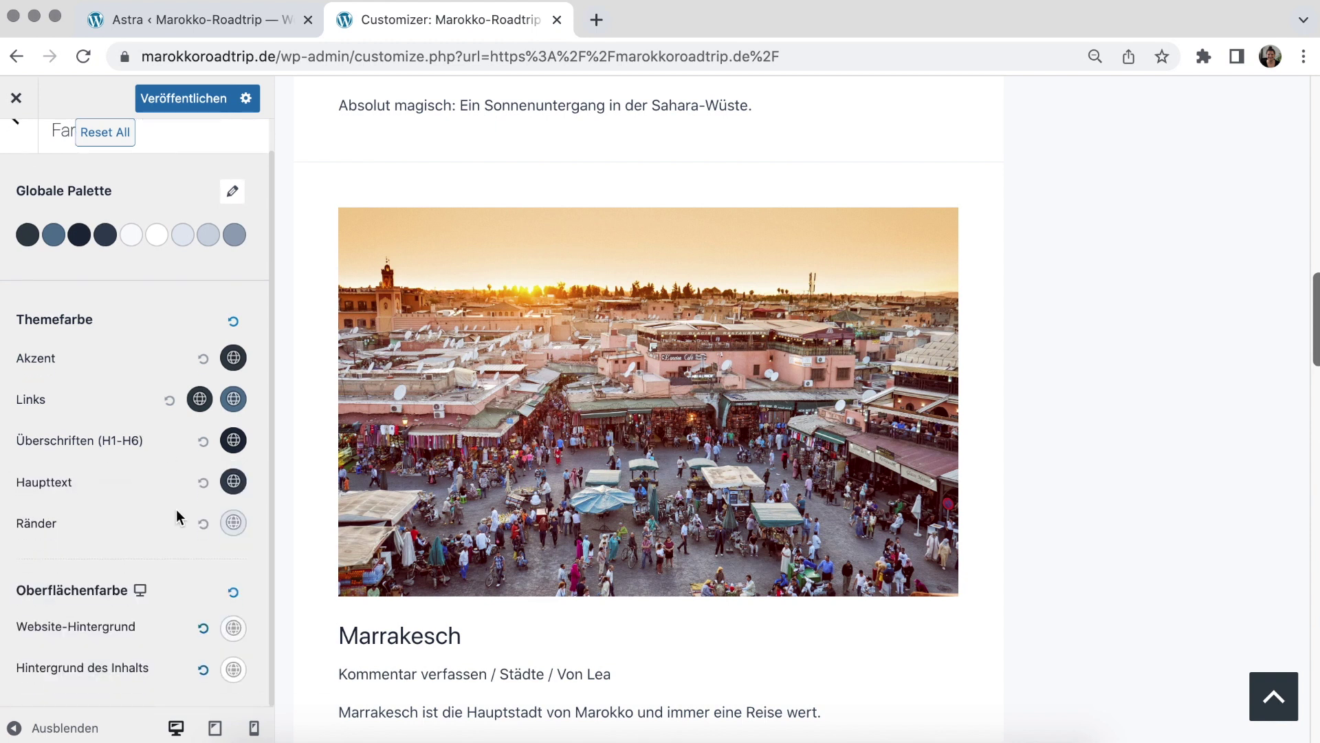
scroll(303, 528, "down", 3)
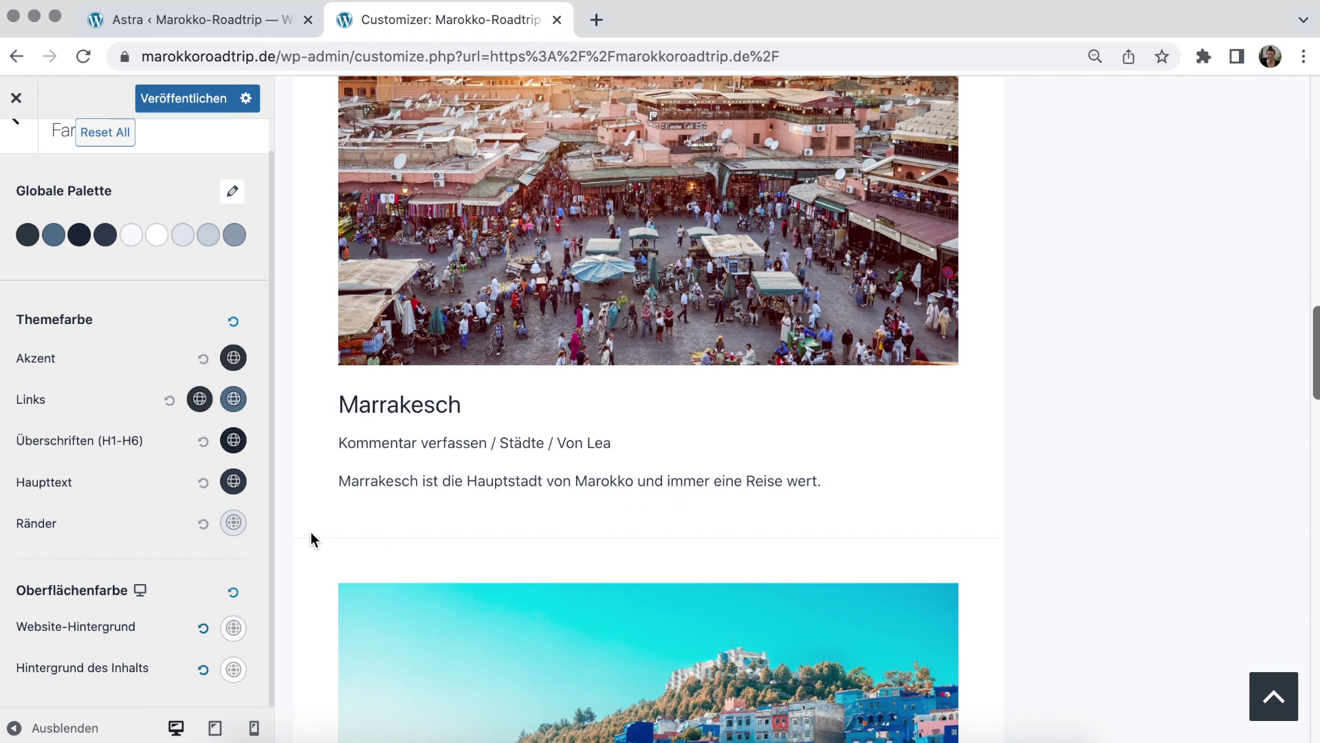
left_click(234, 523)
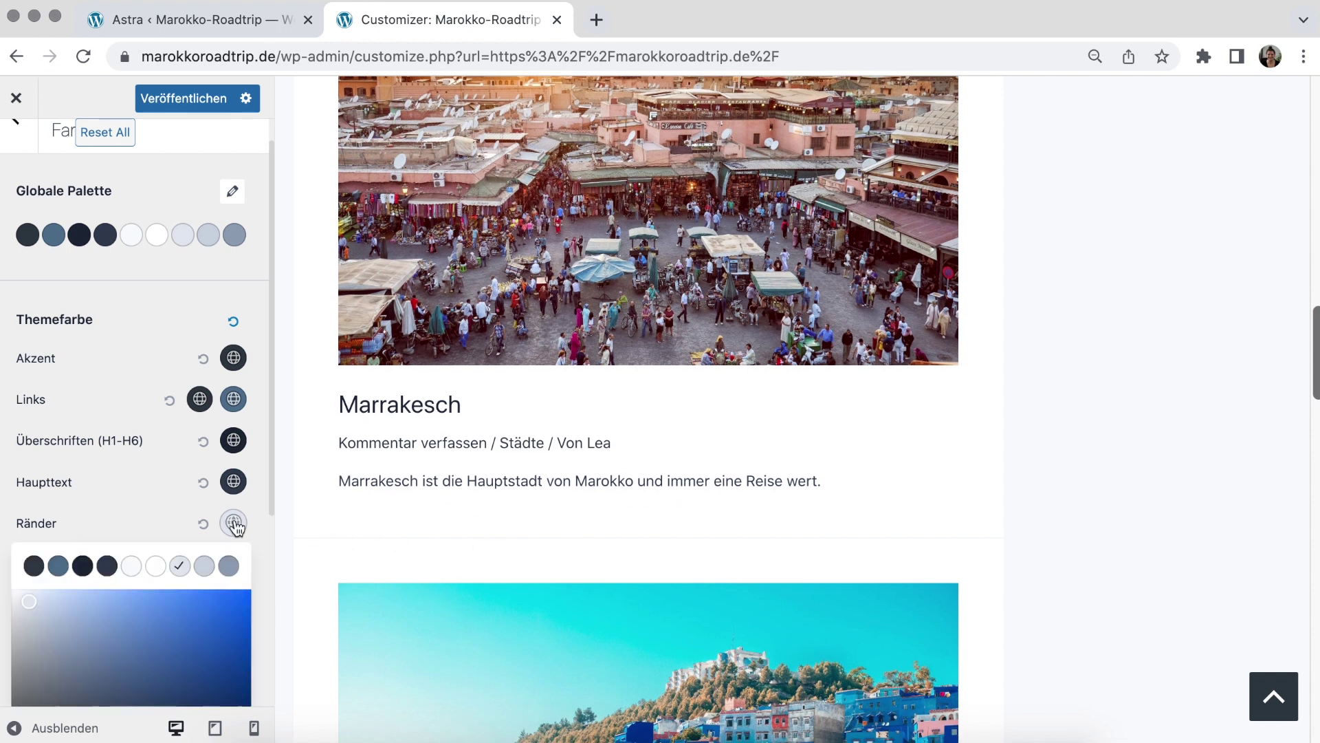
left_click(158, 530)
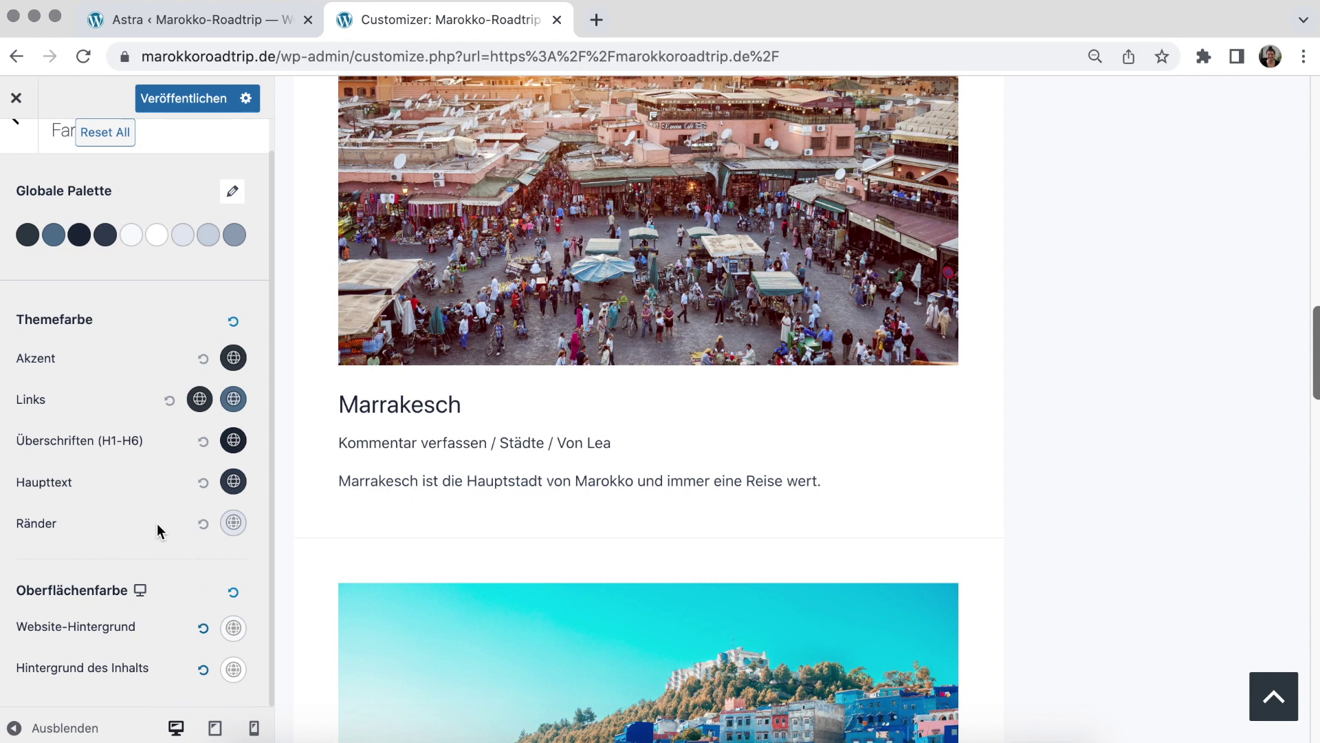
Review the new colours across the home page in the preview, from the post list back up to the header
scroll(261, 309, "up", 2)
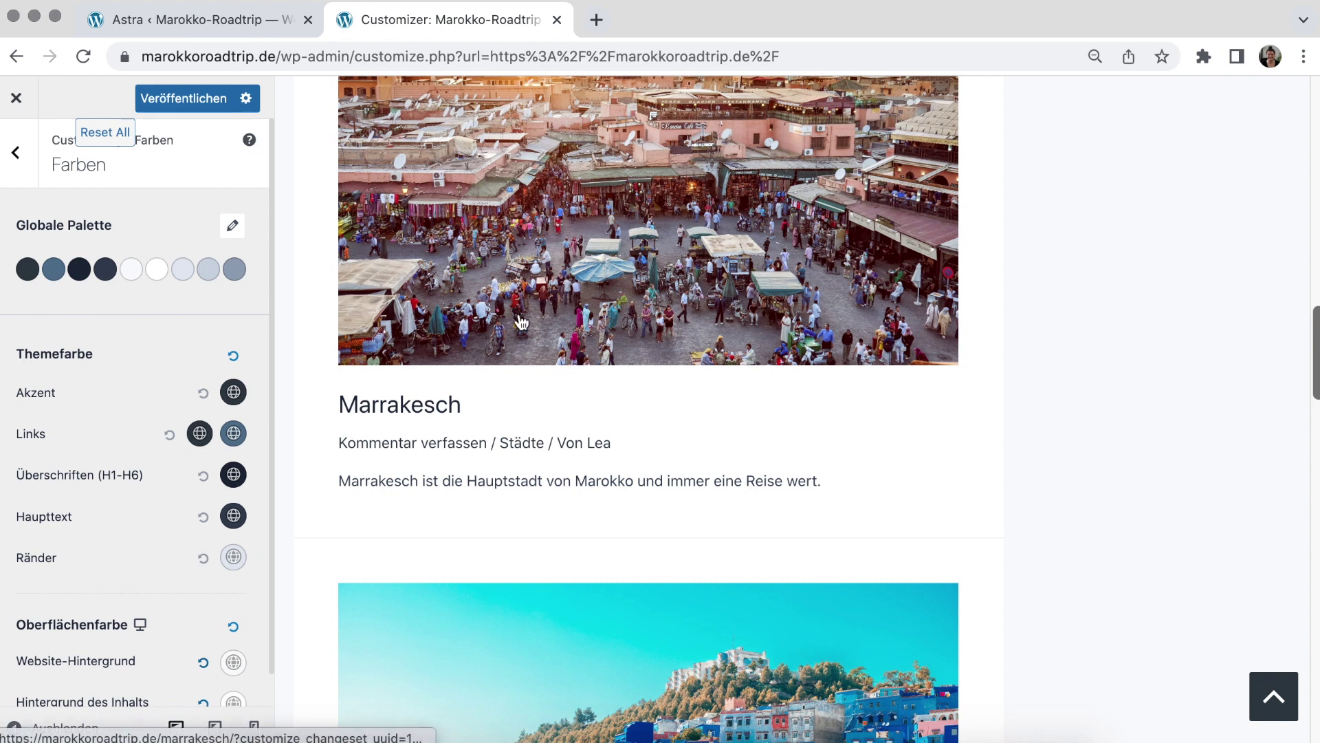
scroll(547, 326, "down", 10)
scroll(546, 326, "up", 15)
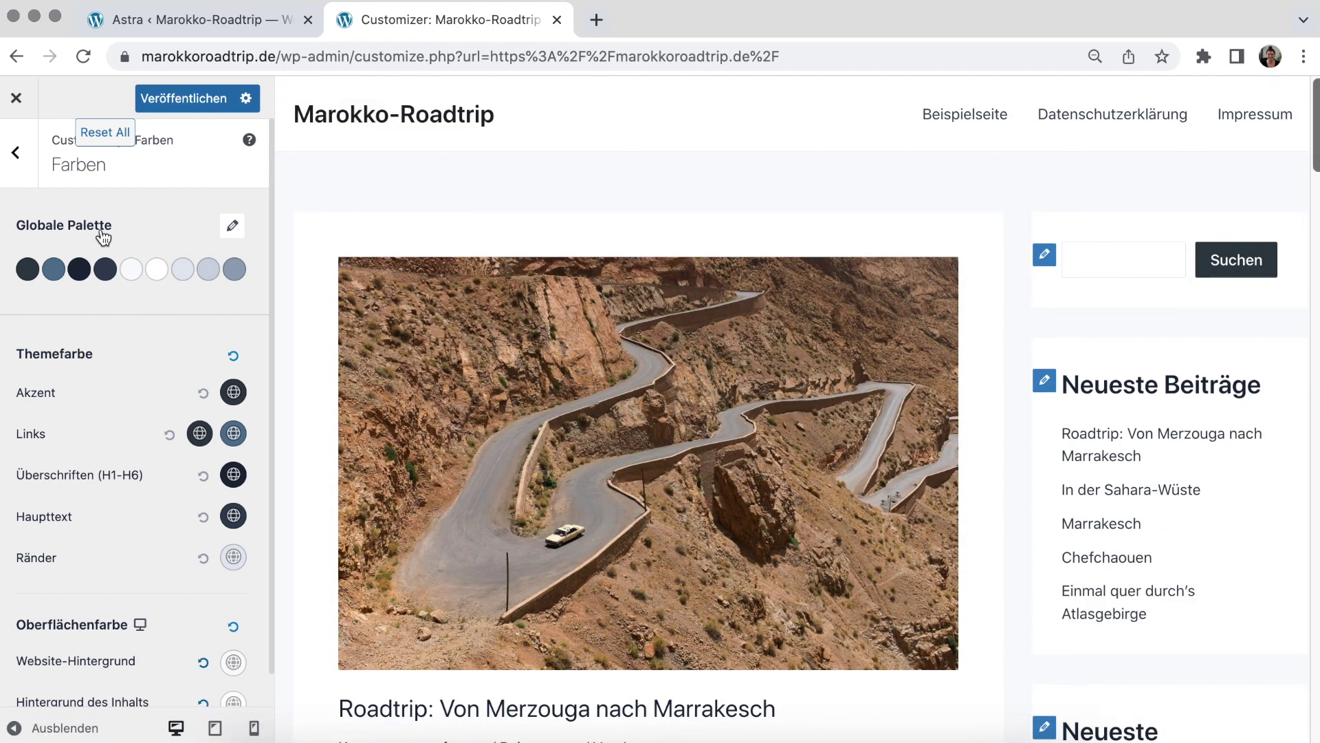
Set the font family of the global base font to Montserrat in the typography settings
left_click(27, 155)
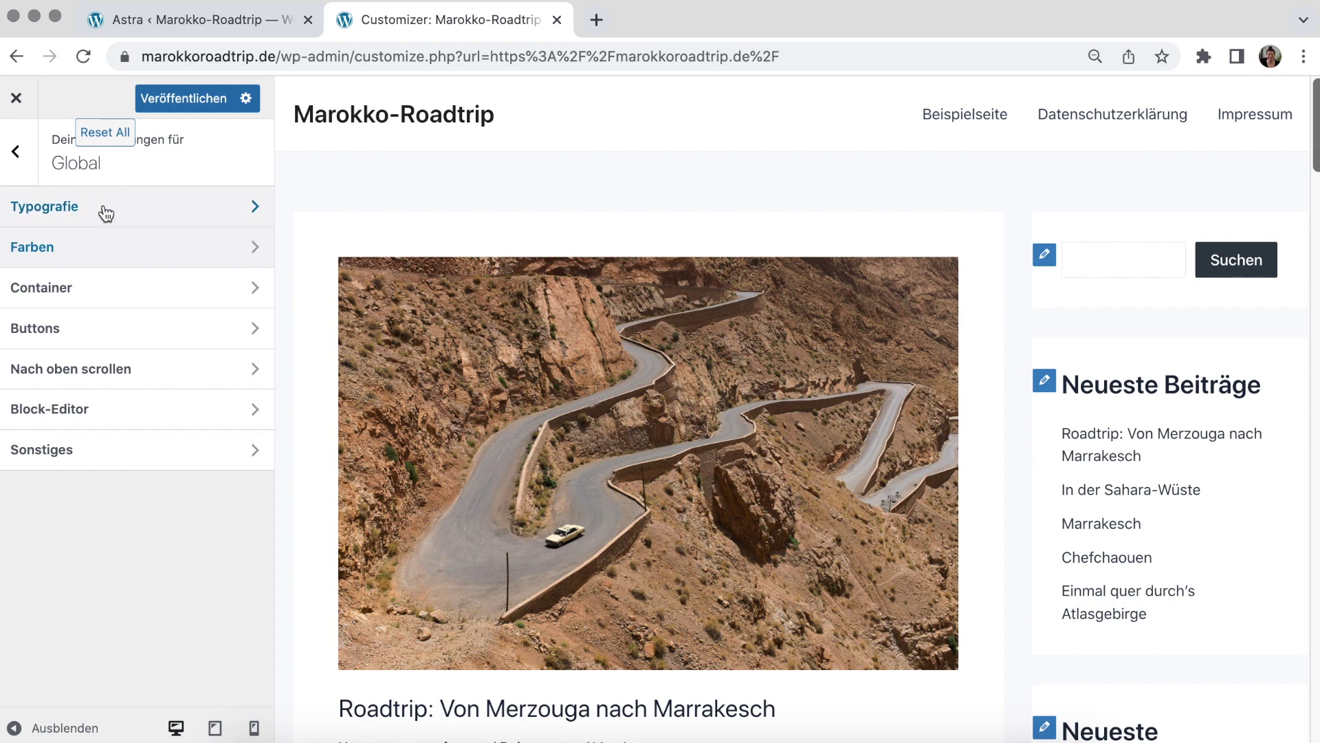
left_click(80, 208)
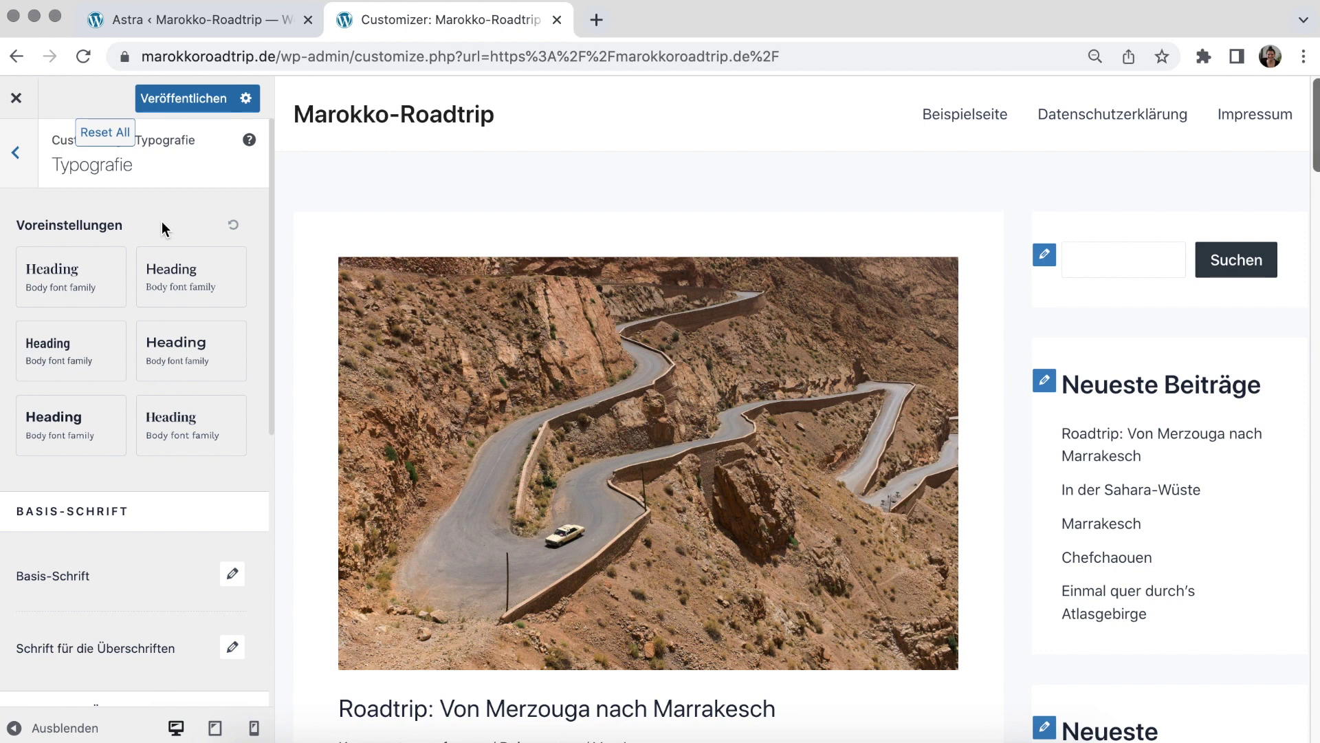
scroll(170, 330, "down", 5)
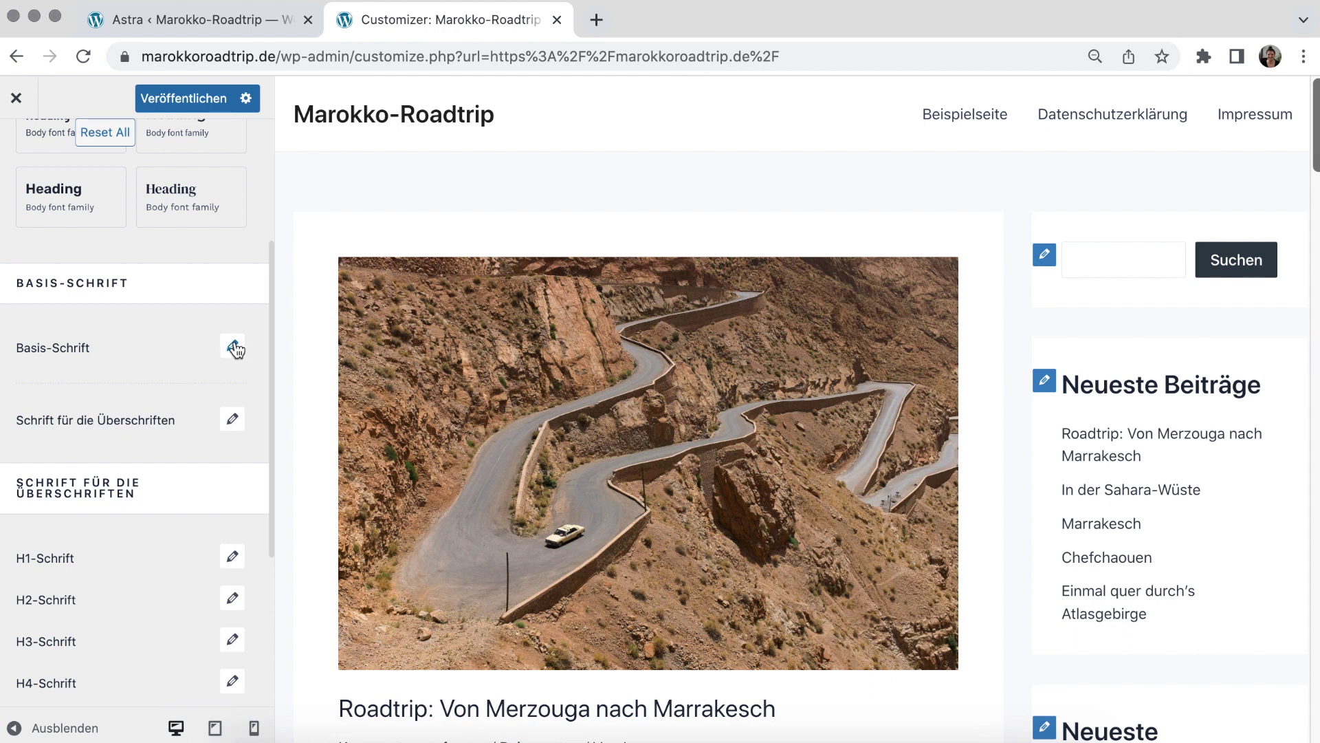
scroll(192, 367, "down", 1)
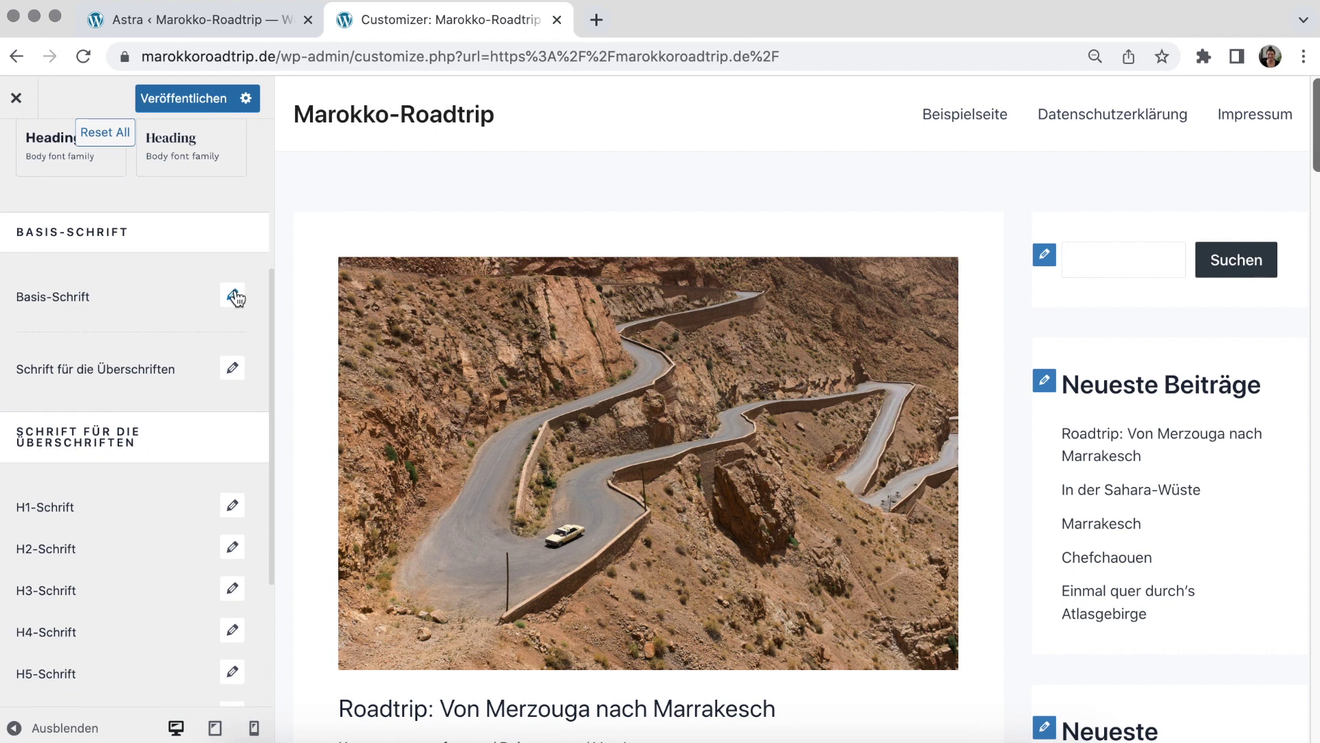
left_click(233, 294)
left_click(132, 387)
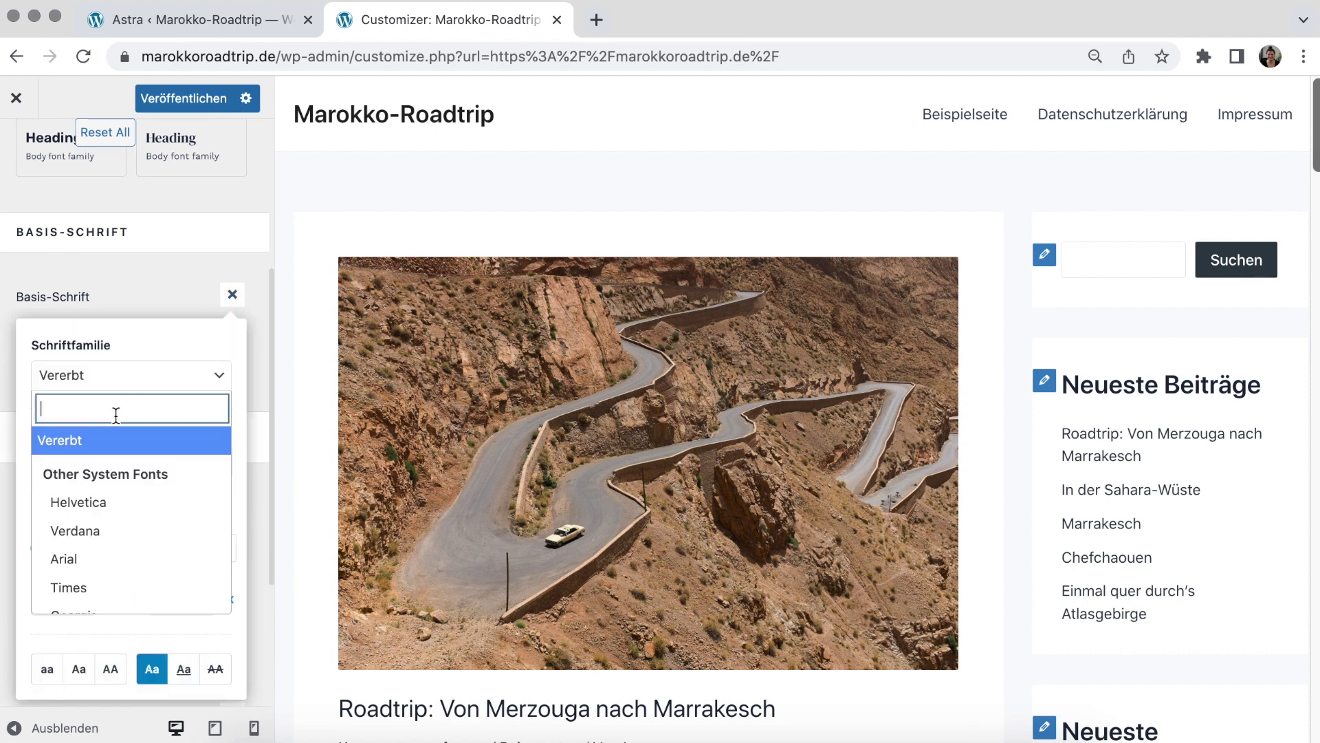
type("monts")
left_click(119, 474)
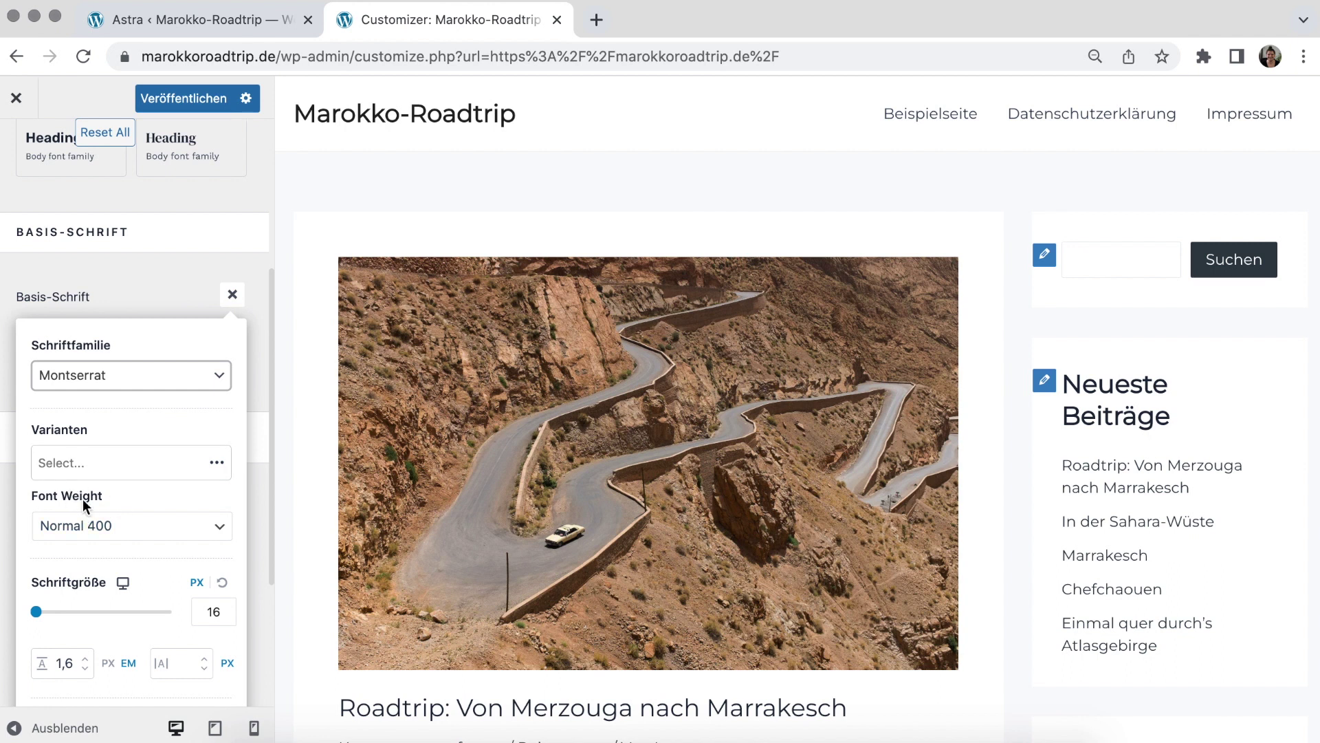
Set the base font size to 17 px and check the body text in the preview
scroll(83, 498, "down", 2)
left_click_drag(210, 543, 223, 544)
type("7")
scroll(419, 483, "down", 3)
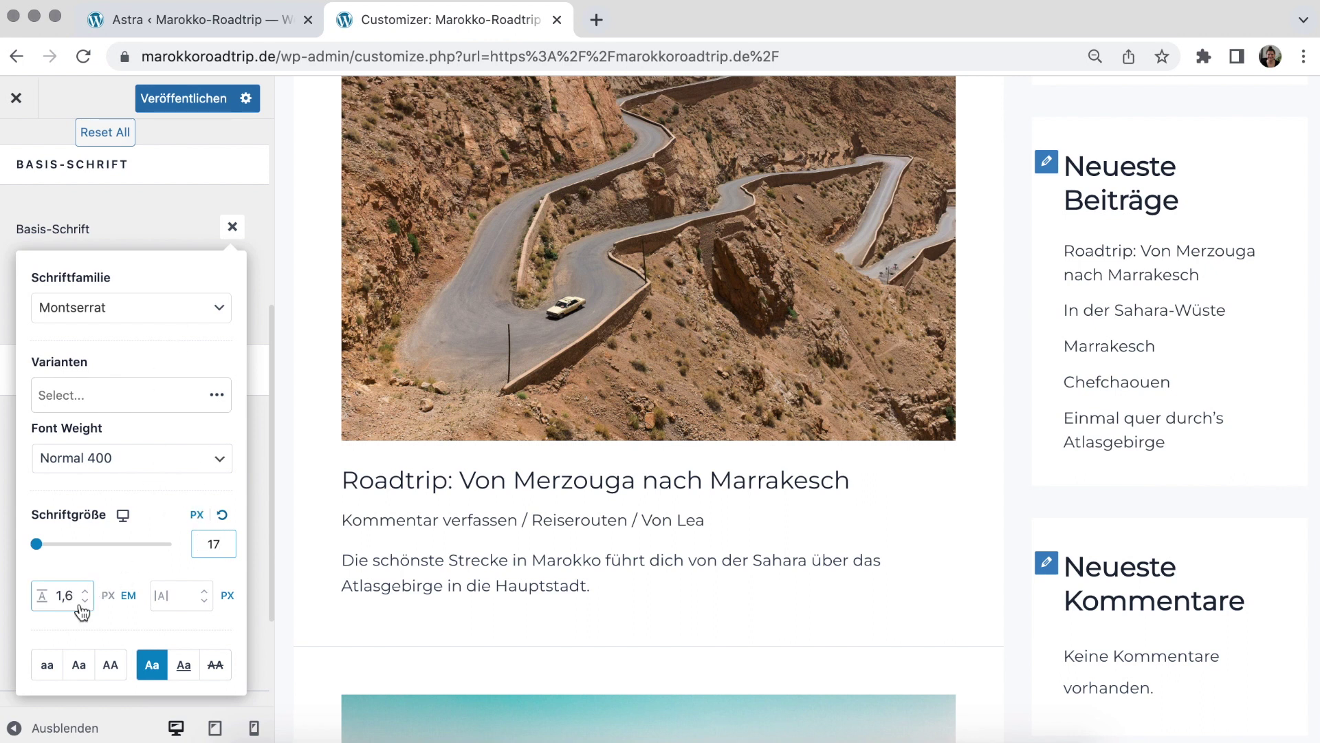
Try the capitalized and all-uppercase text transforms on the base font, undo them and close its settings
left_click(79, 664)
left_click(110, 667)
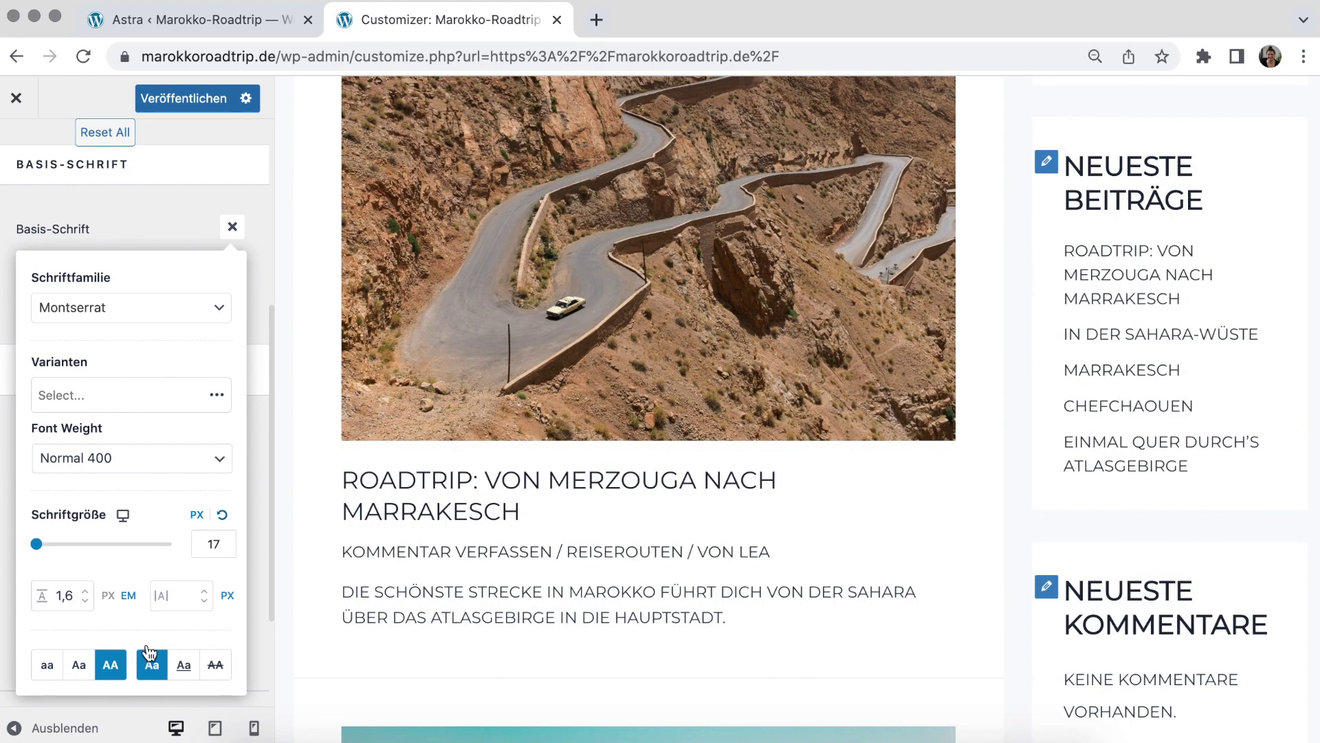
left_click(113, 662)
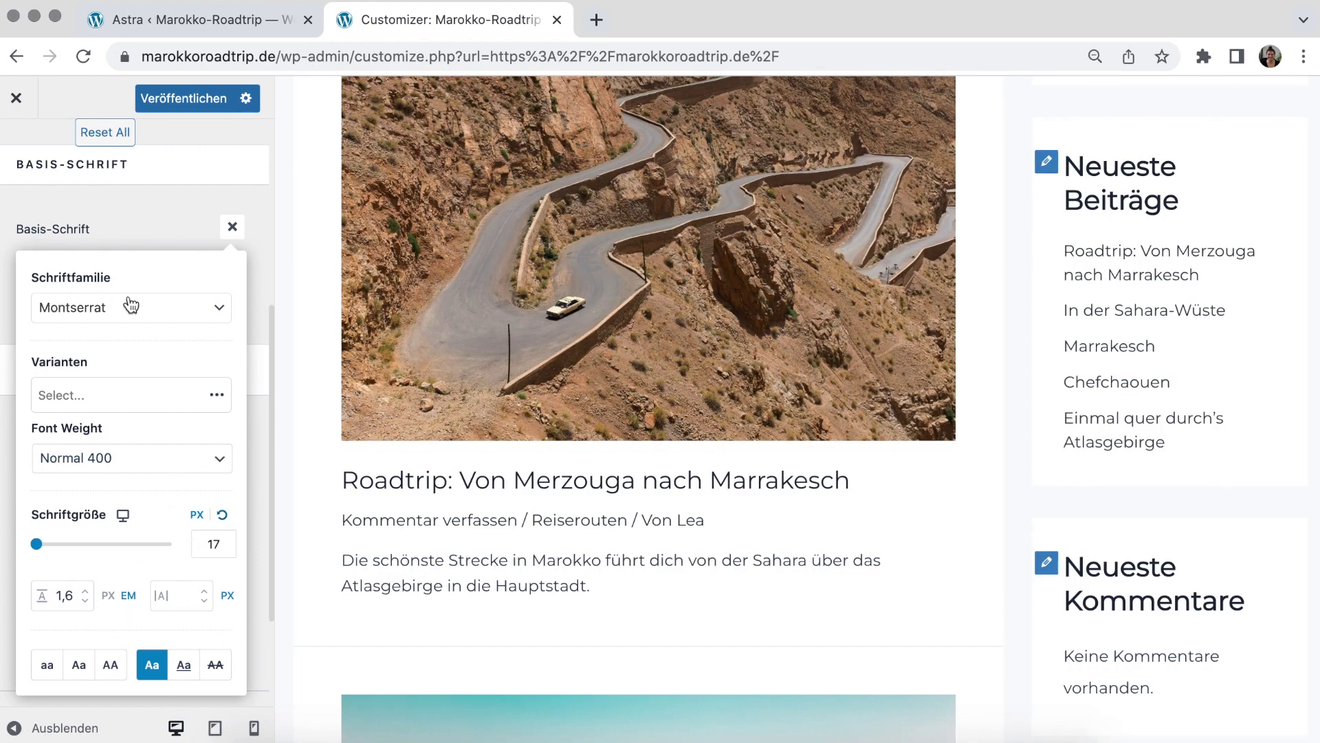
left_click(69, 594)
left_click(177, 226)
Set the global heading font to Lora with the weight Medium 500
scroll(177, 225, "up", 1)
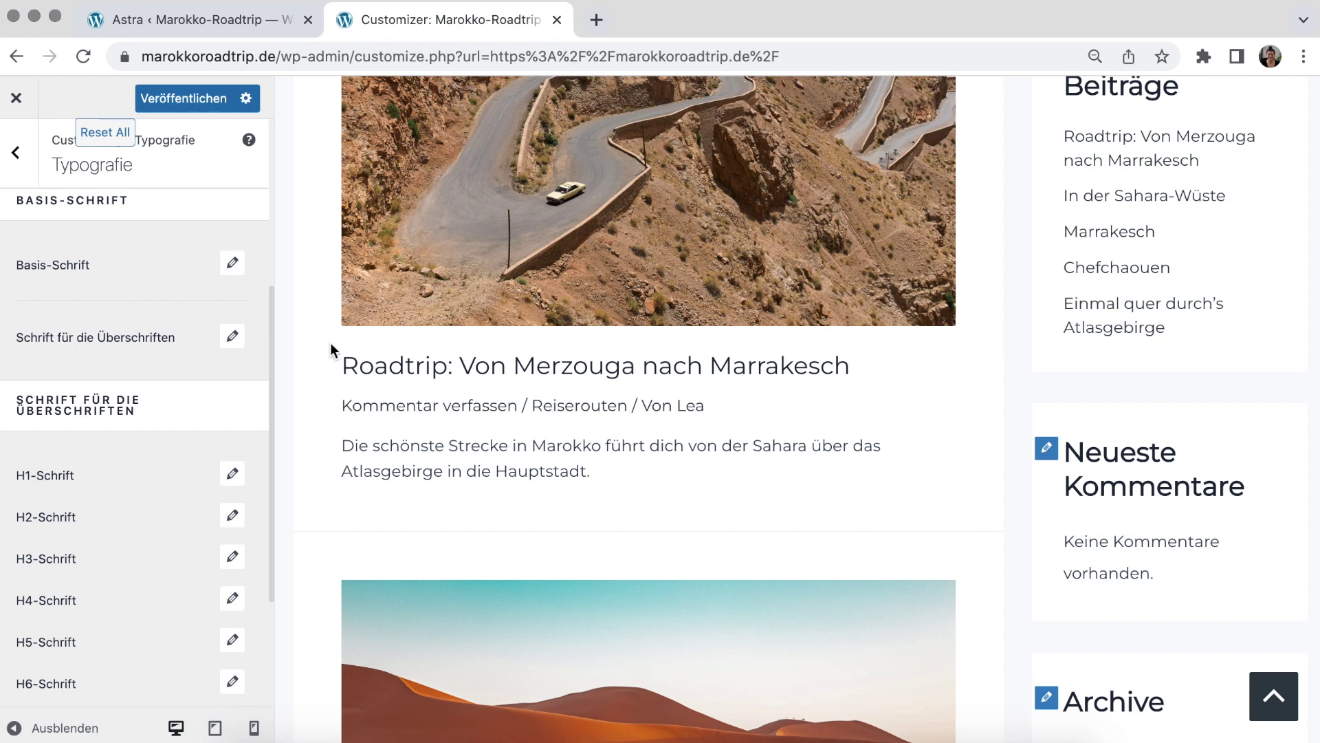
scroll(156, 346, "down", 1)
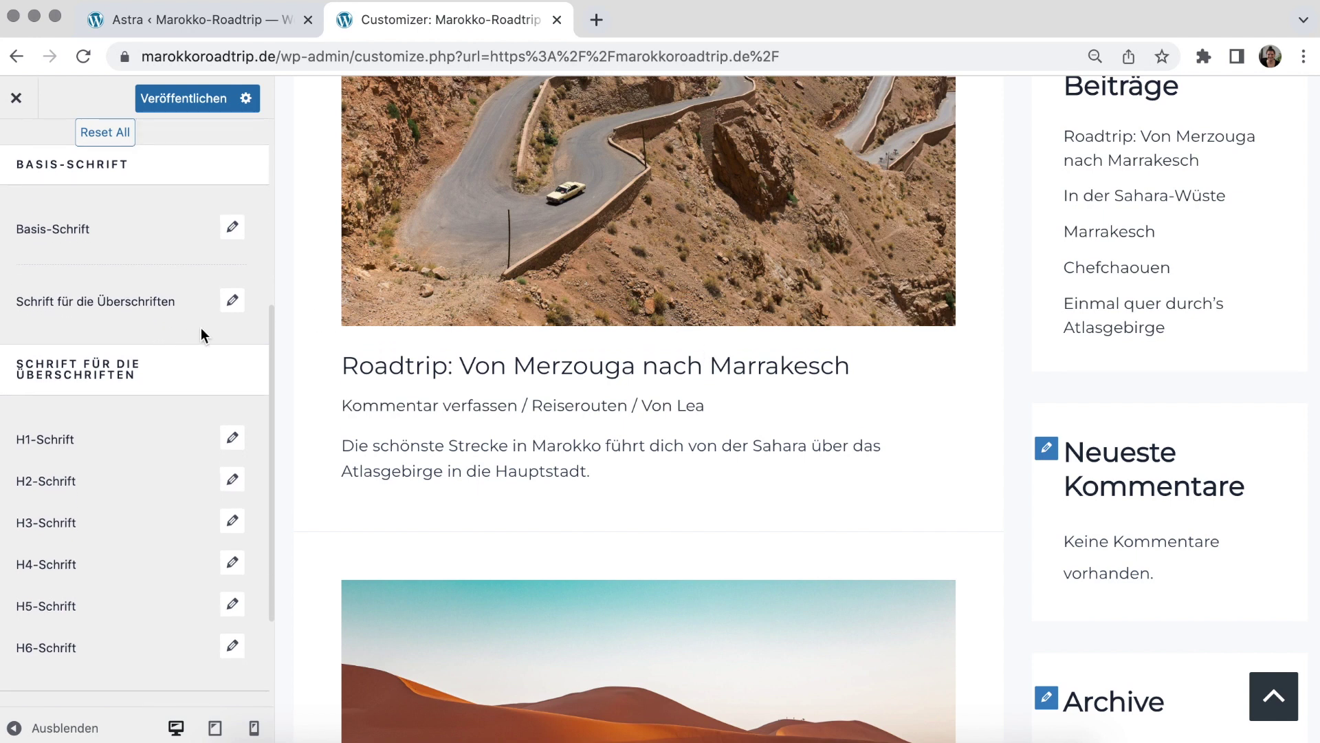
left_click(233, 302)
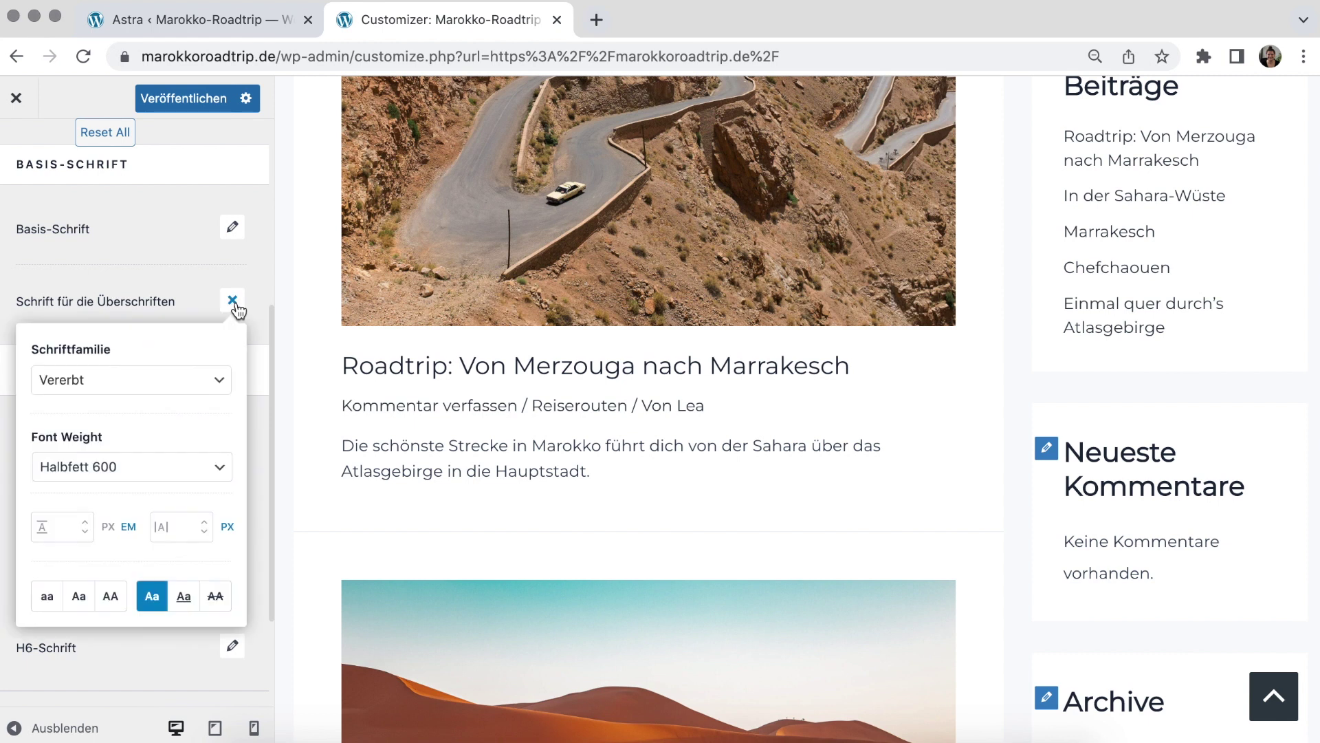
left_click(130, 382)
type("lora")
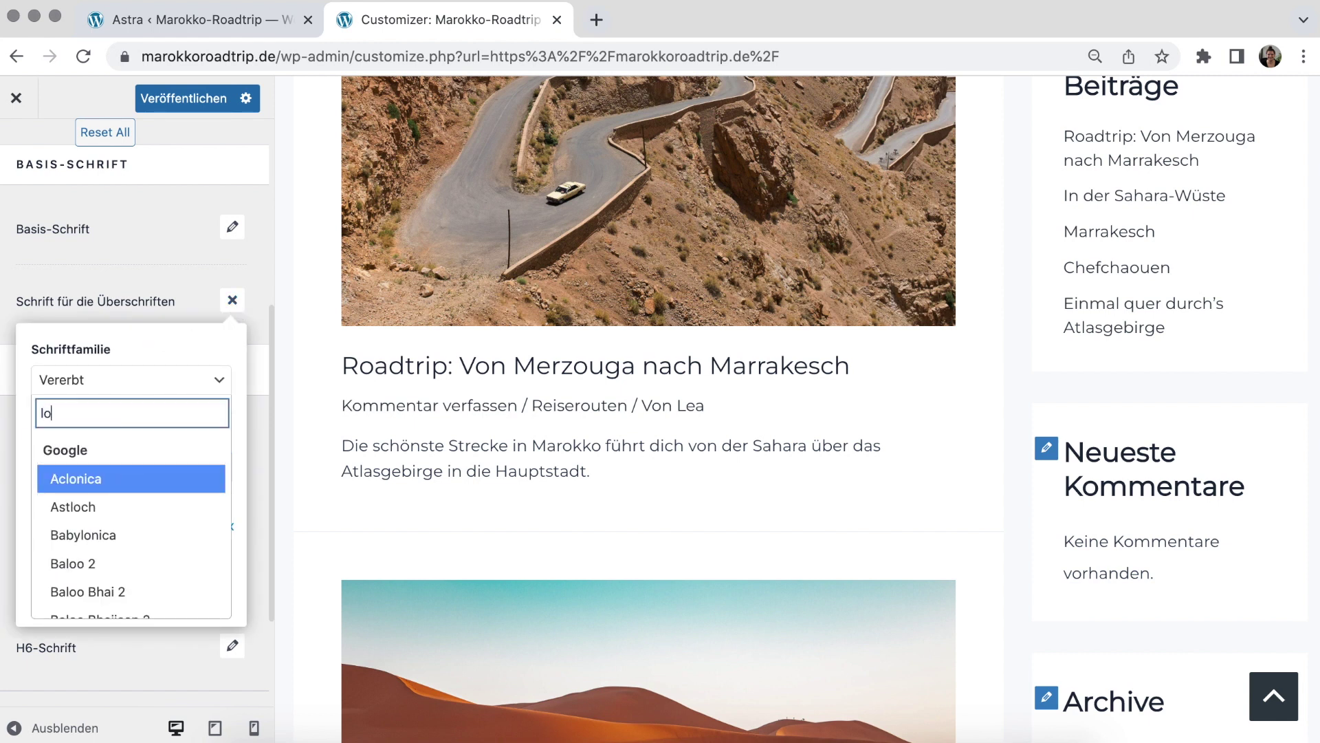
left_click(106, 506)
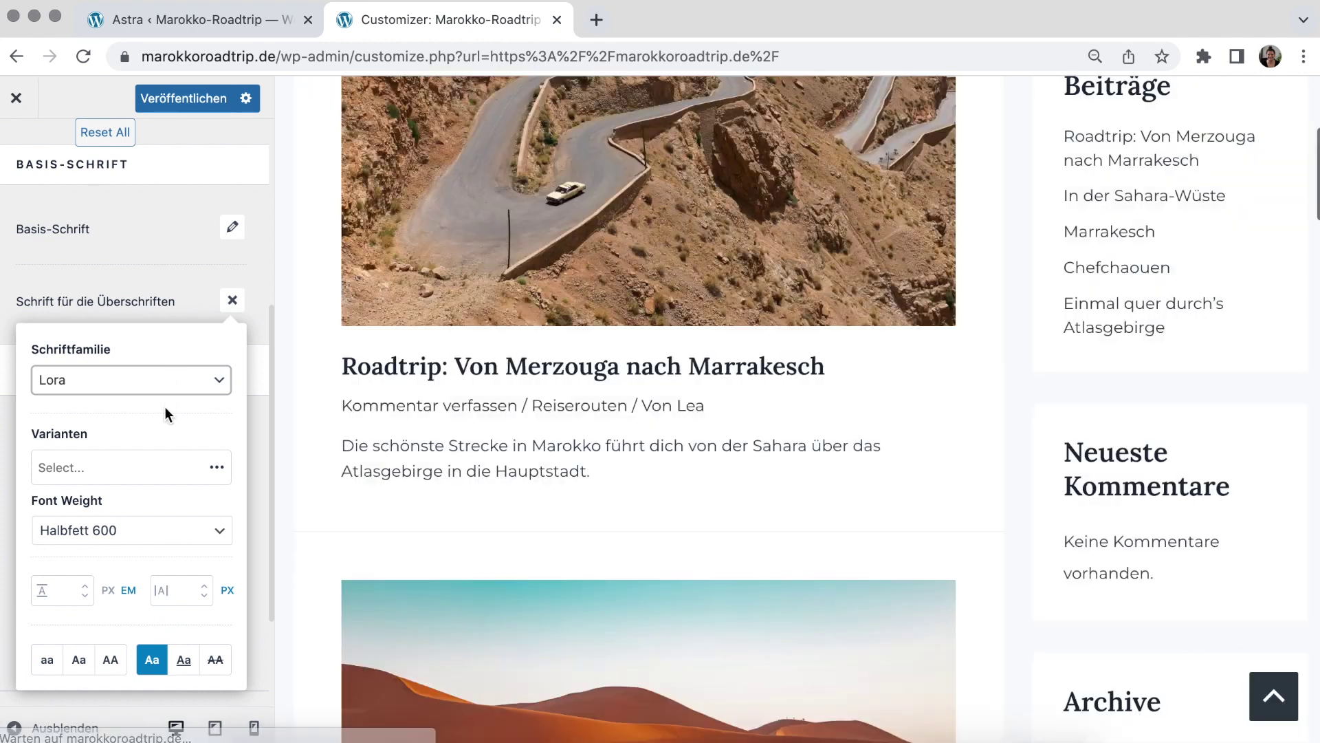
left_click(116, 528)
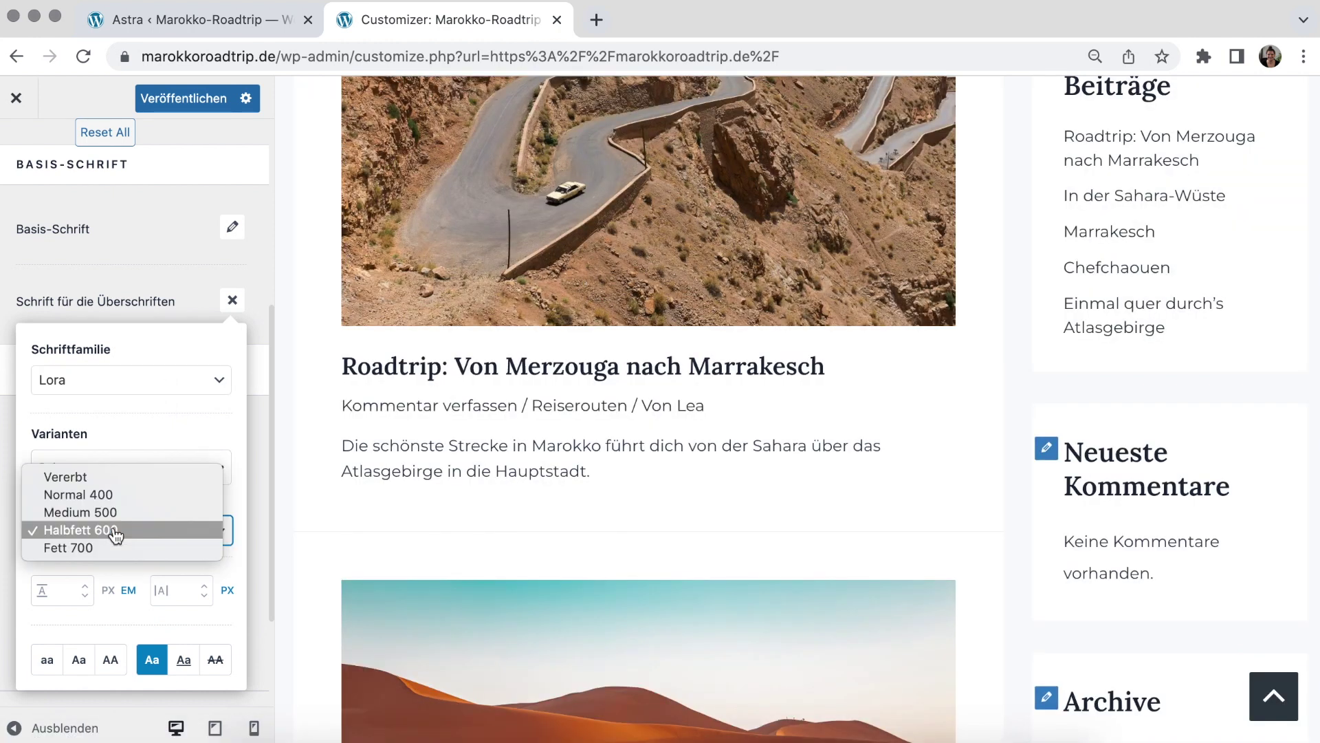
left_click(107, 513)
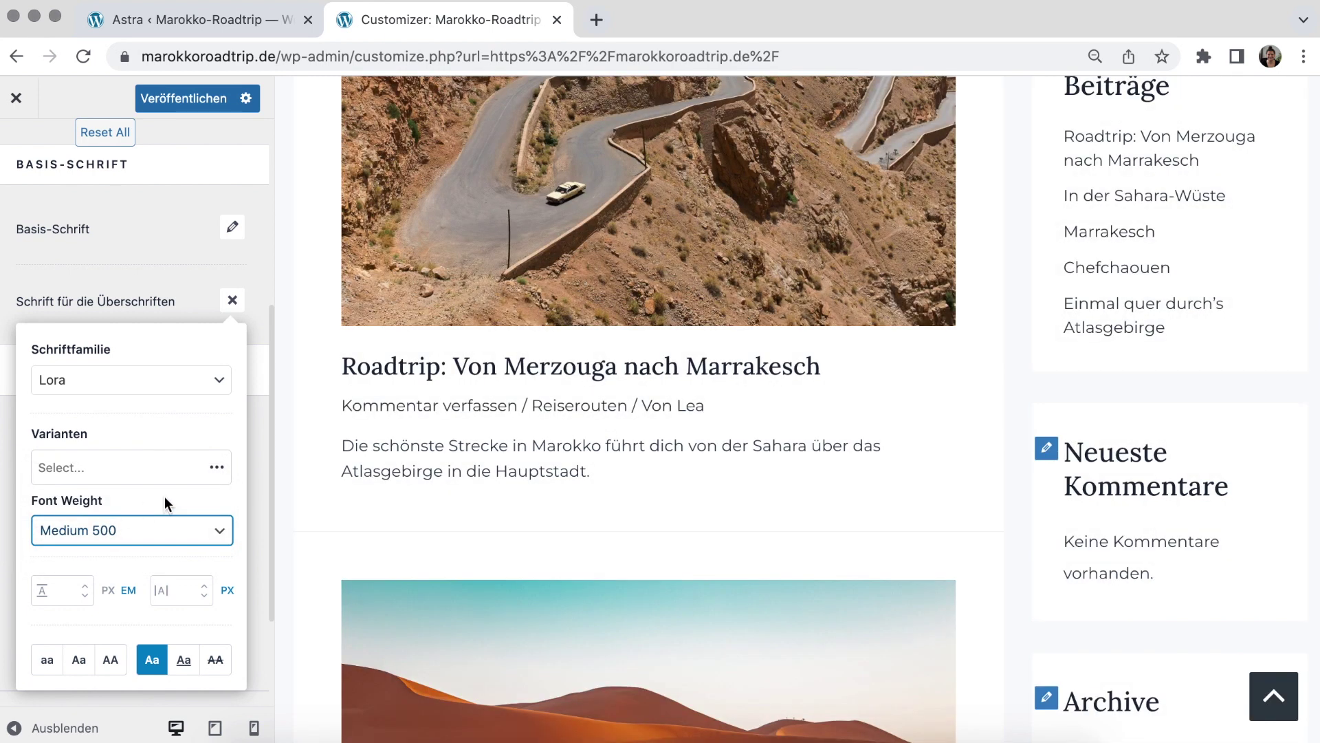
left_click(191, 298)
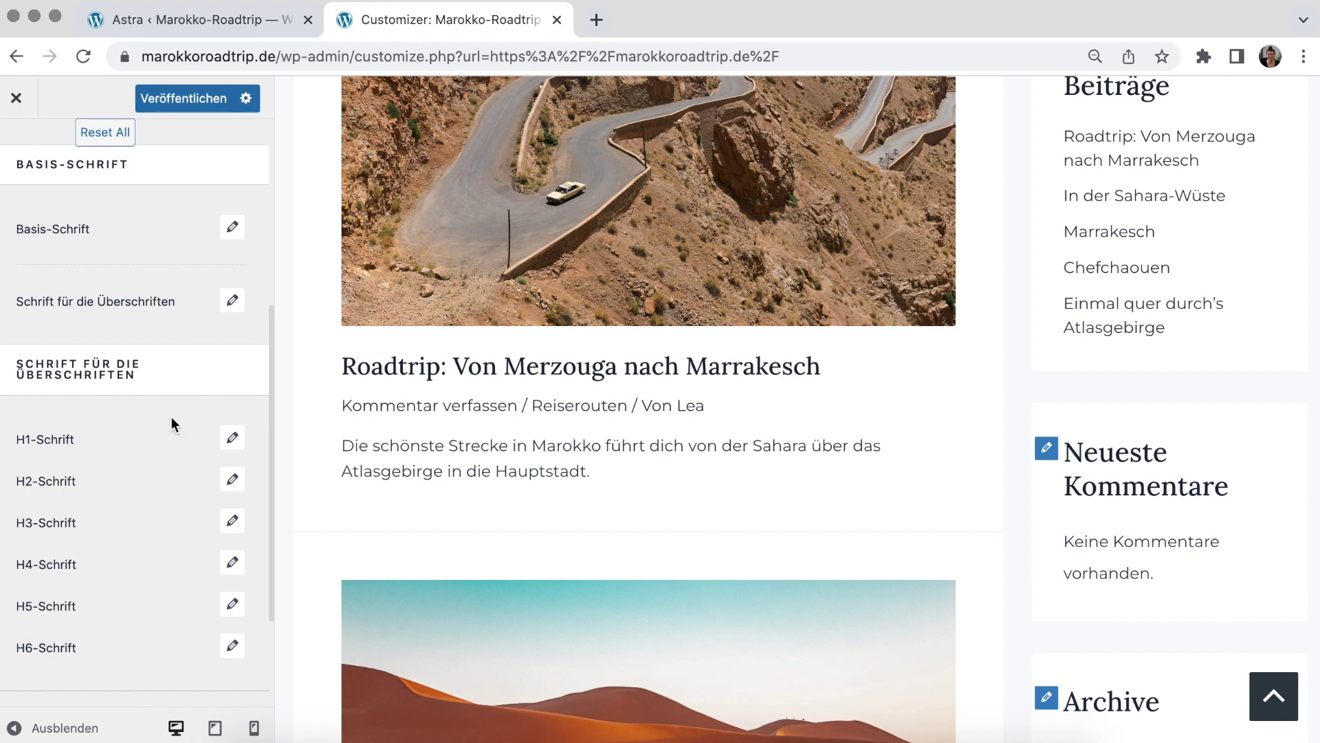
Open the post "Roadtrip: Von Merzouga nach Marrakesch" in the preview and review its heading and text fonts
scroll(170, 430, "down", 2)
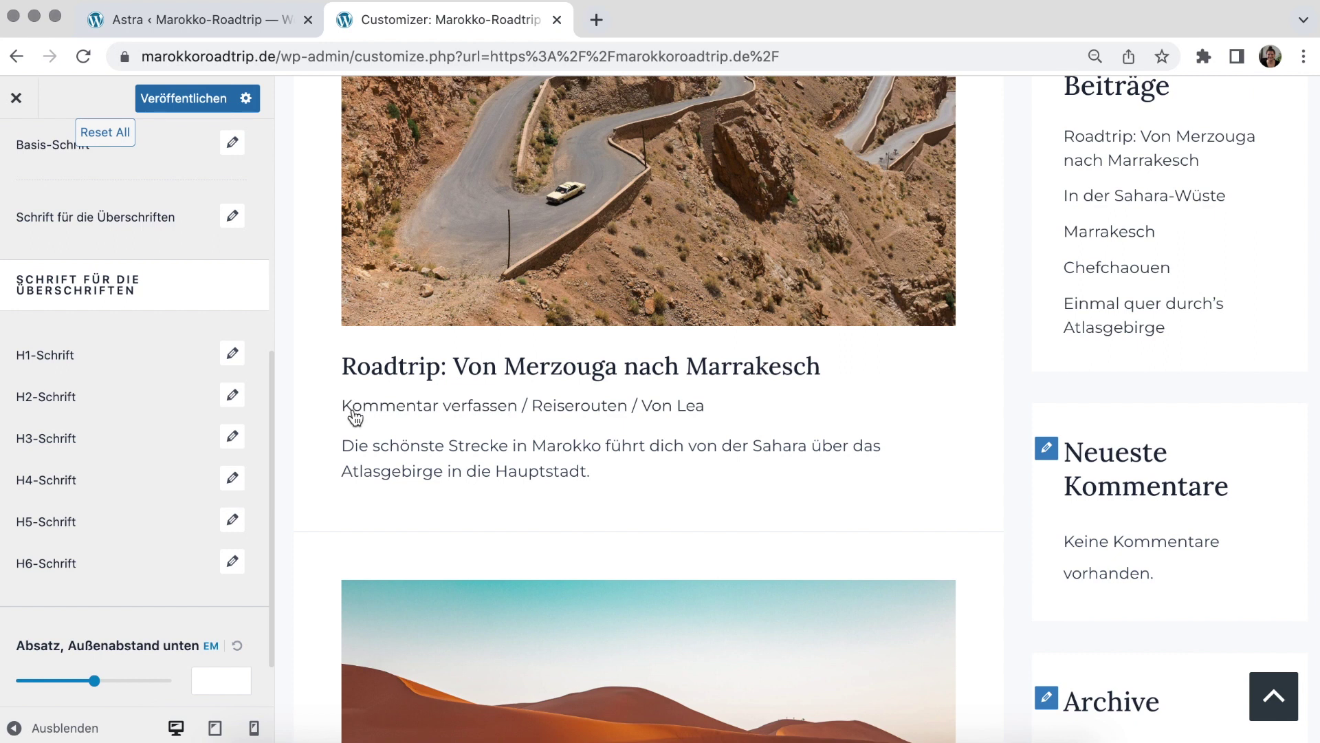
left_click(517, 375)
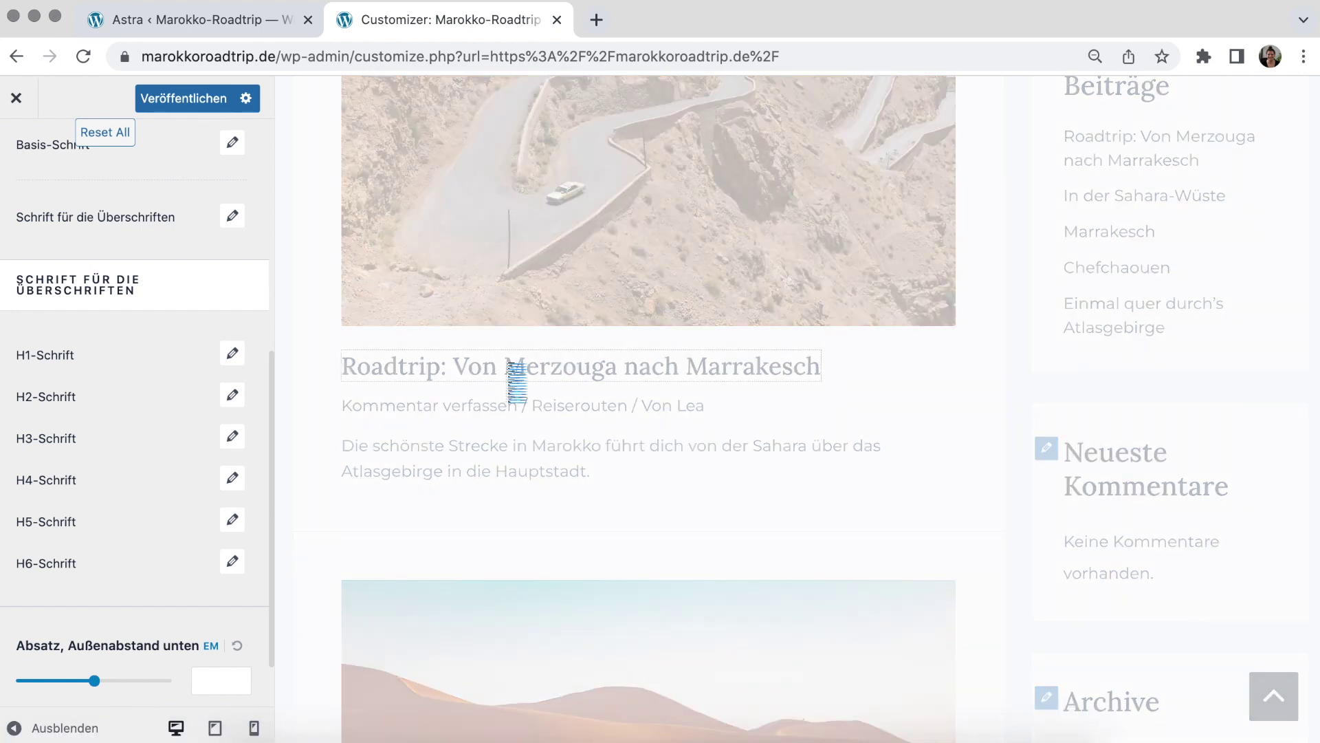
scroll(512, 370, "down", 1)
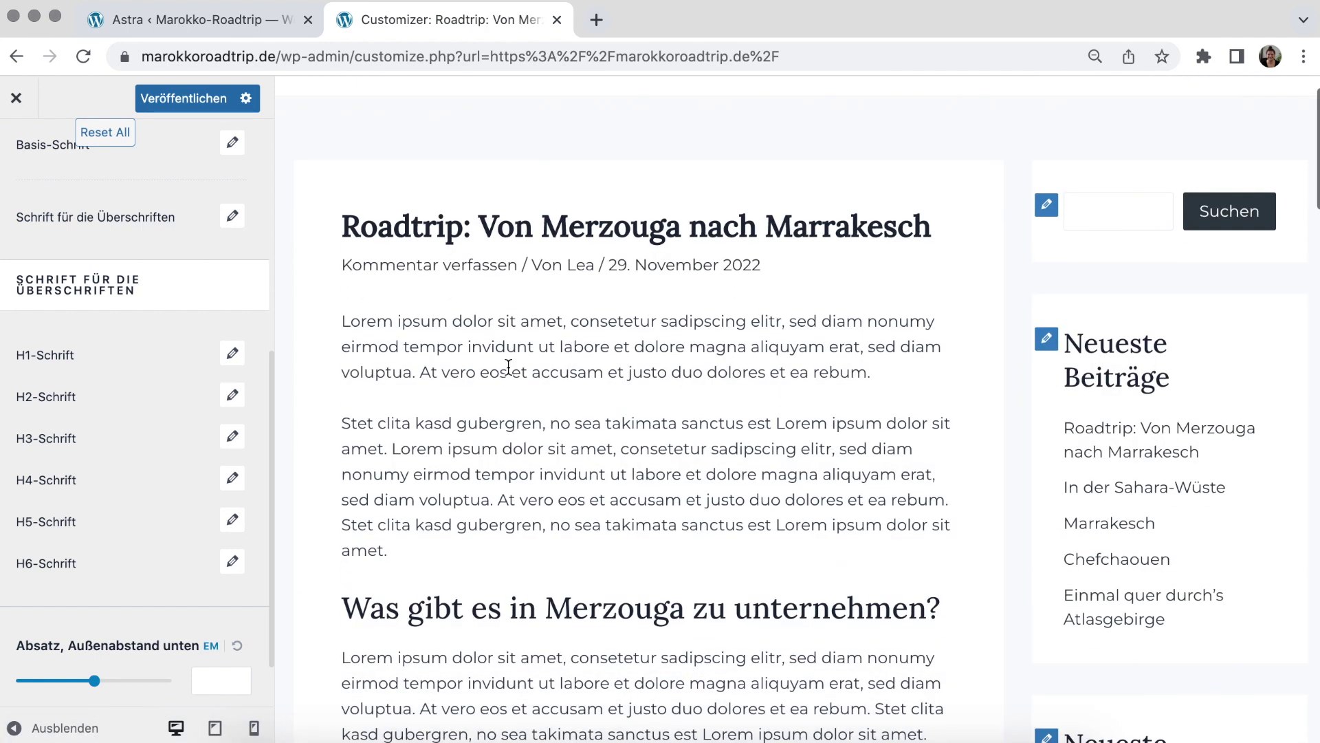
scroll(508, 366, "down", 15)
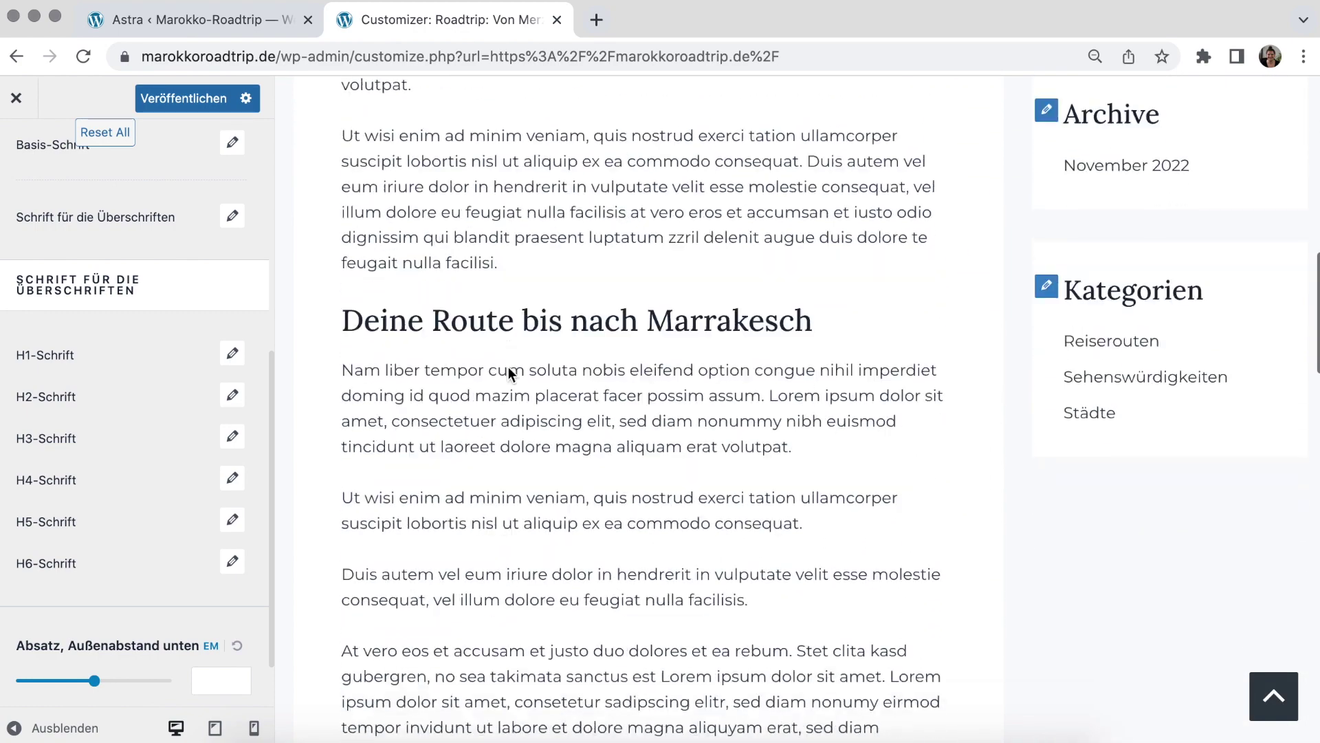
scroll(509, 366, "down", 5)
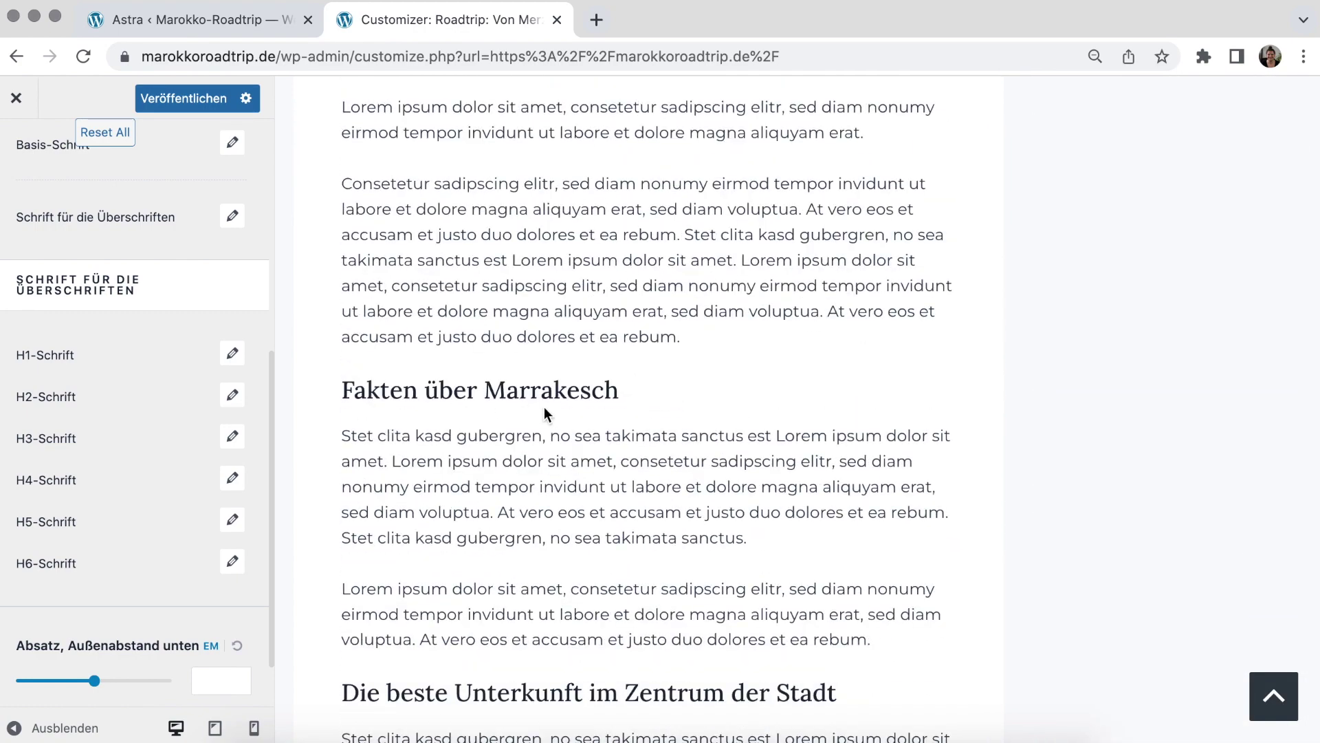
scroll(543, 413, "down", 8)
scroll(545, 407, "up", 20)
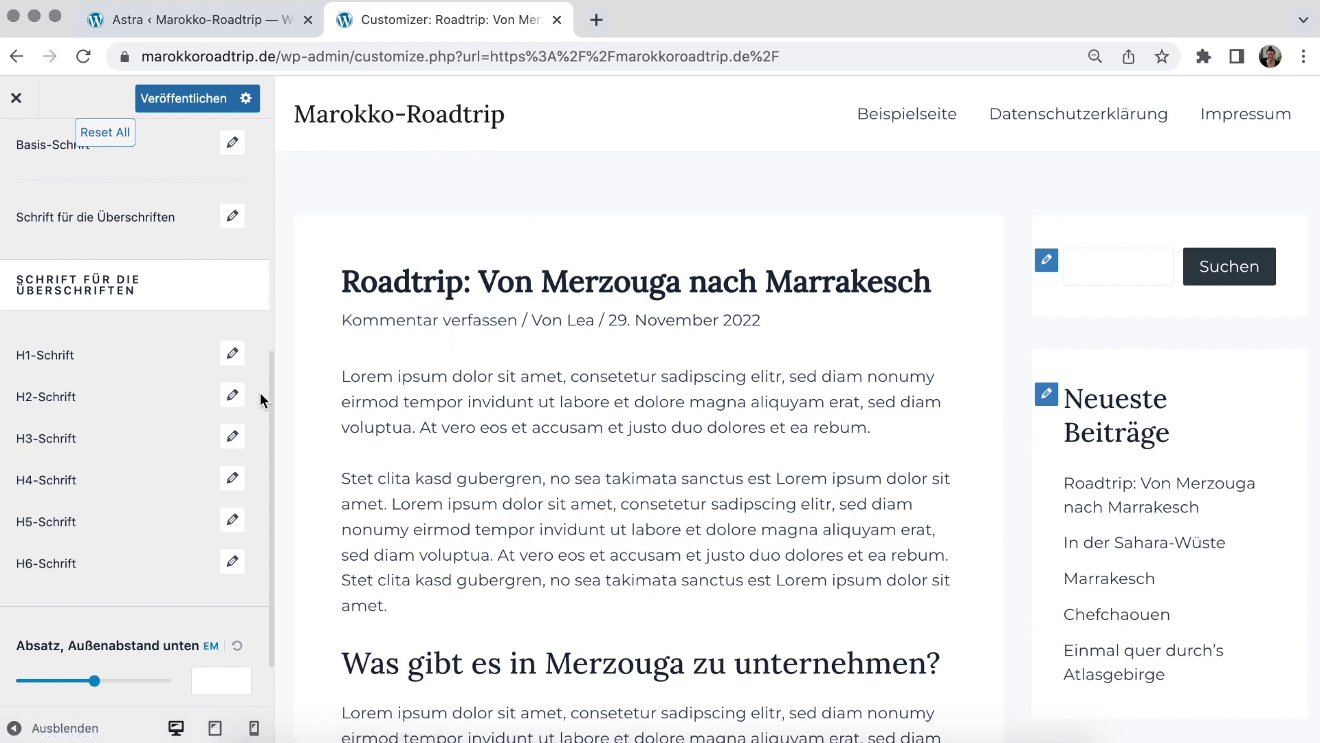
Set the H1 font to all uppercase without underline and its letter spacing to 3 px
left_click(232, 356)
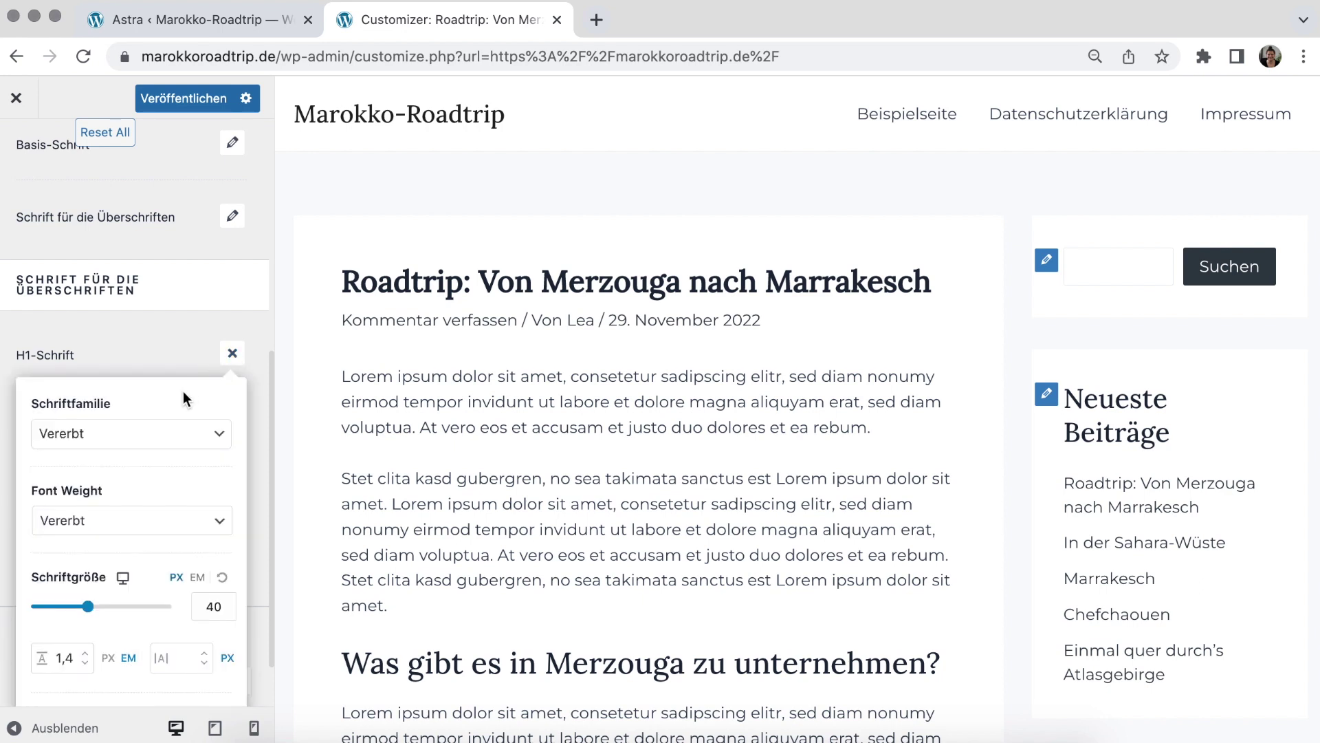
scroll(183, 395, "down", 2)
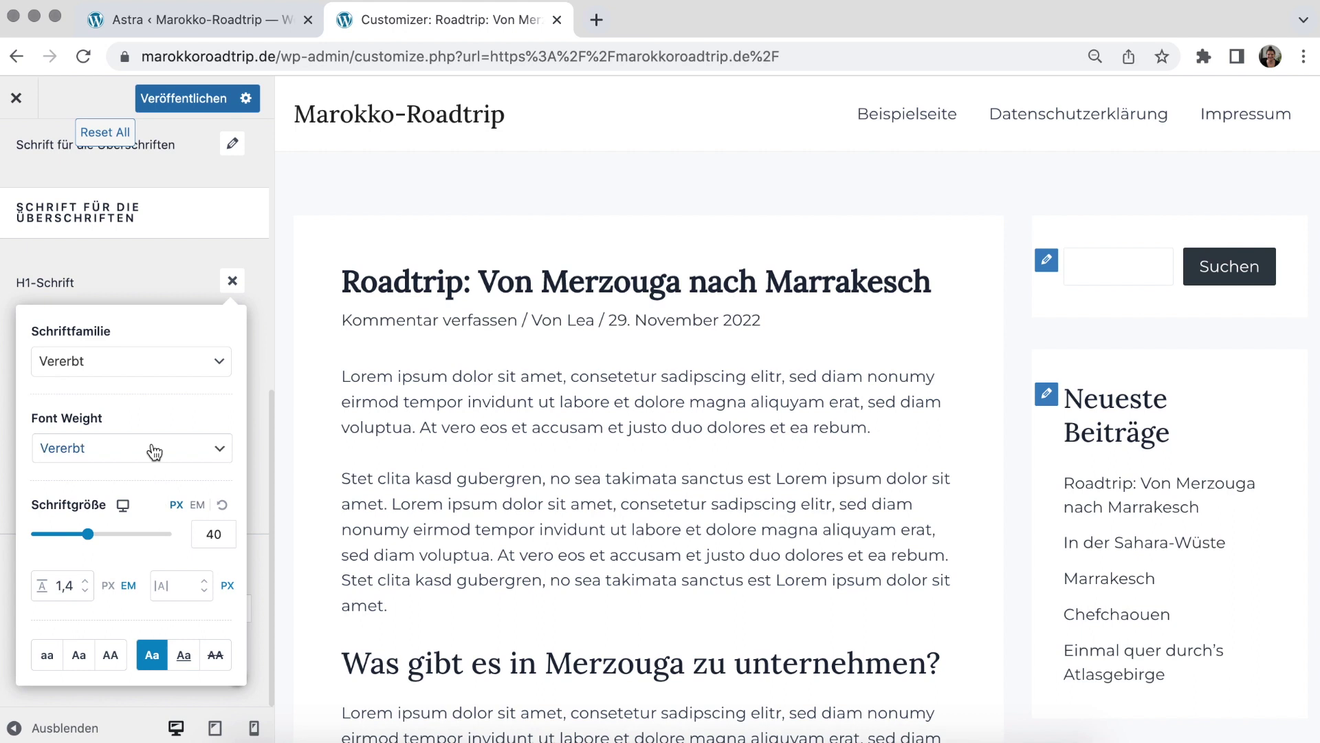
left_click(110, 657)
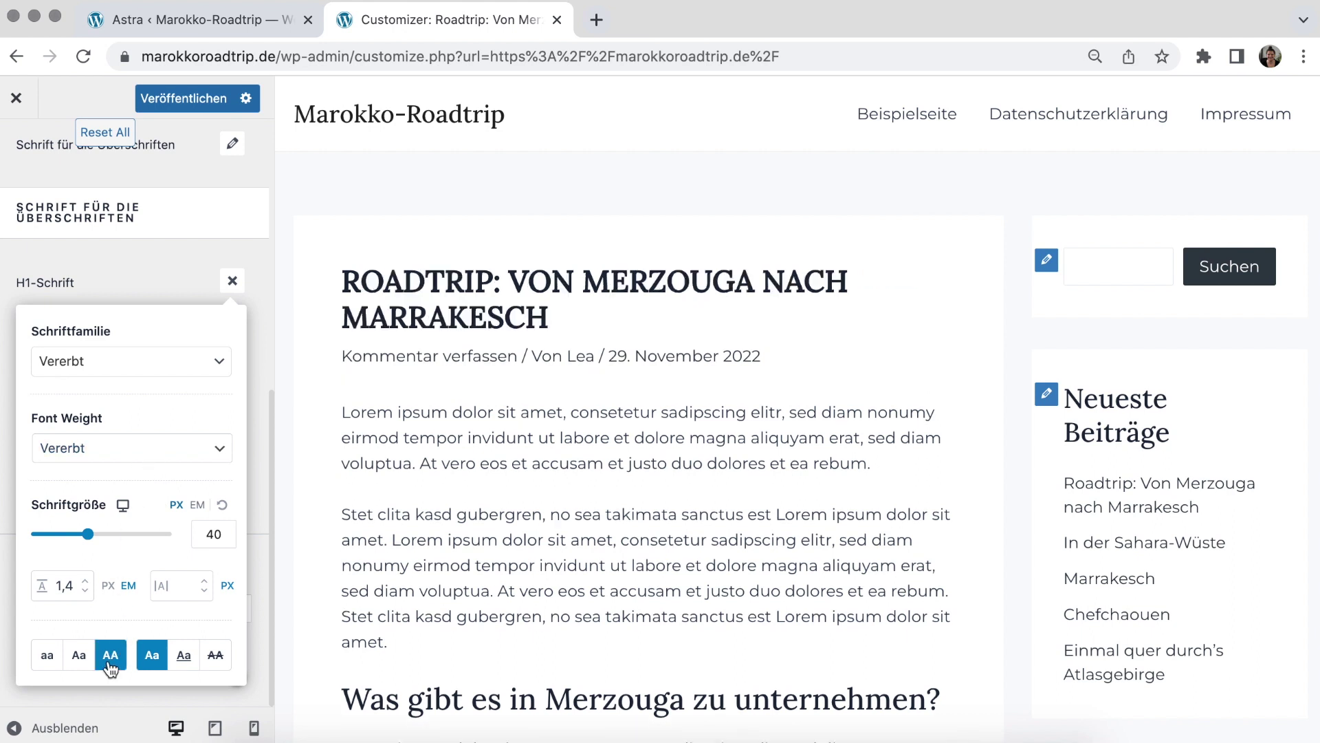
left_click(184, 656)
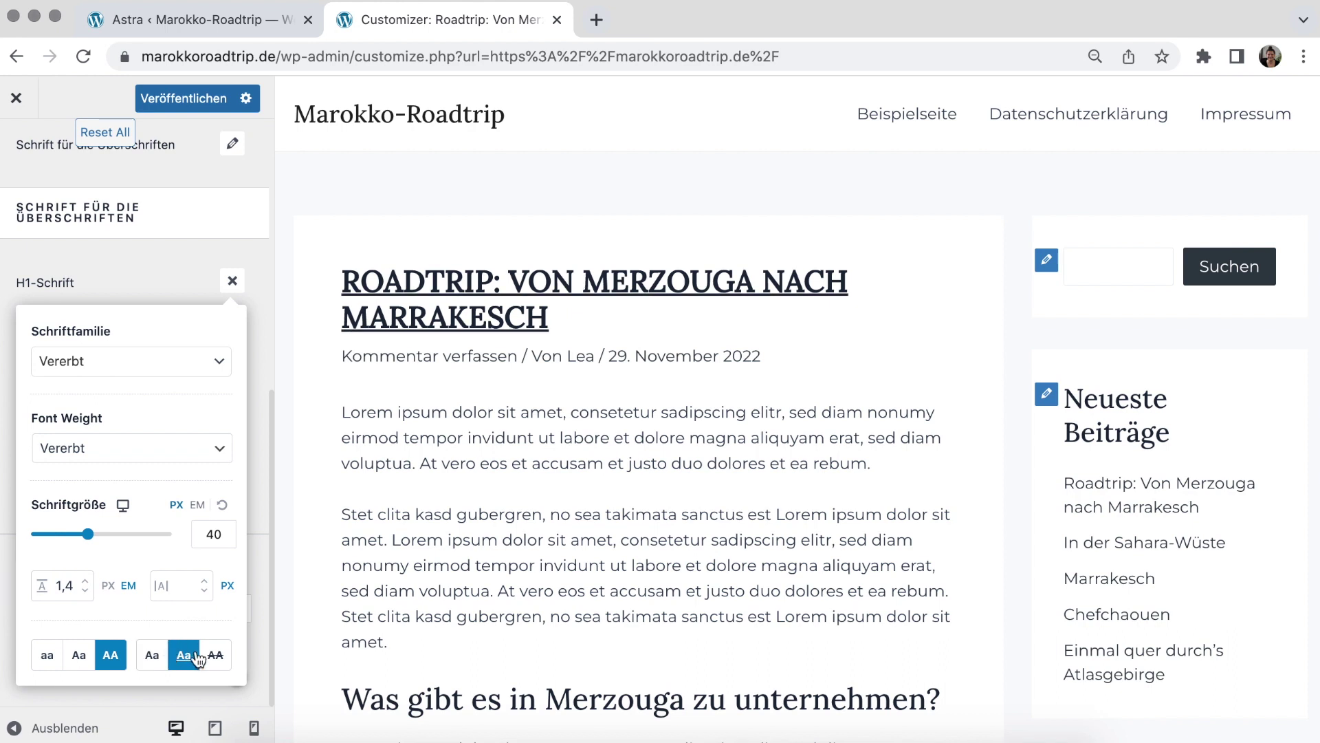
left_click(177, 593)
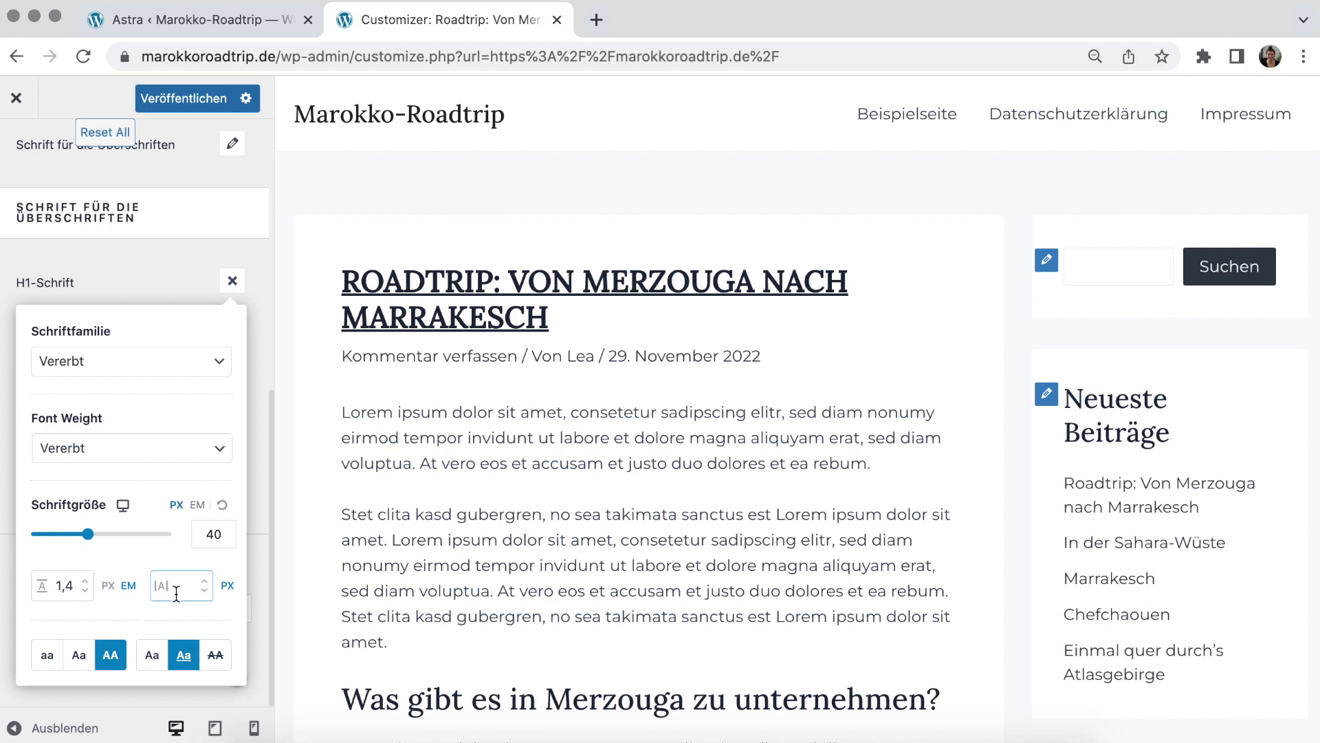
left_click(155, 658)
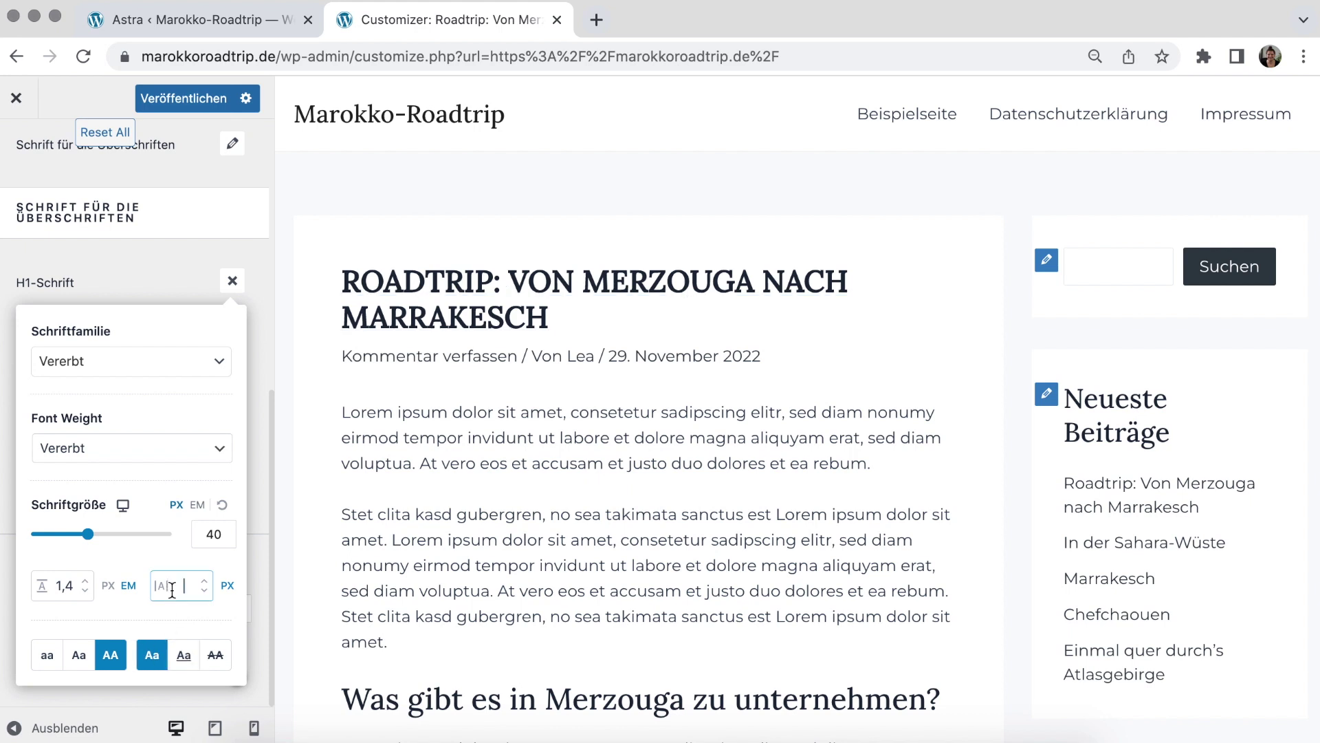
type("3")
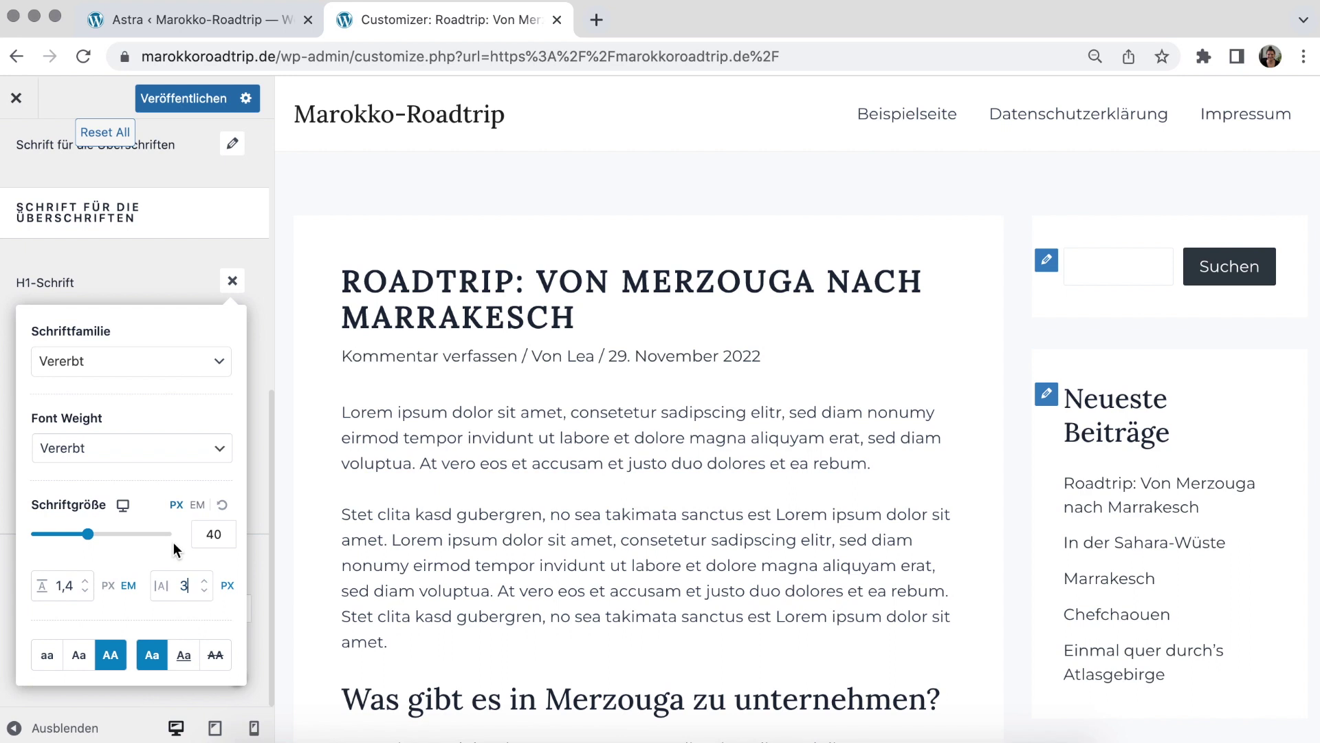
Review the H2 and H3 subheadings and the paragraph spacing in the post preview alongside the typography options
scroll(374, 354, "down", 4)
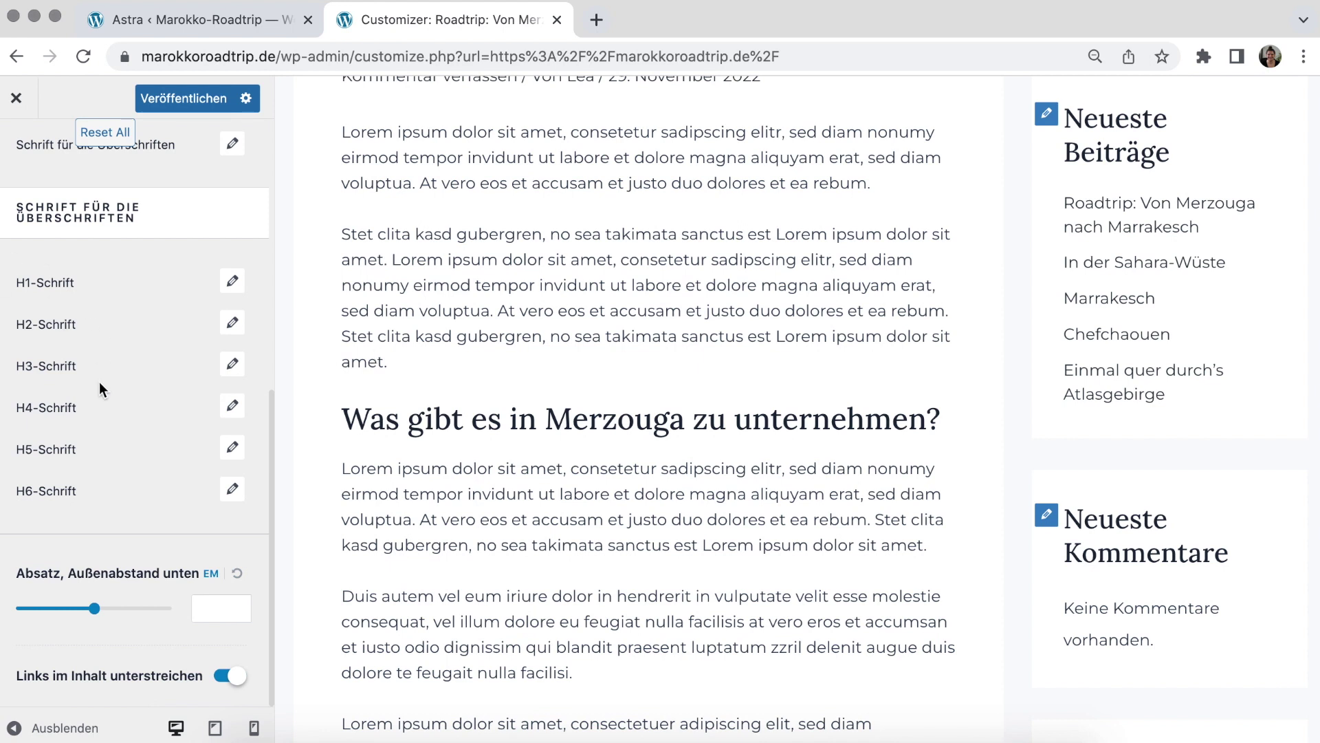
scroll(434, 382, "down", 2)
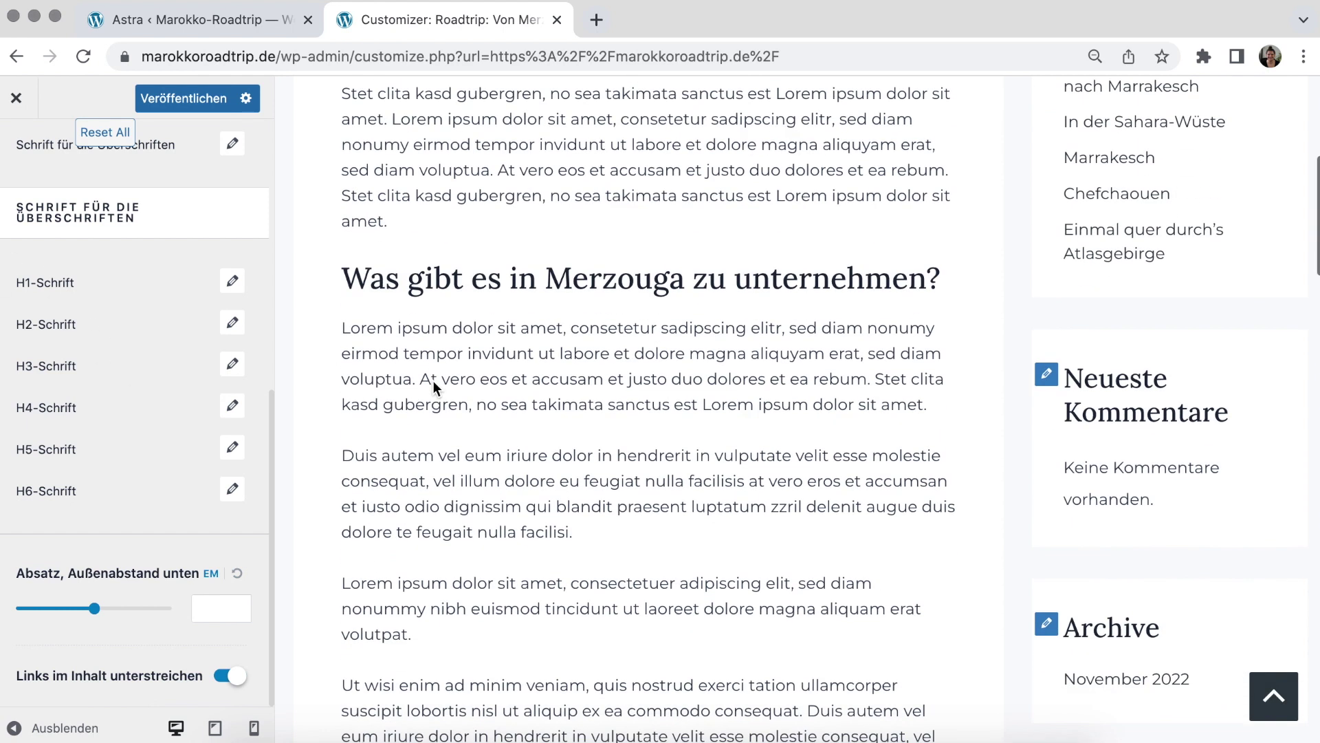
scroll(735, 268, "down", 10)
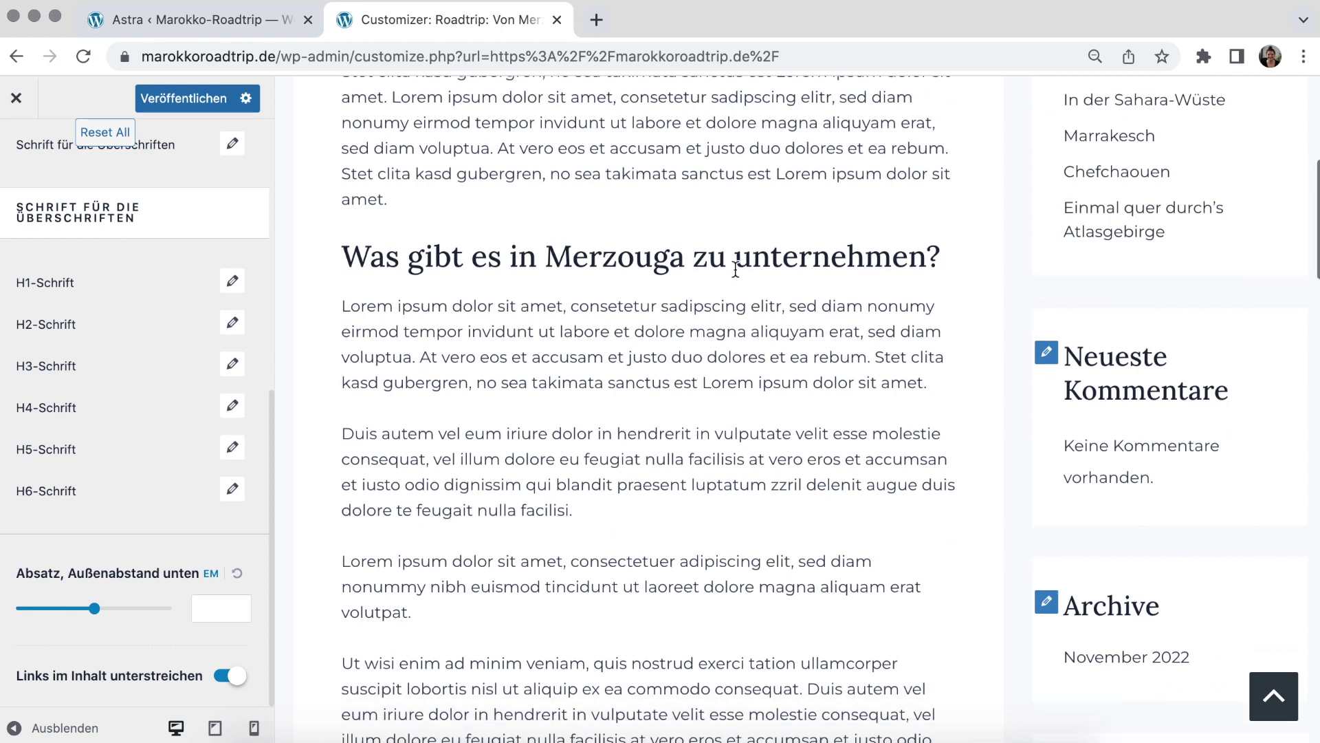
scroll(736, 269, "down", 1)
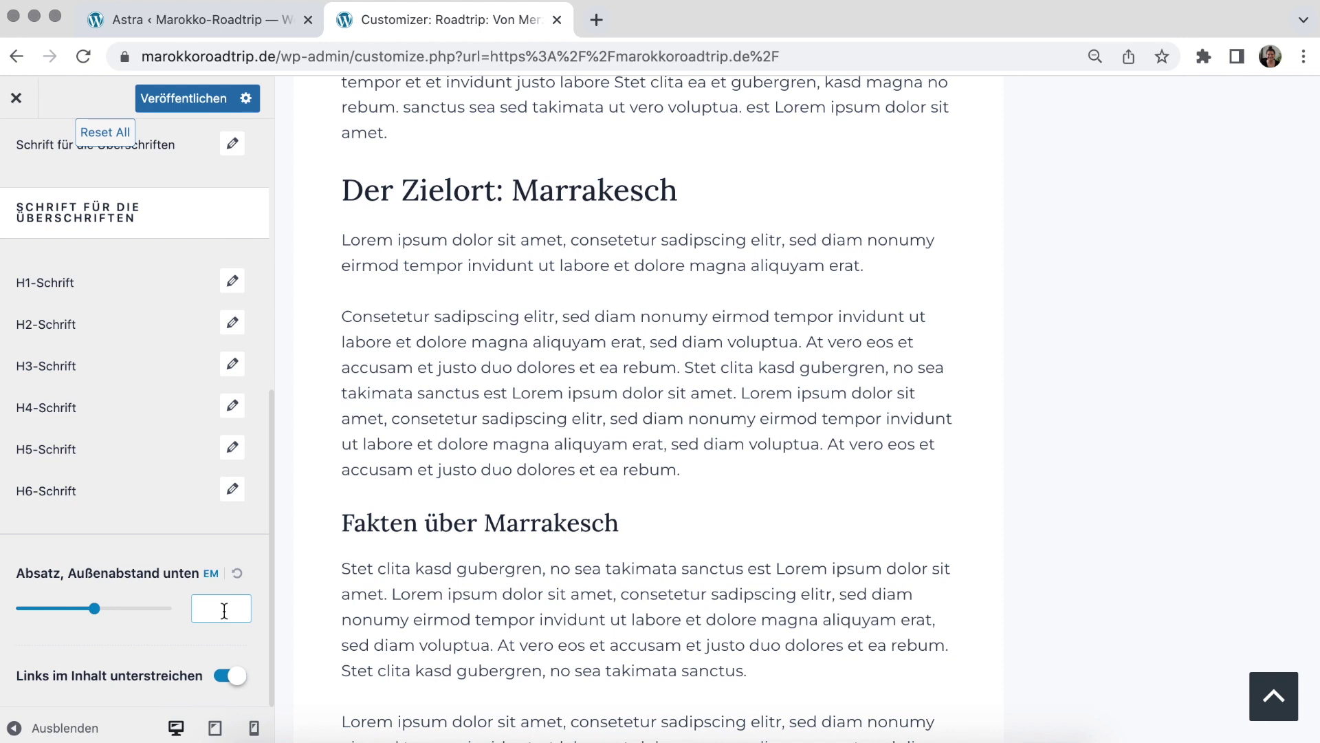
scroll(224, 609, "up", 10)
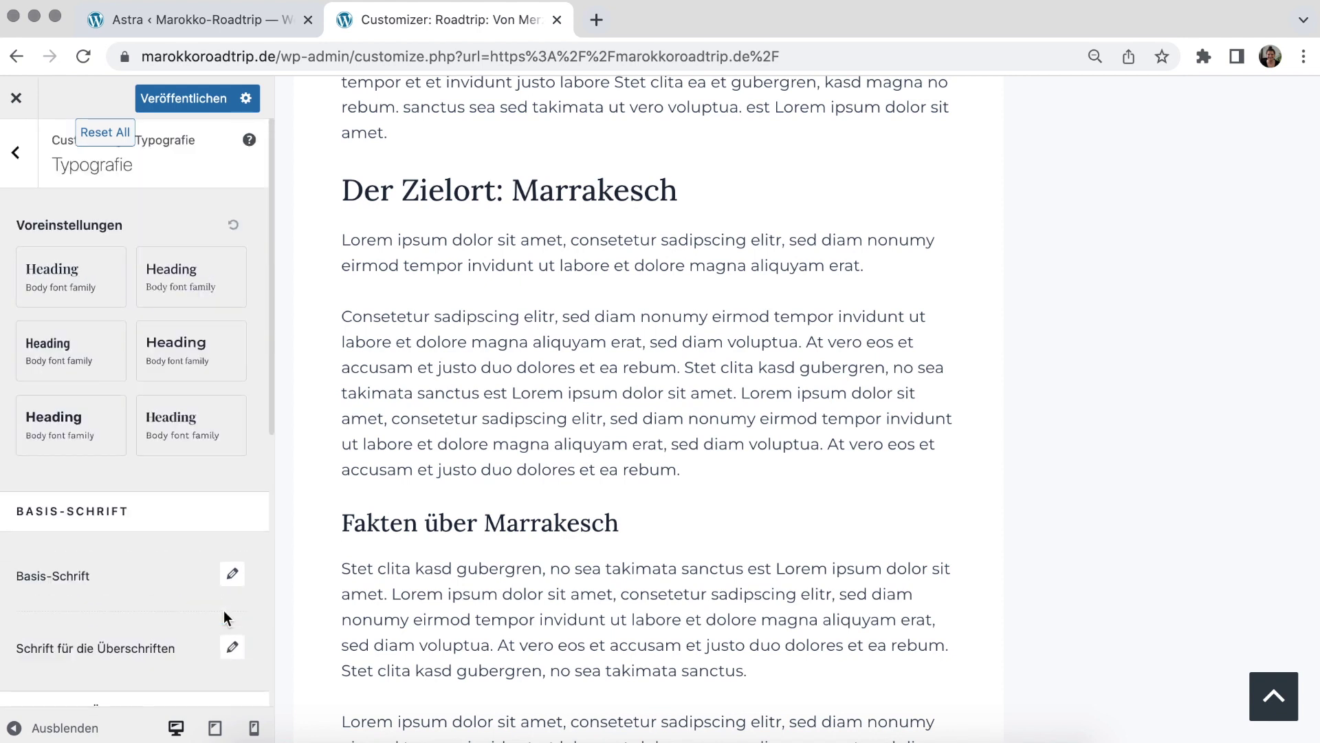
Apply the filled, square-cornered preset to the global button settings
left_click(28, 168)
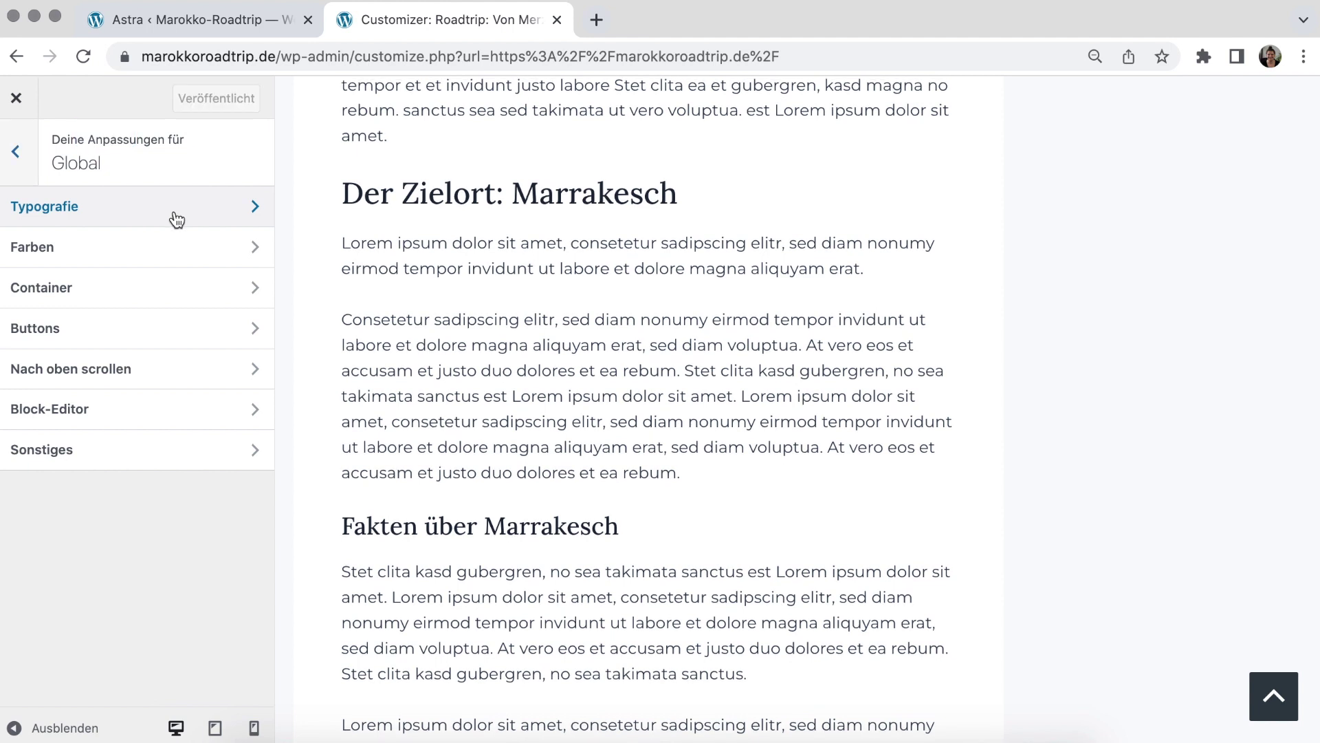
left_click(58, 332)
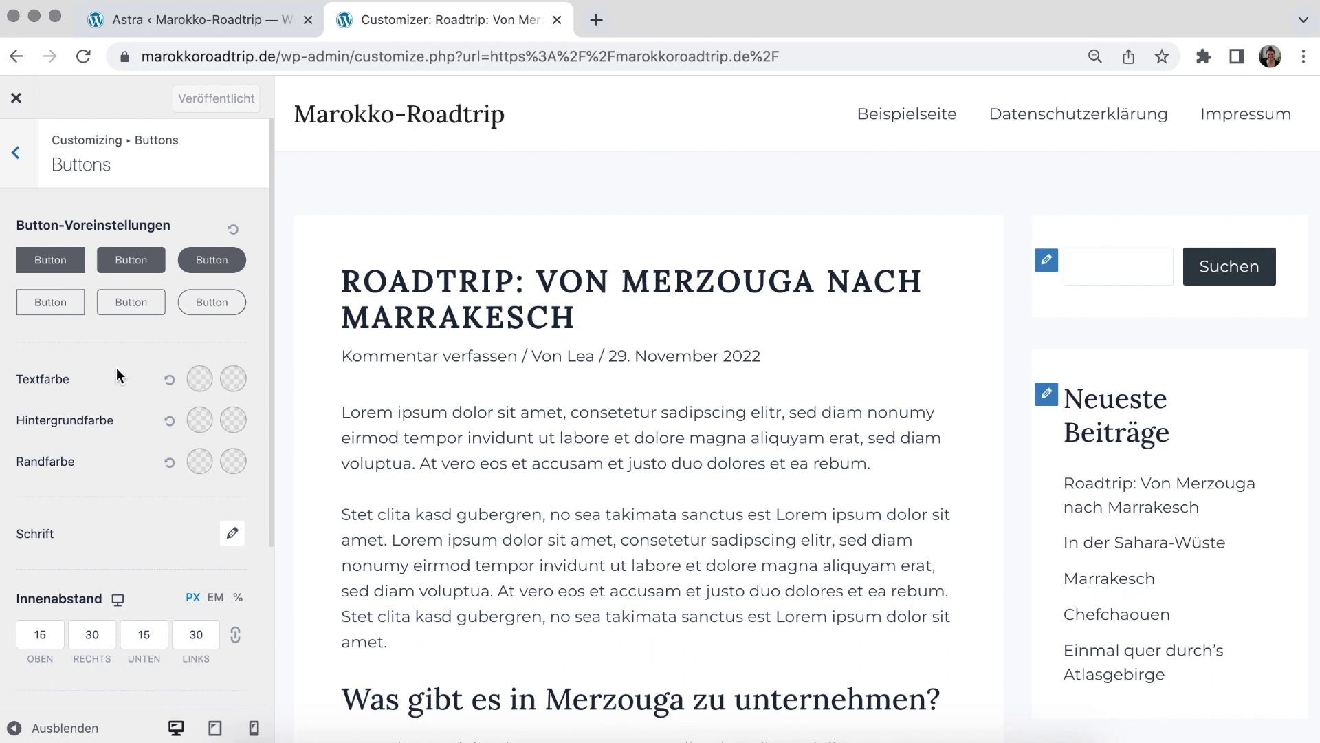
left_click(60, 266)
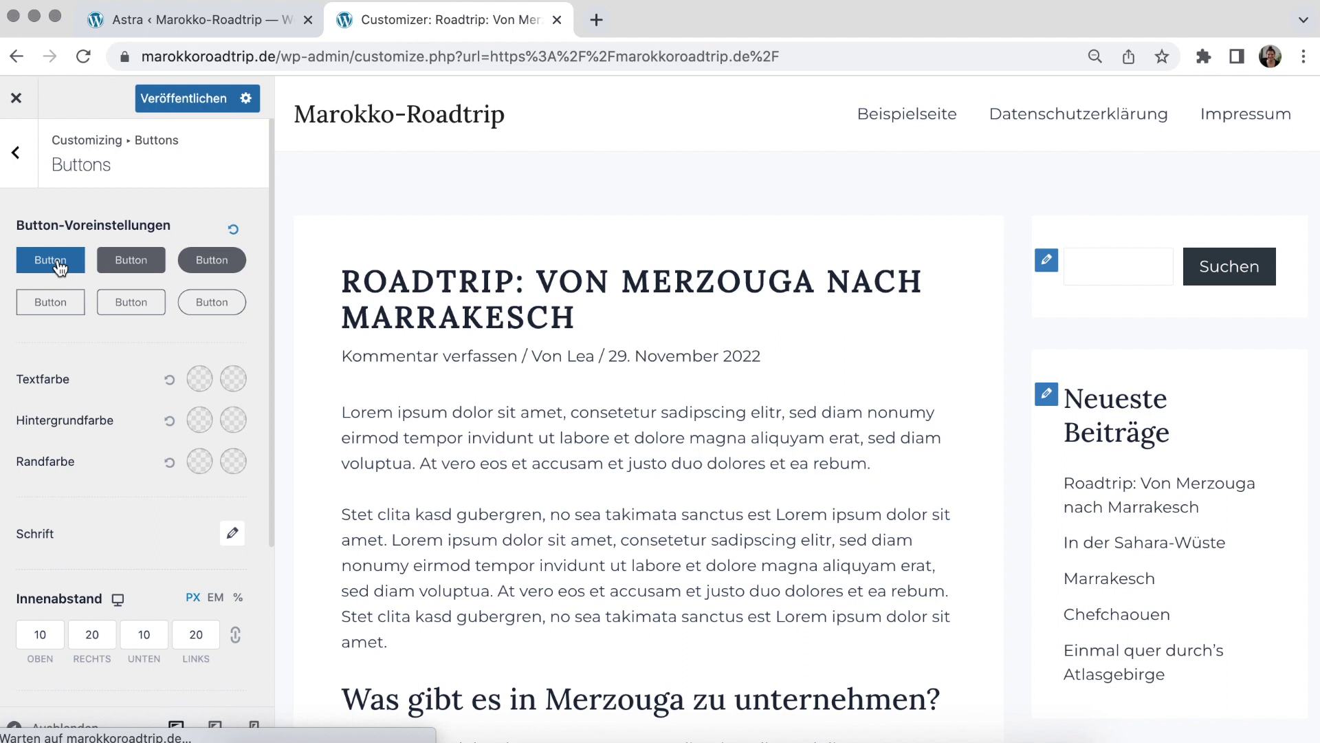
Set the buttons' normal background colour to the slate-blue second colour of the global palette
scroll(126, 337, "down", 1)
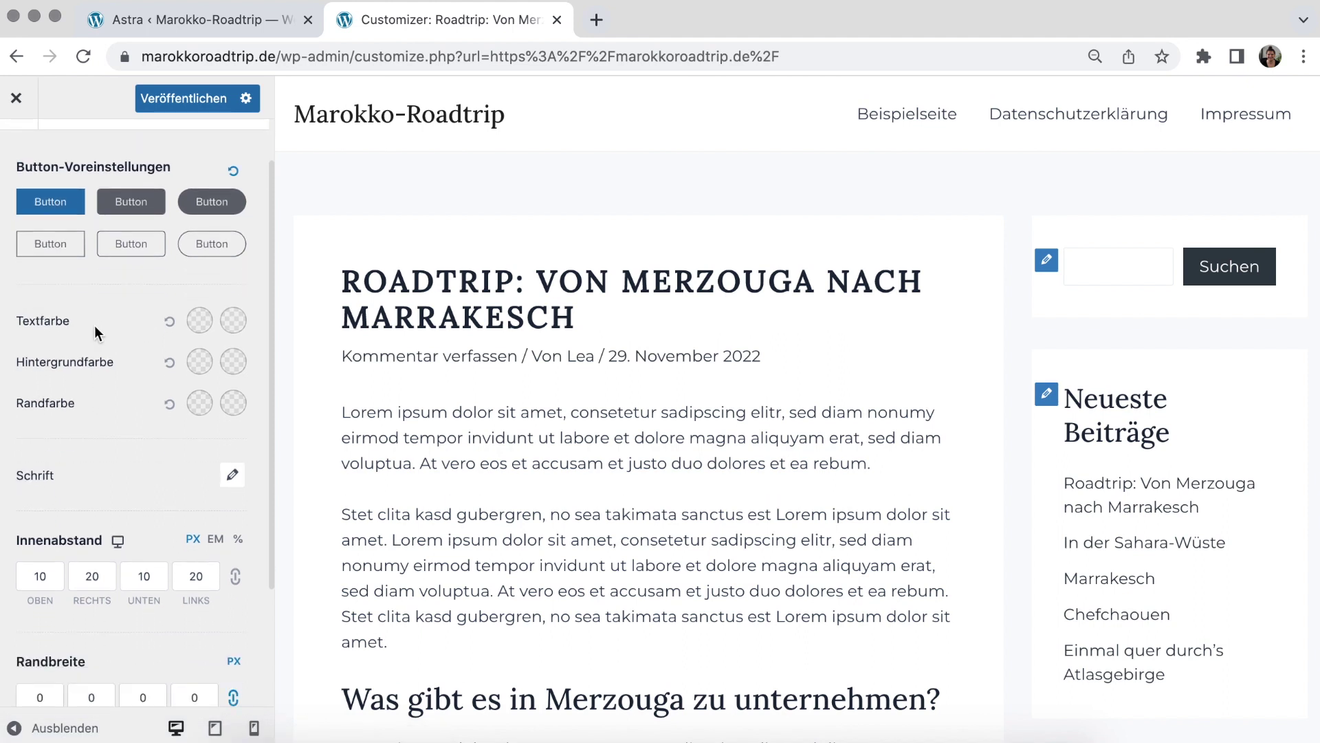
left_click(200, 362)
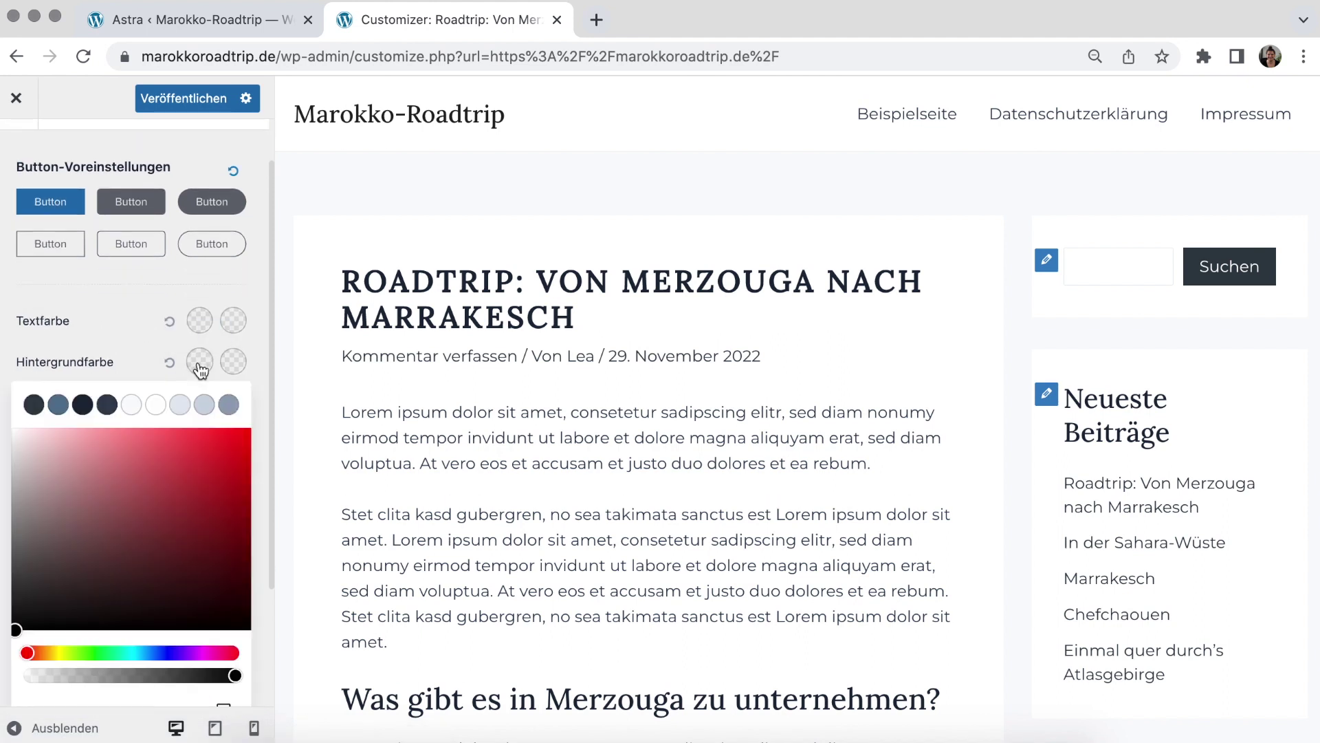
left_click(57, 404)
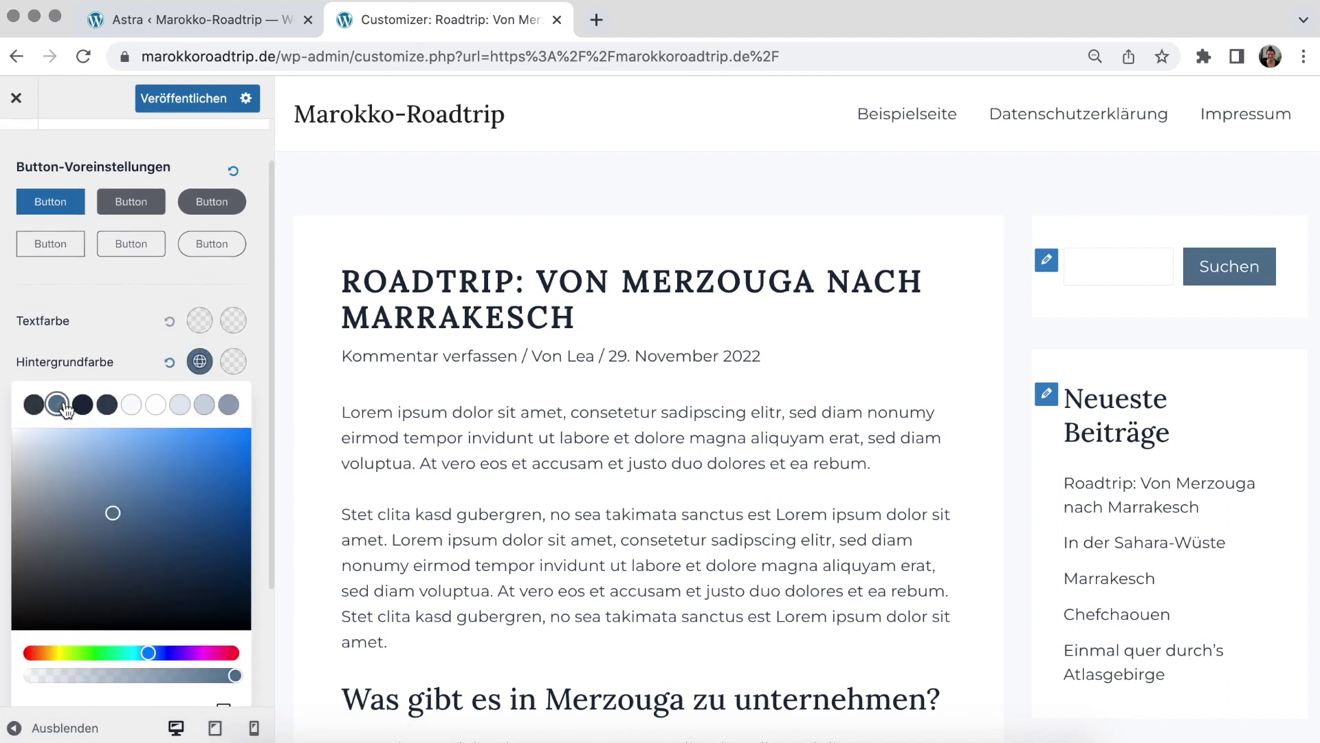
left_click(114, 348)
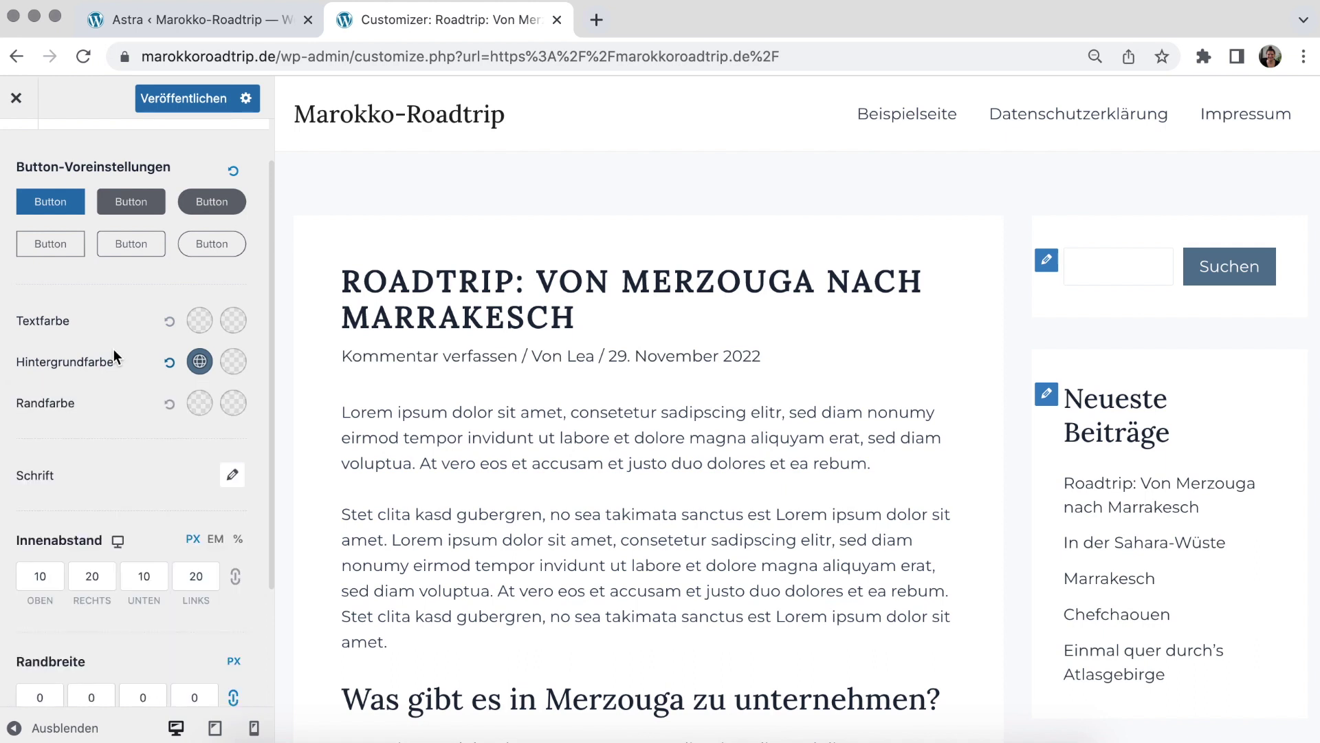
Try a pale lavender hover background with hover text colour 334155 on the buttons, and reset the text colour
scroll(114, 349, "down", 1)
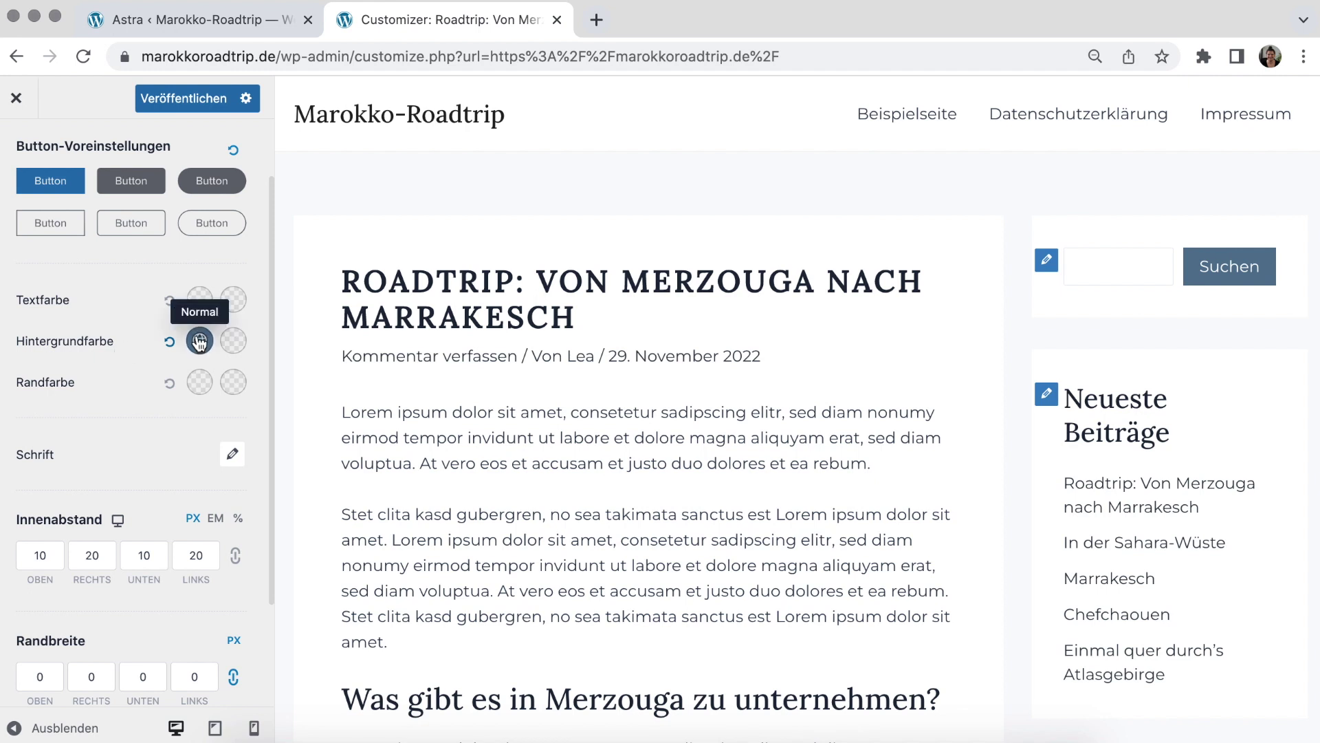
left_click(234, 341)
left_click(179, 383)
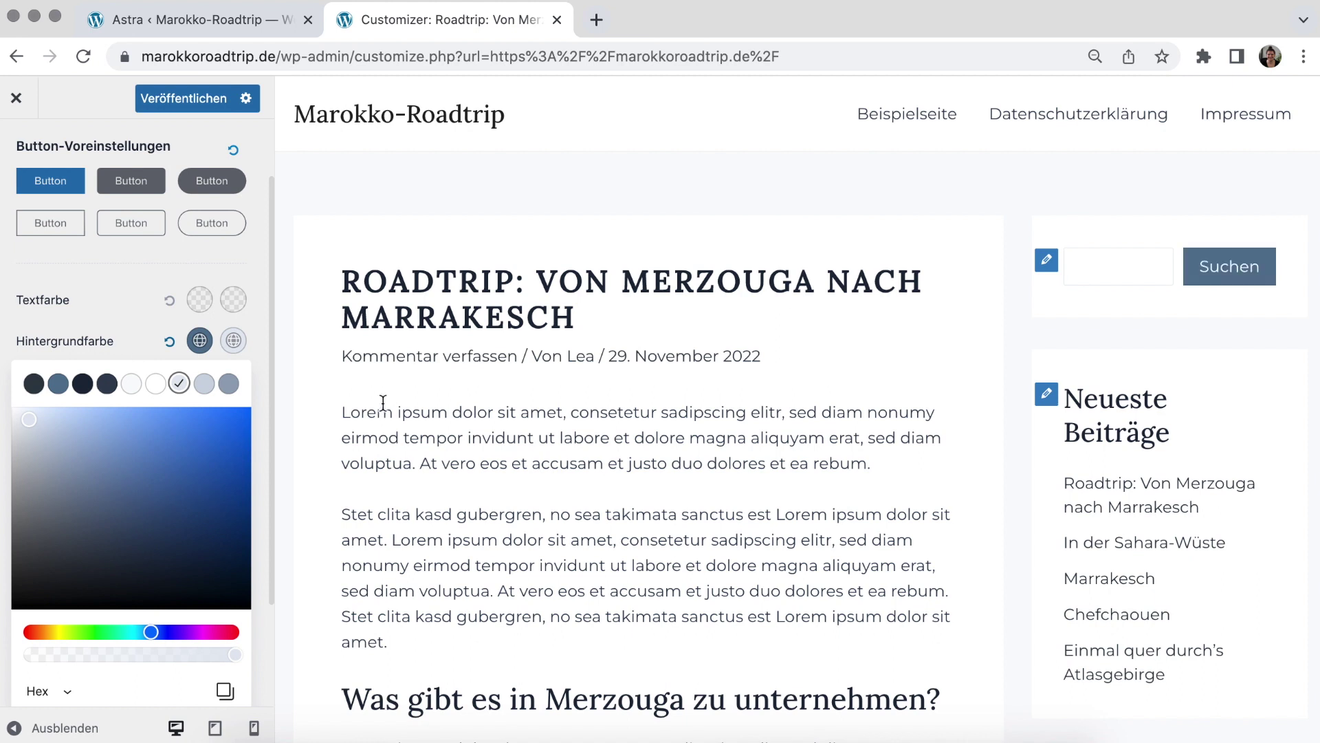
left_click(233, 300)
left_click(113, 346)
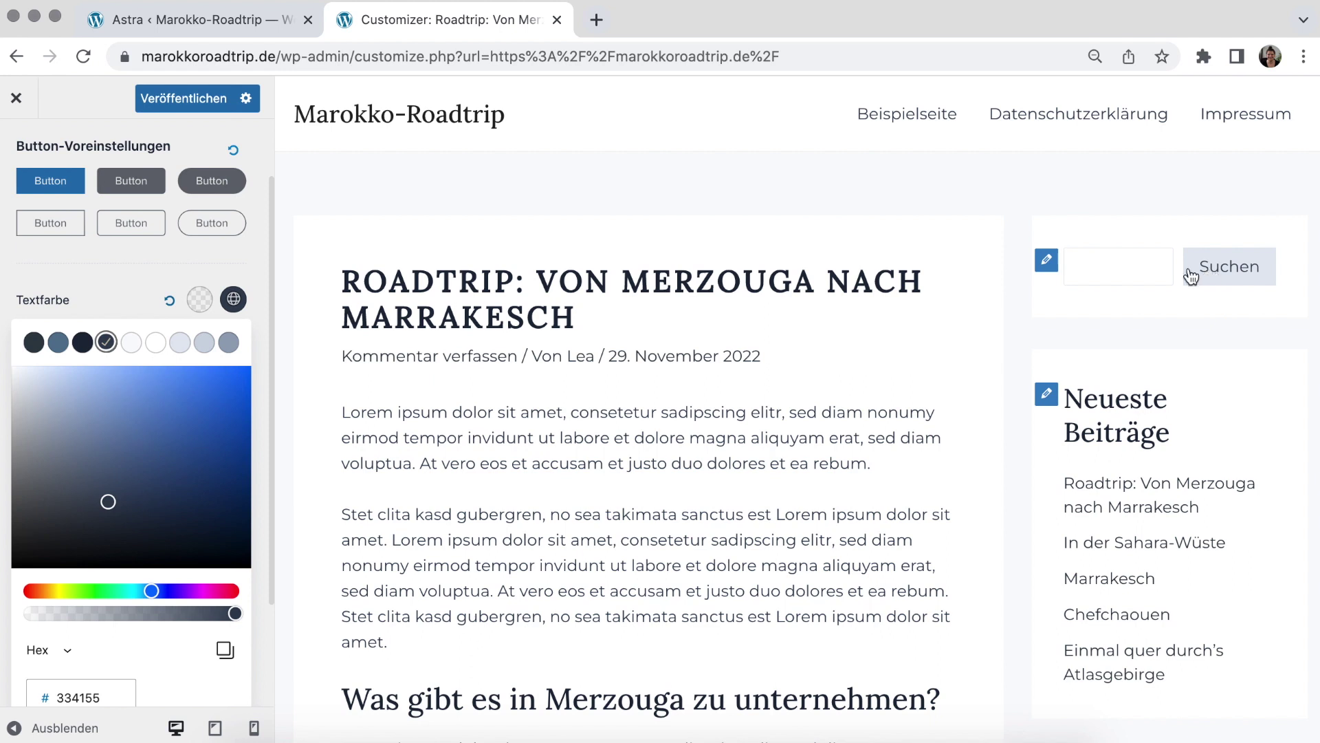
left_click(170, 303)
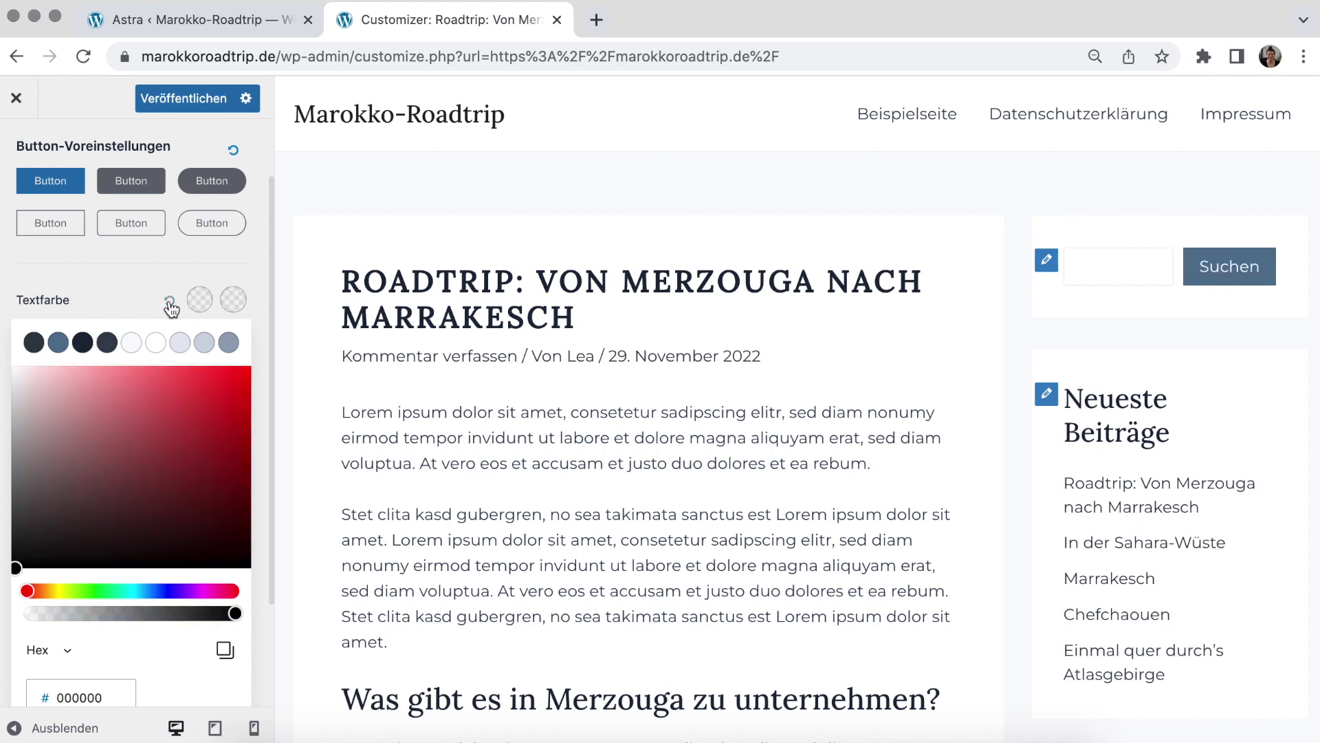
left_click(130, 304)
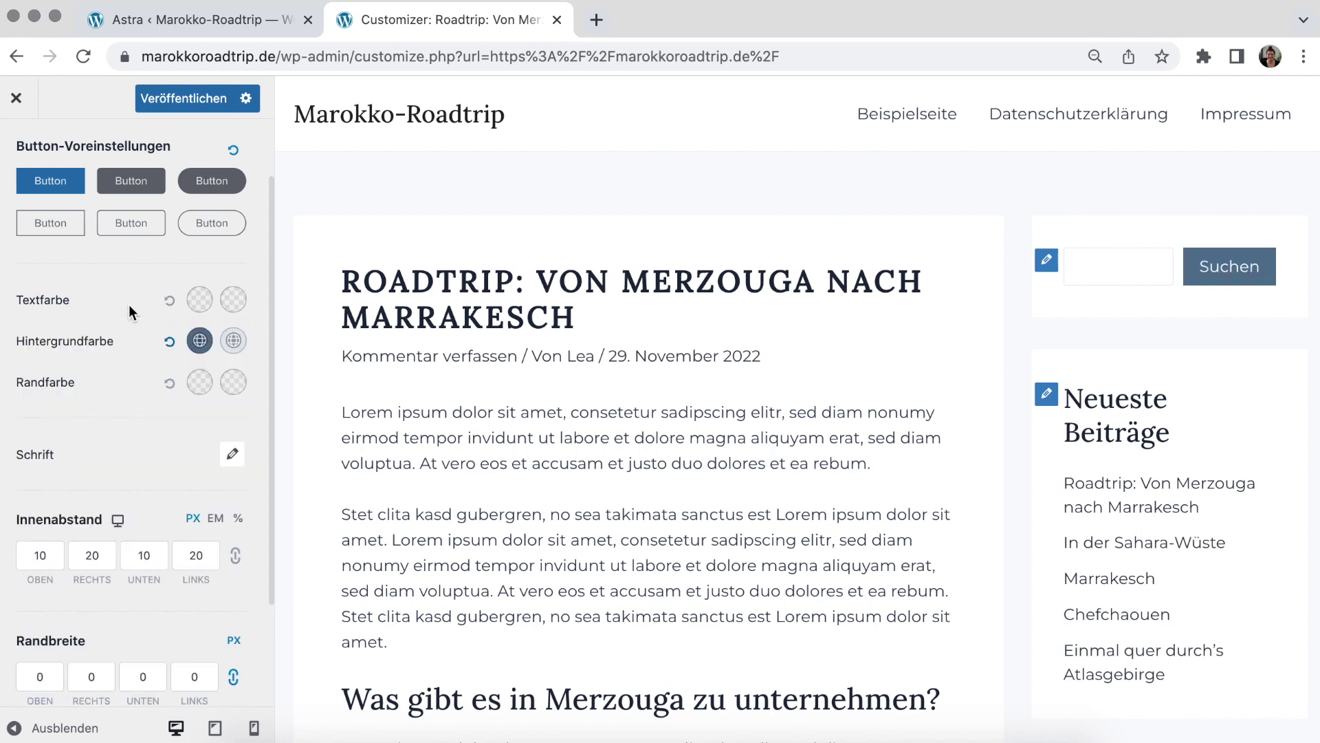
Set the buttons' hover background colour to the grey-blue last colour of the global palette
left_click(238, 349)
left_click(232, 381)
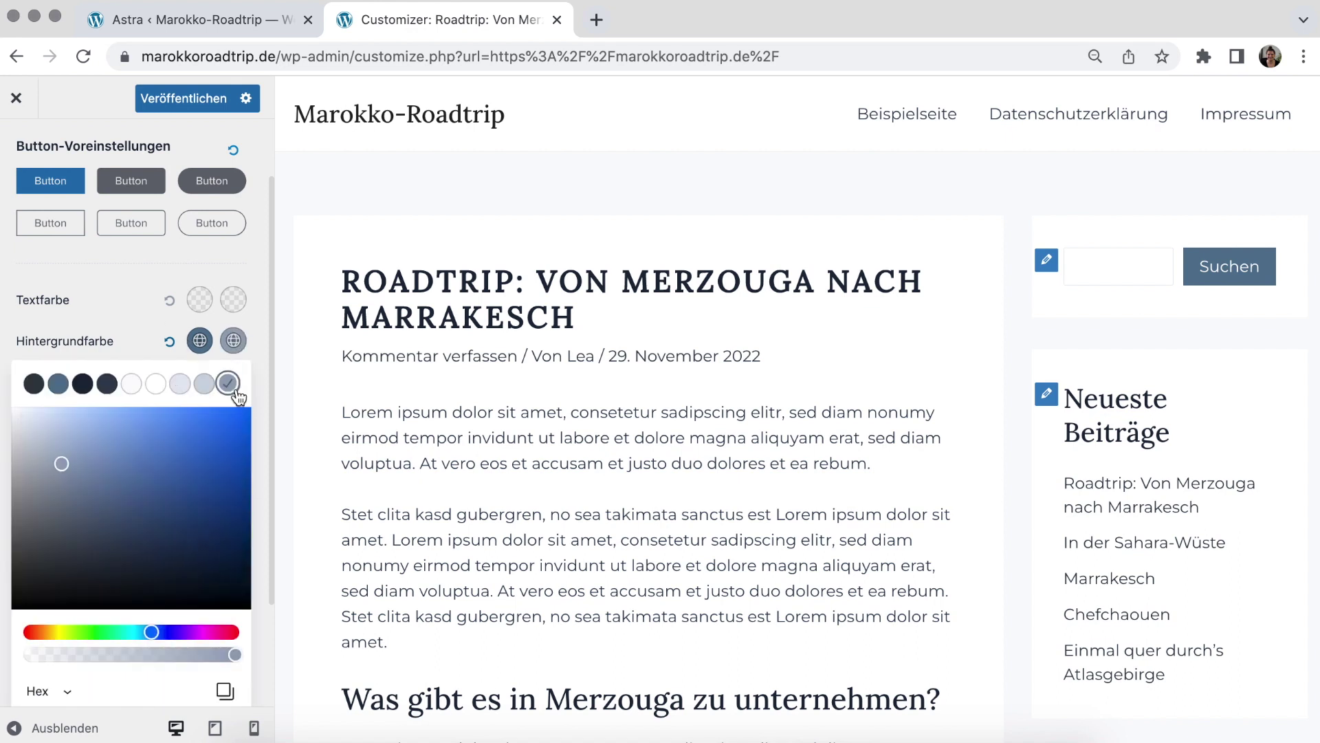
left_click(139, 341)
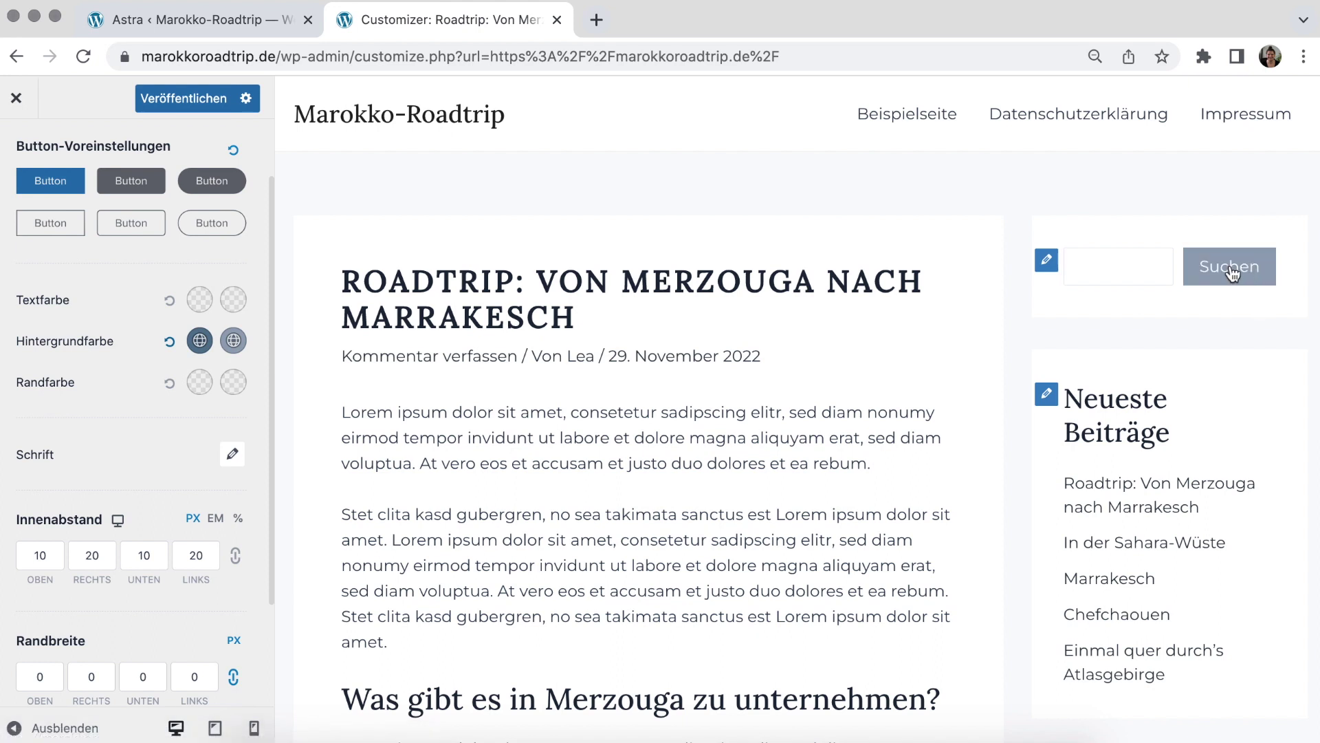
Set the button font weight to Normal 400, leaving the font family on Vererbt
scroll(159, 412, "down", 3)
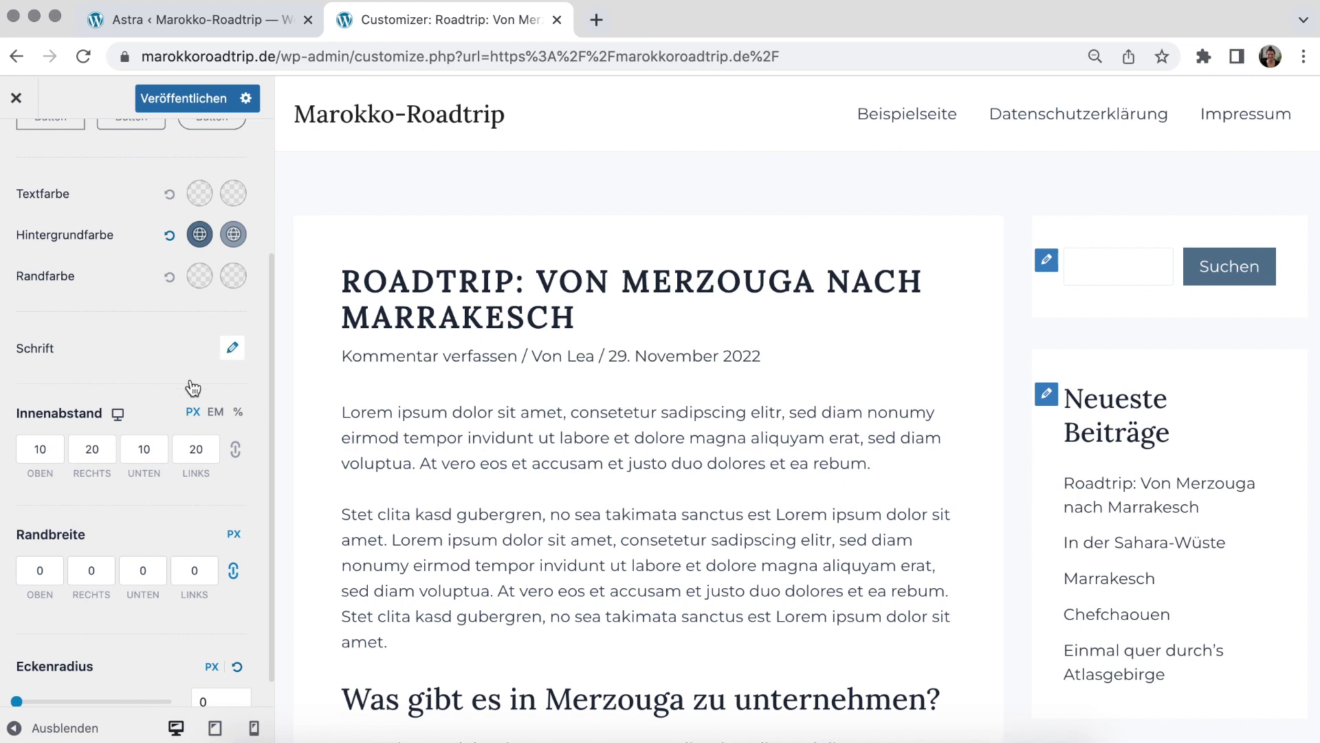
left_click(233, 347)
scroll(172, 385, "down", 1)
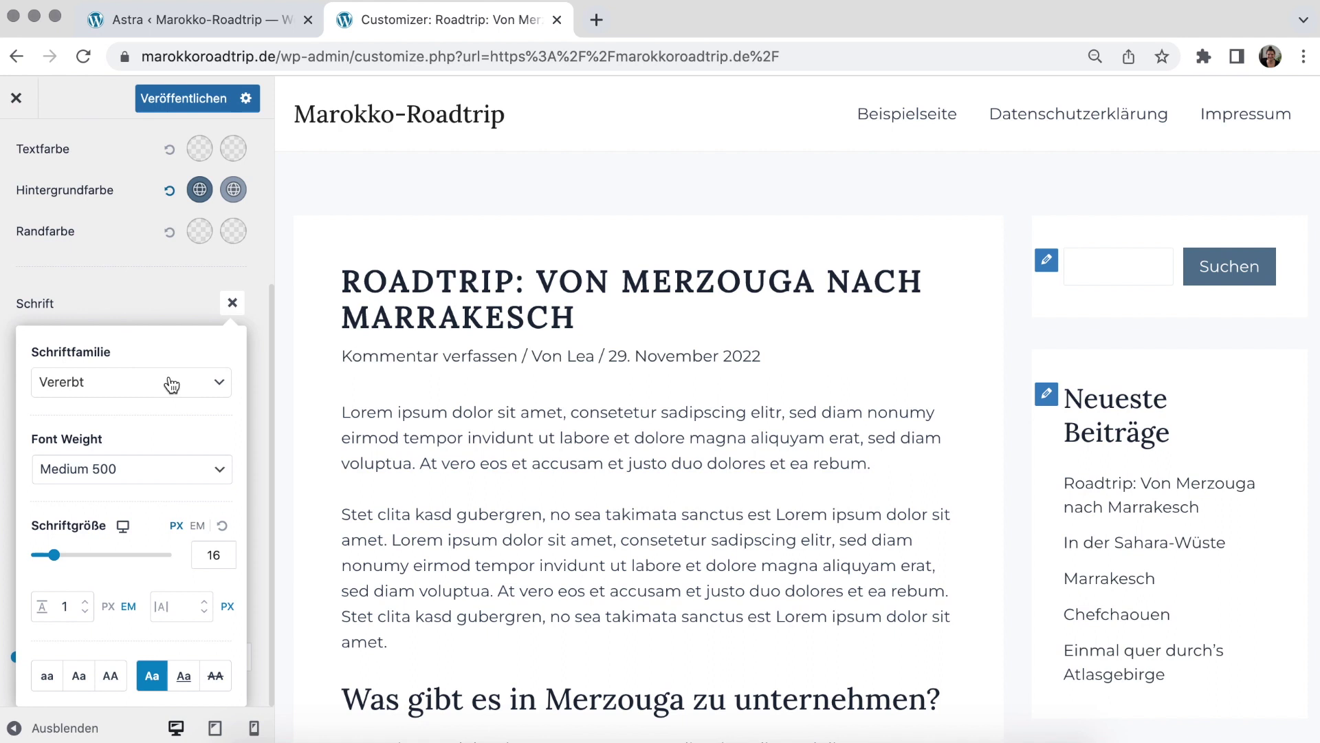
left_click(100, 468)
left_click(103, 451)
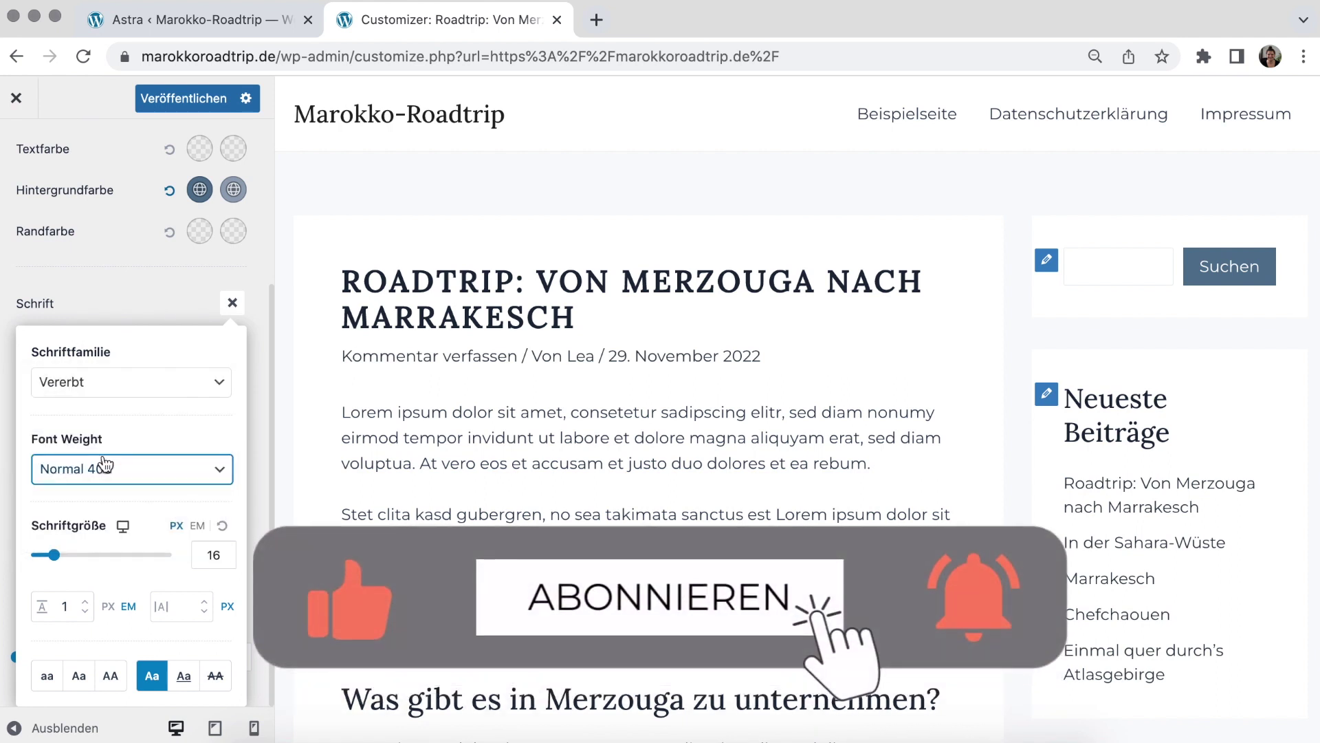
left_click(172, 444)
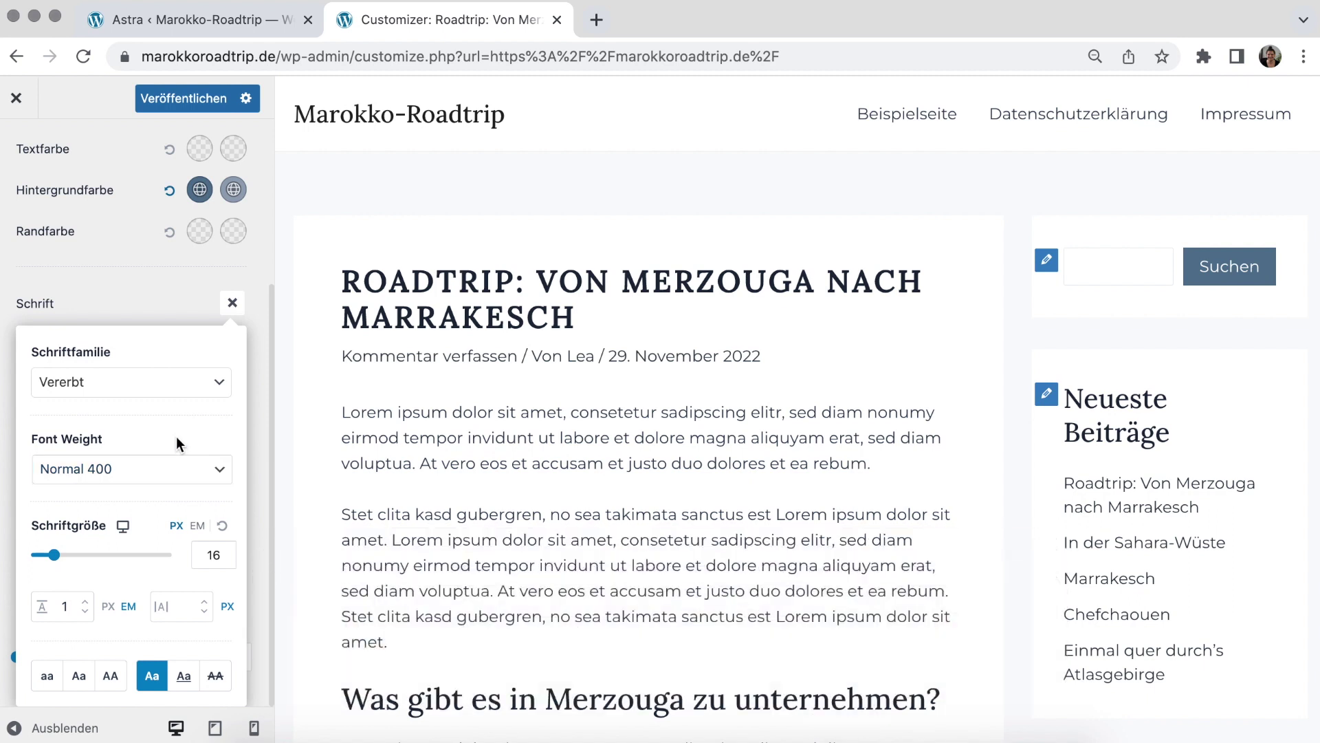
left_click(154, 324)
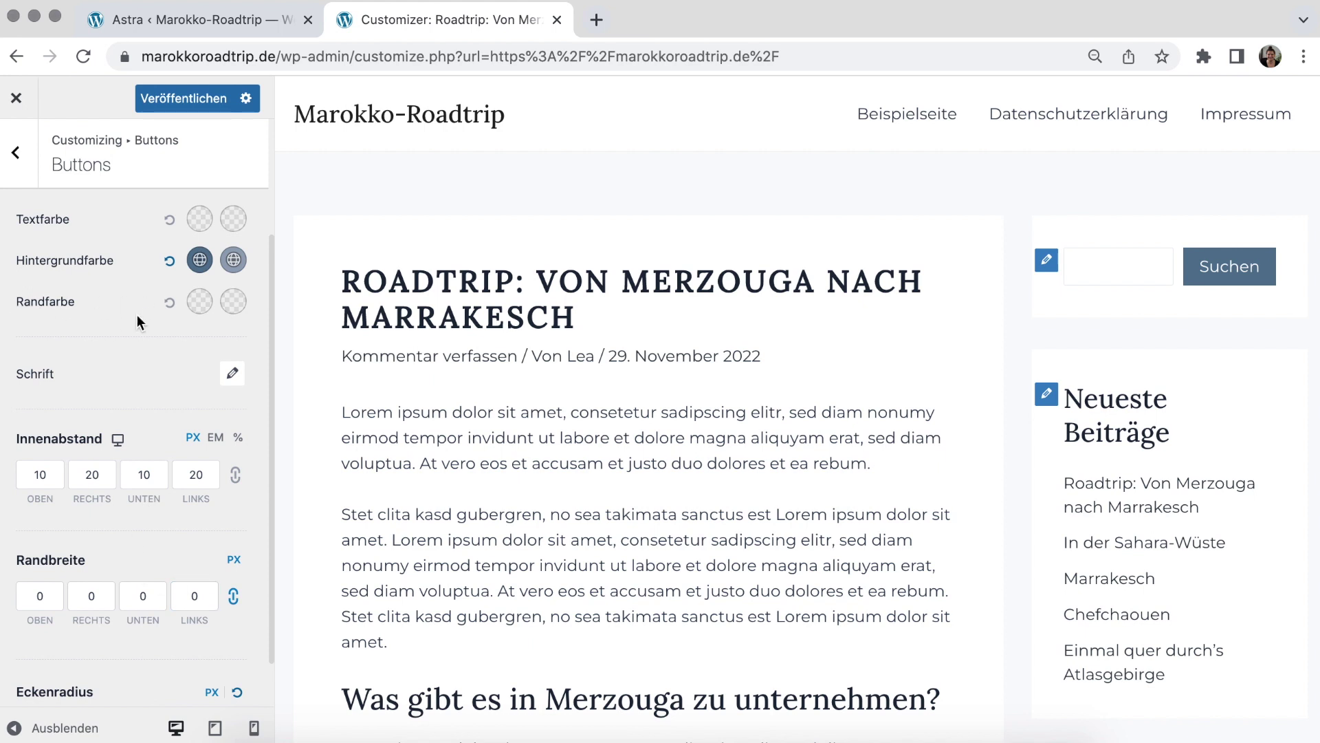
Leave the global button settings and open the Website-Titel und -Logo element in the Header-Builder
scroll(137, 315, "up", 3)
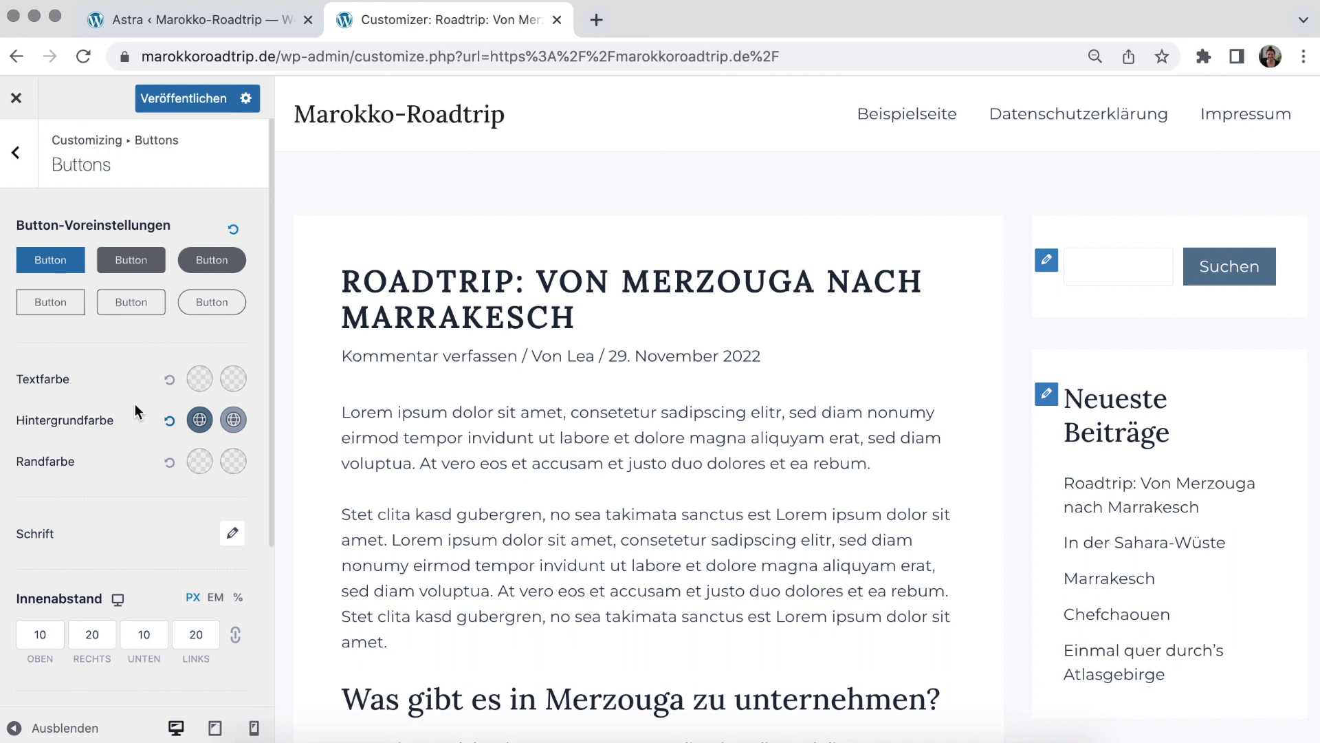
scroll(134, 407, "down", 1)
scroll(132, 405, "up", 1)
left_click(27, 177)
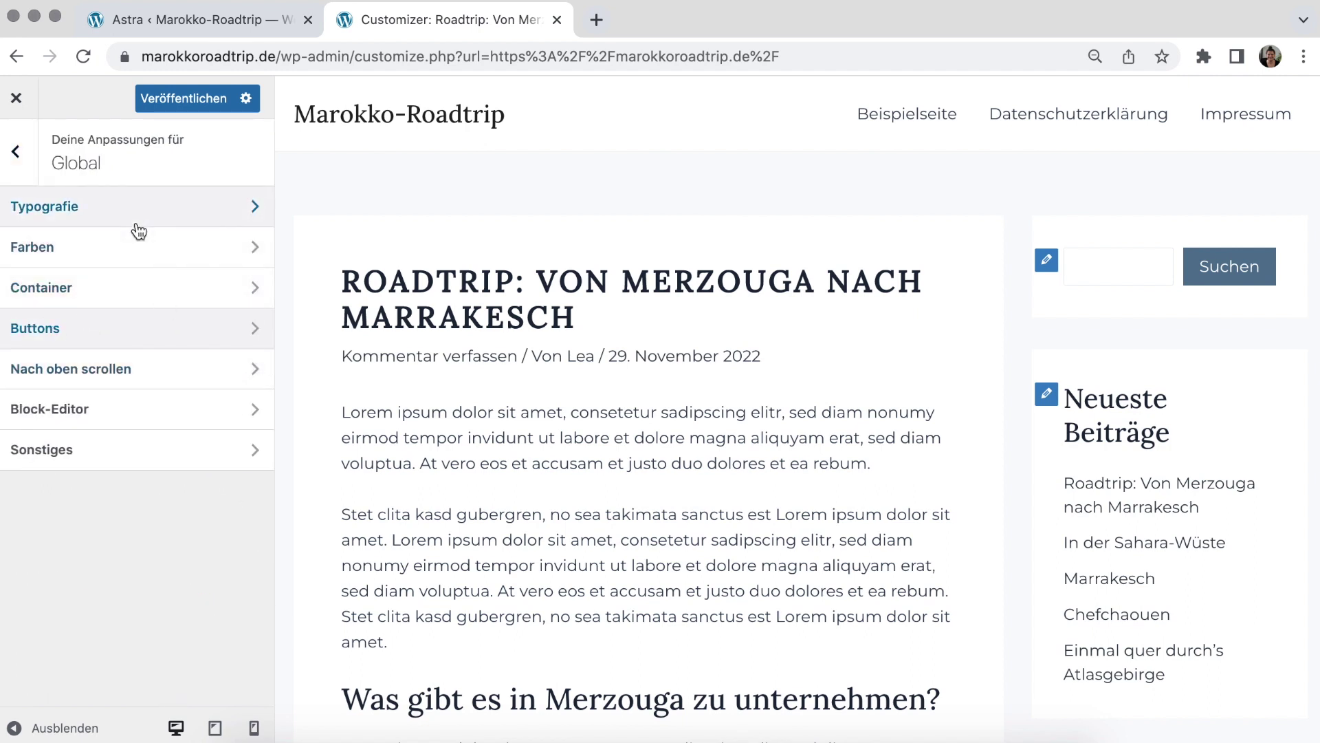
left_click(18, 168)
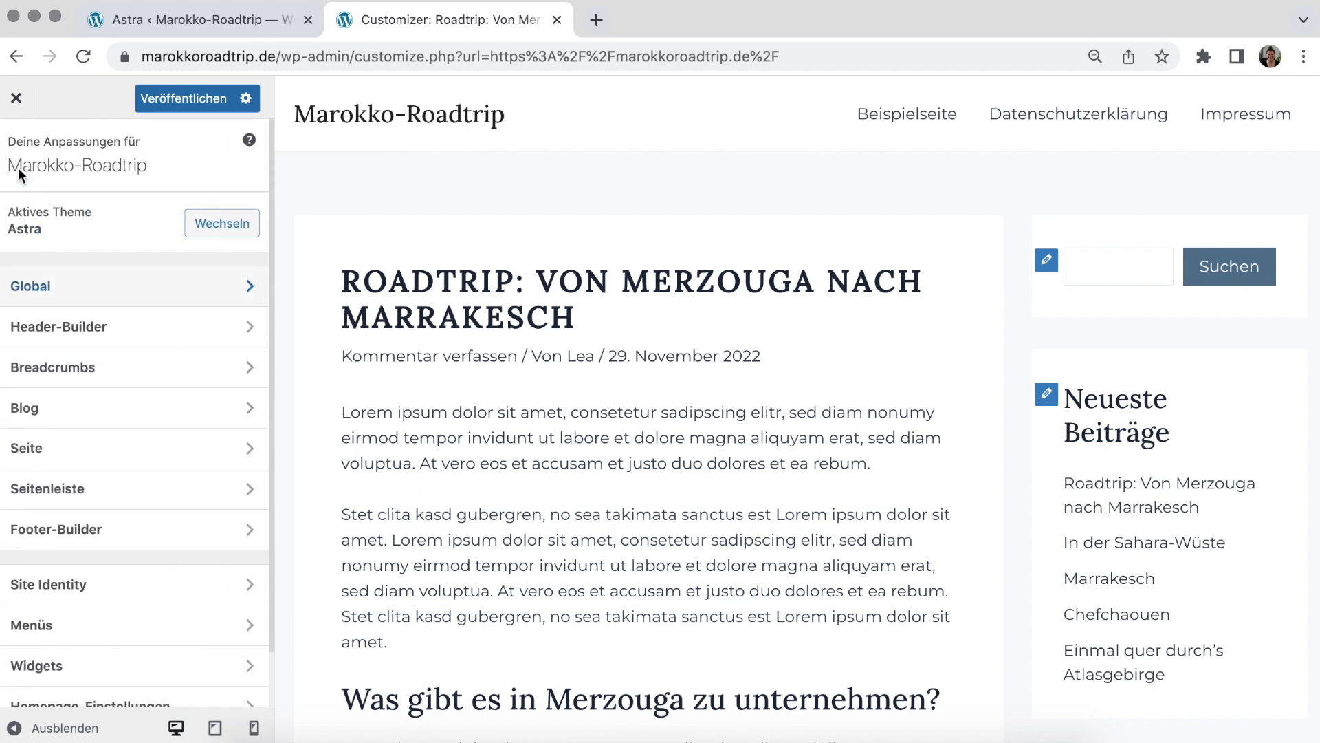
left_click(80, 326)
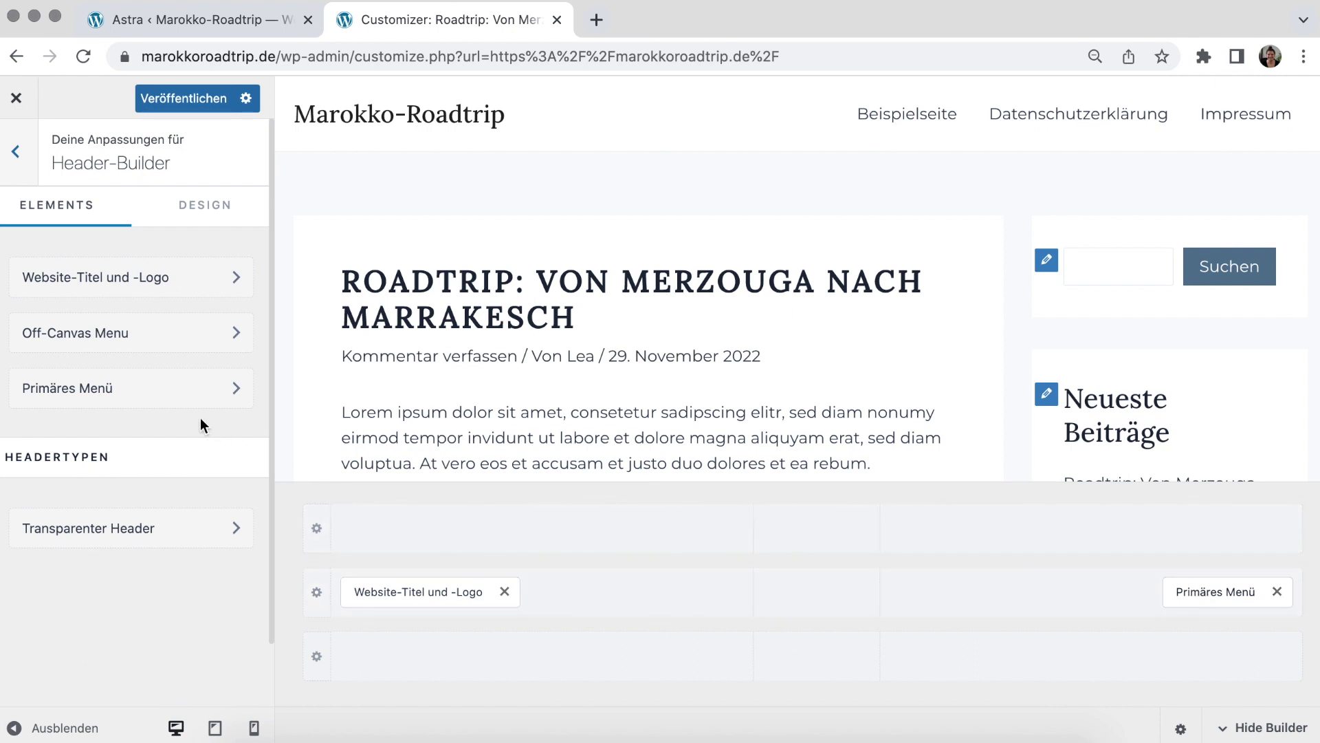
left_click(196, 287)
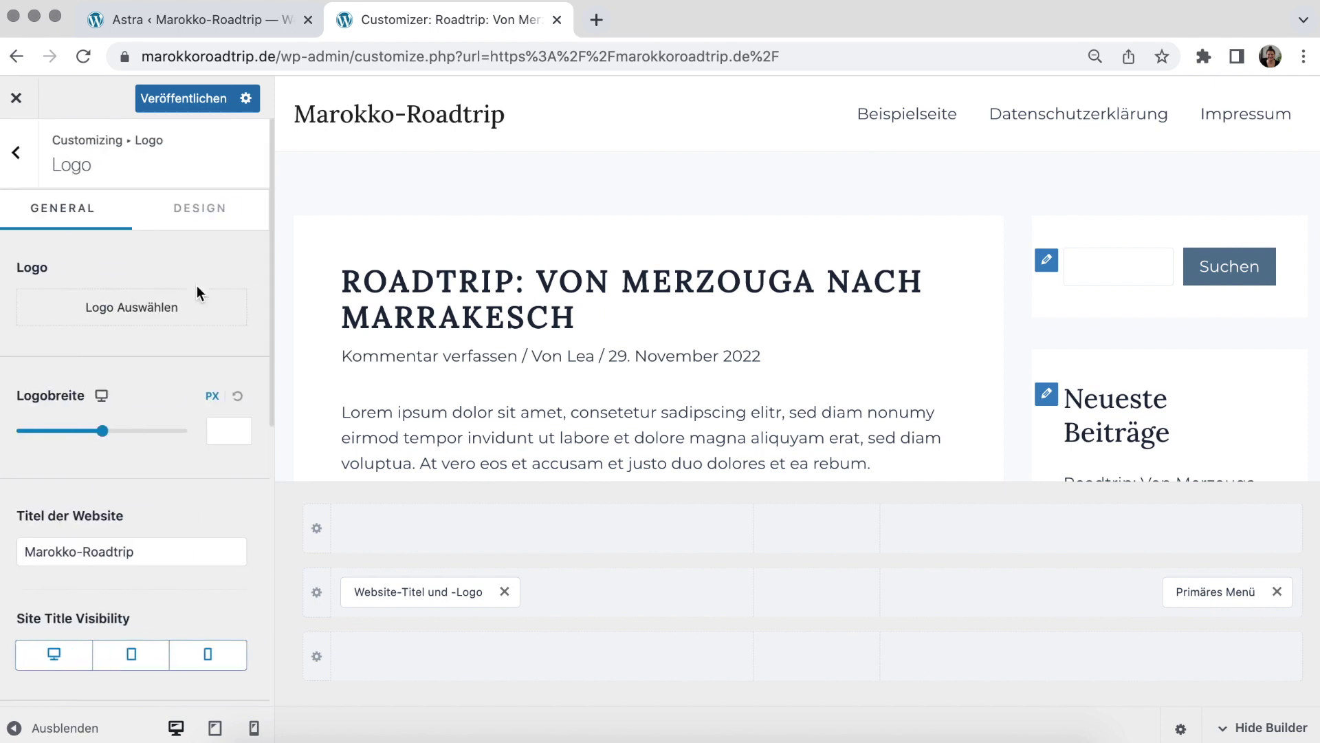
Insert the Marokko Roadtrip logo from the media library, cropping its upper and lower edges slightly tighter
left_click(153, 306)
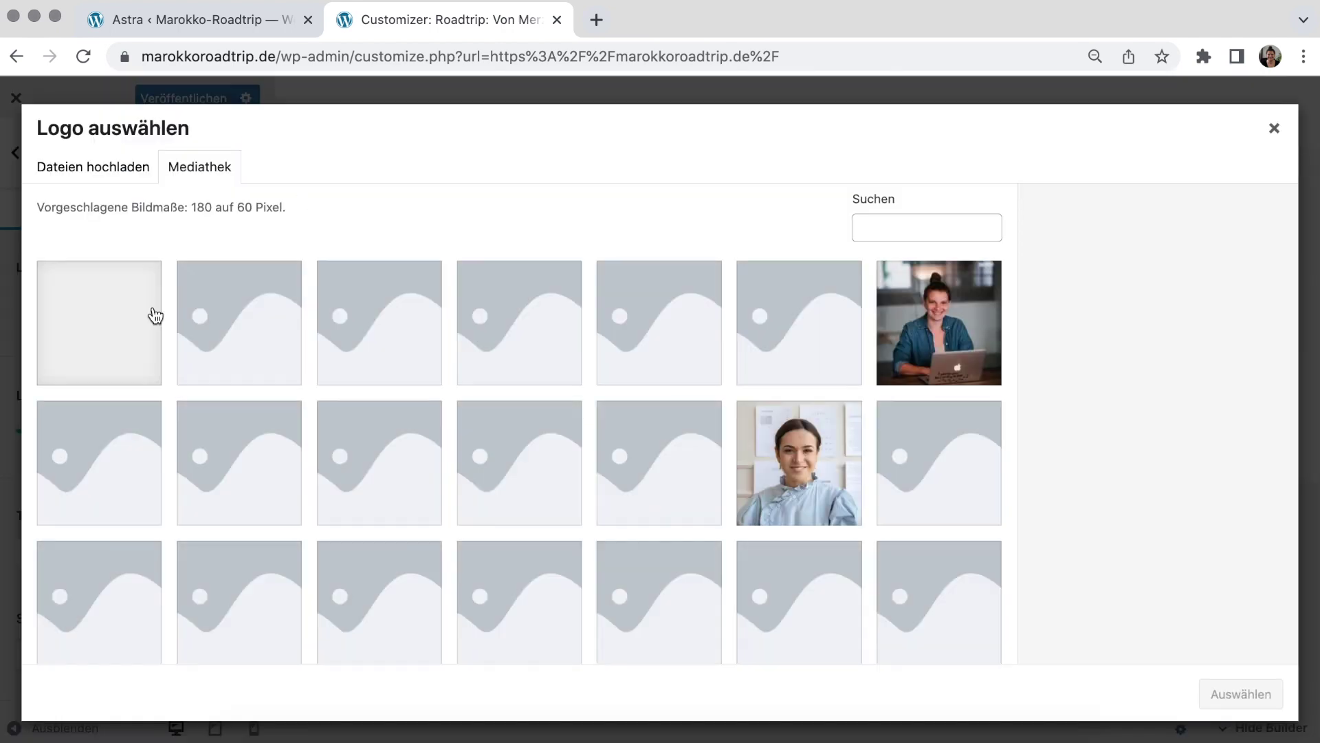
left_click(153, 306)
left_click(1220, 693)
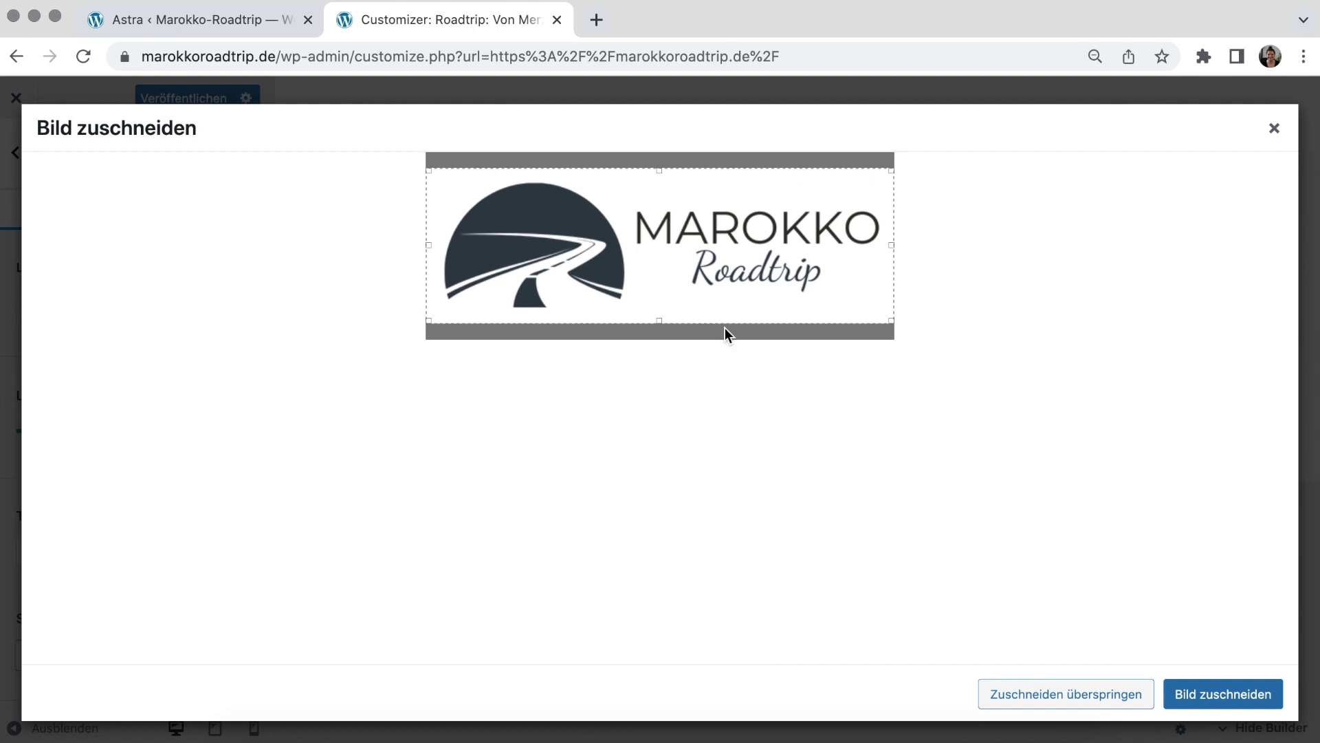
left_click_drag(658, 320, 659, 312)
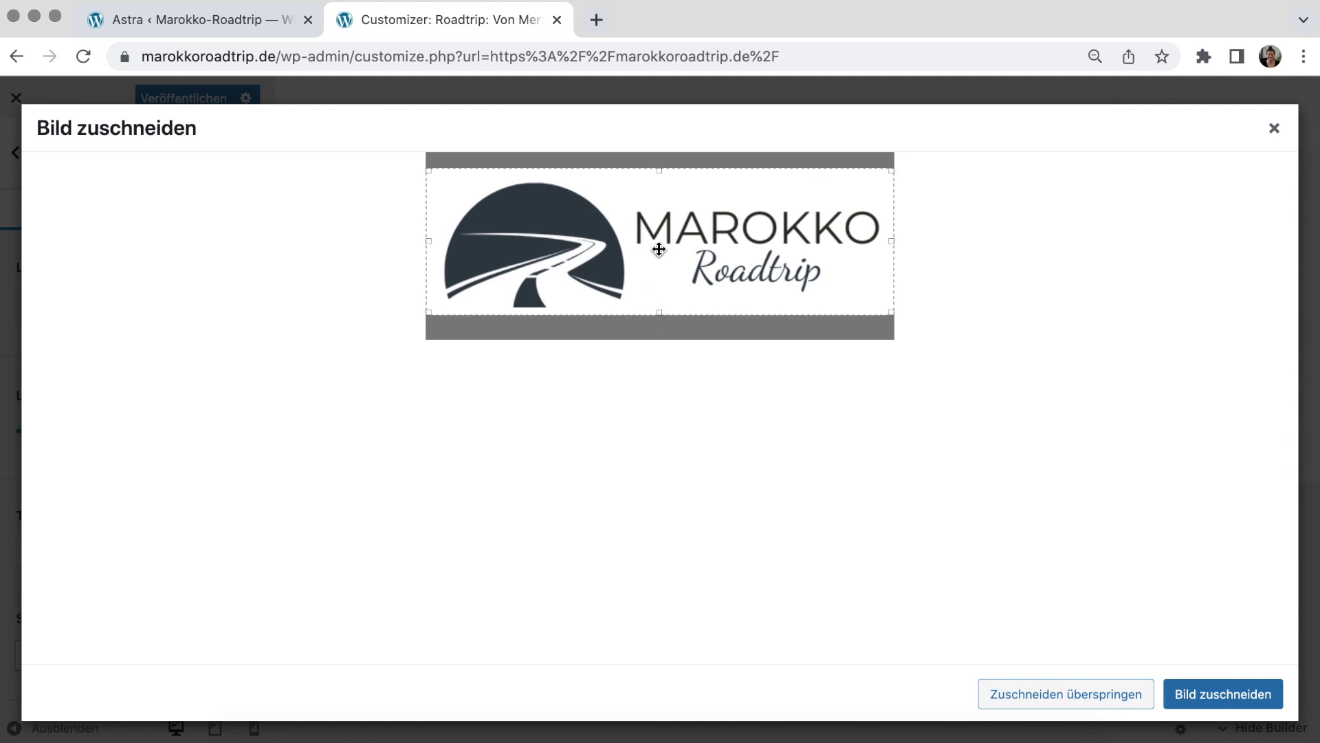
left_click_drag(660, 170, 661, 172)
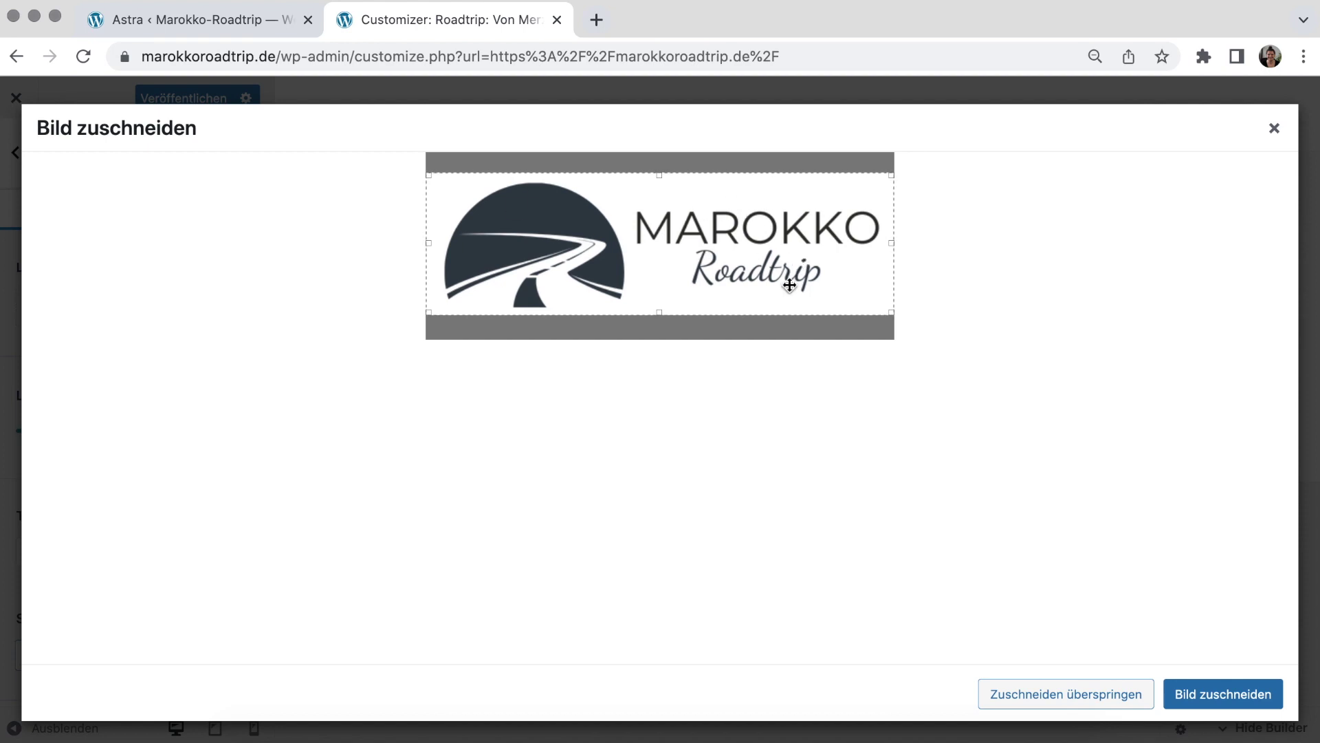
left_click(1192, 696)
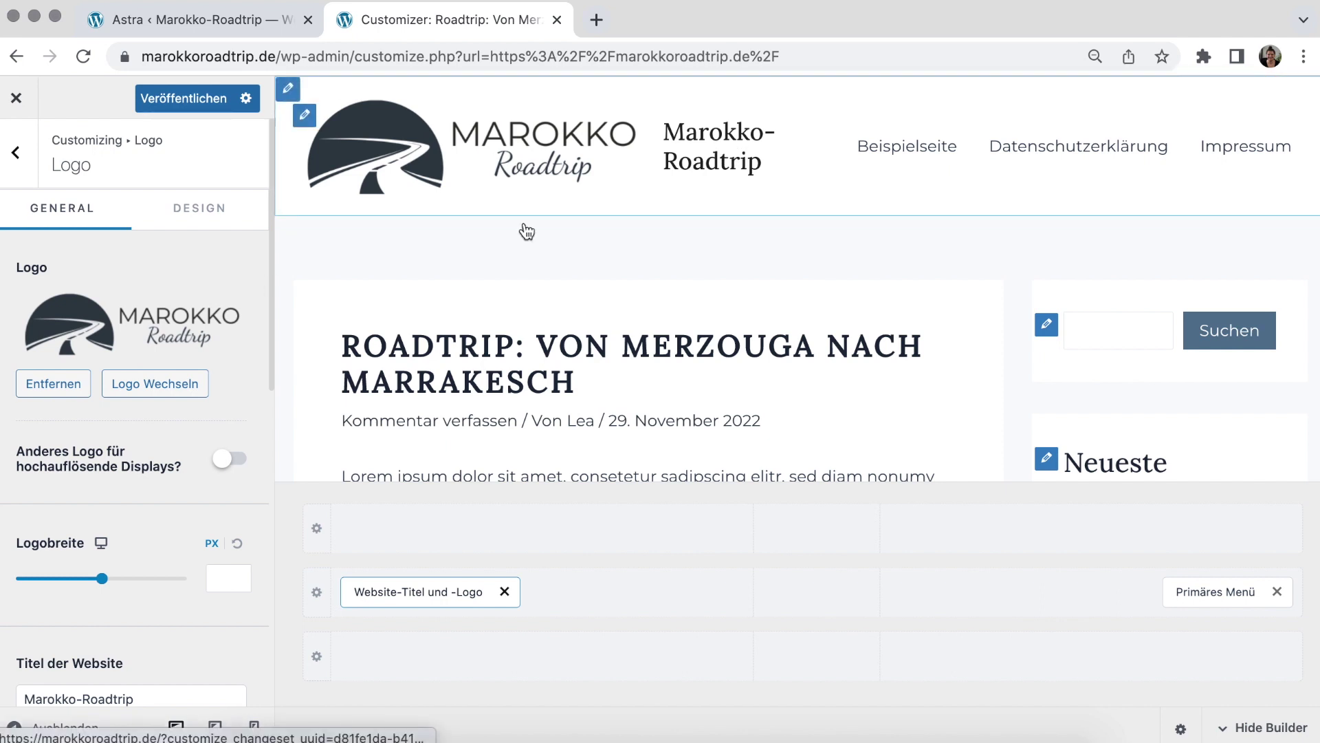
Hide the site title in the header on desktop, tablet and mobile
scroll(177, 430, "down", 1)
scroll(178, 431, "down", 5)
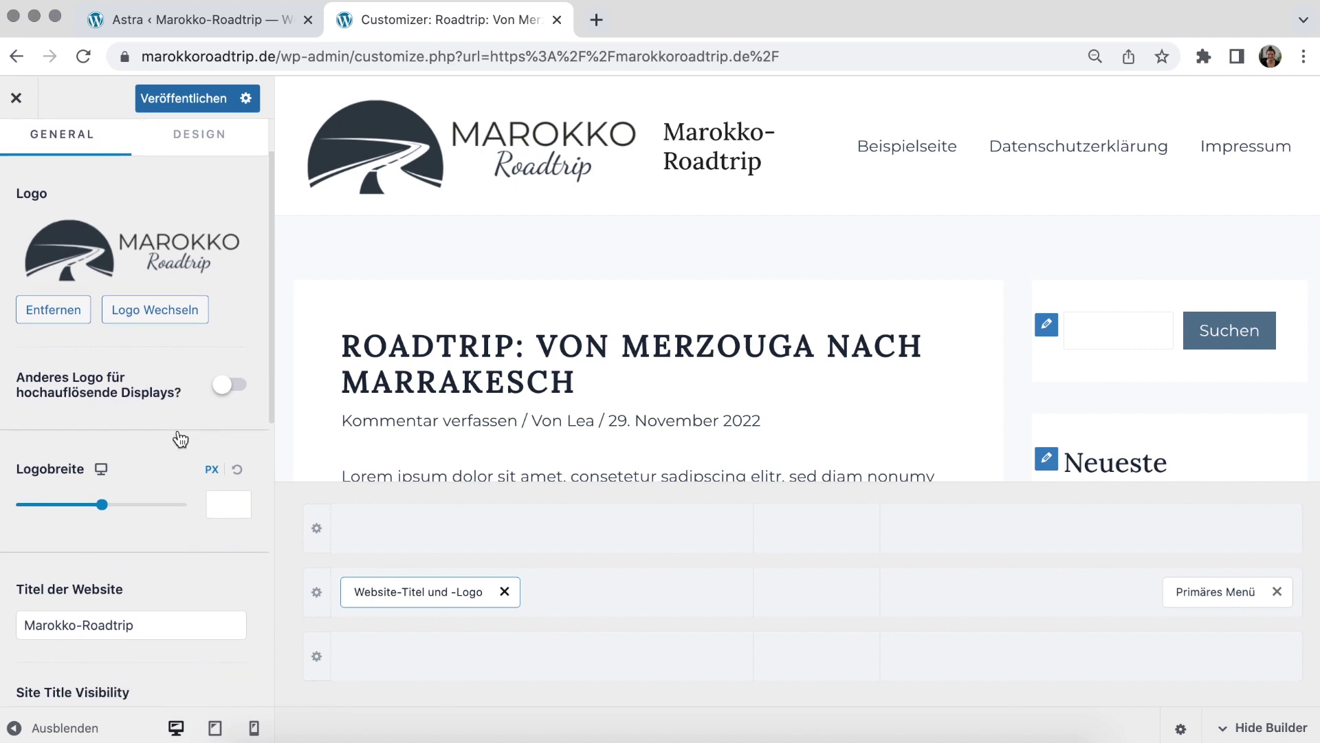
left_click(53, 559)
left_click(148, 558)
left_click(224, 561)
Set the logo width to 300 px and check the remaining title, tagline and visibility options
scroll(207, 399, "up", 1)
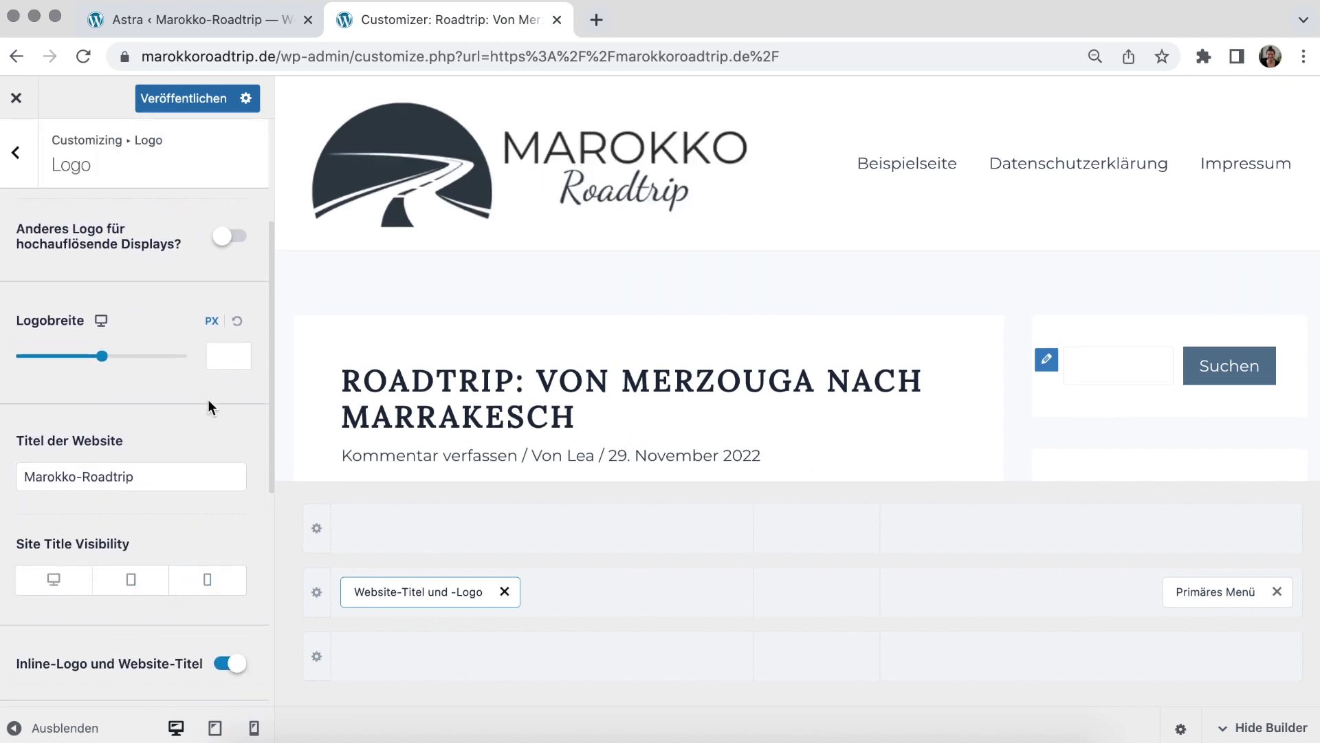
mouse_move(101, 356)
left_mouse_down()
mouse_move(80, 357)
mouse_move(102, 360)
left_mouse_up()
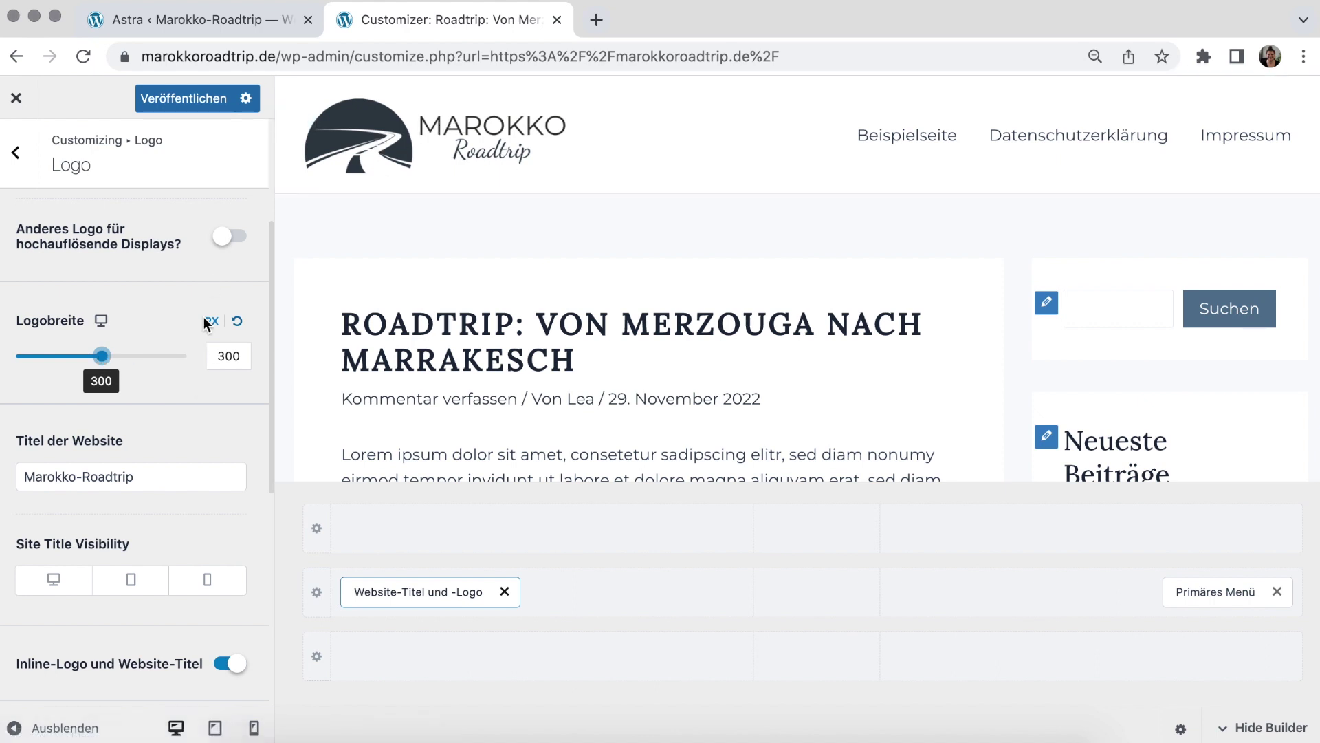
scroll(193, 385, "down", 7)
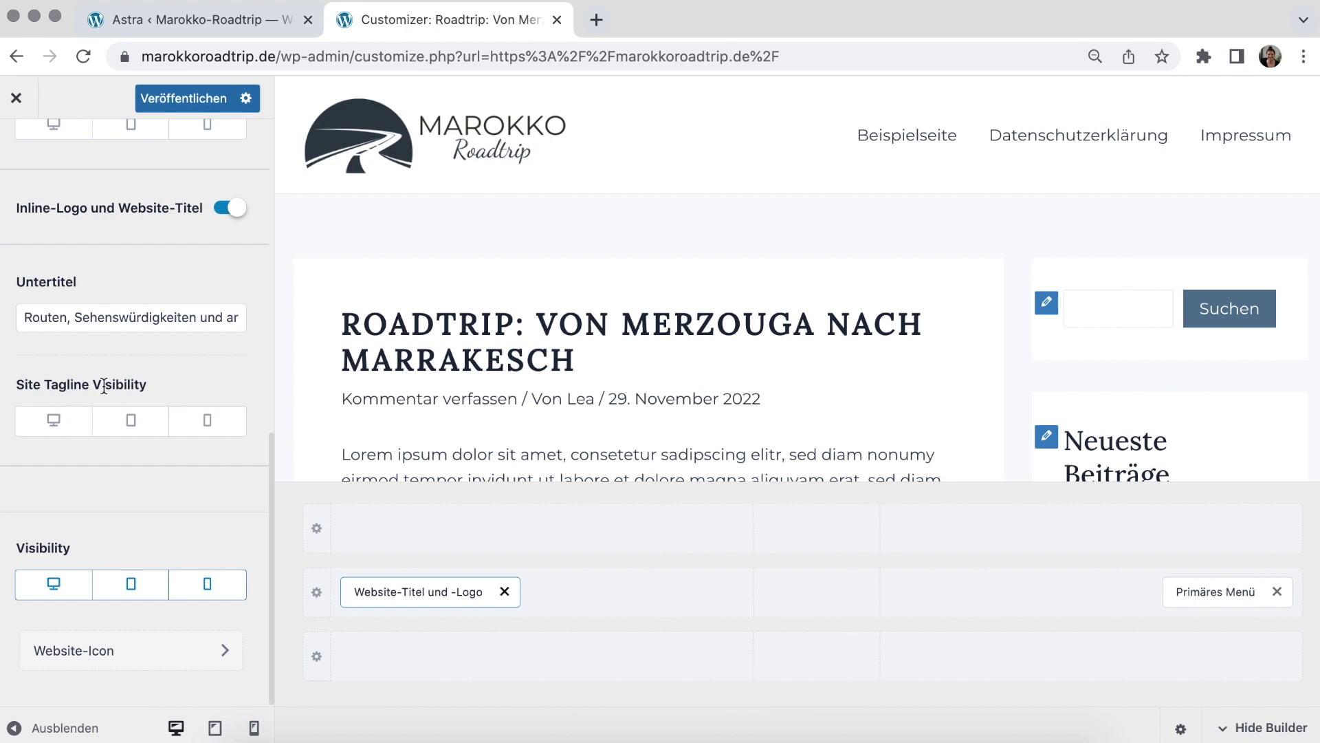
scroll(155, 419, "down", 1)
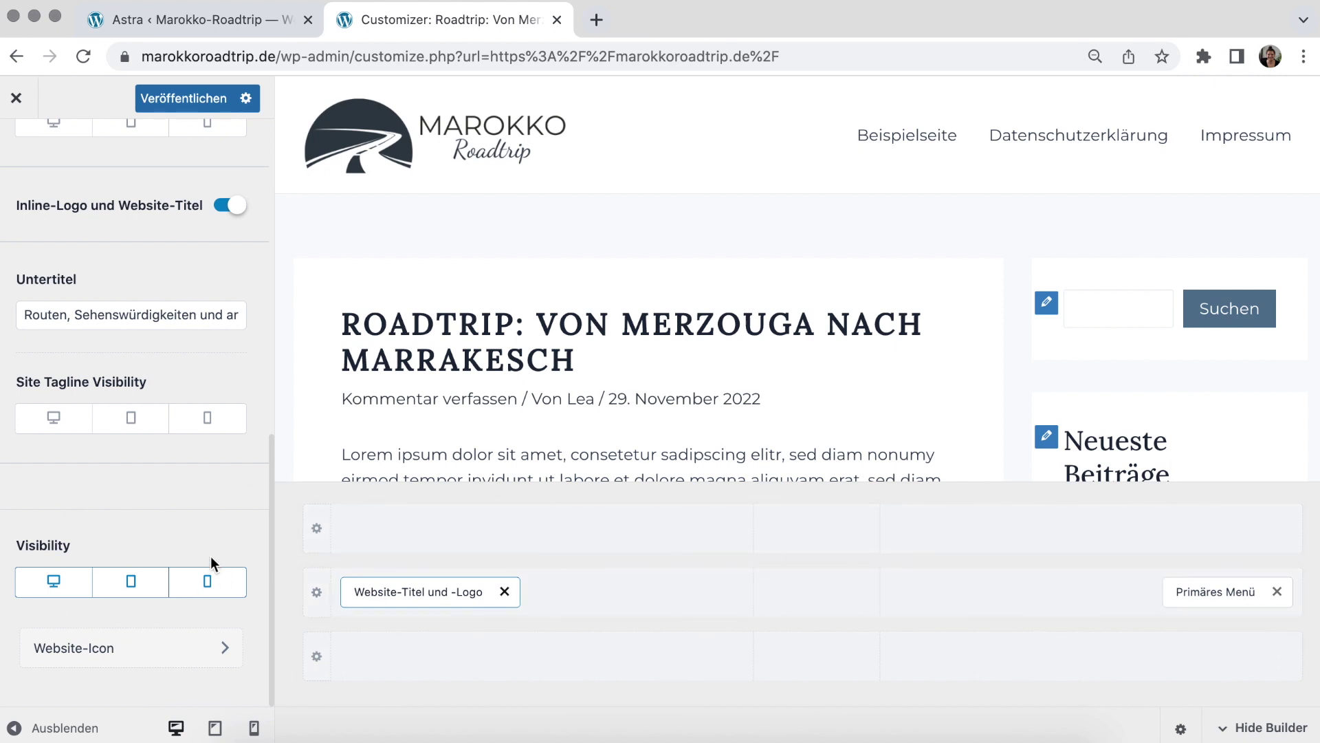
scroll(211, 555, "up", 10)
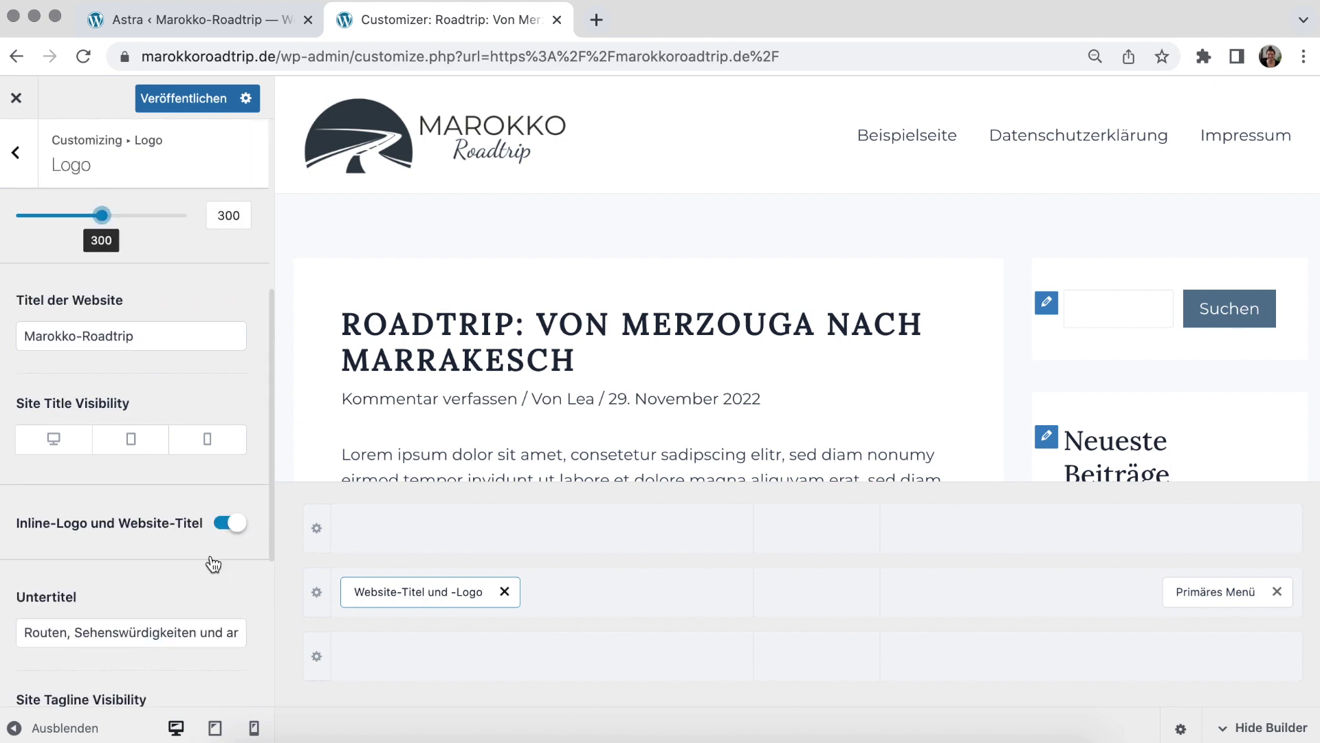
Check the logo's design options for title colour, tagline colour and spacing, and return to the Header-Builder overview
left_click(197, 209)
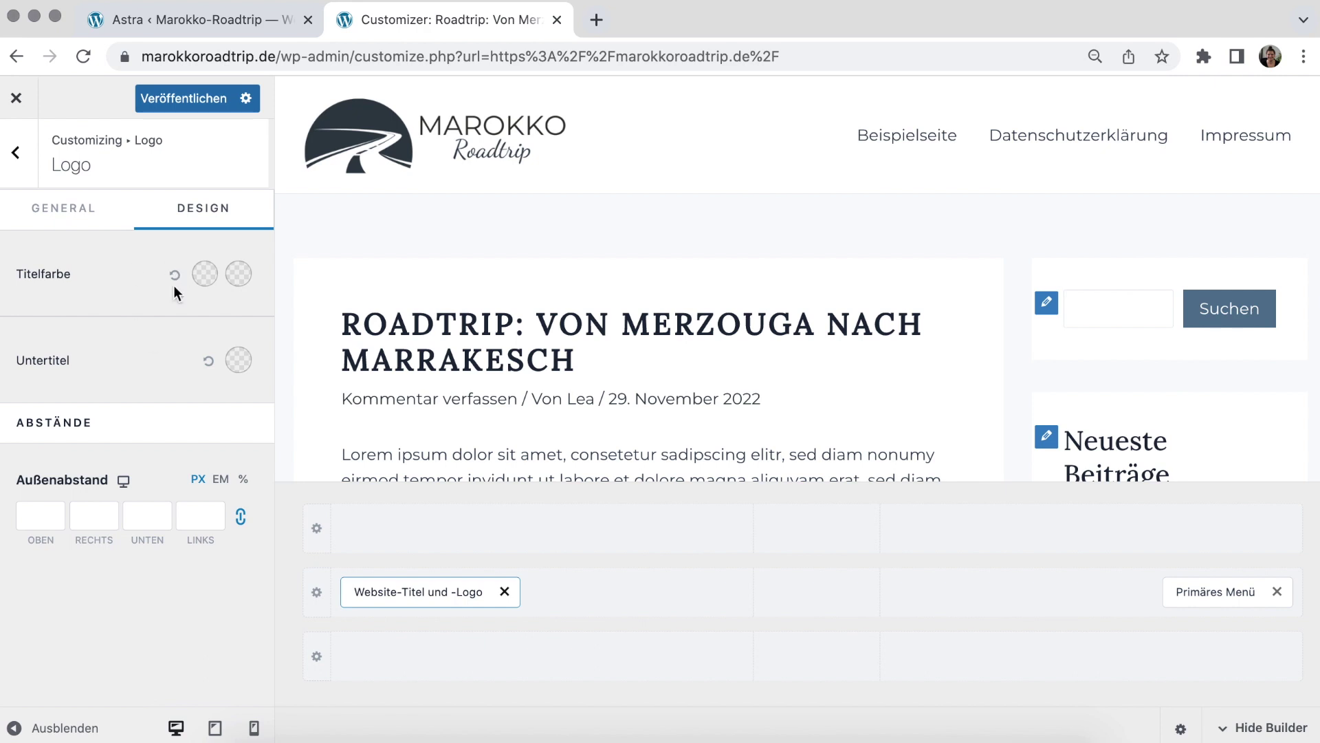
left_click(60, 210)
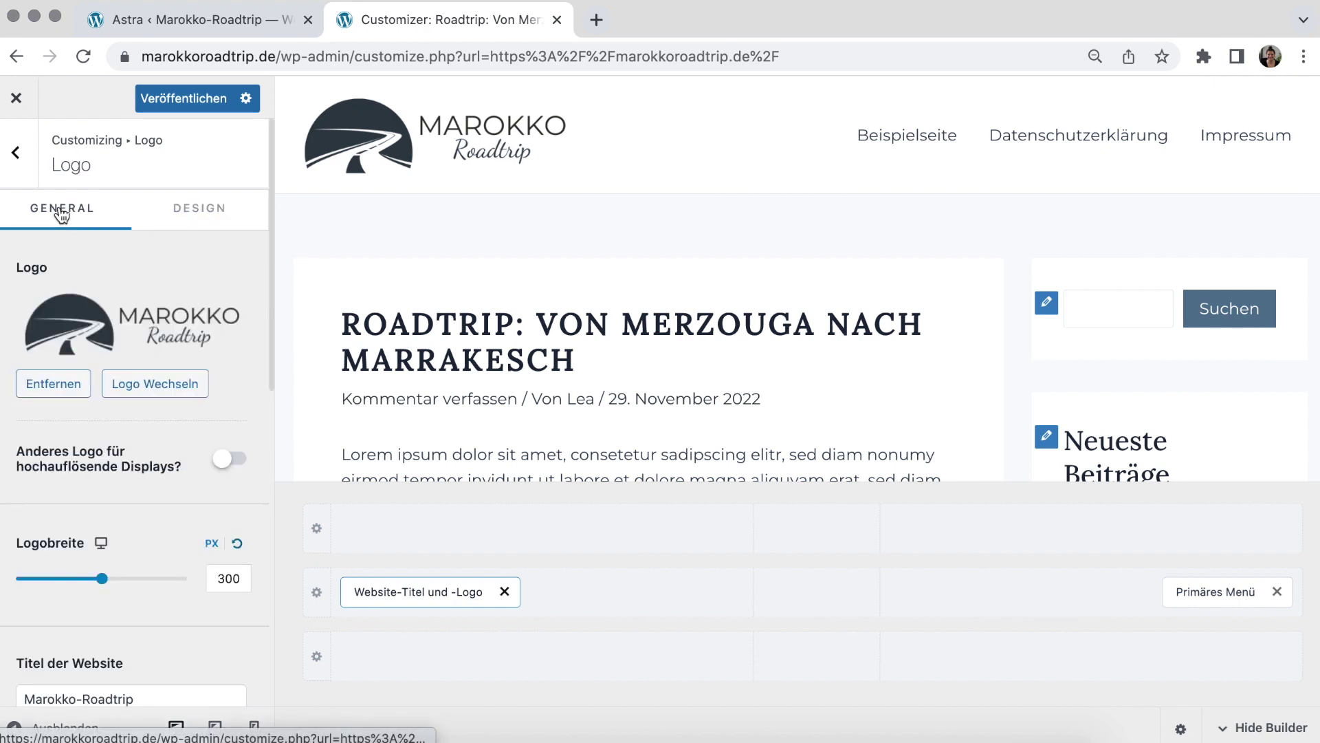
left_click(15, 153)
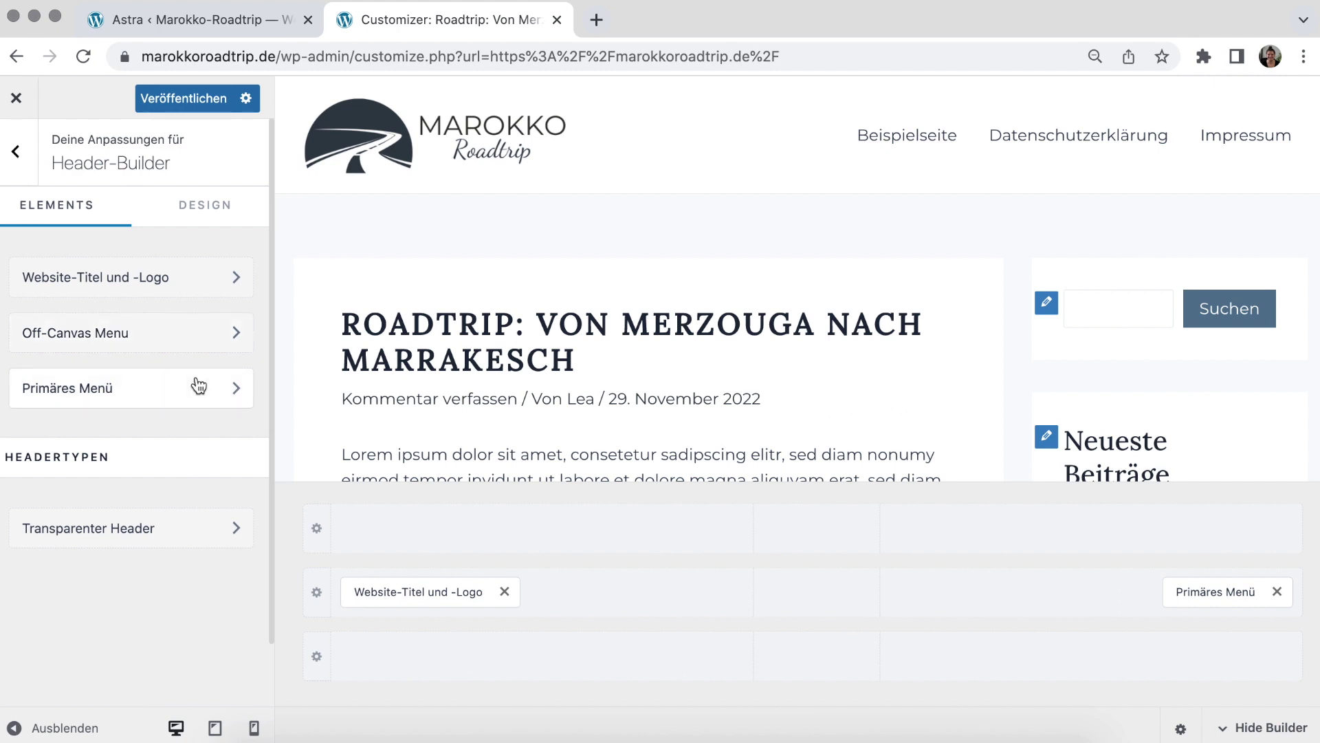
Open the menu management page in the WordPress dashboard and select Primäres Menü as the theme position for the Hauptmenü
mouse_move(1227, 603)
left_click(172, 28)
mouse_move(76, 446)
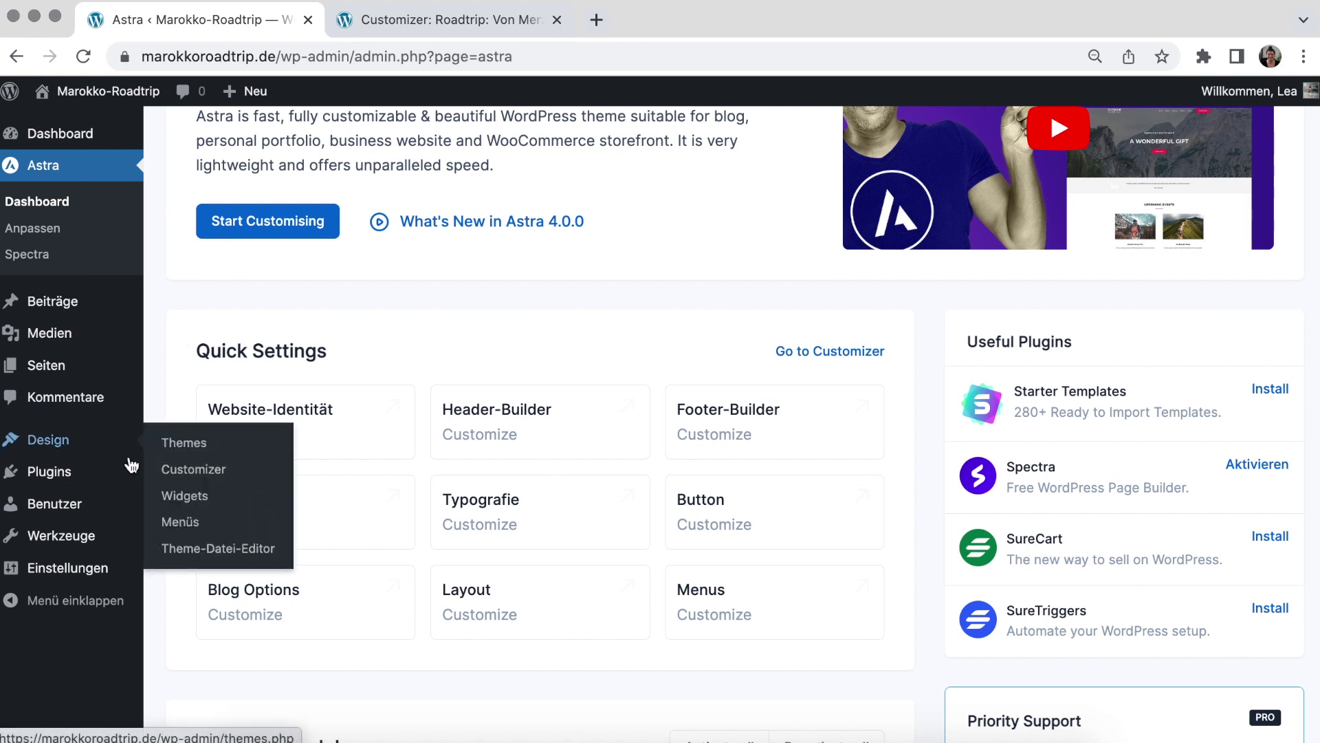
left_click(200, 526)
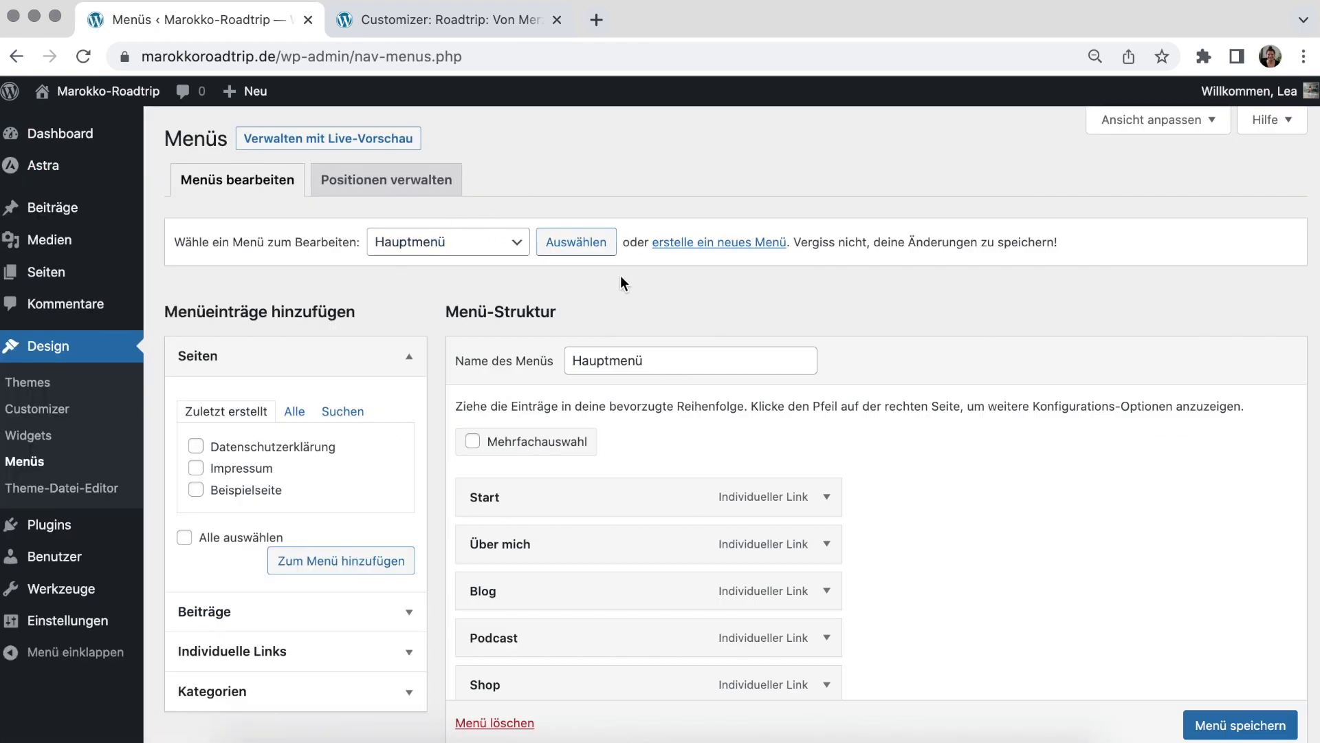
scroll(794, 323, "down", 1)
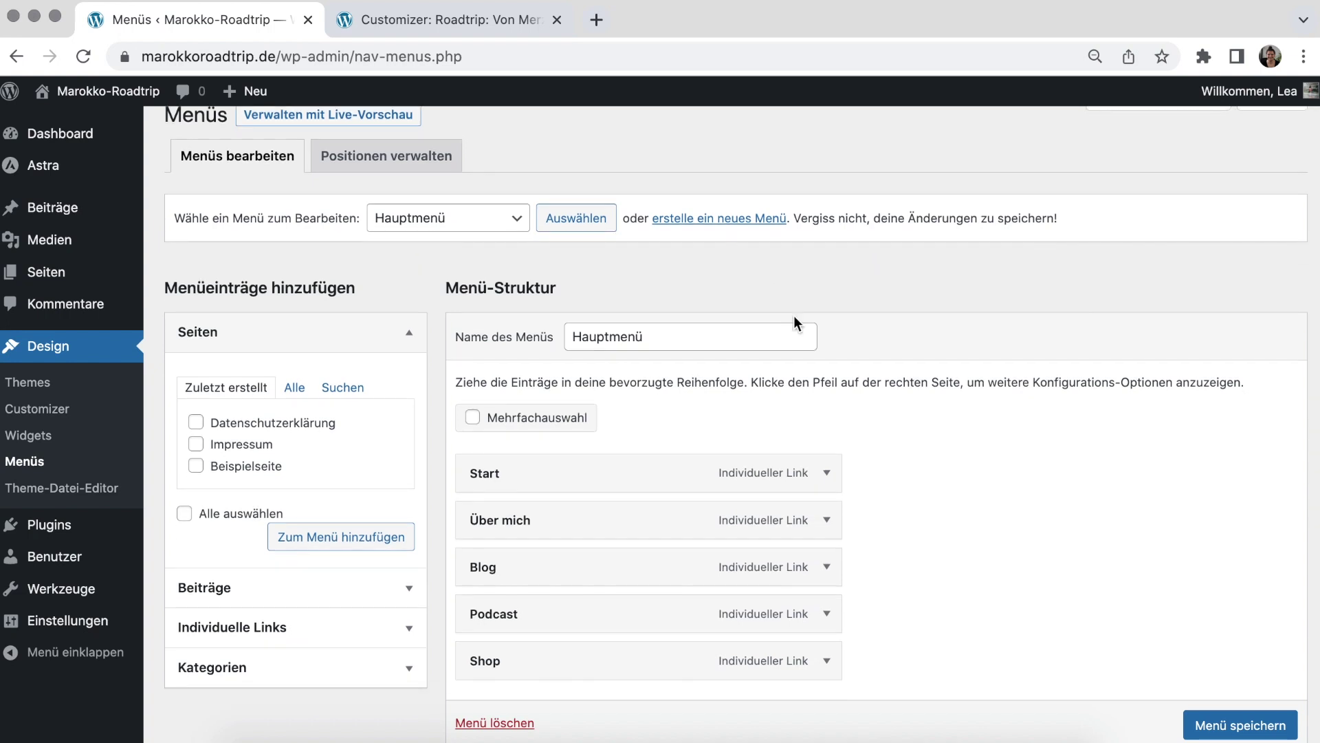
scroll(760, 374, "down", 5)
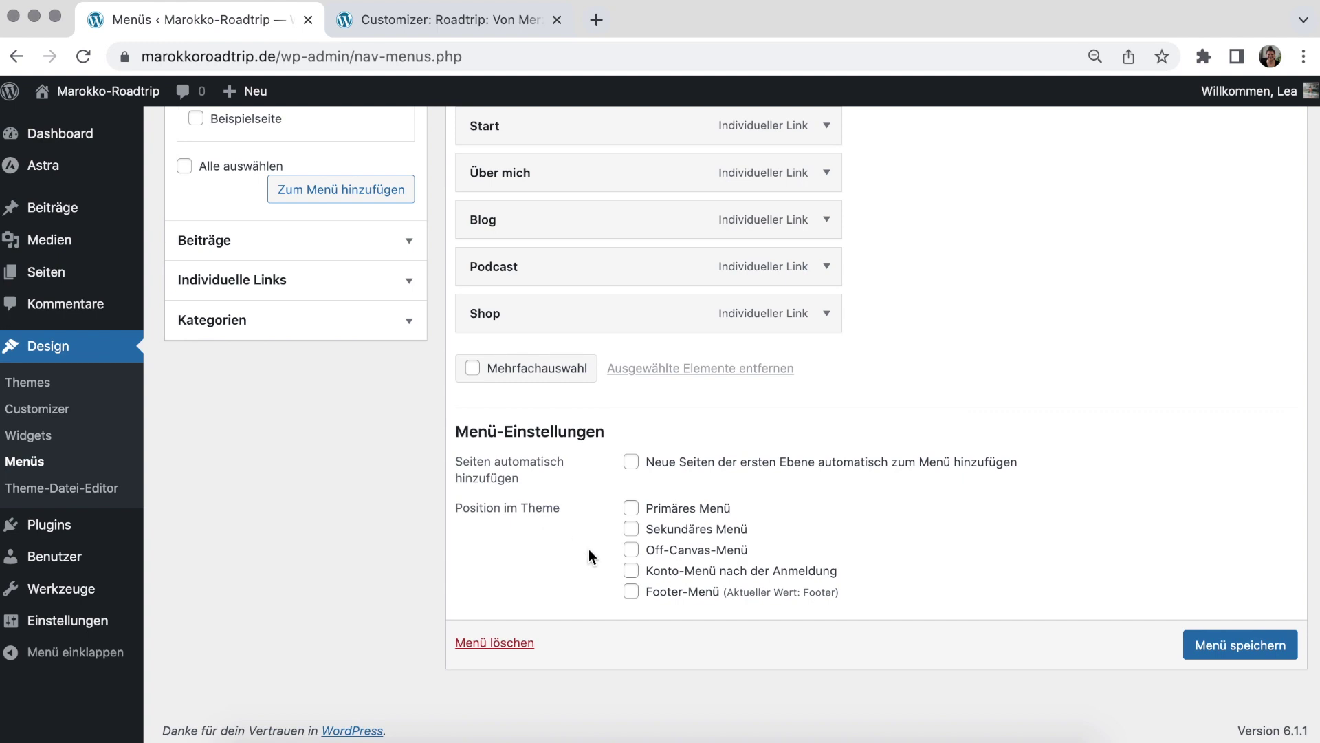
left_click(631, 508)
Return to the Customizer and view the Header-Builder layout for tablets
left_click(435, 19)
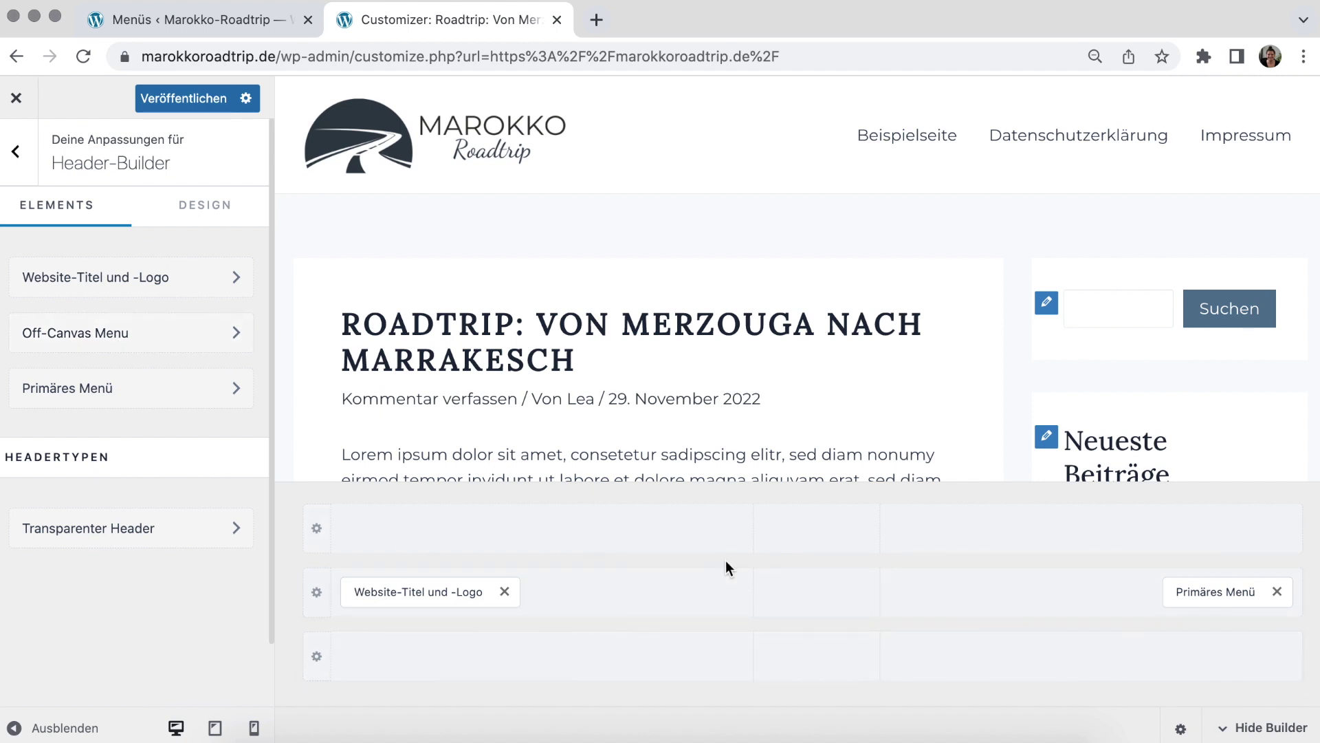
left_click(215, 727)
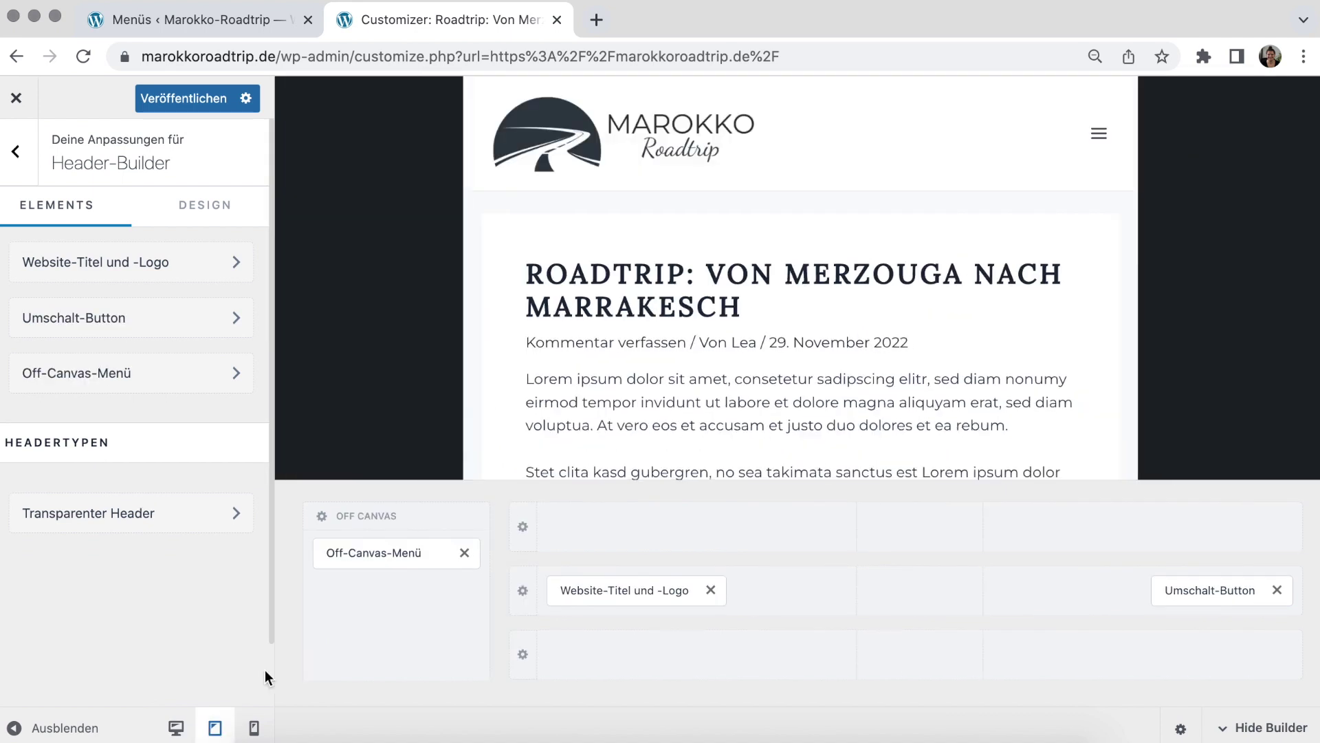
Open and close the header's mobile menu in the tablet preview to check which entries it contains
left_click(399, 557)
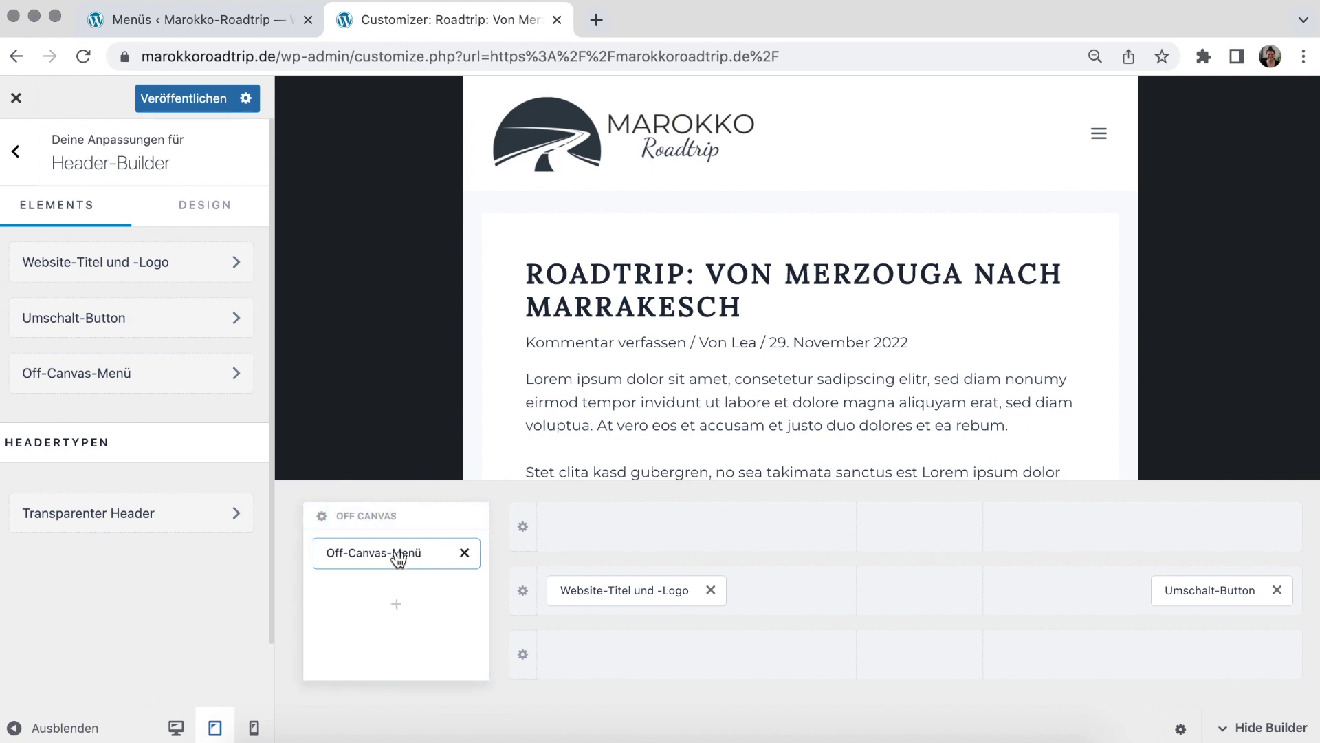
left_click(1099, 134)
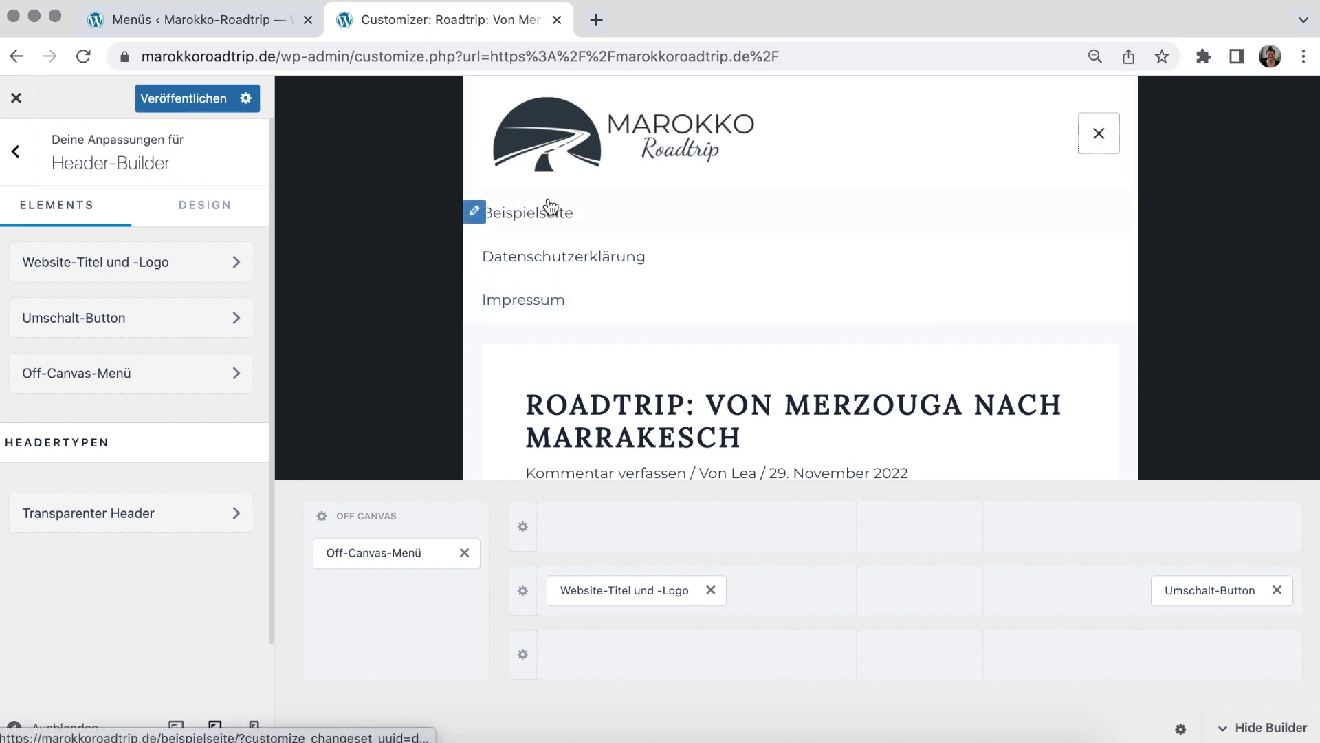
left_click(1099, 134)
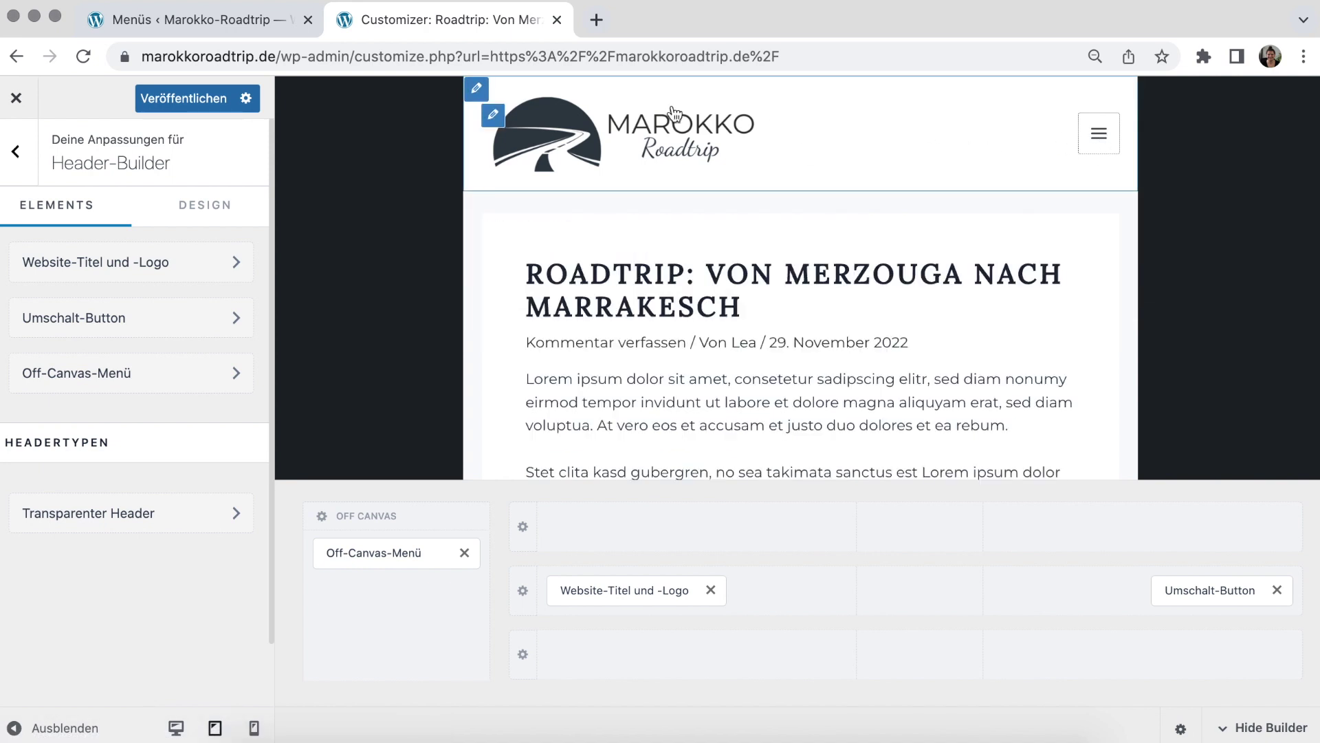
On the Menüs page, assign Hauptmenü to the Off-Canvas-Menü theme position as well and save the menu
left_click(189, 23)
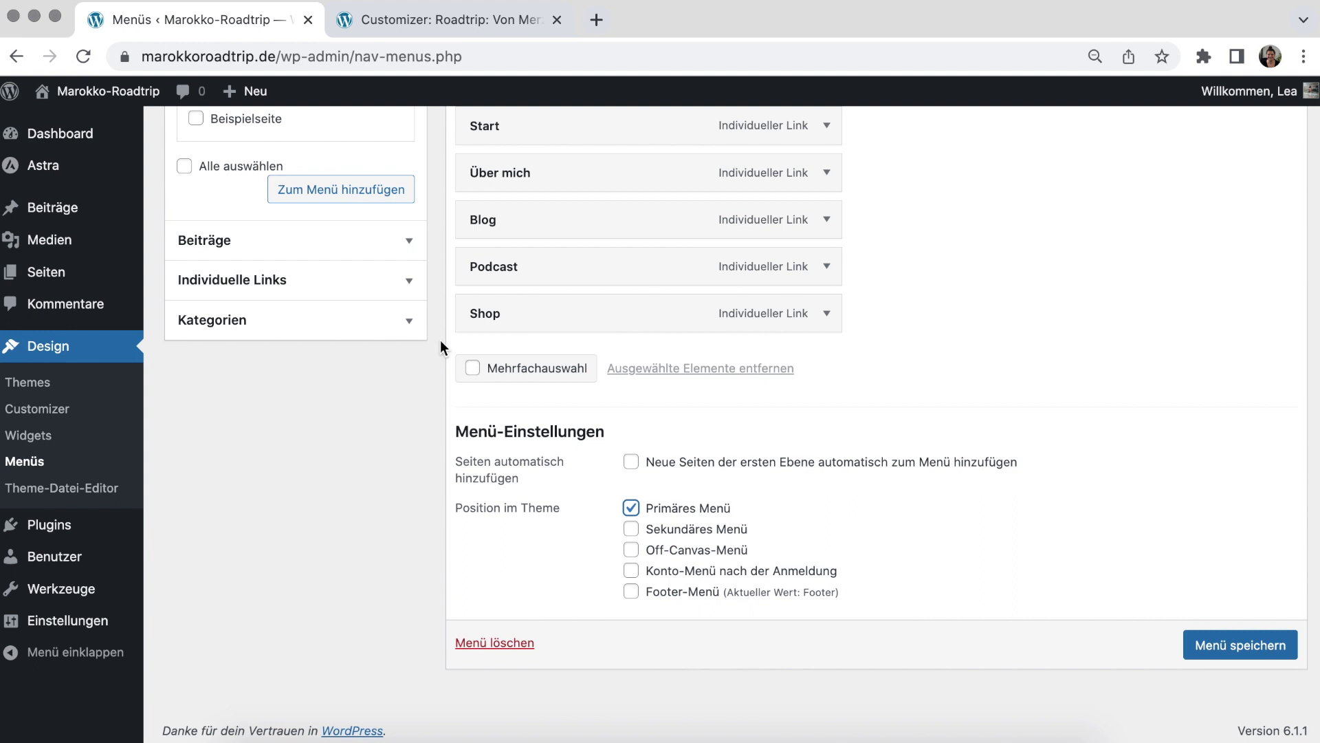
left_click(630, 549)
left_click(1203, 644)
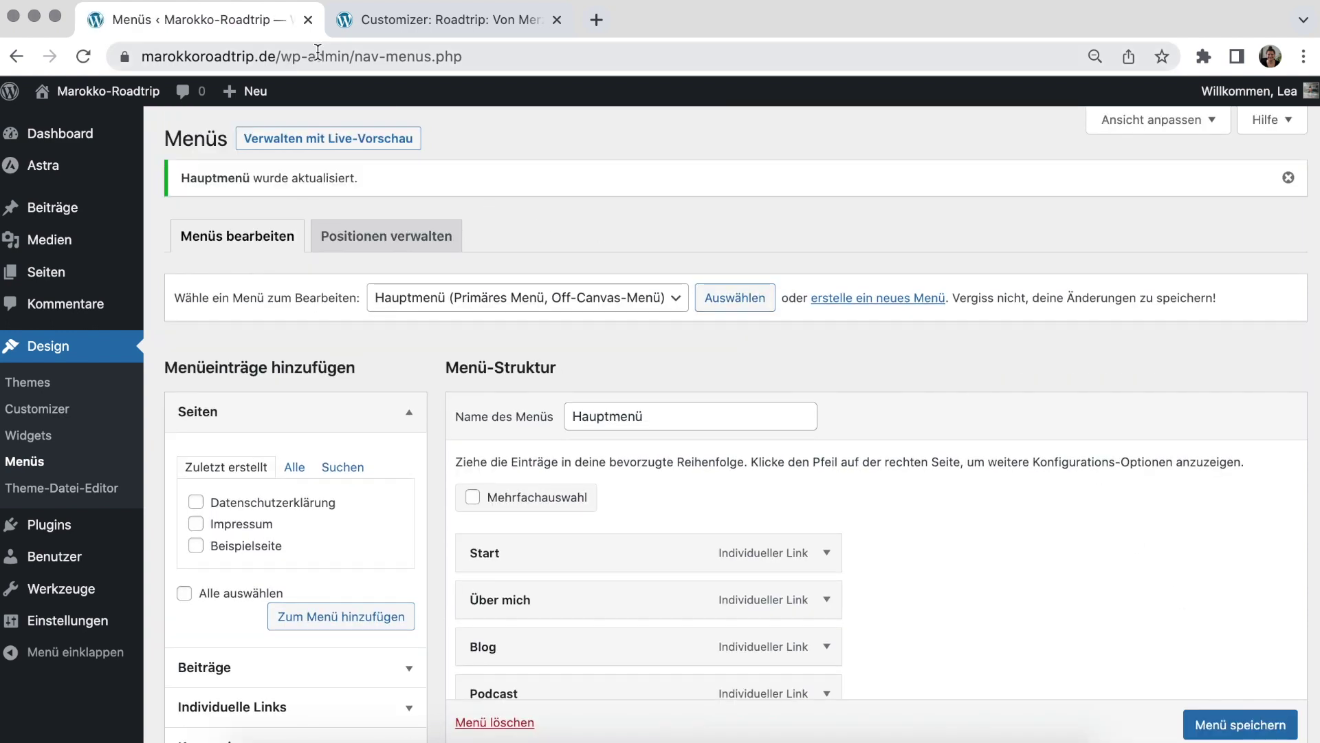
Return to the Customizer, publish the pending header changes and reload the page
left_click(361, 26)
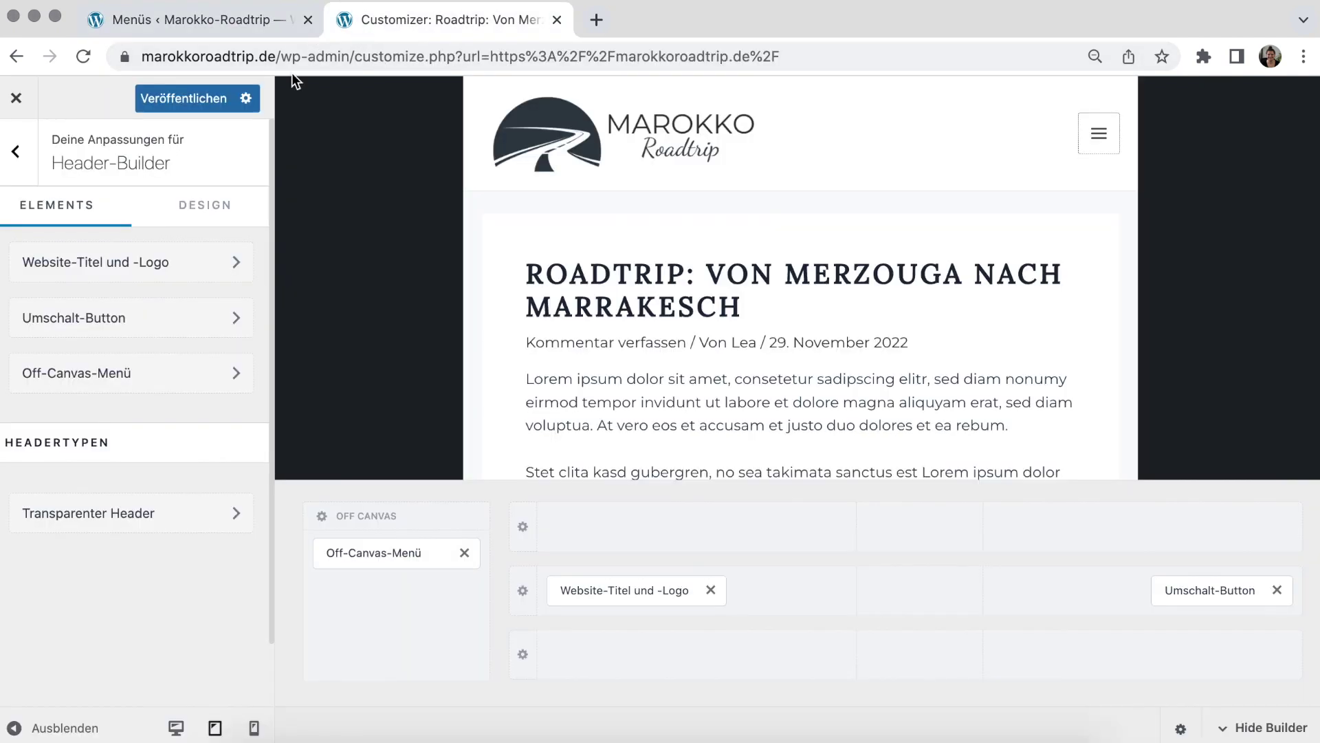
left_click(189, 101)
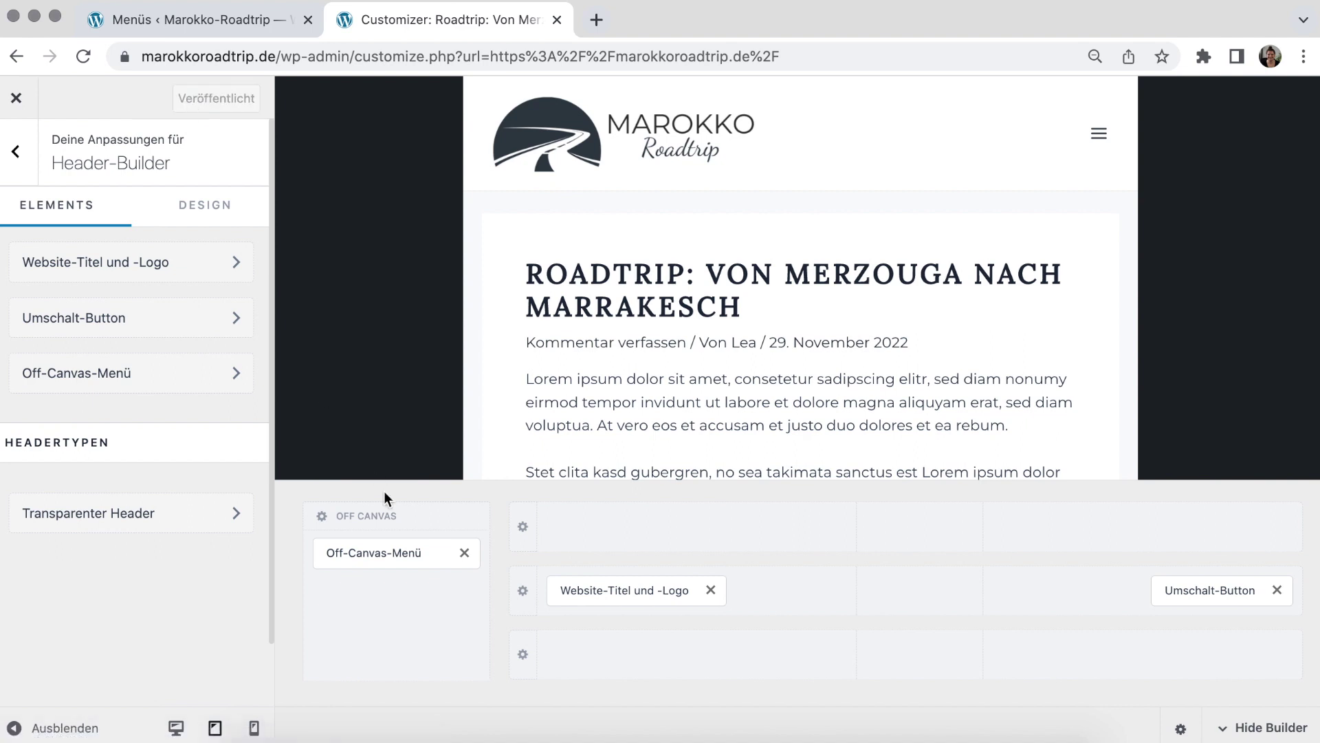
left_click(87, 54)
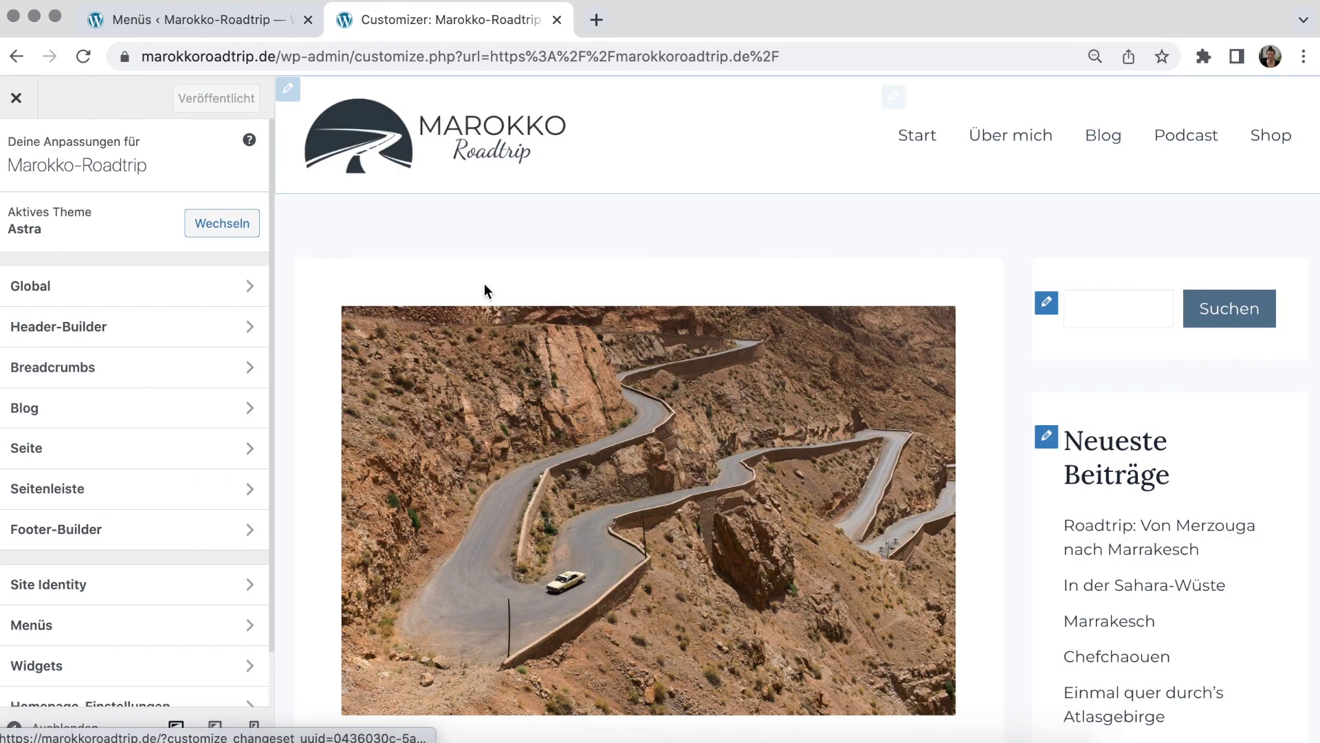
Look through the general and design settings of Primäres Menü in the Header-Builder, then return to the element list
left_click(176, 325)
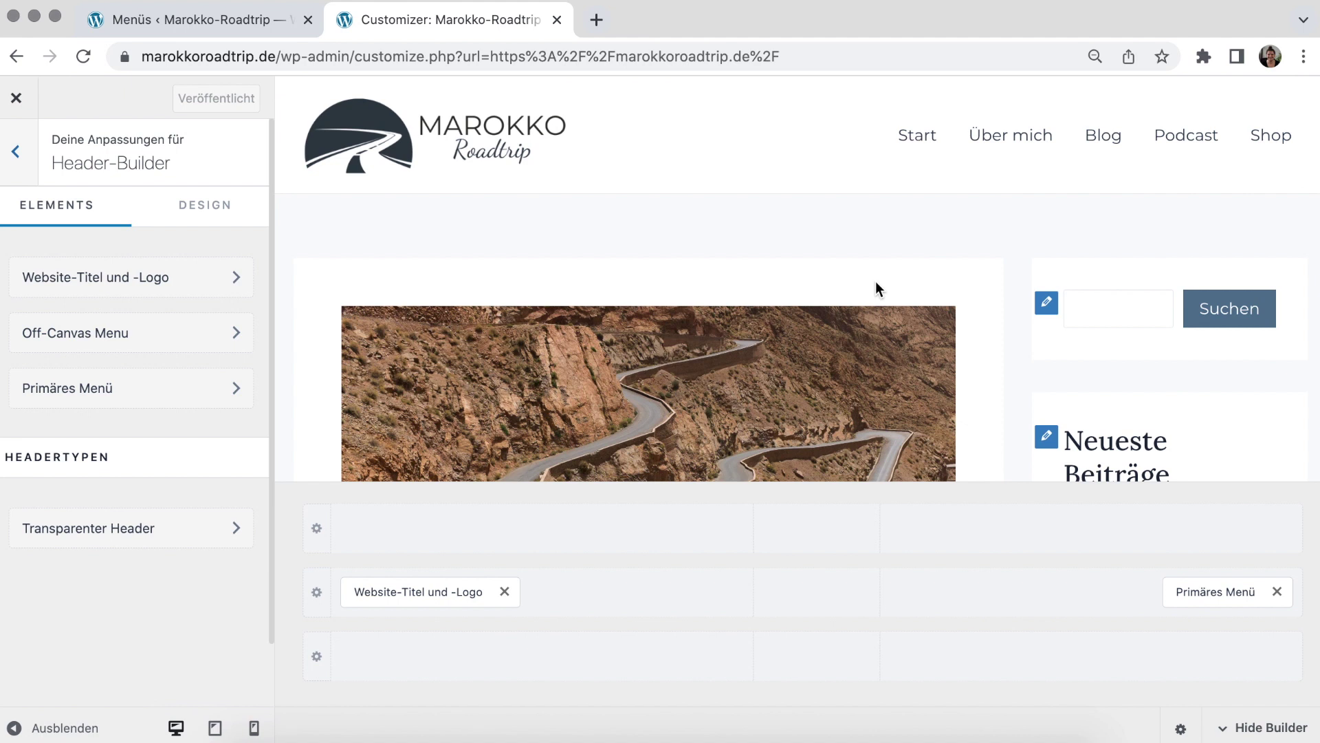
left_click(203, 399)
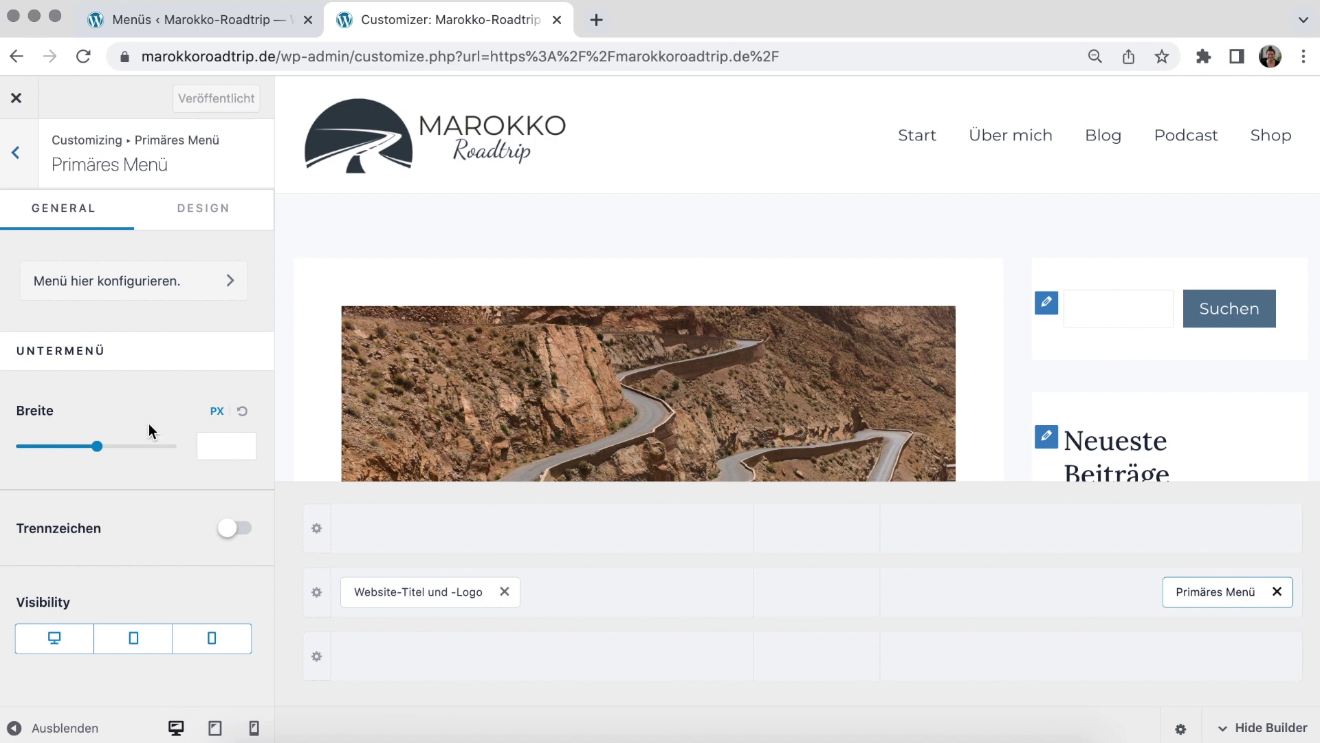
left_click(201, 220)
scroll(196, 389, "down", 3)
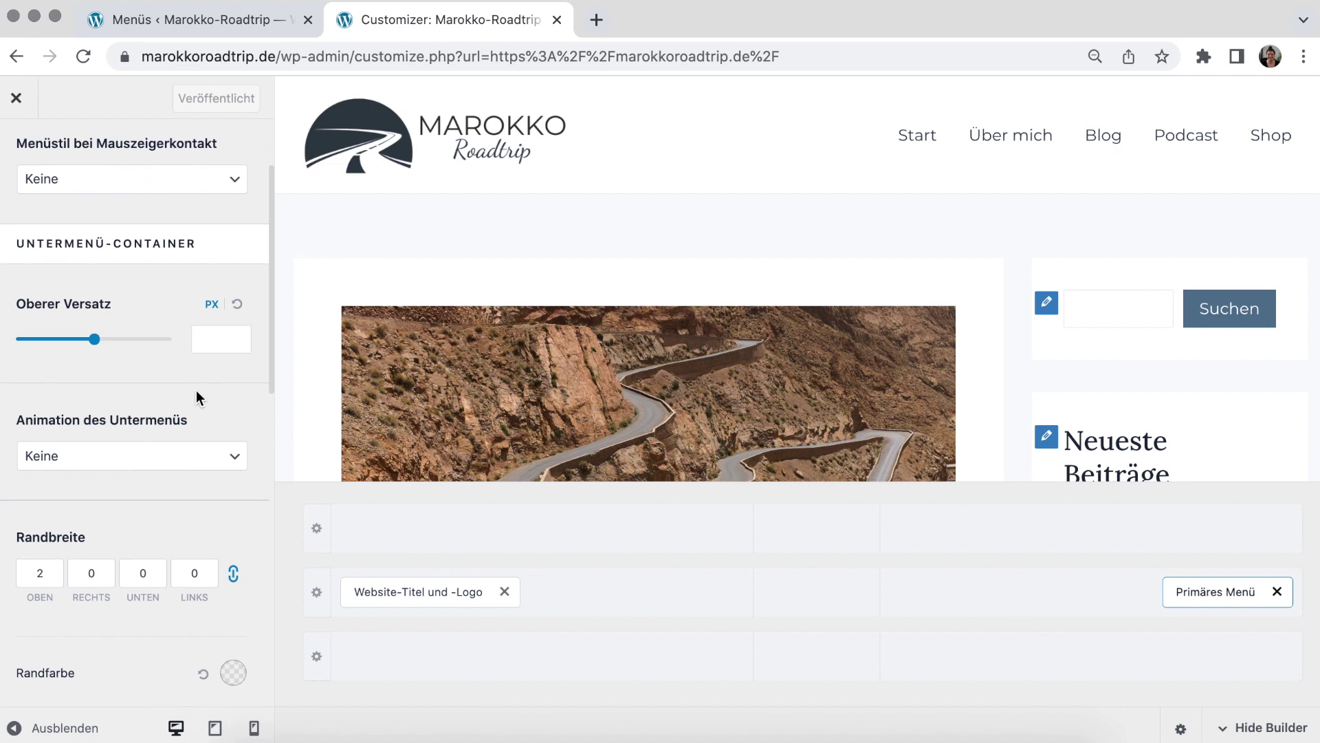
scroll(196, 397, "down", 4)
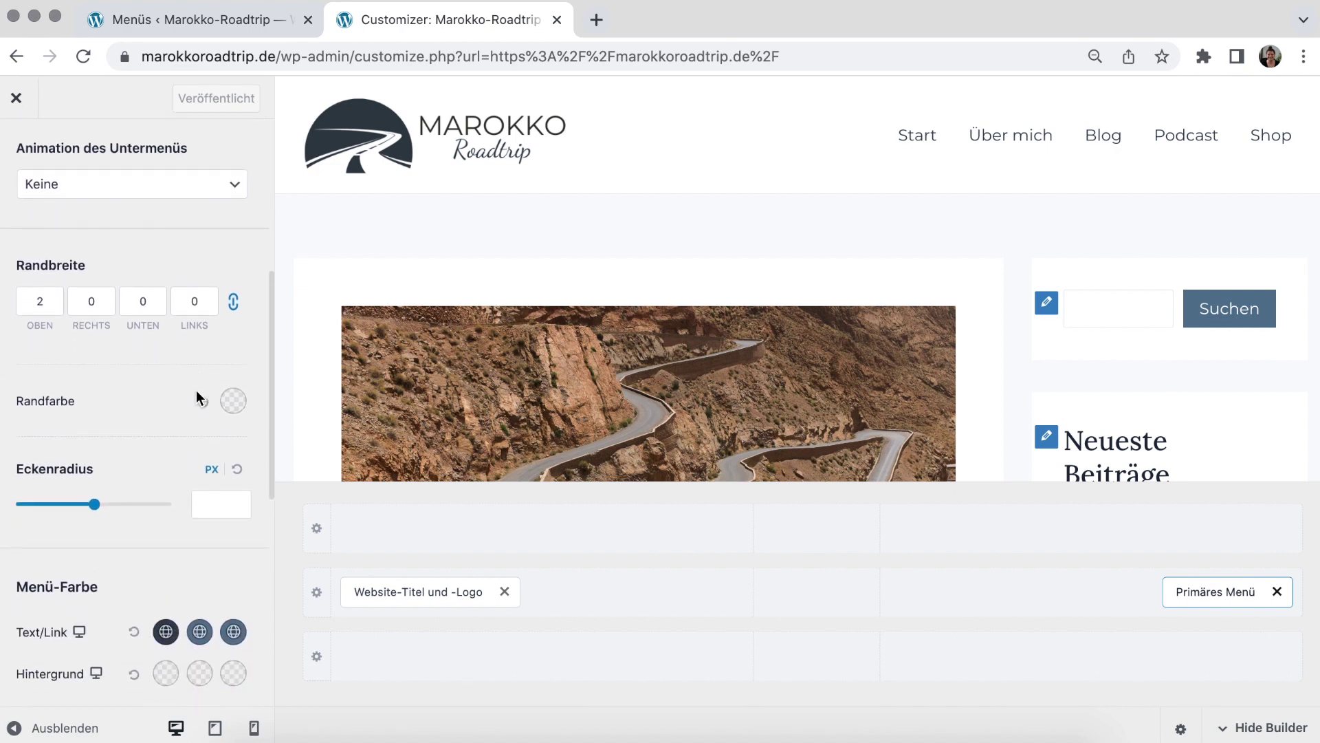
scroll(196, 389, "up", 8)
left_click(16, 155)
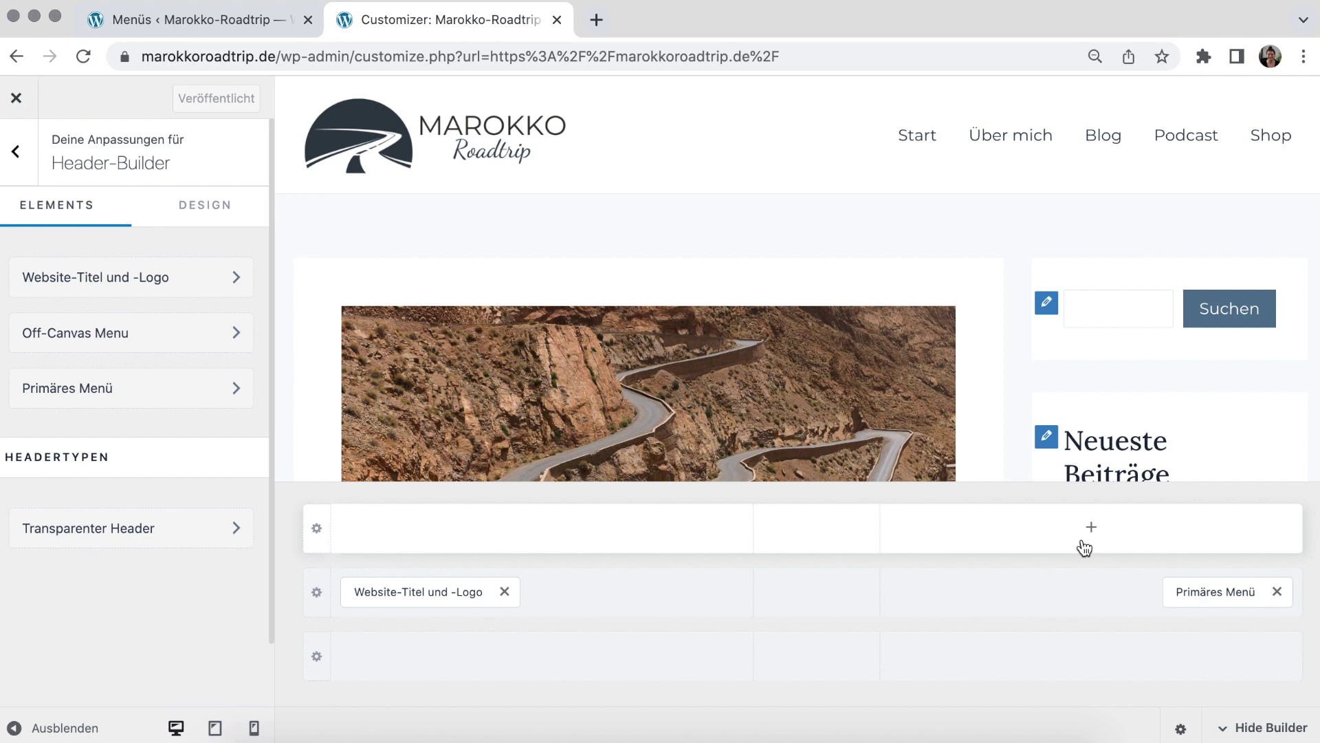
Move Website-Titel und -Logo to the centre of the header's upper row and Primäres Menü to the centre of the middle row
left_click_drag(445, 589, 849, 546)
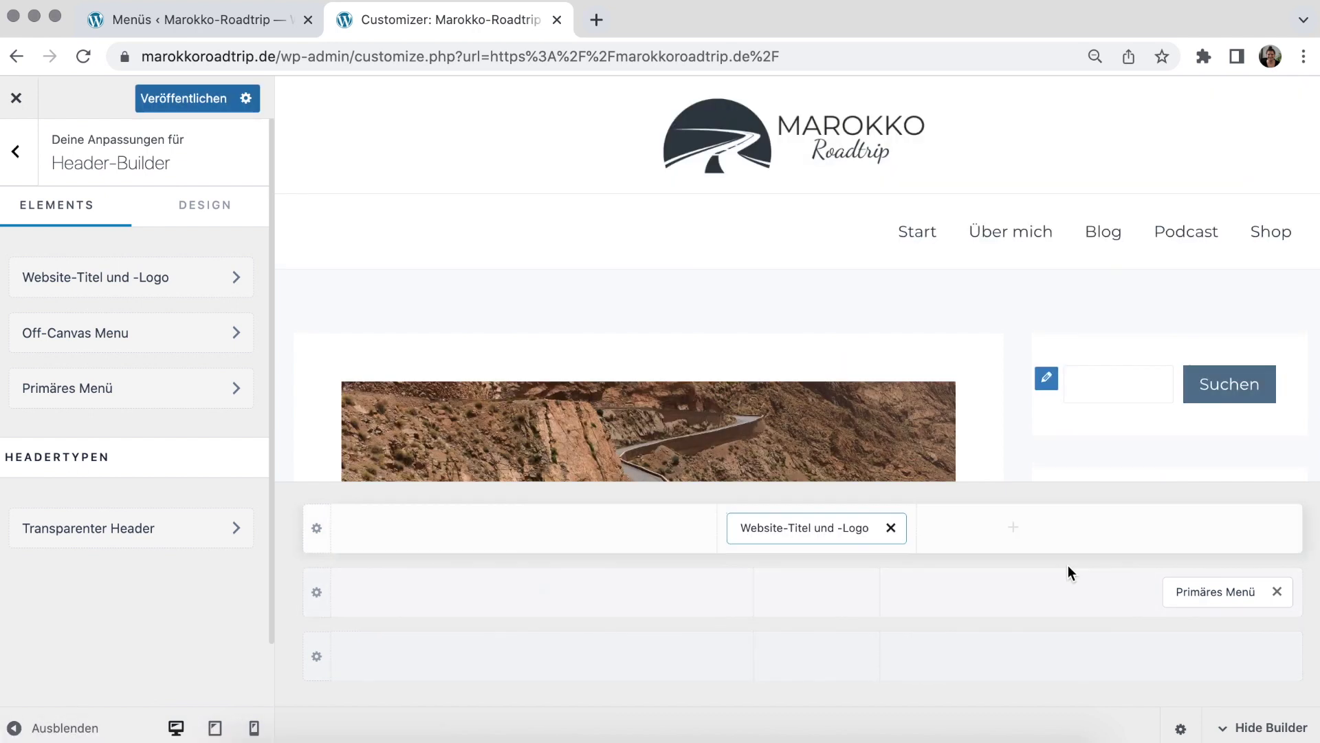
left_click_drag(1205, 590, 808, 591)
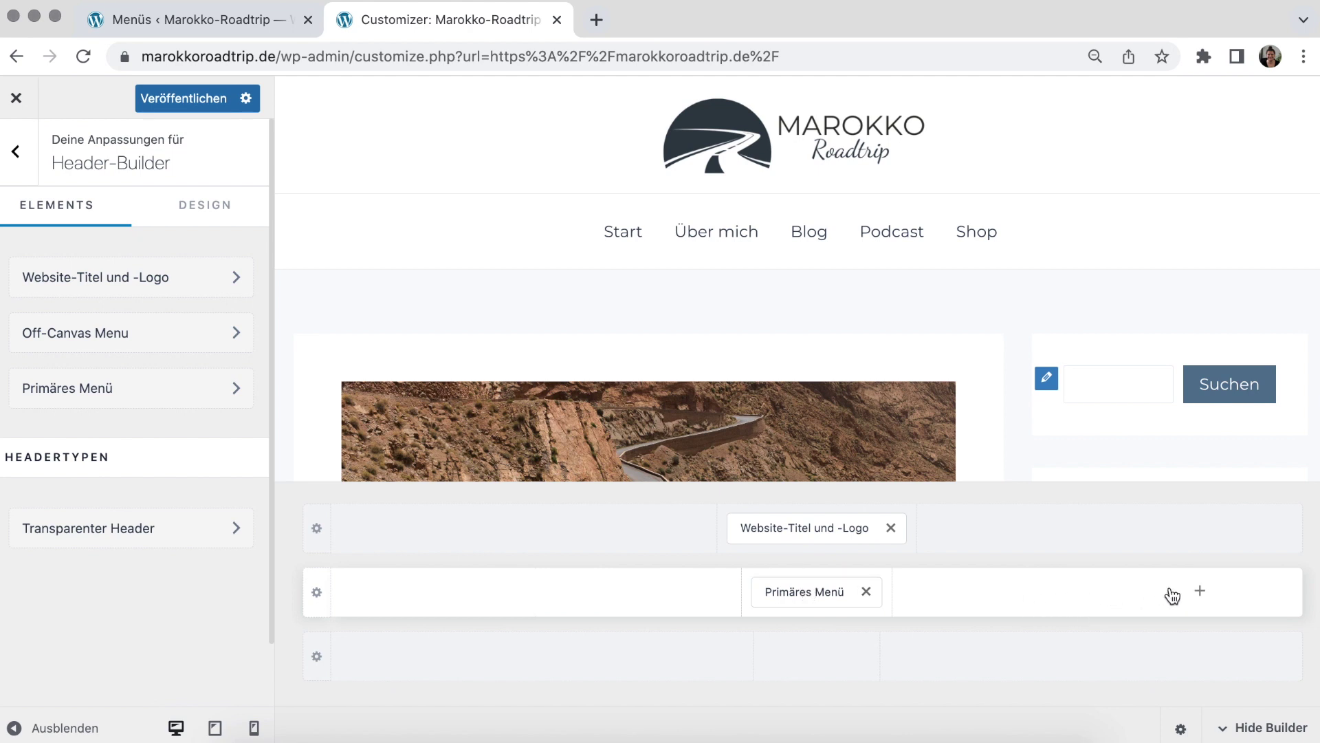
Add a Social element to the header's middle row and place it in the row's left section
left_click(1199, 592)
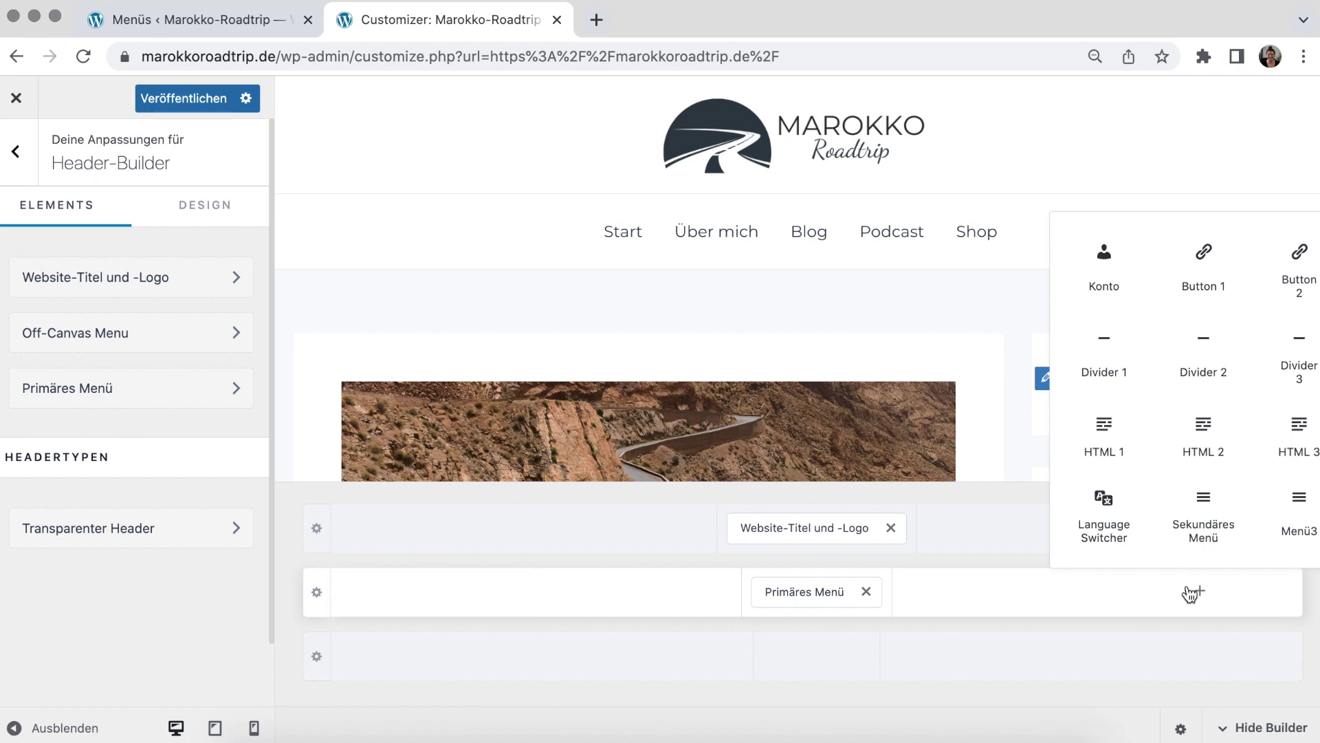
scroll(1208, 433, "down", 3)
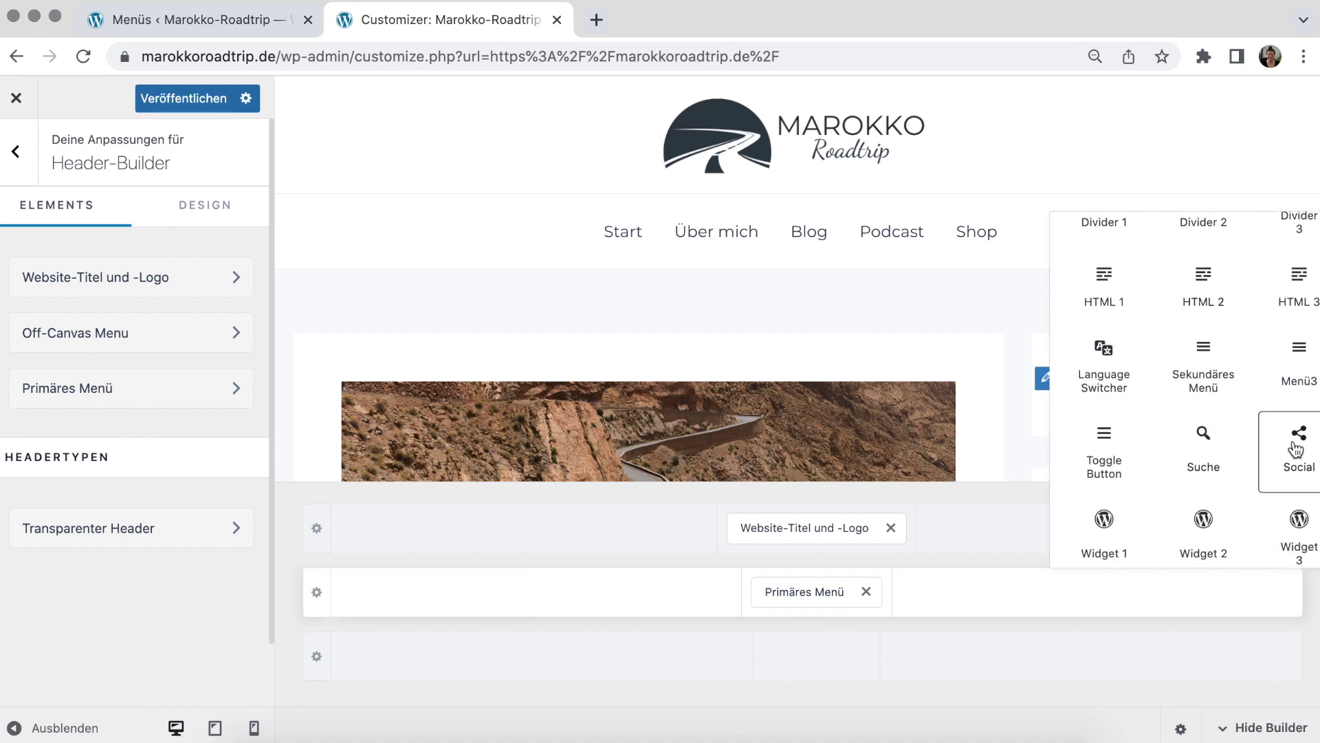
left_click(1296, 447)
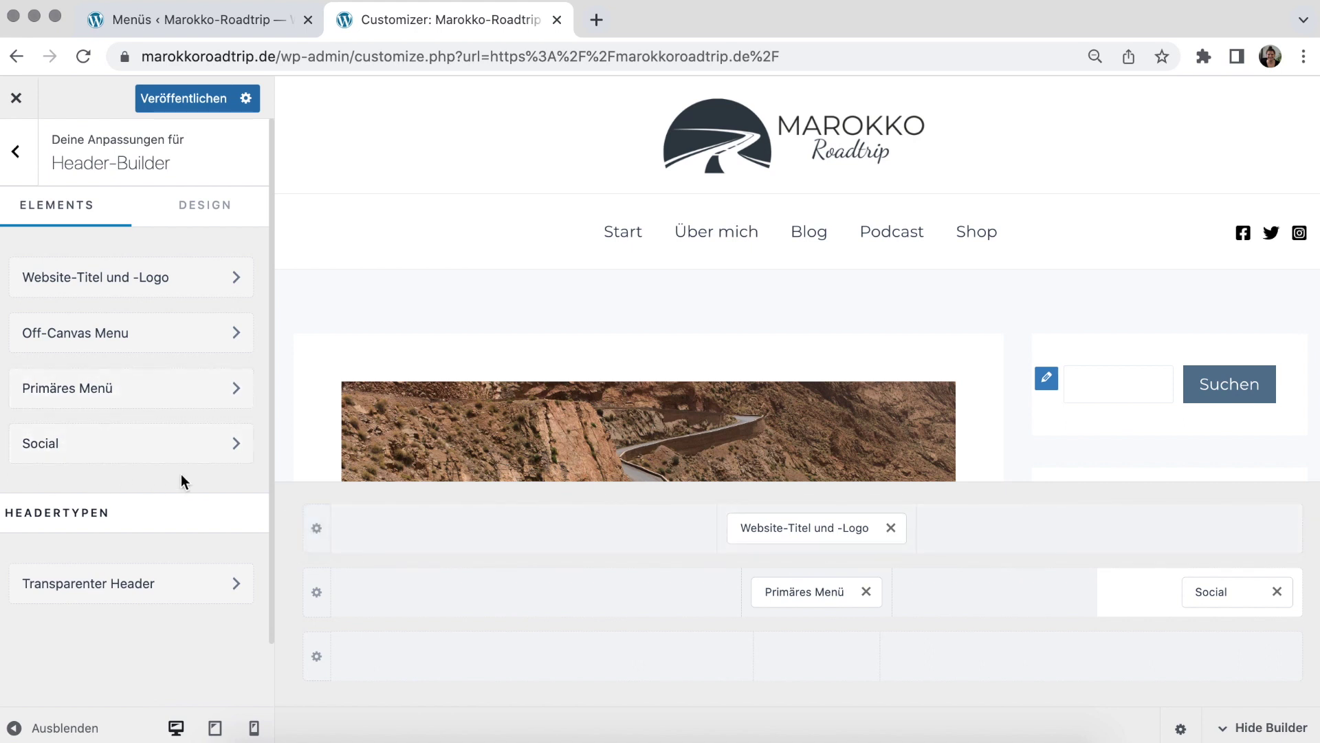
left_click_drag(1210, 596, 369, 601)
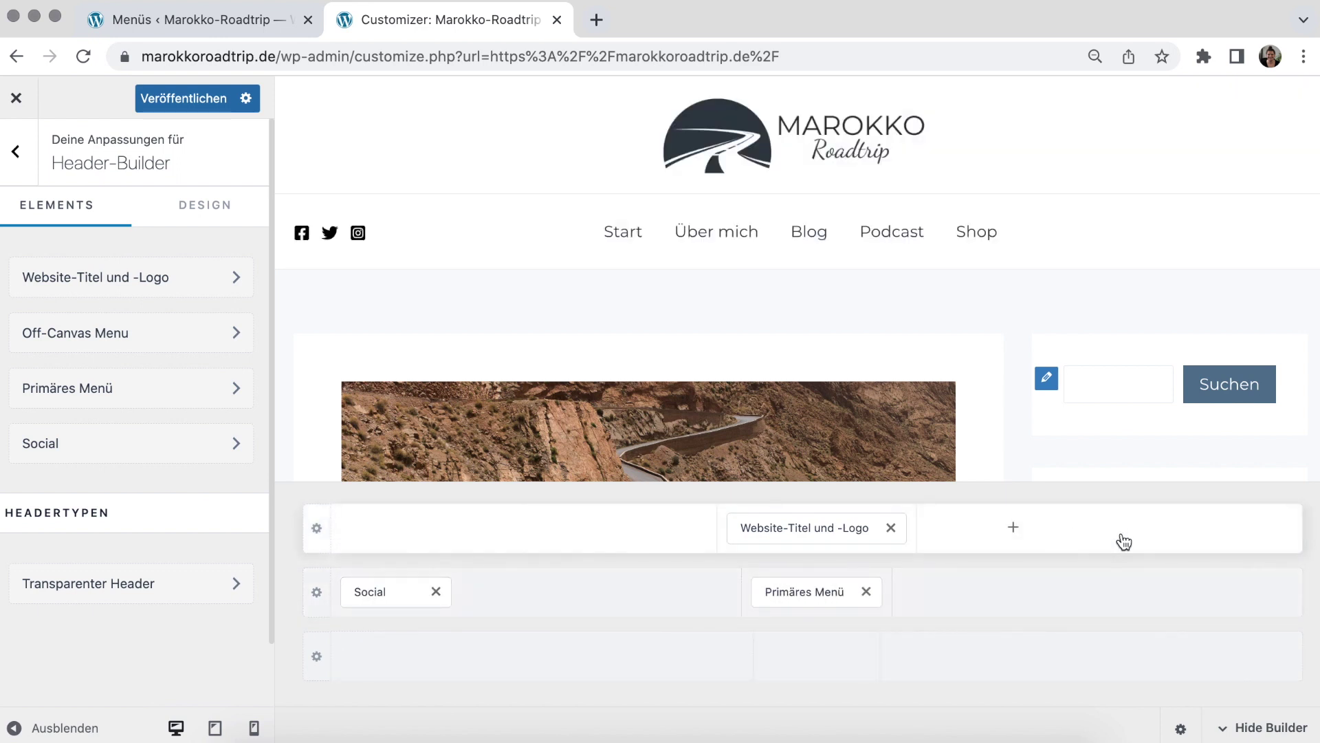
Add a Suche element to the right section of the header's middle row
left_click(1212, 596)
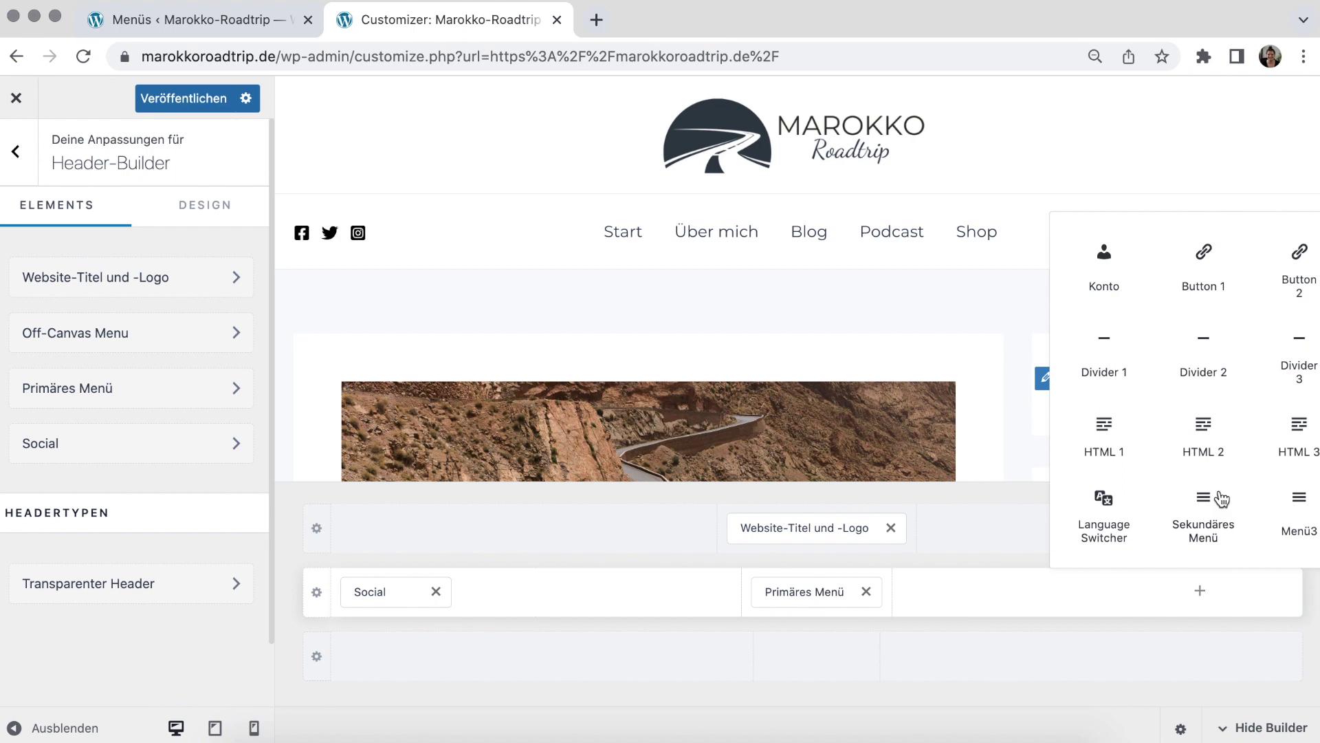
scroll(1221, 498, "down", 2)
left_click(1211, 440)
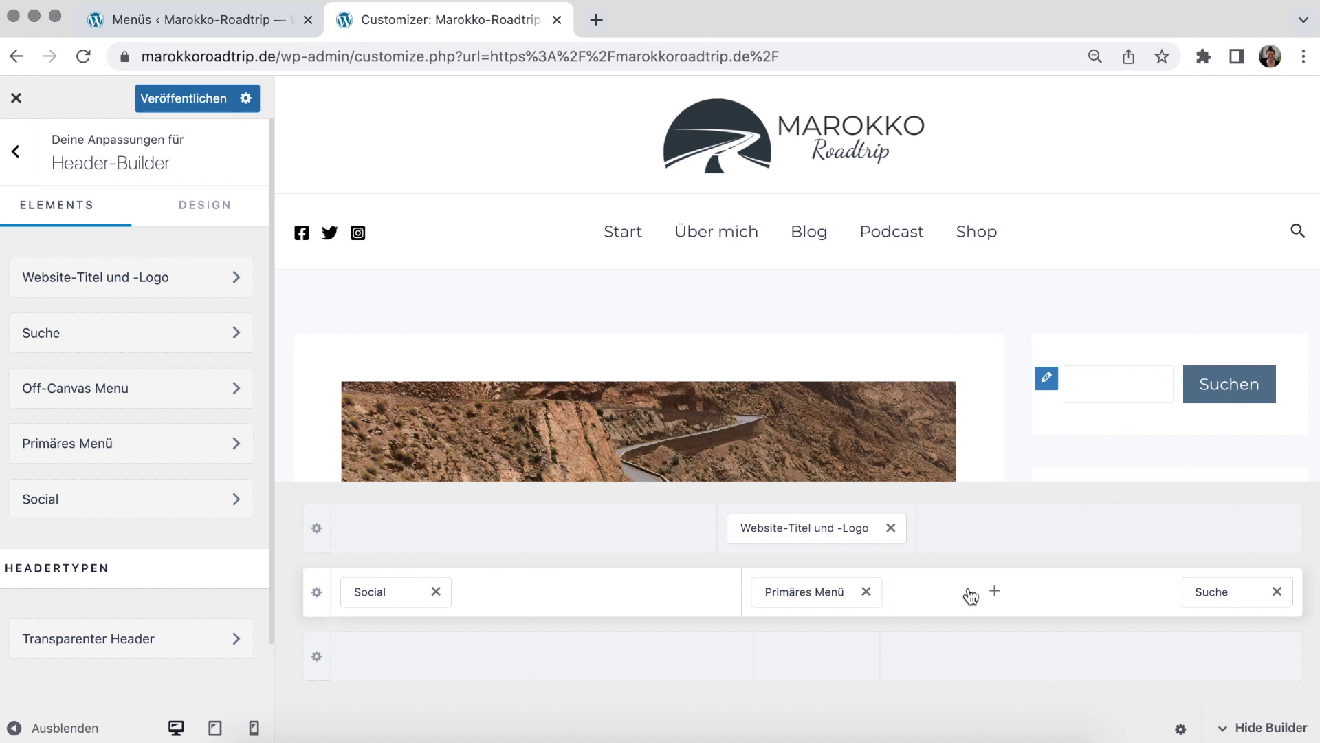
View the general and design settings of the Primärer Header row, then return to the Header-Builder
left_click(317, 595)
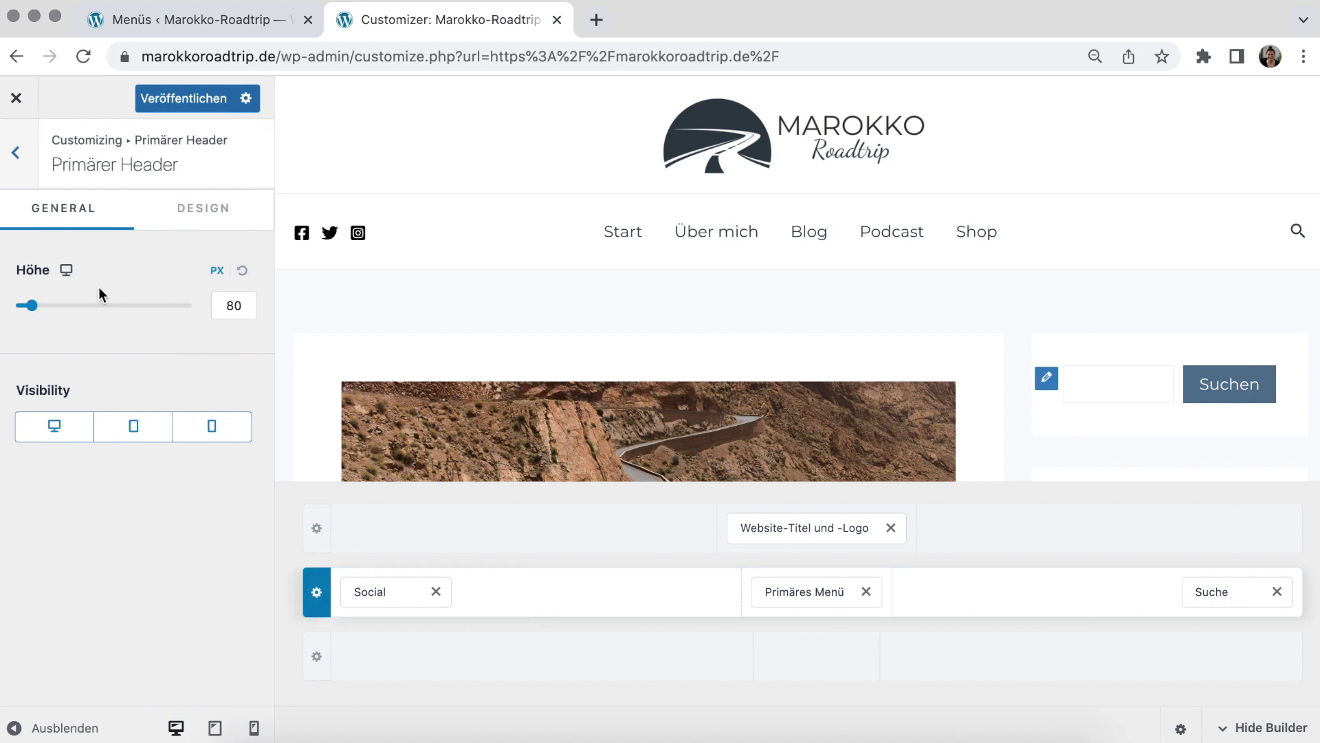
left_click(196, 208)
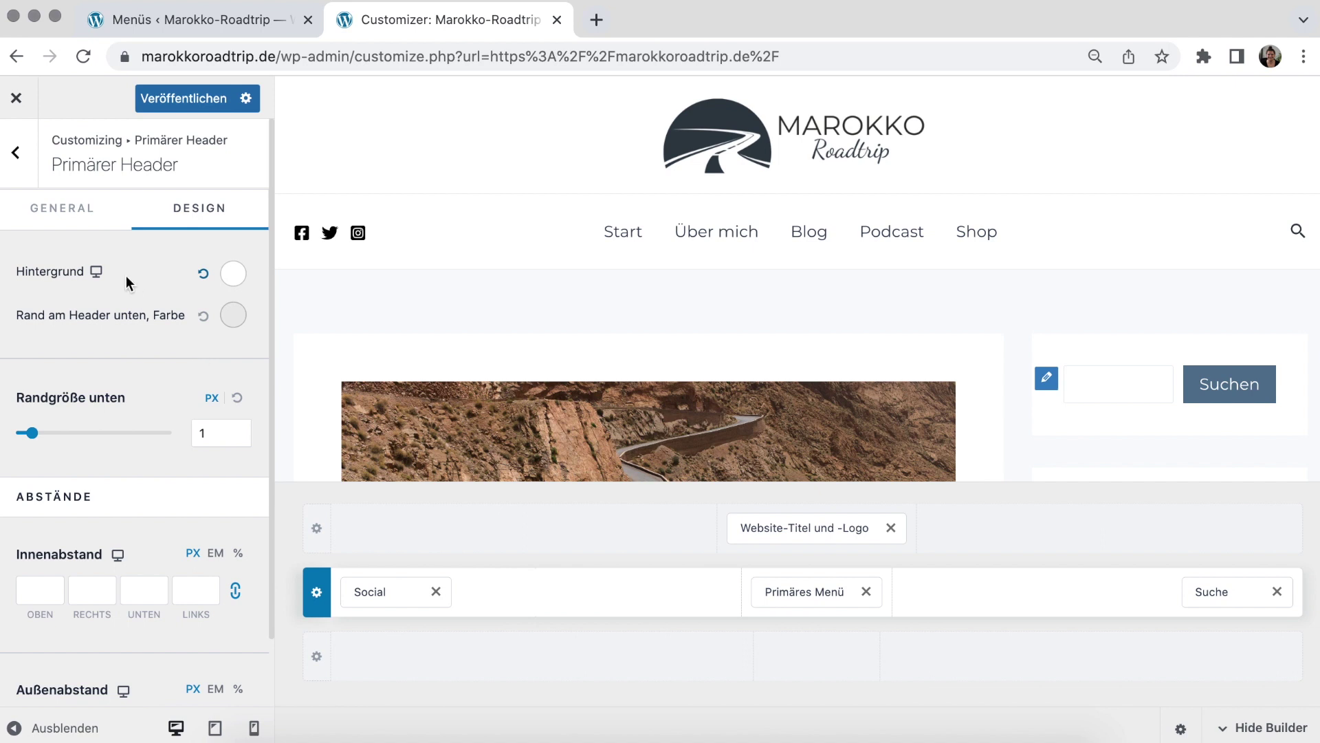
left_click(17, 165)
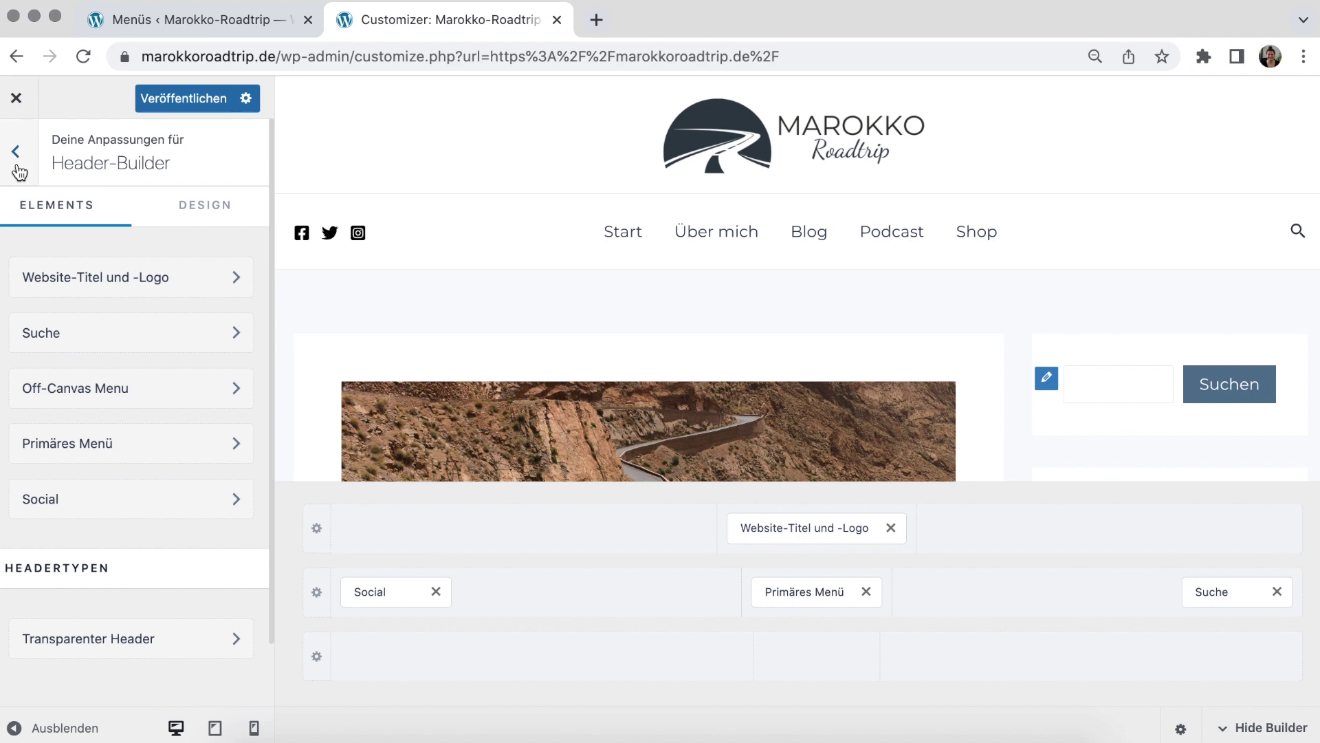
In the Footer-Builder, replace the Copyright element in the footer's lowest row with the Footer Menu
left_click(17, 164)
left_click(94, 530)
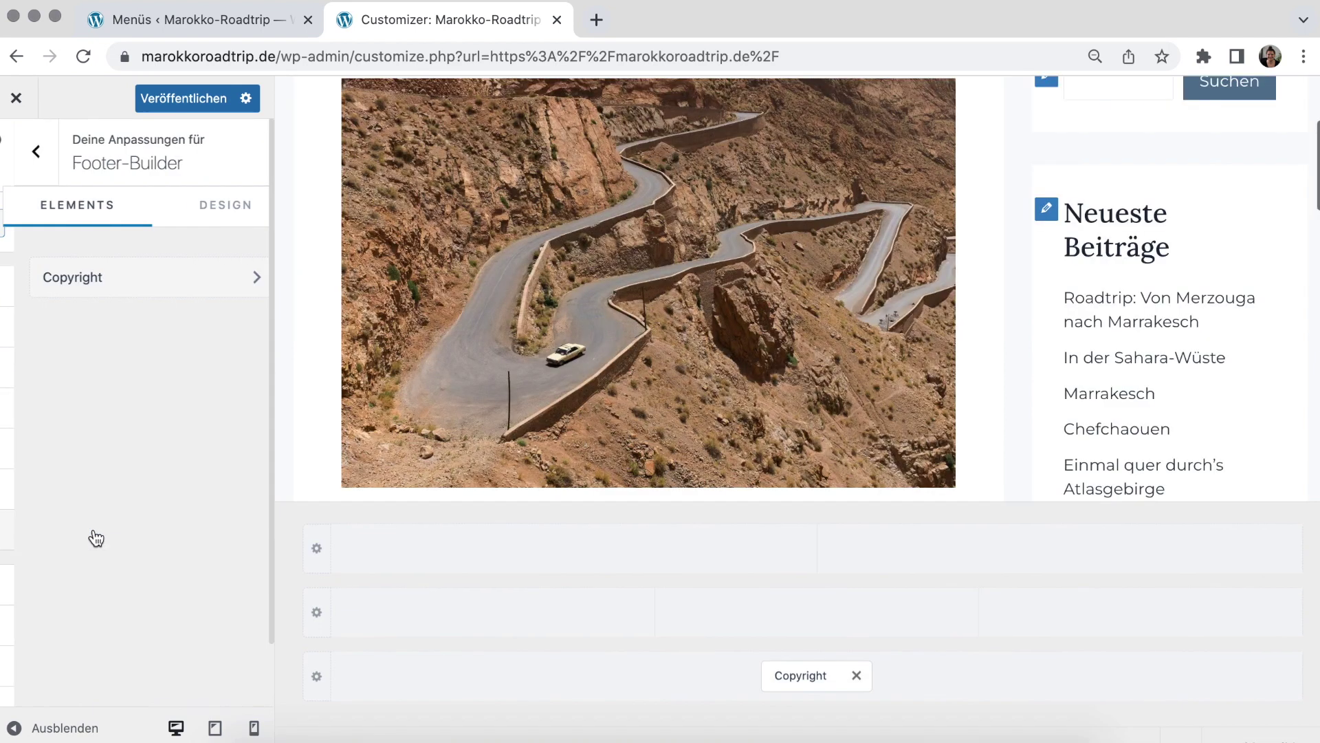
scroll(489, 472, "down", 10)
scroll(557, 380, "down", 4)
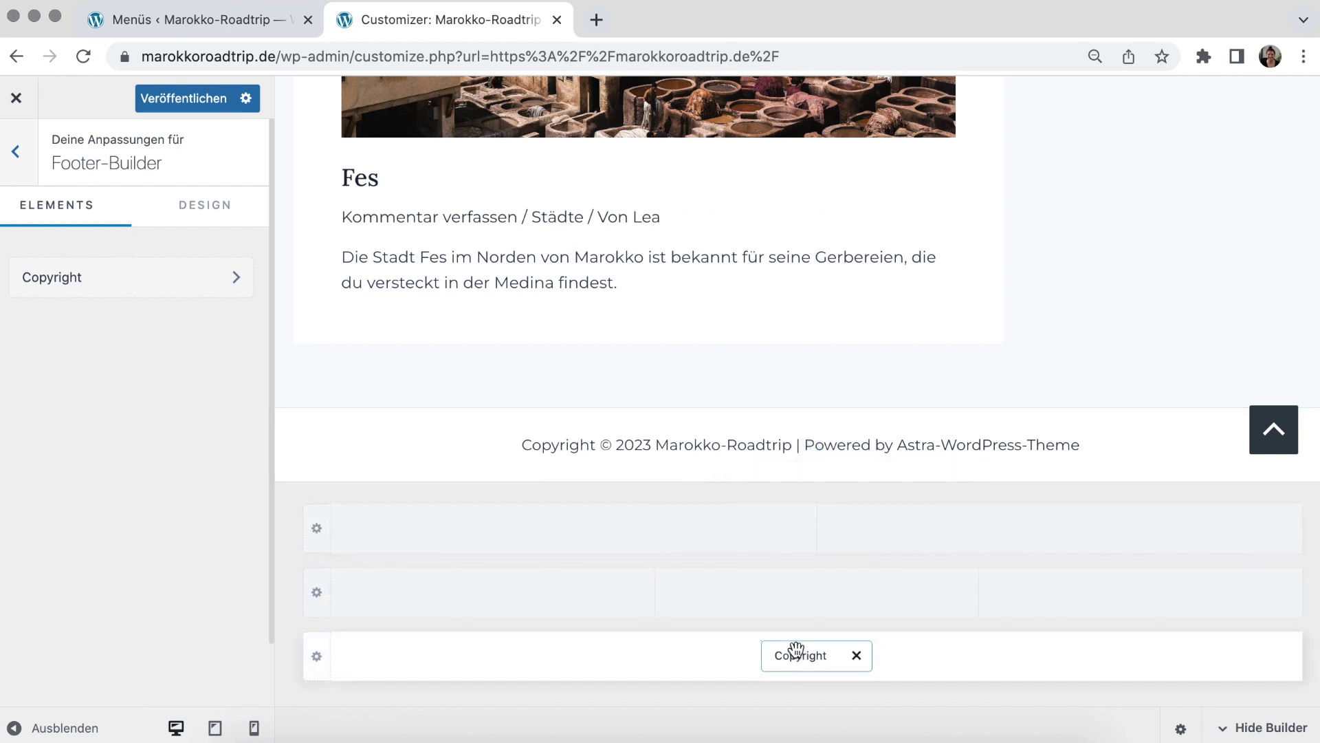
left_click(165, 281)
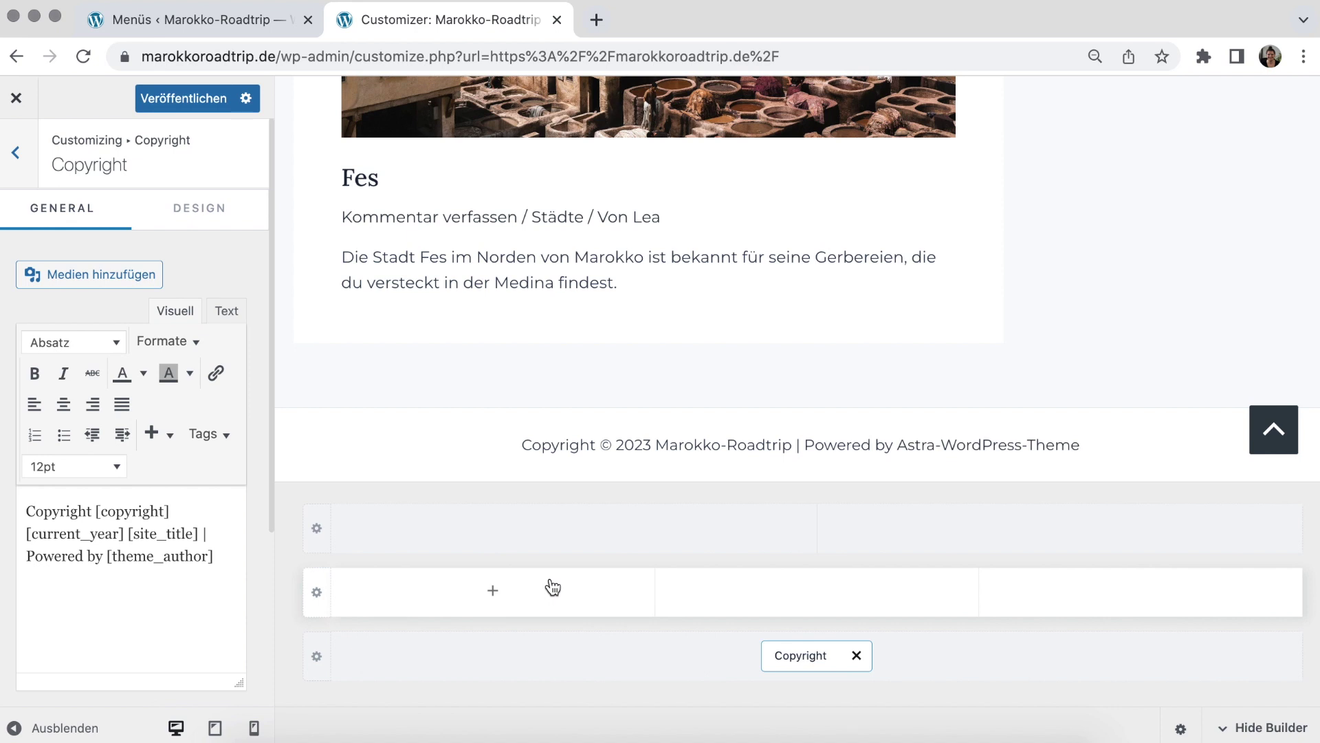
left_click(857, 658)
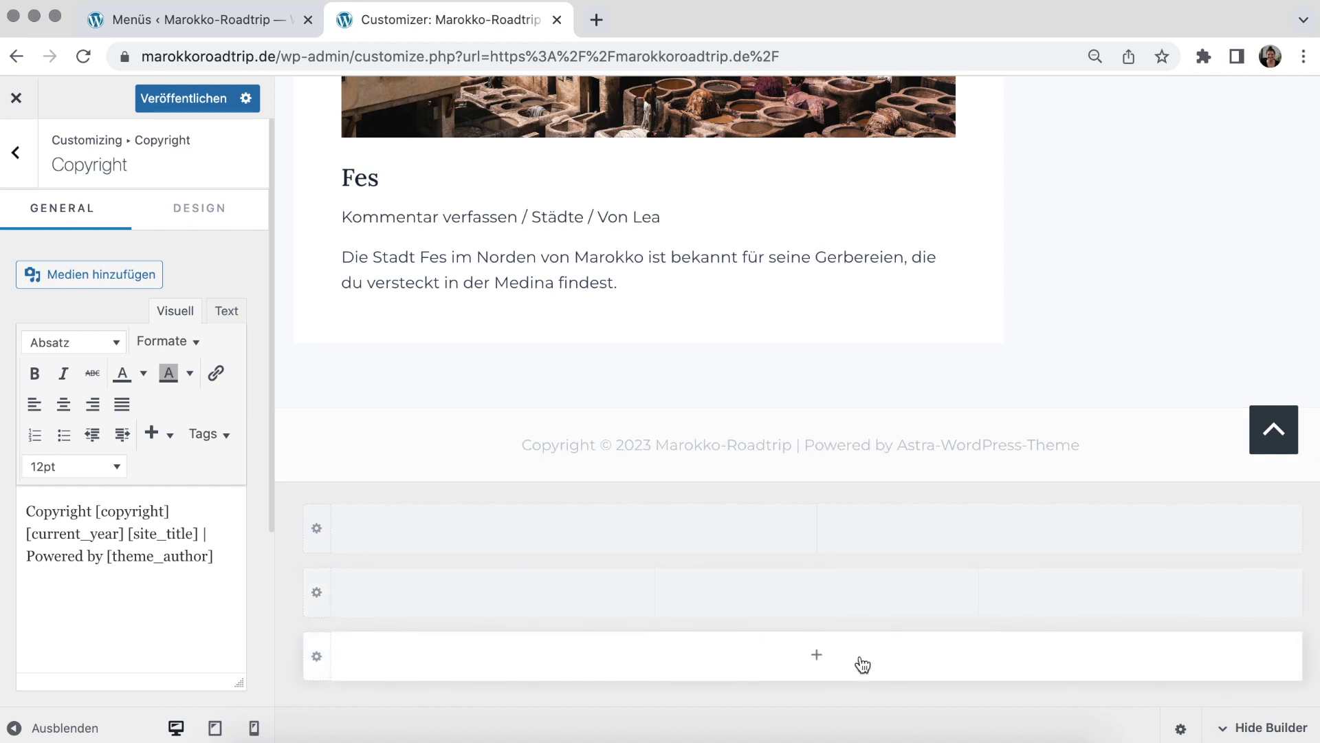
left_click(817, 655)
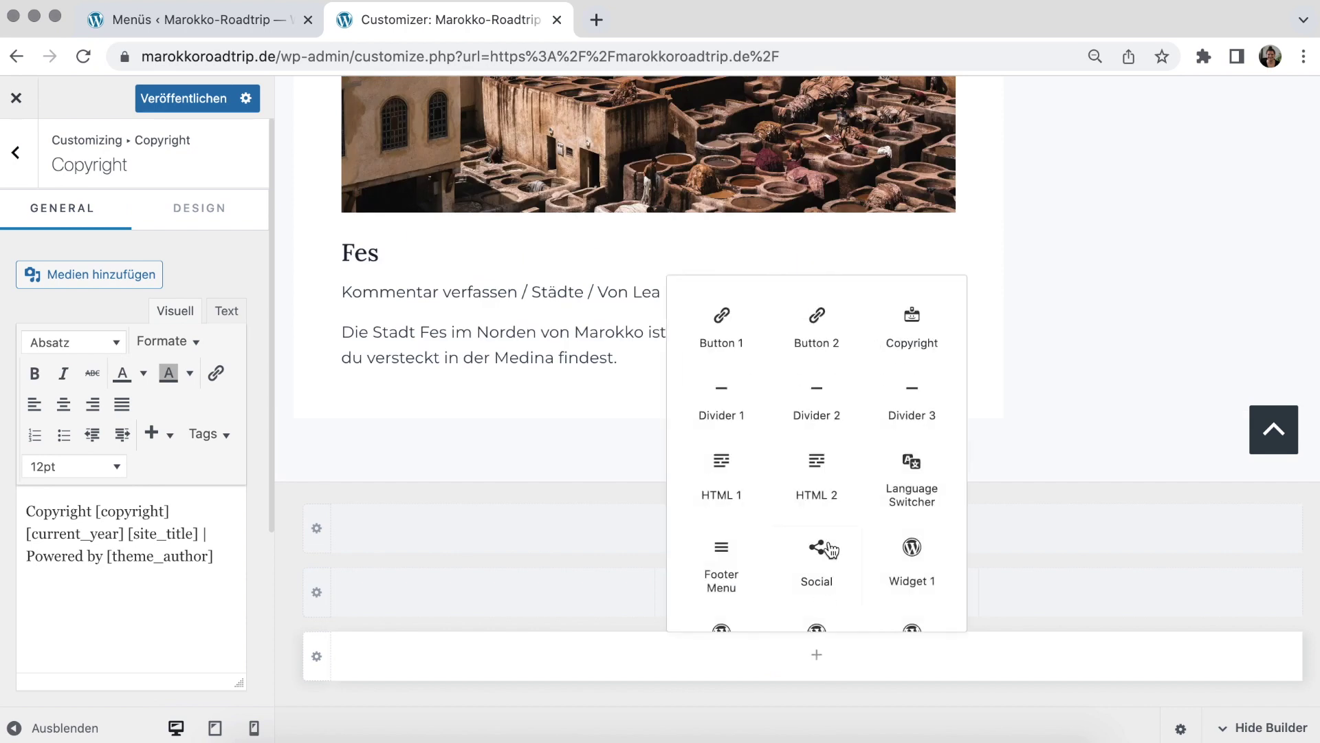
scroll(829, 550, "down", 2)
left_click(719, 456)
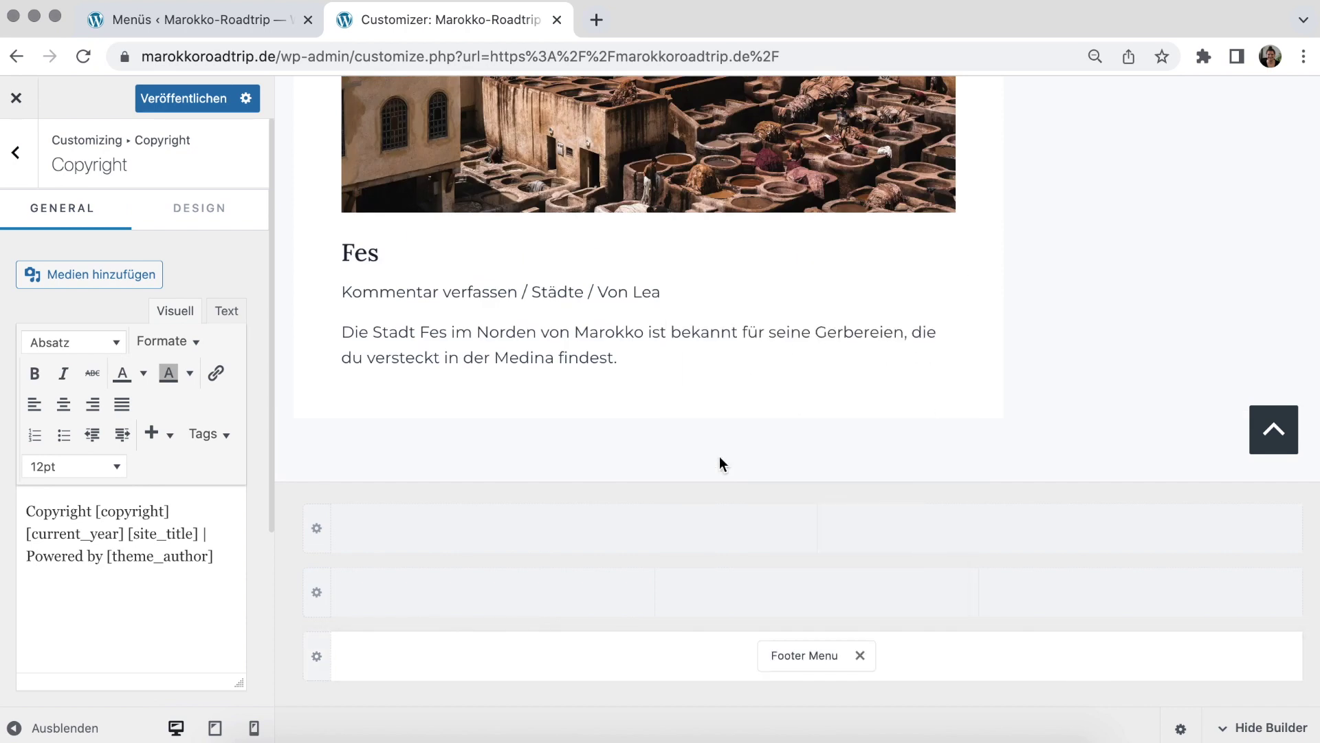
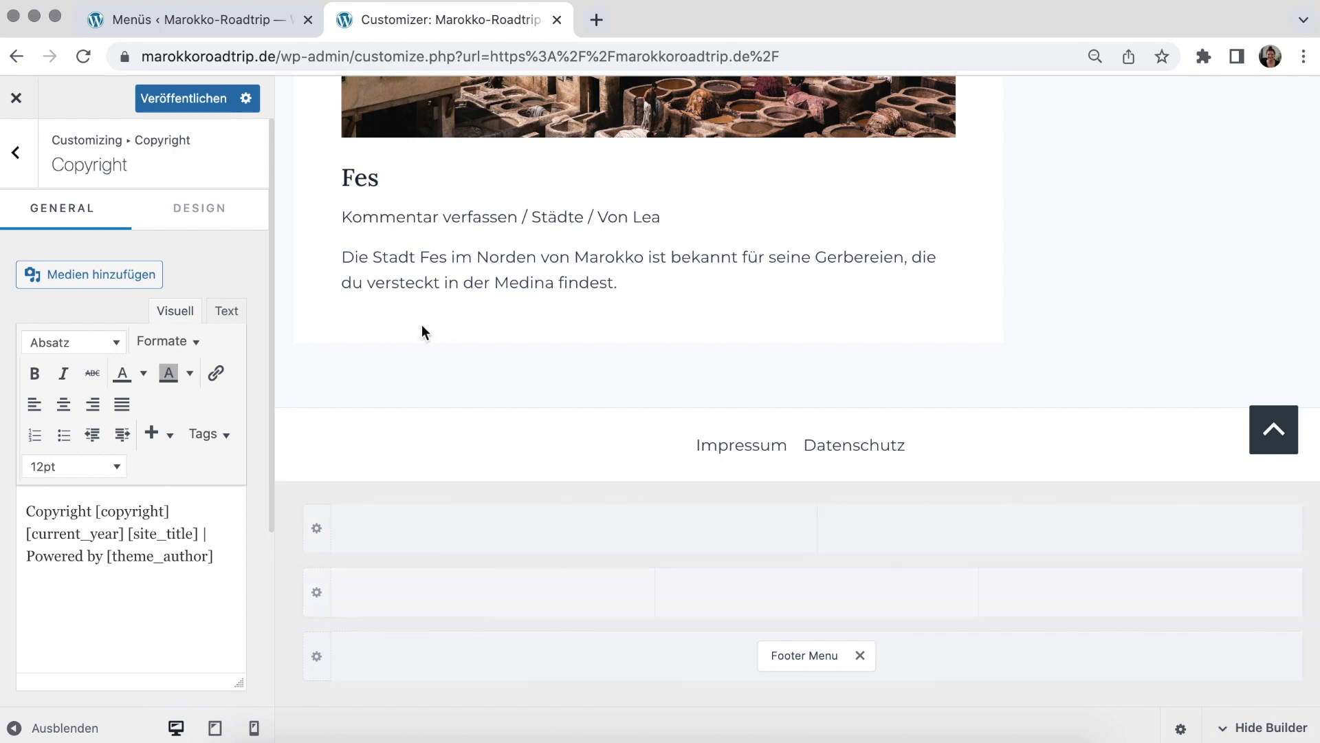
Leave the Footer-Builder and open the Blog / Archive settings with the blog preview showing its beginning
left_click(26, 163)
left_click(26, 163)
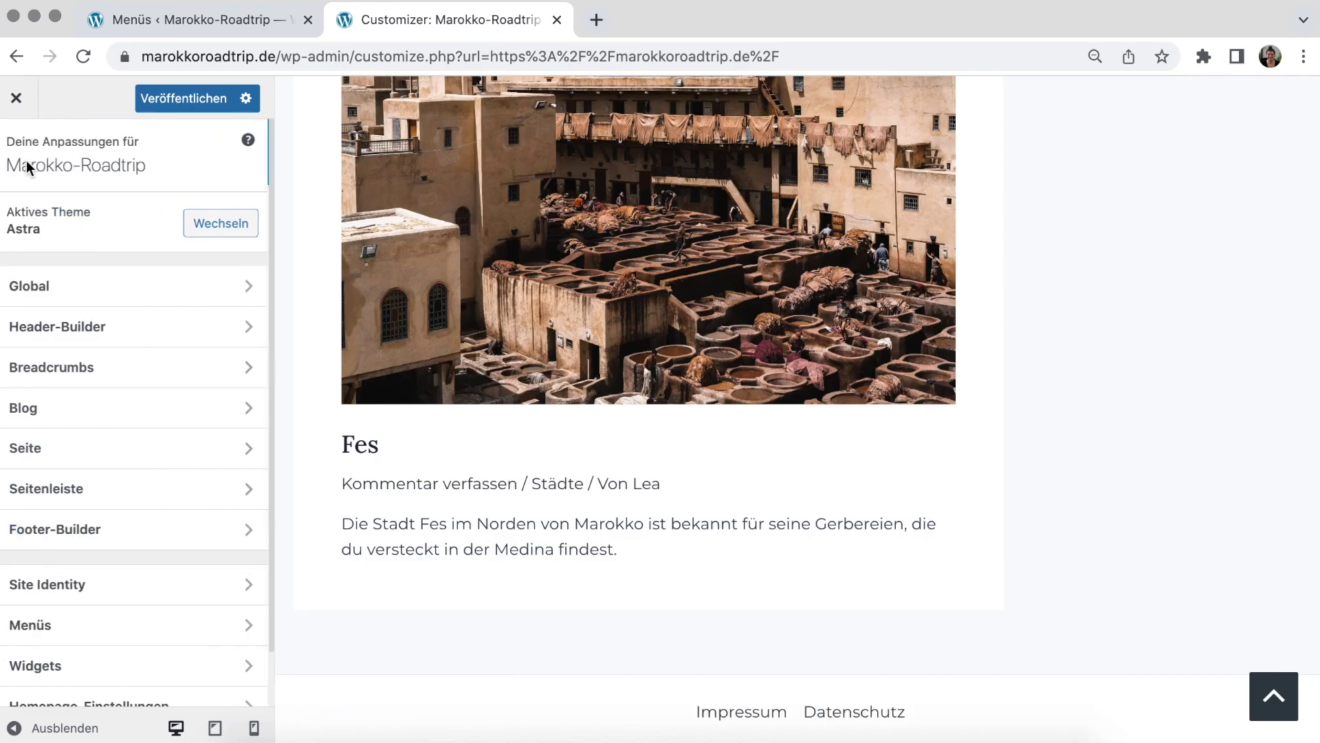
left_click(71, 421)
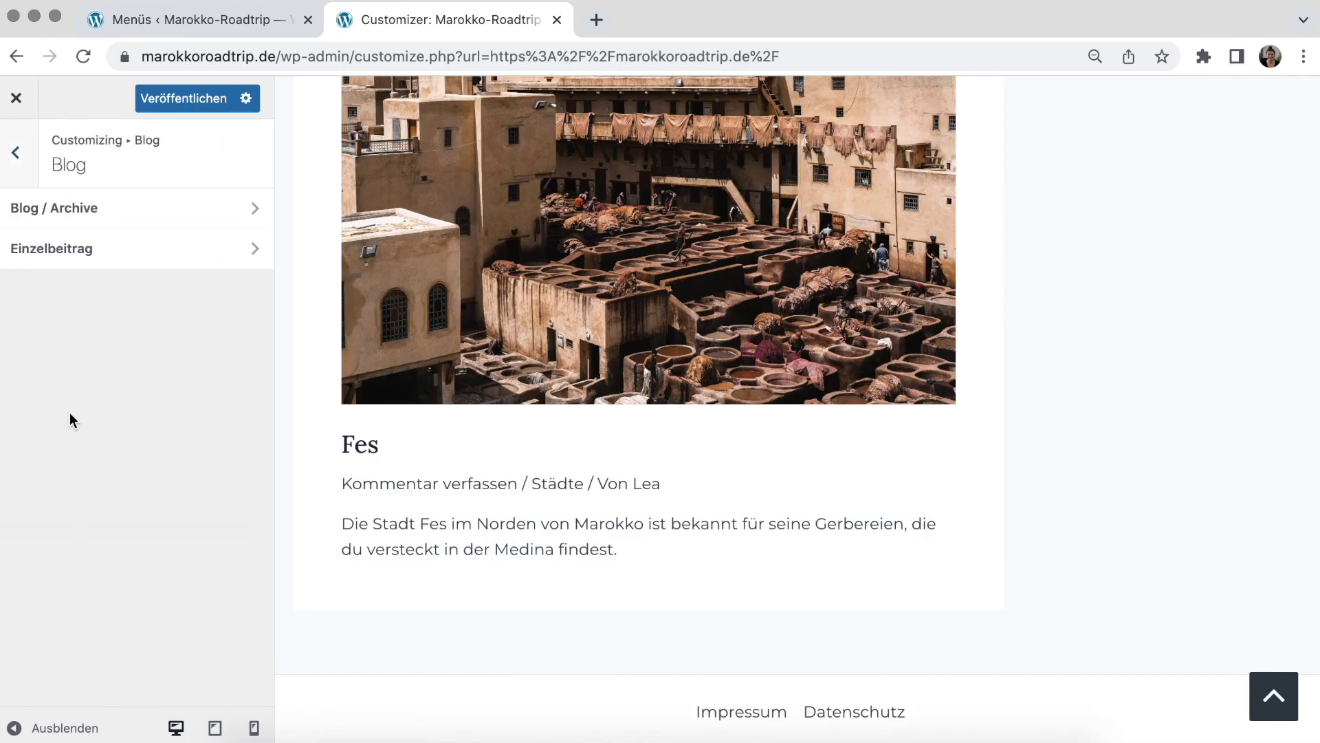
scroll(535, 393, "up", 15)
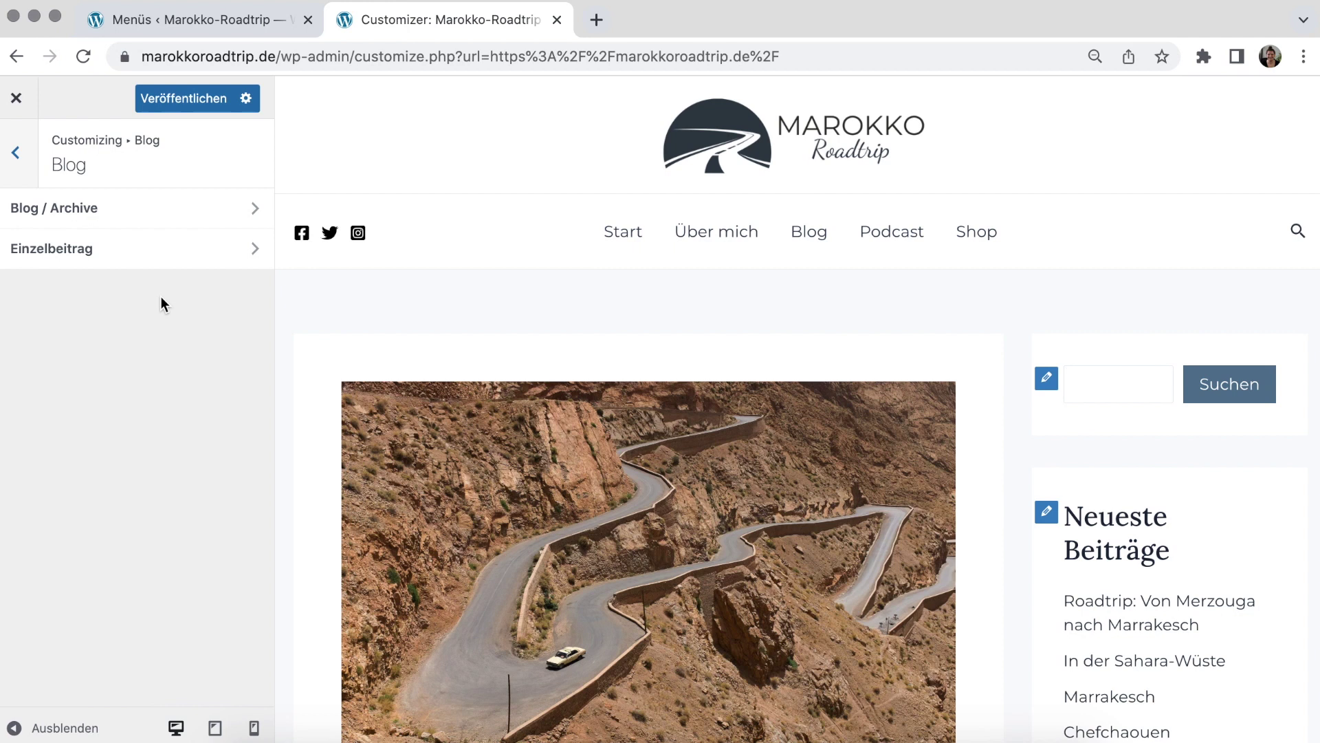
left_click(147, 213)
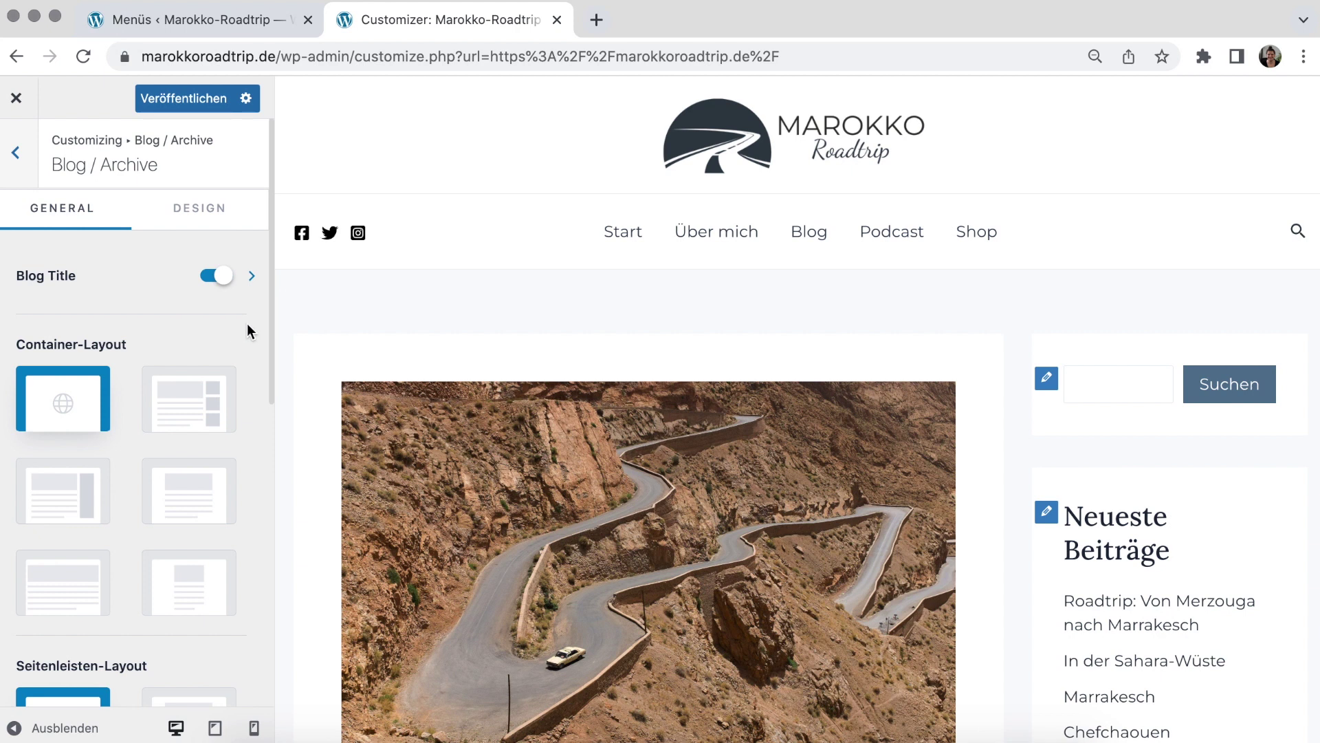
Examine the post list and sidebar in the blog preview
scroll(557, 385, "down", 3)
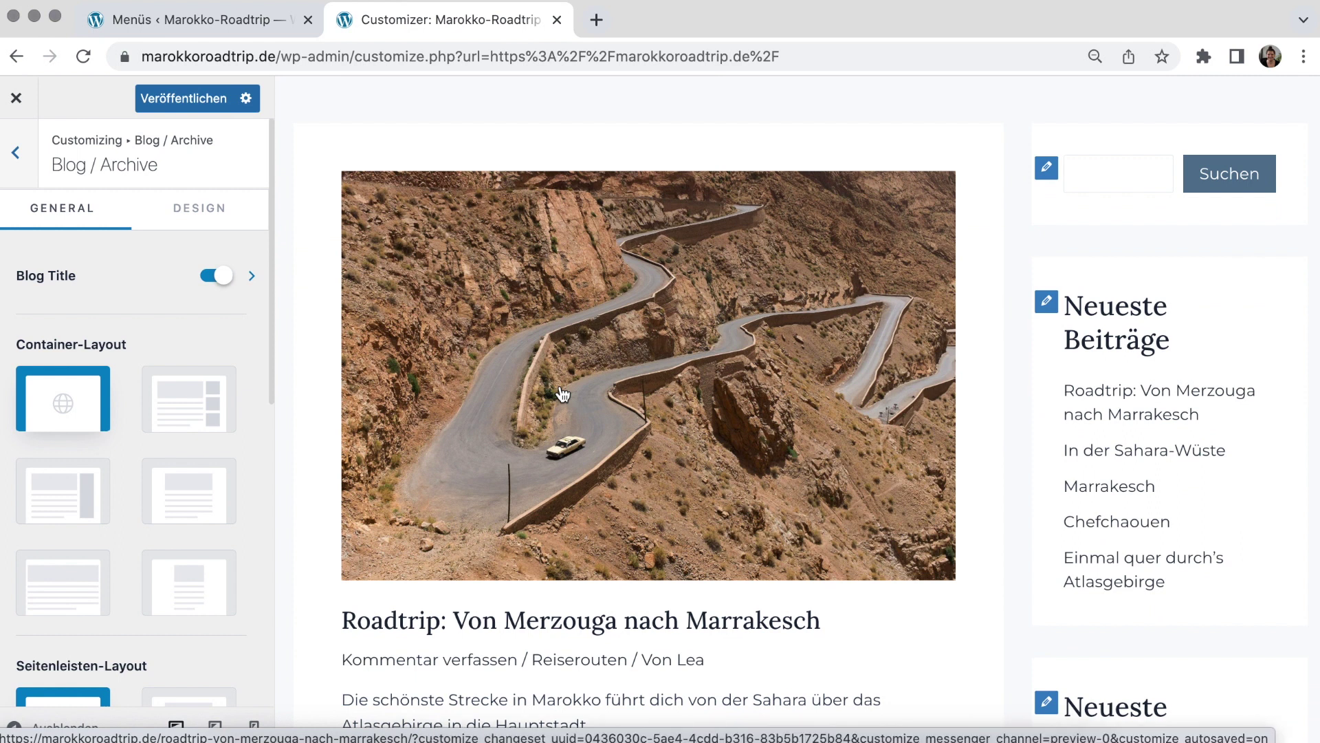
scroll(562, 393, "up", 3)
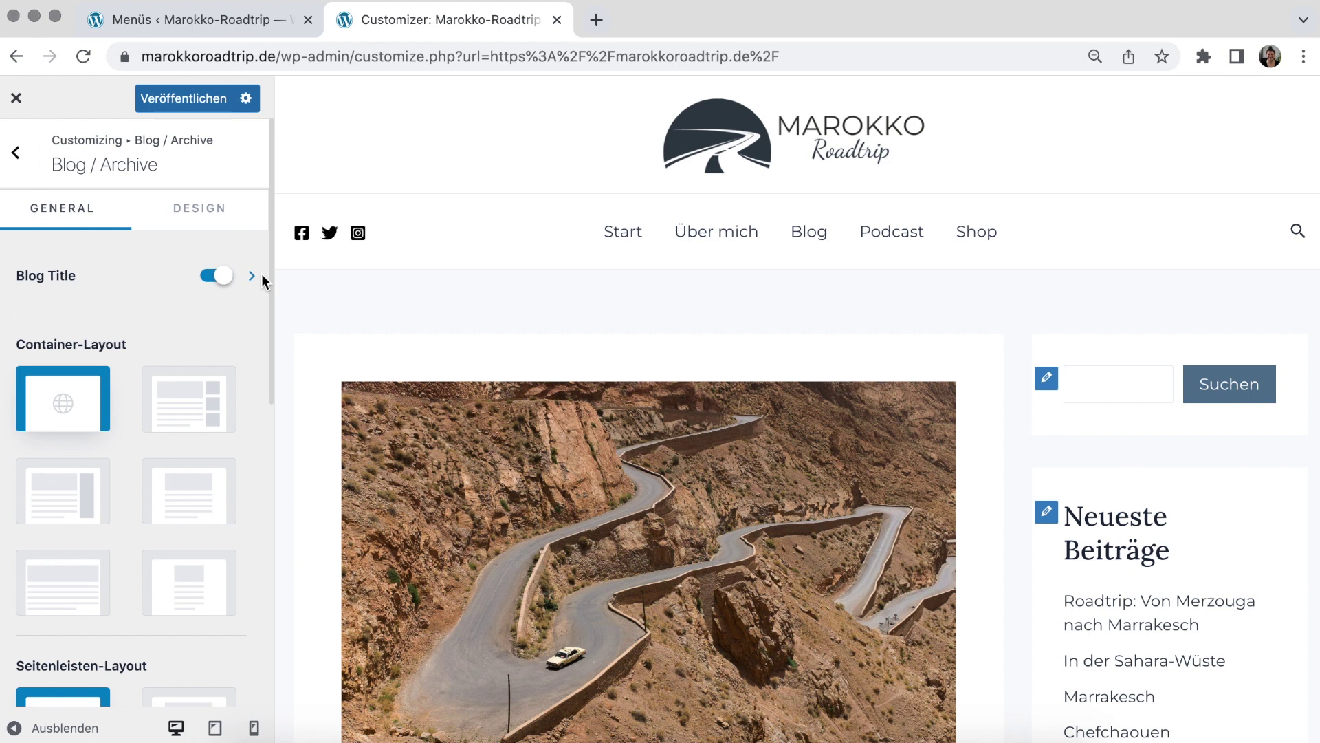
scroll(601, 365, "down", 5)
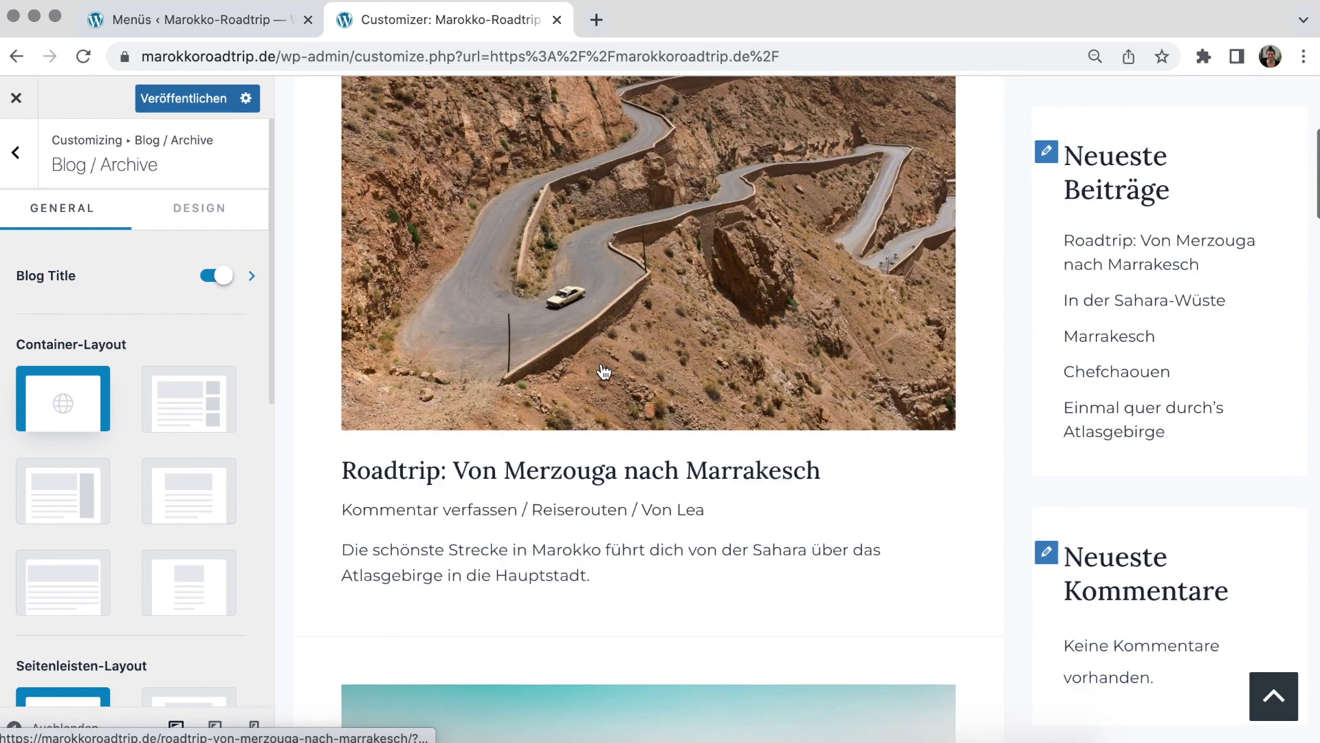
left_click(581, 512)
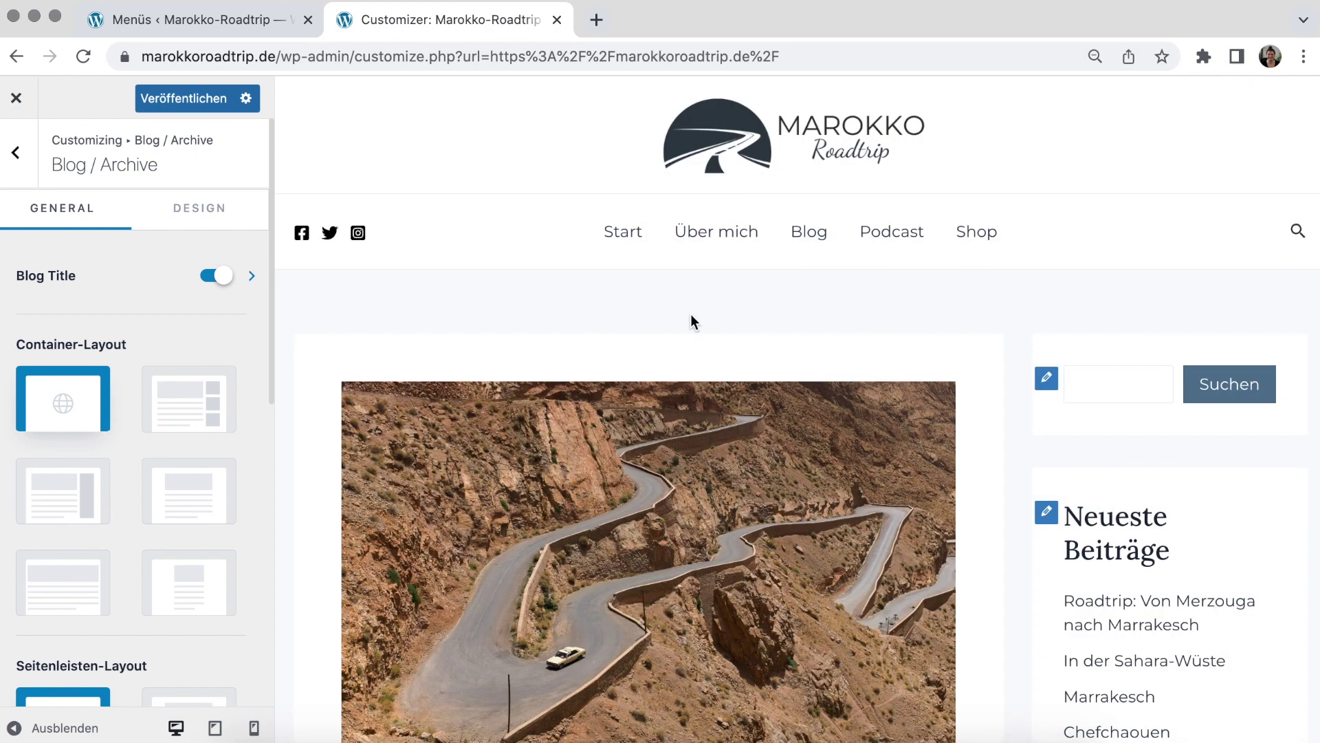
Move Titel & Blog Meta above Beitragsbild in the Beitragsstruktur of the blog archive and check the post preview
scroll(246, 386, "down", 2)
scroll(246, 387, "down", 1)
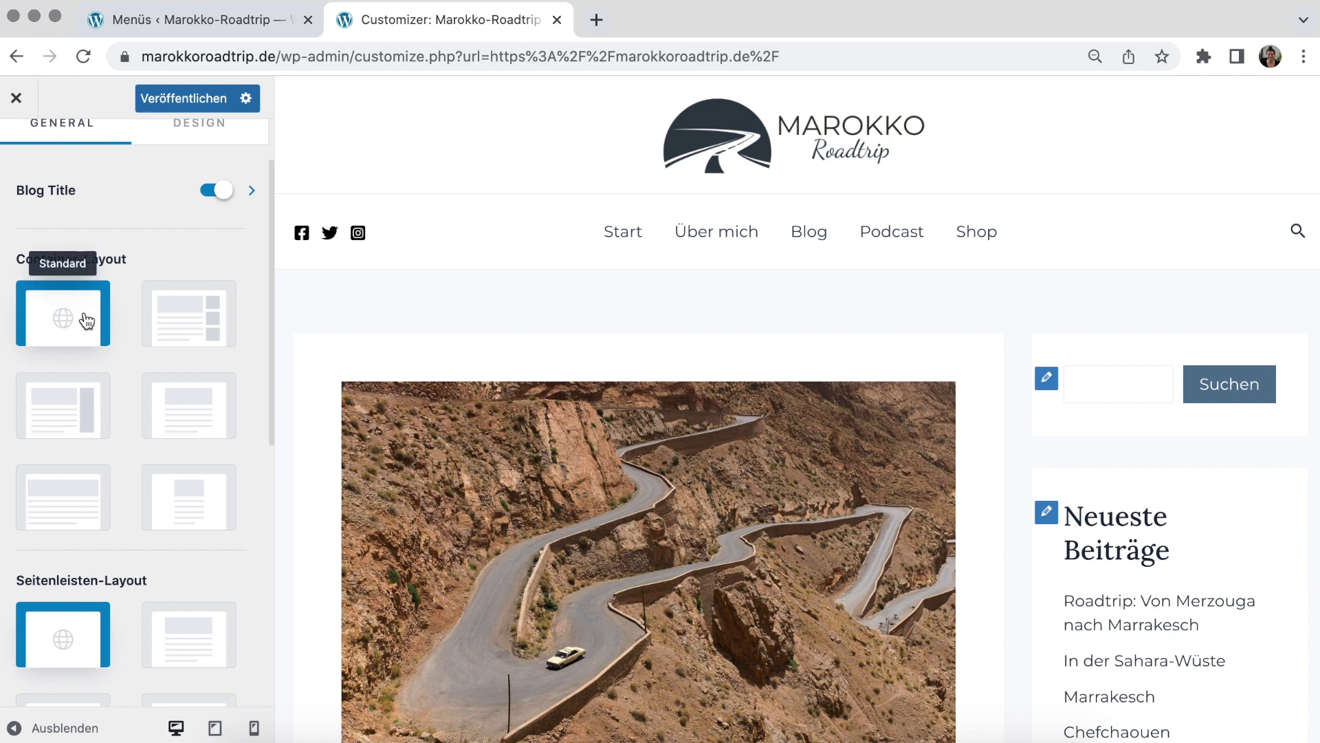
scroll(112, 411, "down", 5)
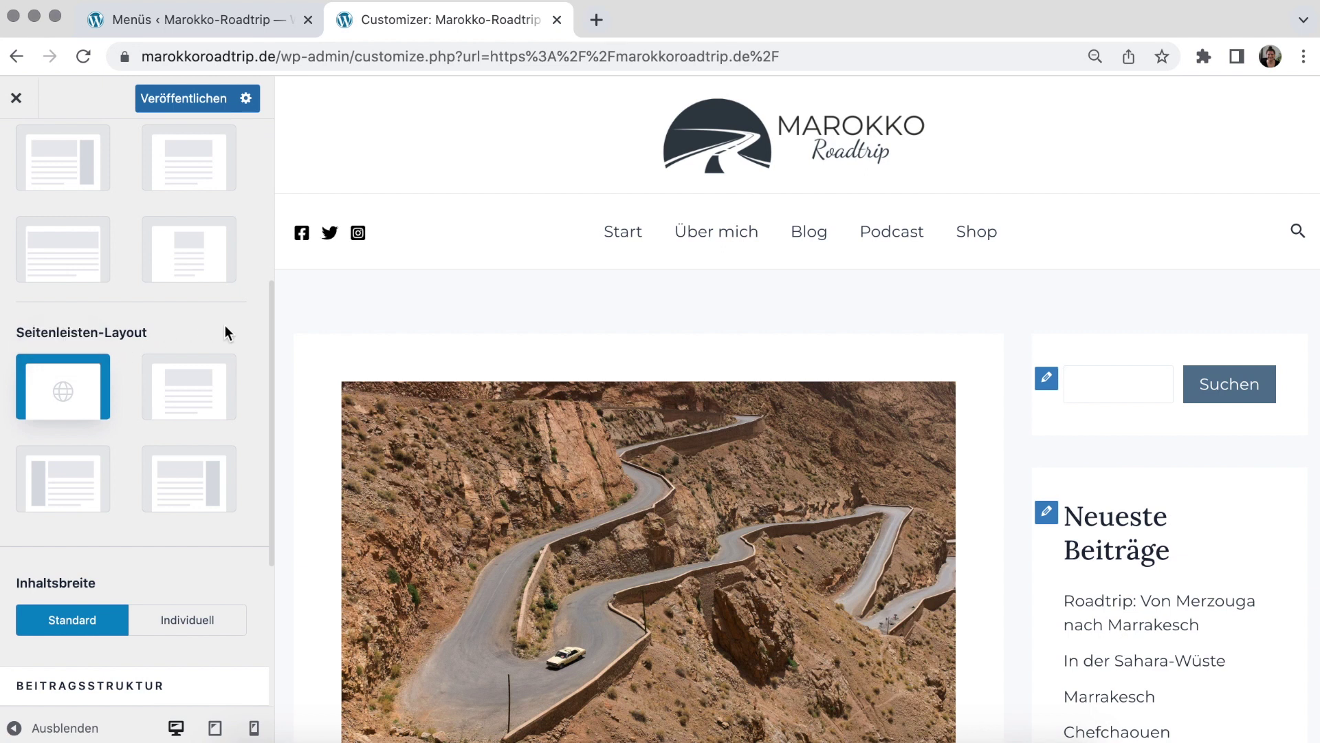
scroll(225, 325, "down", 5)
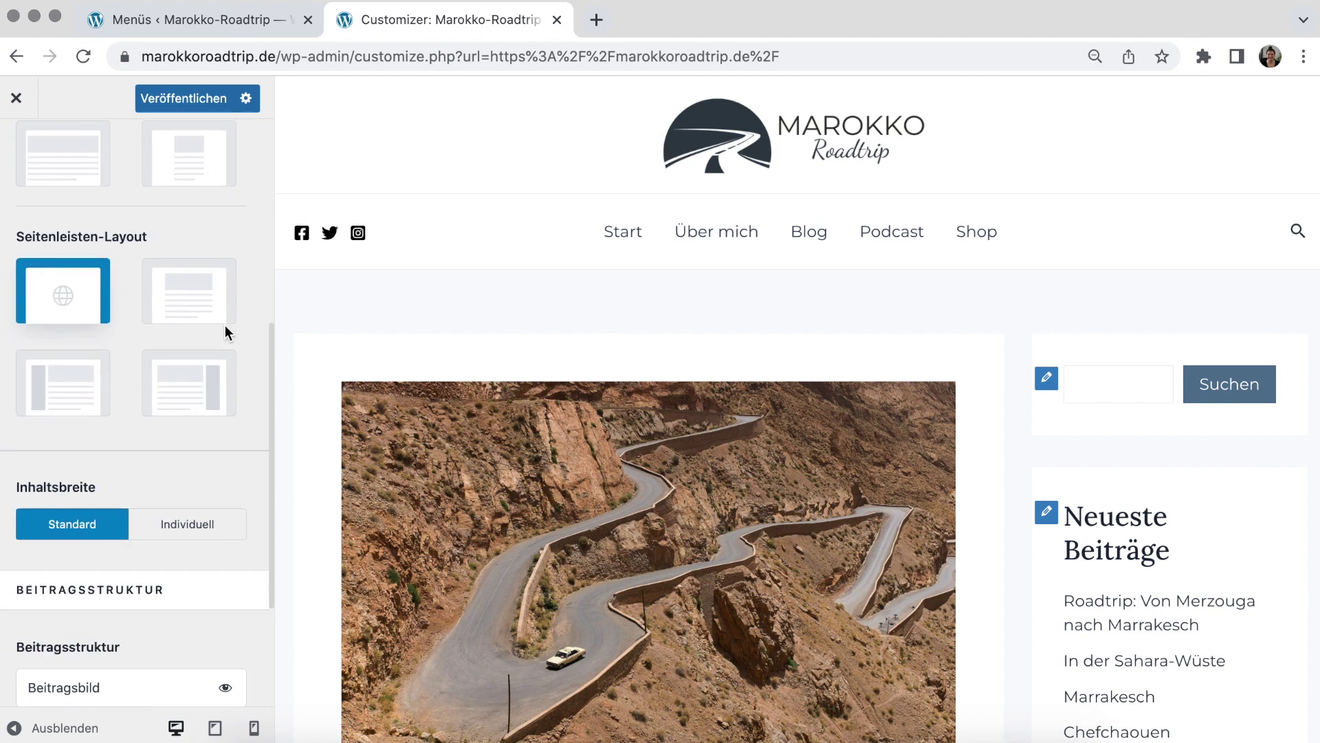
scroll(358, 363, "down", 1)
scroll(358, 363, "down", 4)
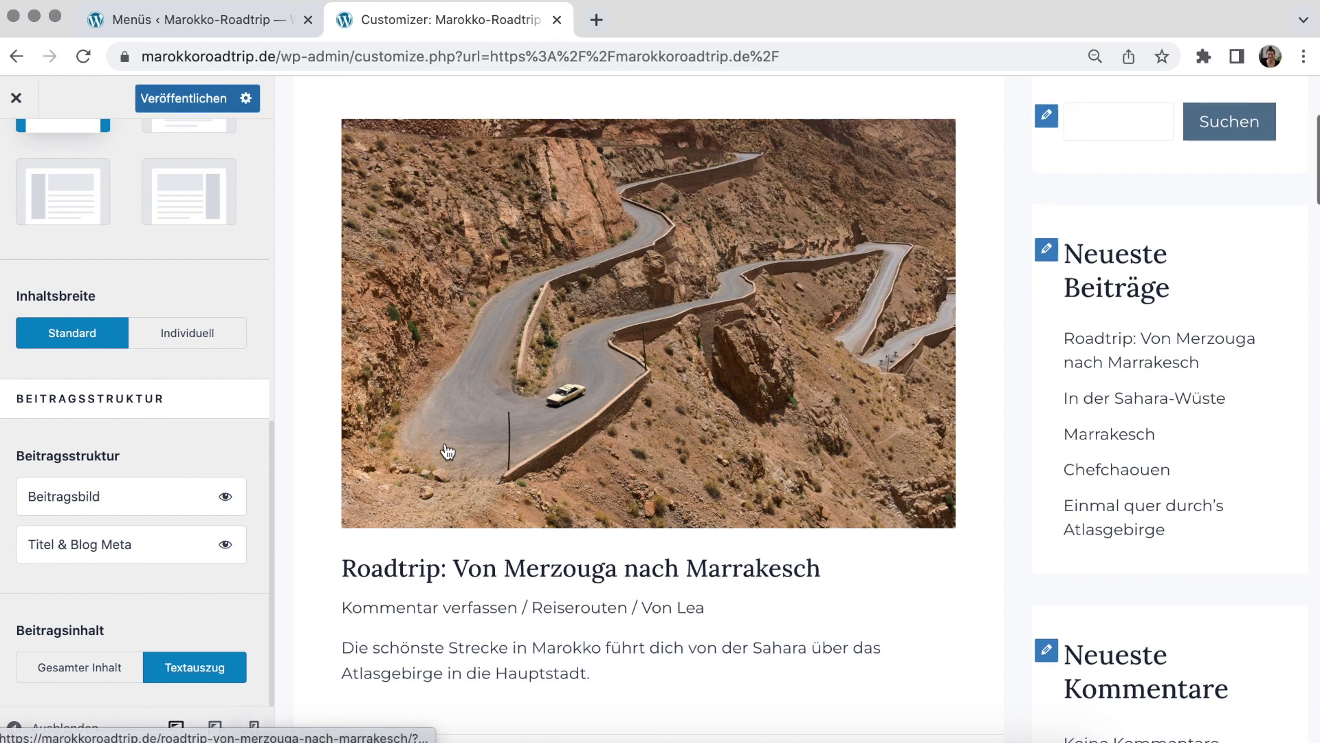
scroll(448, 451, "down", 1)
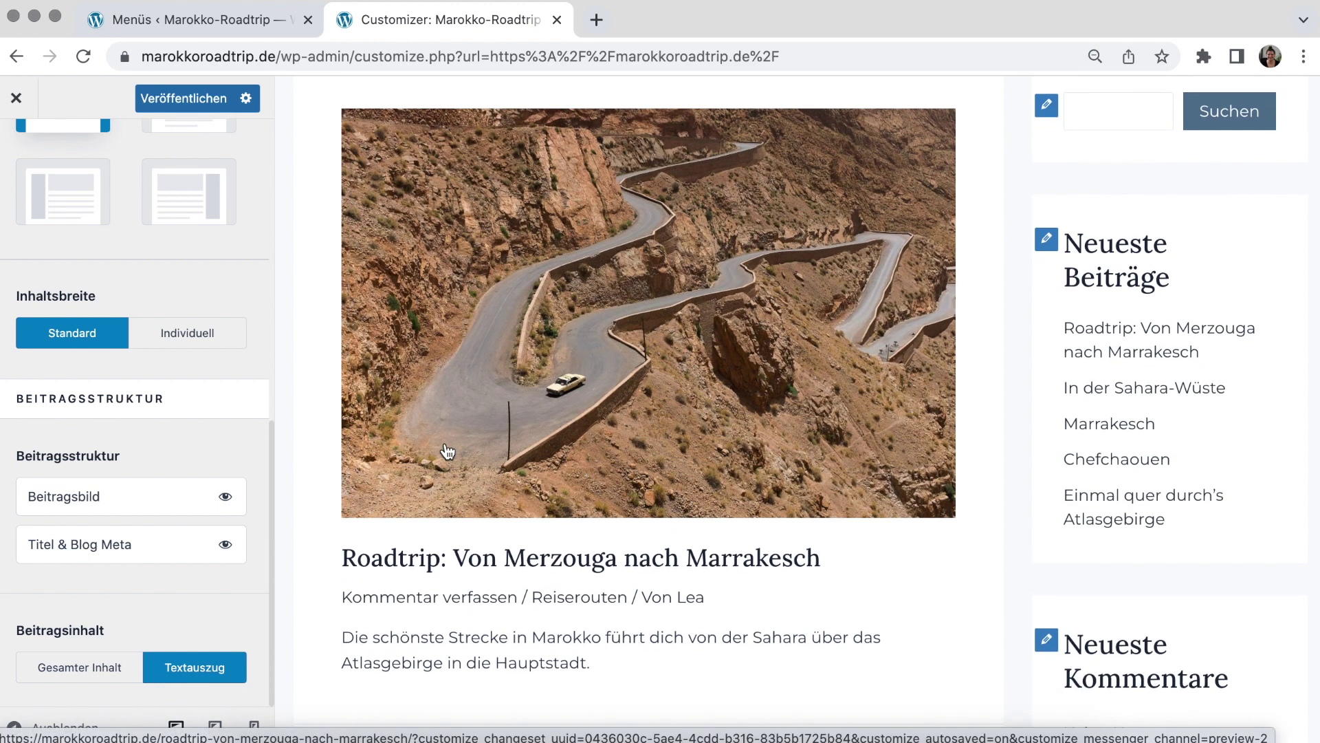
mouse_move(89, 542)
left_mouse_down()
mouse_move(92, 501)
mouse_move(88, 558)
left_mouse_up()
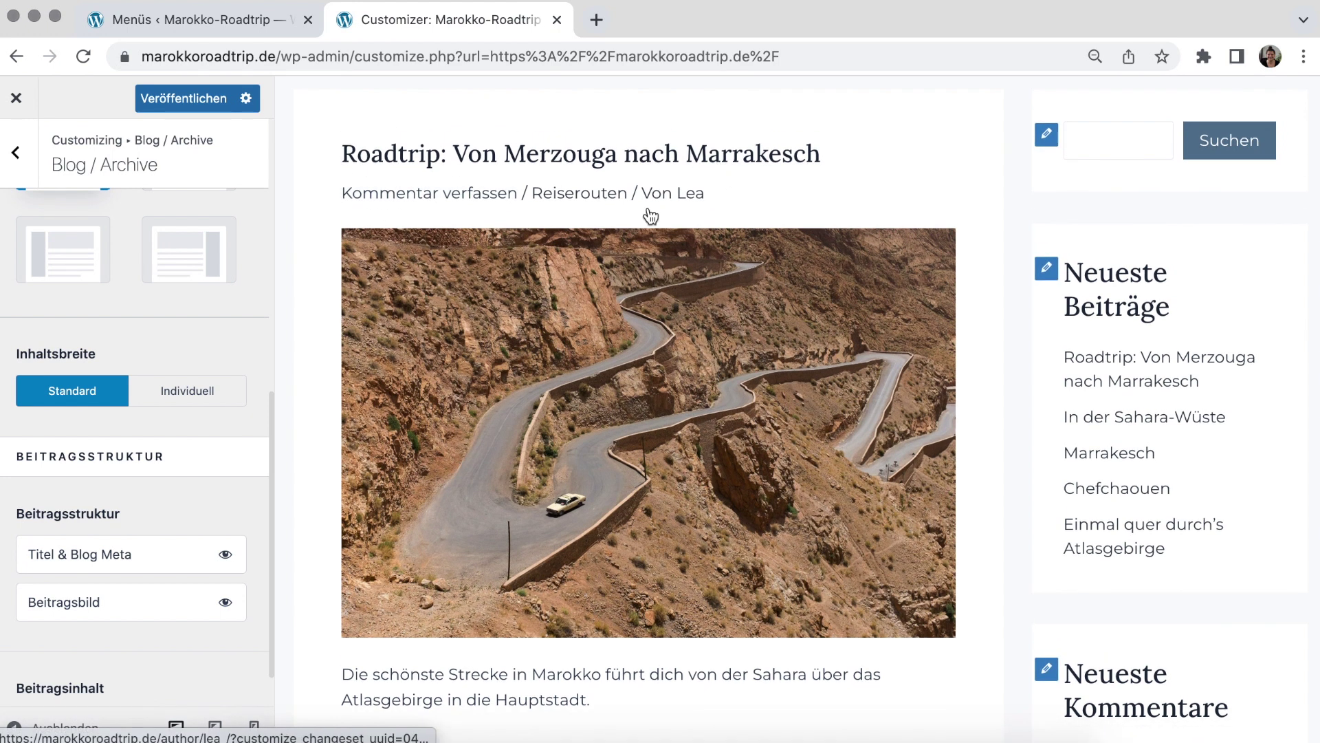
scroll(556, 260, "down", 1)
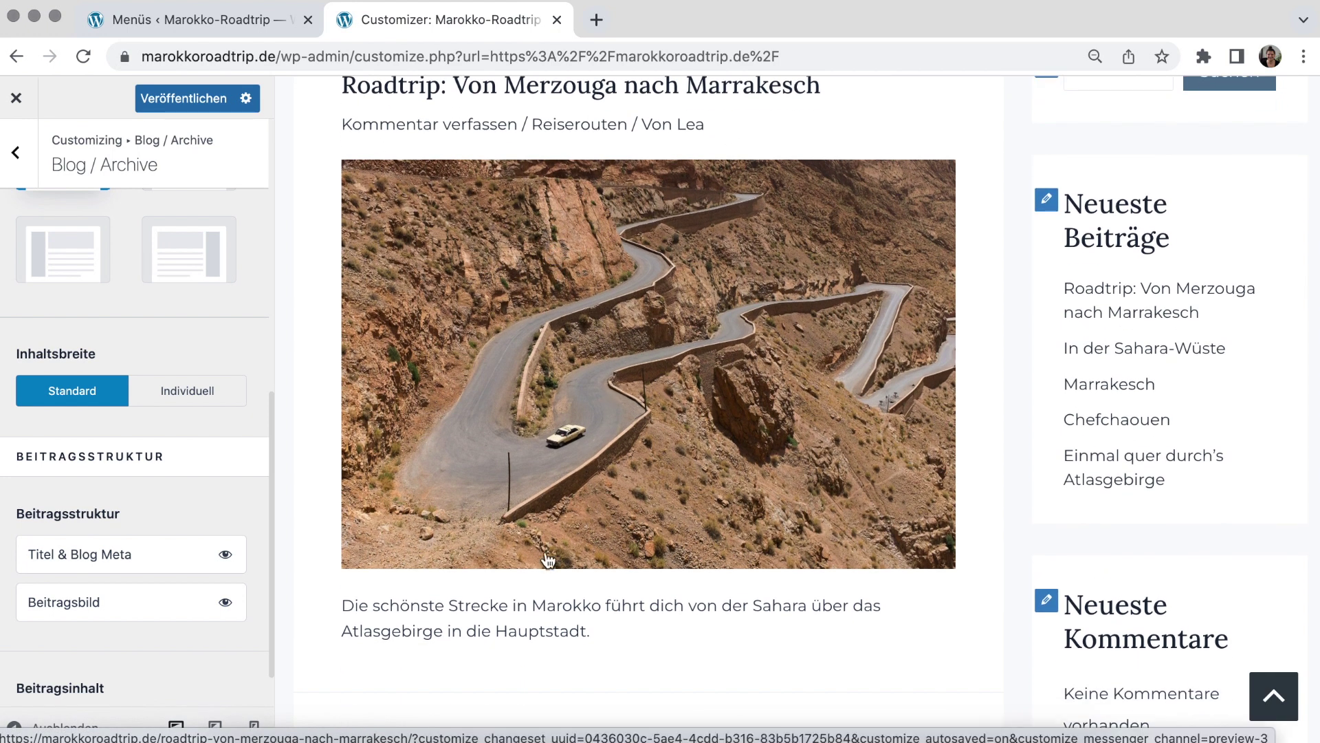
Review the Beitragsinhalt options and the design settings of Blog / Archive, then return to its general settings
scroll(172, 528, "down", 1)
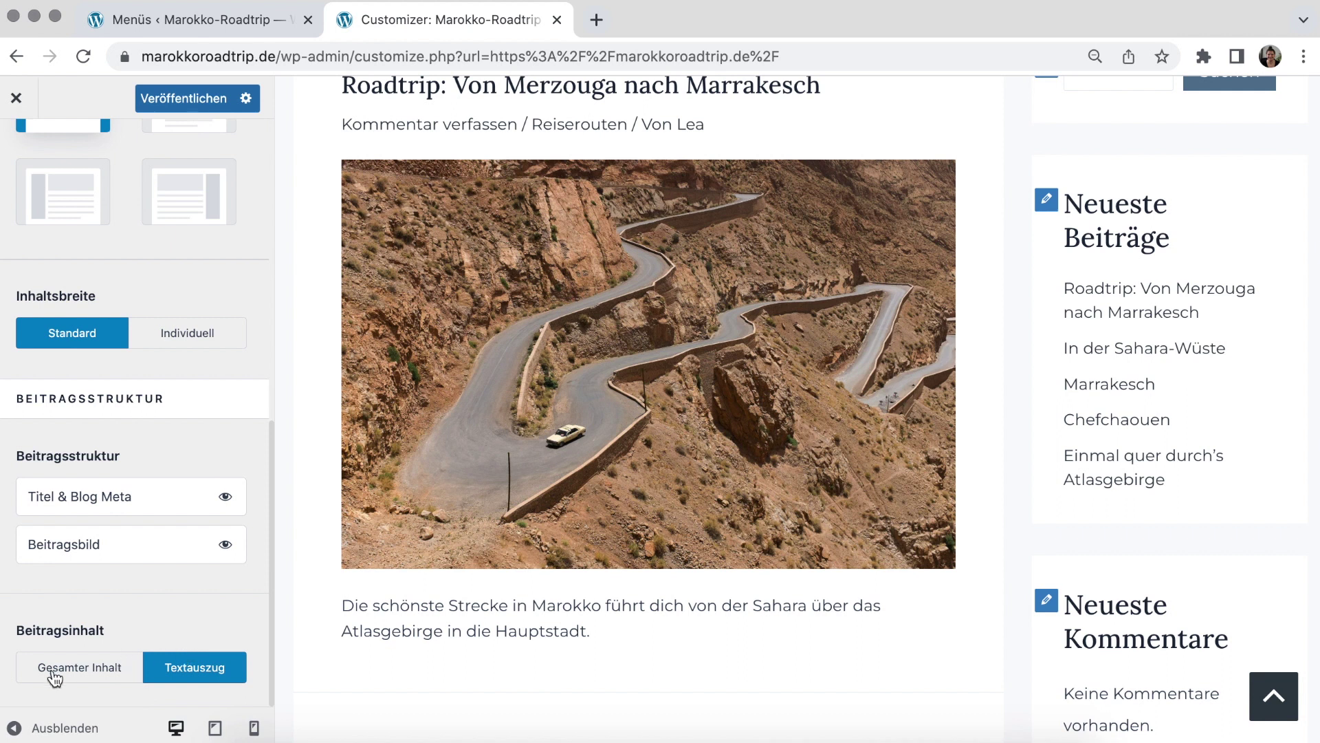
scroll(419, 570, "down", 3)
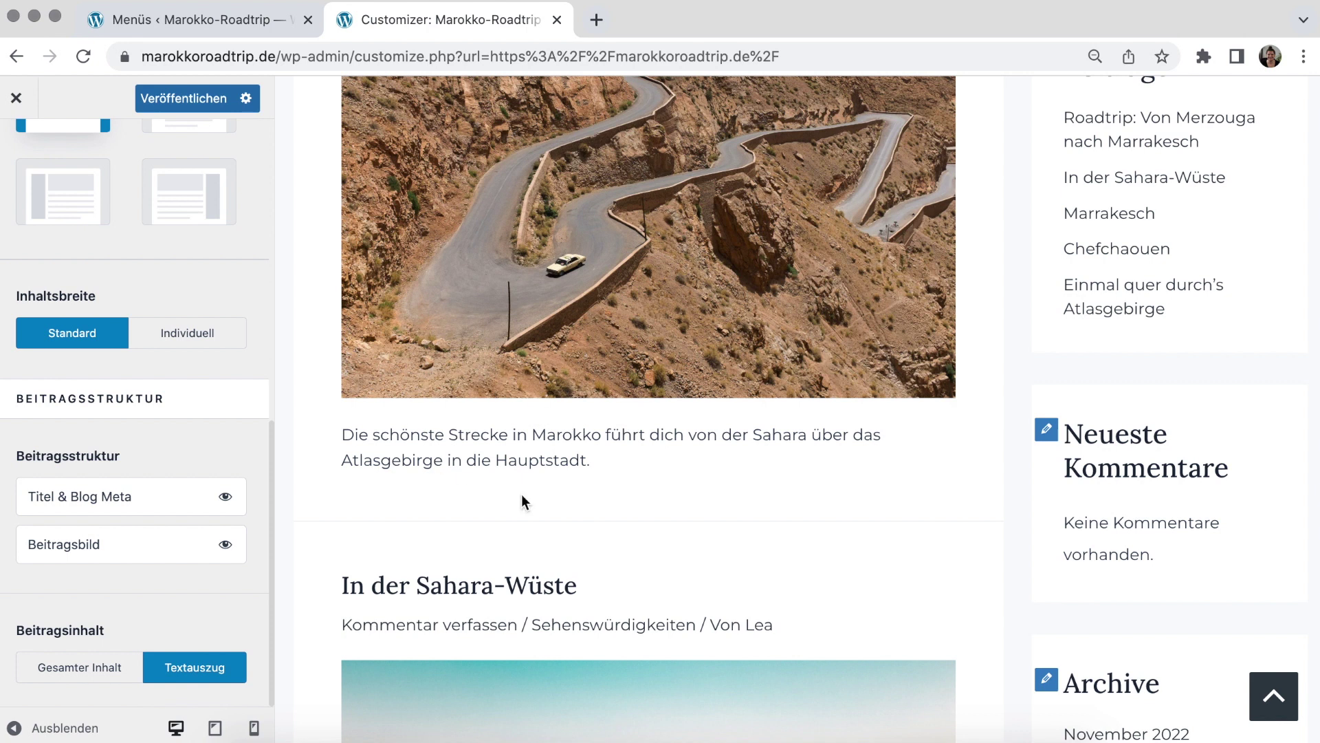
scroll(191, 518, "up", 10)
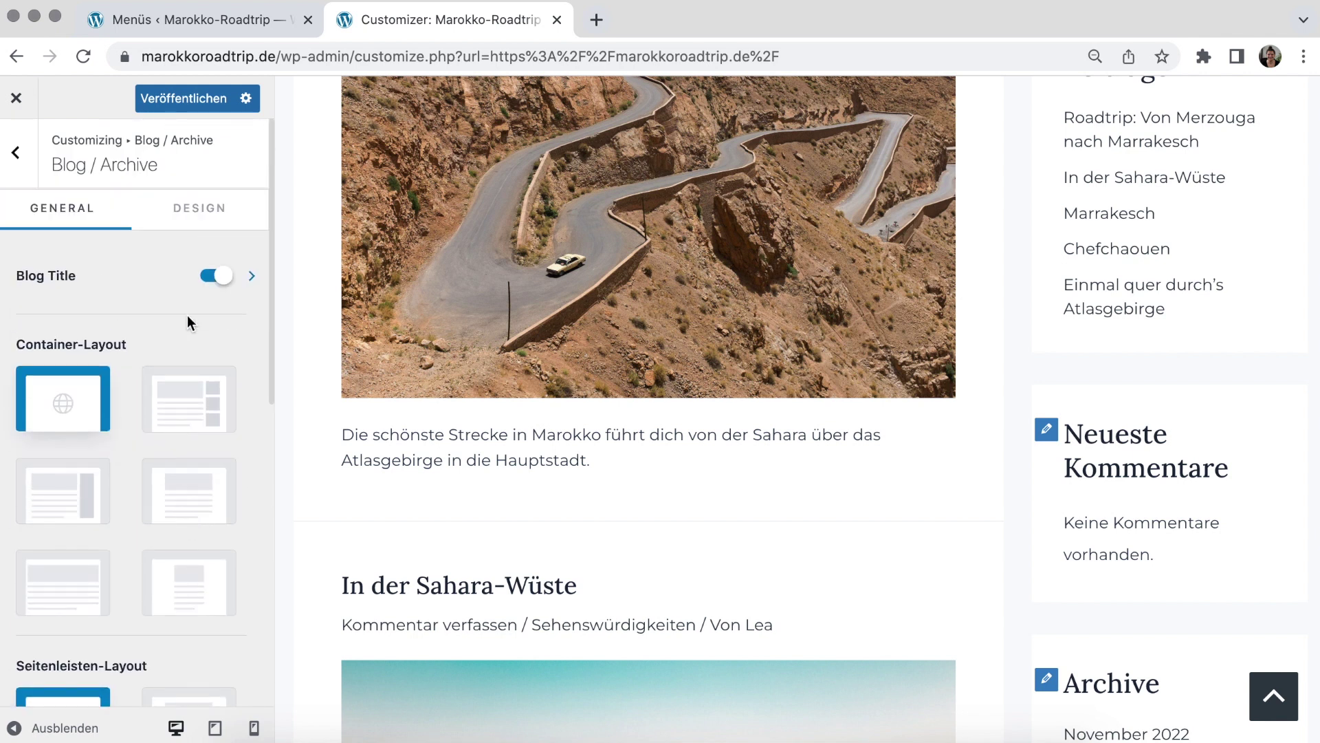
left_click(202, 223)
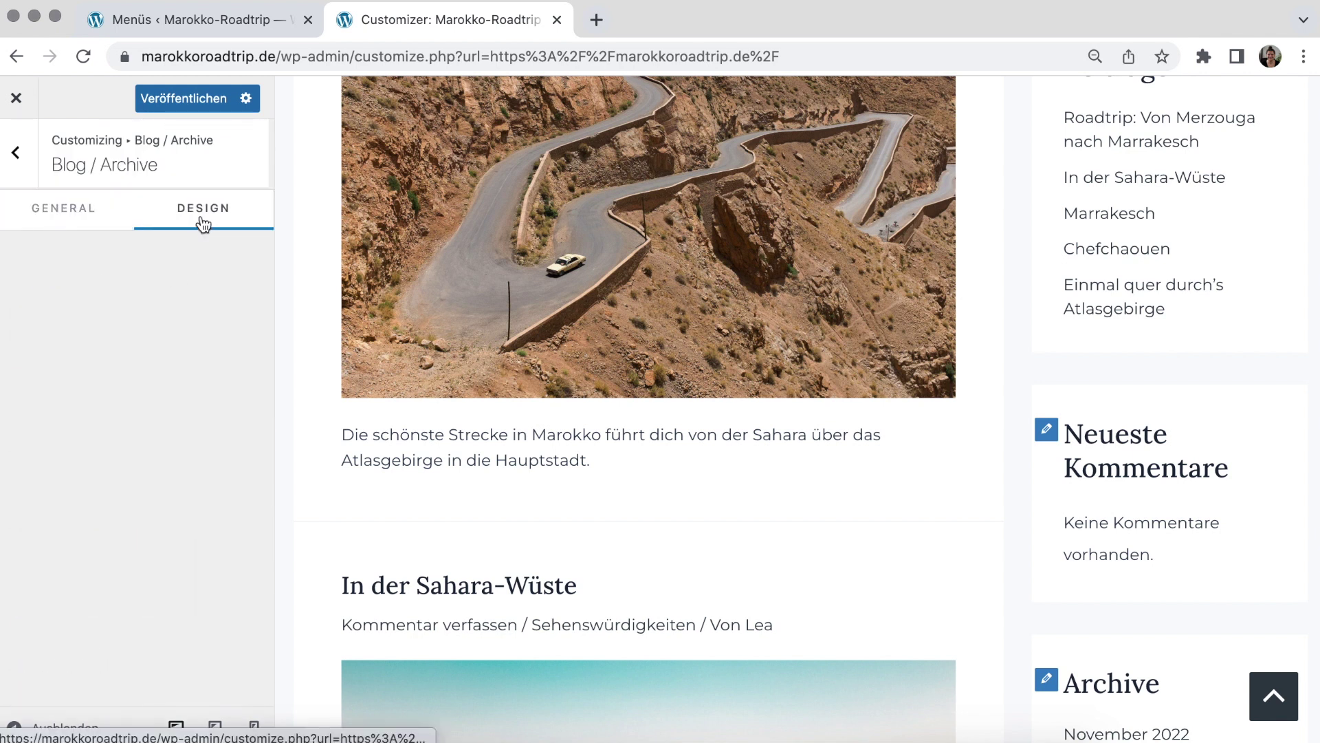
left_click(80, 231)
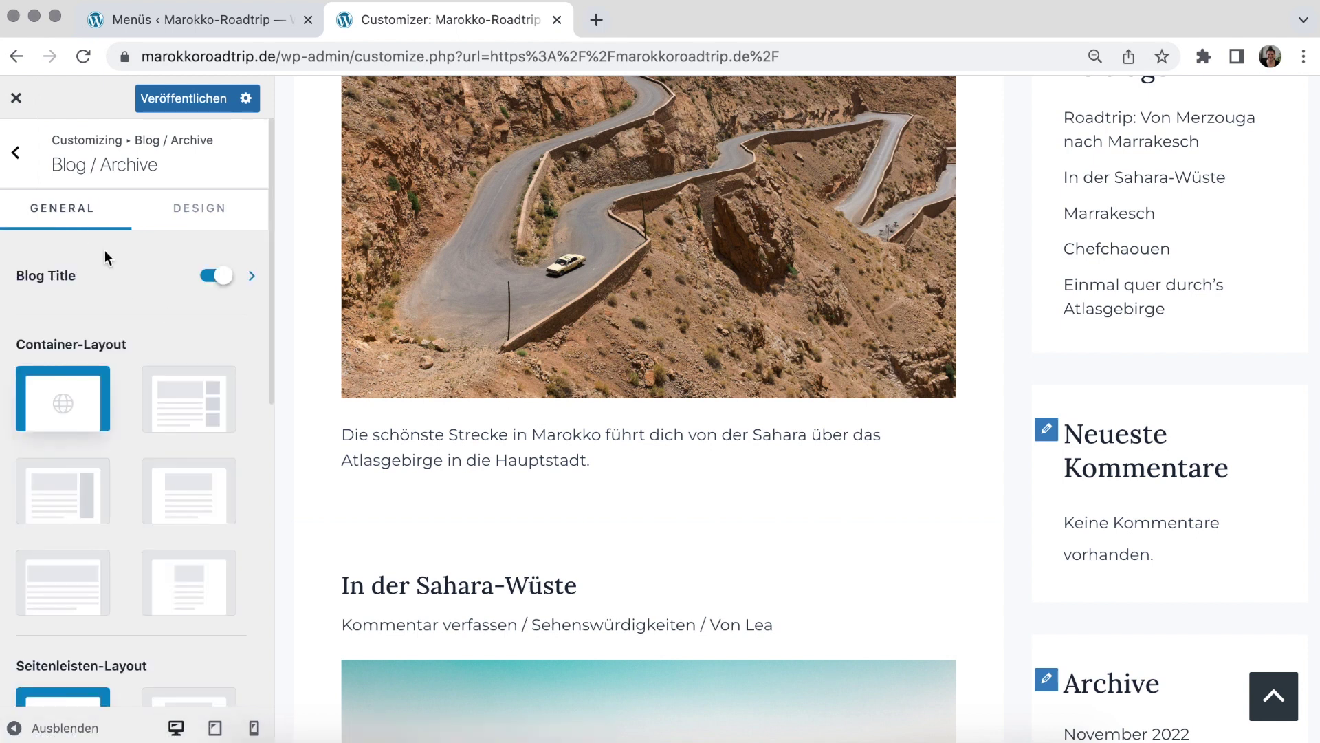
Switch to the Einzelbeitrag settings and load the post "Roadtrip: Von Merzouga nach Marrakesch" in the preview
left_click(16, 155)
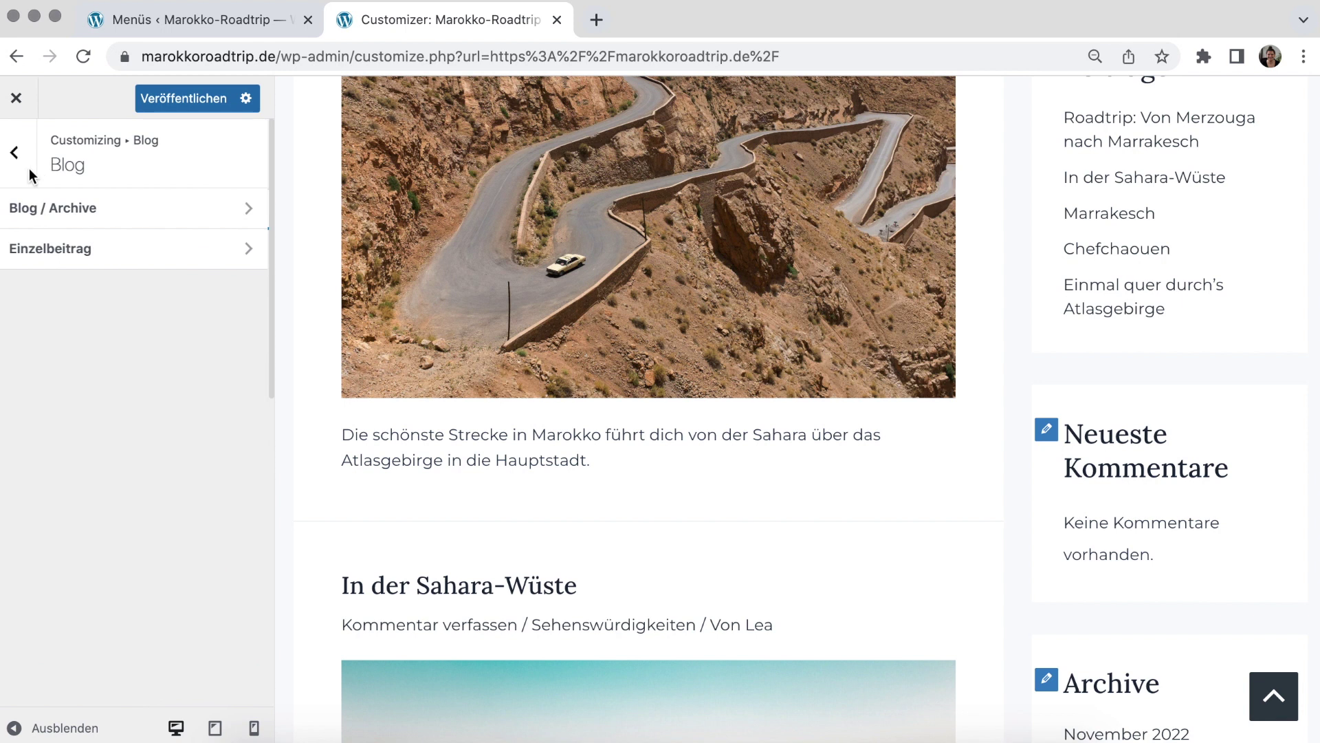
left_click(92, 255)
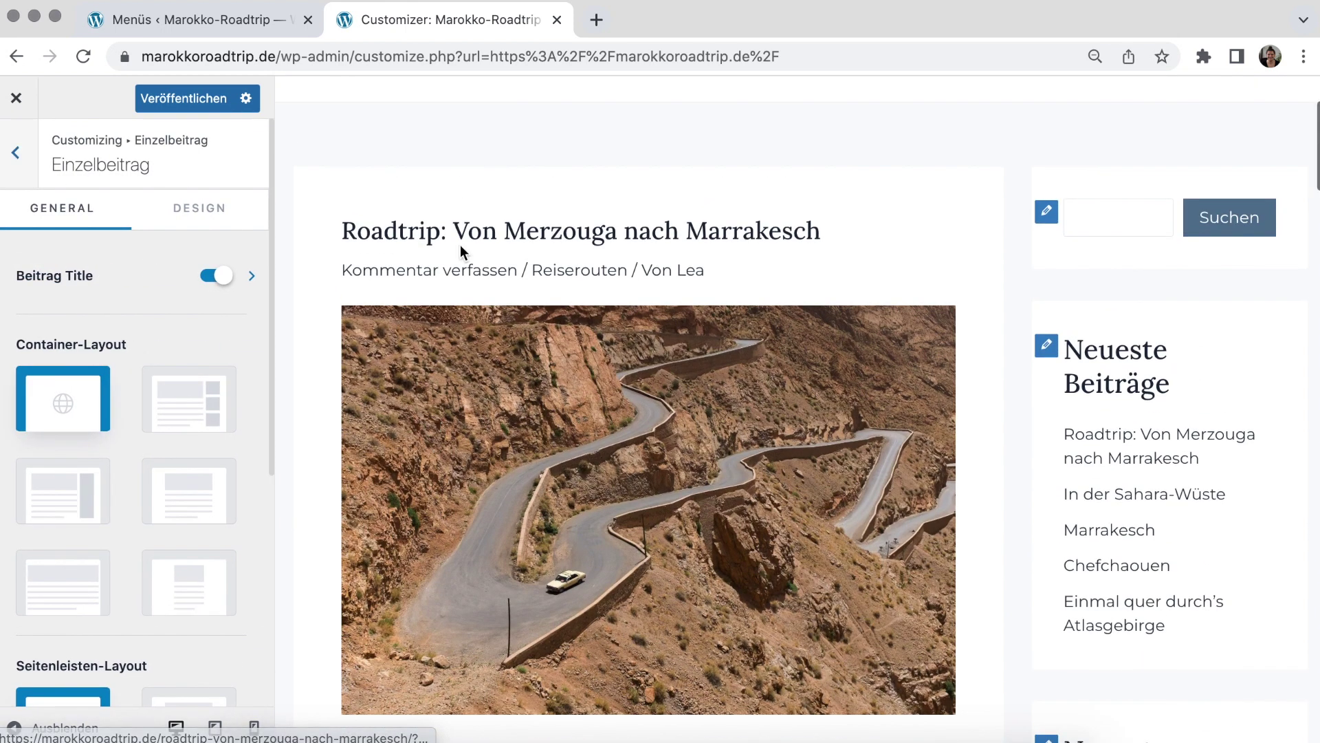
left_click(463, 249)
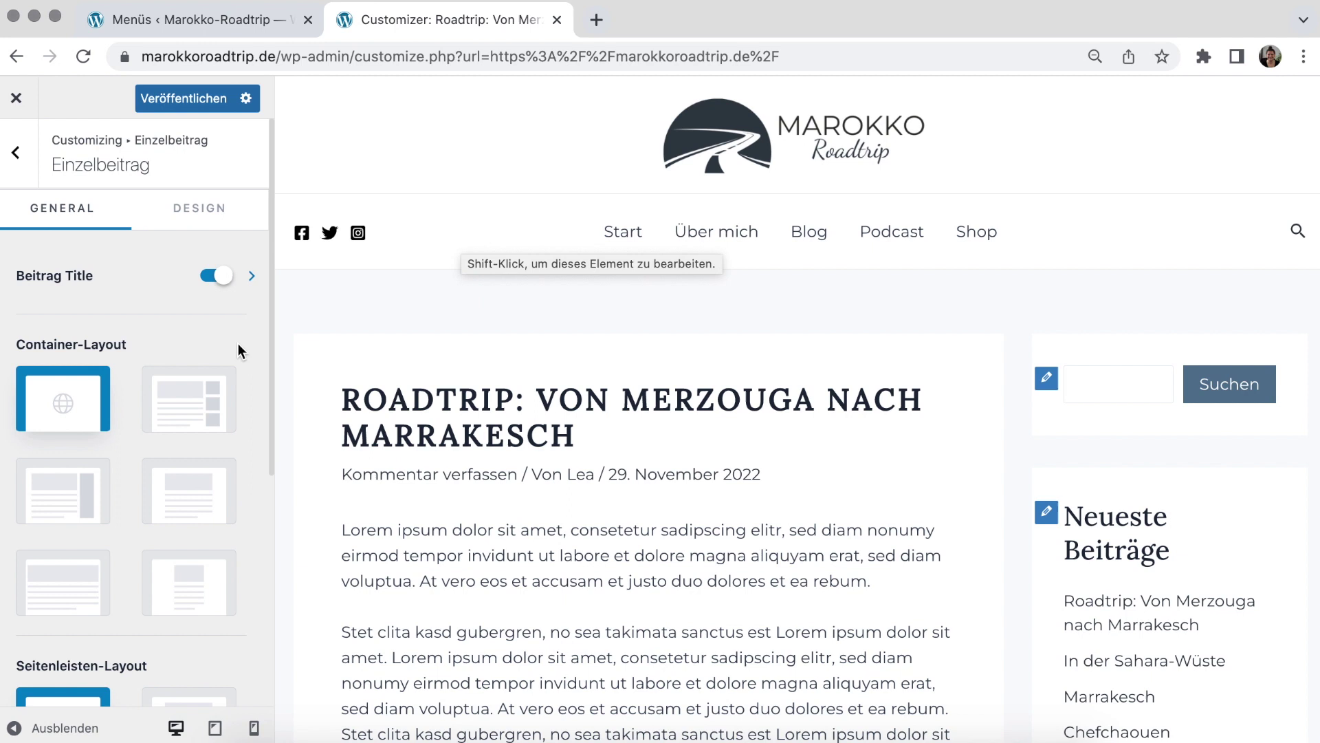
Set the Container-Layout of single posts to the narrow content layout and check the post preview
scroll(228, 344, "down", 3)
scroll(229, 344, "down", 4)
scroll(228, 344, "up", 1)
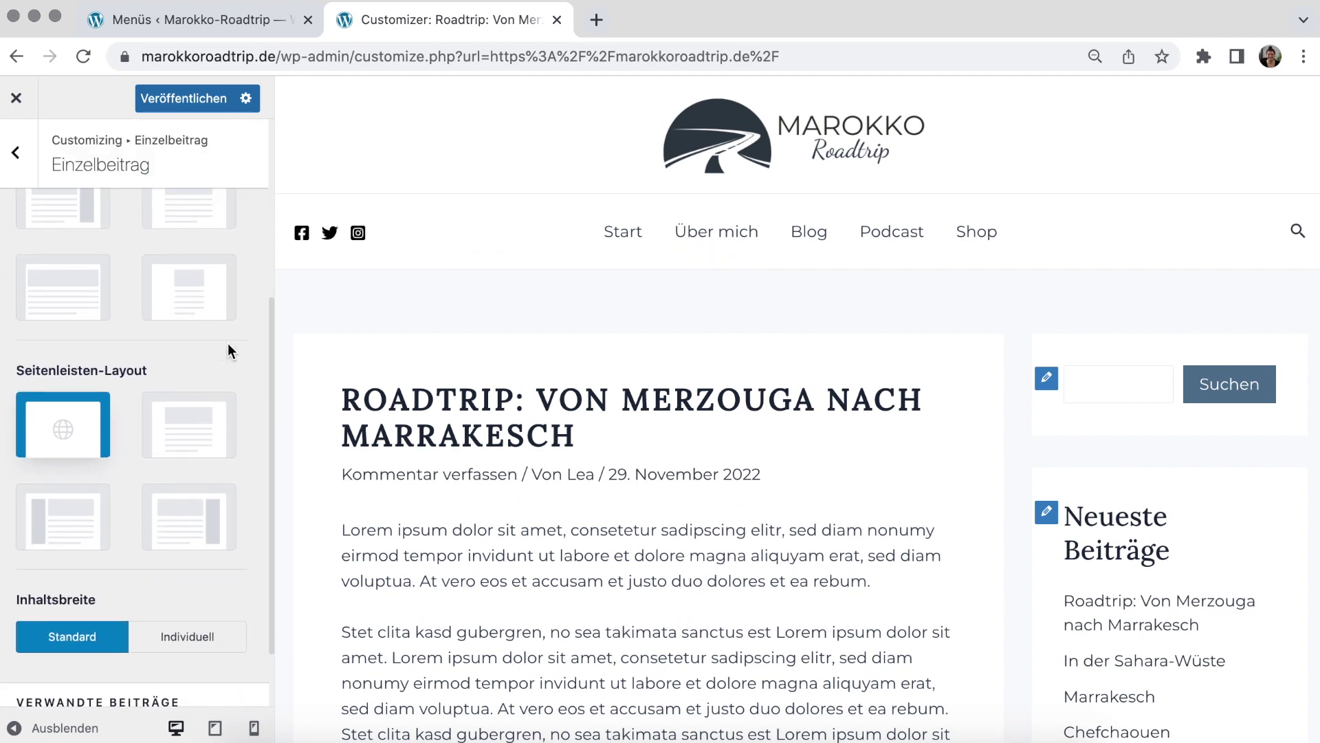
scroll(228, 343, "up", 1)
left_click(201, 370)
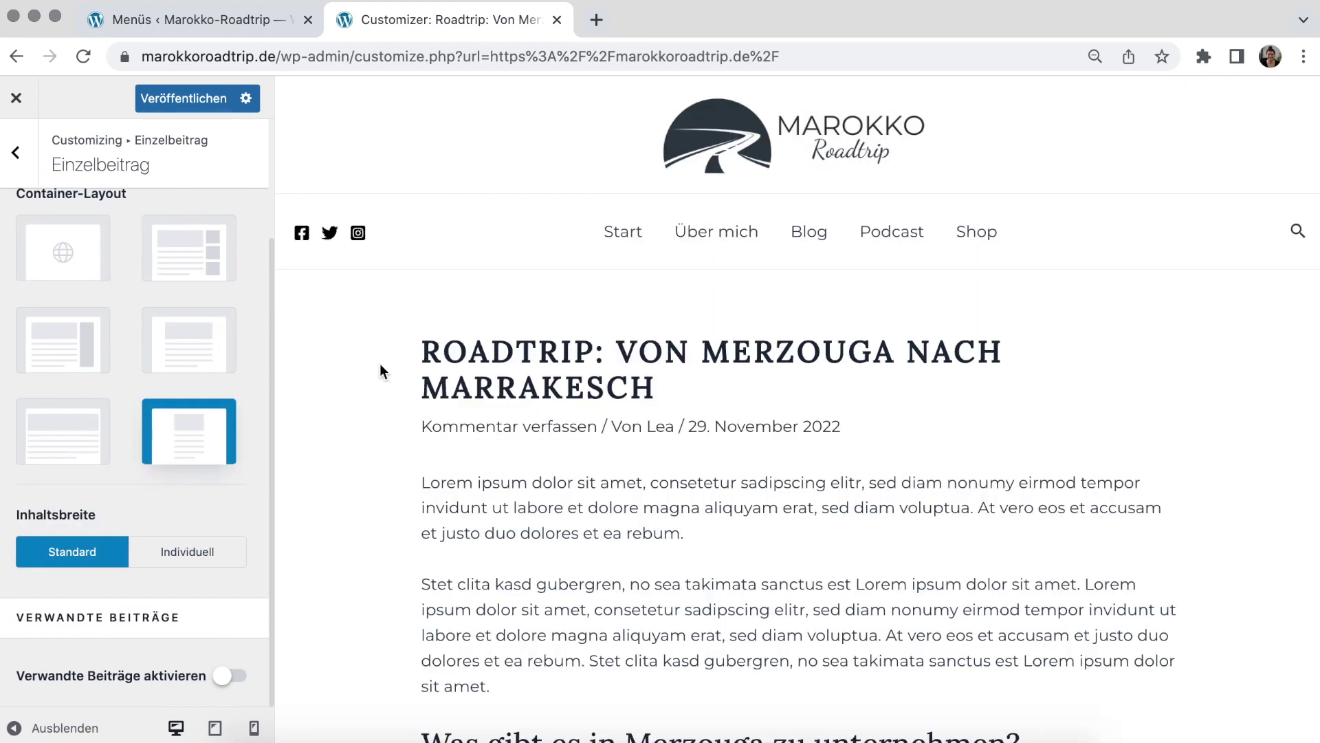
scroll(379, 363, "down", 2)
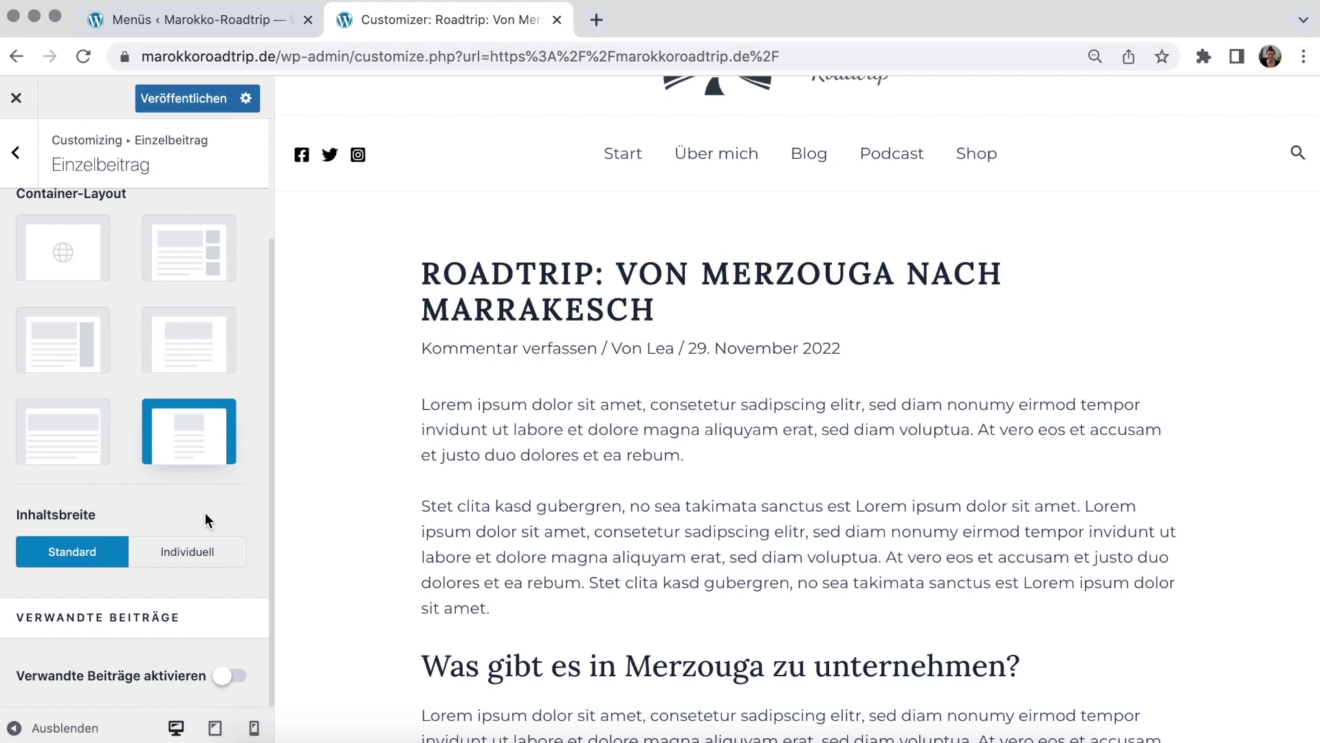
Activate Verwandte Beiträge for single posts and check the end of the previewed post
left_click(229, 675)
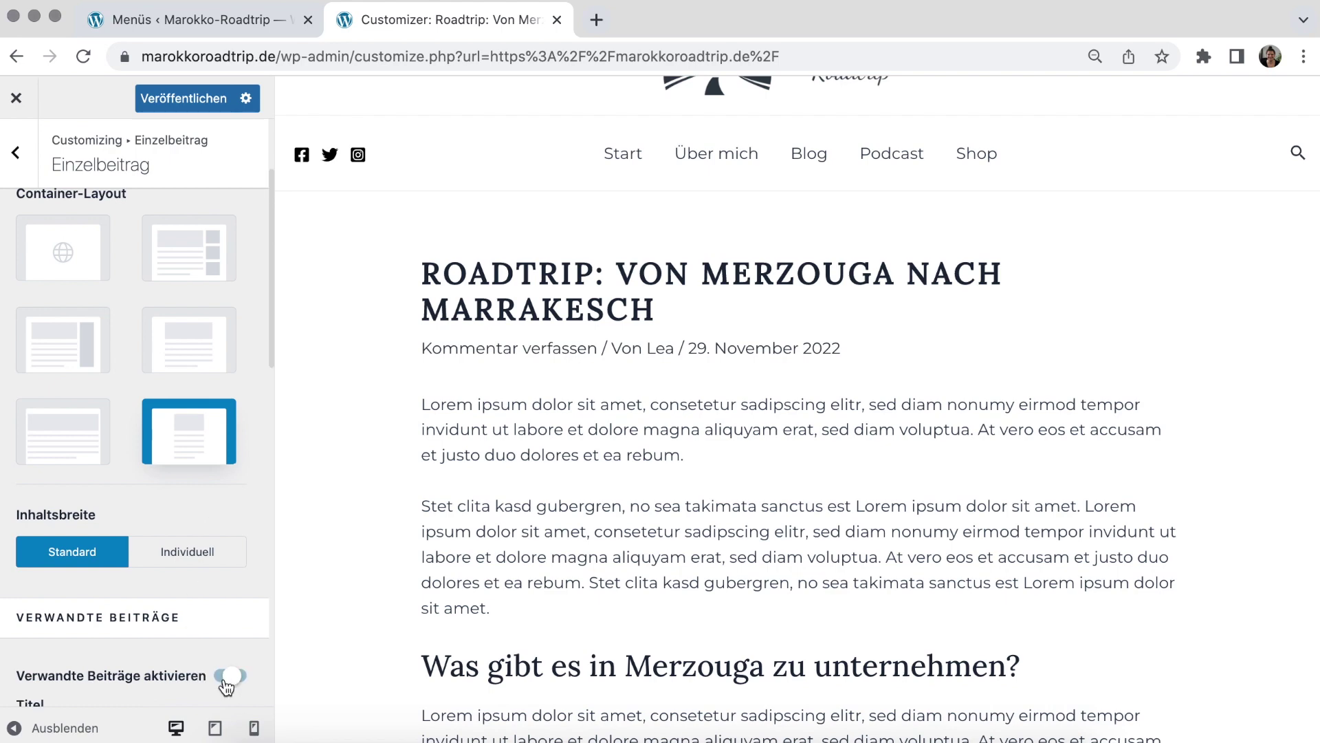
scroll(217, 562, "down", 5)
scroll(593, 490, "down", 2)
scroll(592, 491, "down", 20)
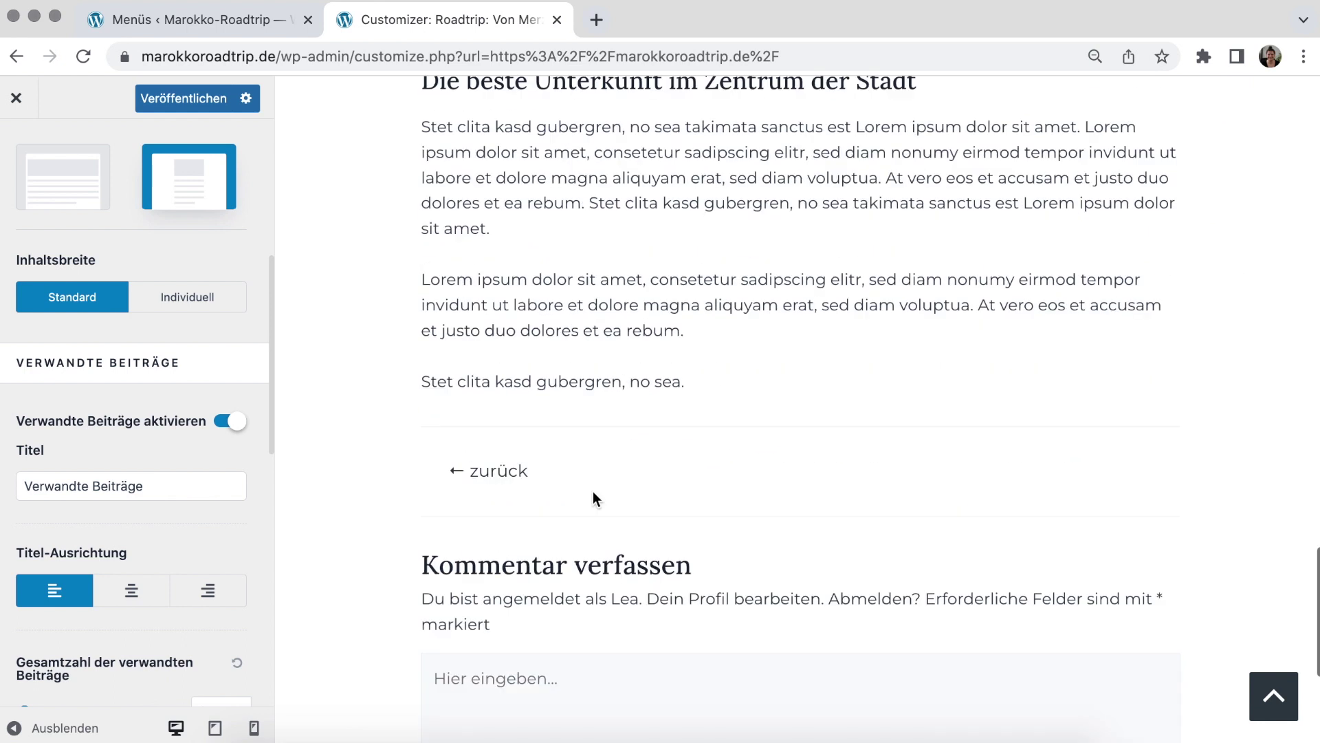
scroll(593, 491, "down", 3)
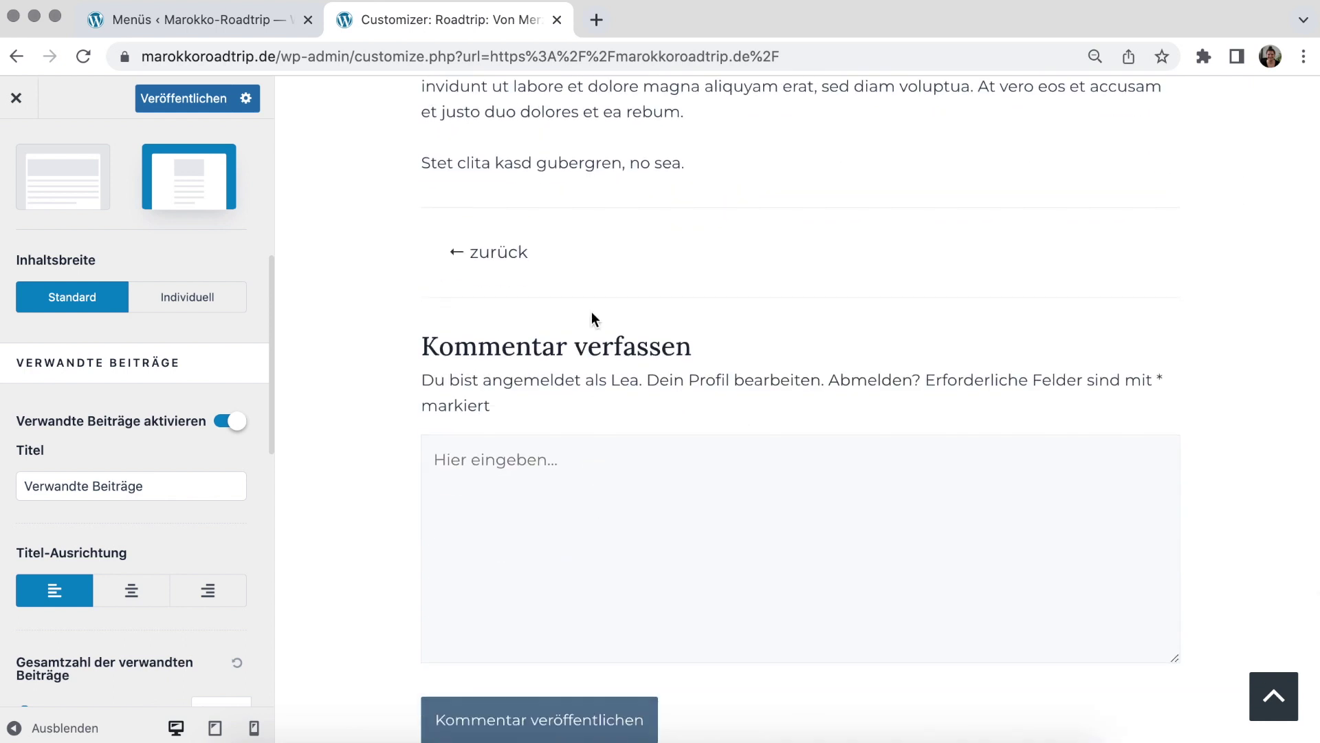
Go back to the blog overview in the preview, load the Marrakesch post and view its related posts section
scroll(592, 313, "up", 20)
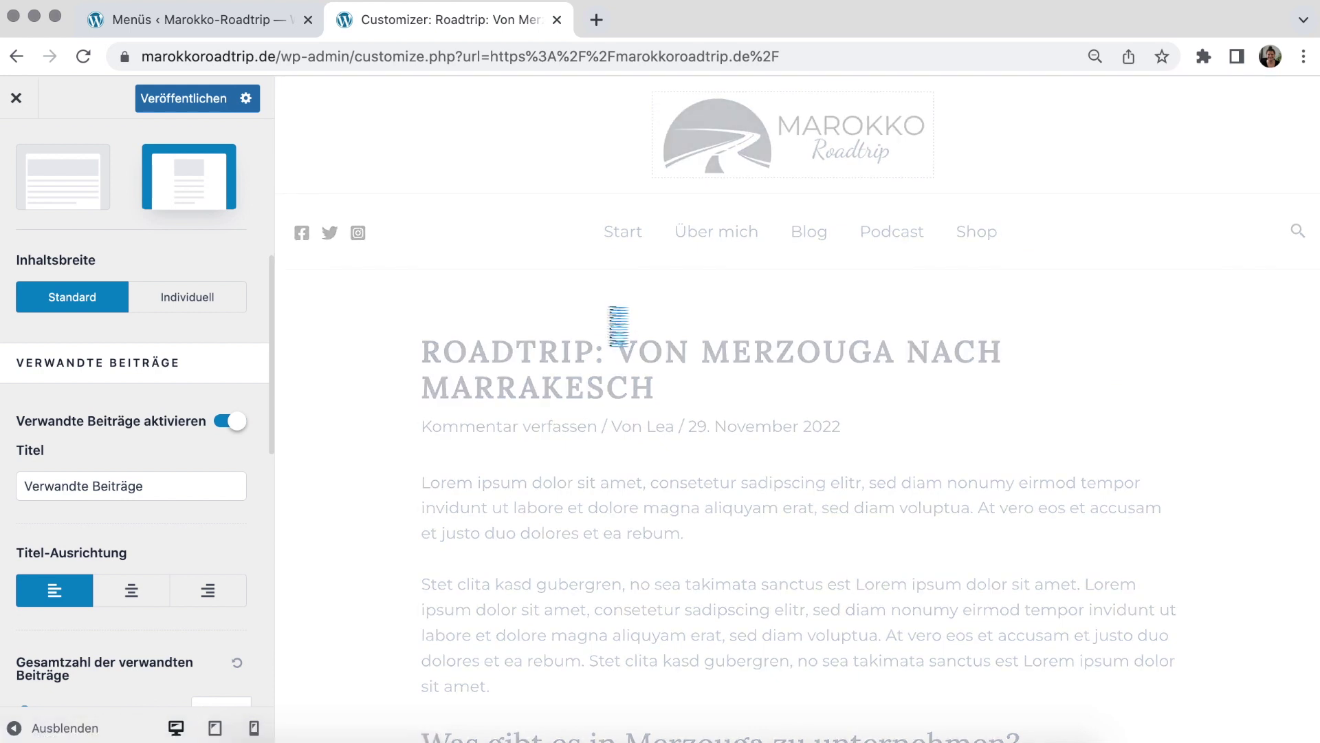
scroll(567, 409, "down", 15)
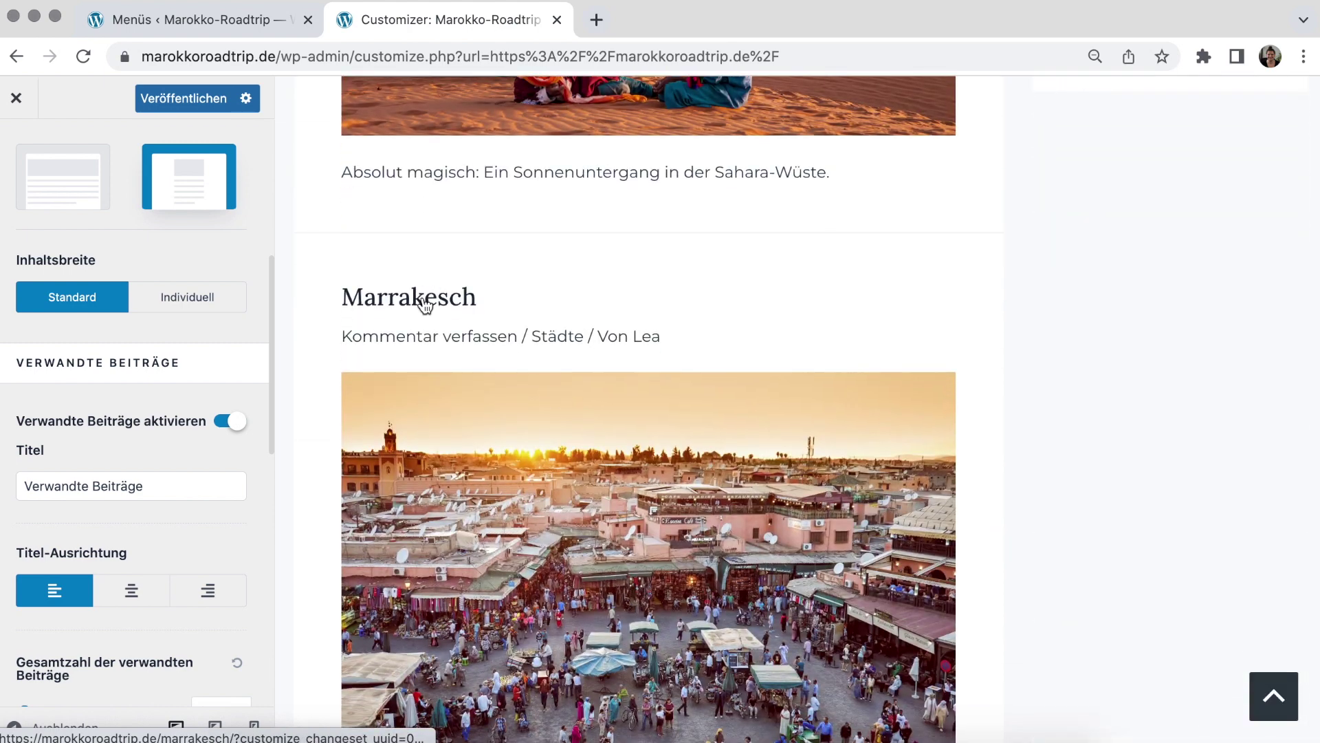
left_click(427, 297)
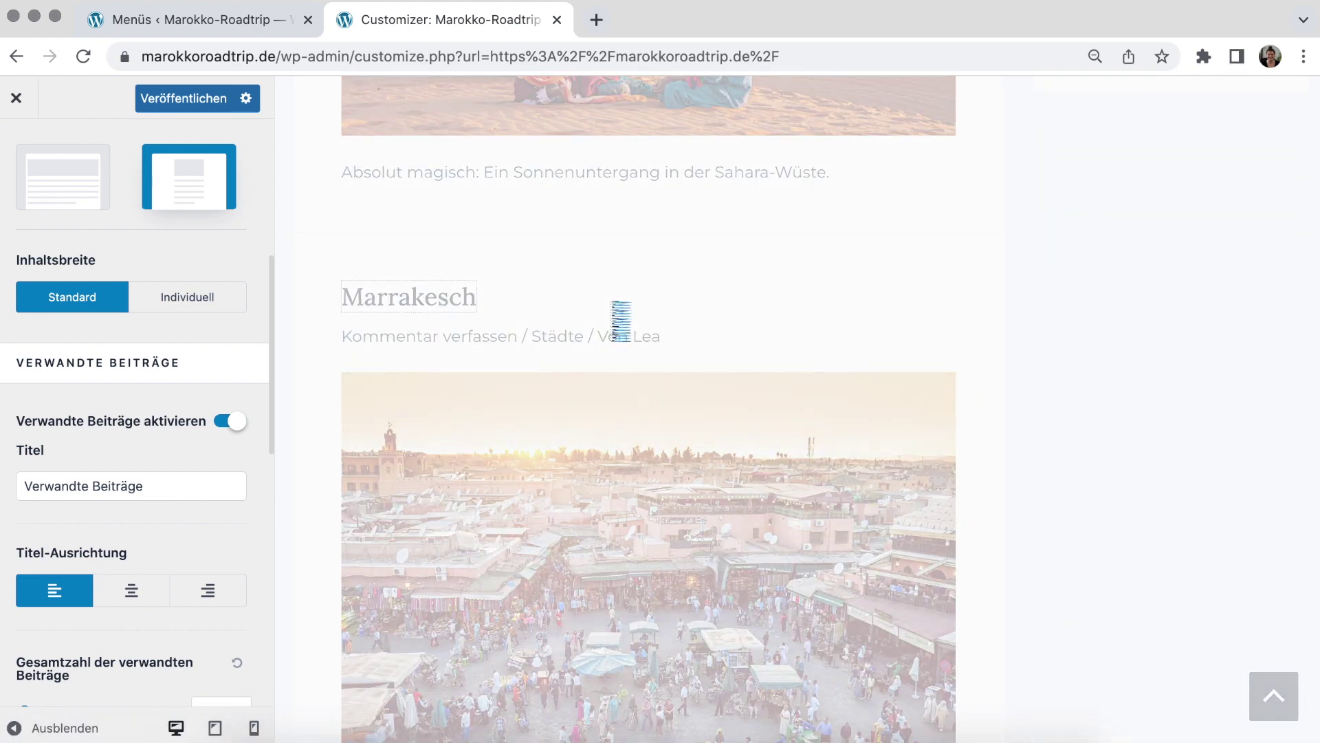
scroll(471, 461, "down", 20)
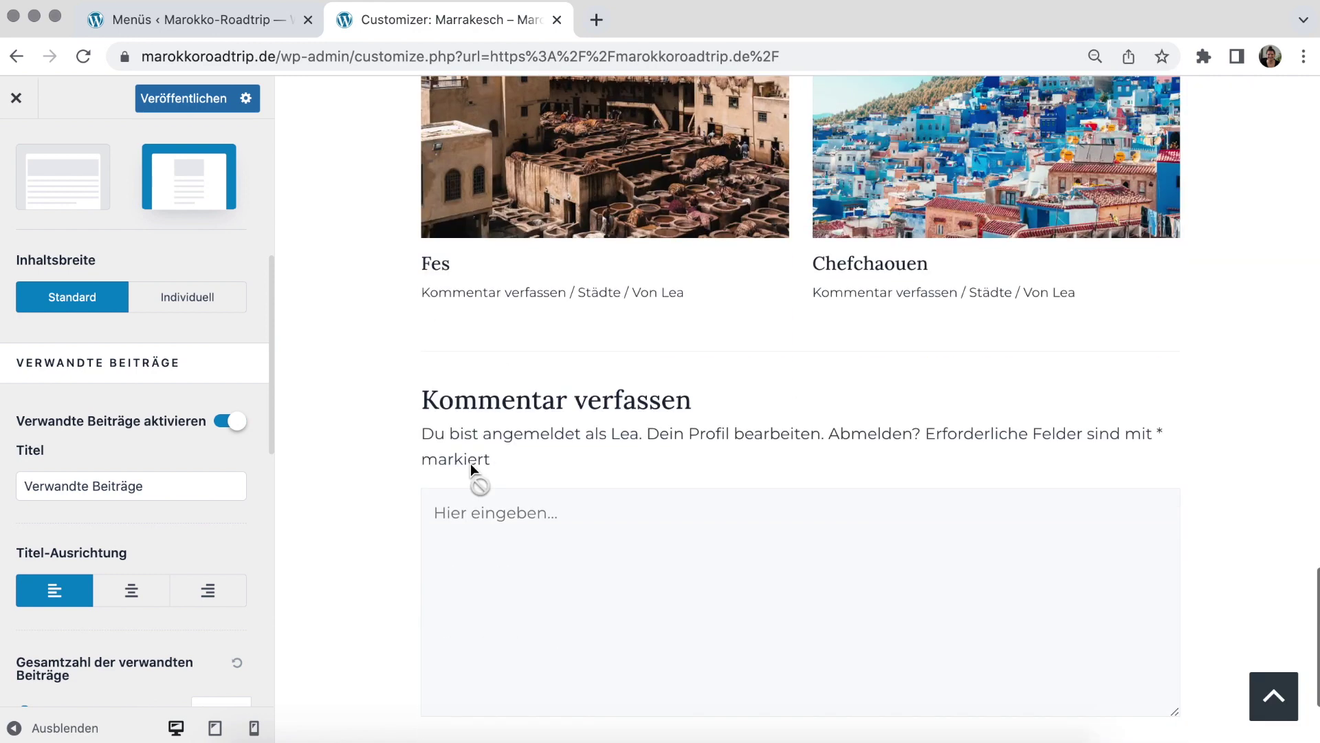
scroll(470, 464, "up", 3)
Review the Verwandte Beiträge settings for total number, grid columns, Beitragsabfrage, Beitragsstruktur and Meta elements
scroll(182, 452, "down", 5)
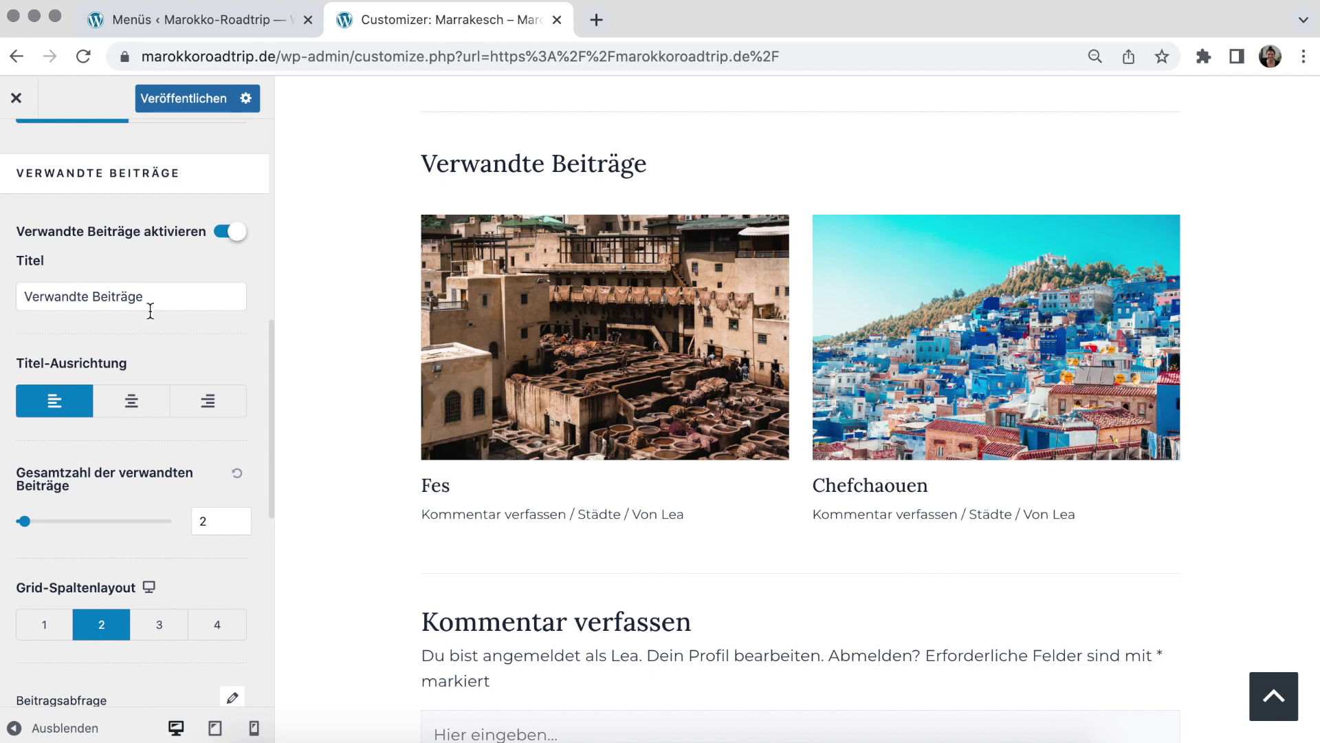
scroll(192, 418, "down", 3)
left_click(194, 424)
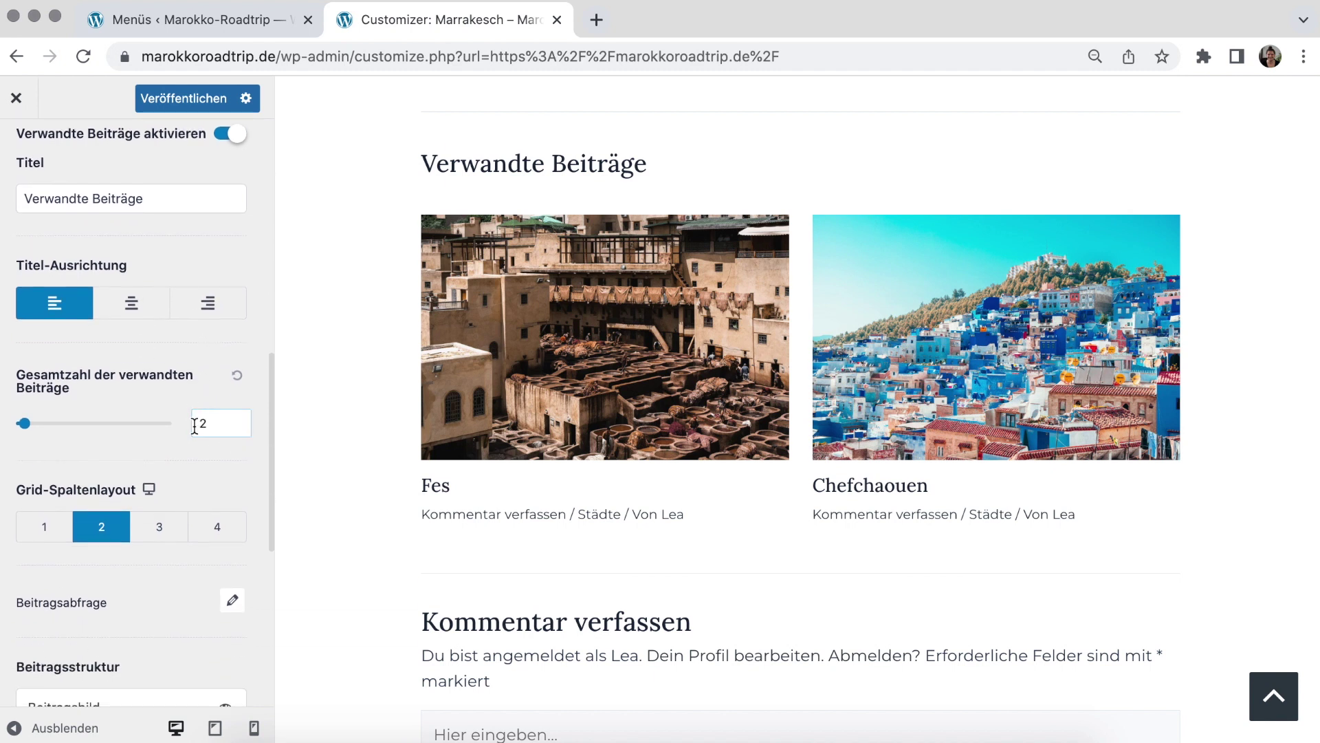
scroll(193, 442, "down", 2)
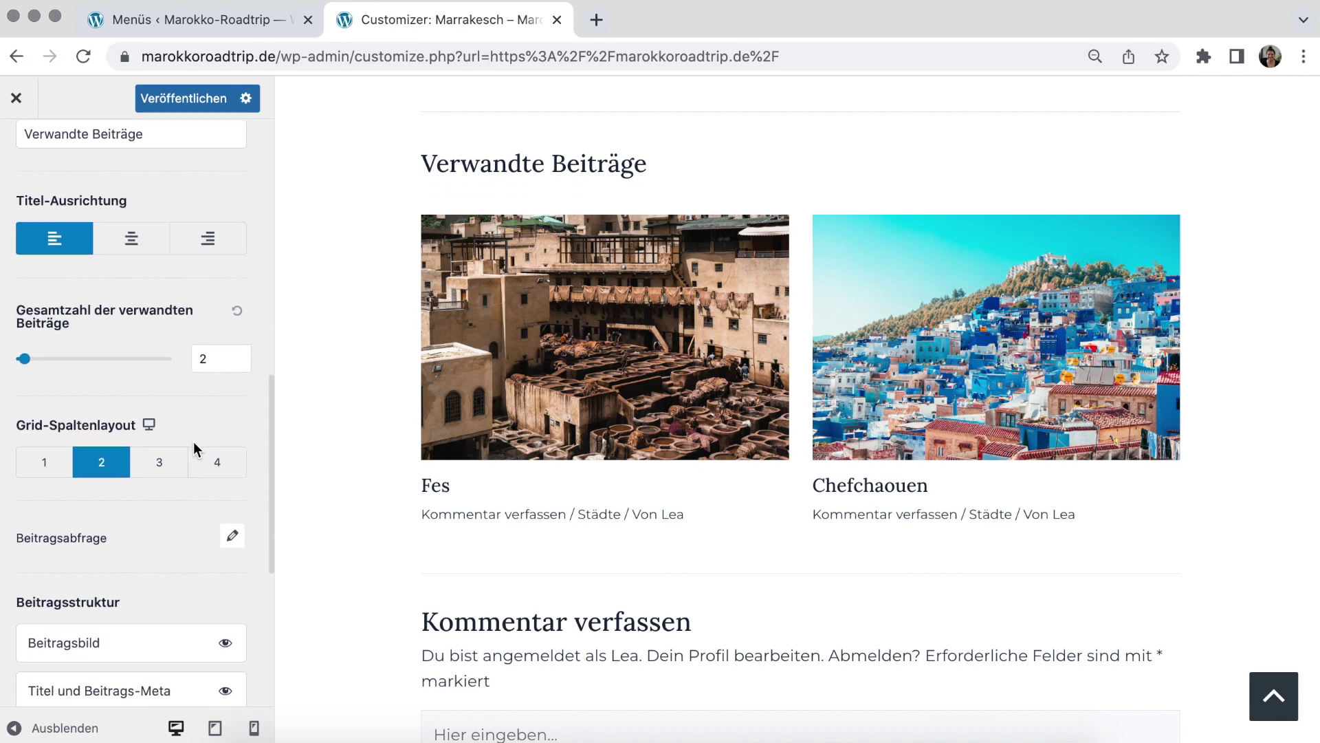
scroll(192, 451, "down", 3)
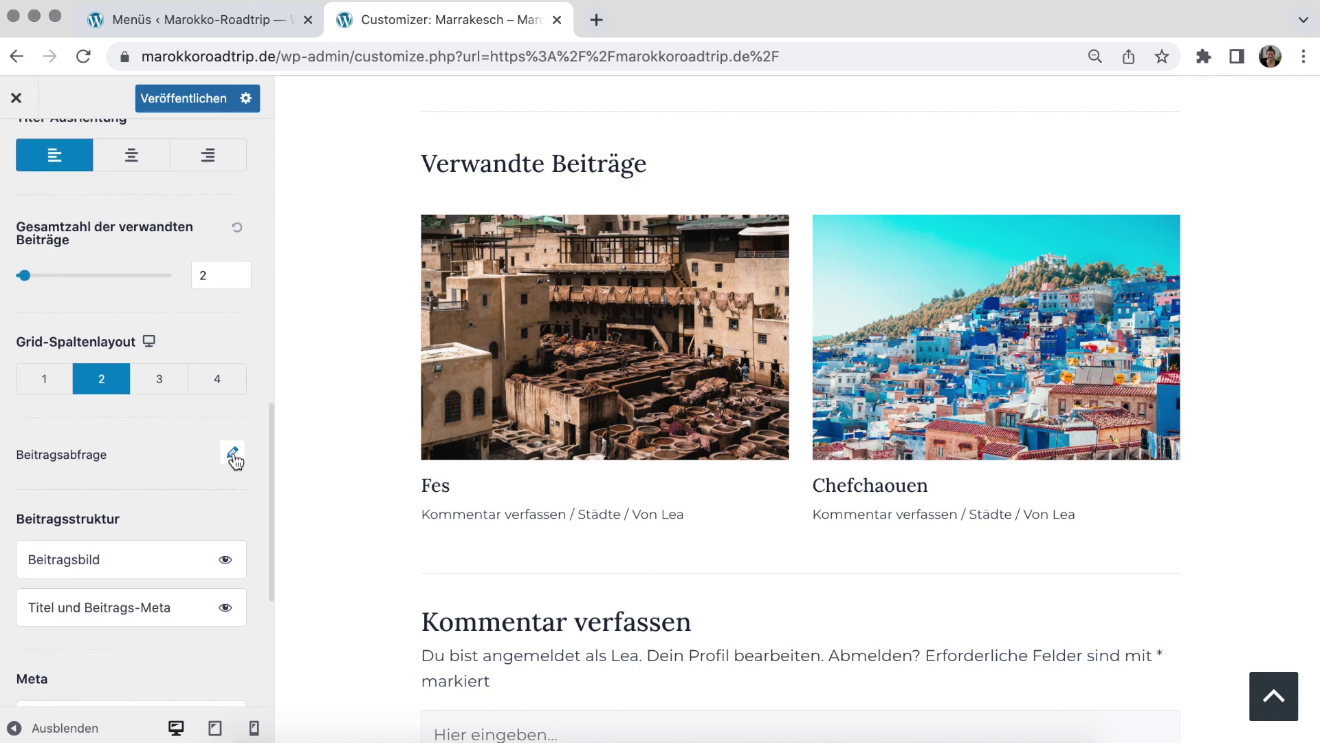
left_click(232, 454)
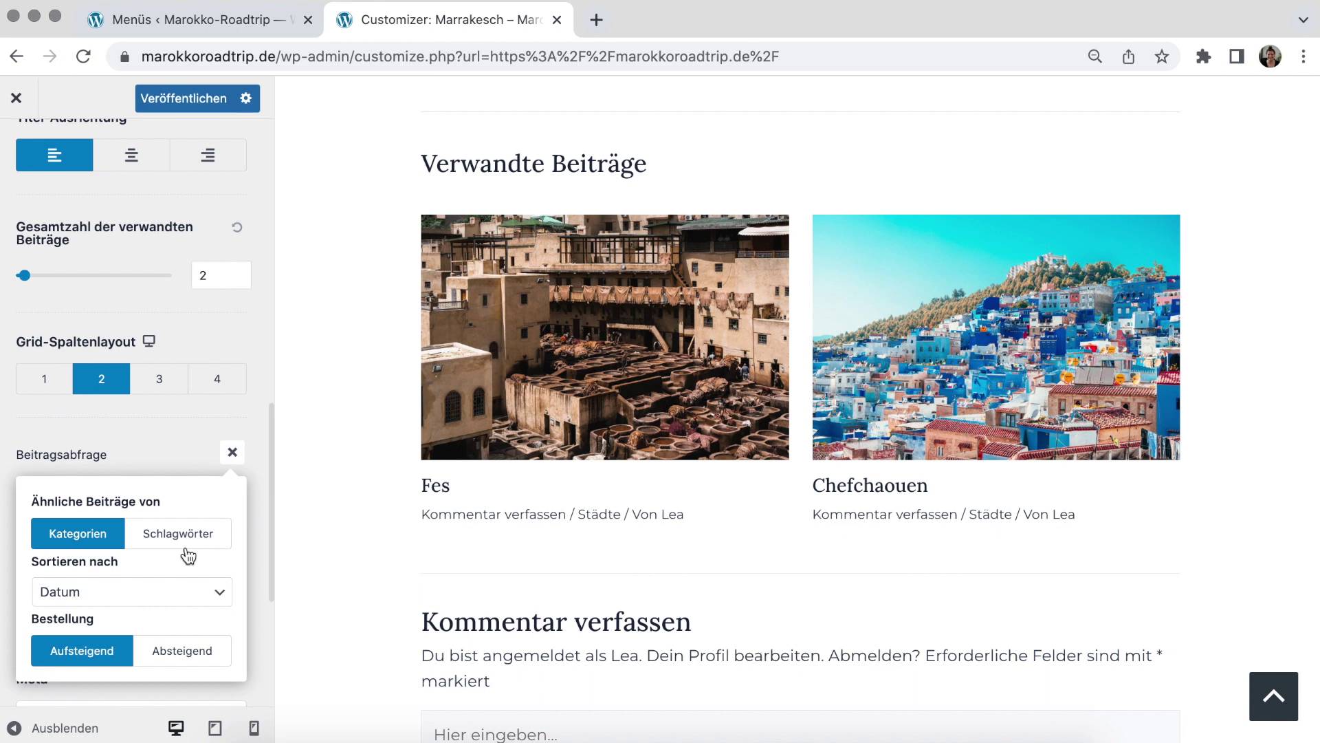
left_click(184, 451)
scroll(183, 493, "down", 4)
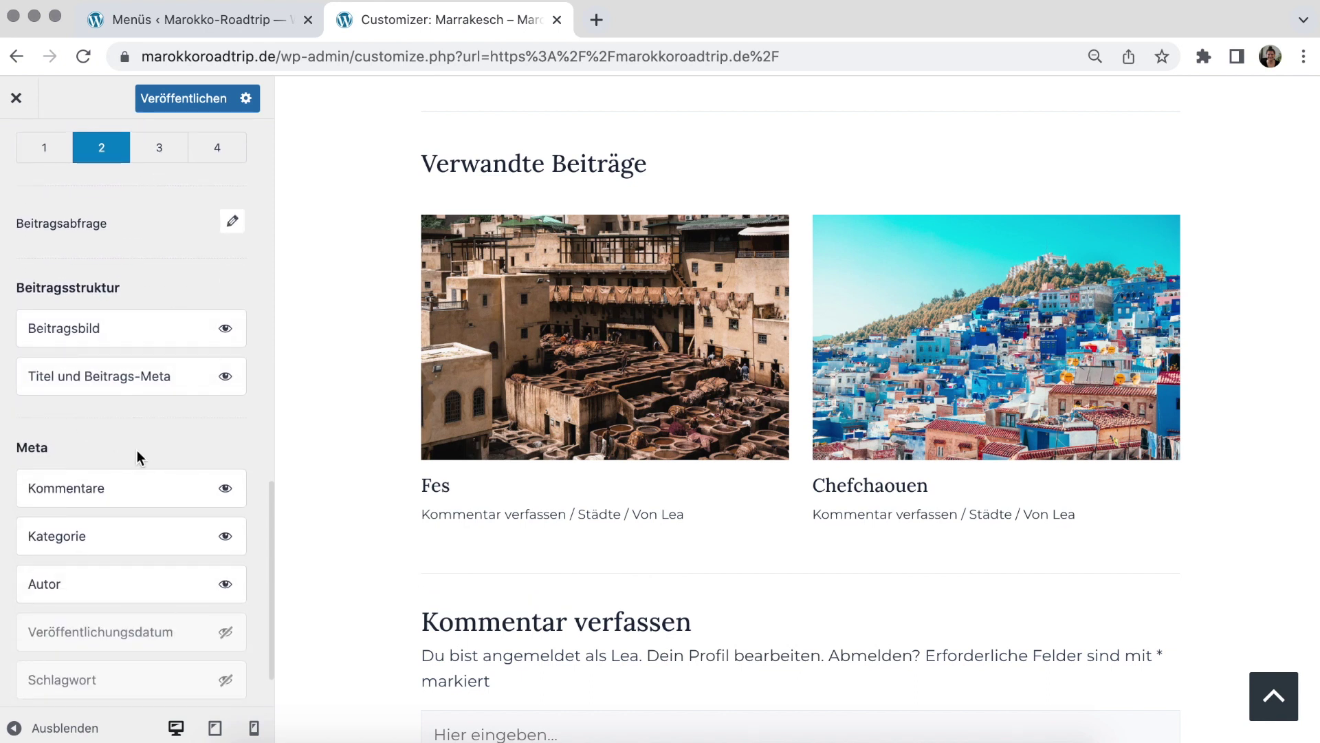
Activate Beitrags-Textauszug for the related posts, hiding Titel und Beitrags-Meta and then showing it again
left_click(226, 377)
scroll(227, 389, "up", 4)
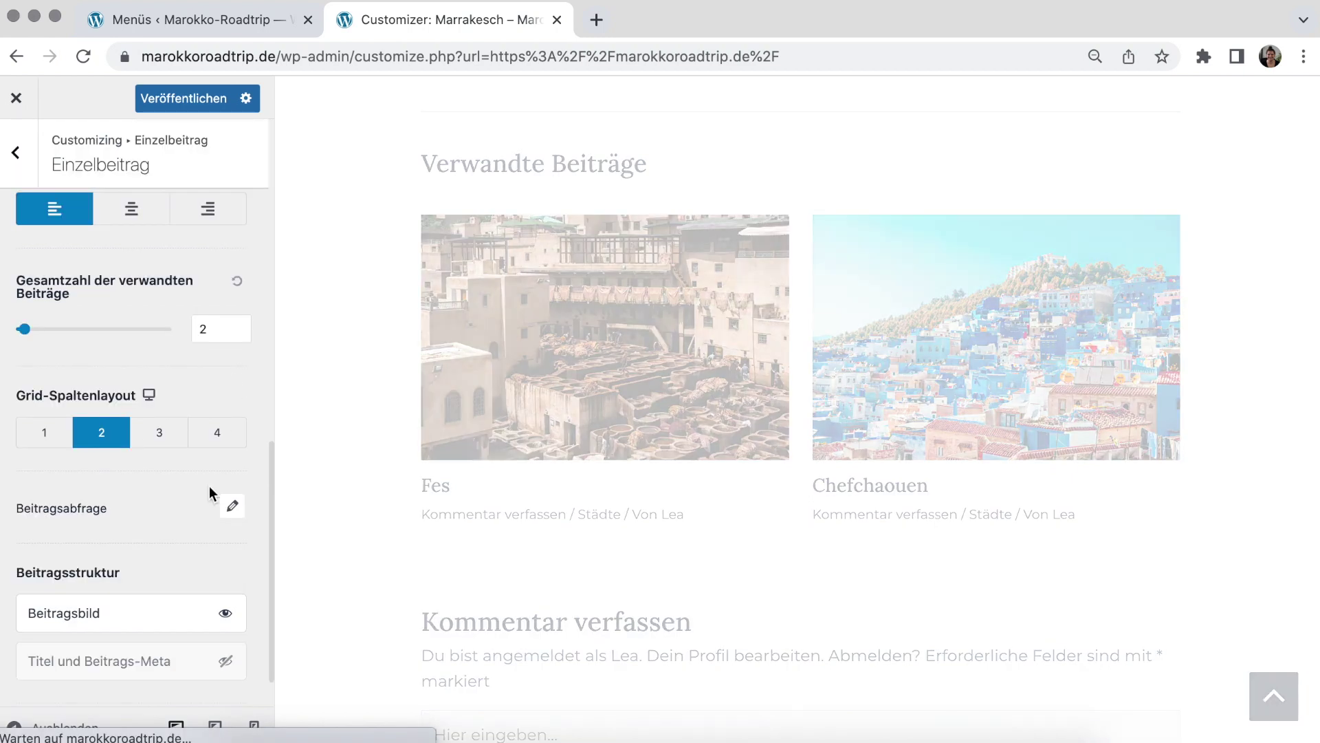
scroll(209, 486, "down", 2)
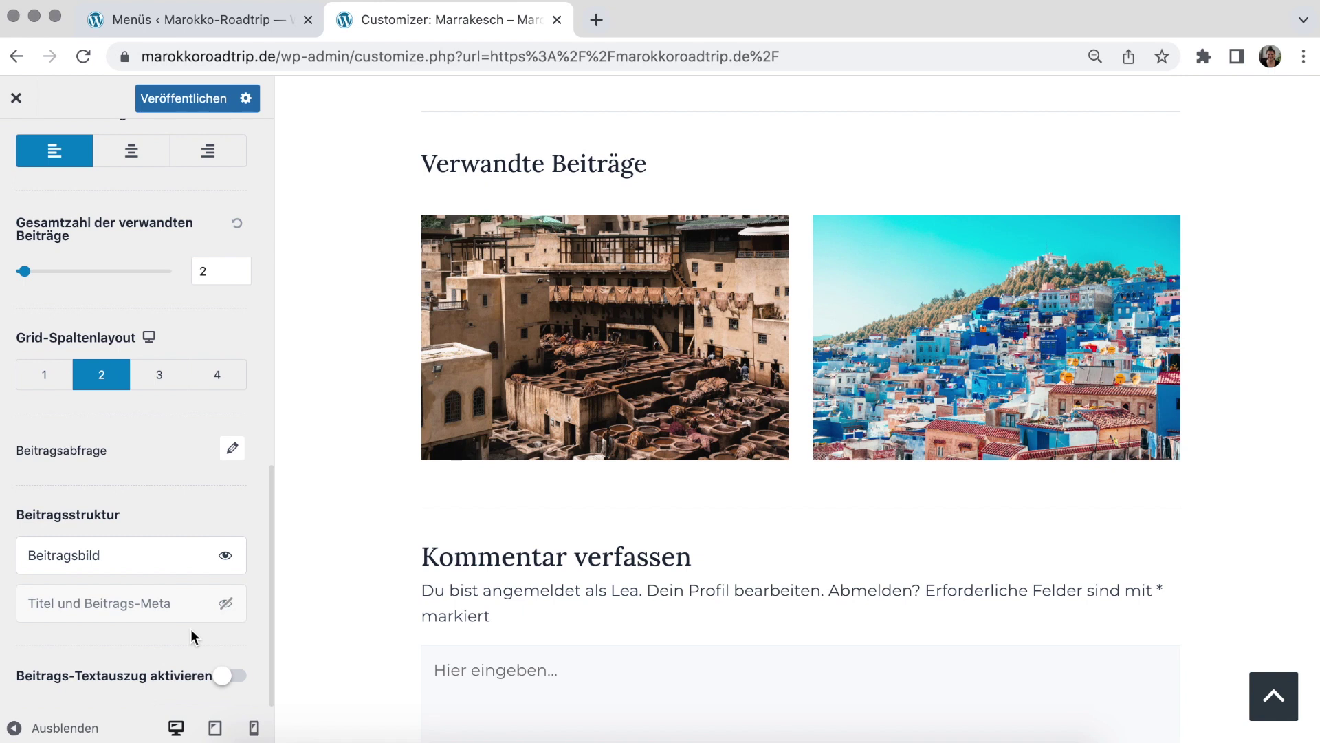
left_click(227, 675)
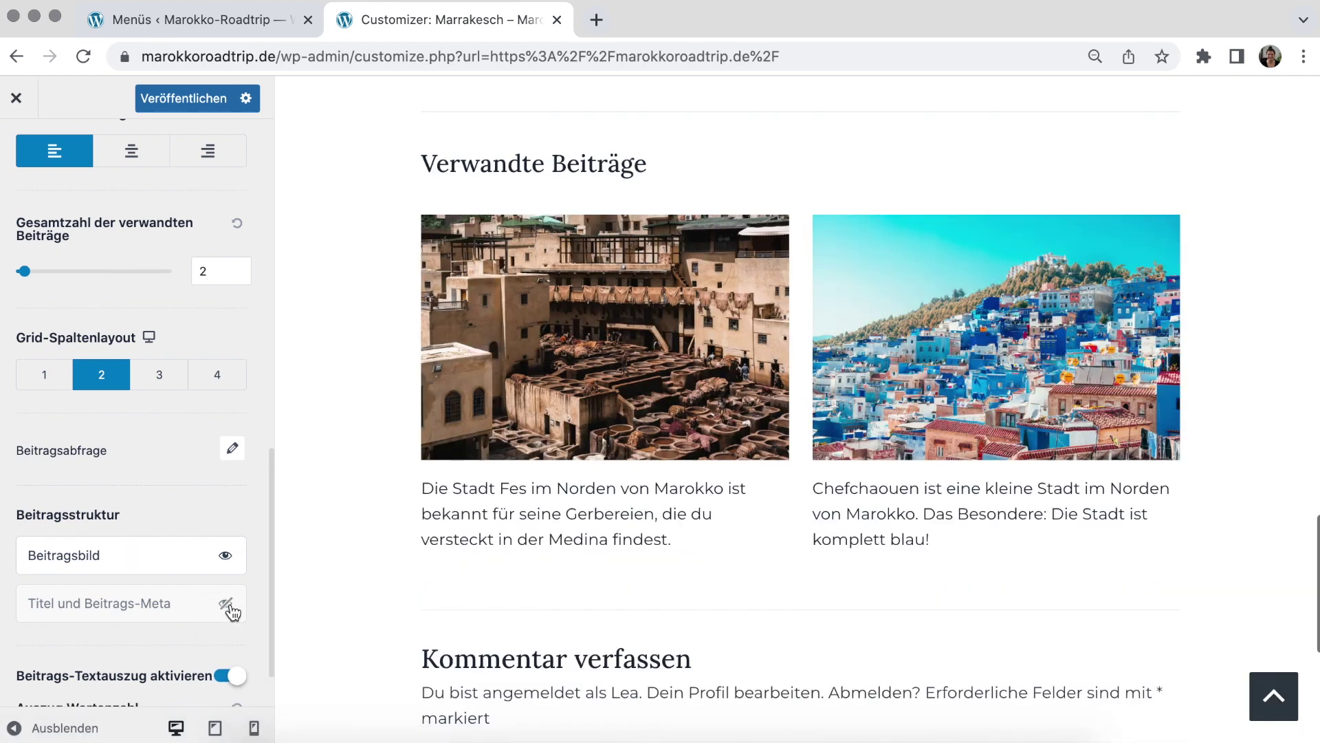
left_click(227, 604)
Hide the Meta elements Kommentare, Kategorie and Autor in the related posts
scroll(227, 604, "down", 10)
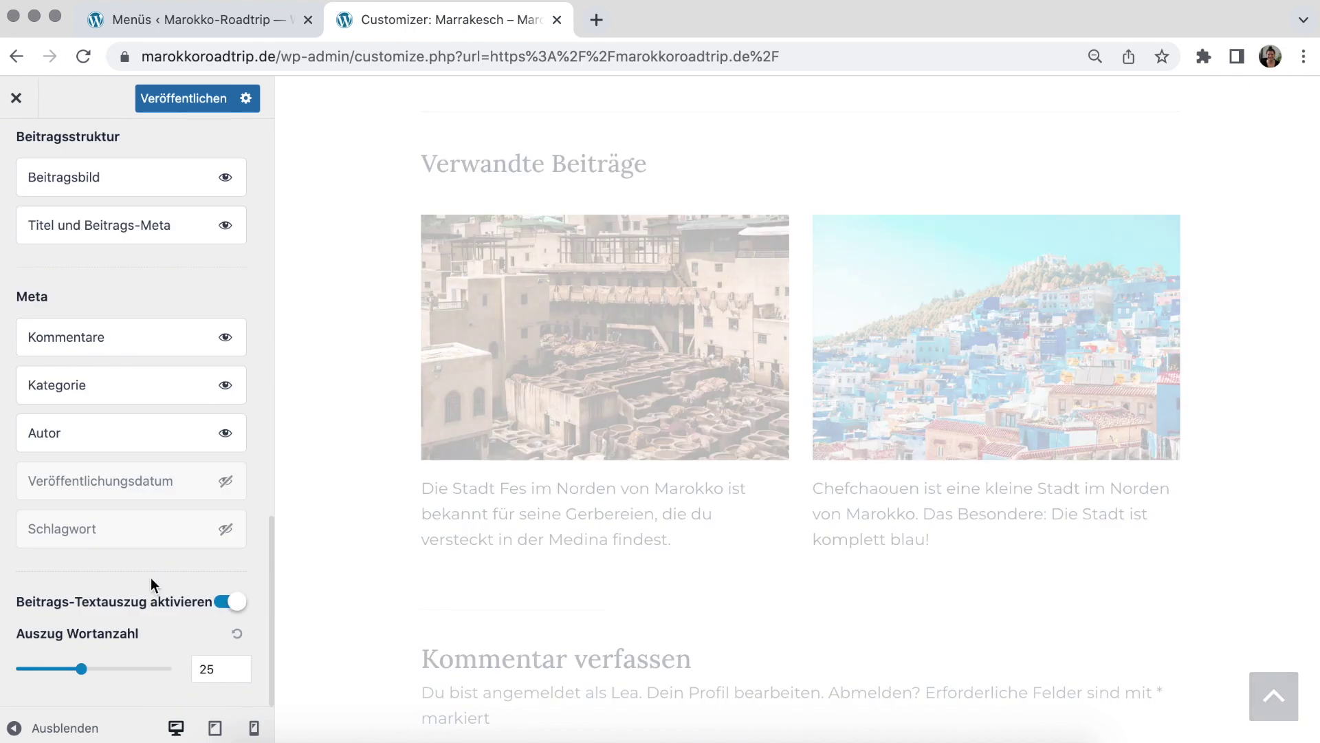
left_click(226, 337)
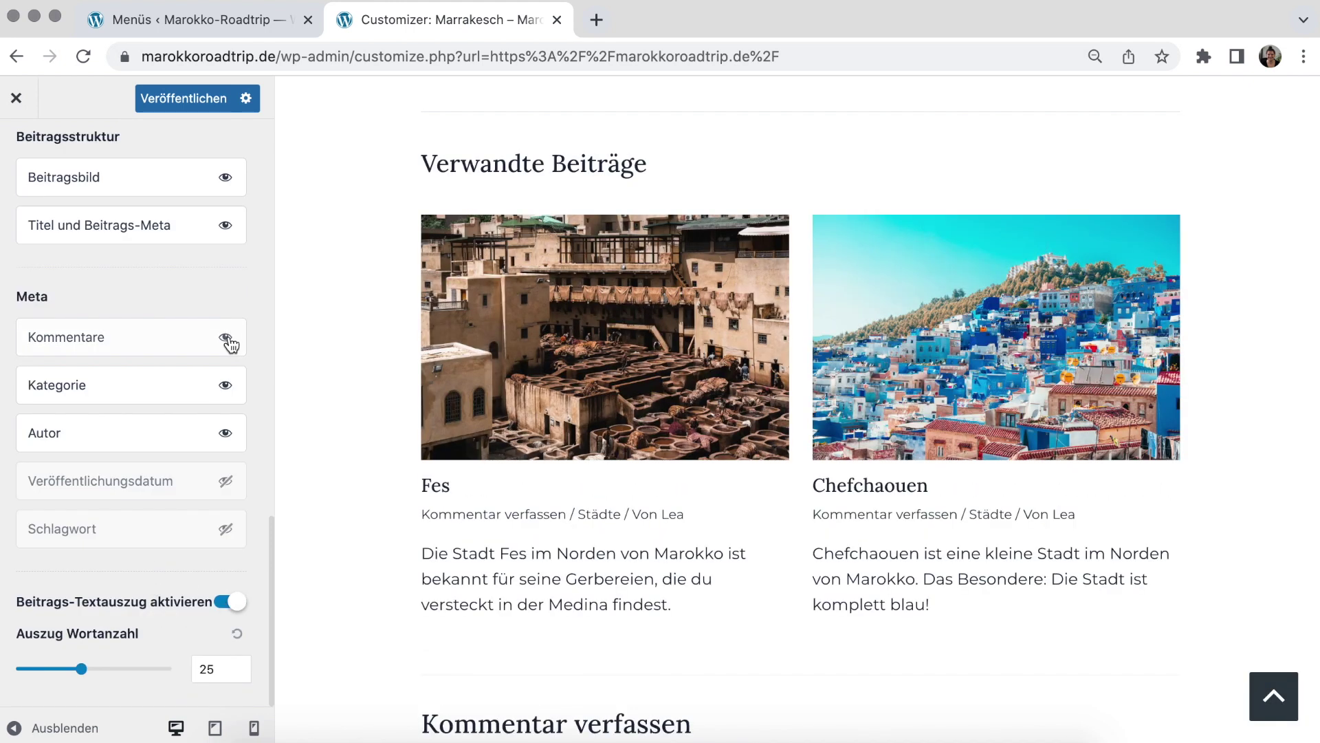
left_click(226, 374)
left_click(225, 434)
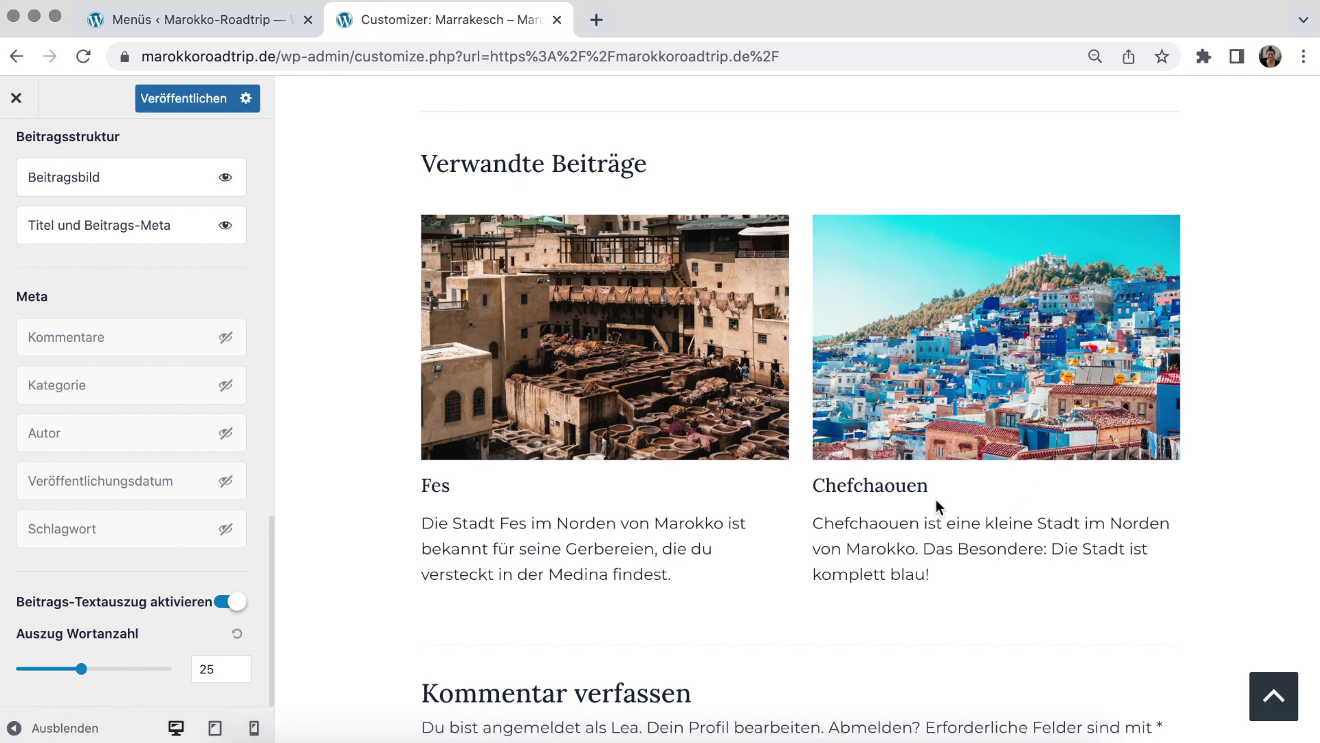
Leave the blog settings and examine the Seite settings for Container-Layout and Seitenleisten-Layout
scroll(168, 396, "up", 5)
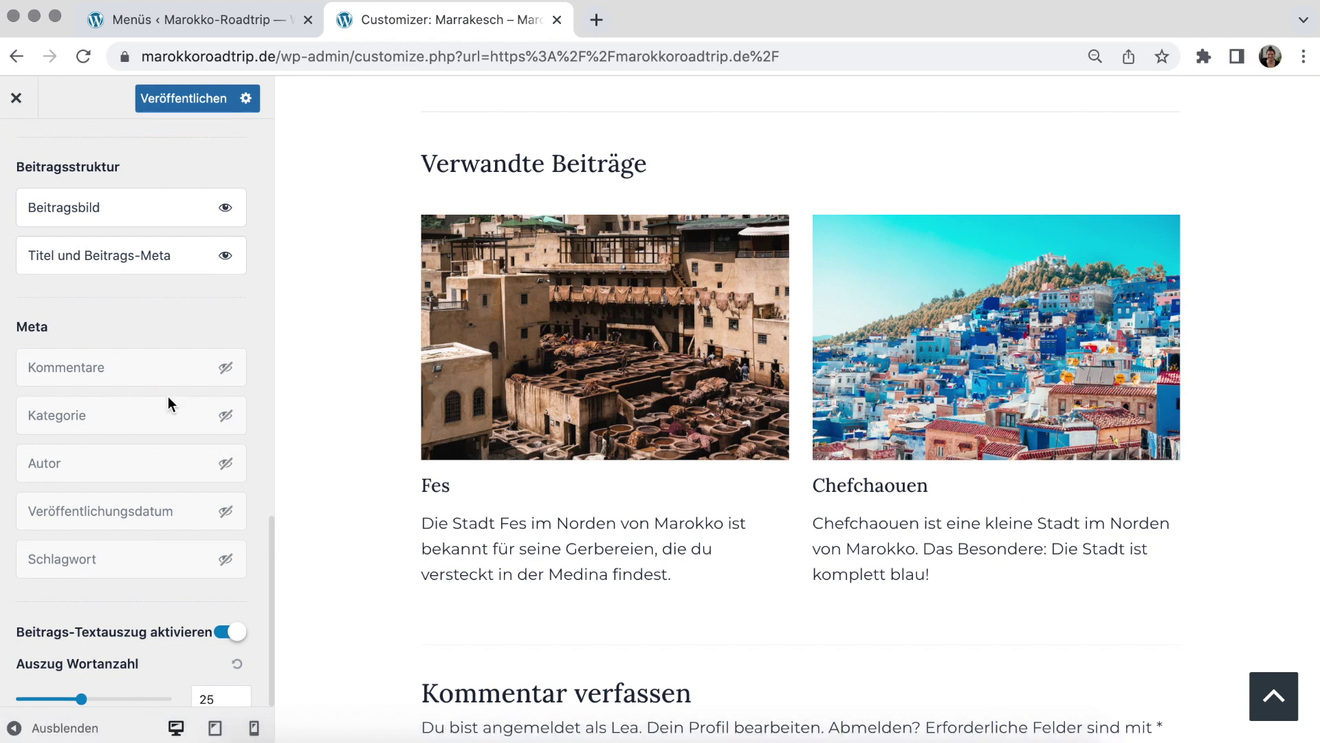
scroll(167, 396, "up", 10)
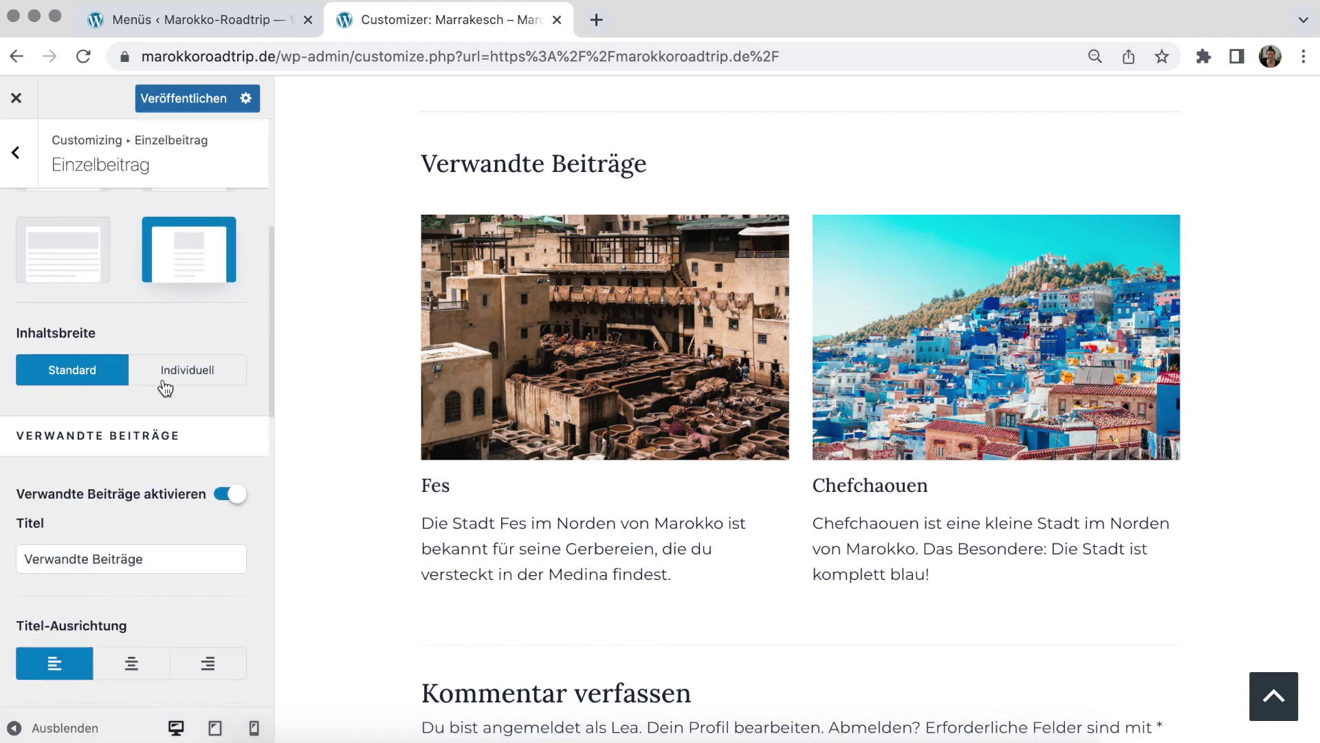
left_click(31, 171)
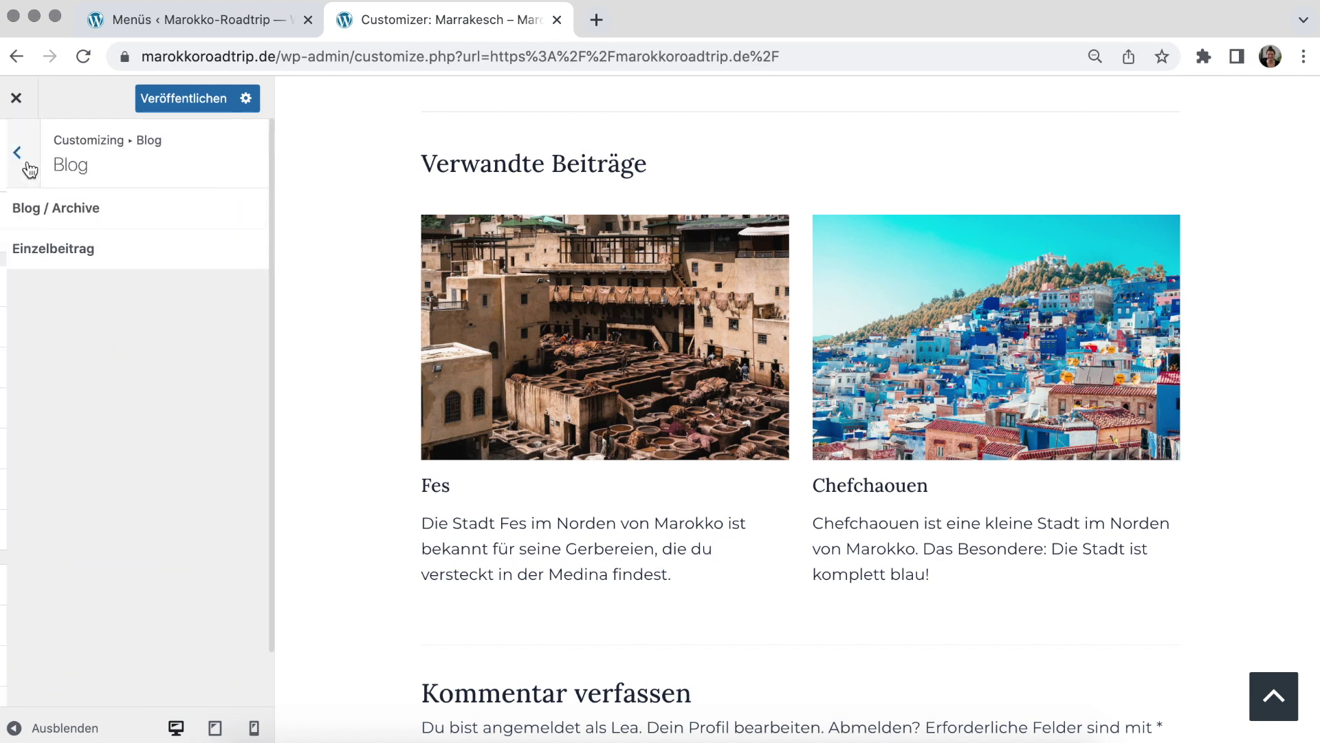
left_click(20, 154)
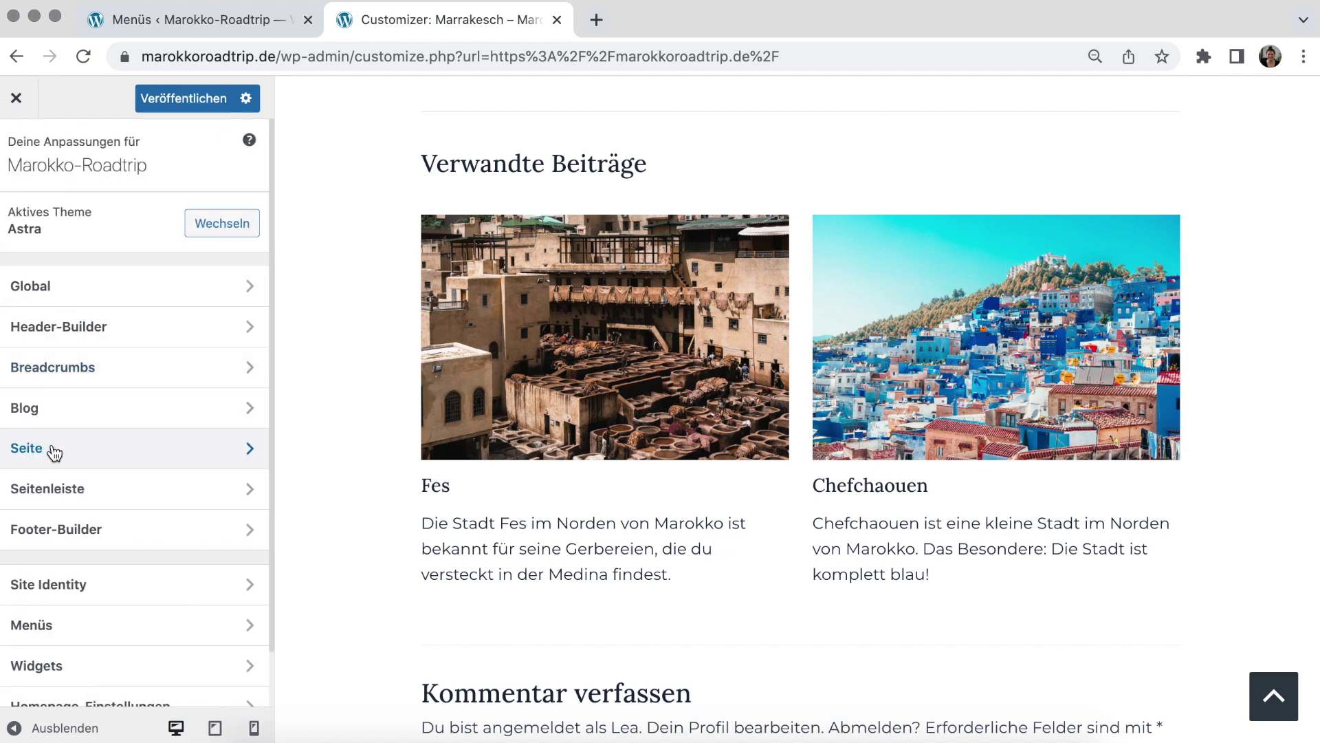
left_click(28, 448)
scroll(122, 410, "down", 4)
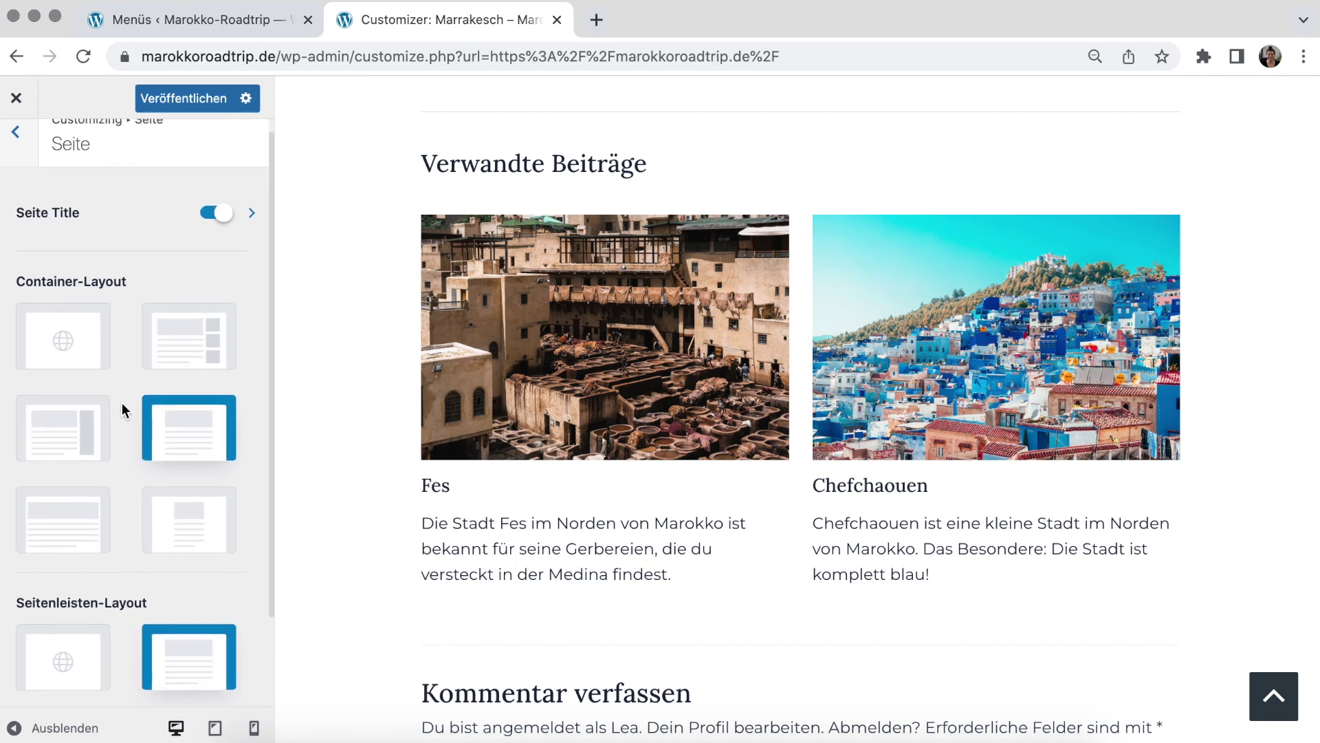
right_click(121, 403)
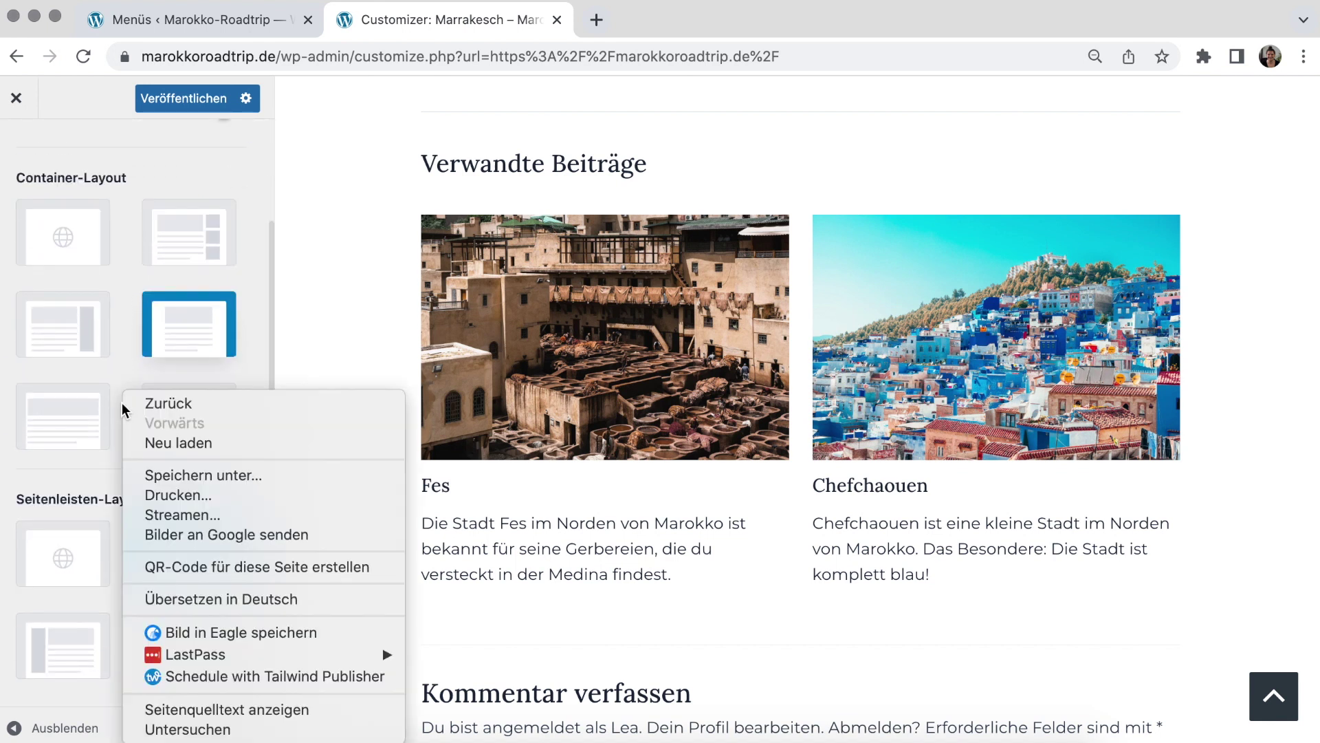
key("Escape")
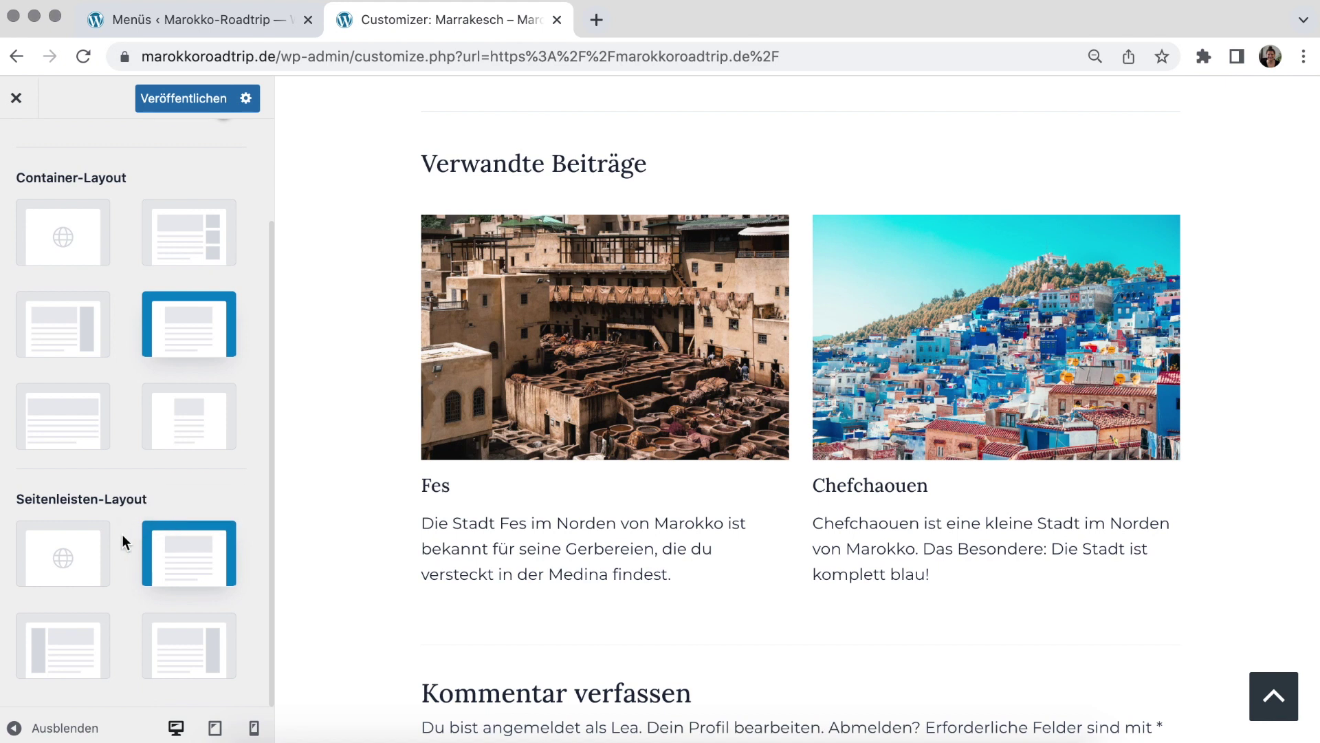
scroll(109, 442, "up", 4)
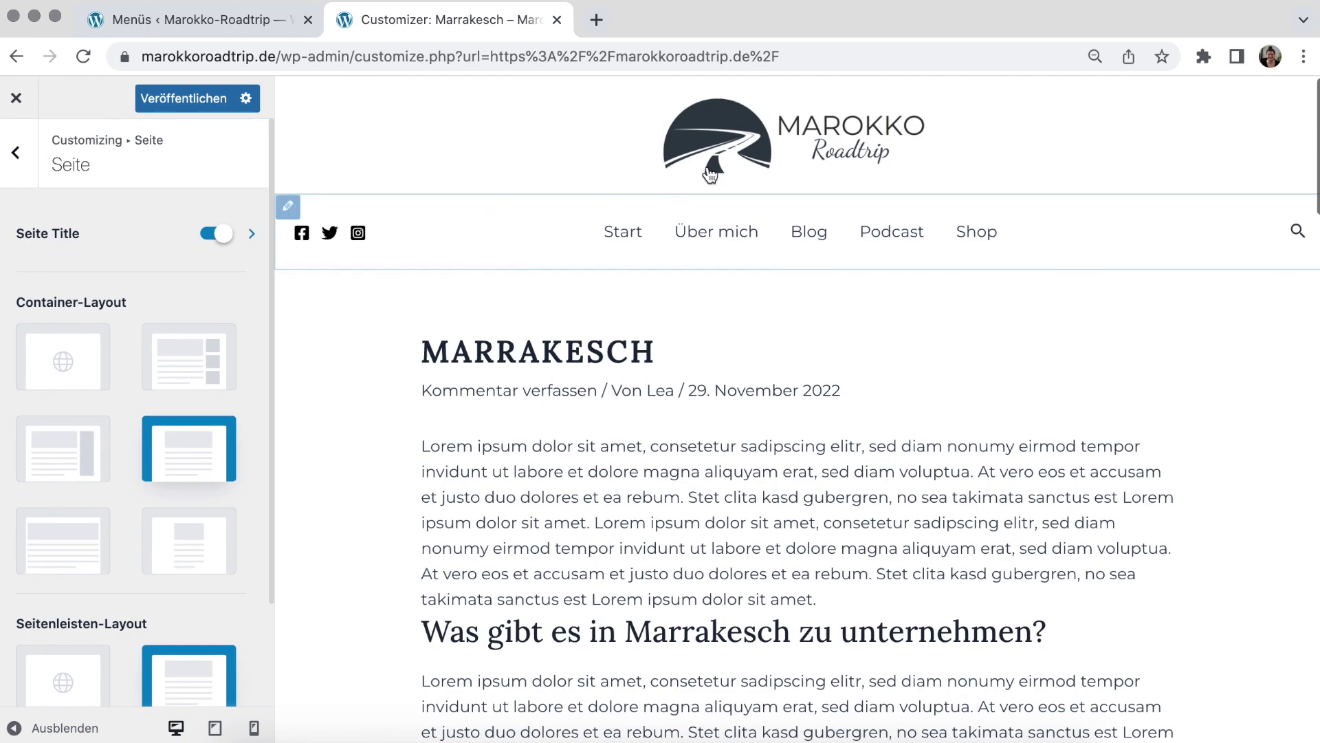
Examine the Seitenleiste settings for Standard-Layout and Breite der Seitenleiste with the blog homepage in the preview
left_click(21, 158)
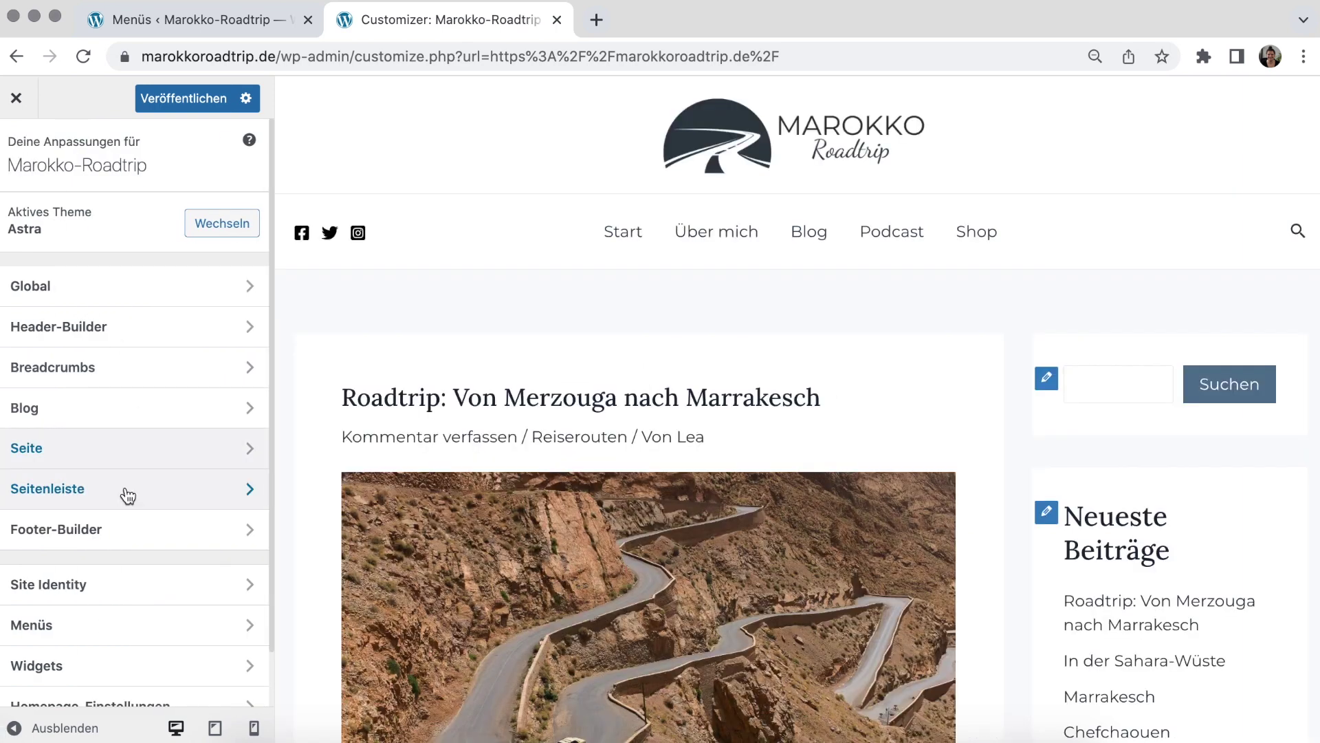
left_click(127, 492)
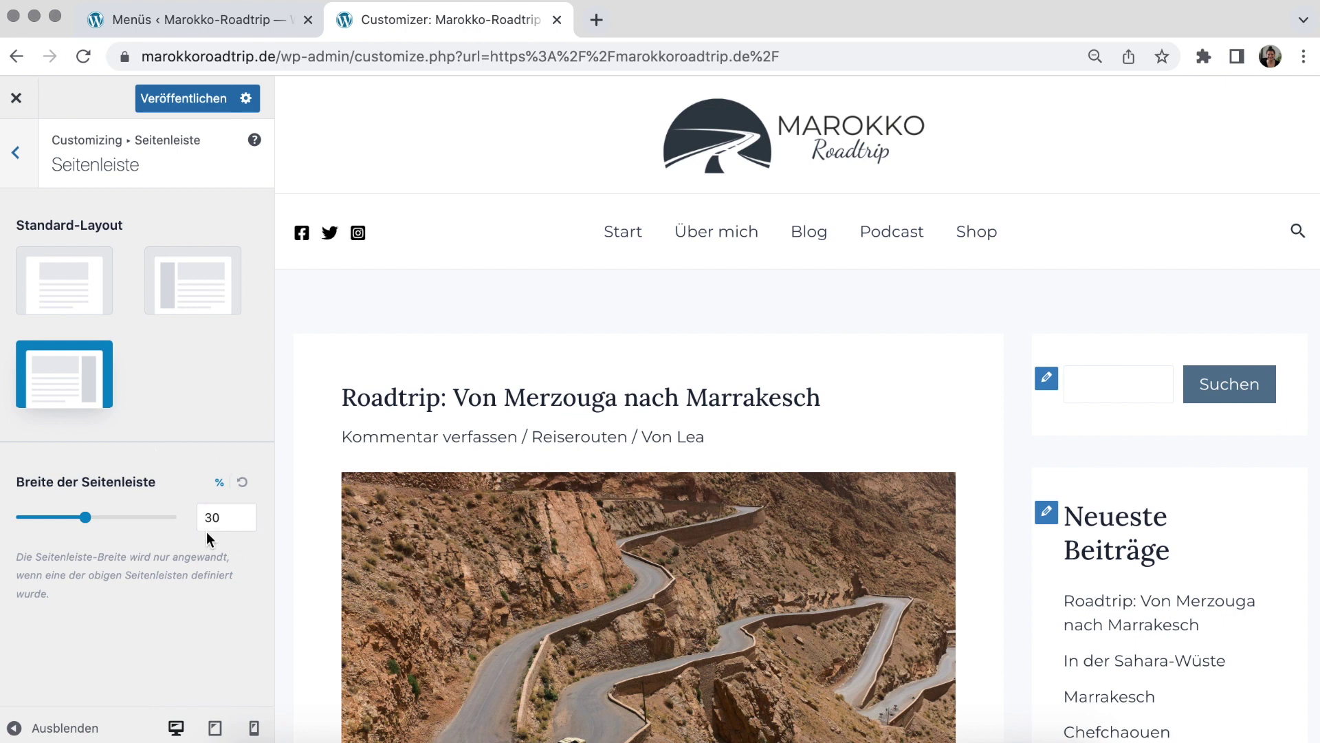
left_click(12, 159)
Open the Haupt-Seitenleiste widget area in the Customizer and select its Neueste Beiträge heading
scroll(103, 574, "down", 2)
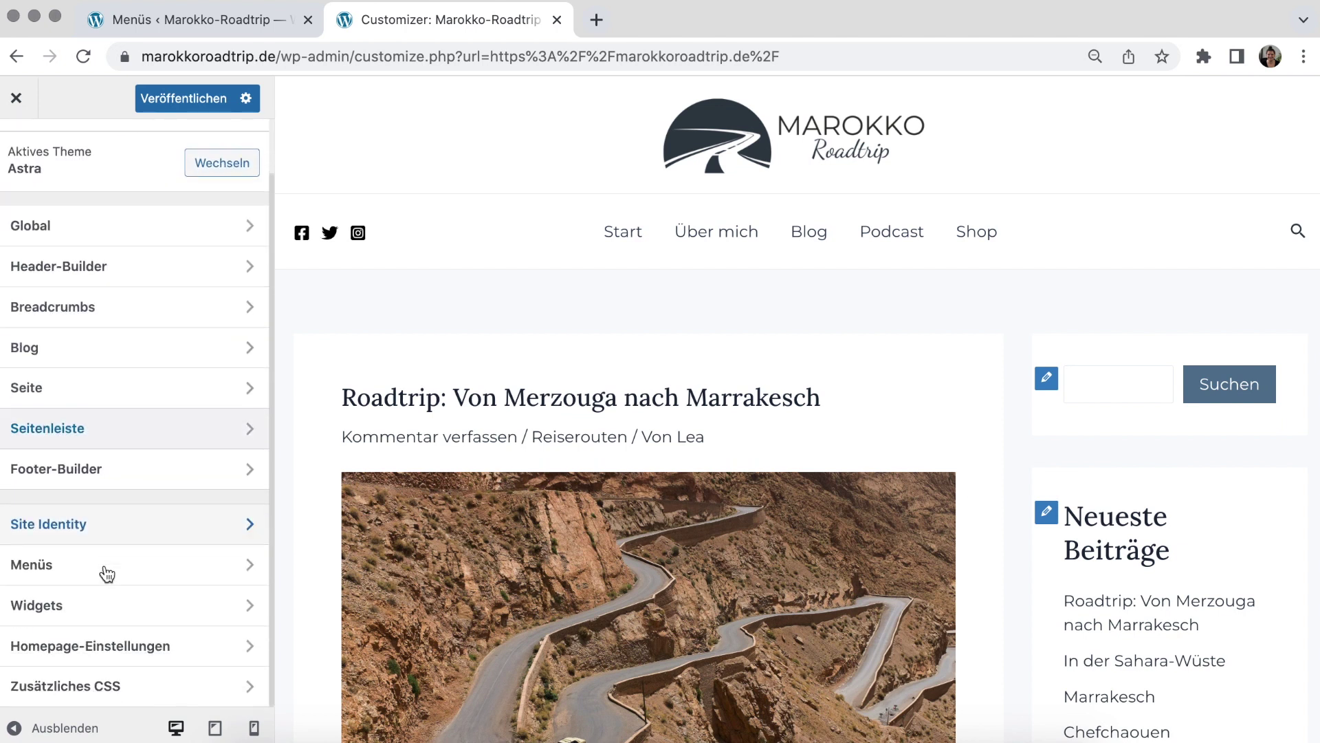
left_click(102, 612)
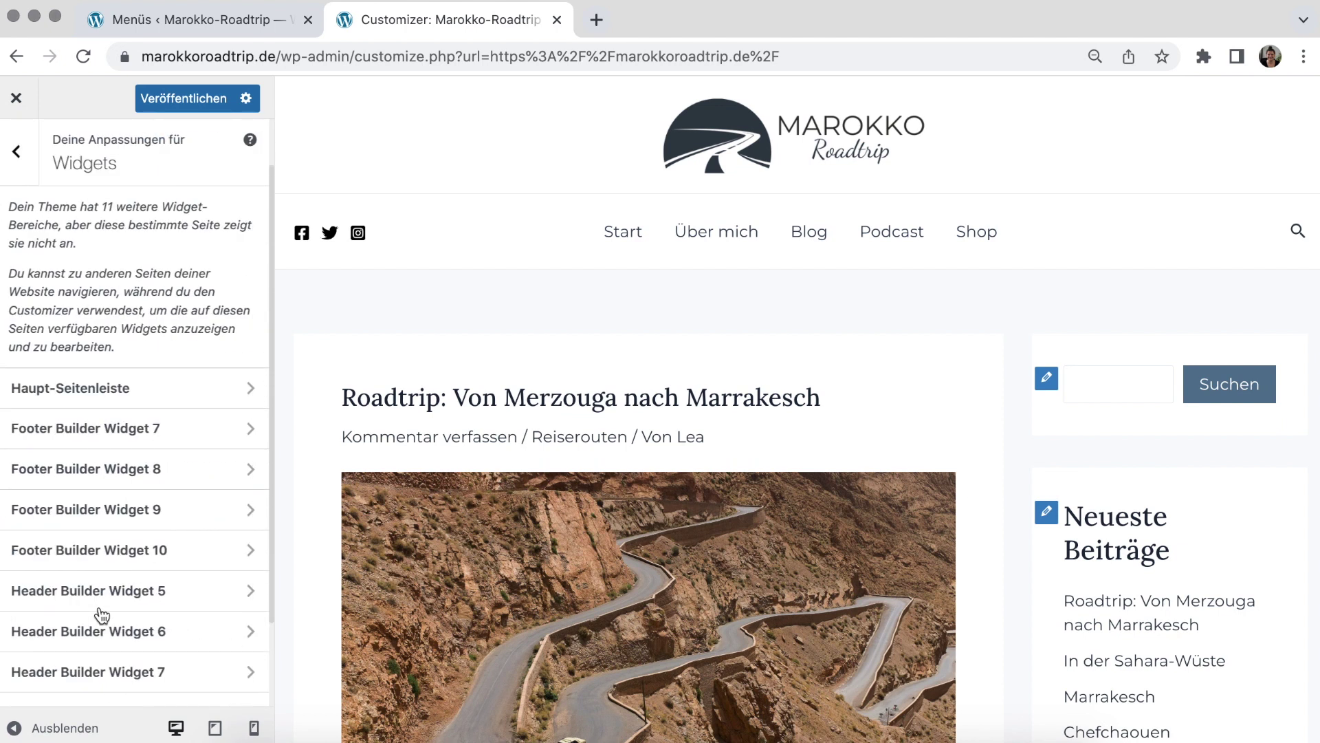
left_click(140, 387)
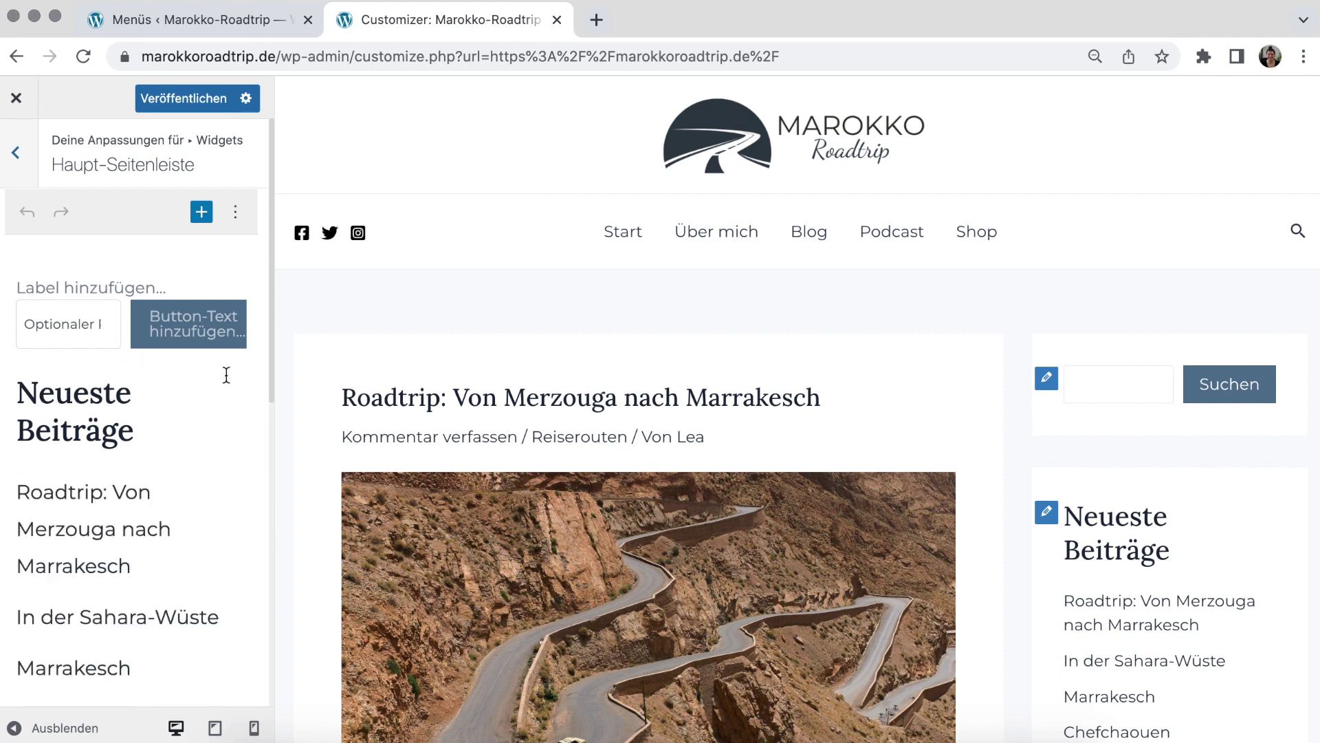
scroll(220, 375, "down", 1)
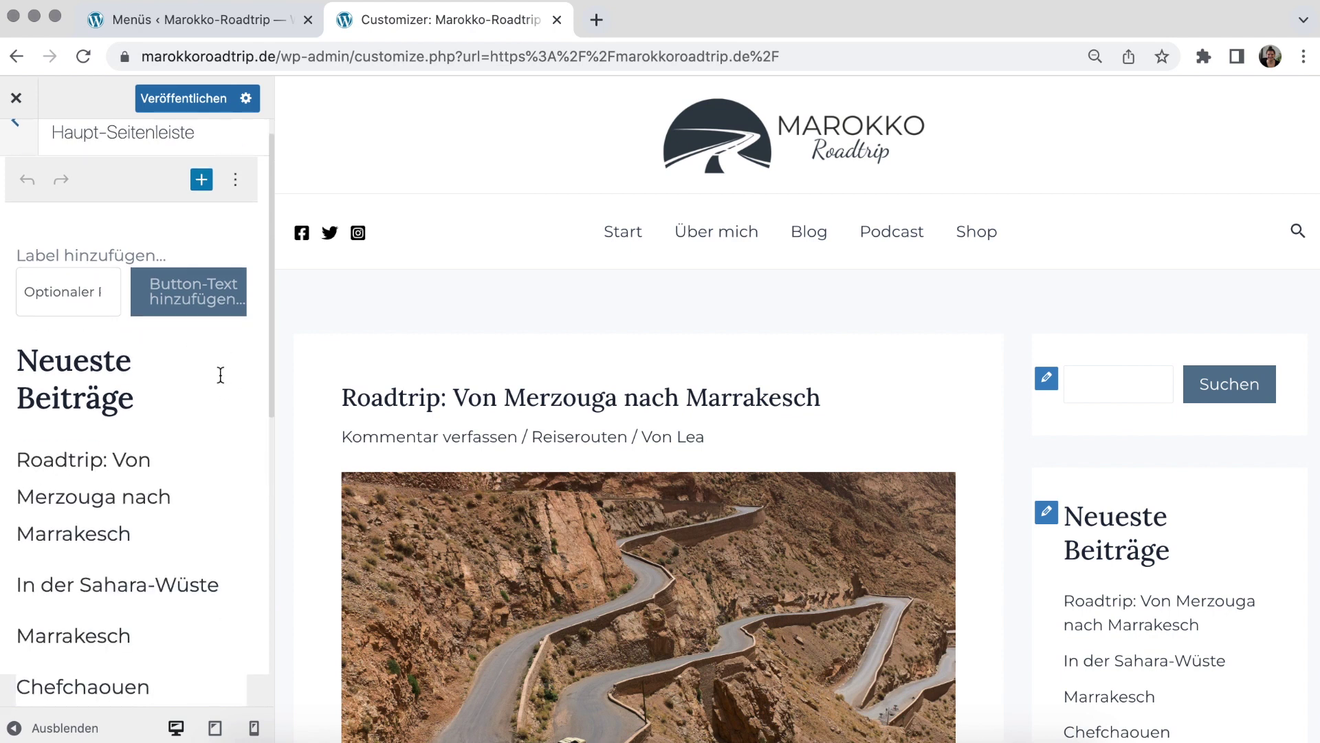
left_click(139, 390)
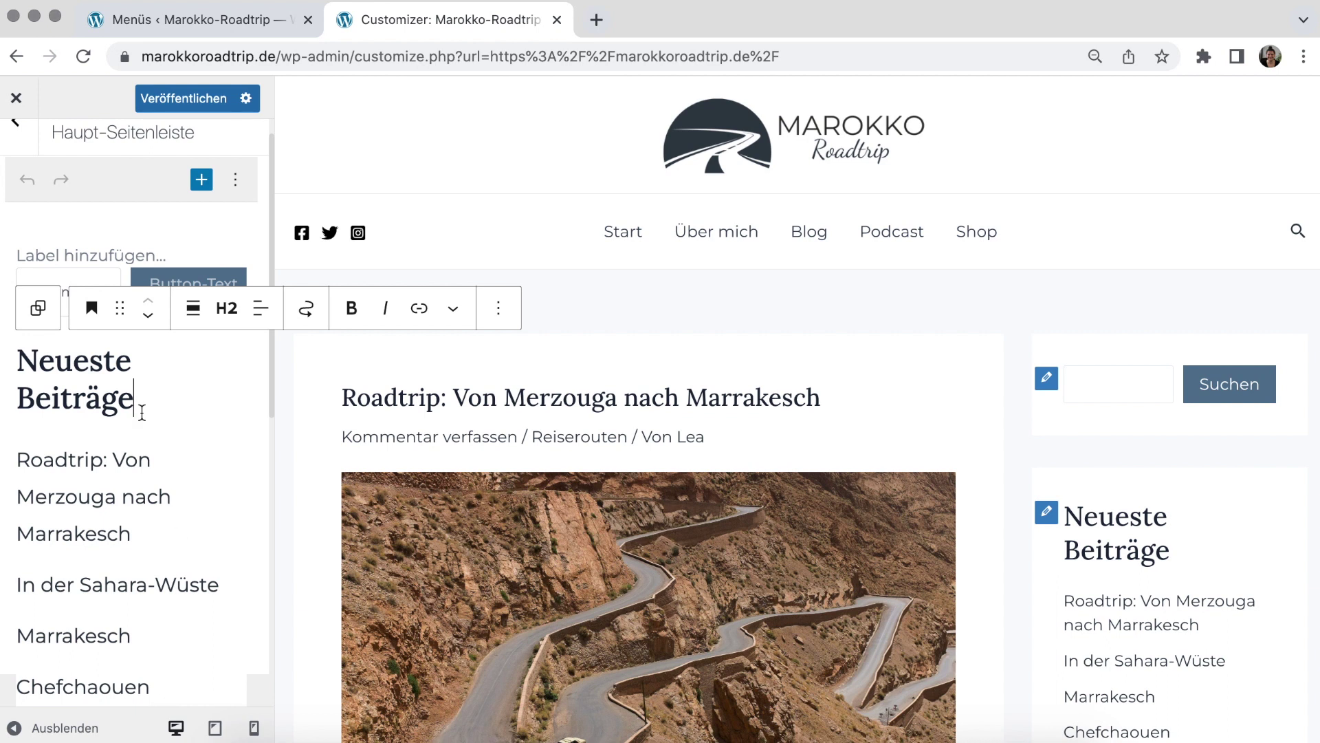
Switch to the WordPress dashboard, open the Widgets page and look through the Haupt-Seitenleiste blocks
left_click(209, 24)
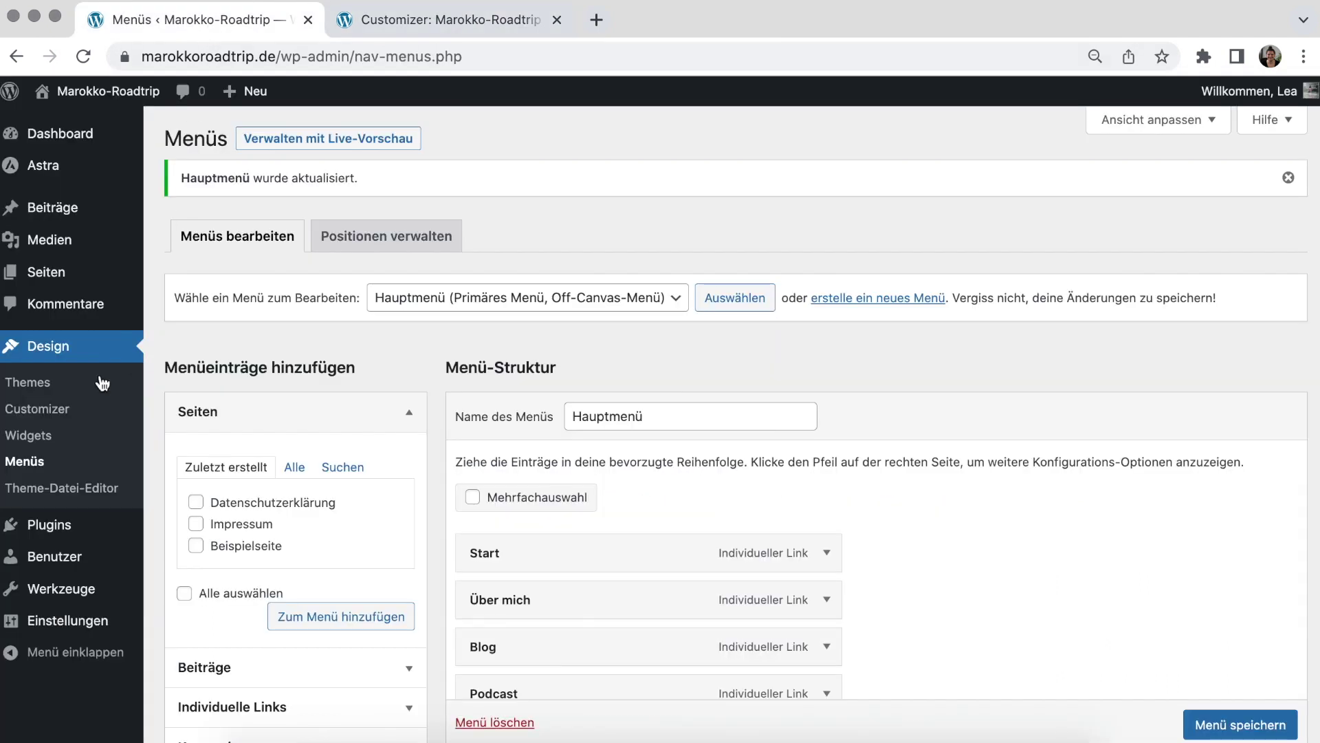
left_click(50, 437)
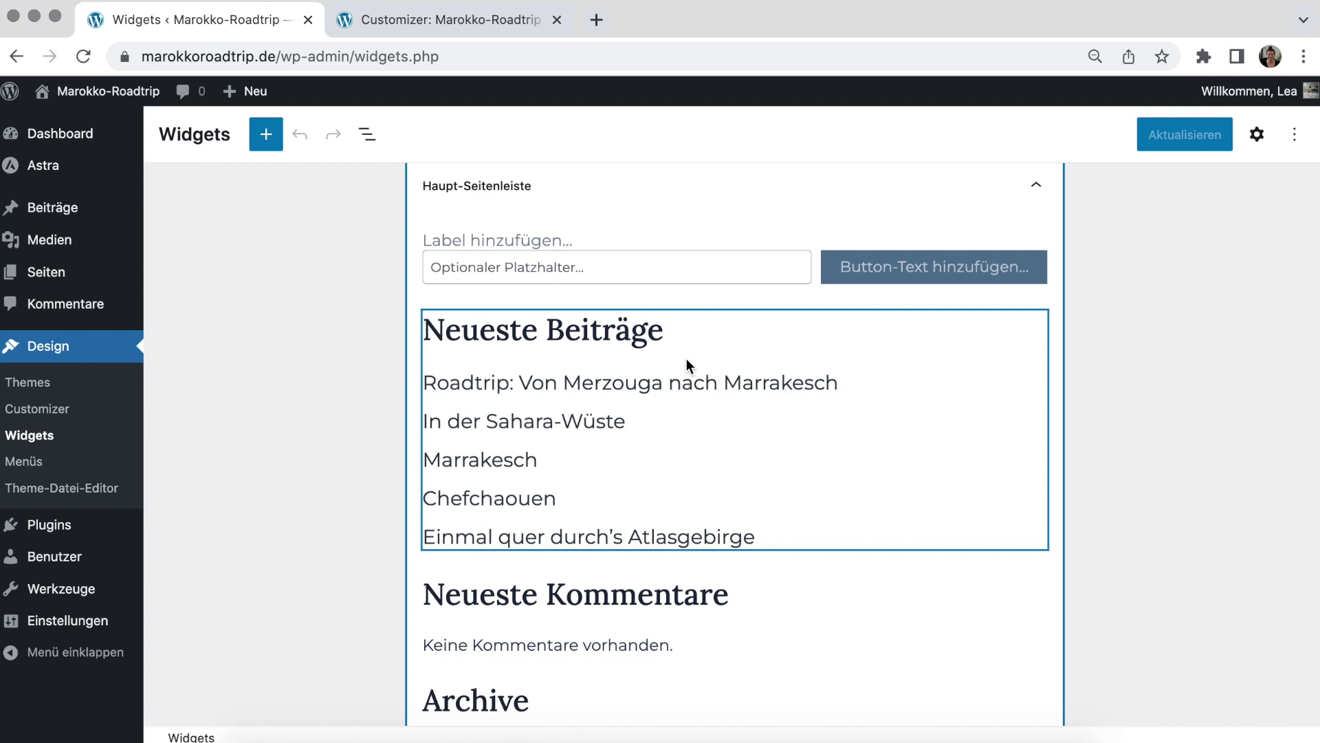
scroll(686, 359, "down", 1)
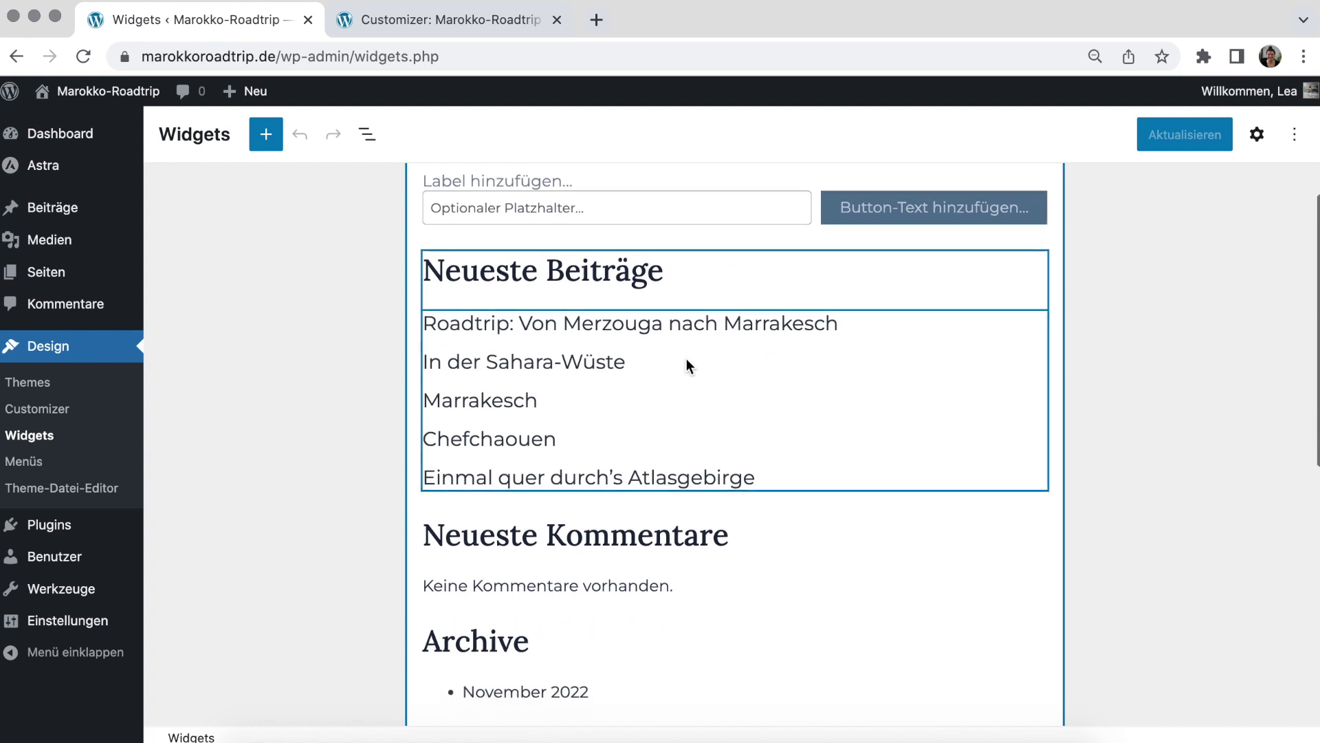
scroll(686, 341, "down", 1)
scroll(686, 344, "up", 2)
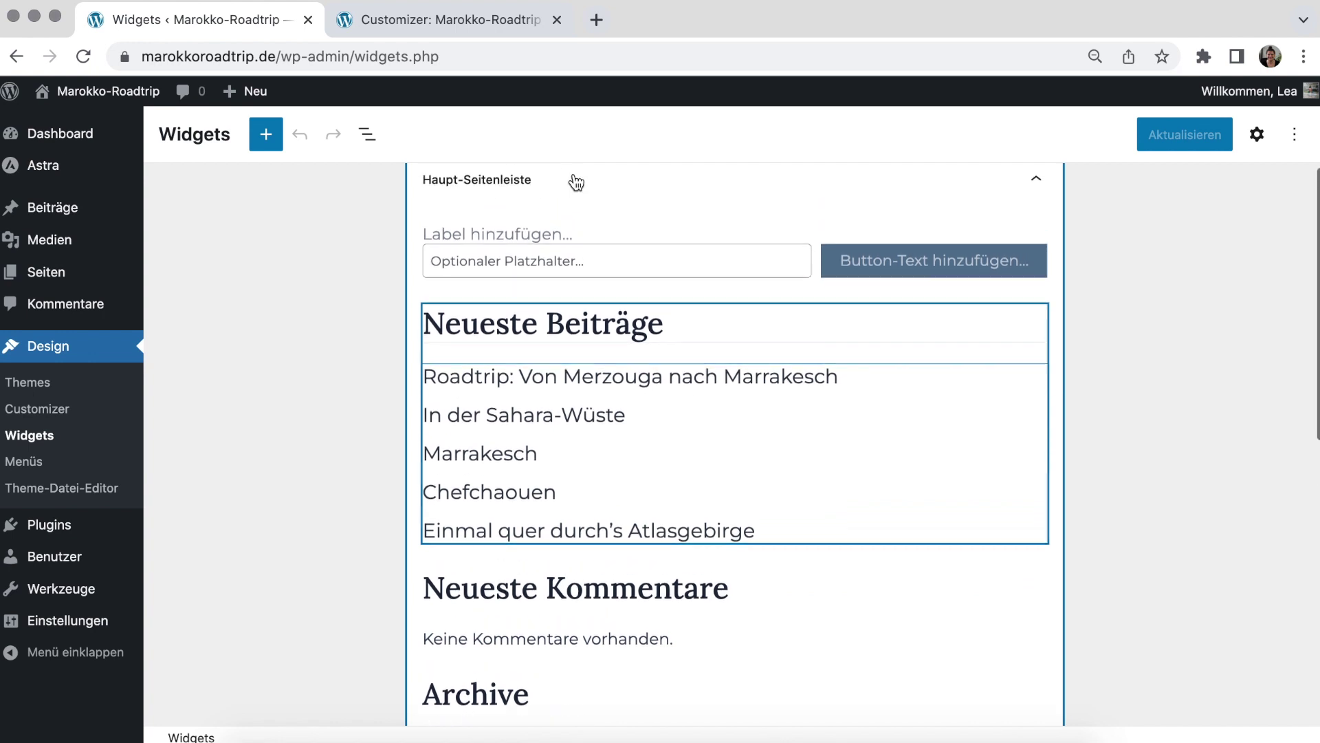
Return to the Customizer and compare the Haupt-Seitenleiste blocks with the sidebar in the blog preview
left_click(495, 35)
scroll(1268, 459, "down", 5)
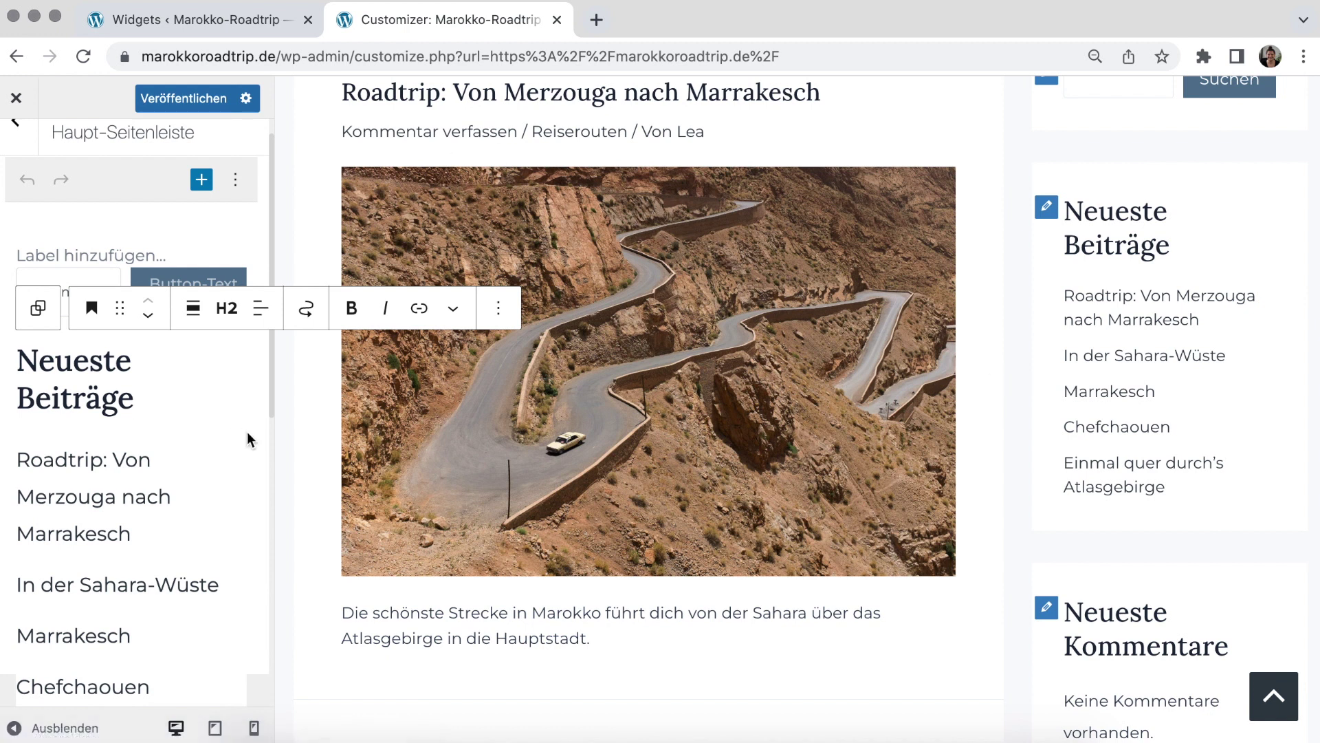
scroll(170, 402, "down", 2)
scroll(171, 404, "down", 2)
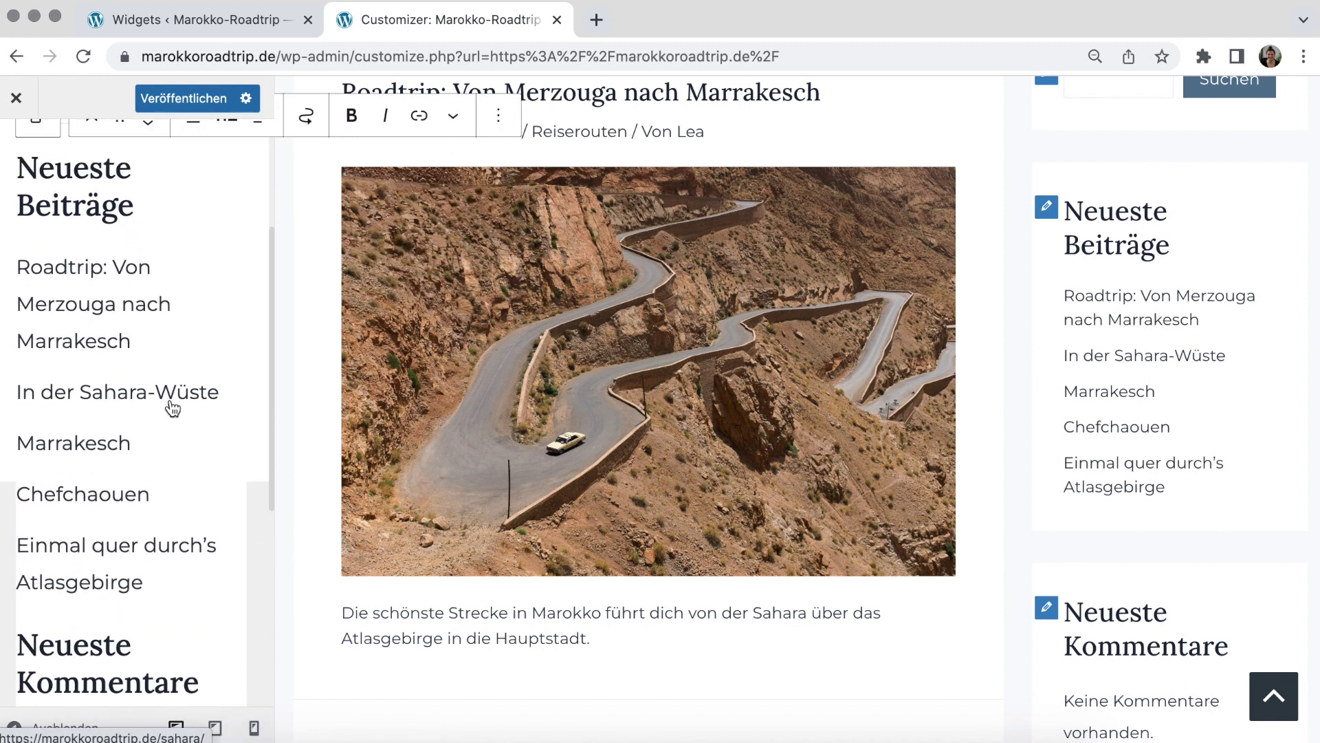
scroll(171, 409, "up", 1)
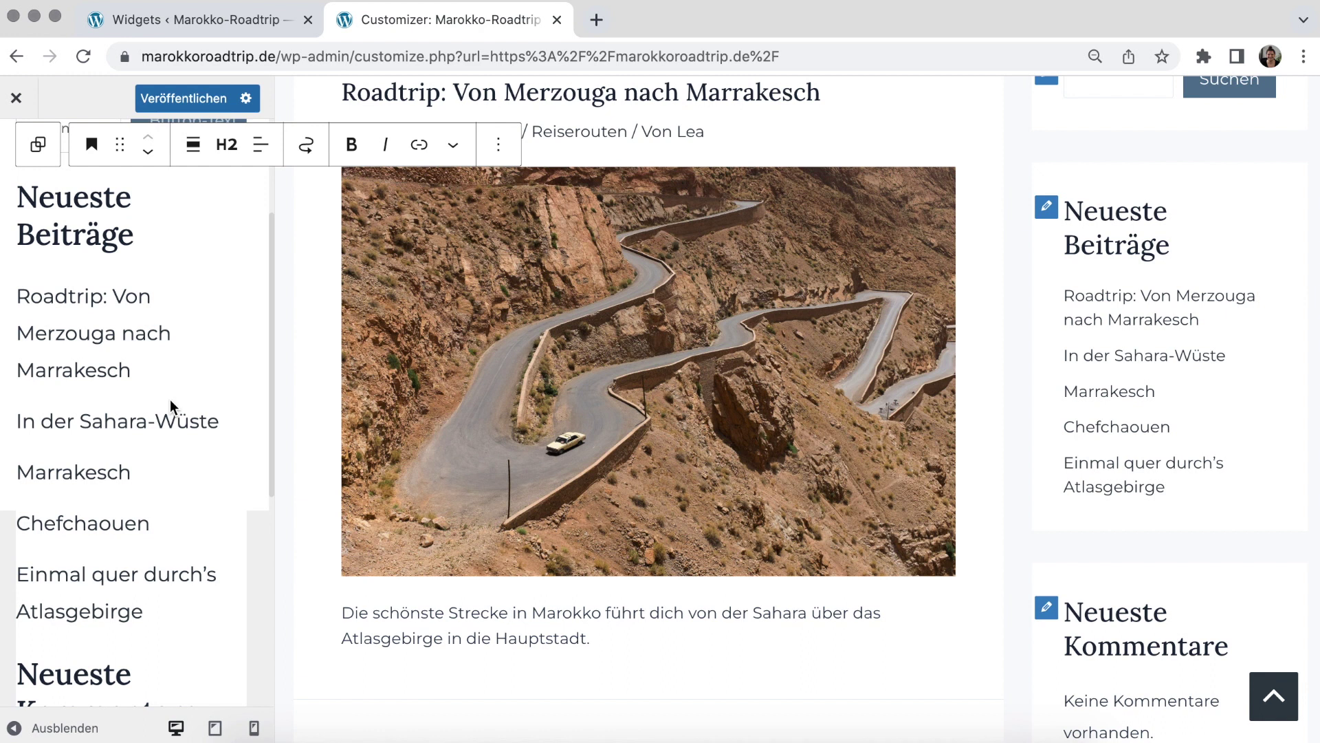
scroll(170, 399, "up", 3)
scroll(171, 400, "up", 2)
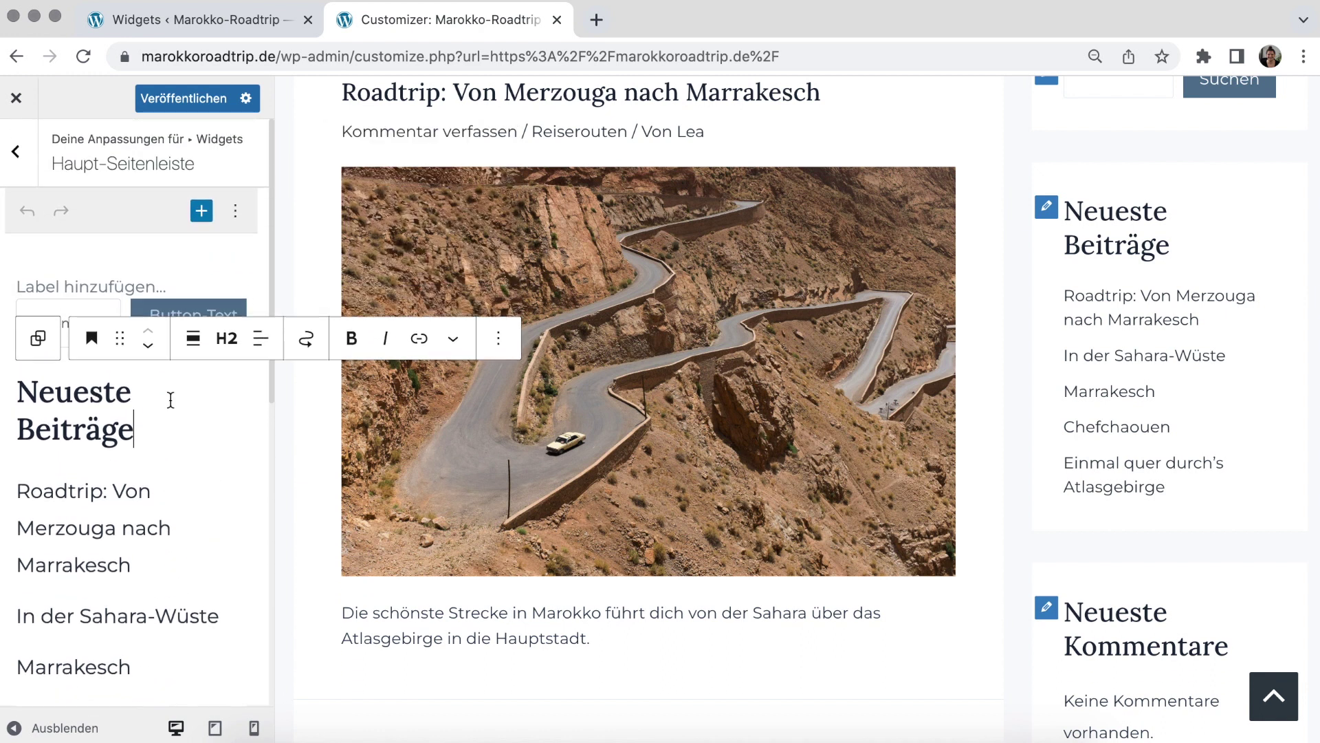
Open the Breadcrumbs settings and load the post "Roadtrip: Von Merzouga nach Marrakesch" in the preview
left_click(25, 165)
left_click(16, 148)
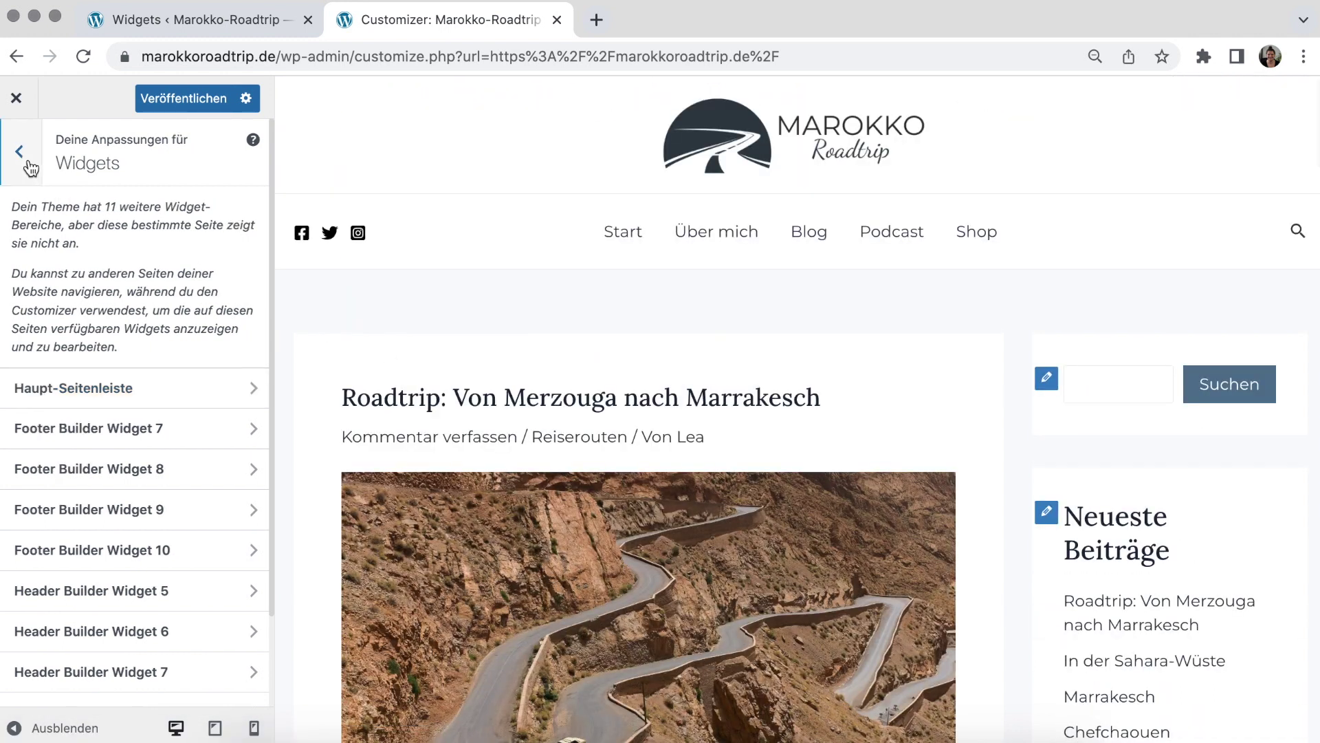
left_click(115, 313)
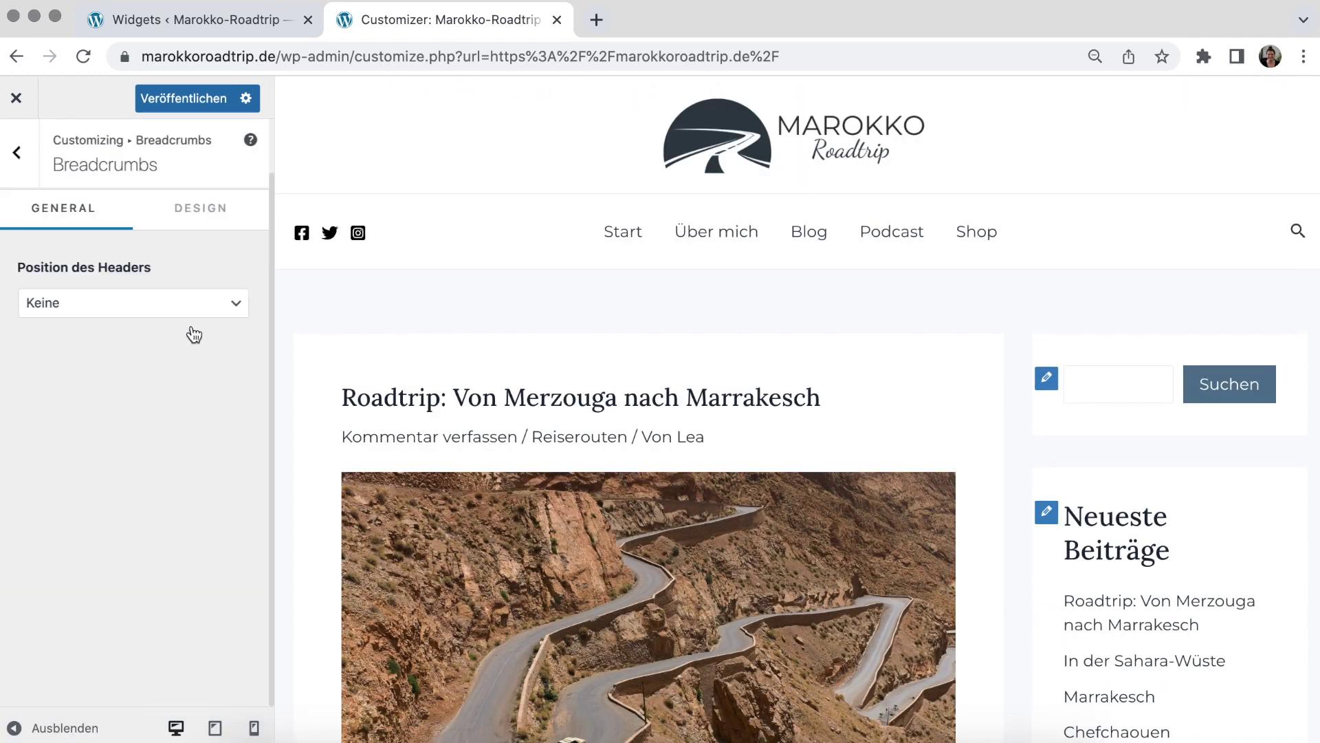
left_click(533, 414)
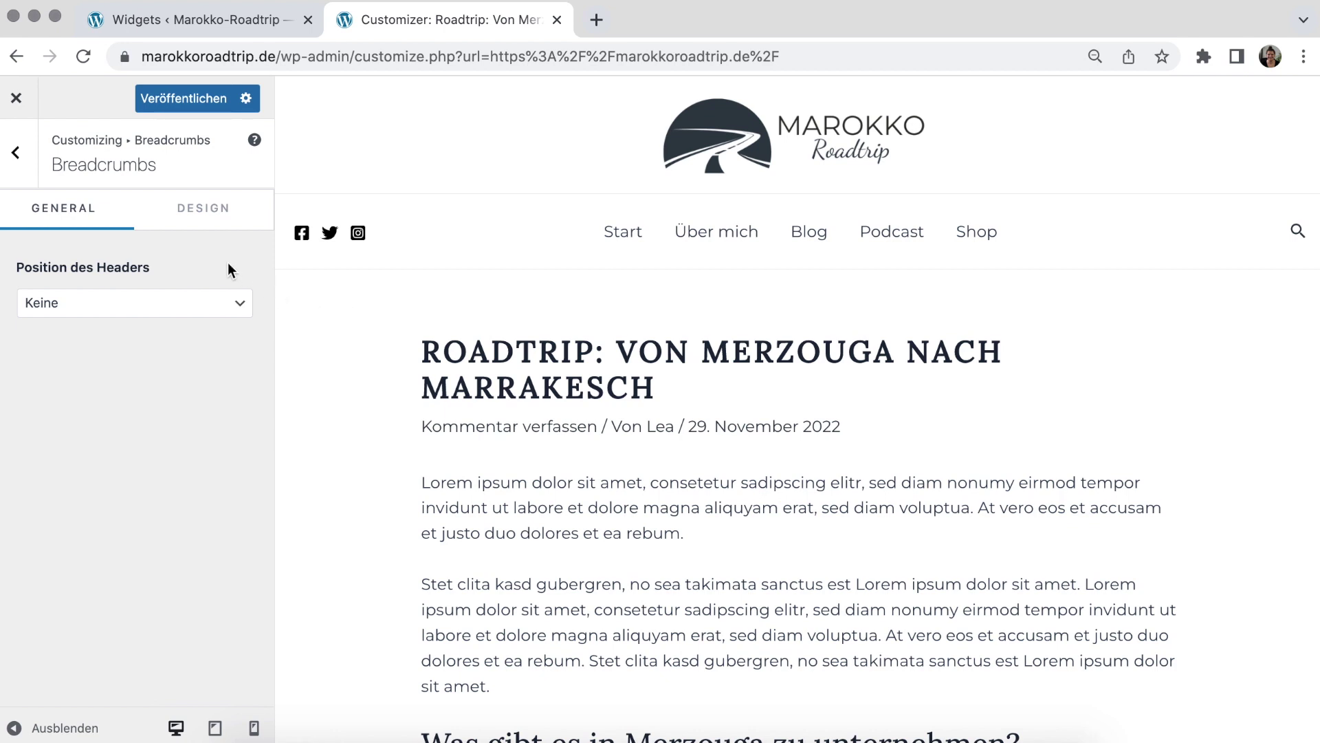
Try the breadcrumb header positions Innerhalb, Nach and Vor dem Titel, and settle on Nach
left_click(217, 305)
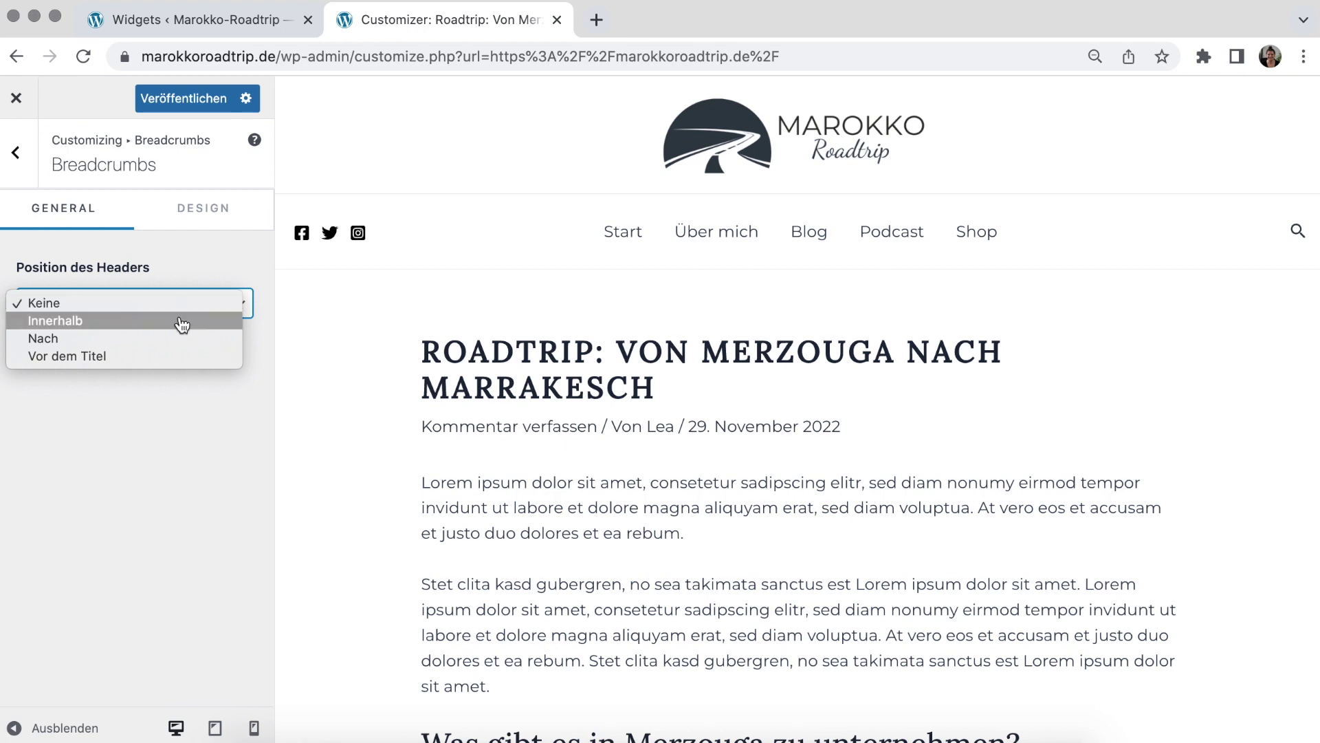
left_click(182, 322)
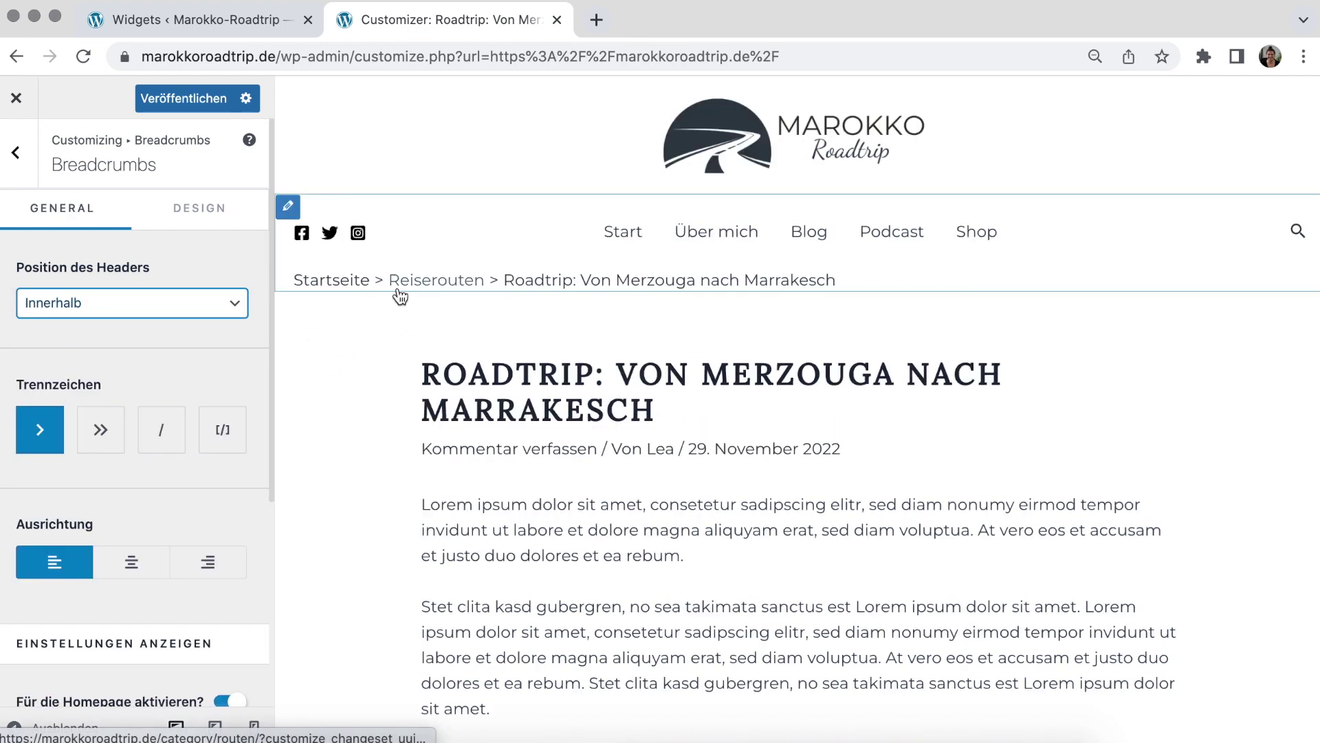
left_click(207, 309)
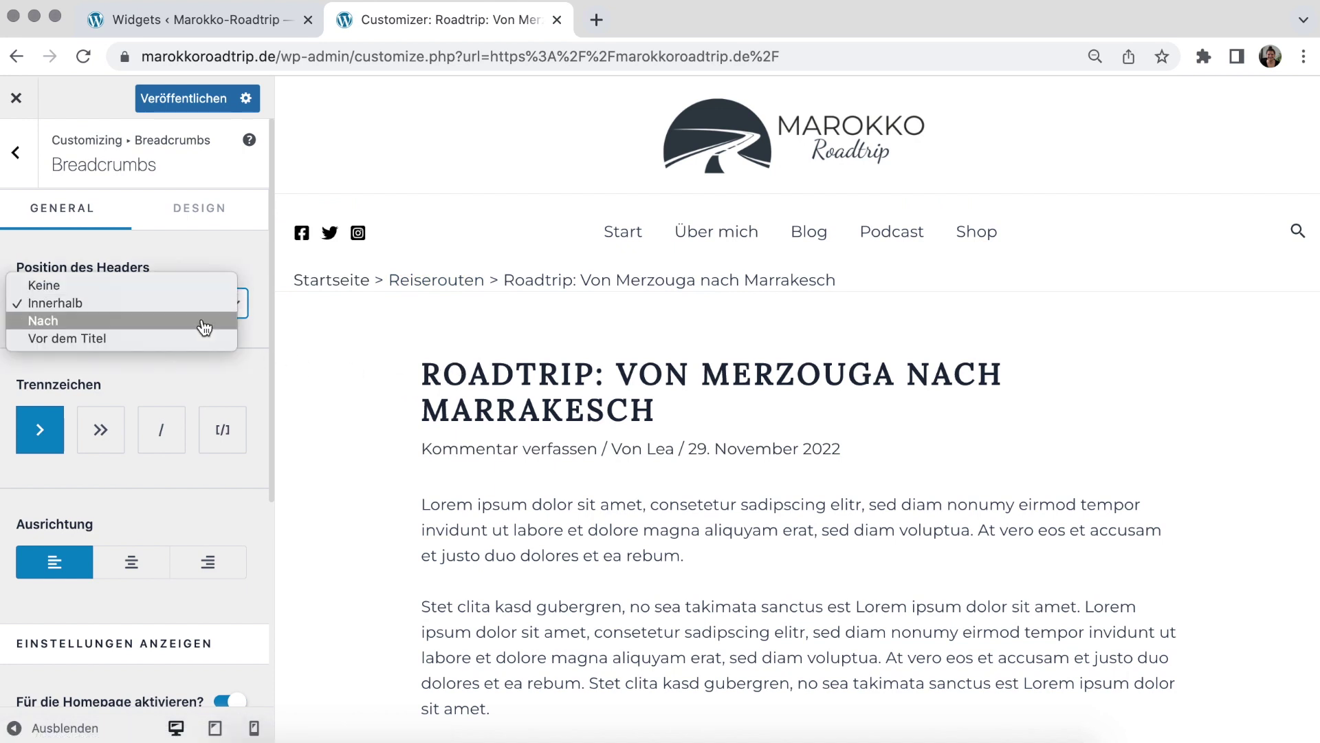
left_click(205, 322)
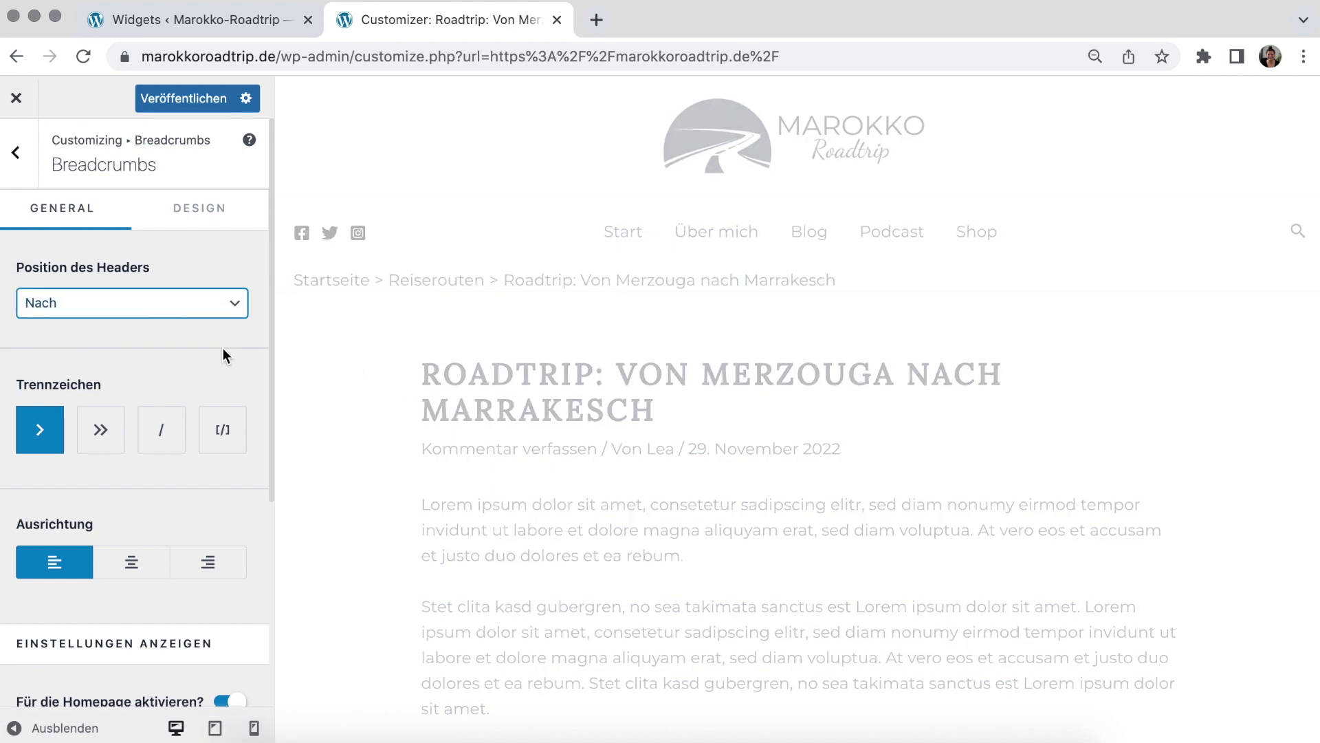
left_click(226, 303)
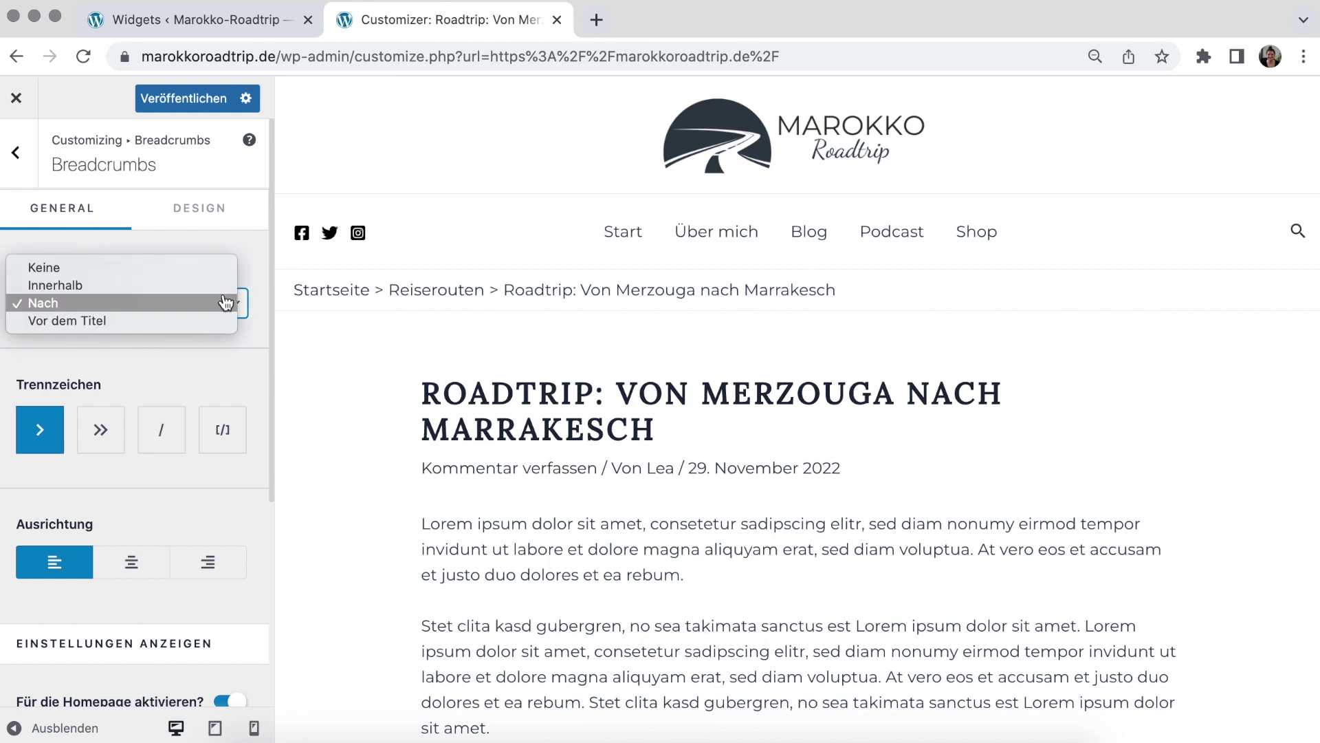
left_click(206, 322)
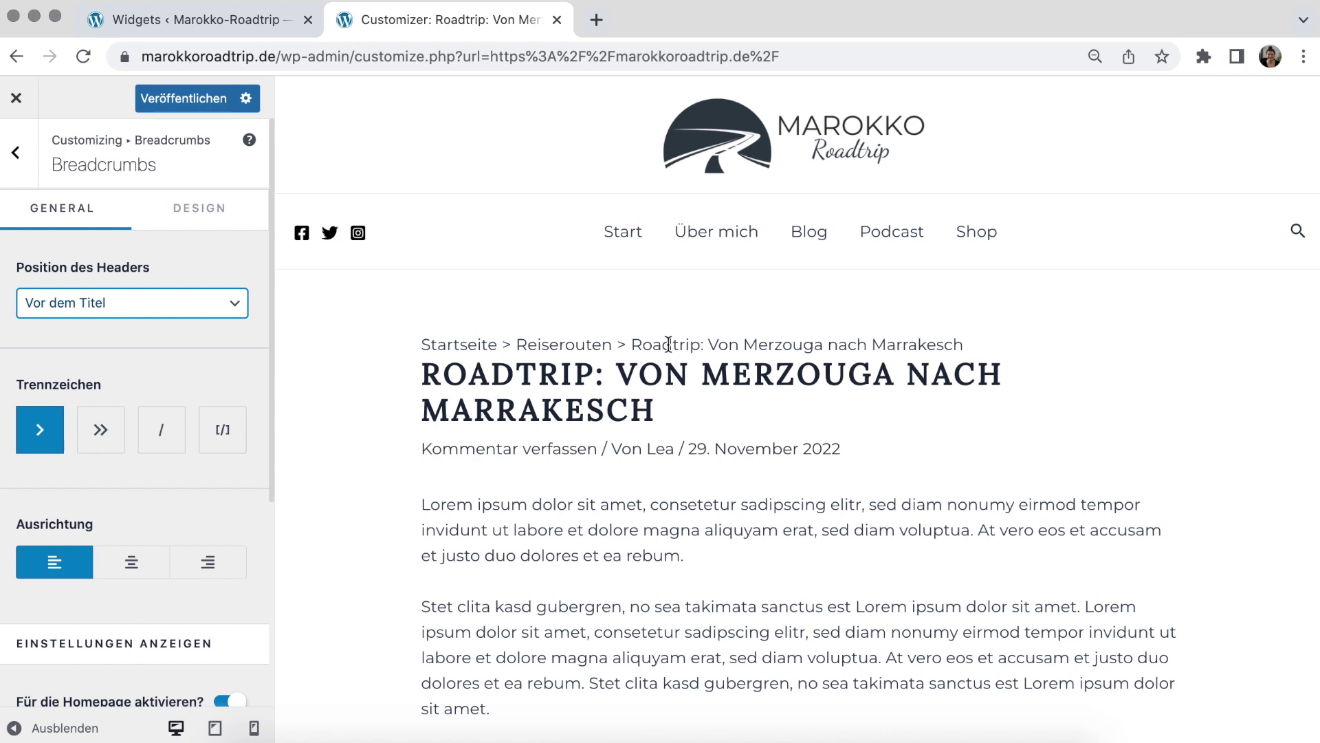
left_click(184, 295)
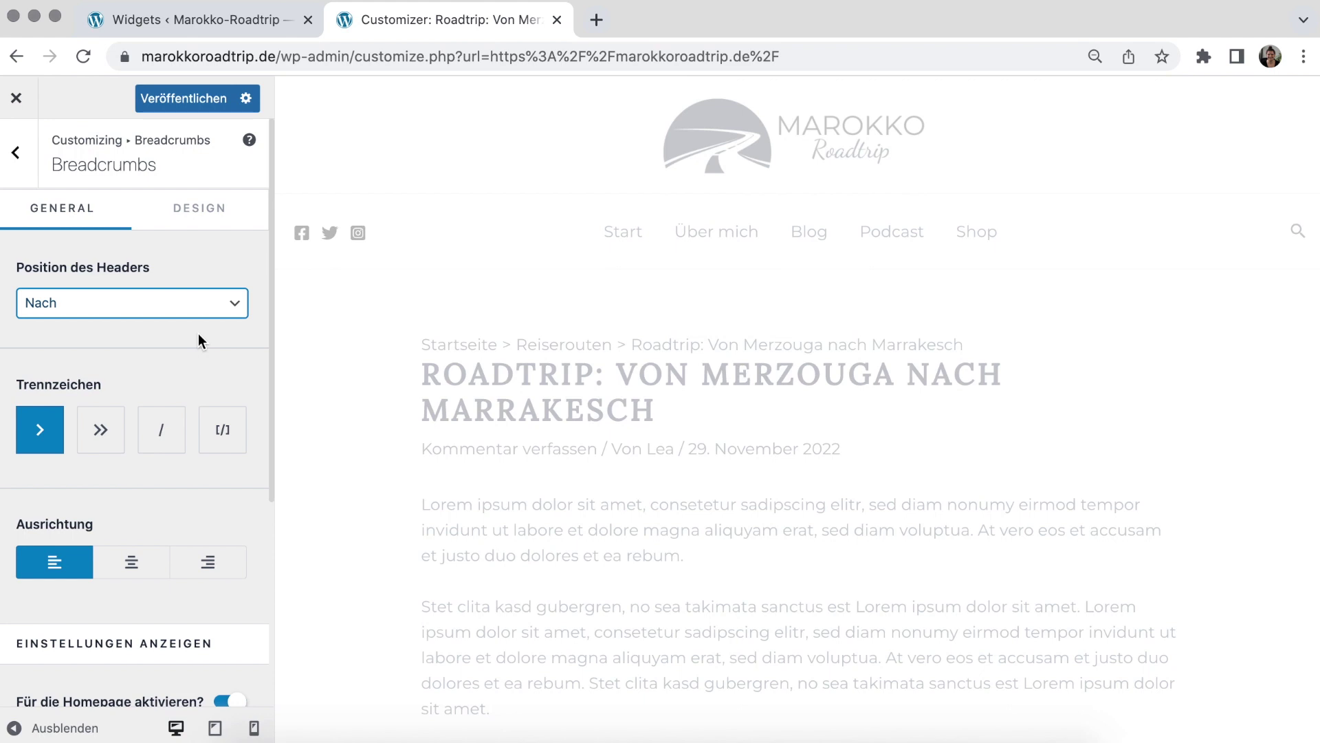
Disable breadcrumbs for the homepage, search and 404 error page, trying the single-post switch off and turning it back on
scroll(198, 334, "down", 1)
scroll(198, 334, "down", 1)
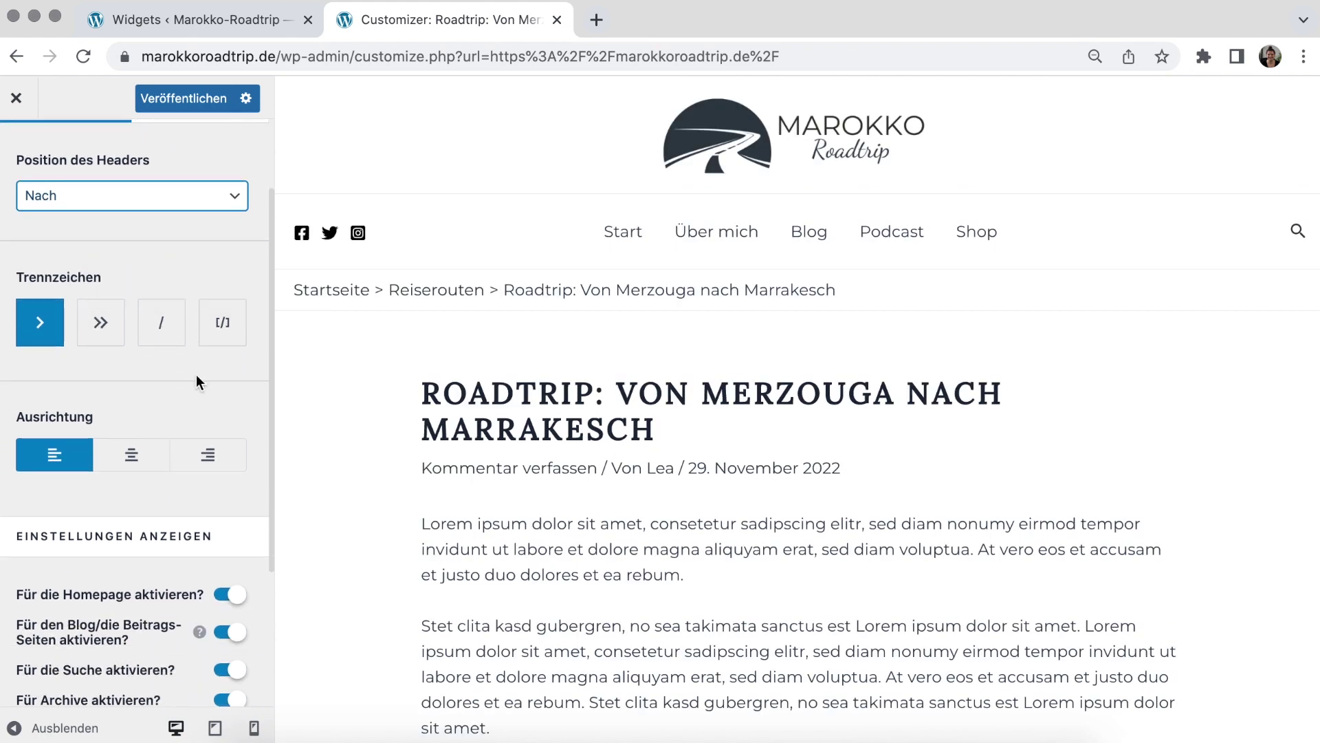
scroll(196, 376, "down", 3)
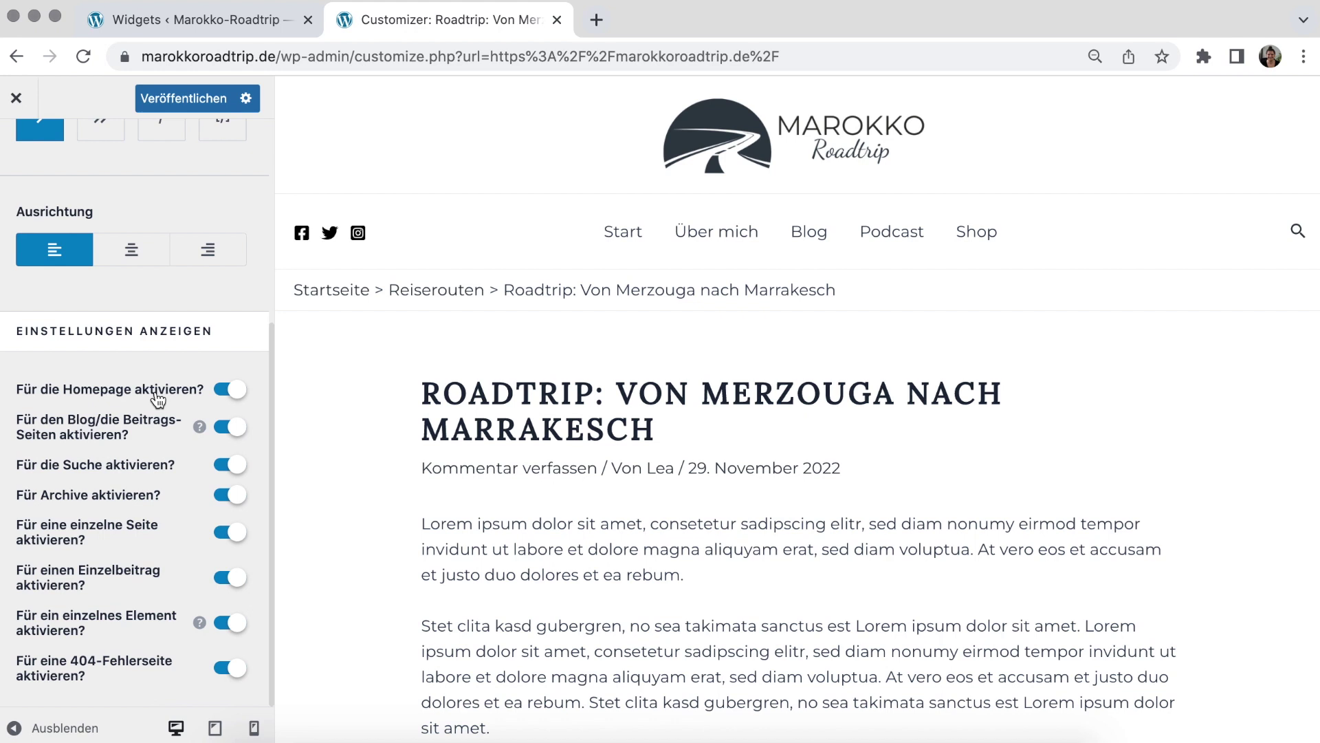
left_click(227, 391)
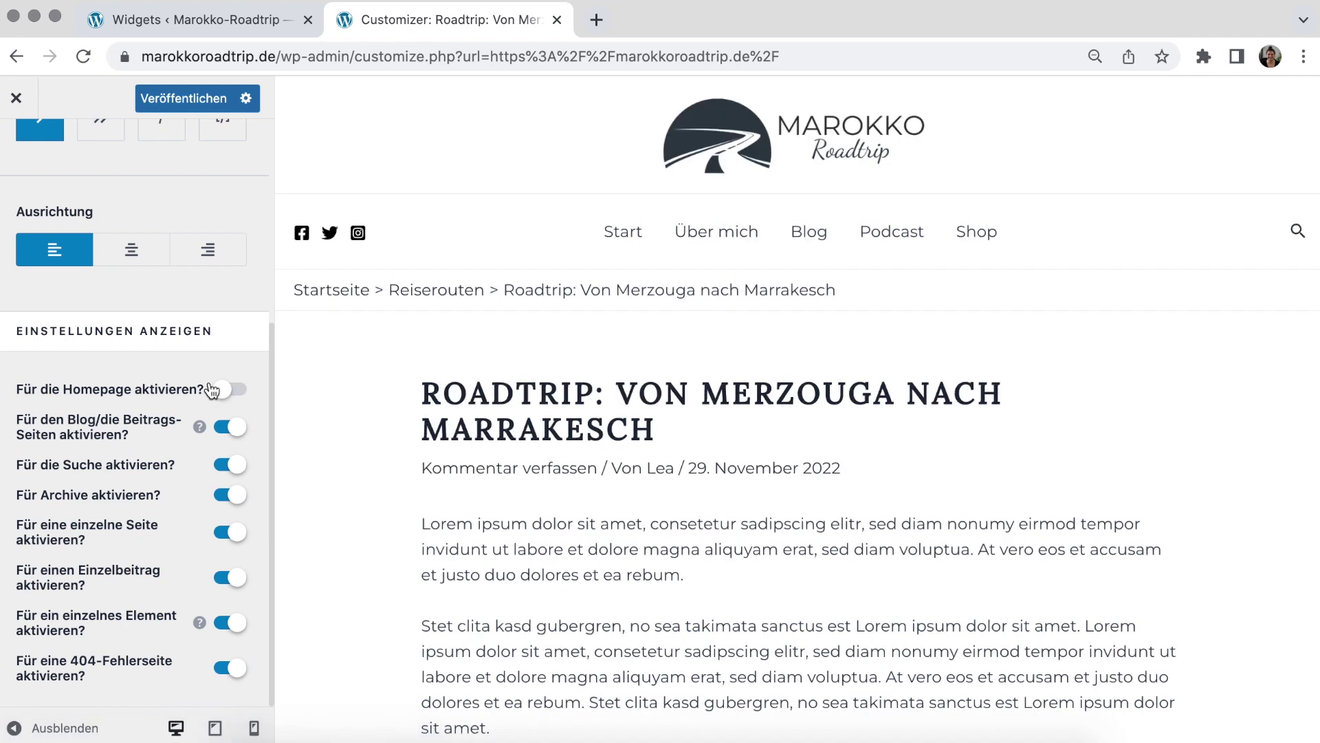
left_click(228, 465)
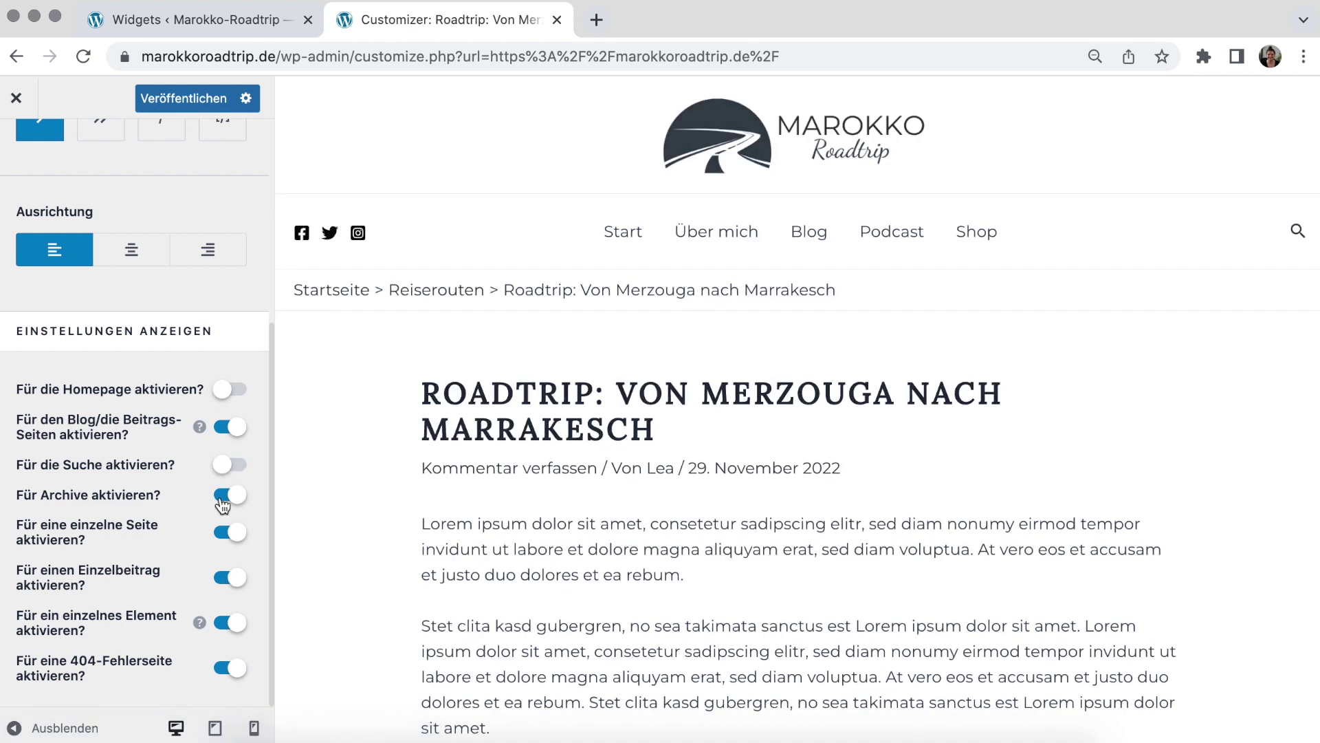
left_click(233, 674)
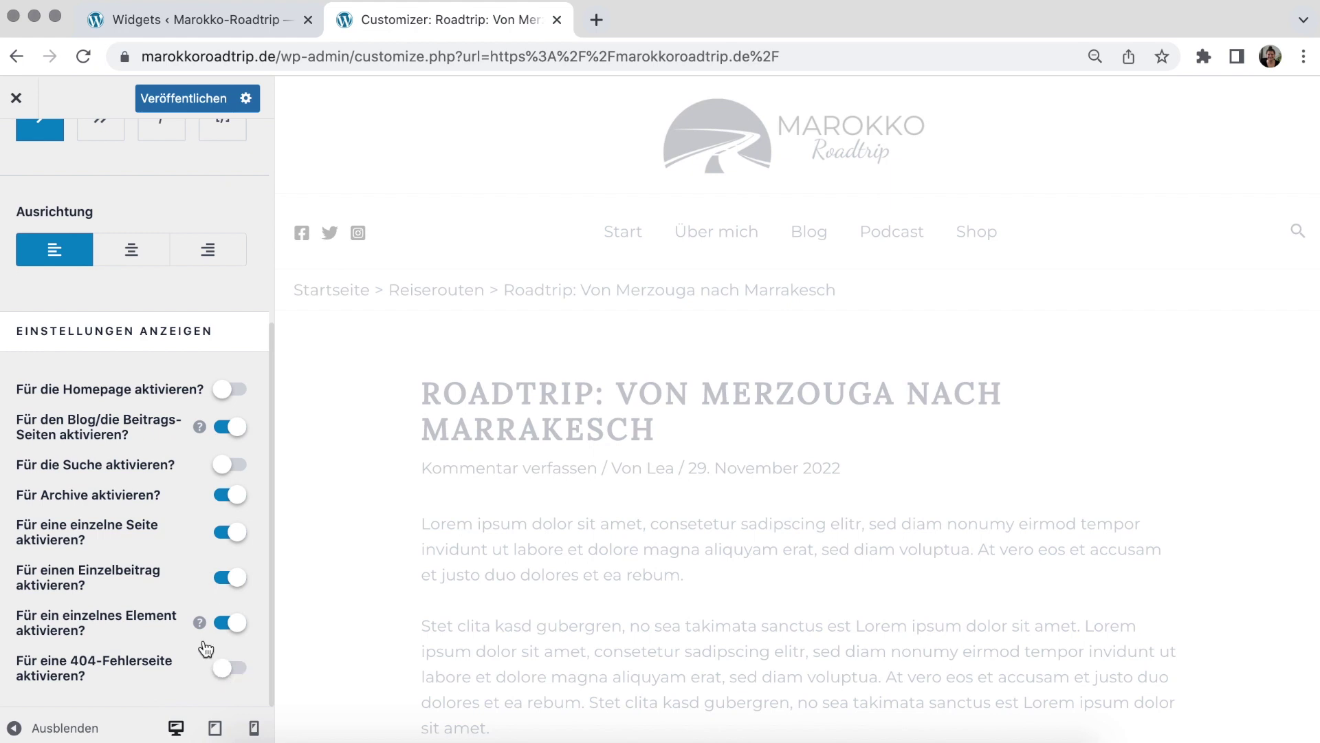
left_click(175, 589)
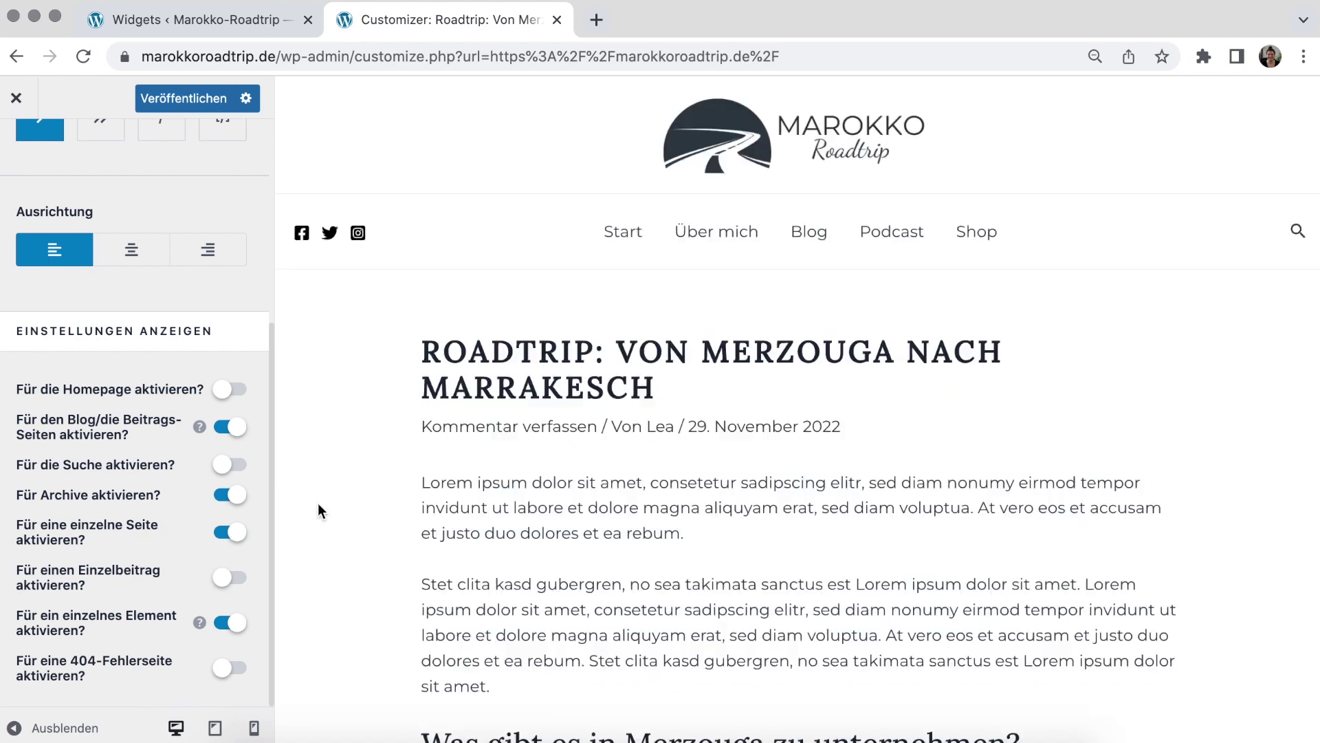
left_click(227, 579)
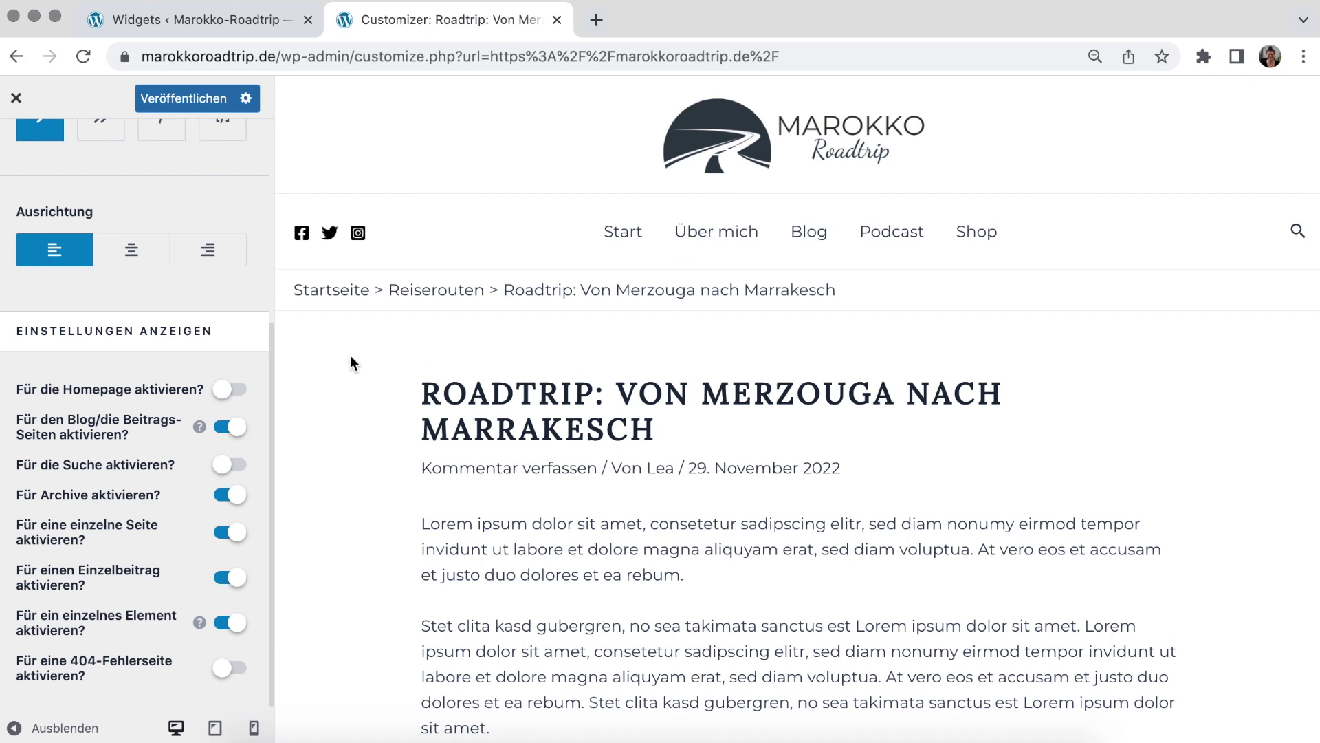
In the breadcrumb design settings, try the lightest blue-grey palette colour as background and choose the slightly darker one
scroll(121, 314, "up", 5)
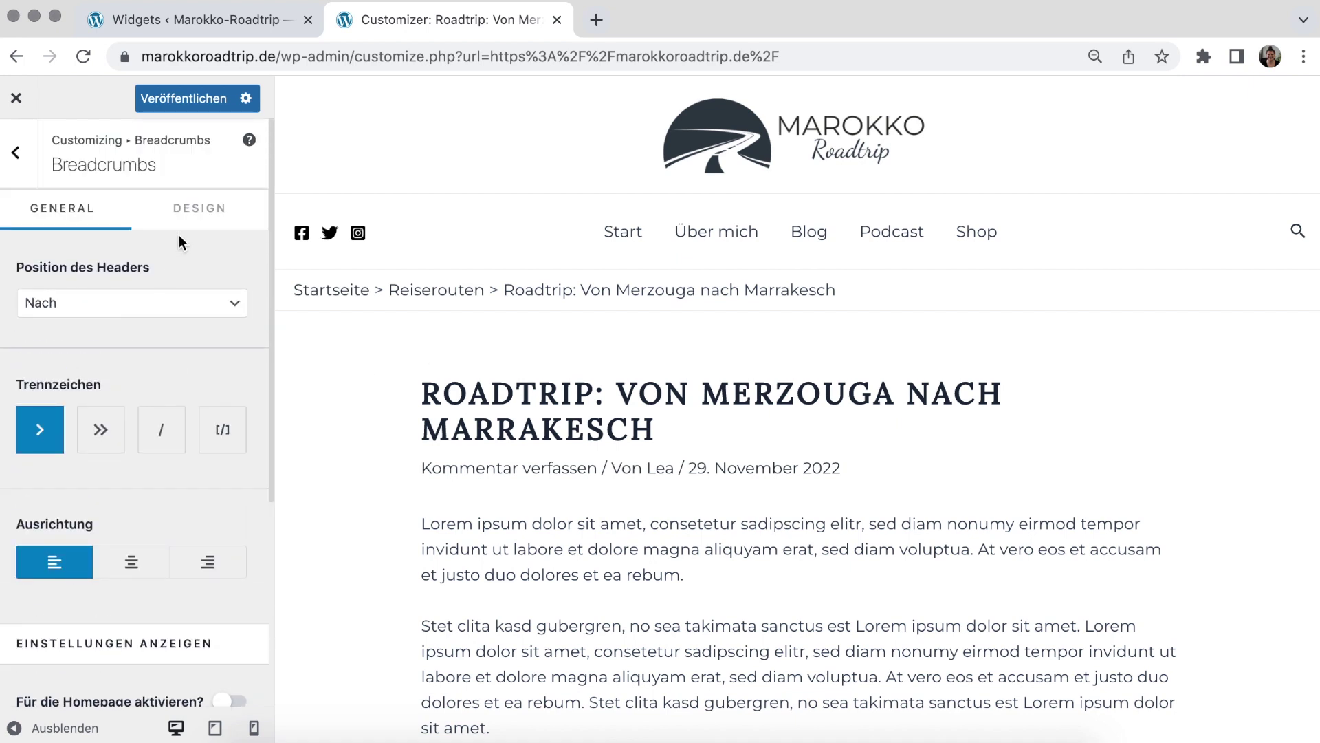
left_click(202, 210)
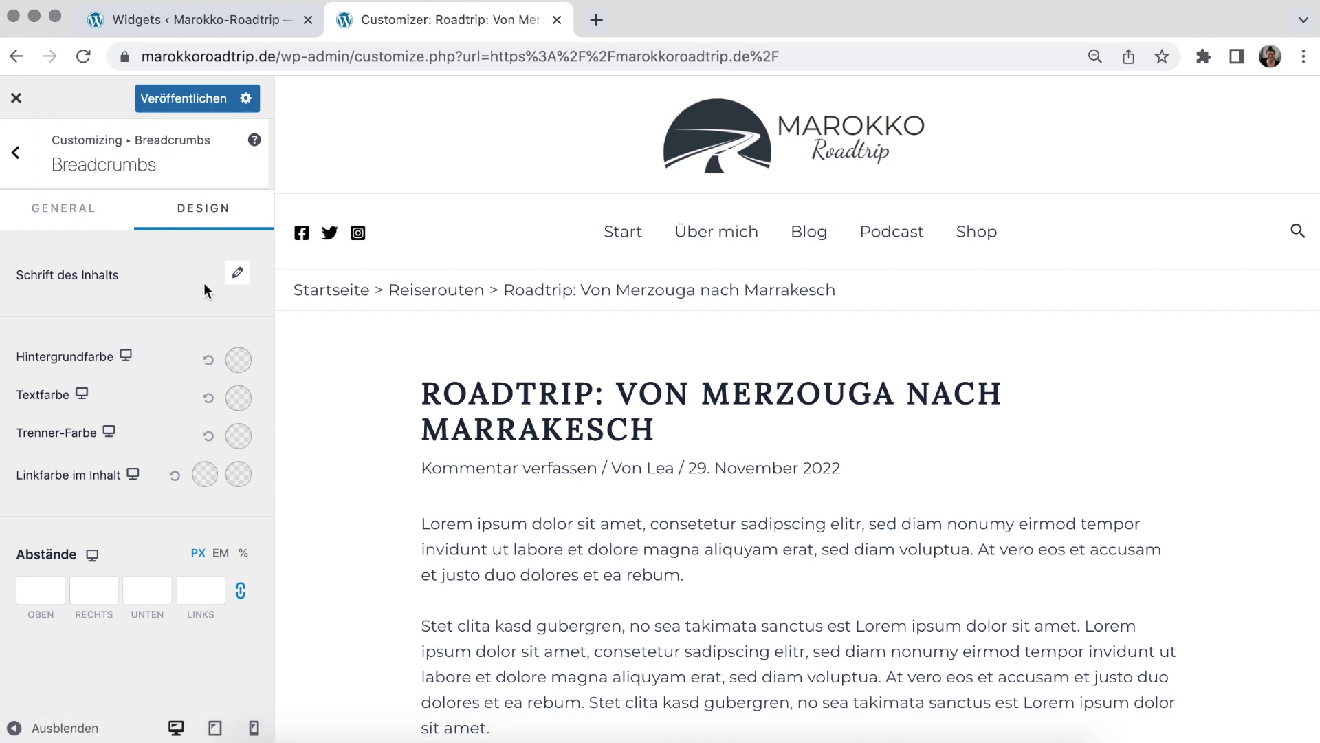
left_click(233, 359)
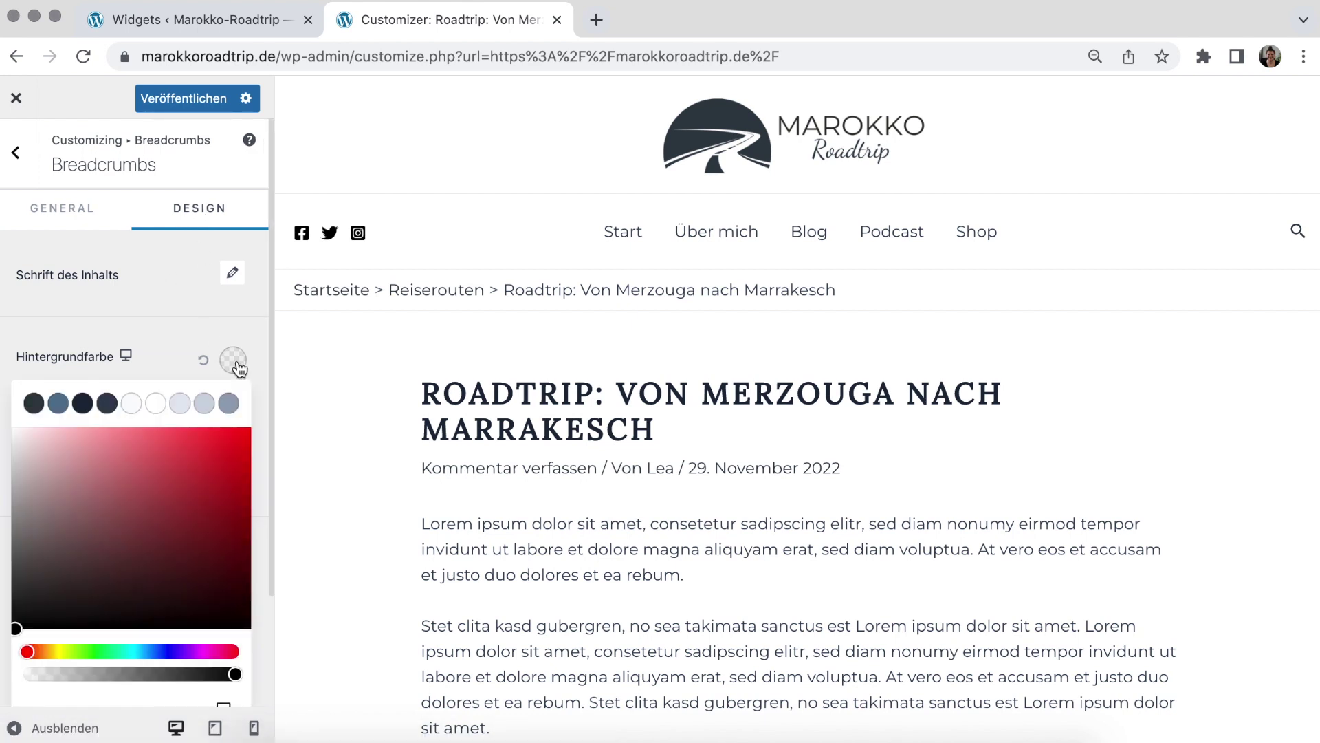
left_click(180, 404)
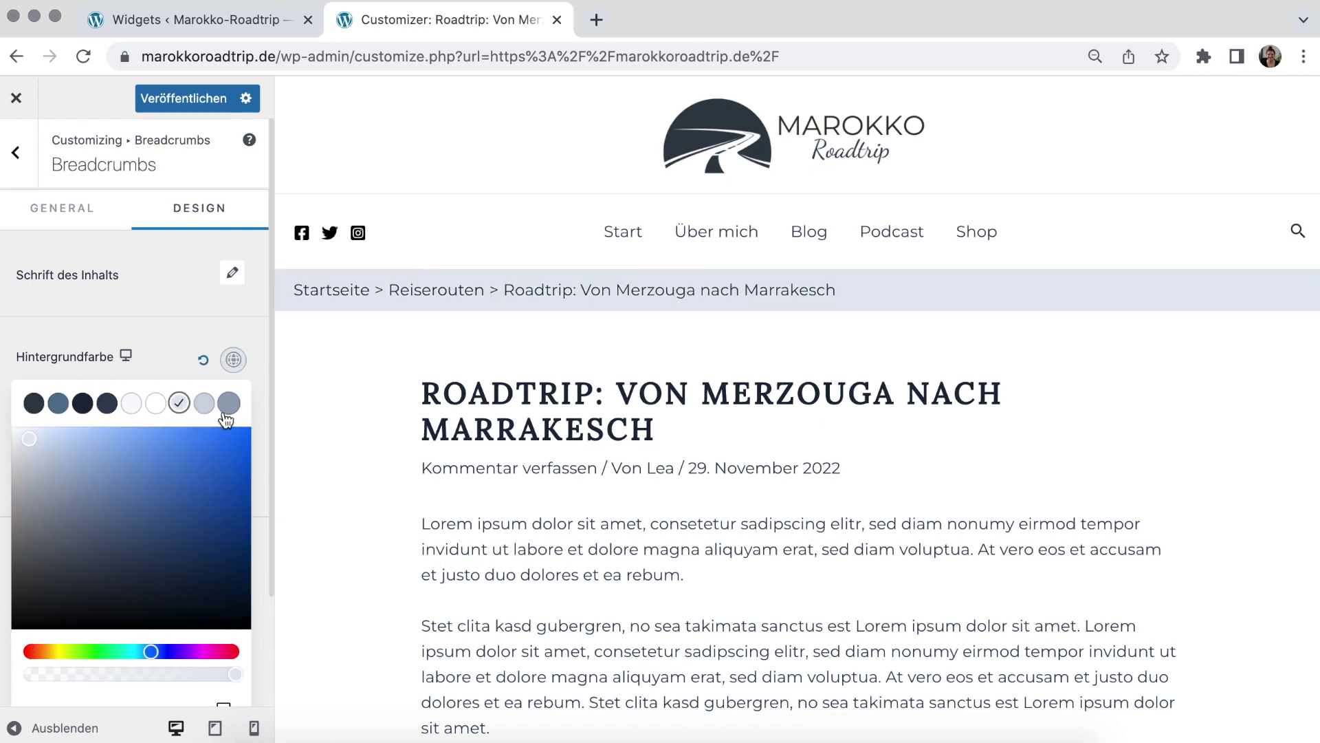
left_click(225, 411)
left_click(173, 361)
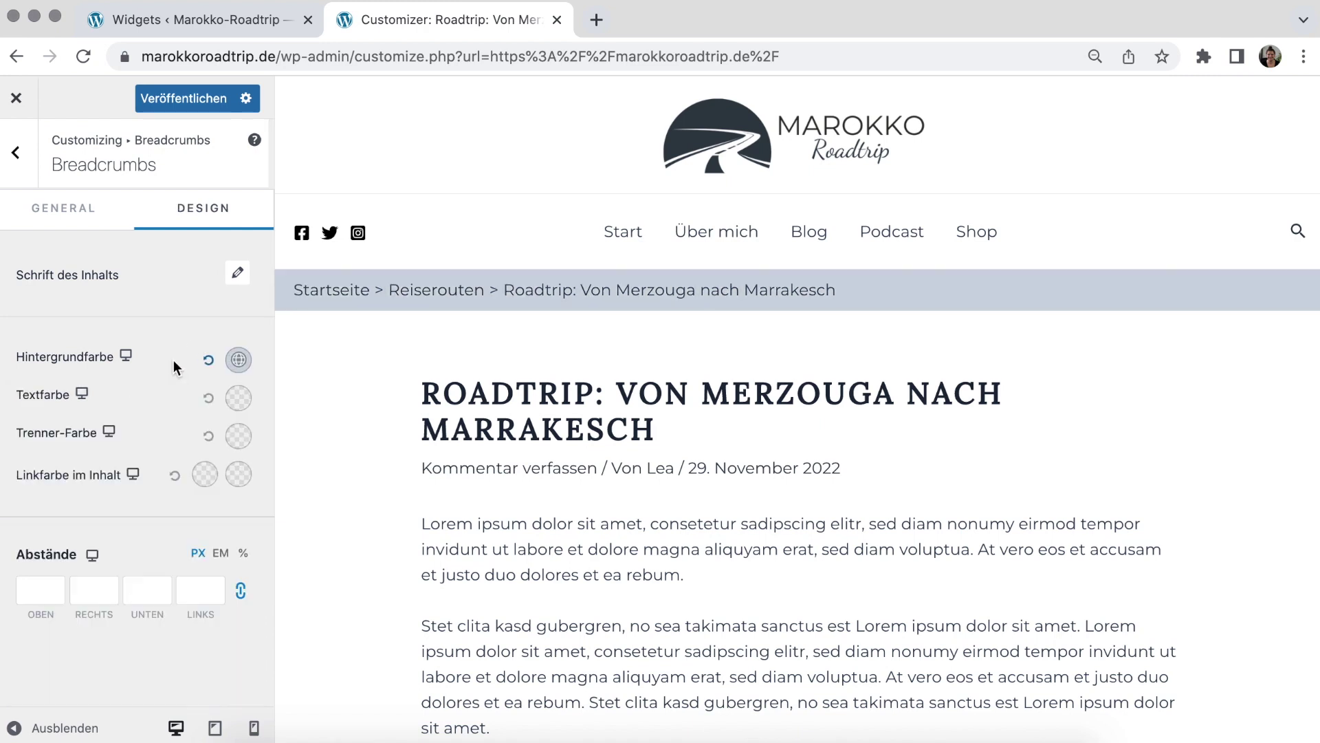
Set the breadcrumb content font size to 14 px
left_click(240, 278)
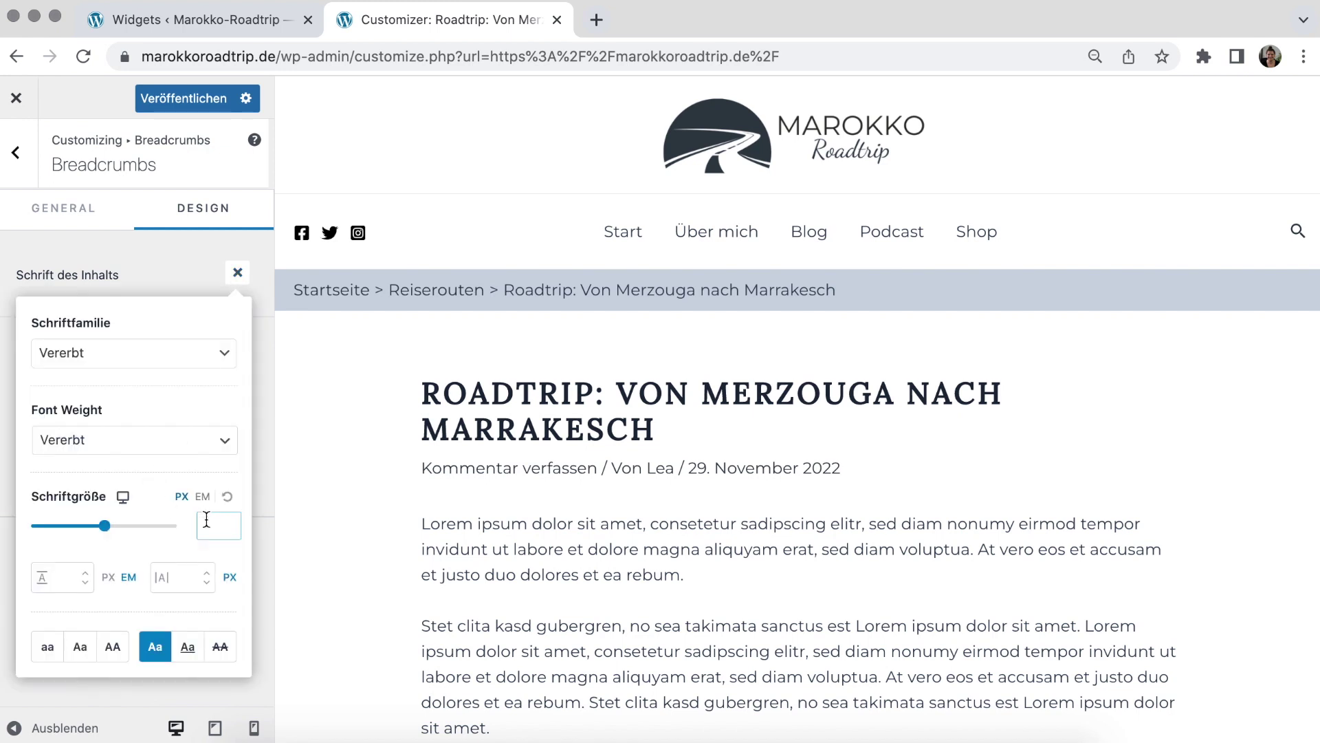
type("16")
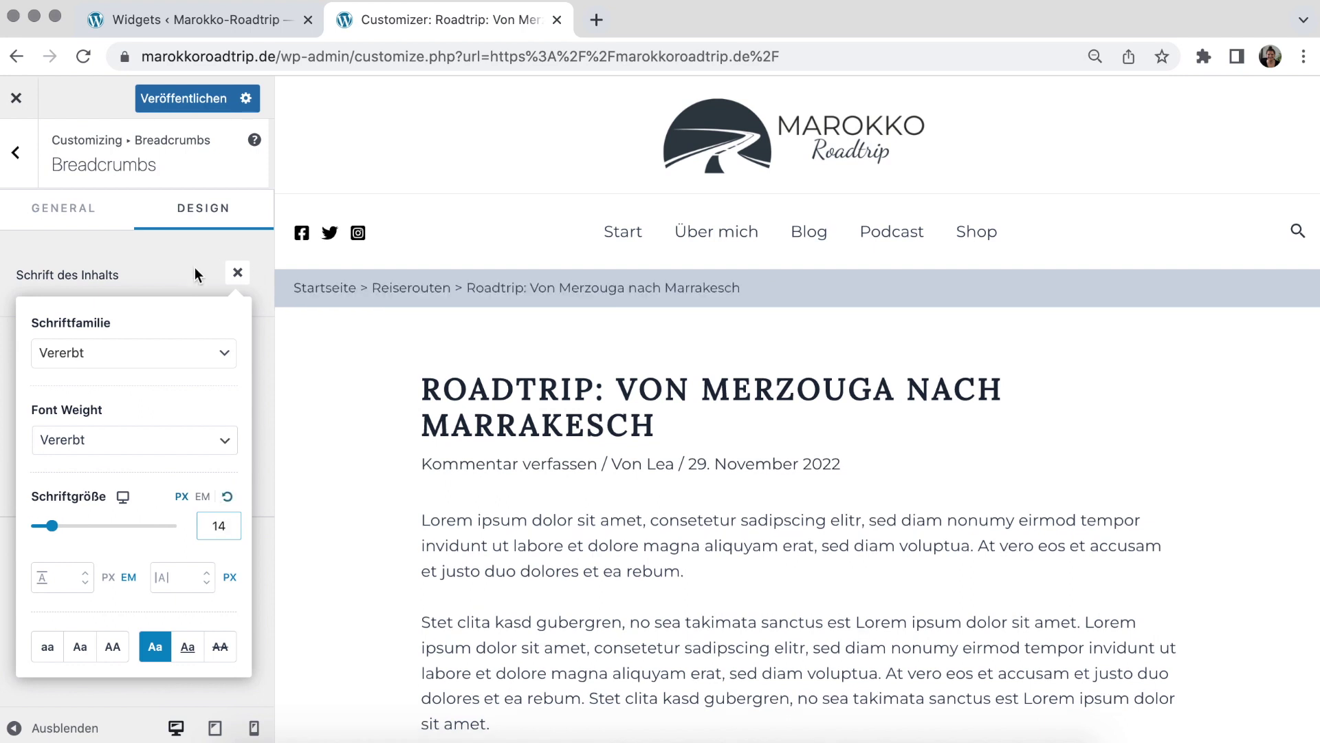
left_click(182, 275)
Change the breadcrumb background to the lightest blue-grey of the global palette
left_click(239, 360)
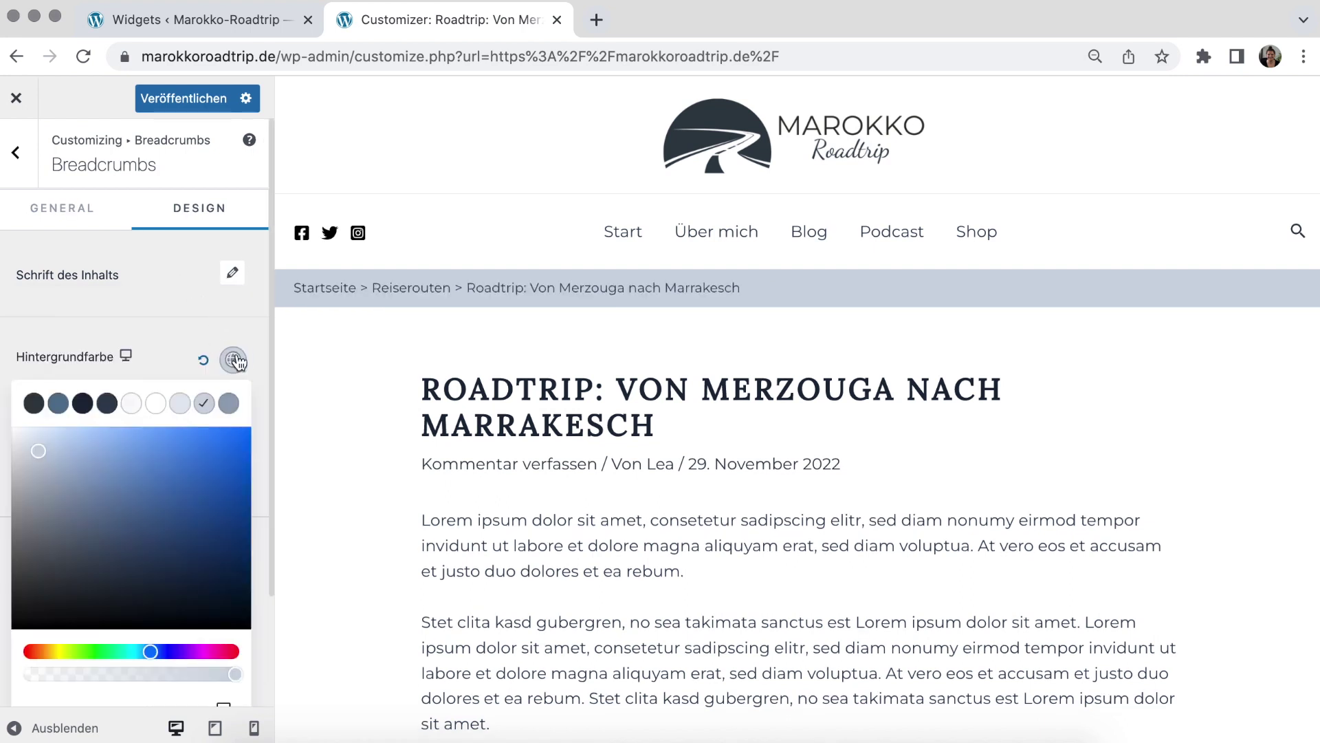
left_click(180, 405)
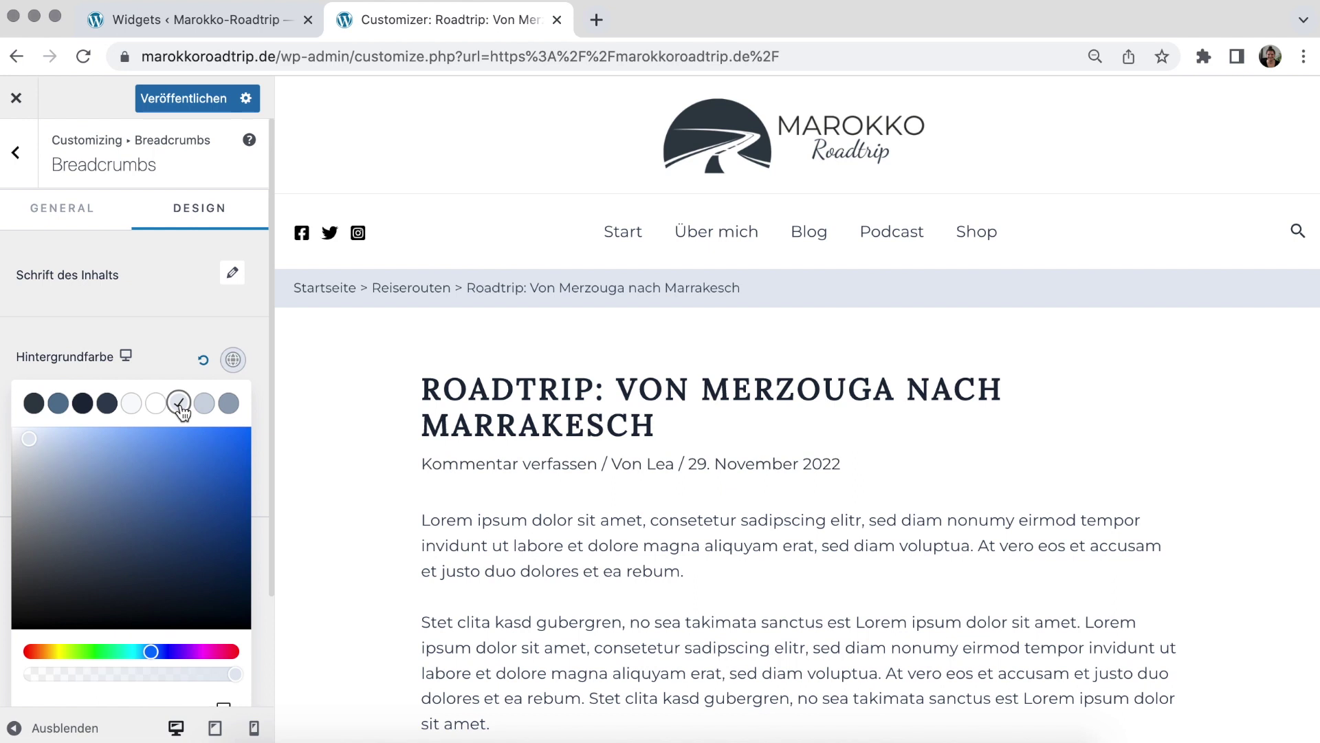
left_click(196, 350)
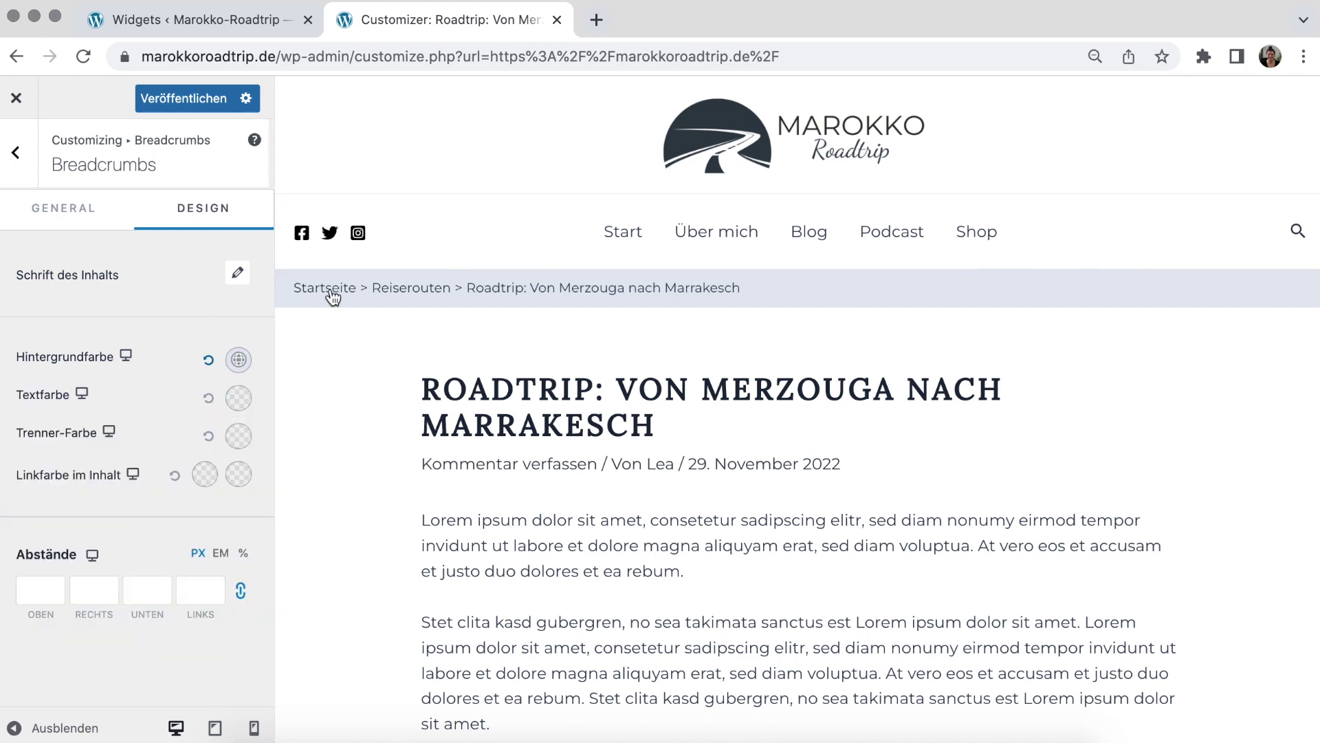
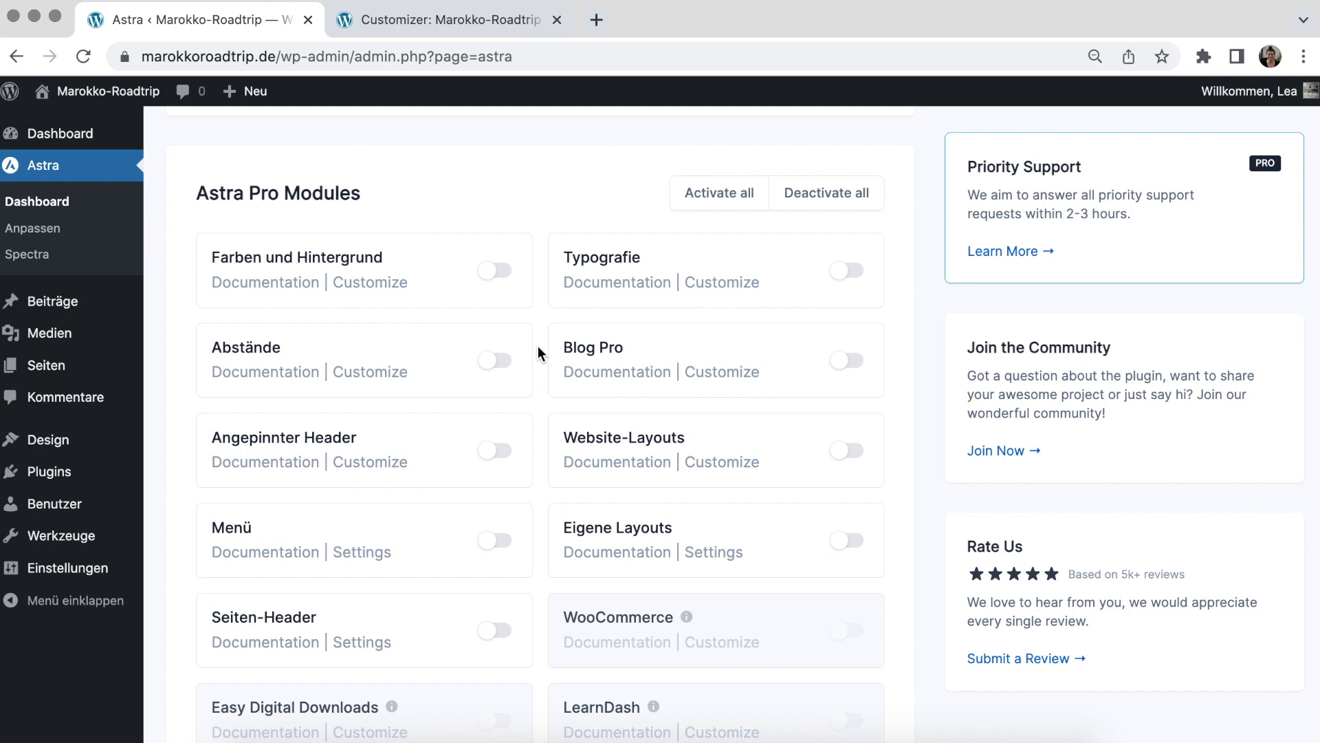
Activate all Astra Pro modules on the Astra dashboard and reload the page
scroll(538, 345, "down", 1)
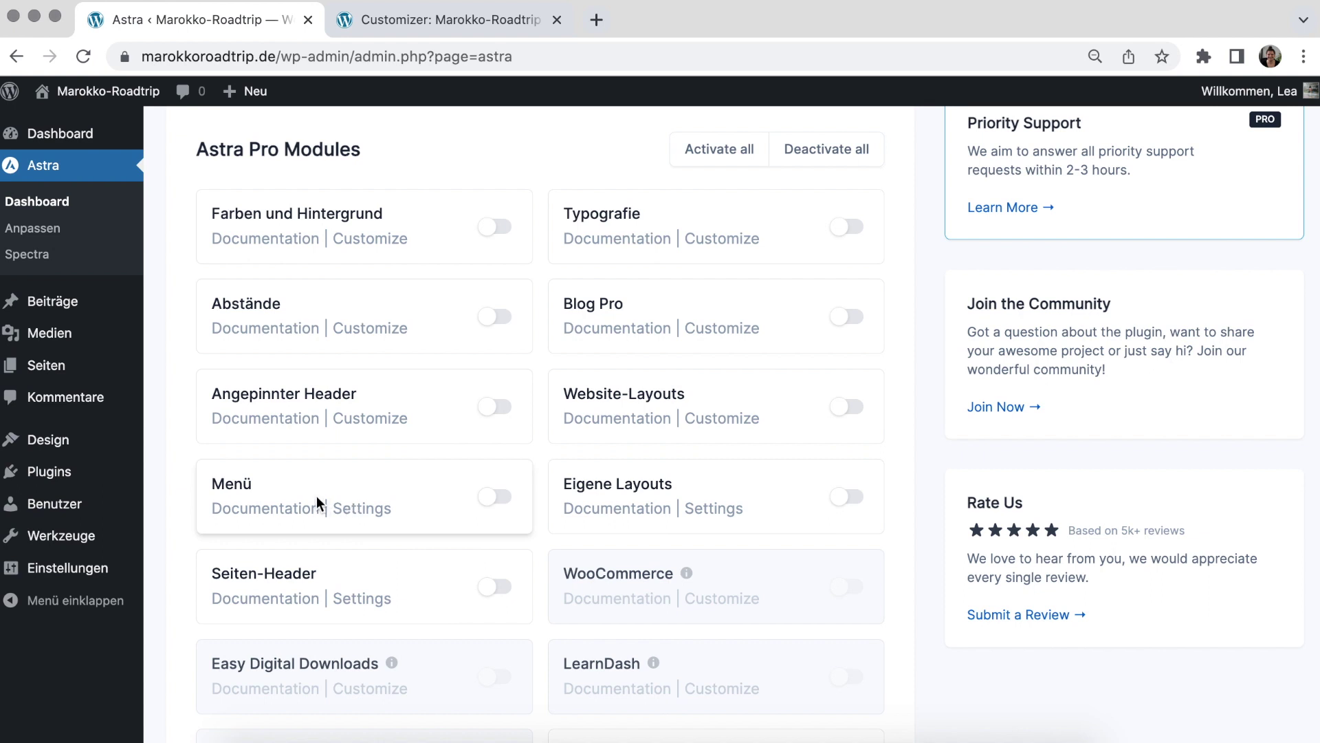
scroll(316, 497, "up", 4)
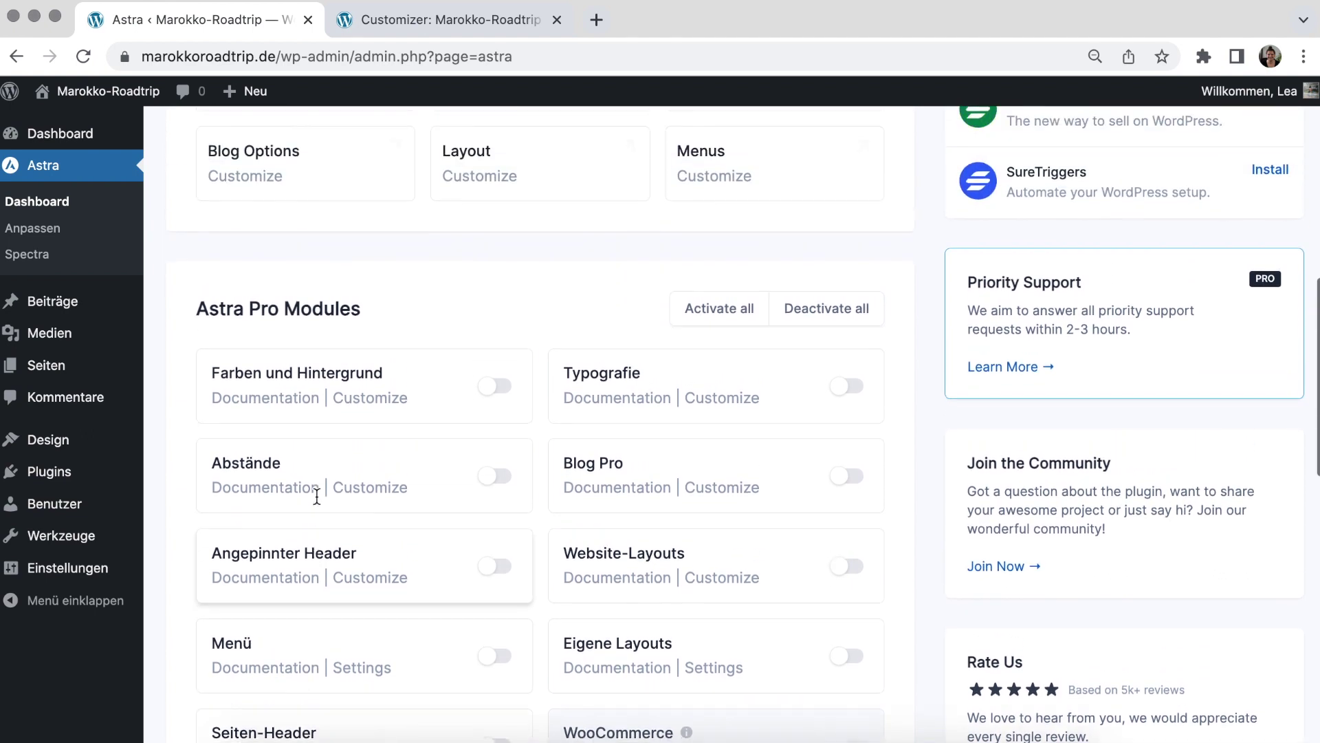
left_click(731, 309)
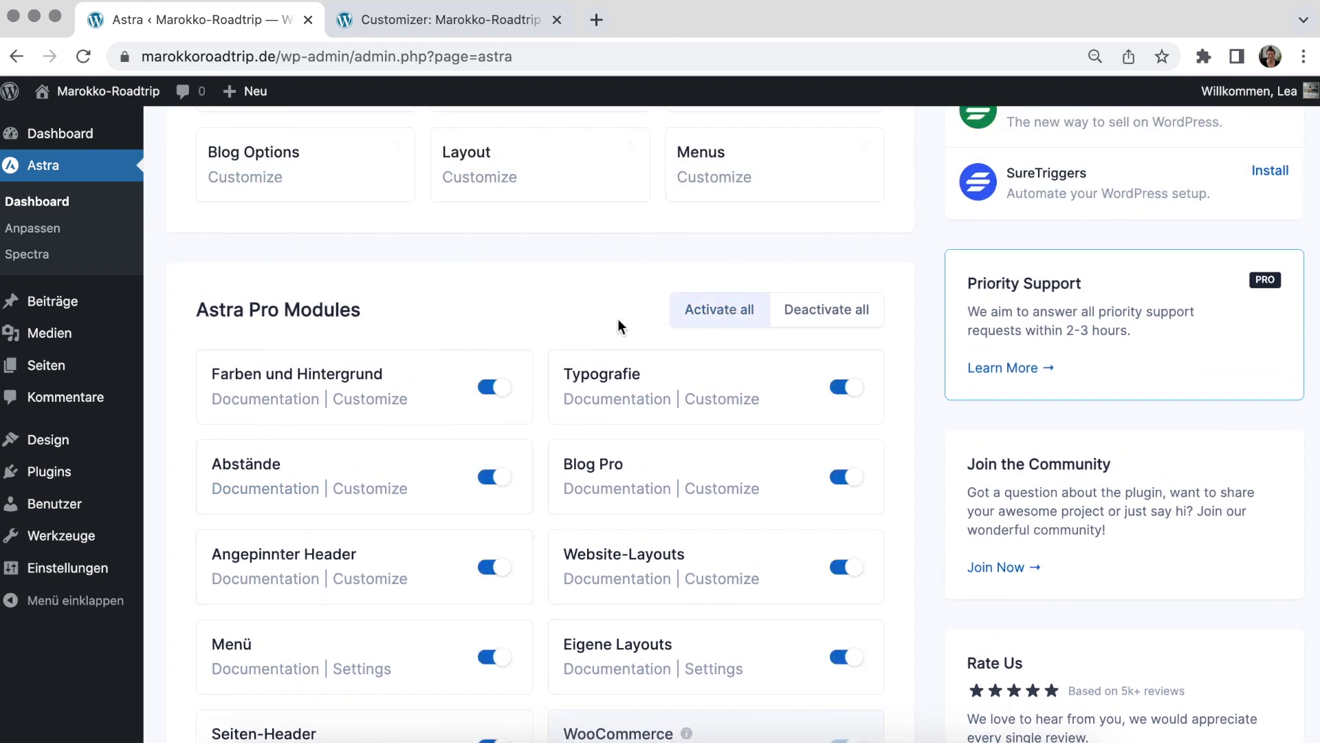
right_click(547, 328)
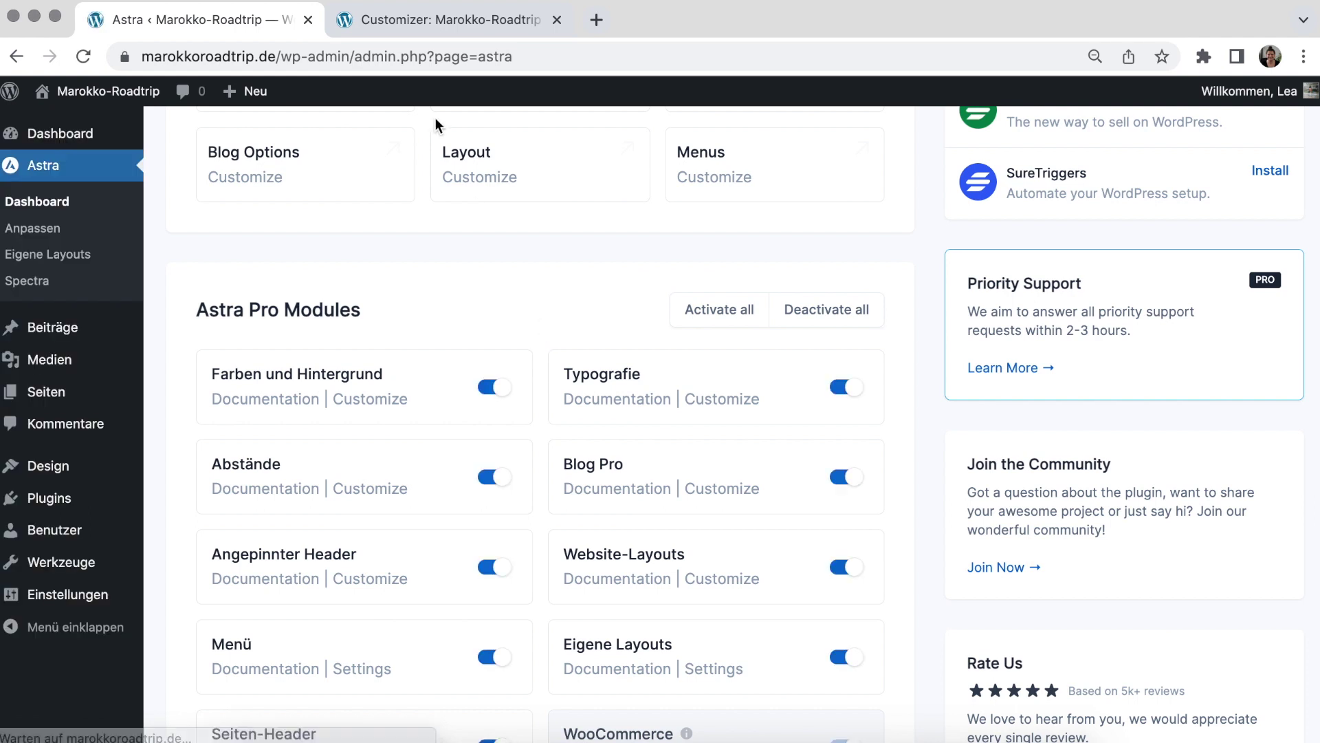
Switch to the Customizer and reload it to load the Astra Pro options
left_click(444, 28)
left_click(443, 24)
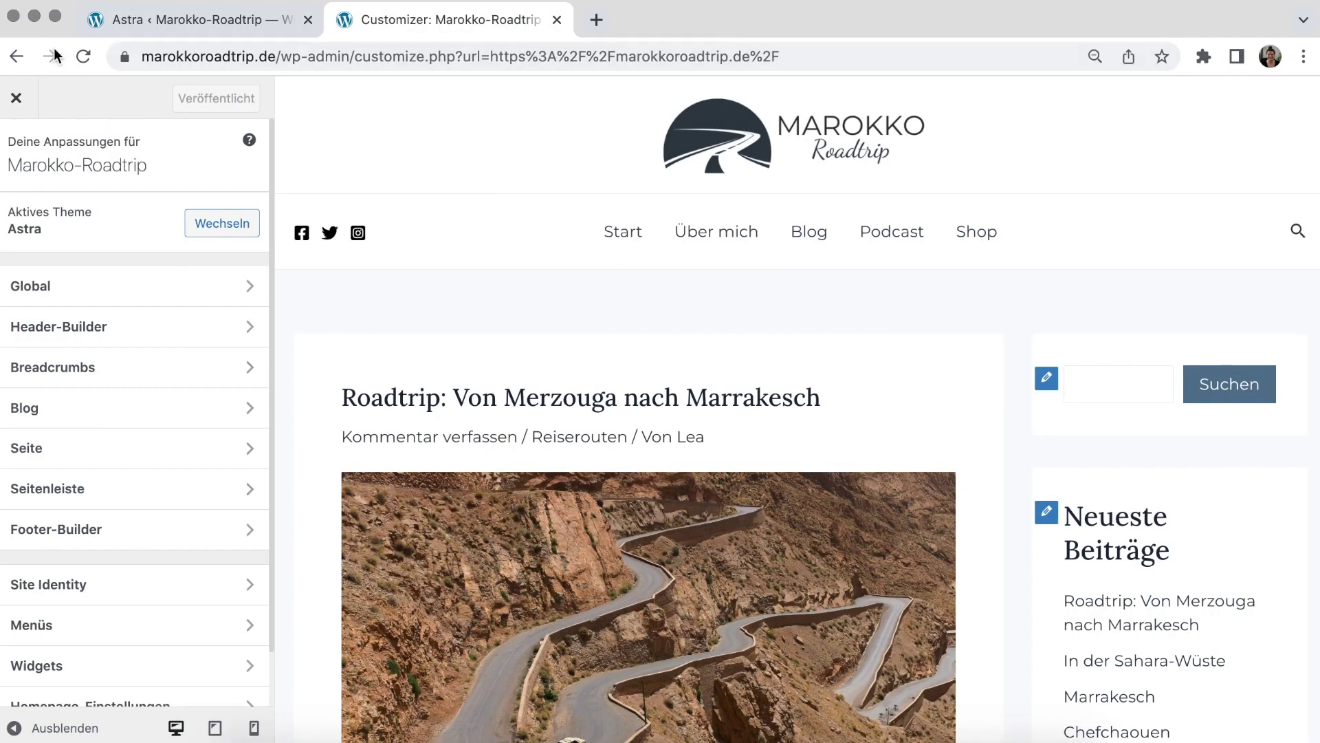
left_click(83, 56)
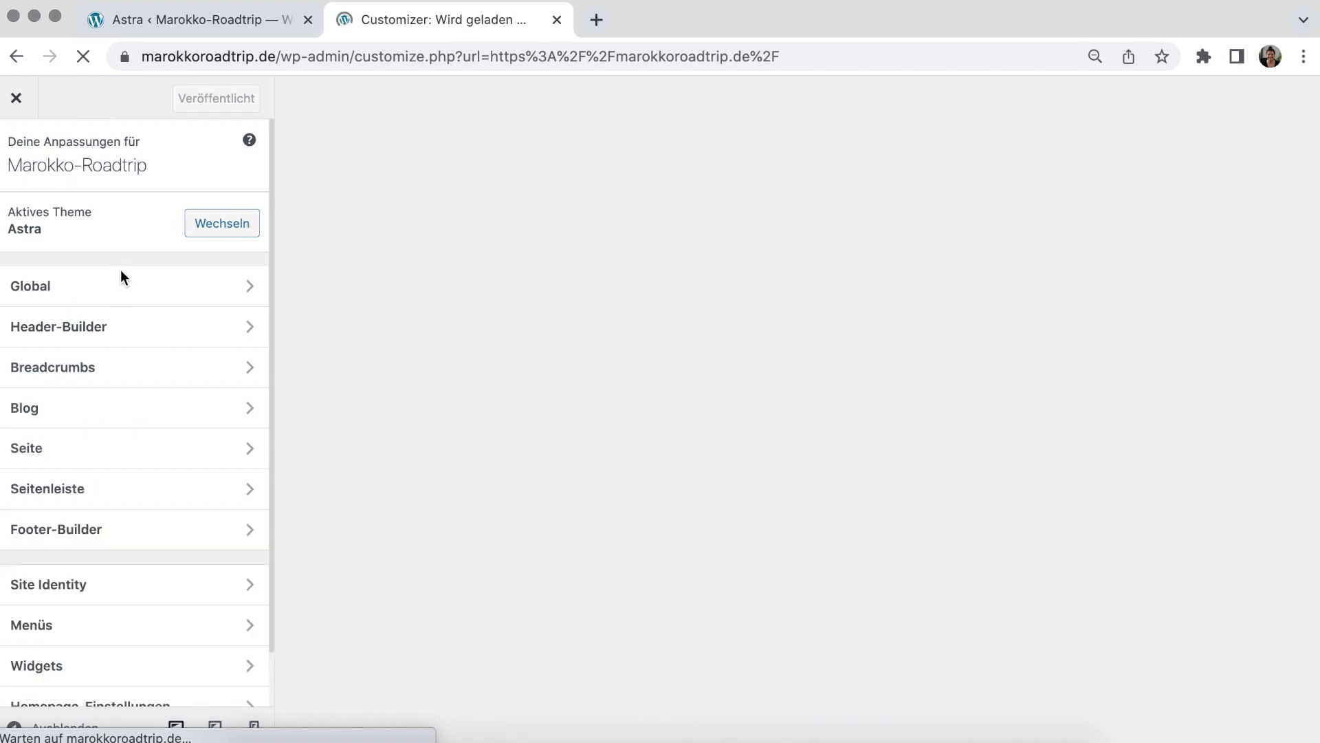
Open the global Farben settings and look through the theme, surface and Heading 1 to Heading 6 colour options
left_click(122, 283)
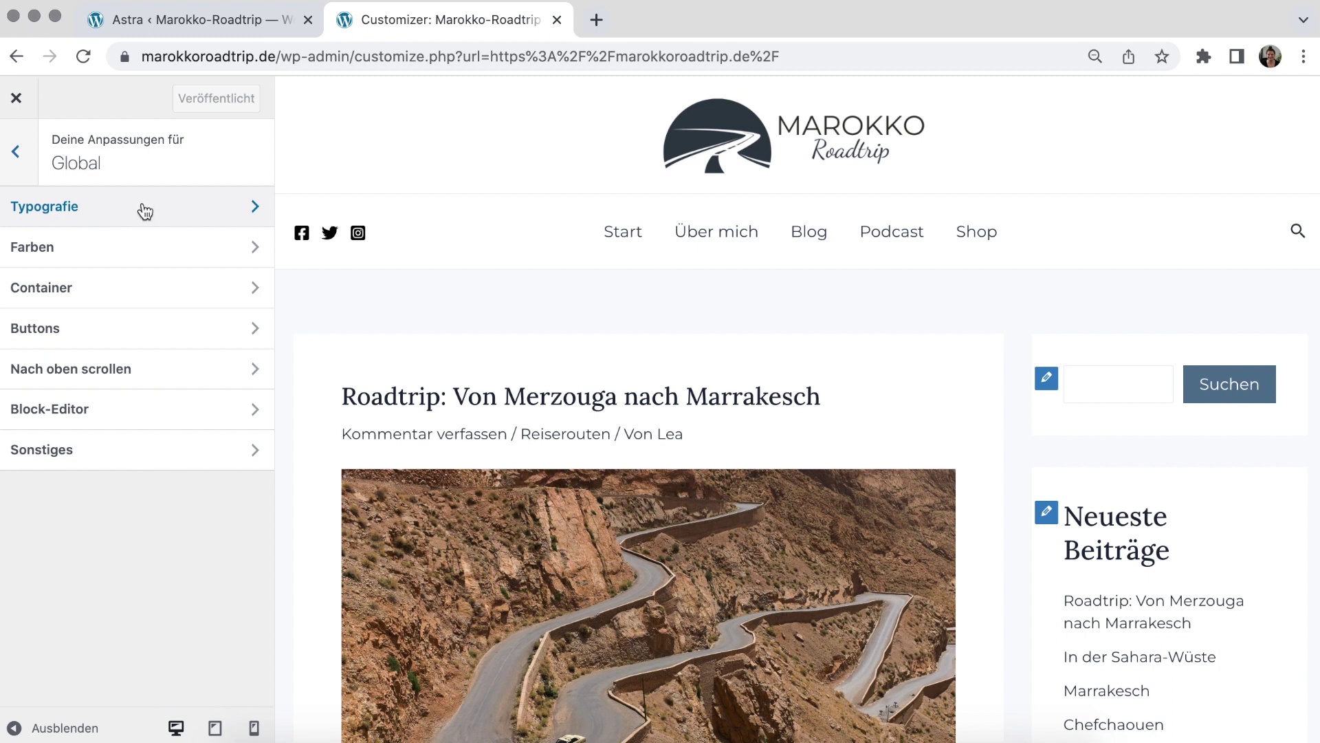
left_click(134, 261)
scroll(174, 417, "down", 2)
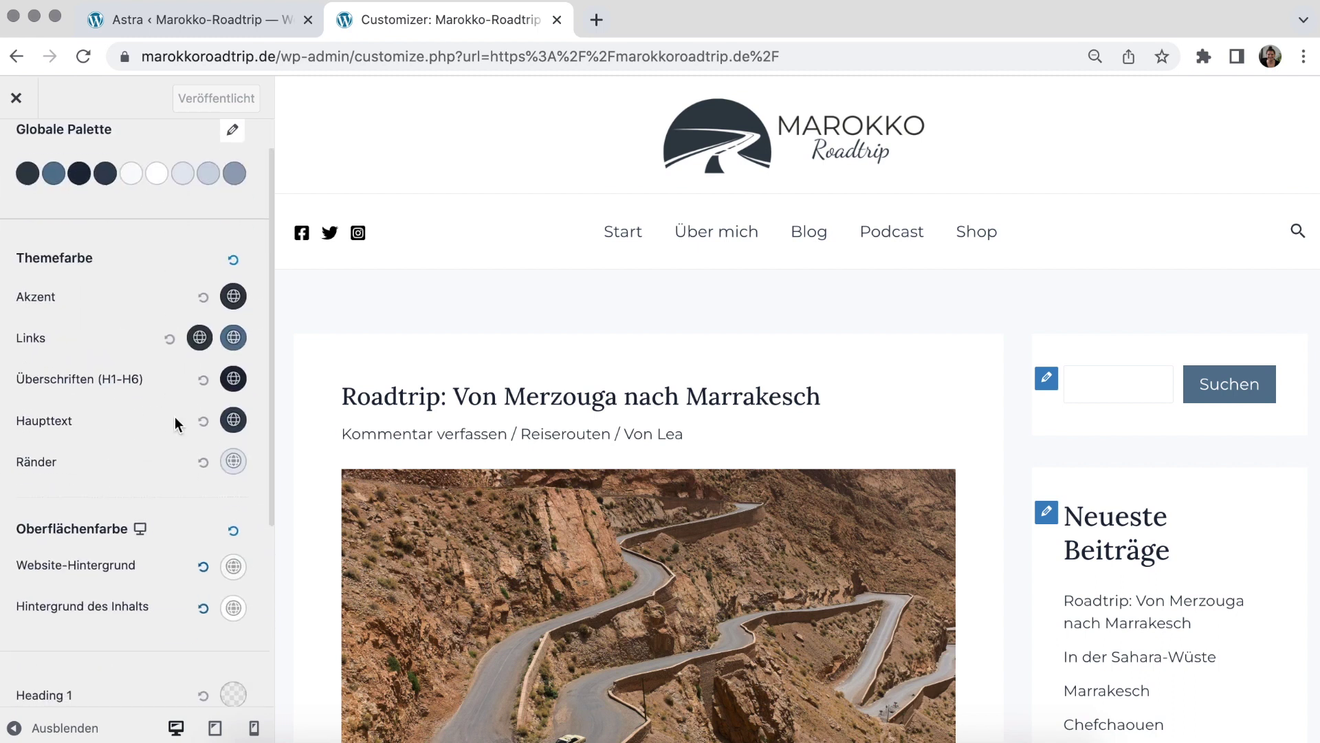
scroll(175, 418, "down", 3)
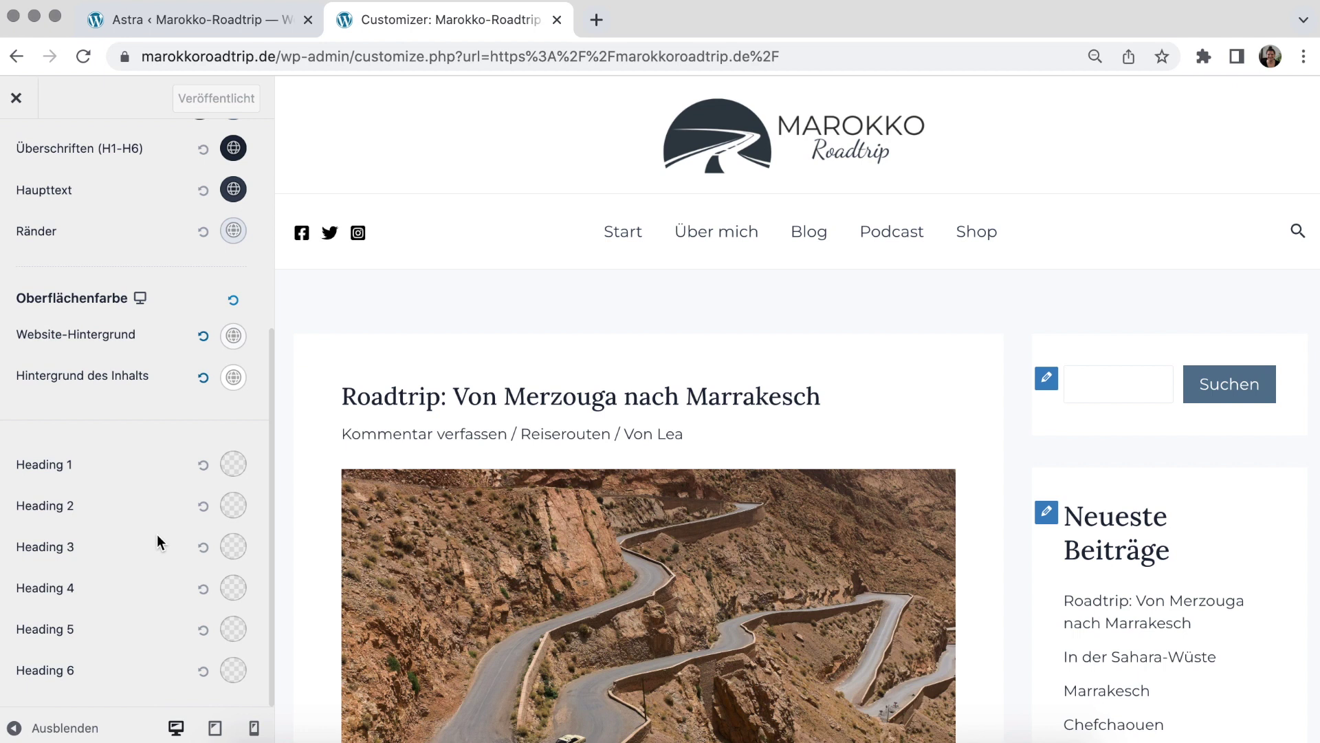
scroll(157, 535, "up", 6)
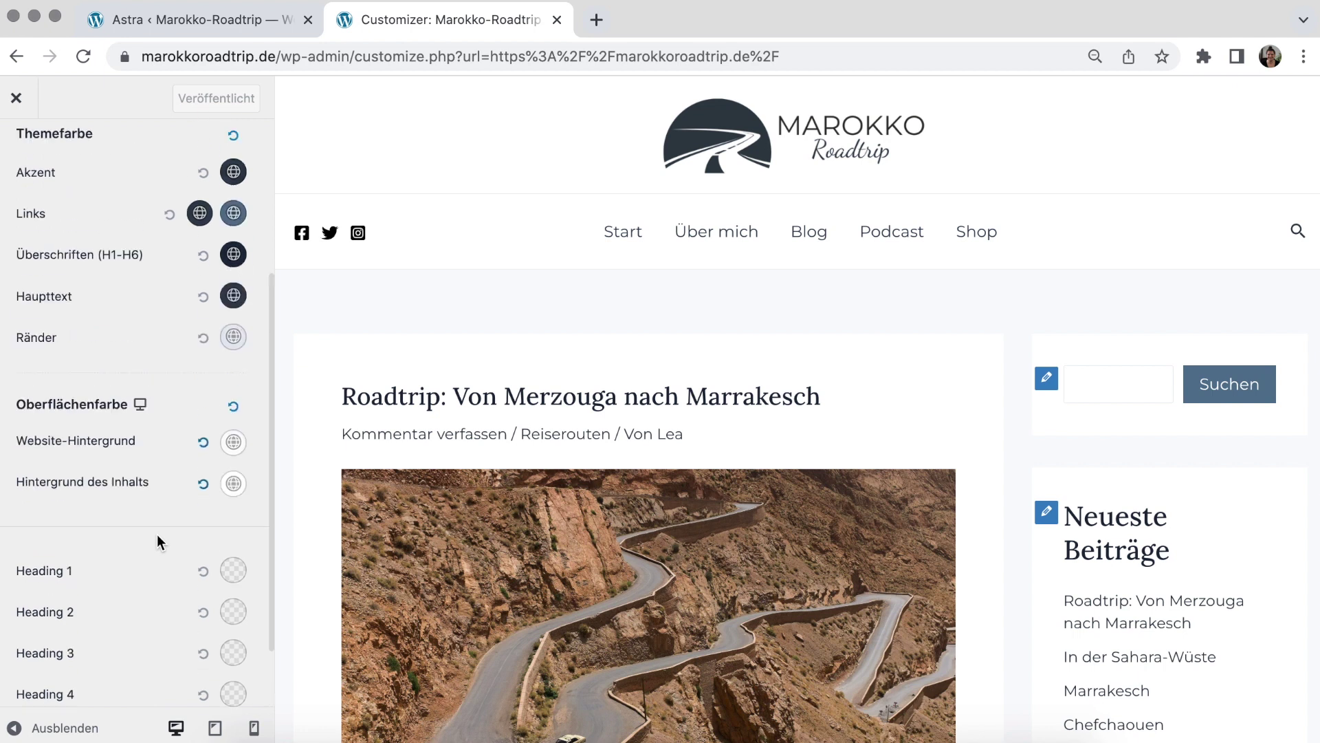
Set the inside spacing of the global container to 25 px on all four sides
left_click(15, 151)
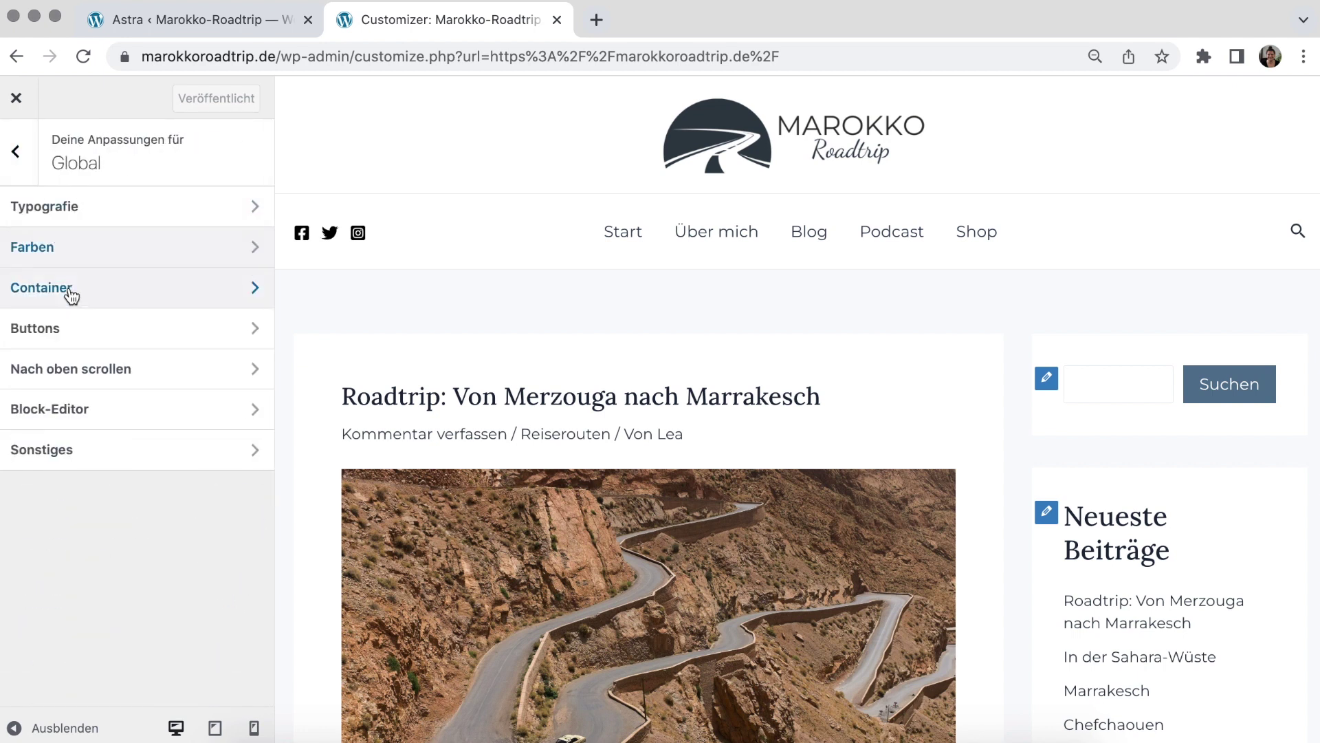
left_click(67, 291)
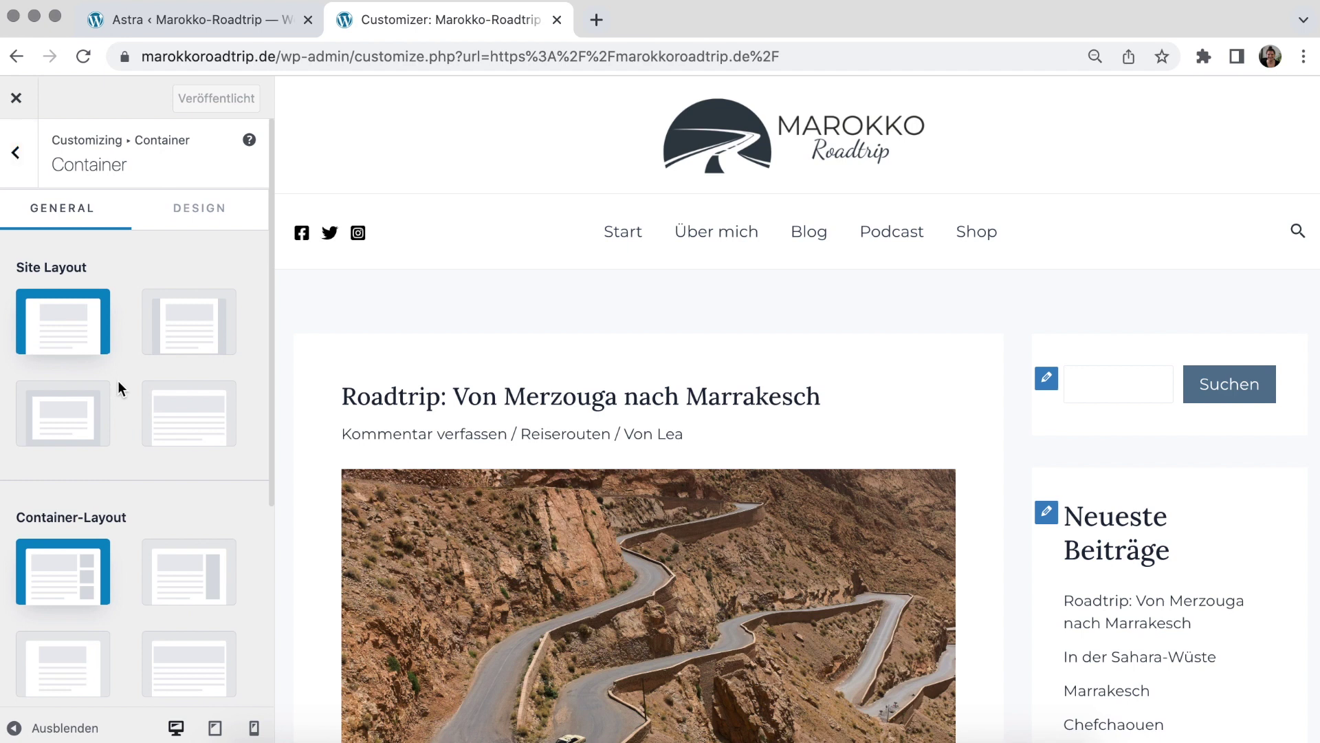
left_click(207, 218)
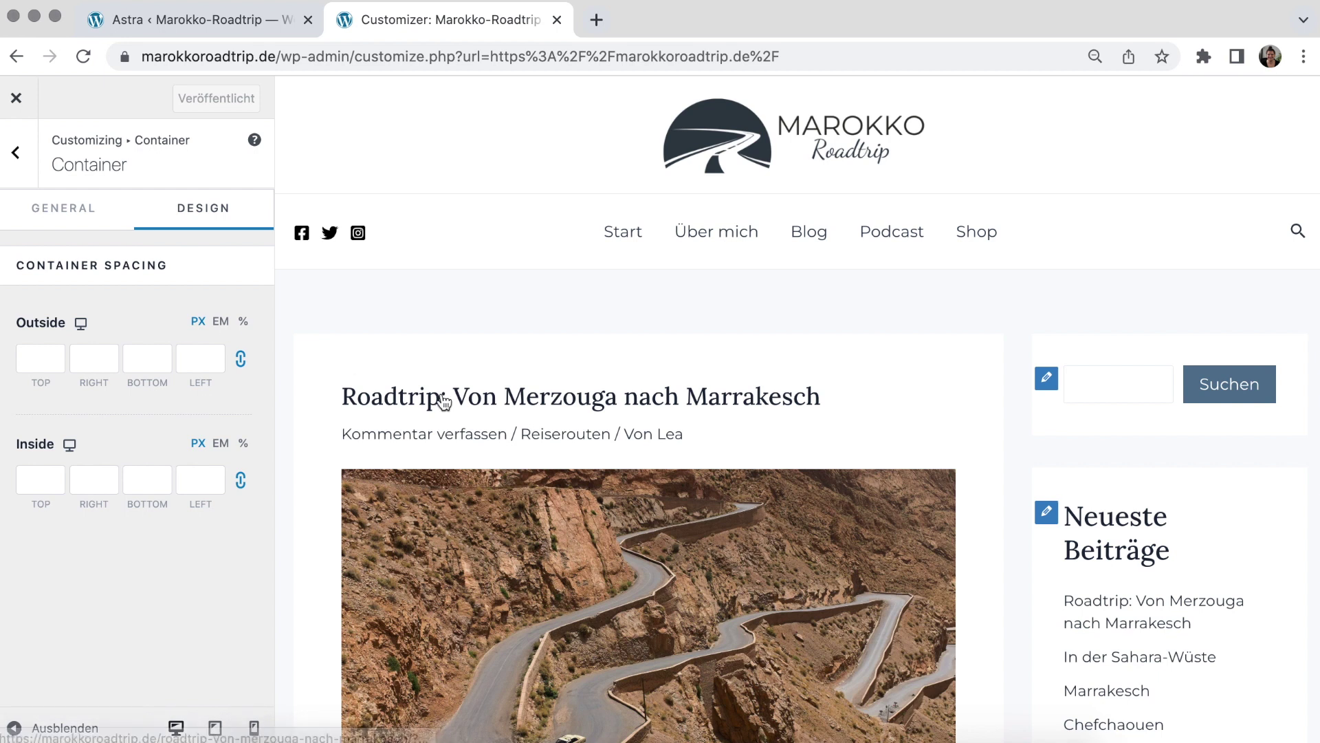
scroll(440, 399, "down", 3)
scroll(443, 401, "down", 1)
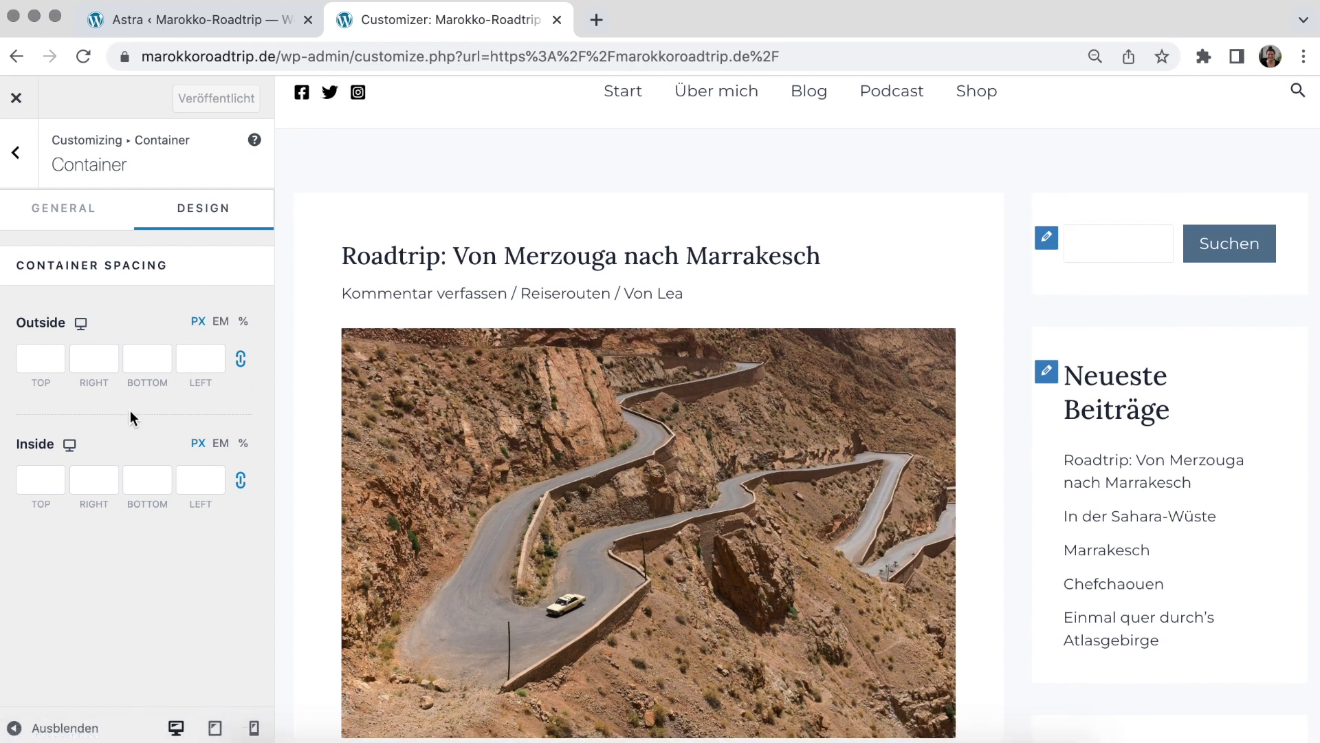
left_click(28, 481)
type("25")
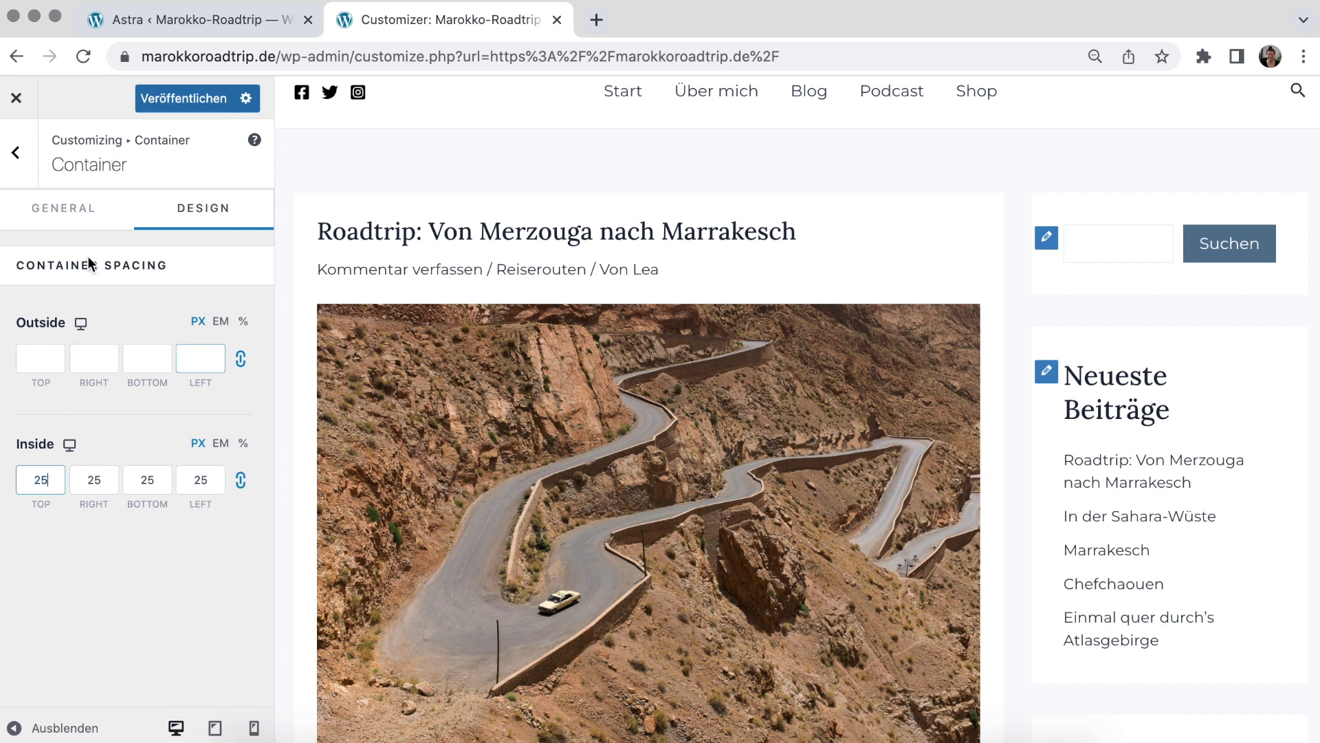
Clear the container's inside spacing values and leave the Container settings
double_click(30, 478)
key("BackSpace")
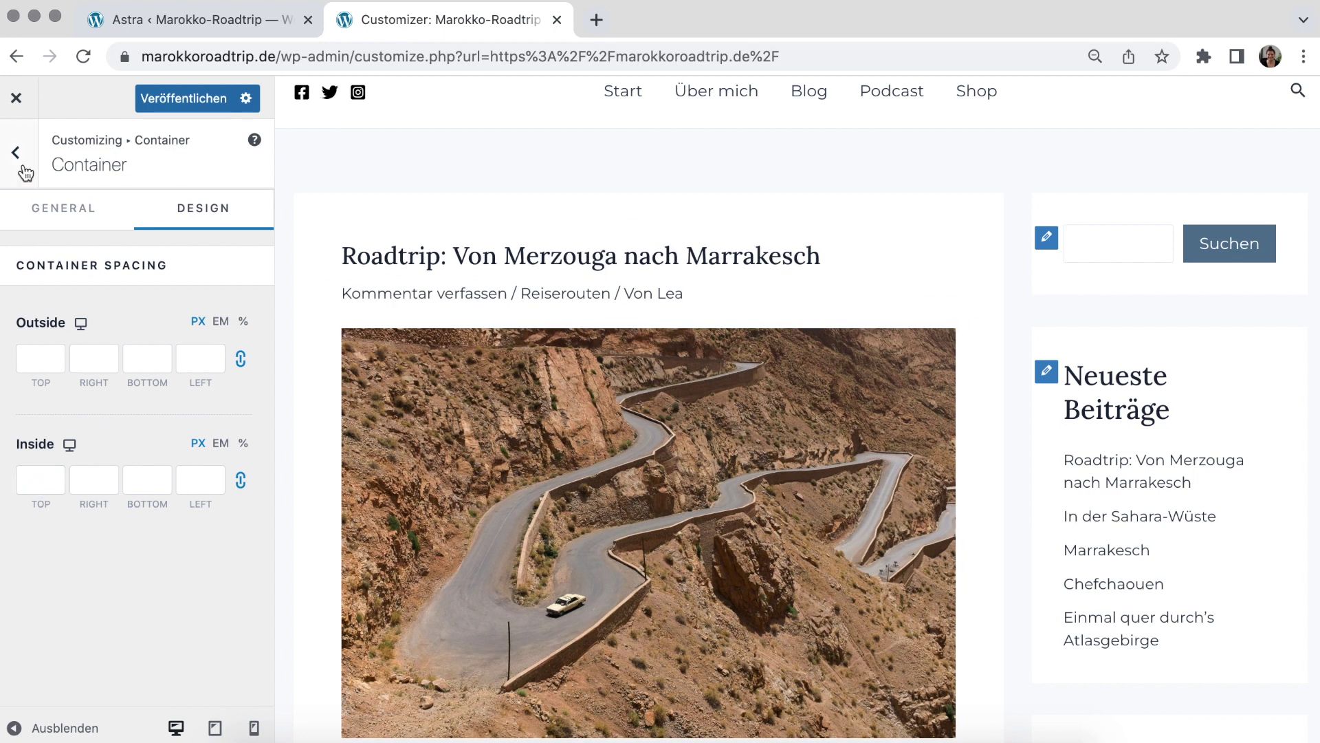
left_click(24, 168)
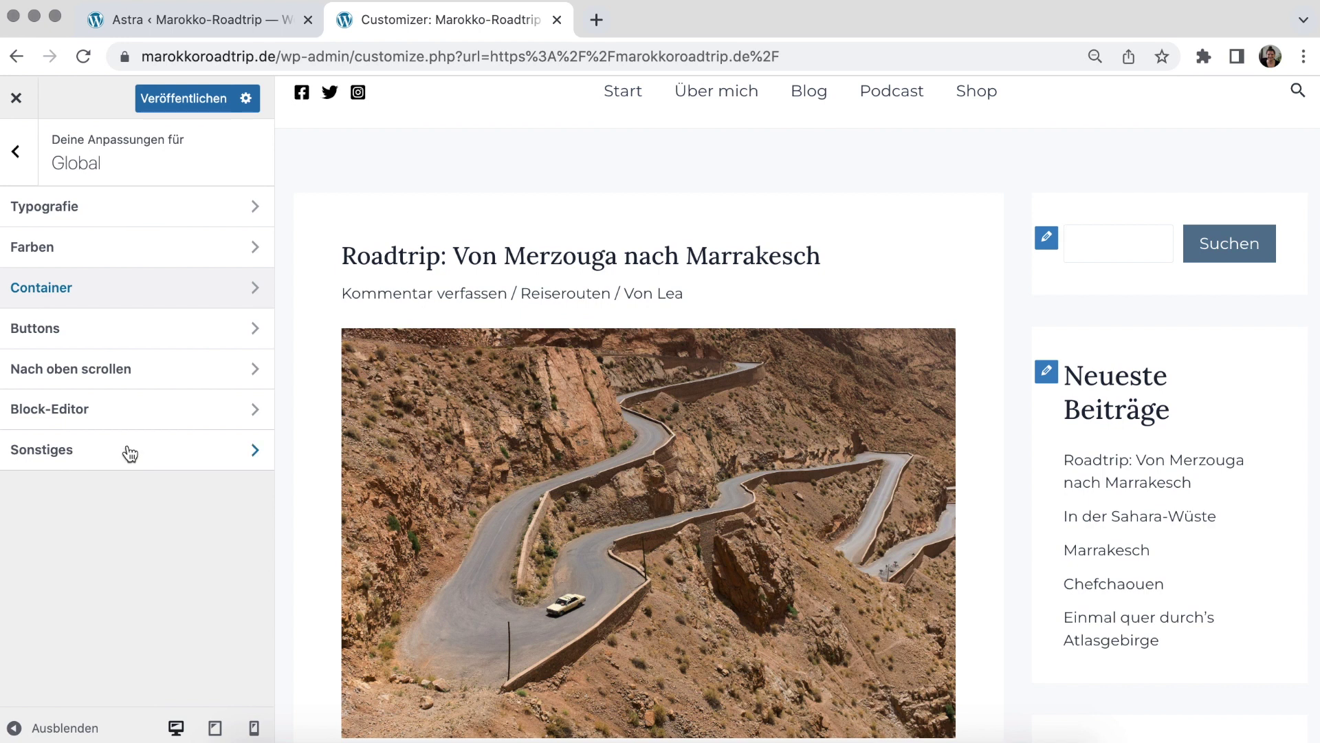
Open the Header-Builder and look through the elements that can be added to the uppermost header row
left_click(15, 151)
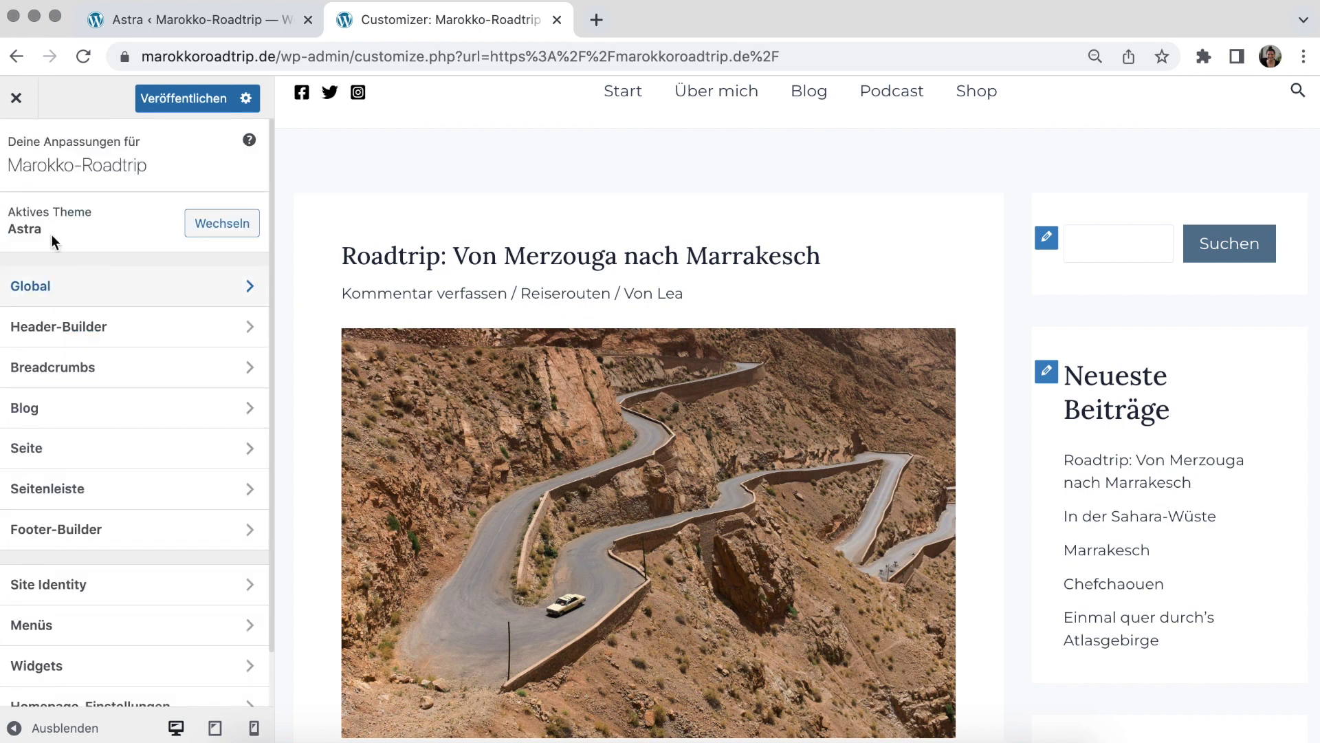
left_click(109, 342)
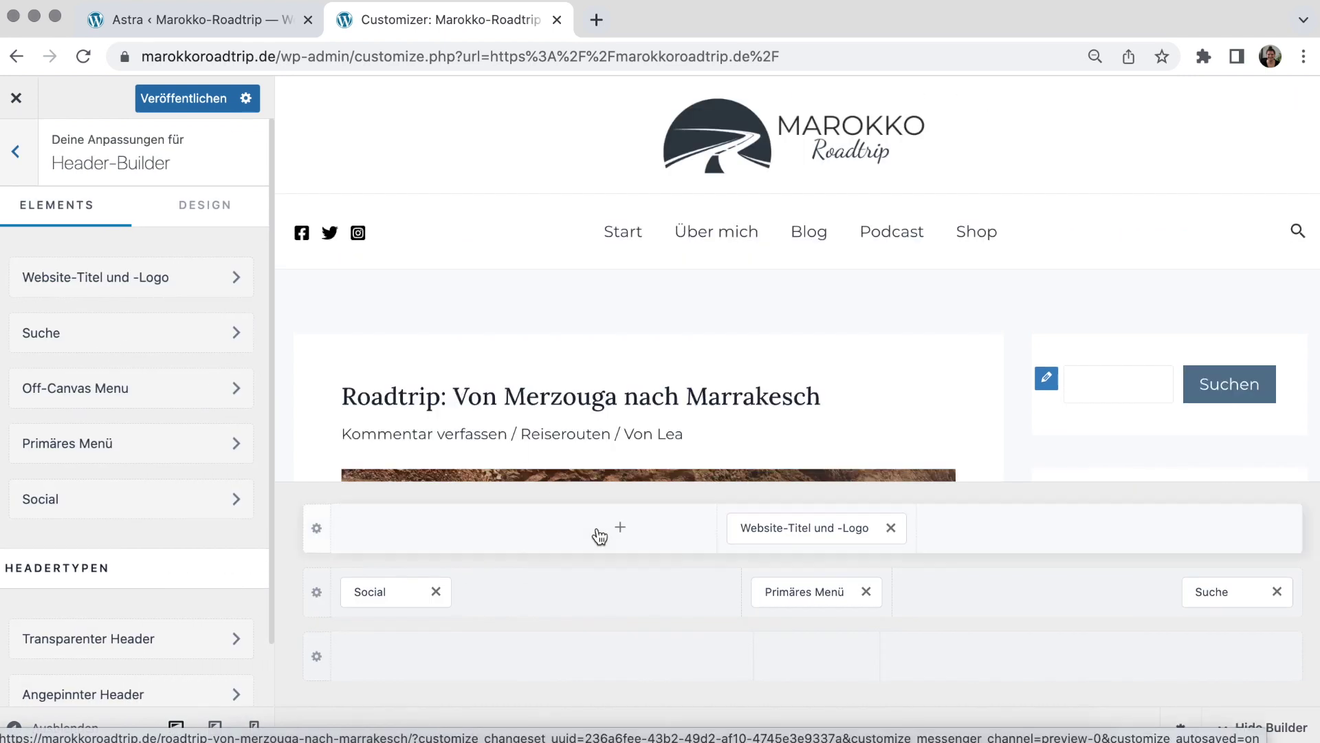
left_click(619, 528)
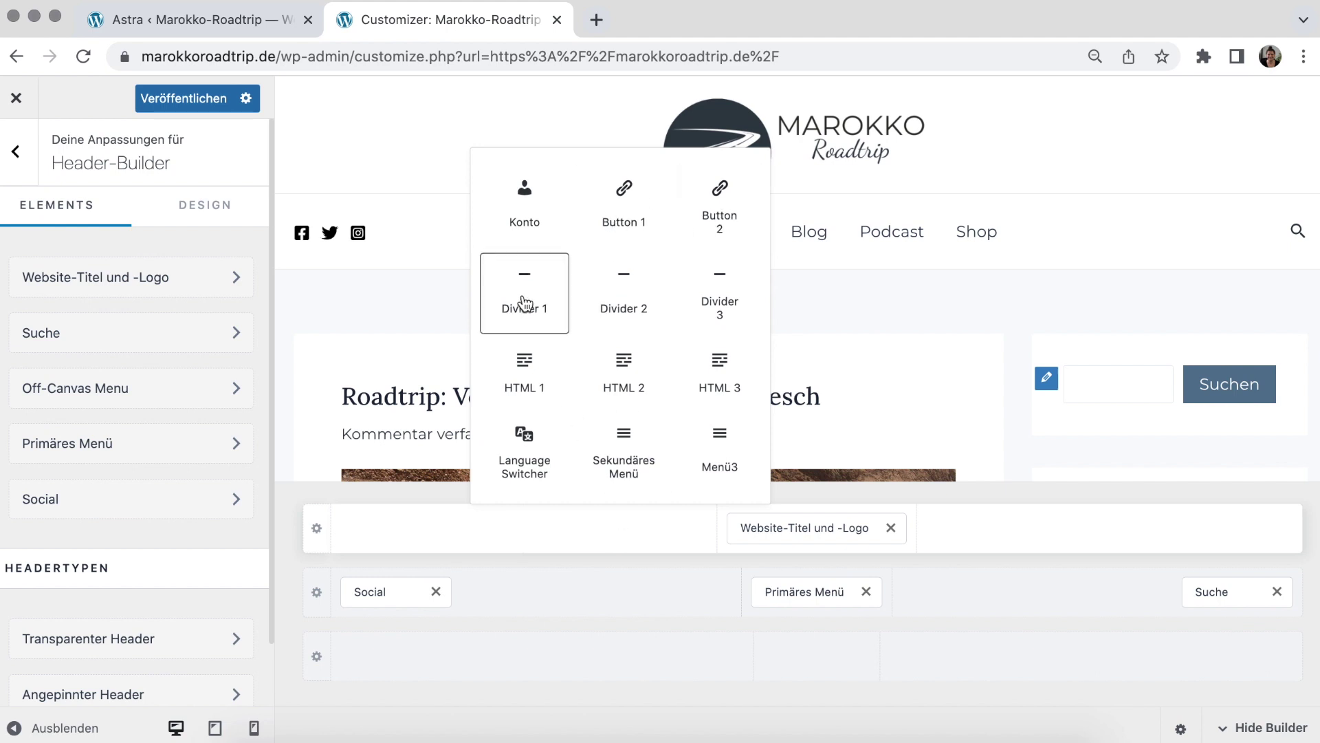
scroll(719, 320, "down", 1)
scroll(524, 412, "down", 3)
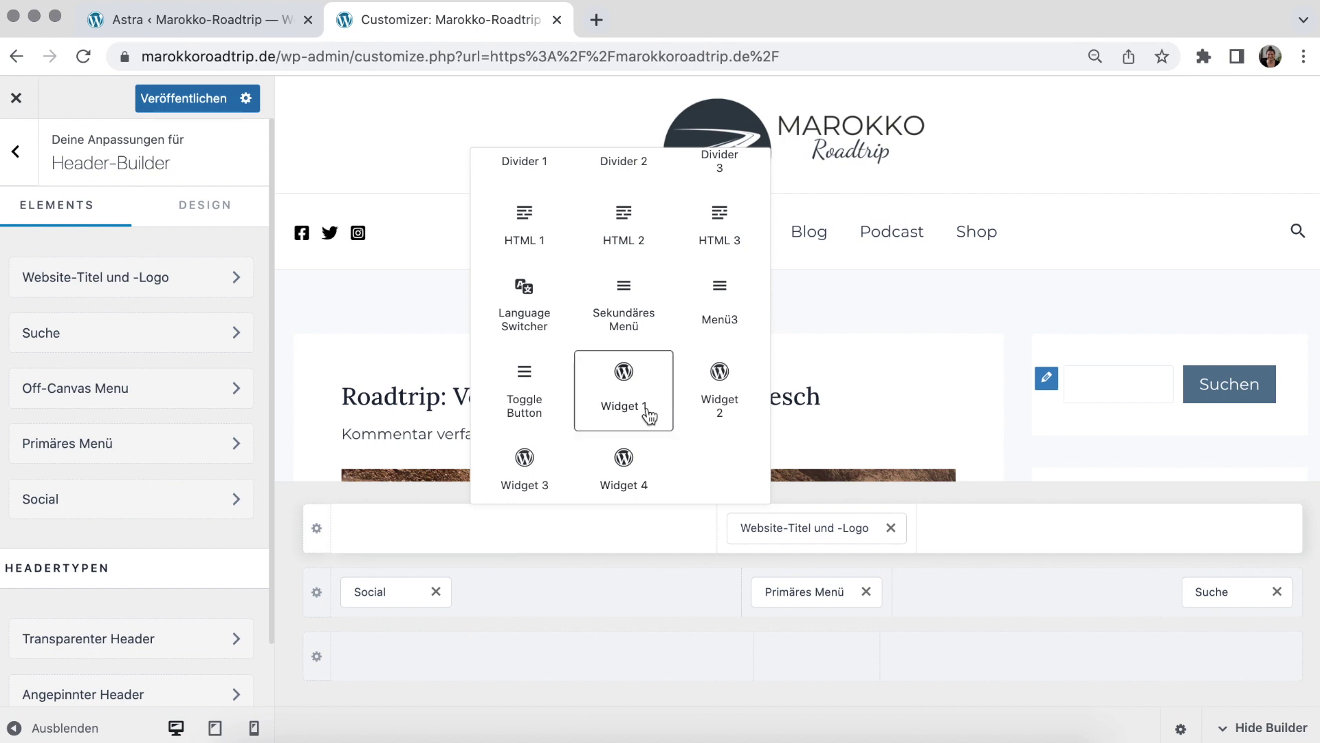
left_click(593, 559)
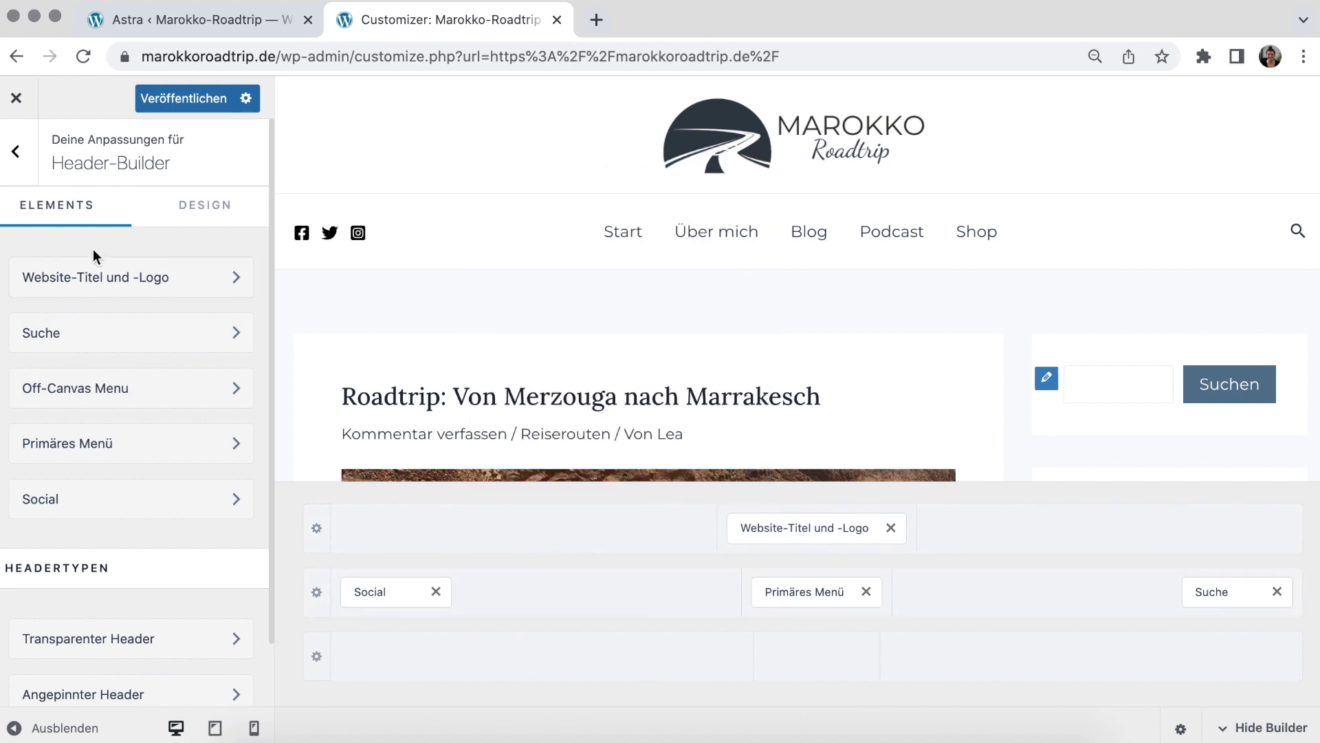
left_click(16, 152)
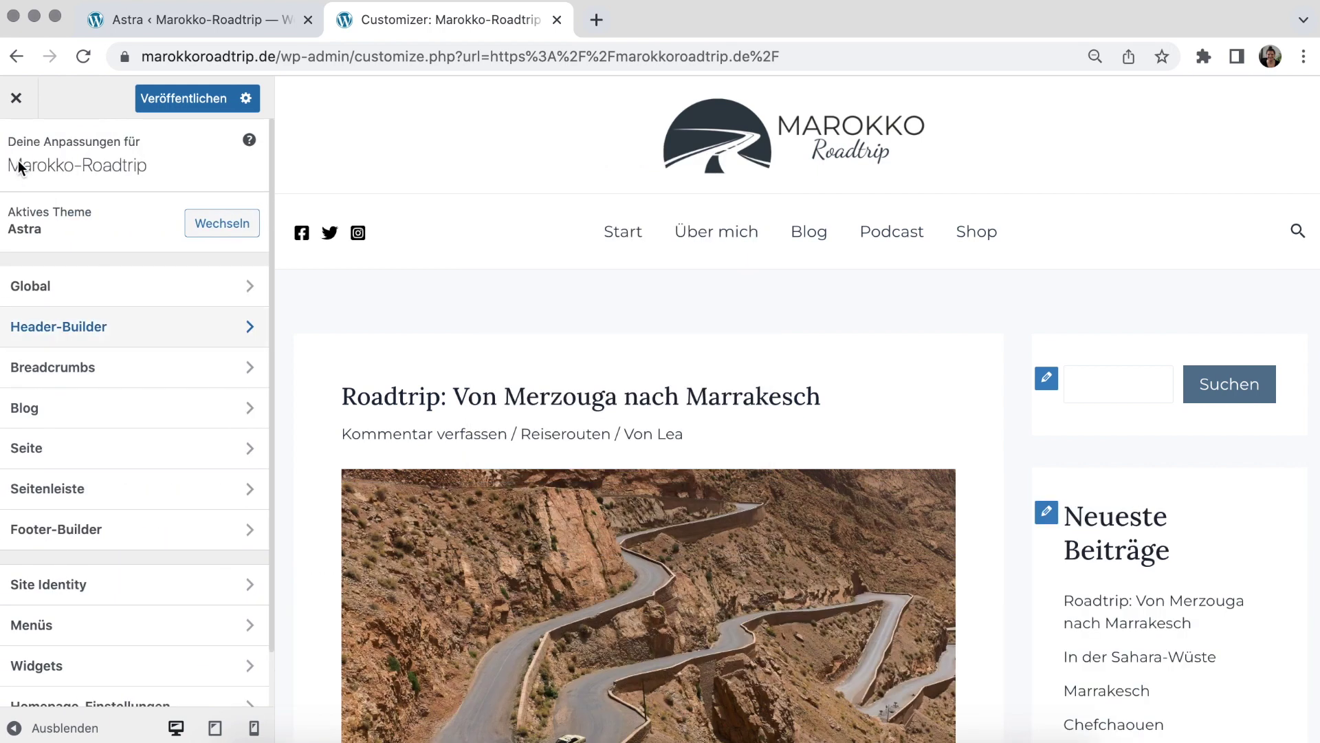
Open the Blog settings, load the Städte category archive in the preview and look through its posts
left_click(94, 413)
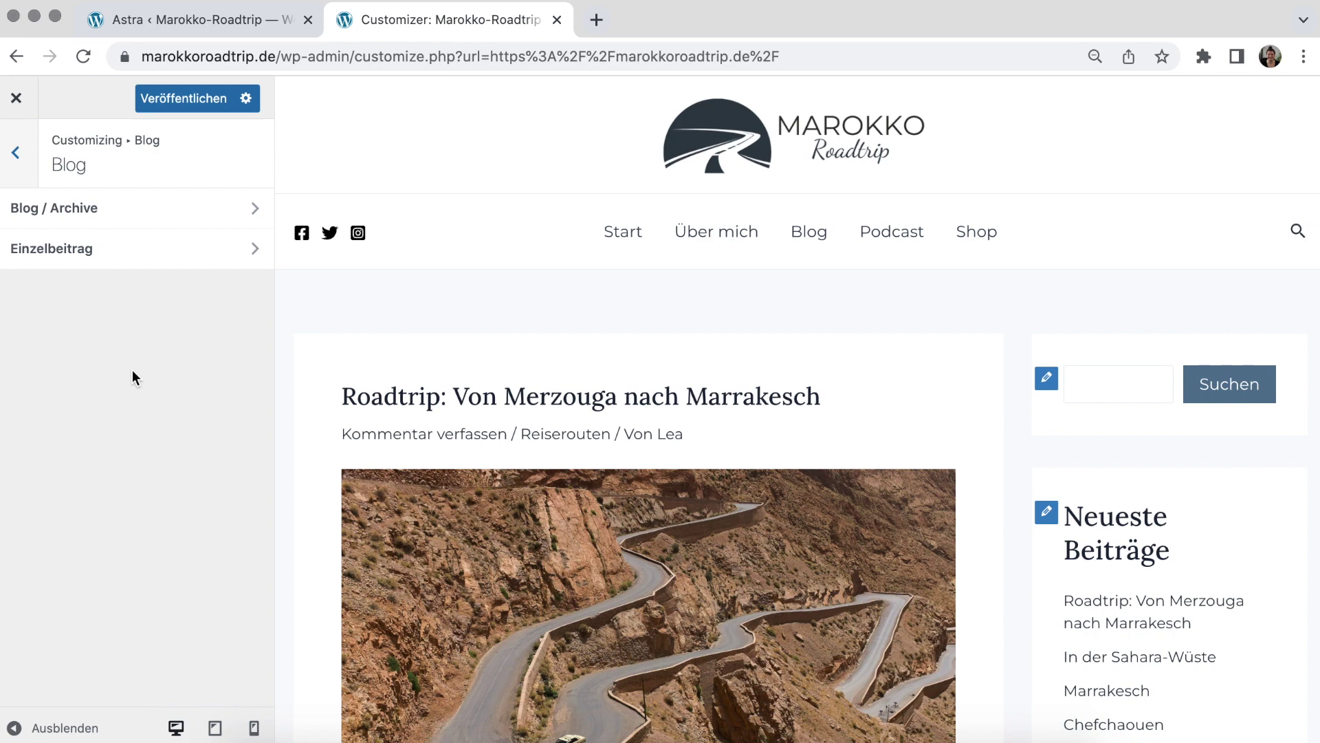
scroll(537, 409, "down", 3)
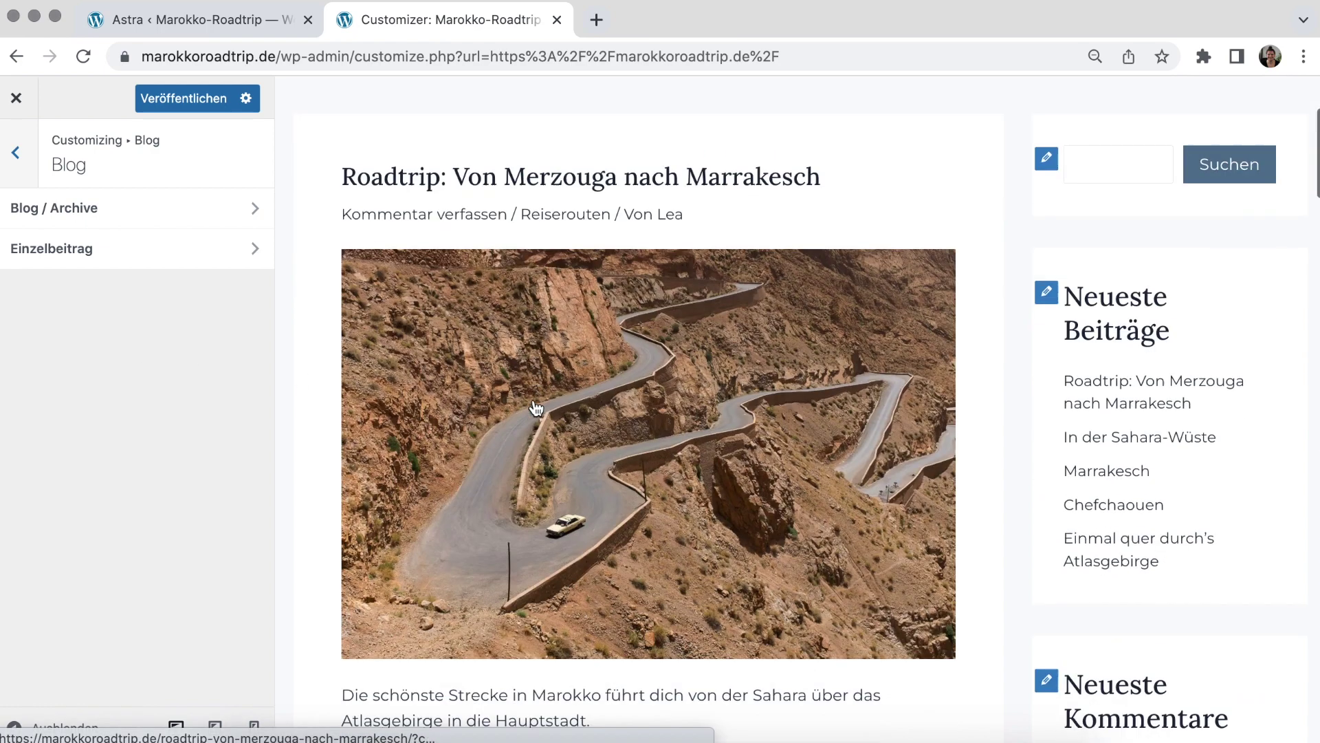
scroll(535, 405, "down", 12)
left_click(545, 483)
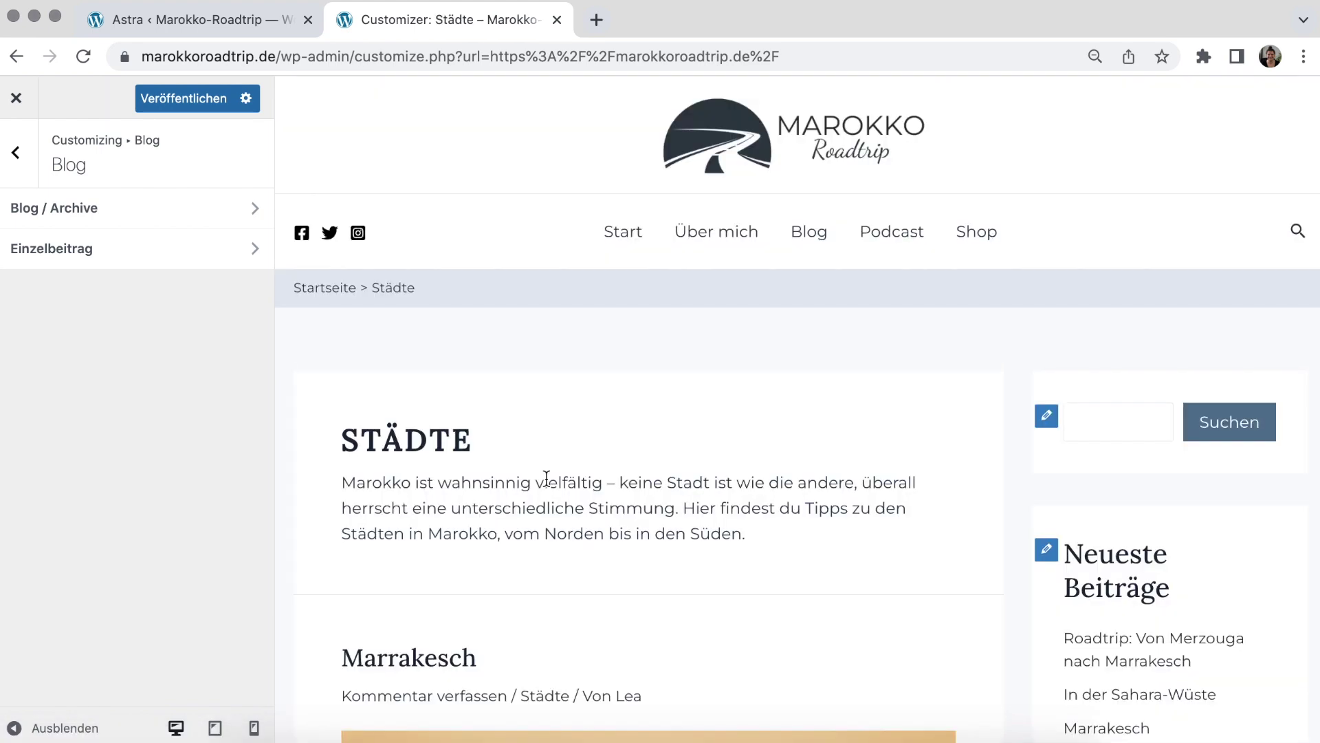
scroll(546, 477, "down", 3)
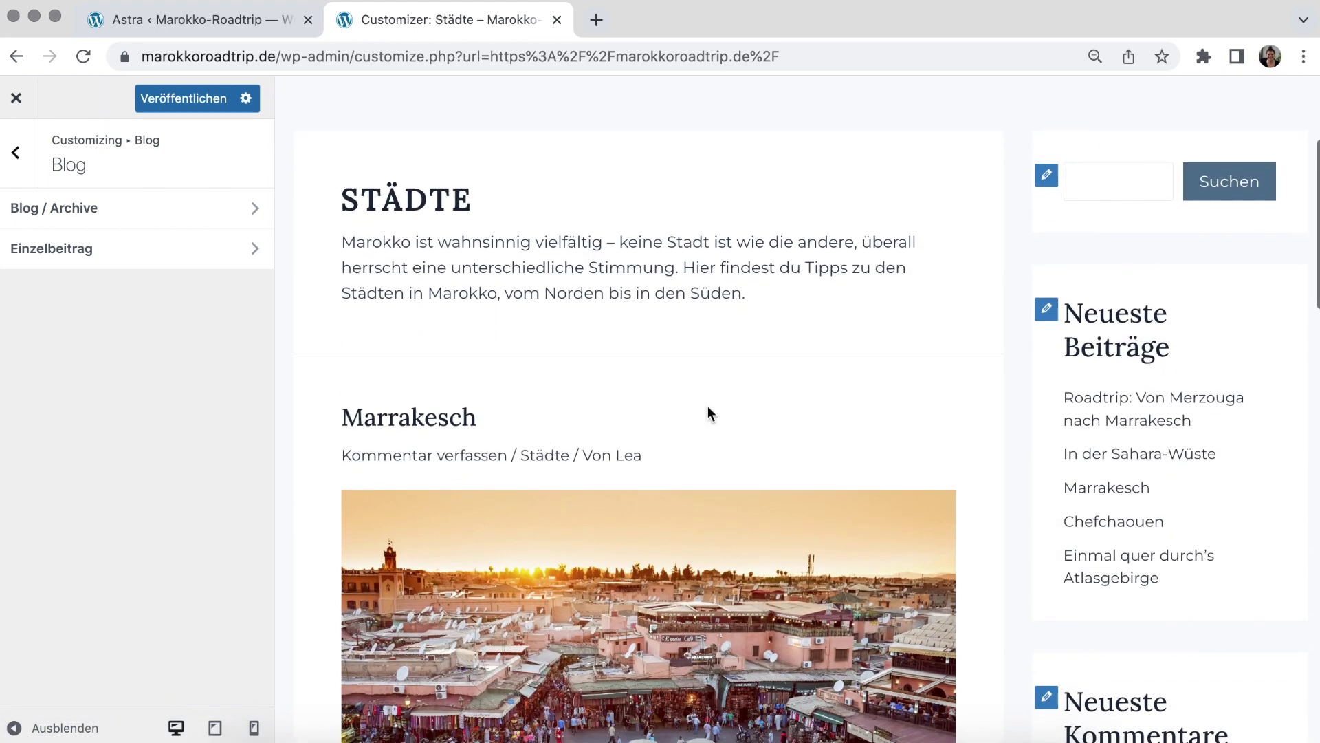
scroll(707, 405, "down", 12)
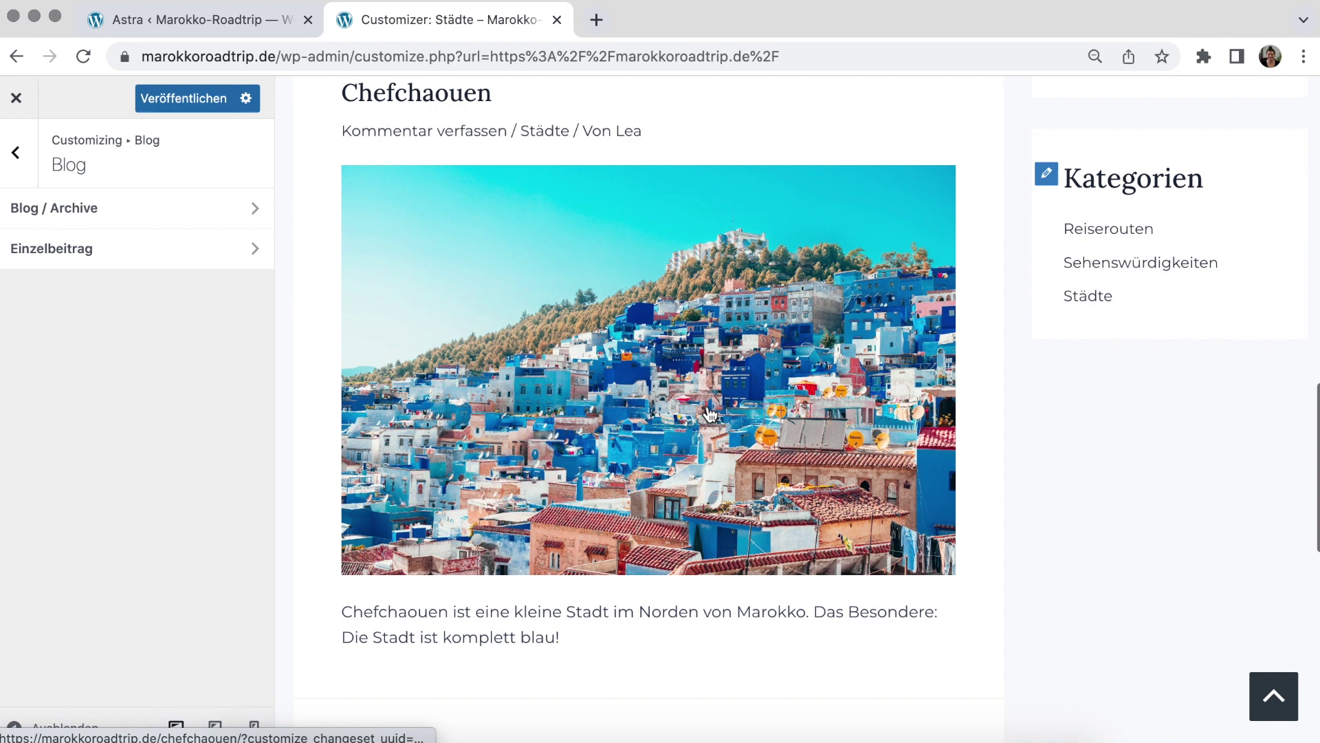
scroll(708, 411, "up", 15)
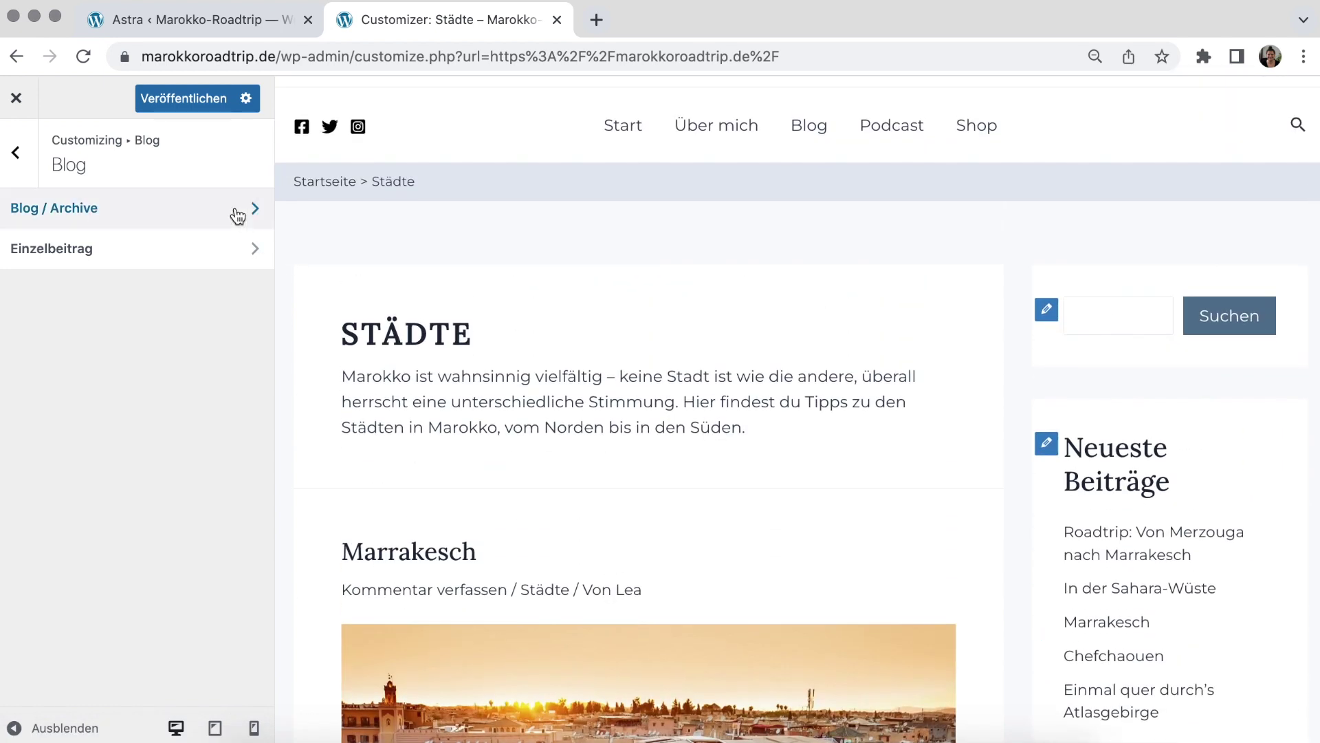
Set the Blog / Archive sidebar layout to the variant without a sidebar
left_click(238, 216)
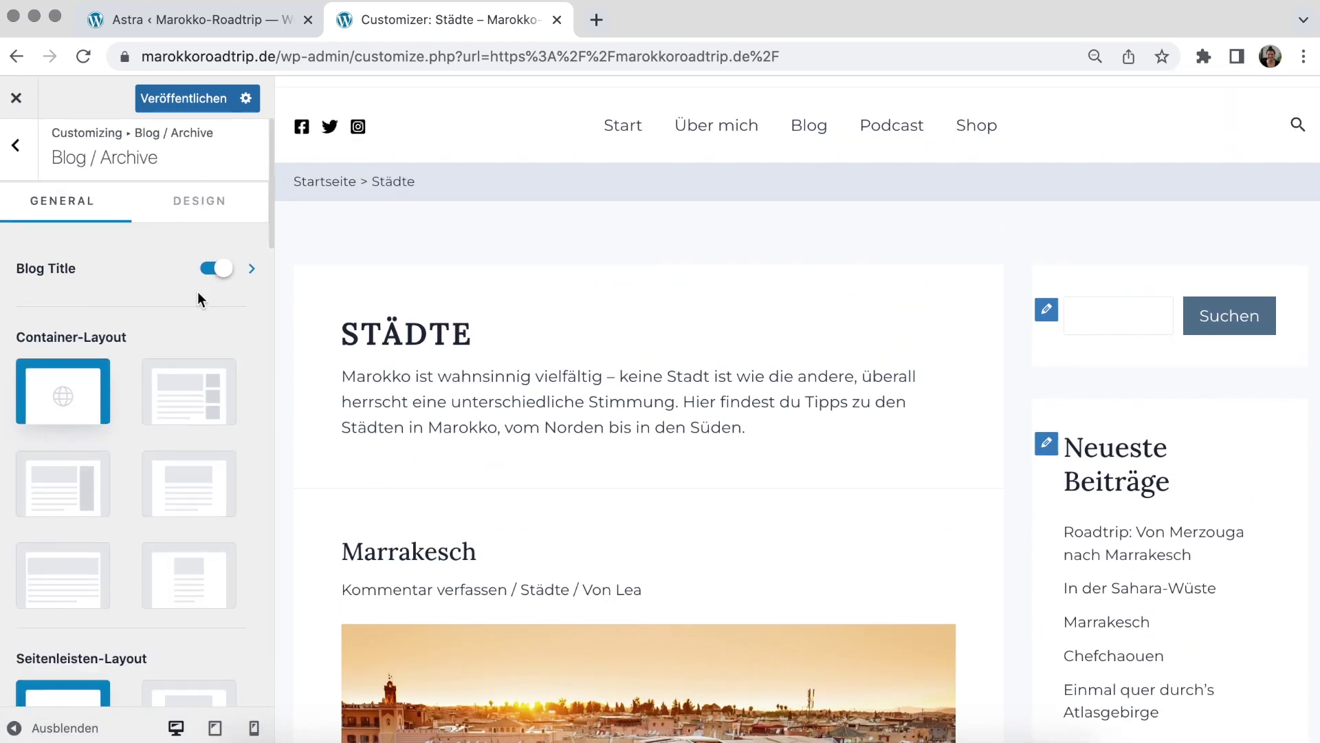
scroll(197, 291, "down", 2)
scroll(197, 291, "down", 2)
scroll(126, 290, "up", 2)
scroll(126, 290, "down", 7)
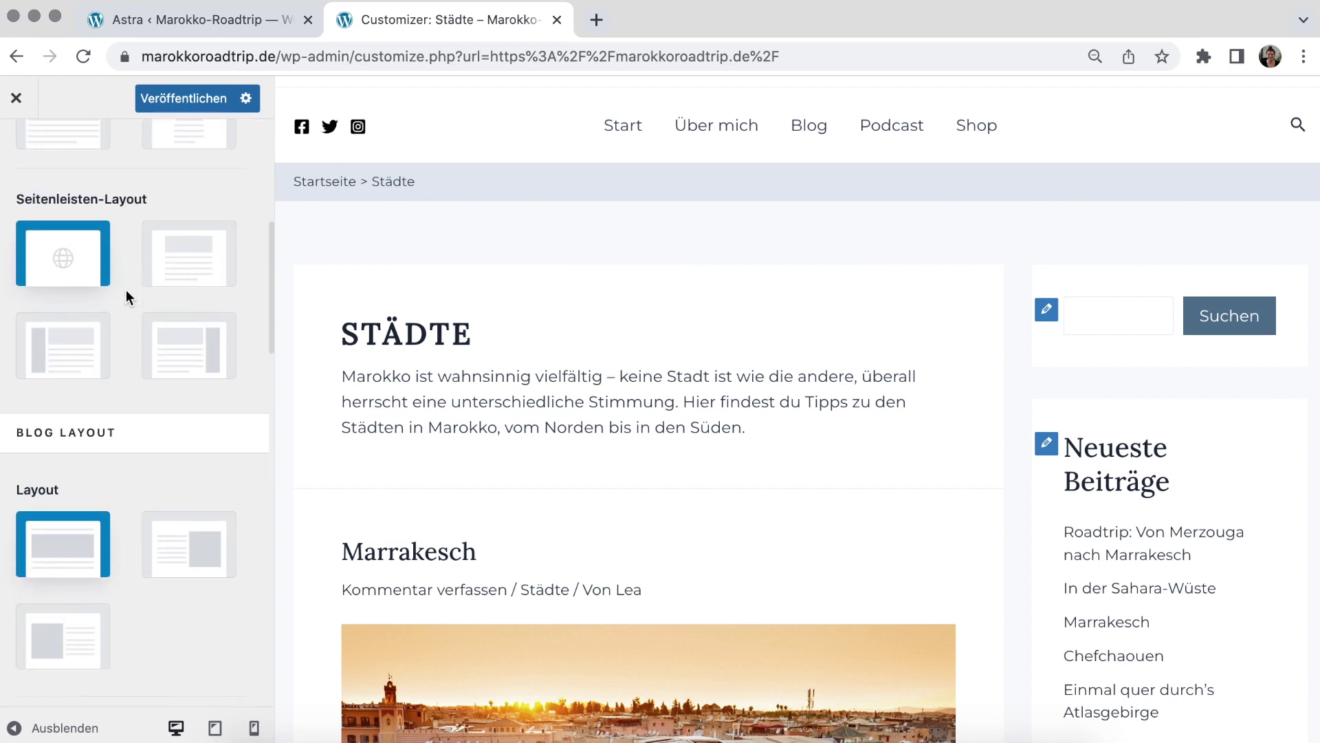
left_click(177, 236)
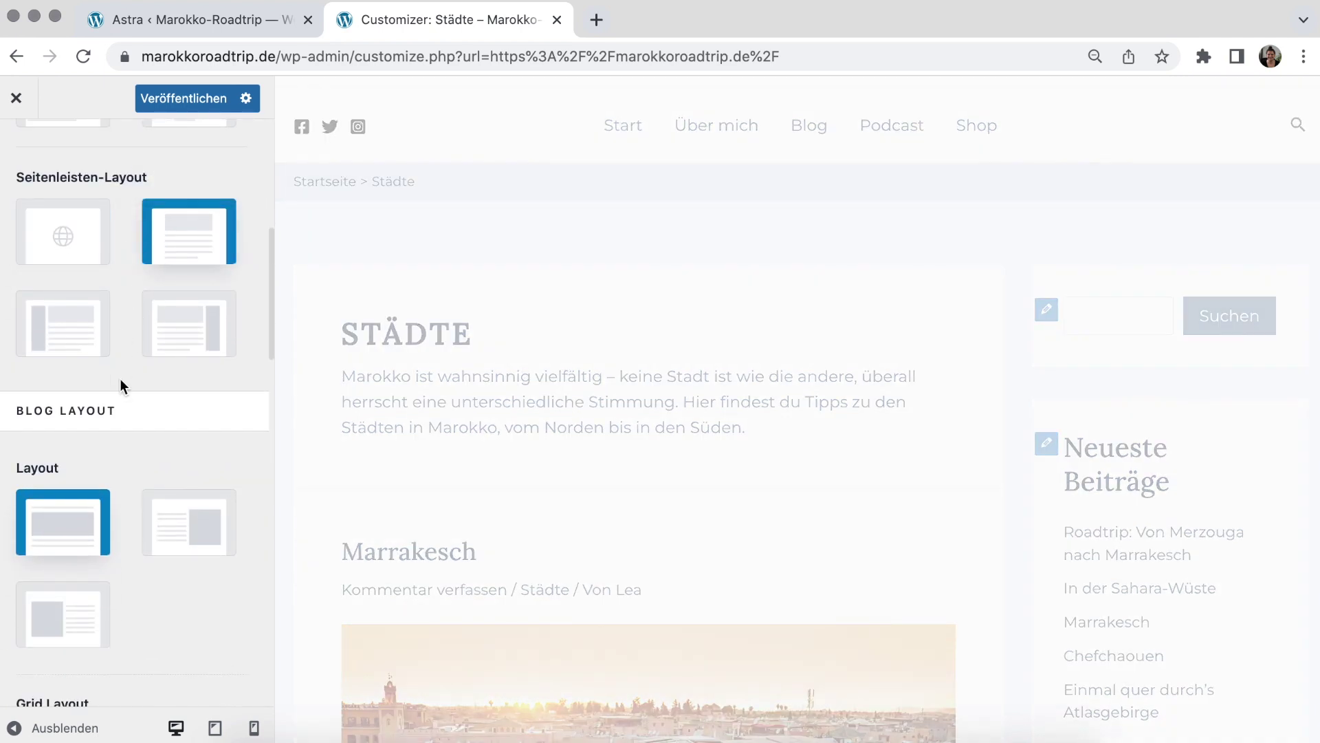
Try the blog layout that places each post's image to the left of its text
scroll(137, 427, "down", 3)
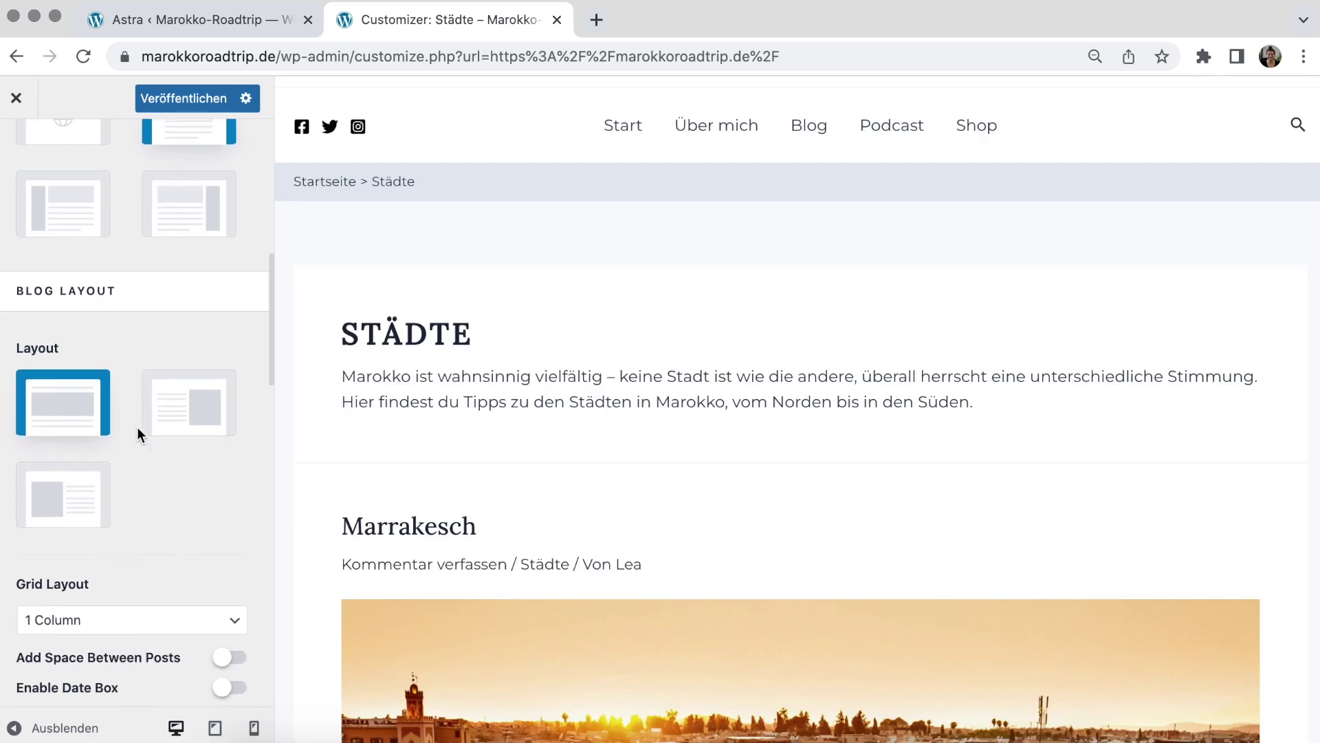
left_click(69, 468)
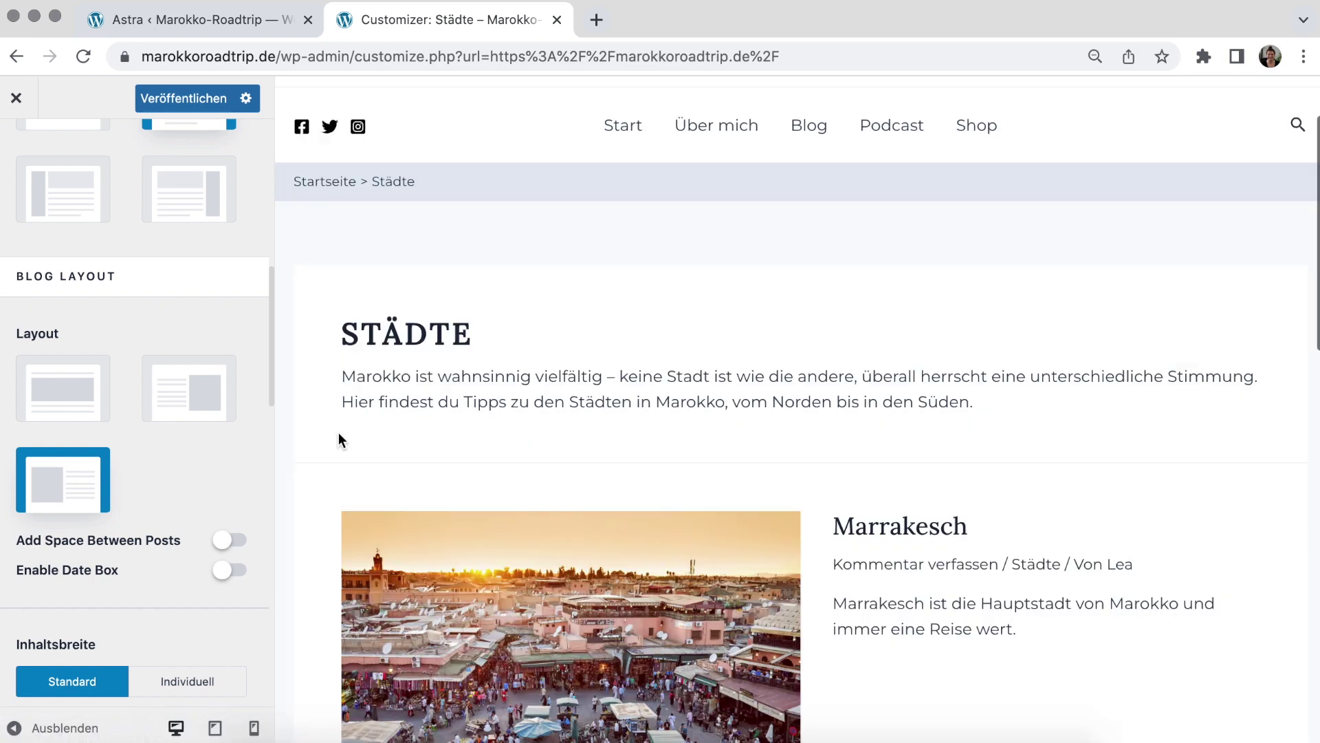
scroll(338, 431, "down", 4)
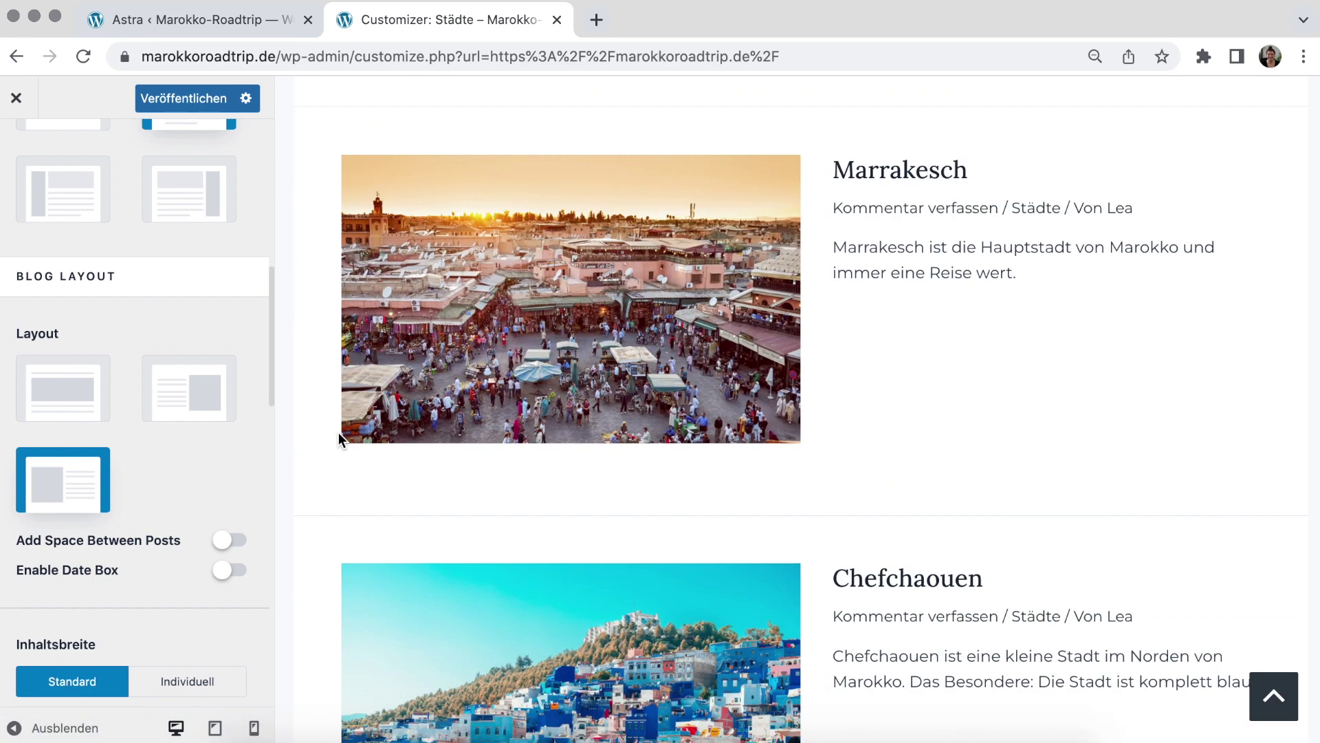
Set the archive's content width to Individuell with a custom width of 1000 px and check the preview
scroll(132, 552, "down", 3)
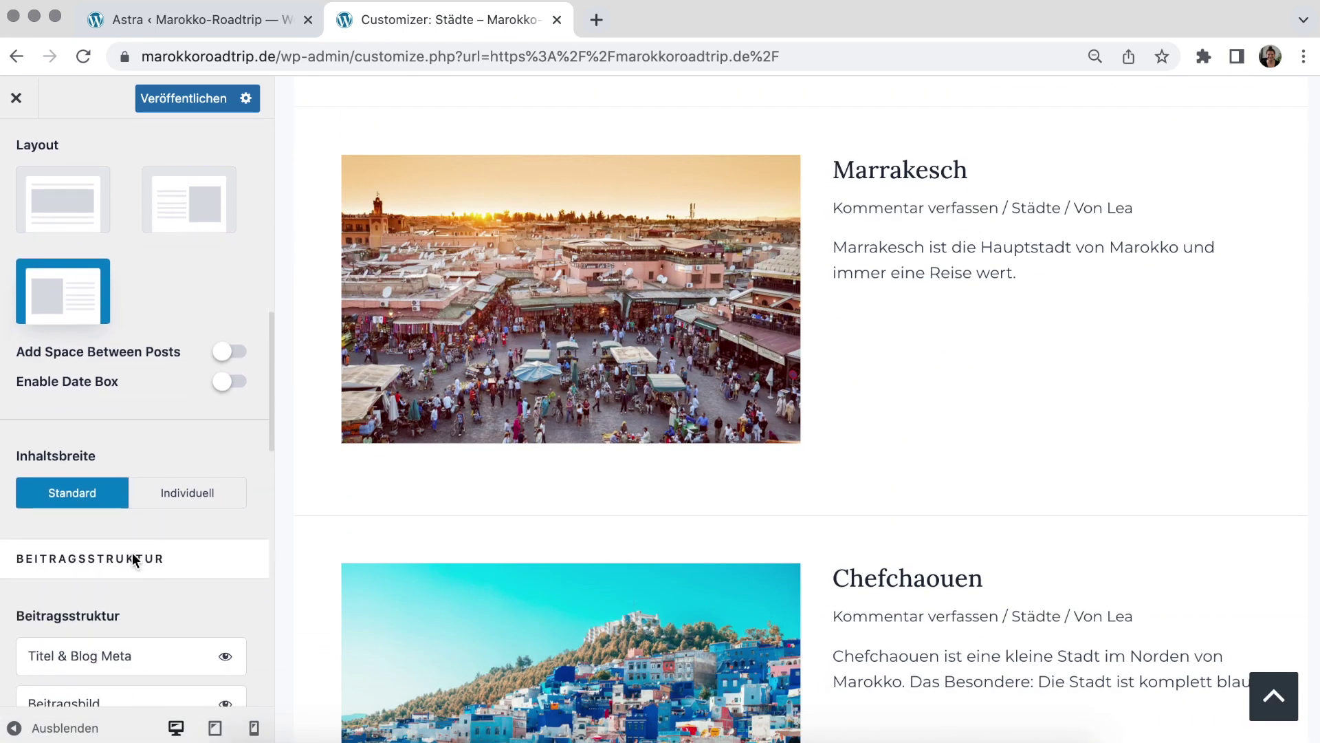
left_click(186, 498)
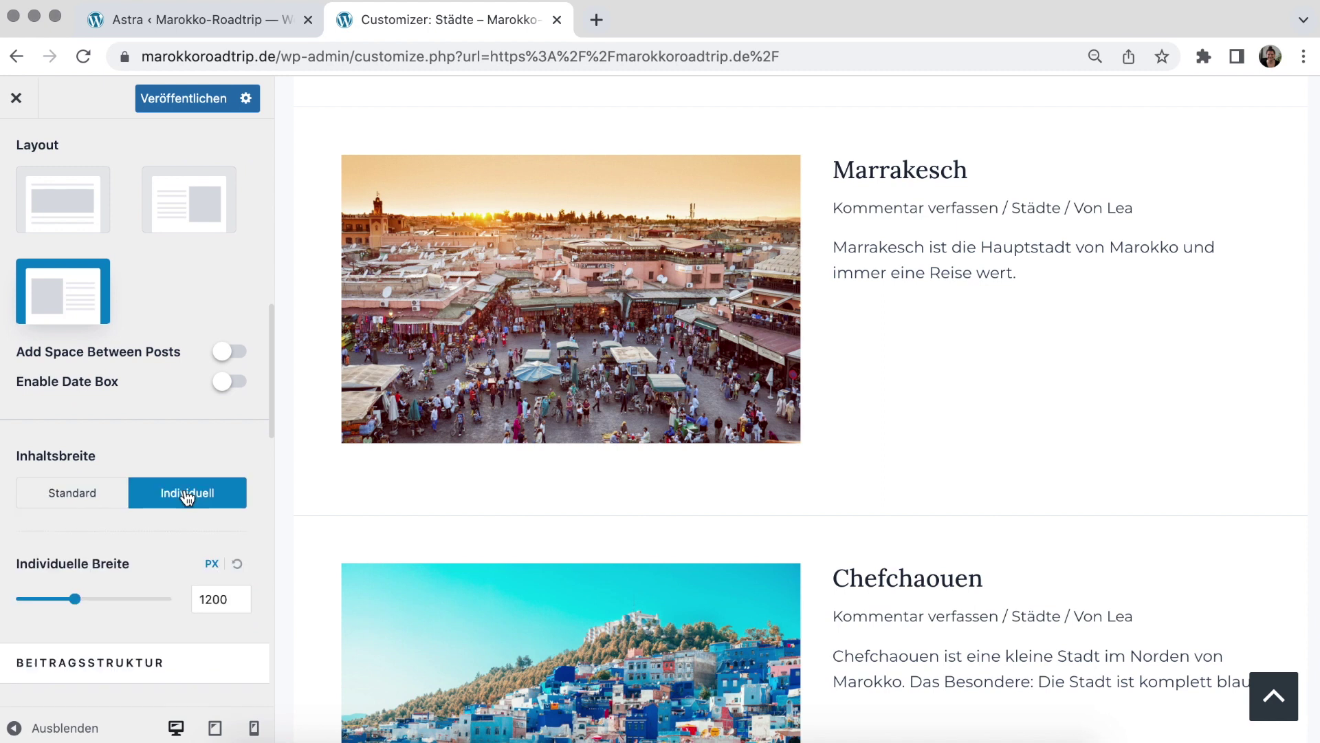
double_click(206, 598)
type("1000")
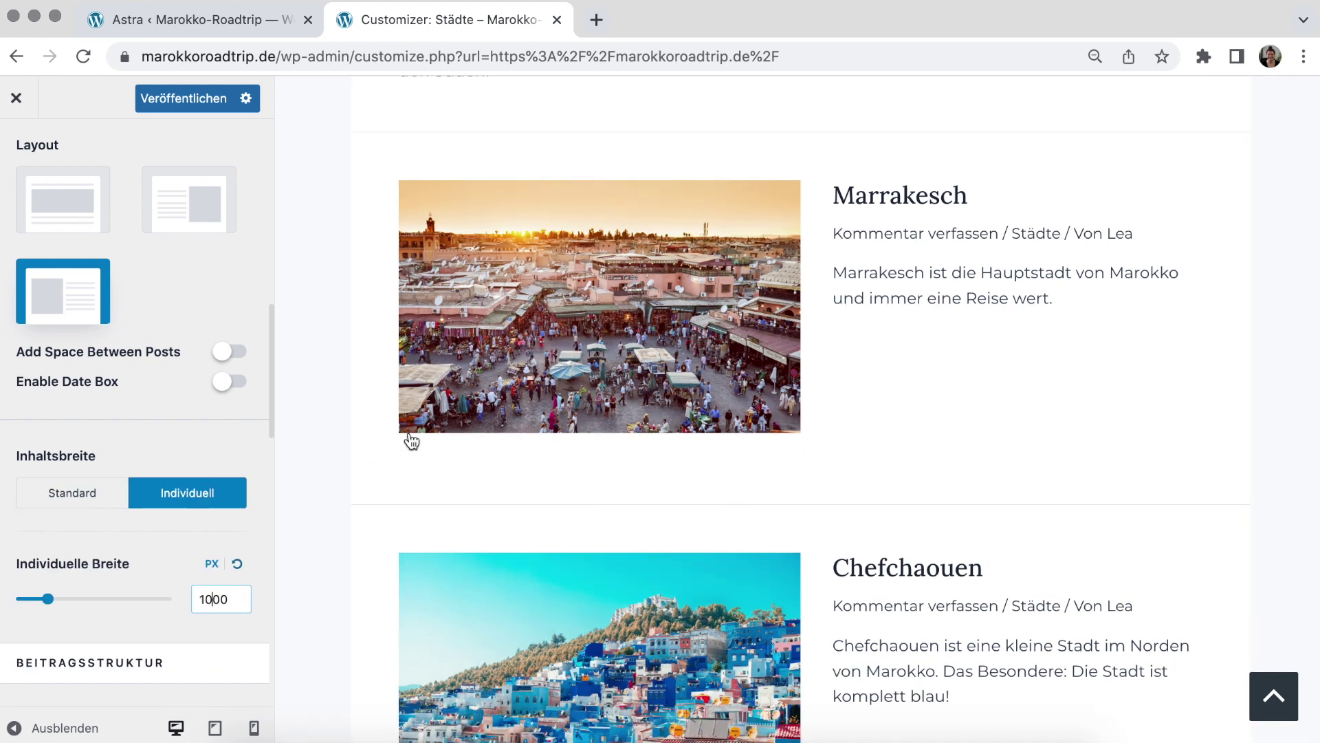
scroll(605, 364, "down", 5)
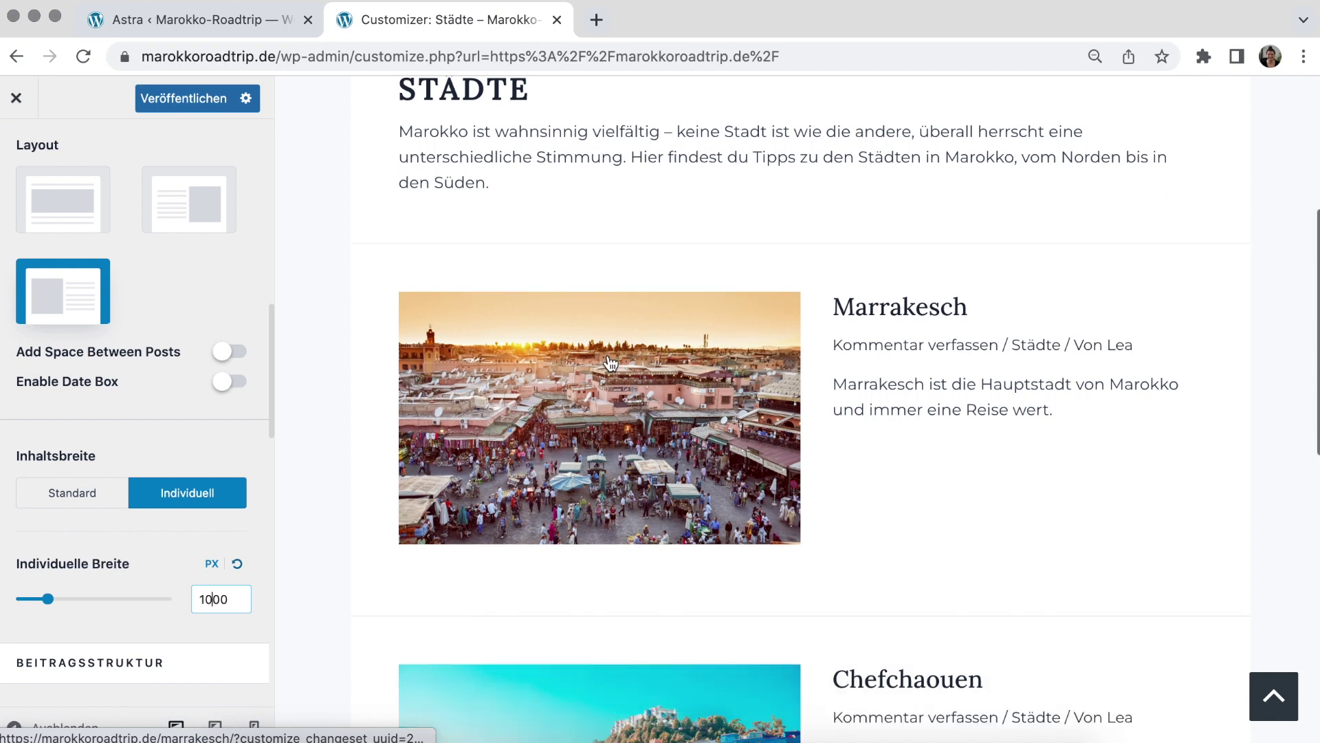
scroll(610, 363, "up", 4)
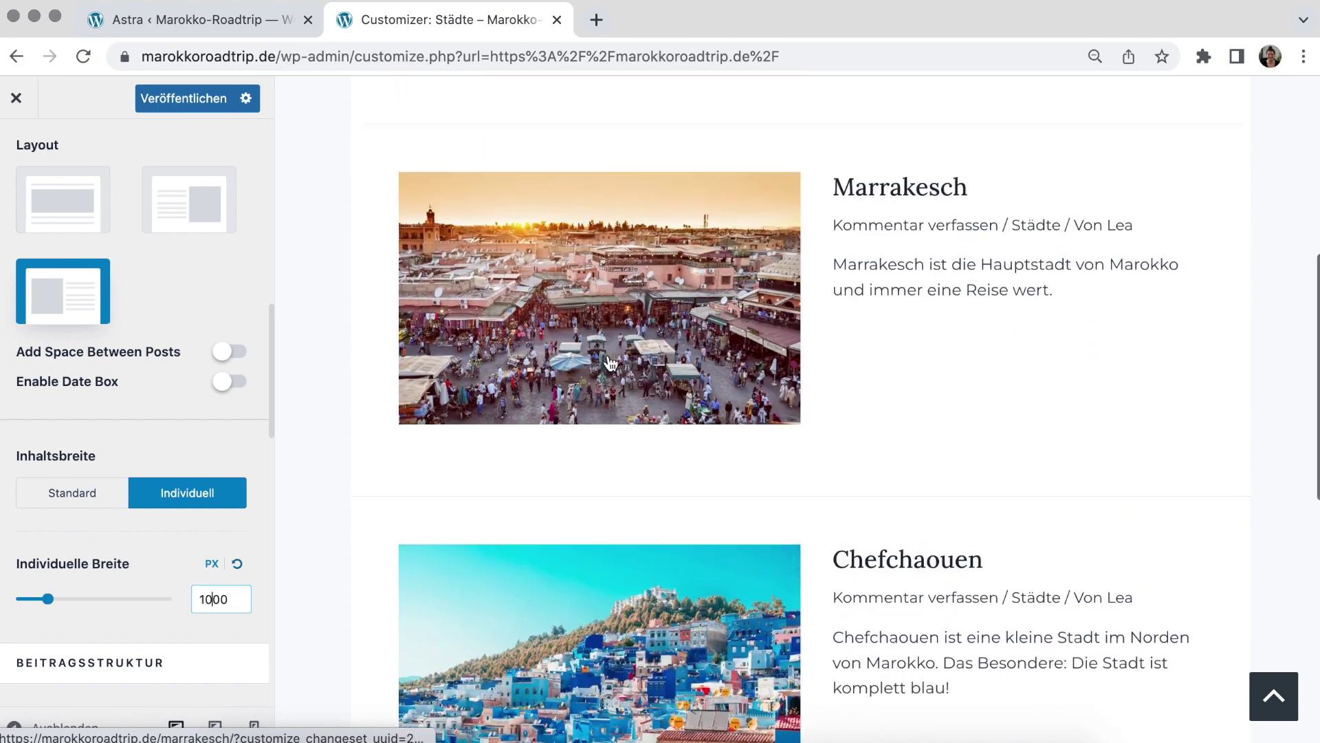
scroll(610, 364, "up", 4)
Switch the blog layout back to the first variant, with the full-width image and the text stacked
scroll(167, 288, "up", 2)
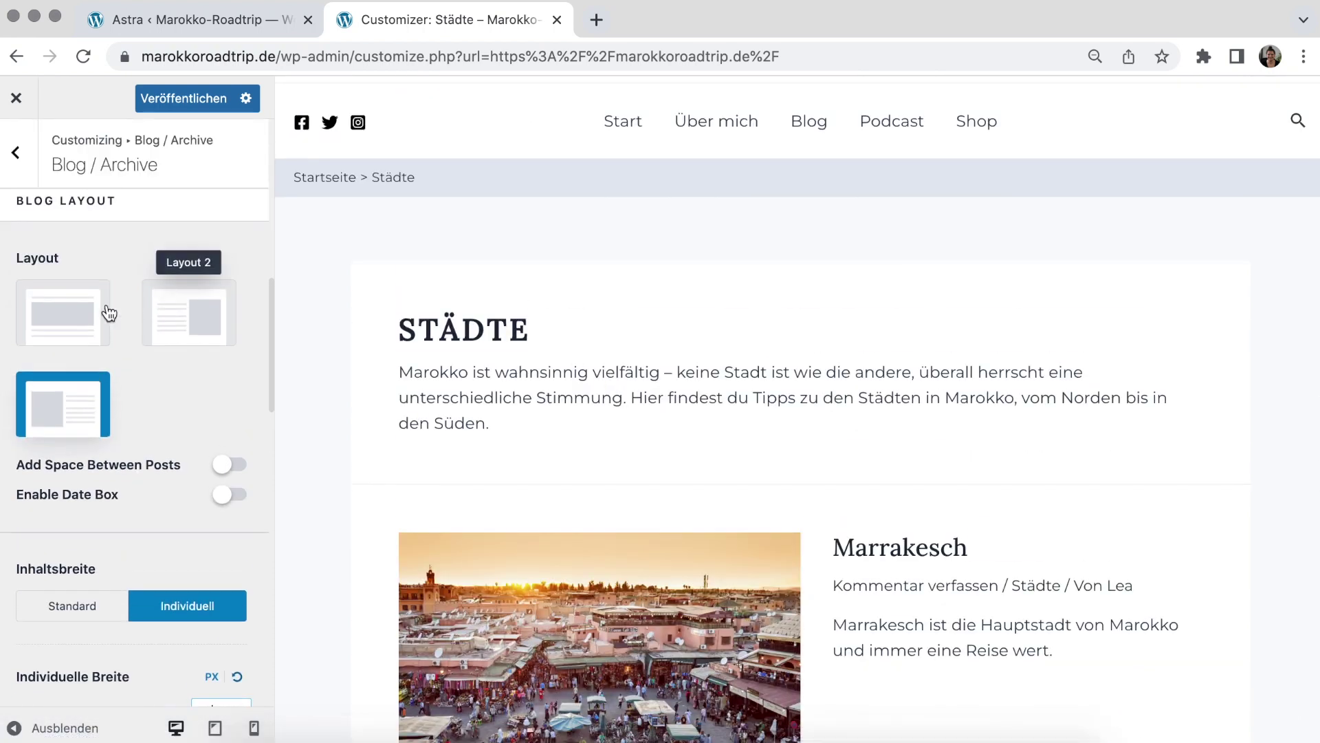
left_click(58, 330)
left_click(59, 330)
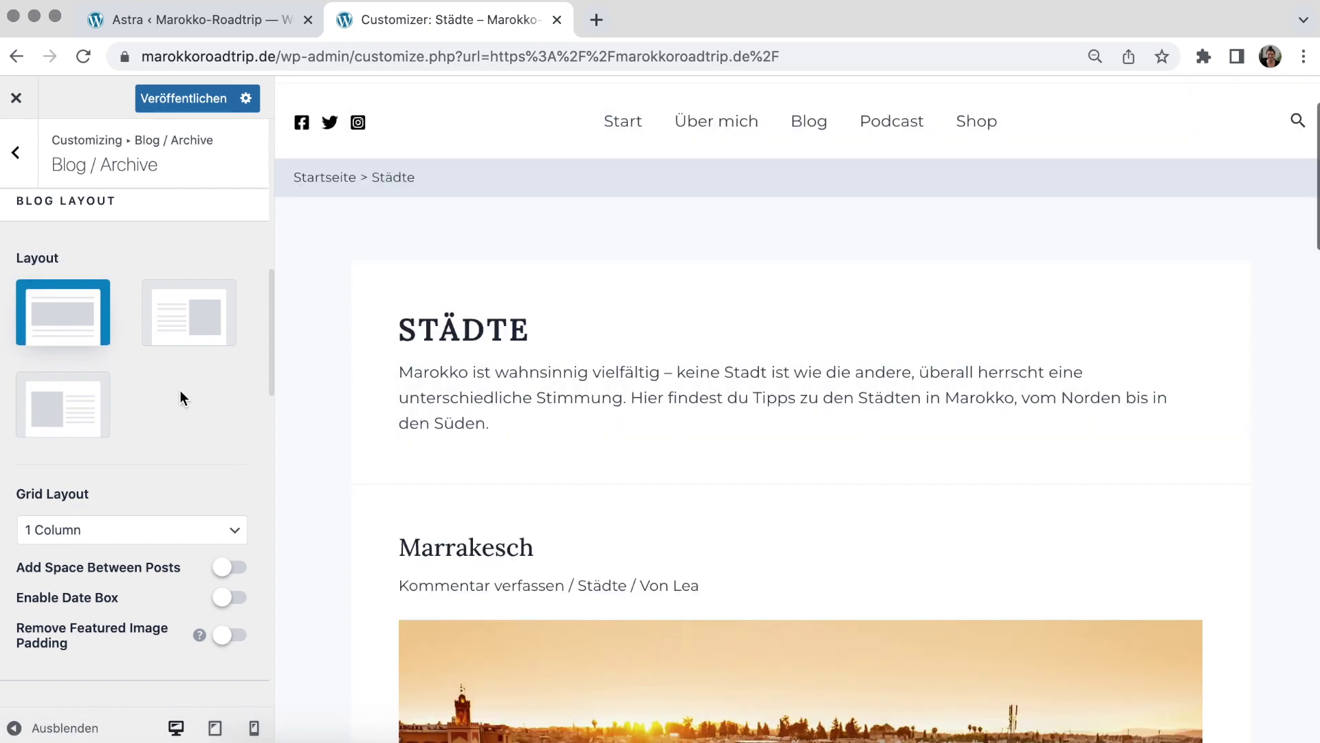
Set the archive's grid layout to 2 Columns and enable Add Space Between Posts
scroll(180, 390, "down", 3)
left_click(147, 374)
left_click(144, 390)
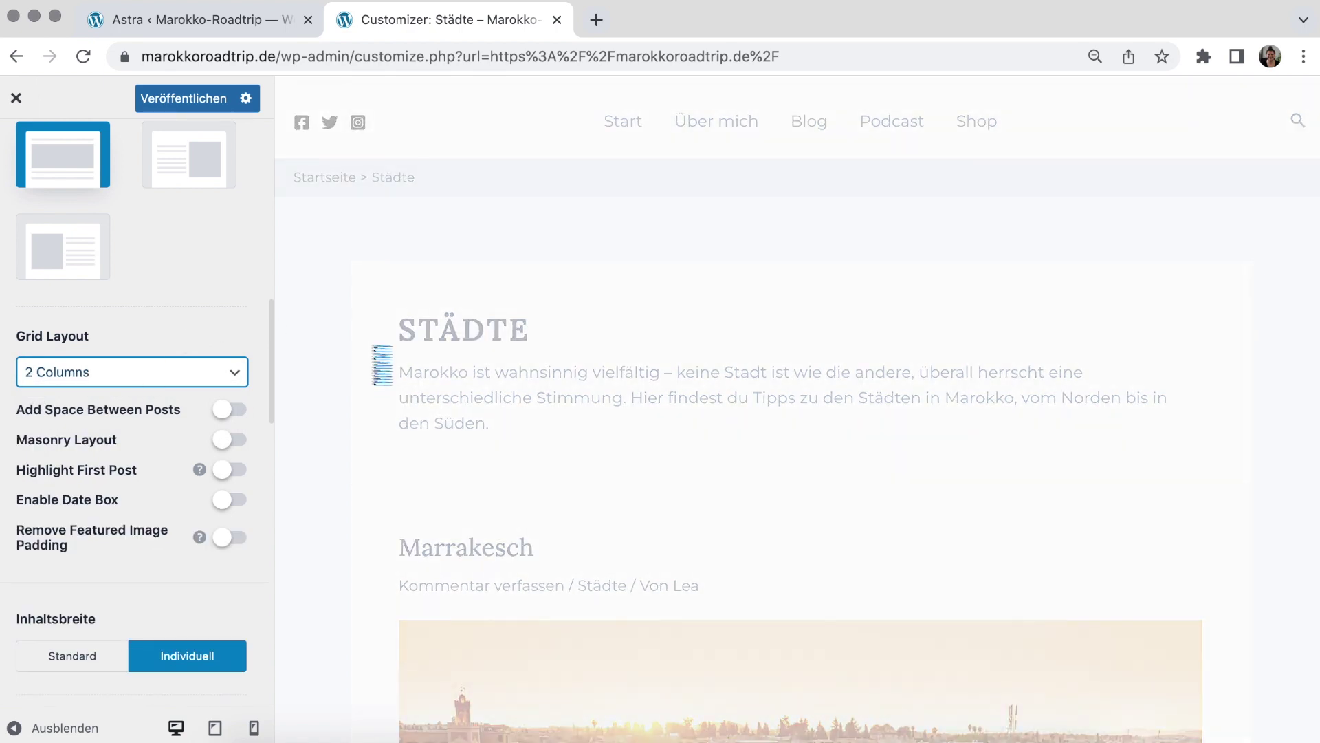
scroll(373, 349, "down", 5)
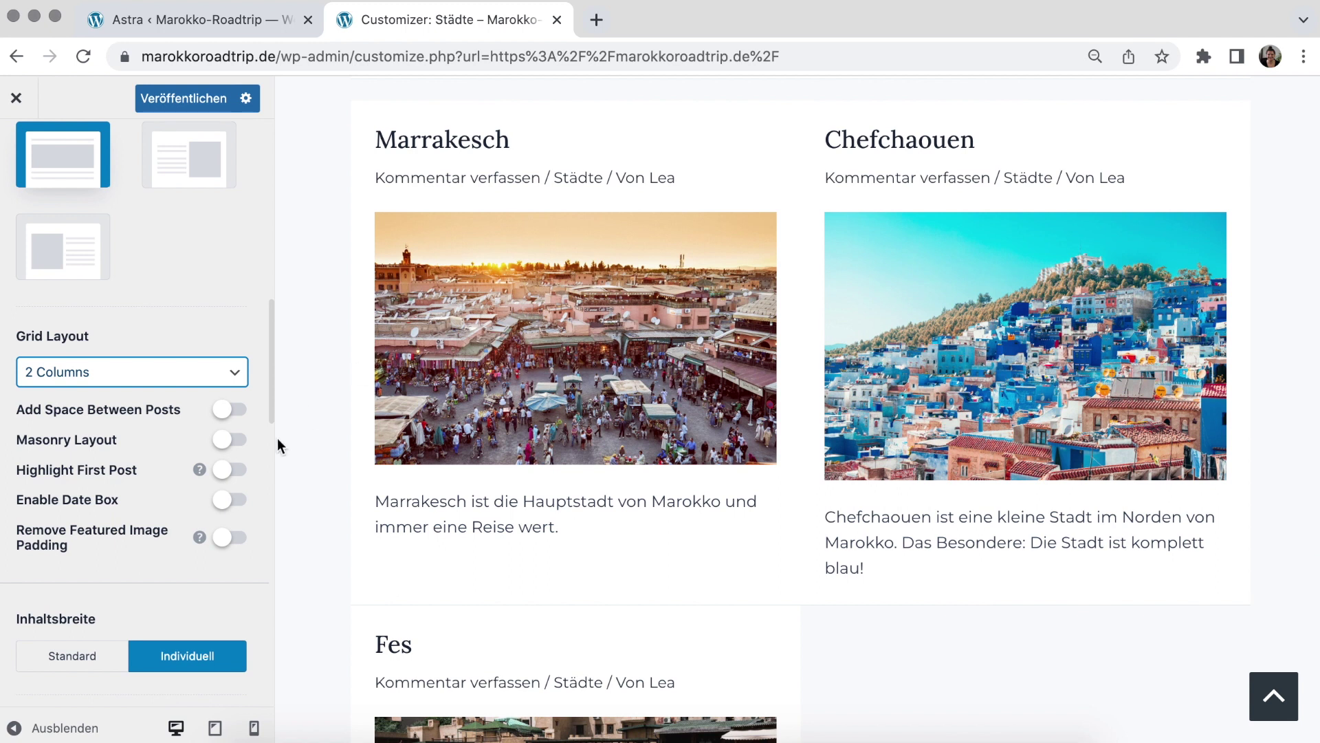
left_click(230, 410)
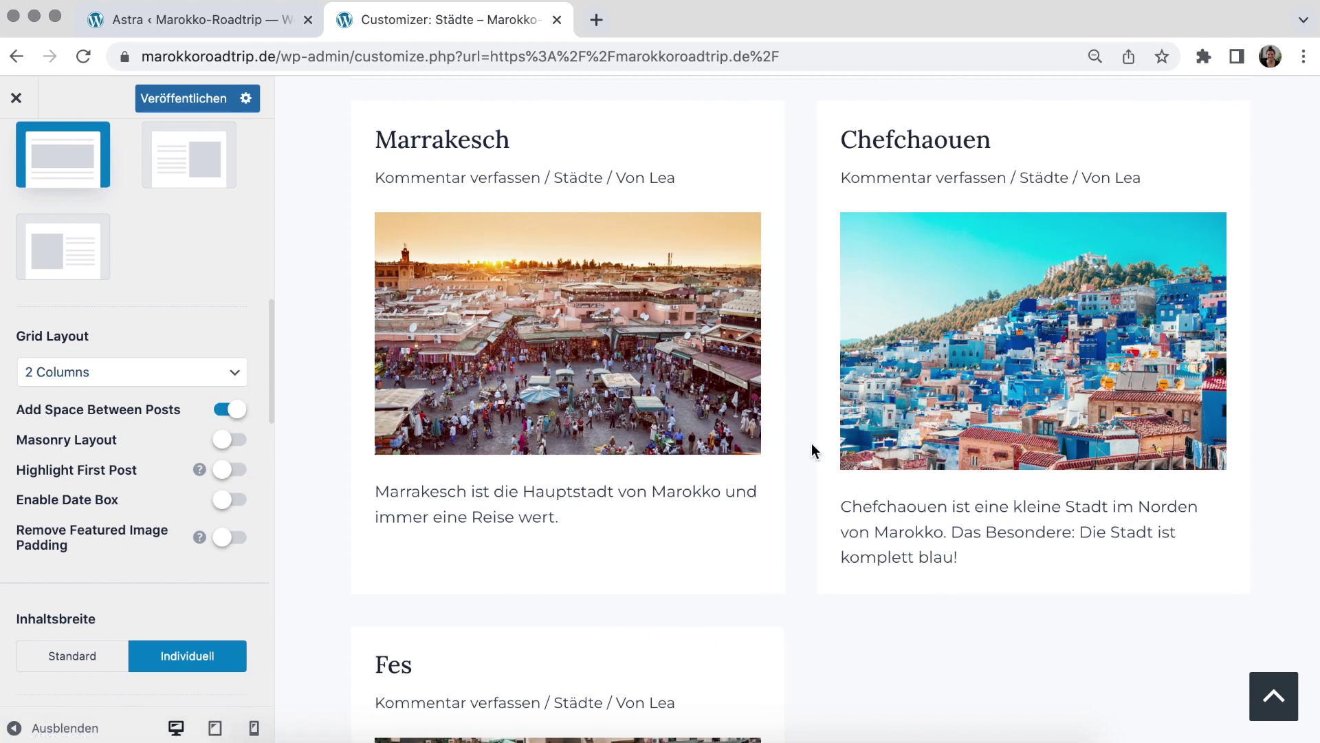
Try the Masonry Layout on the two-column archive grid, check the preview, and turn it back off
left_click(229, 440)
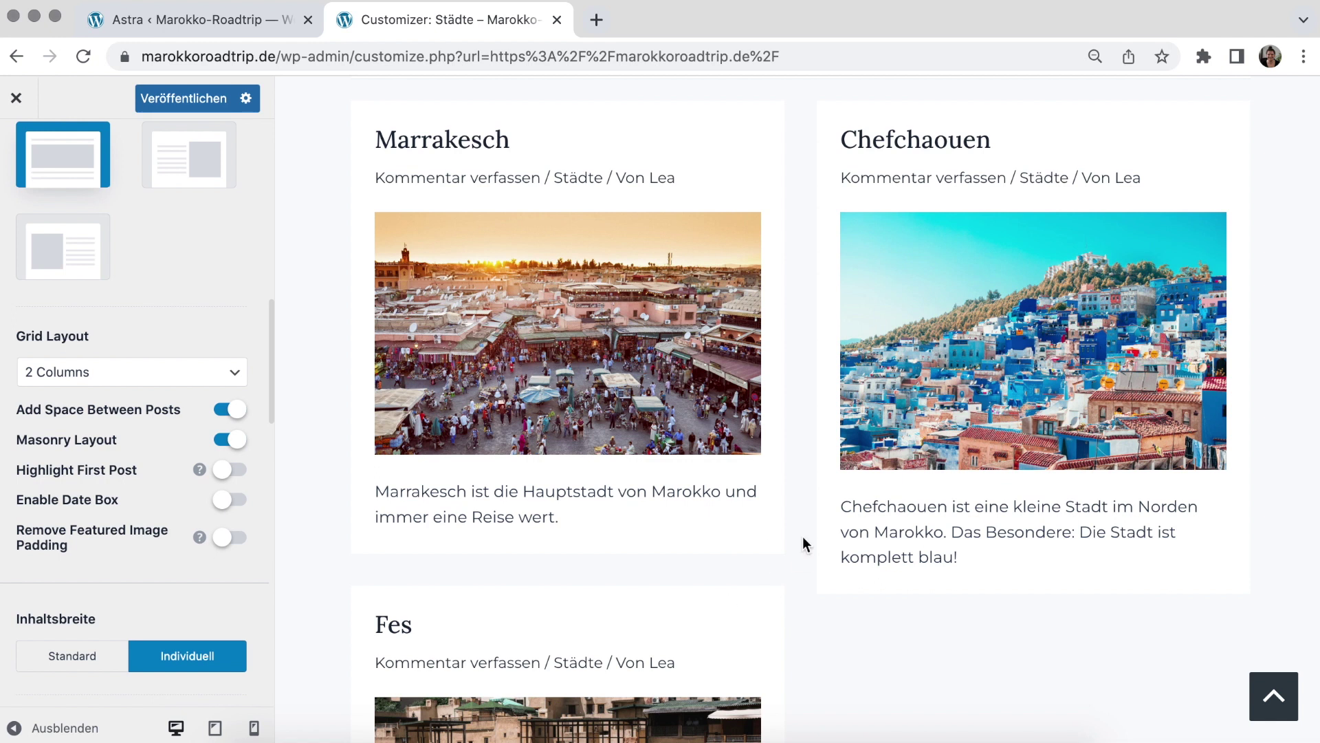
scroll(803, 540, "down", 3)
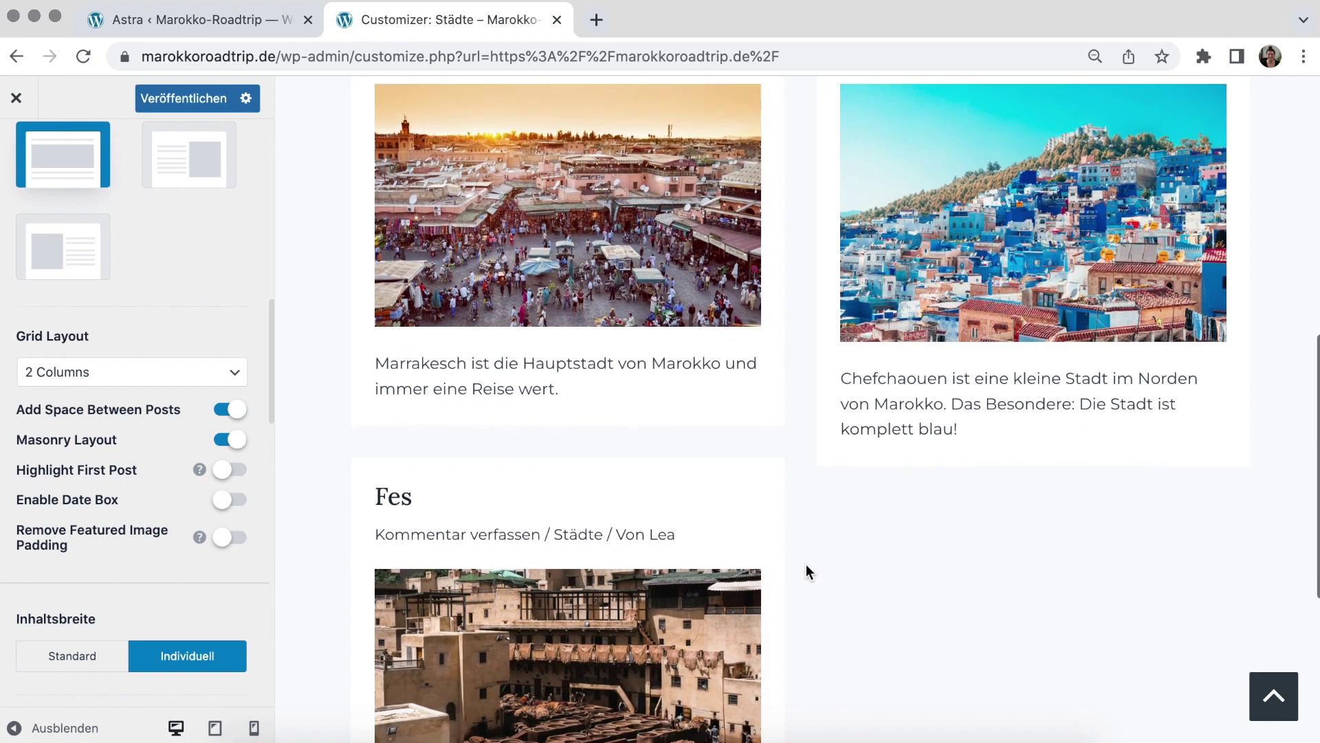
scroll(796, 496, "up", 1)
left_click(234, 440)
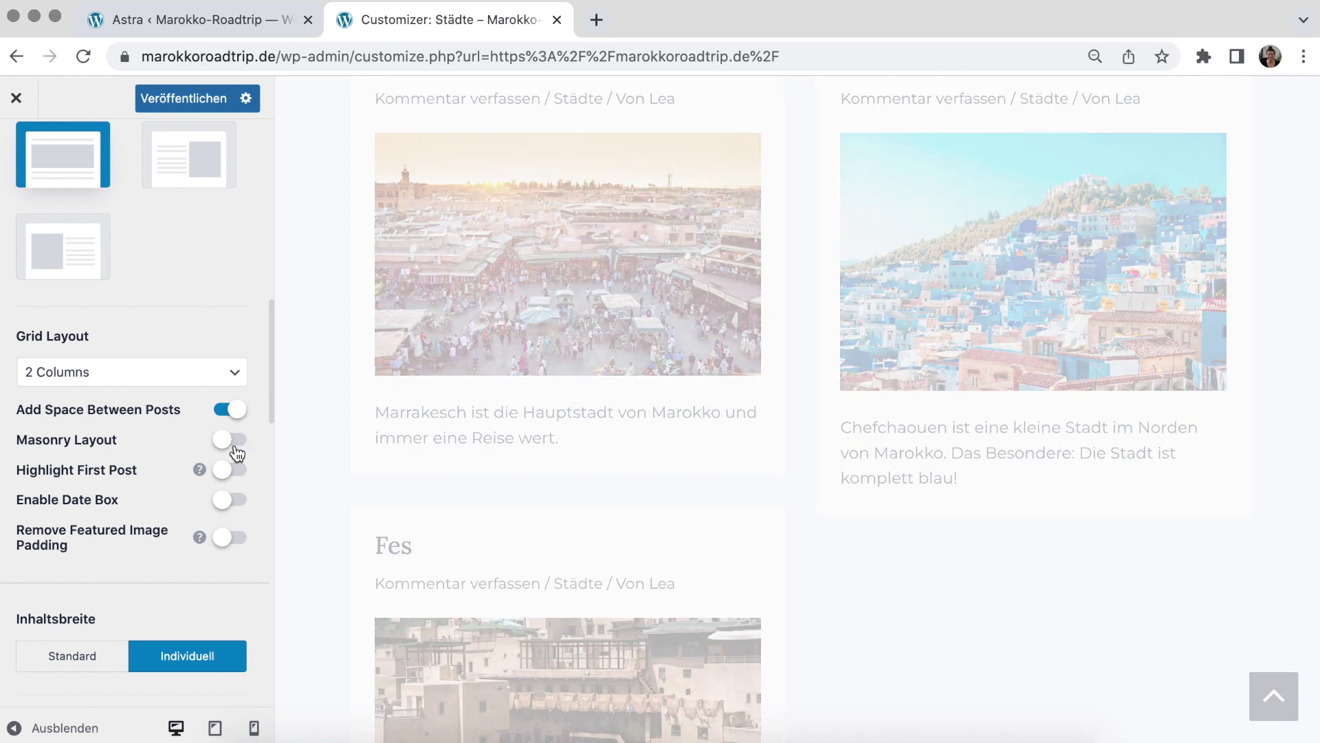
Try Highlight First Post on the Städte archive, review the whole post listing, and turn the option back off
left_click(236, 472)
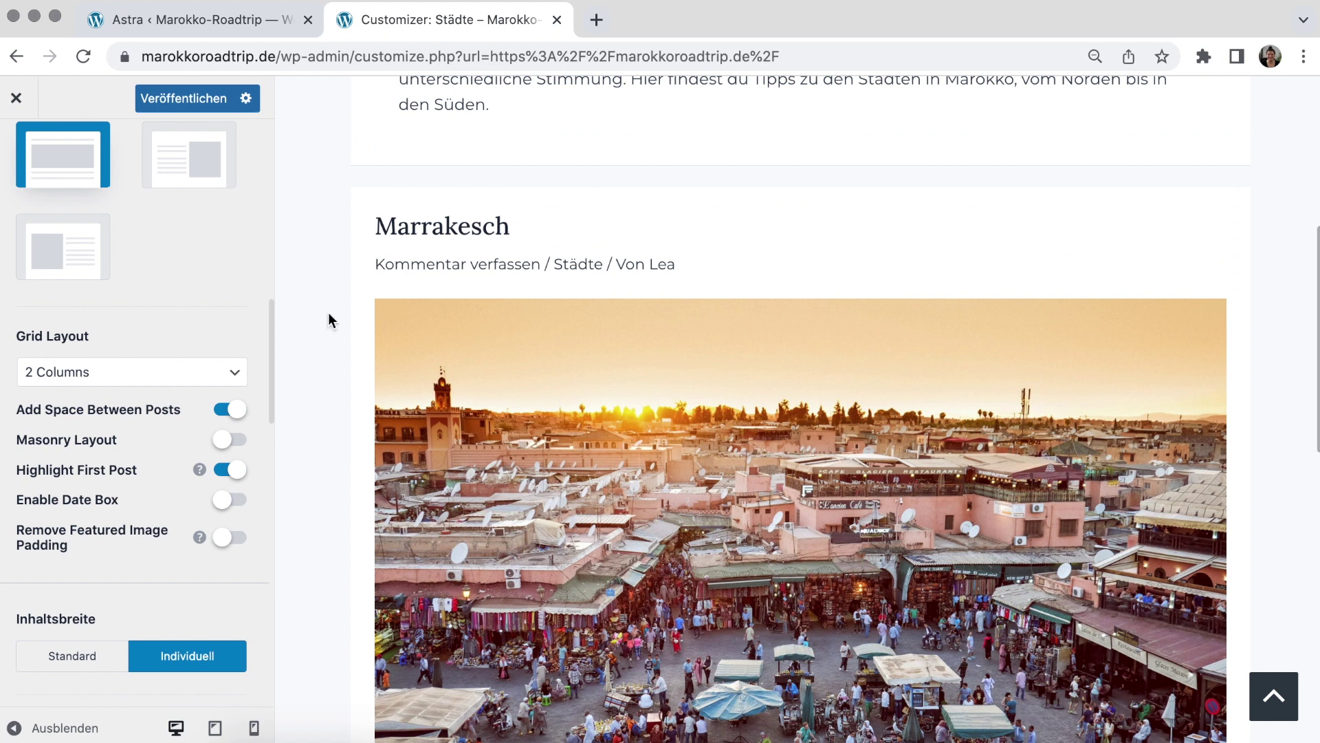
scroll(332, 323, "up", 5)
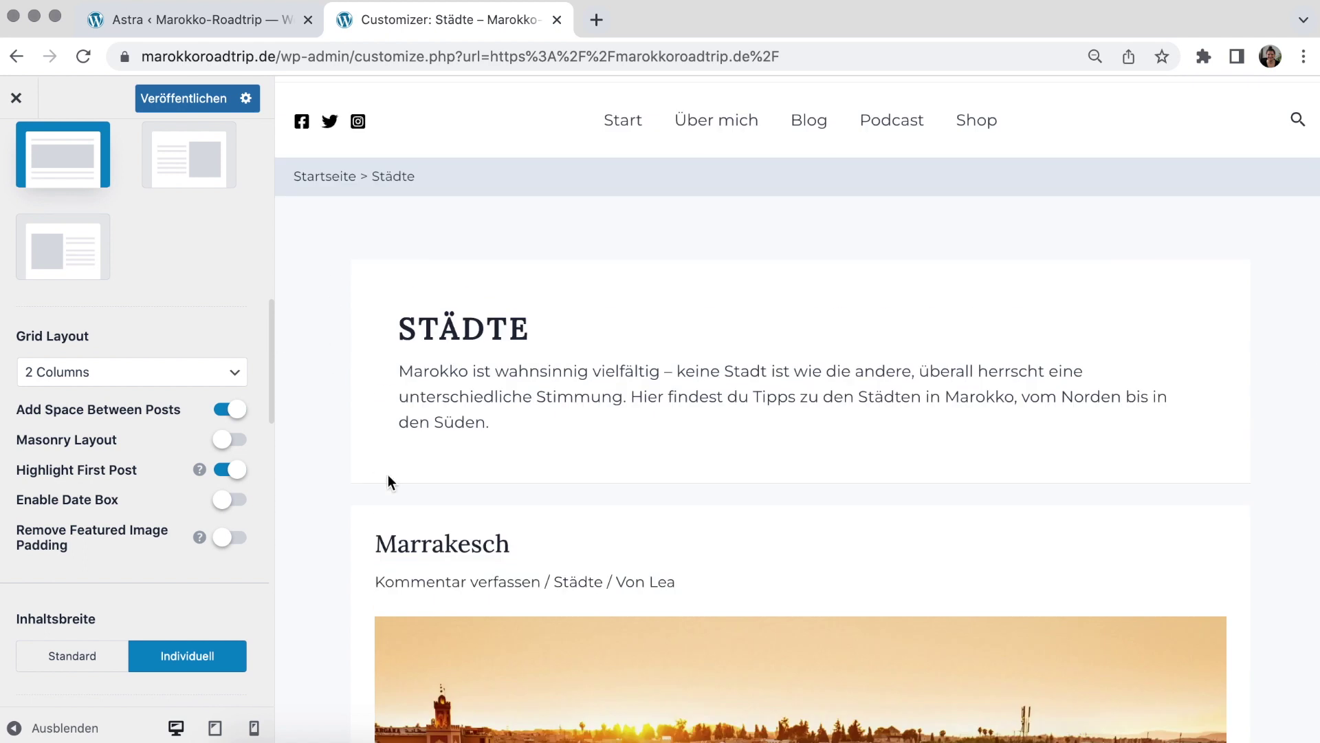
scroll(388, 474, "down", 6)
scroll(406, 484, "down", 2)
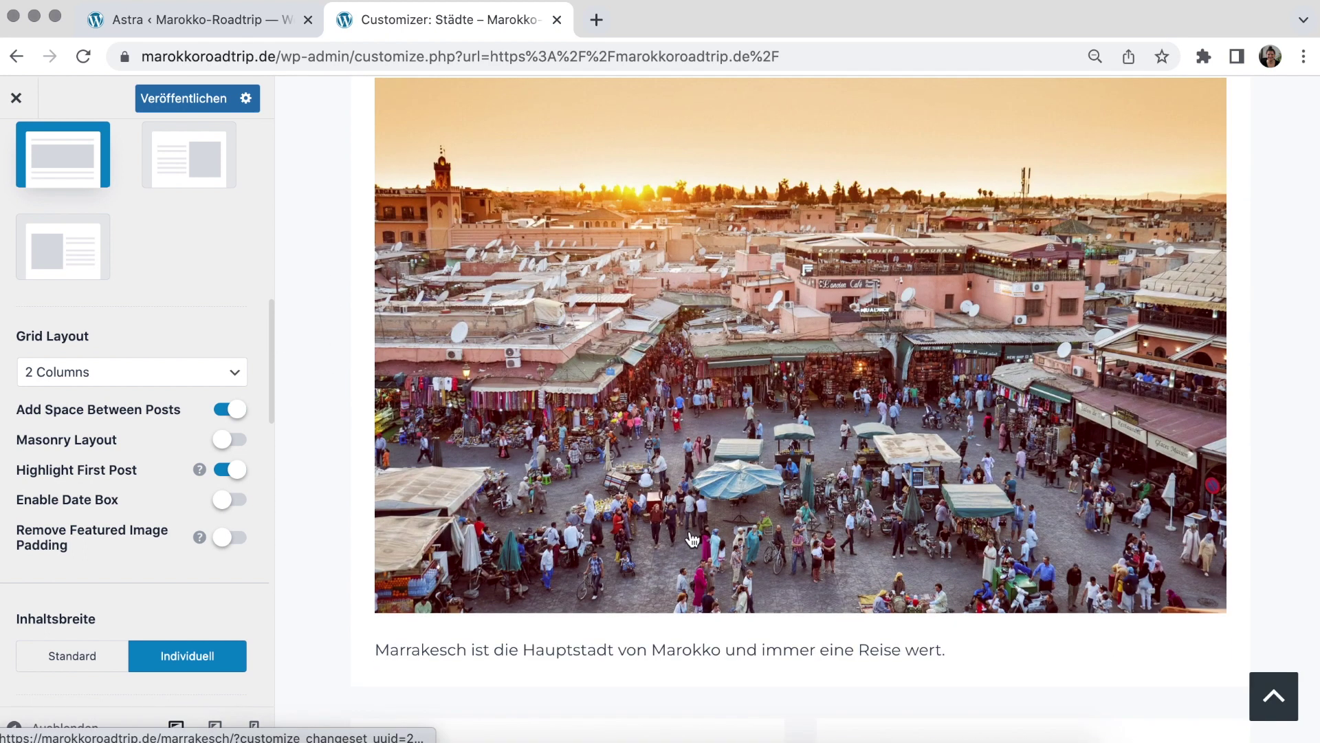
scroll(681, 504, "down", 1)
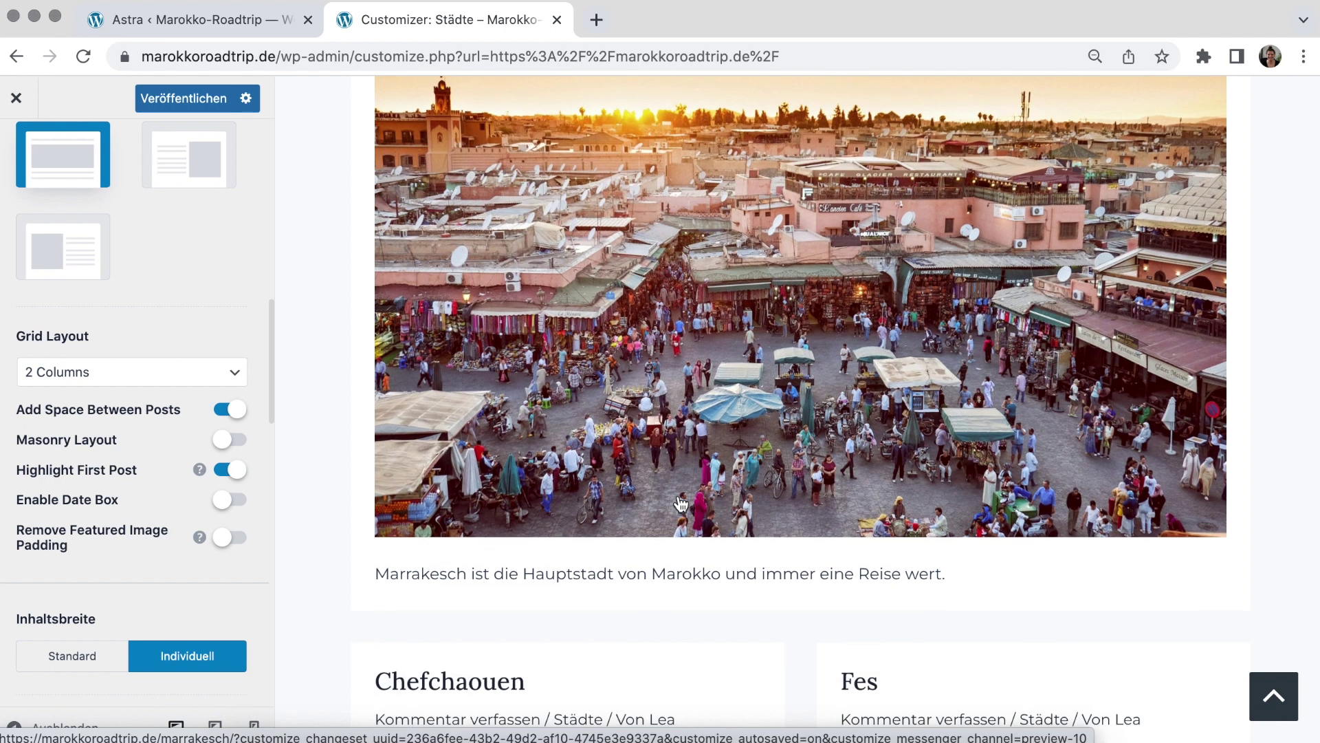
scroll(680, 504, "down", 7)
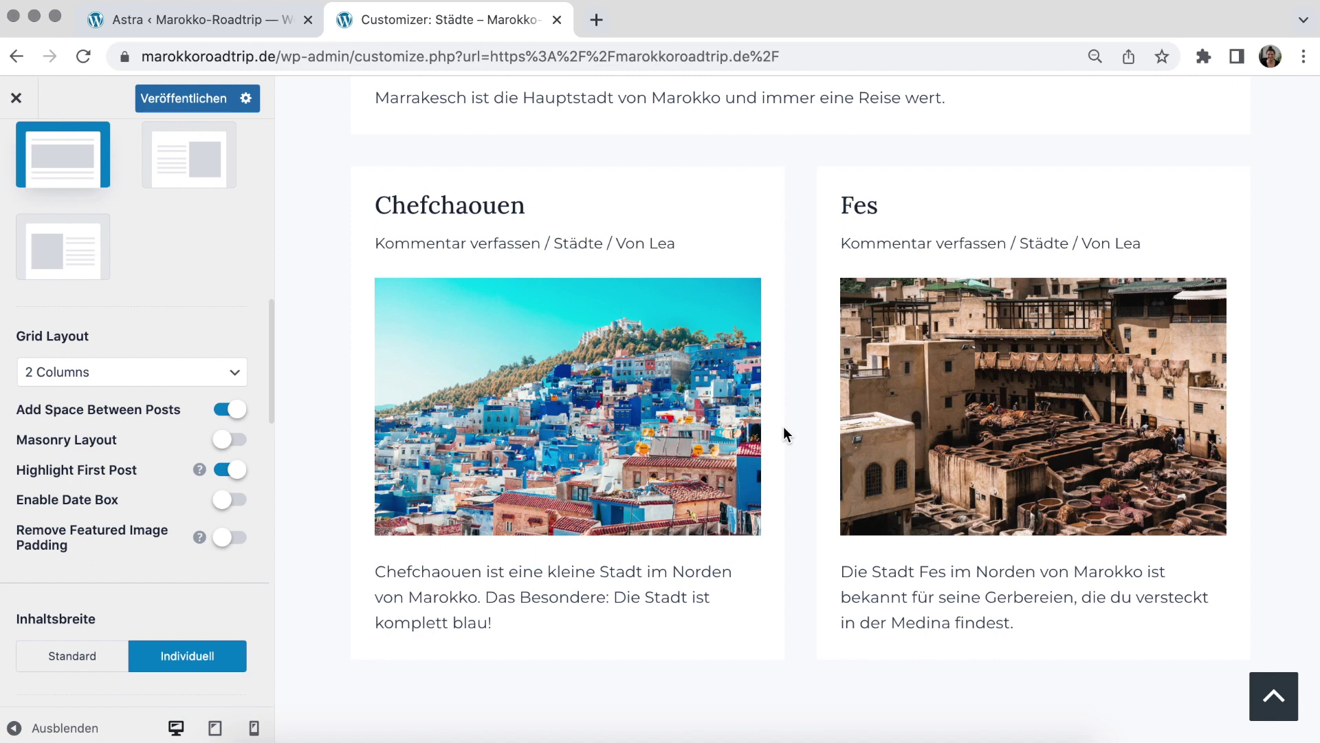
left_click(233, 470)
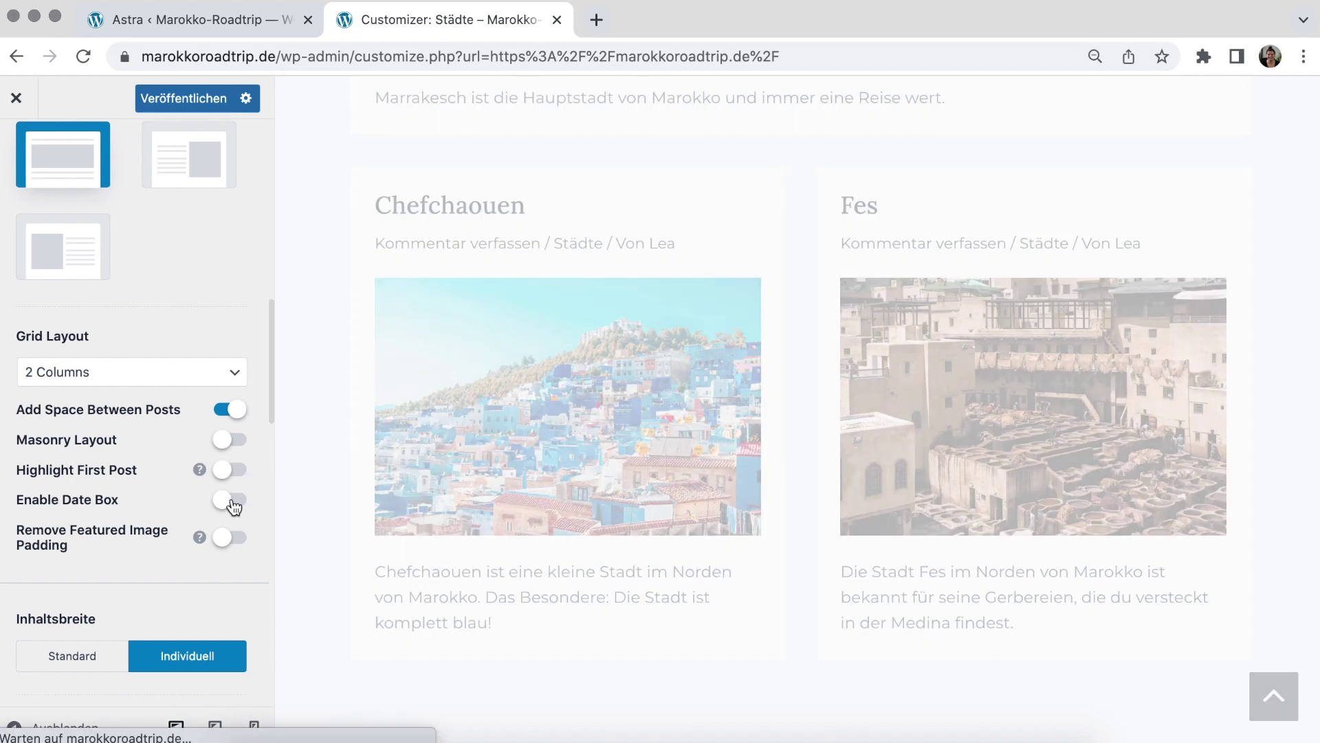
Try Enable Date Box for the archive posts, check it on the post images, and turn it back off
left_click(234, 506)
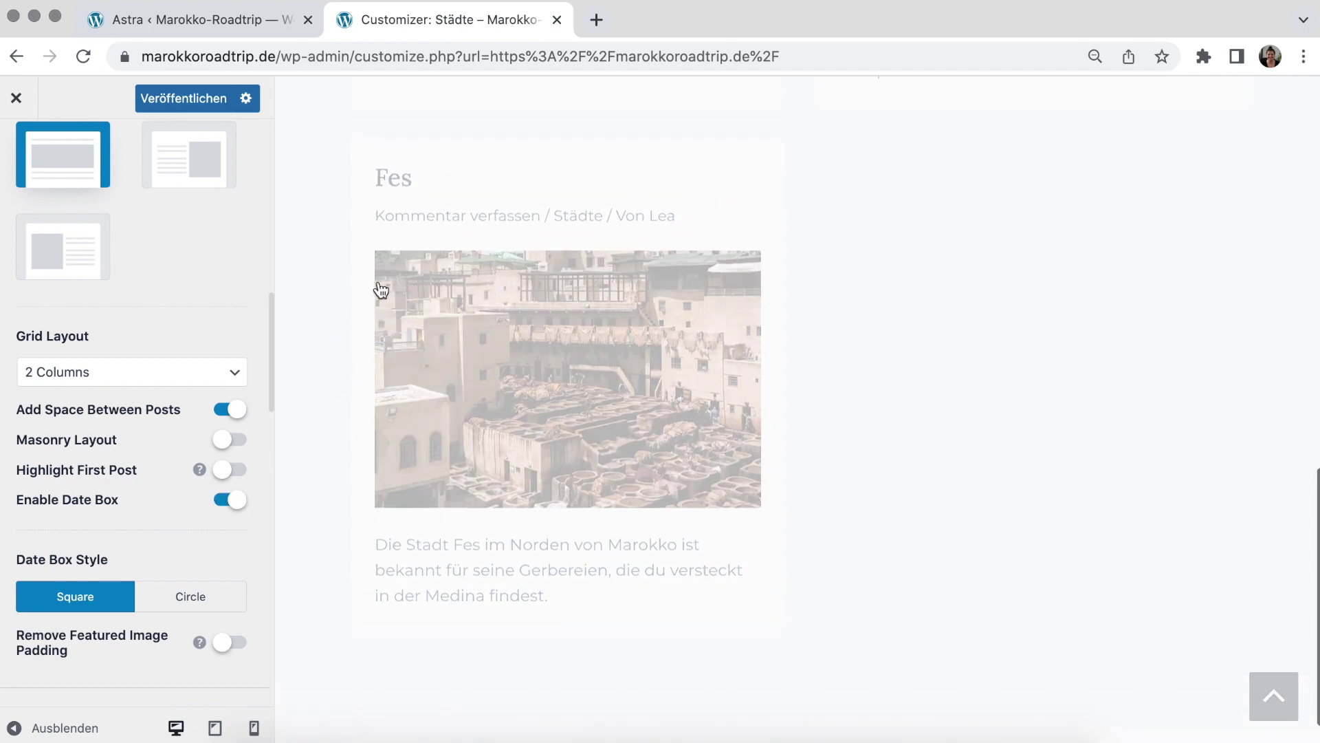
scroll(321, 471, "up", 3)
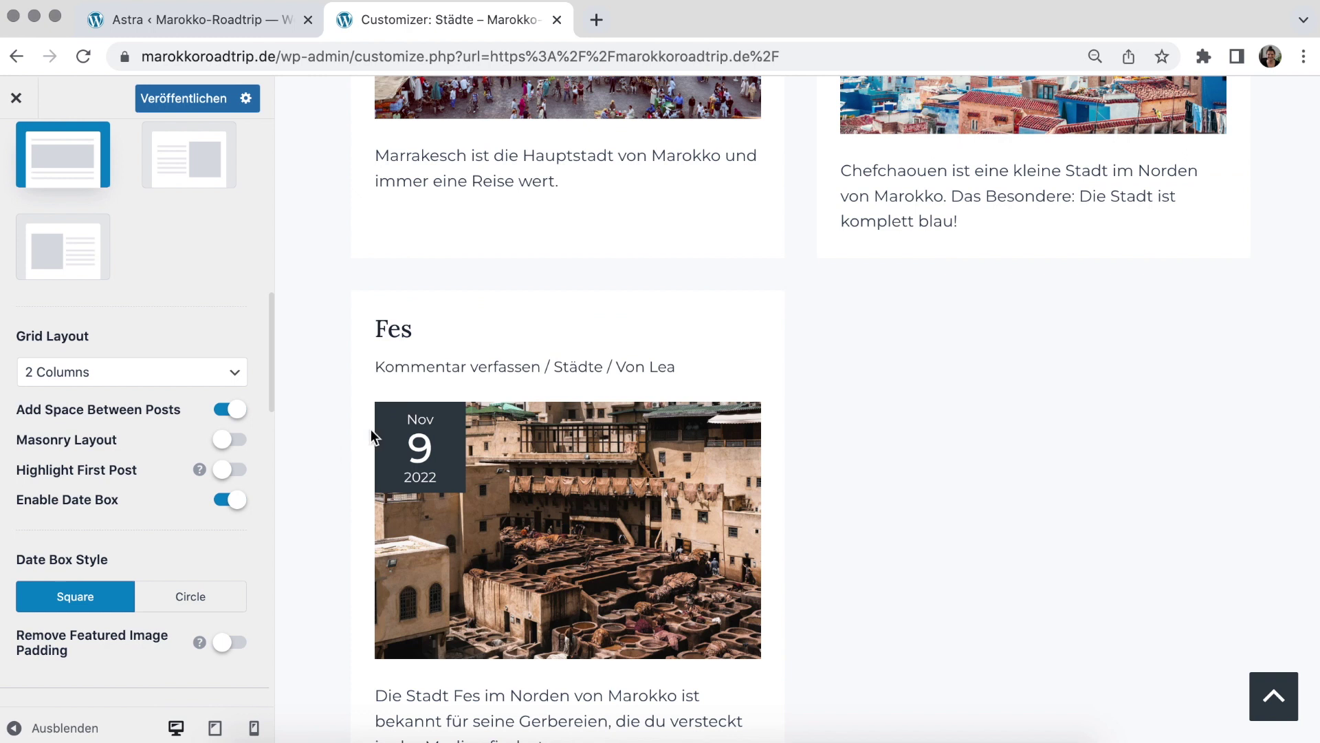
left_click(233, 502)
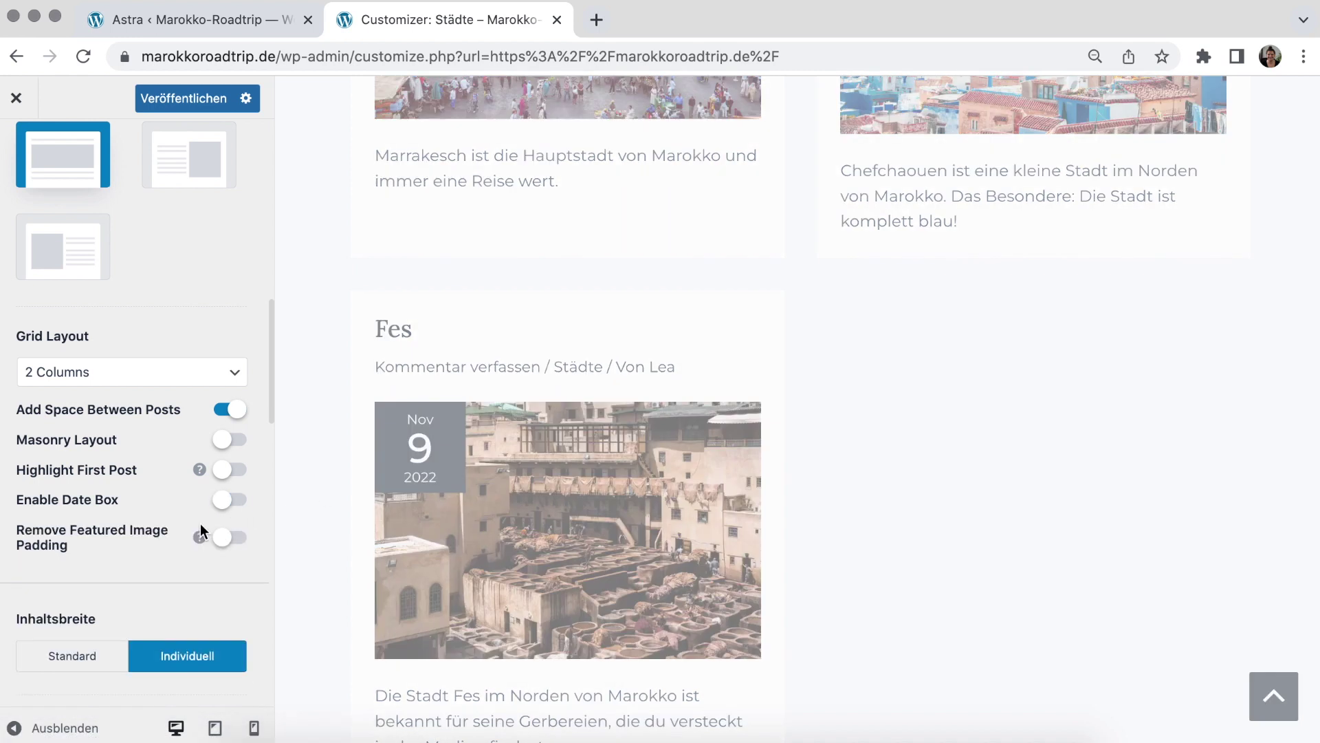
Place Beitragsbild above Titel & Blog Meta in the Beitragsstruktur and enable Remove Featured Image Padding, checking the result in the preview
scroll(201, 523, "down", 6)
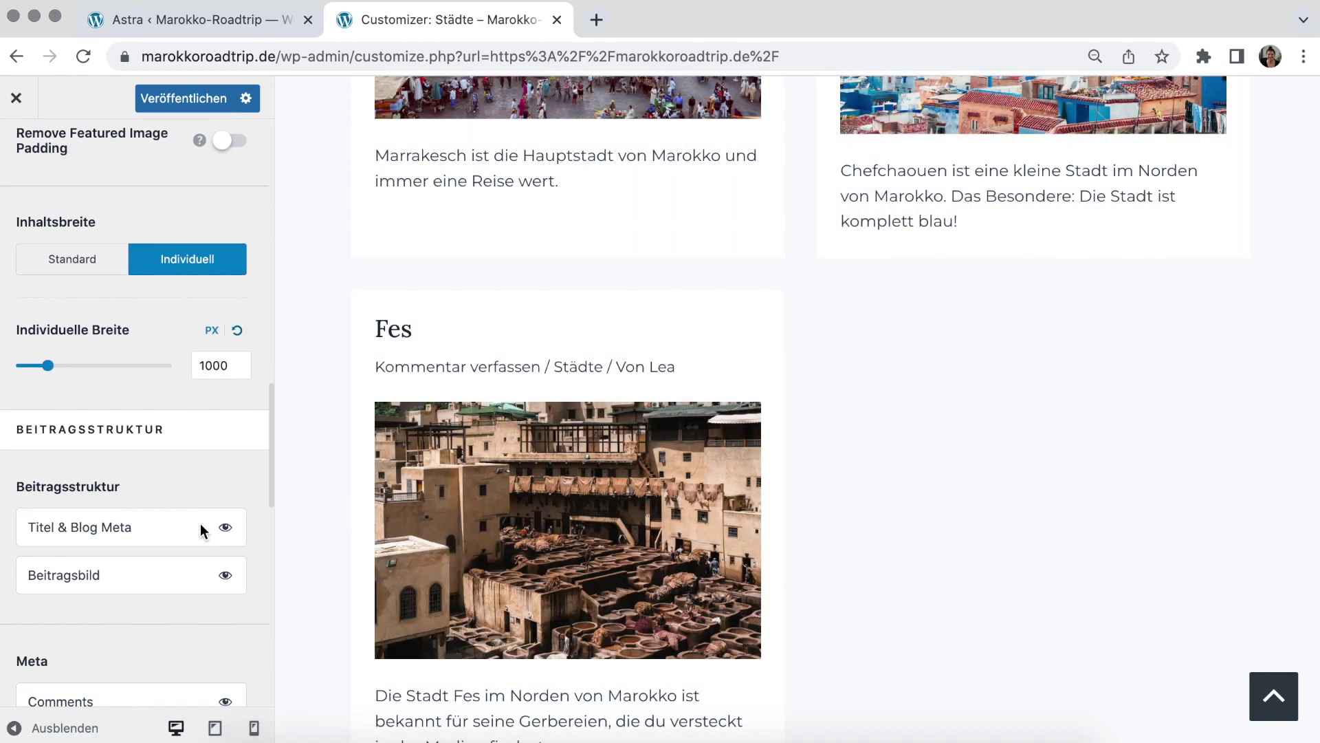
left_click_drag(141, 573, 142, 516)
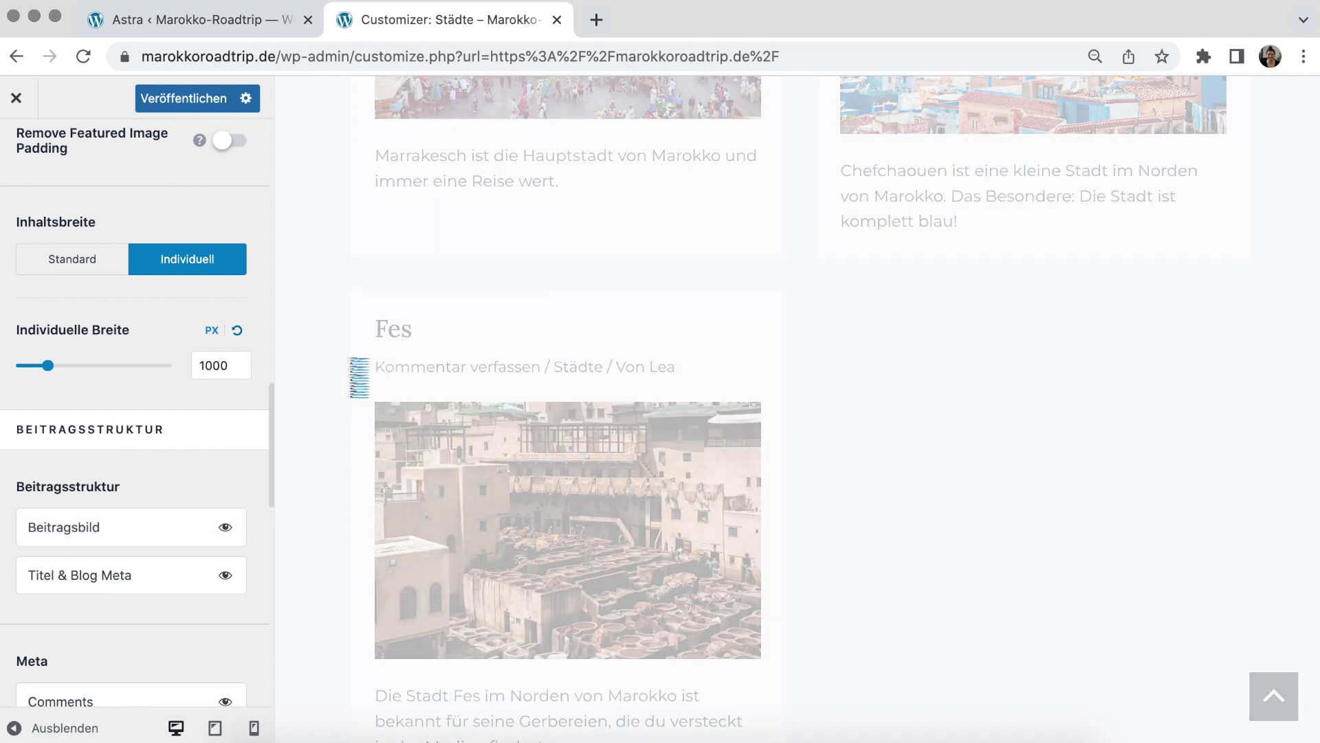
scroll(291, 348, "up", 2)
scroll(177, 330, "up", 4)
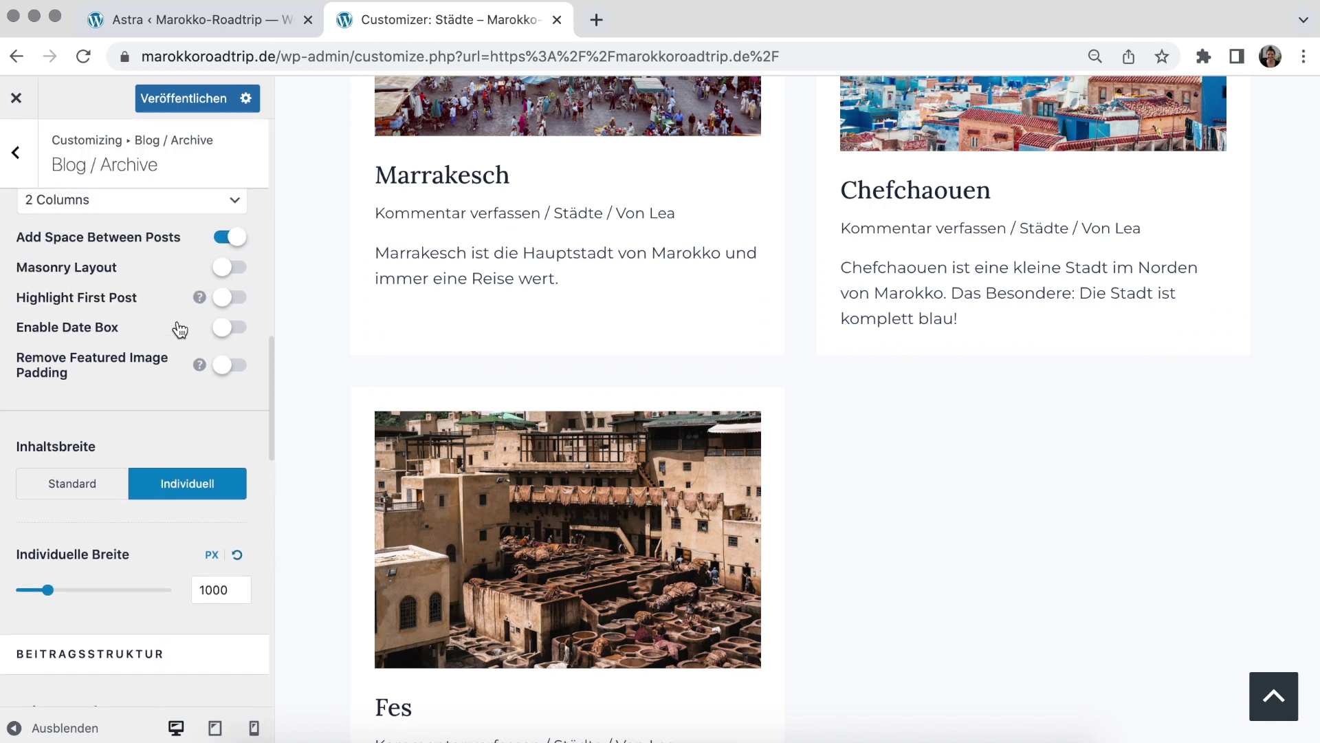
left_click(233, 371)
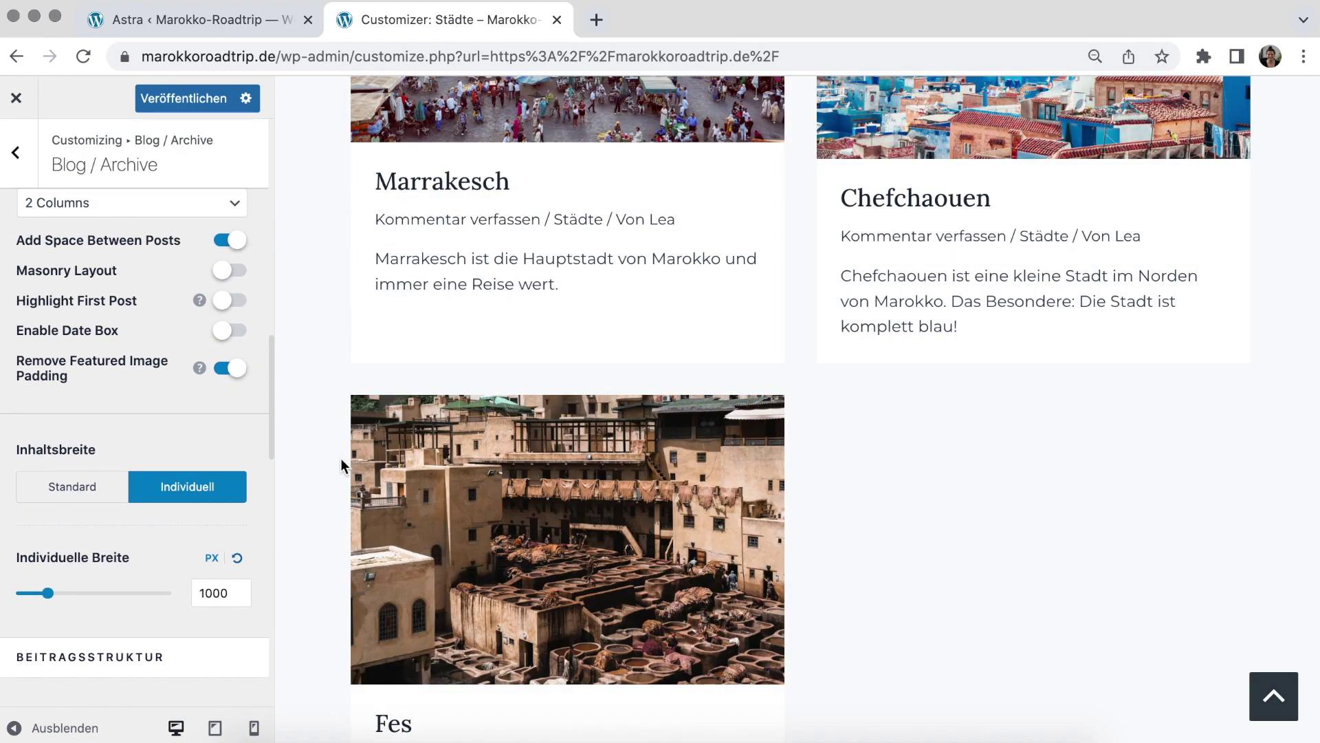
scroll(340, 458, "down", 4)
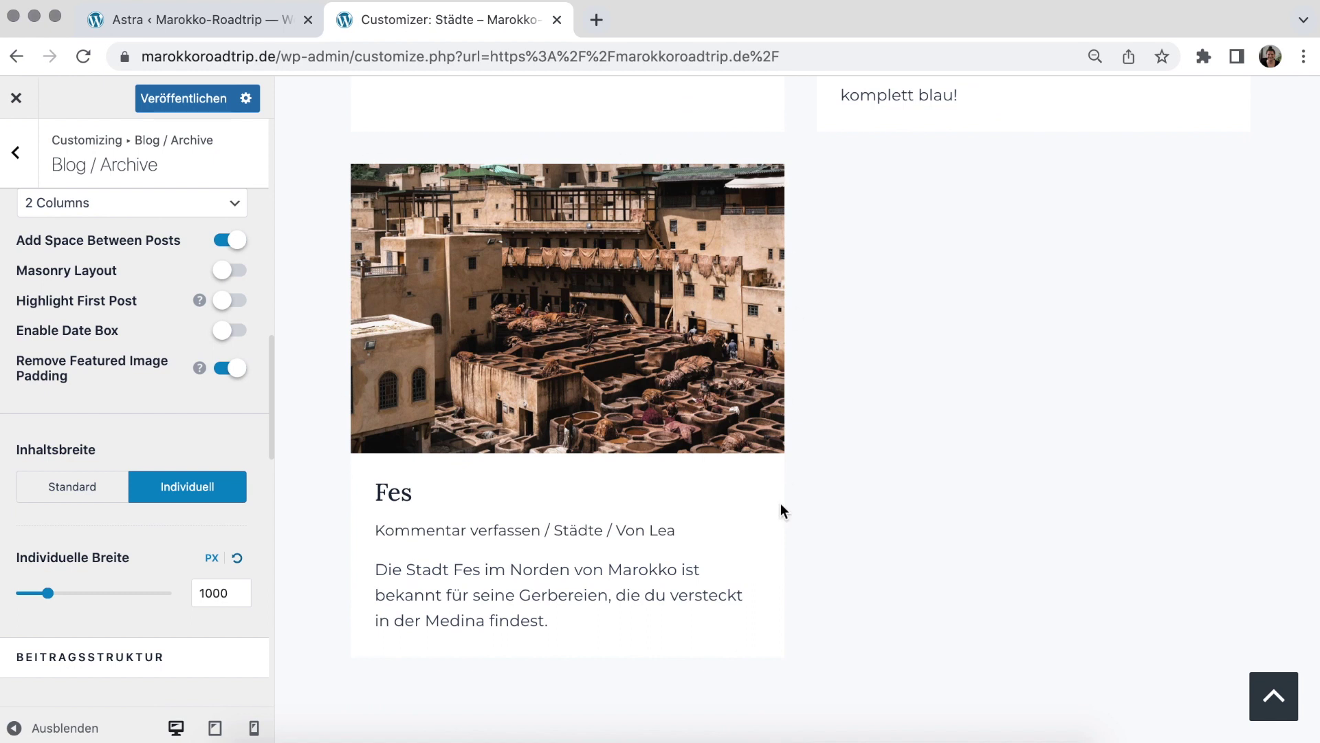
scroll(781, 505, "up", 8)
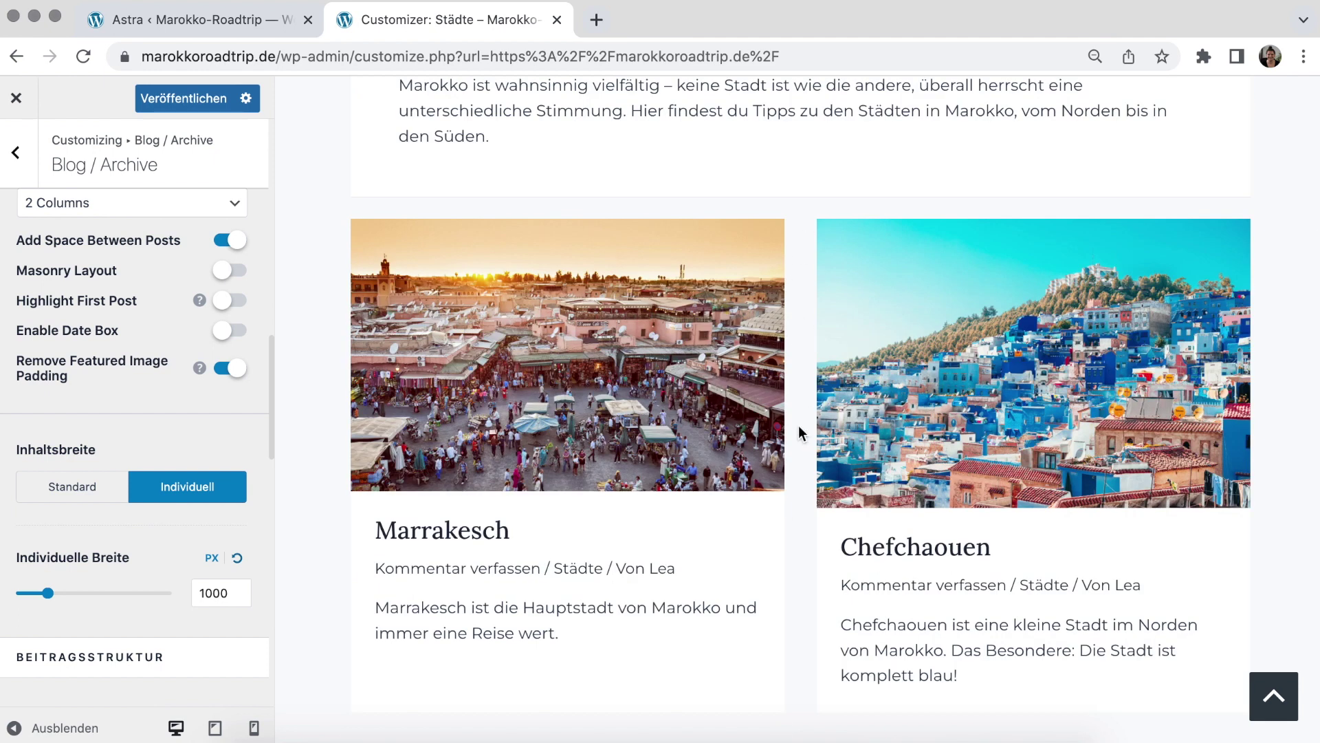
Look through the Blog / Archive design settings for colours, fonts and post spacing
scroll(179, 284, "up", 8)
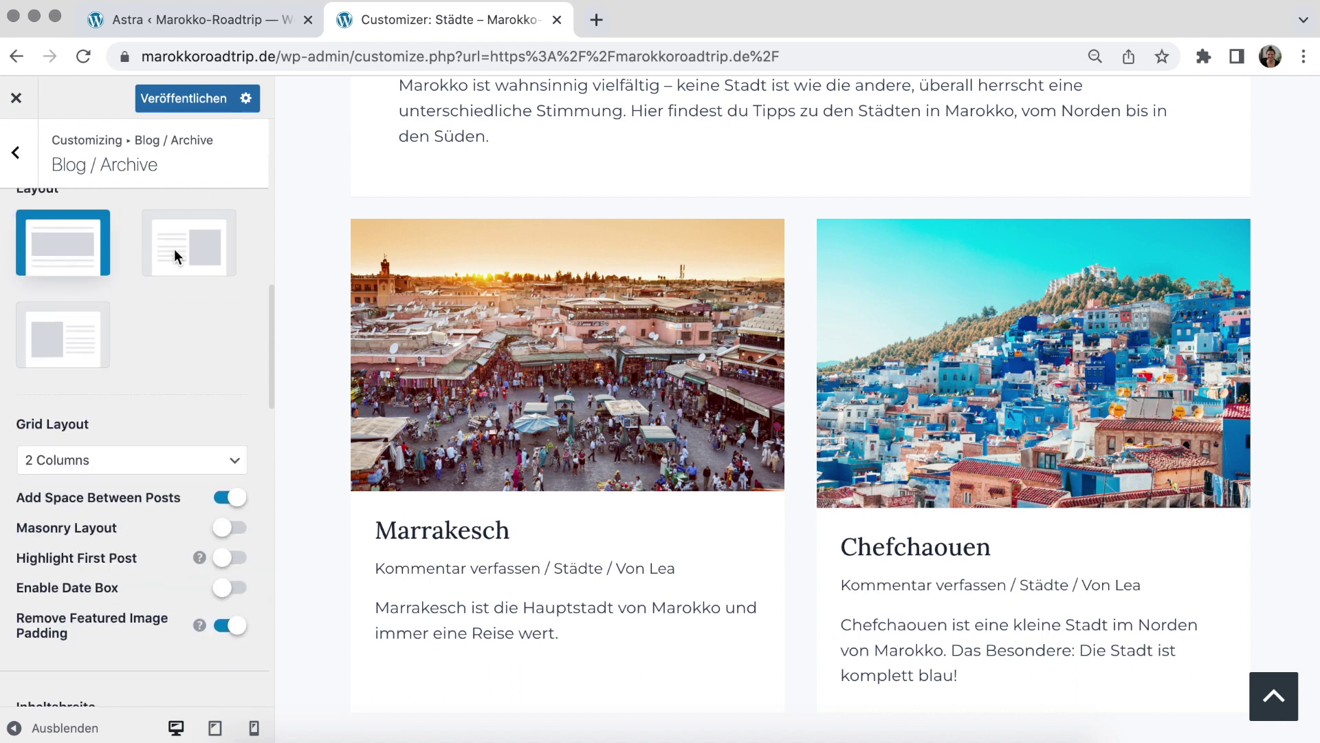
scroll(198, 210, "up", 5)
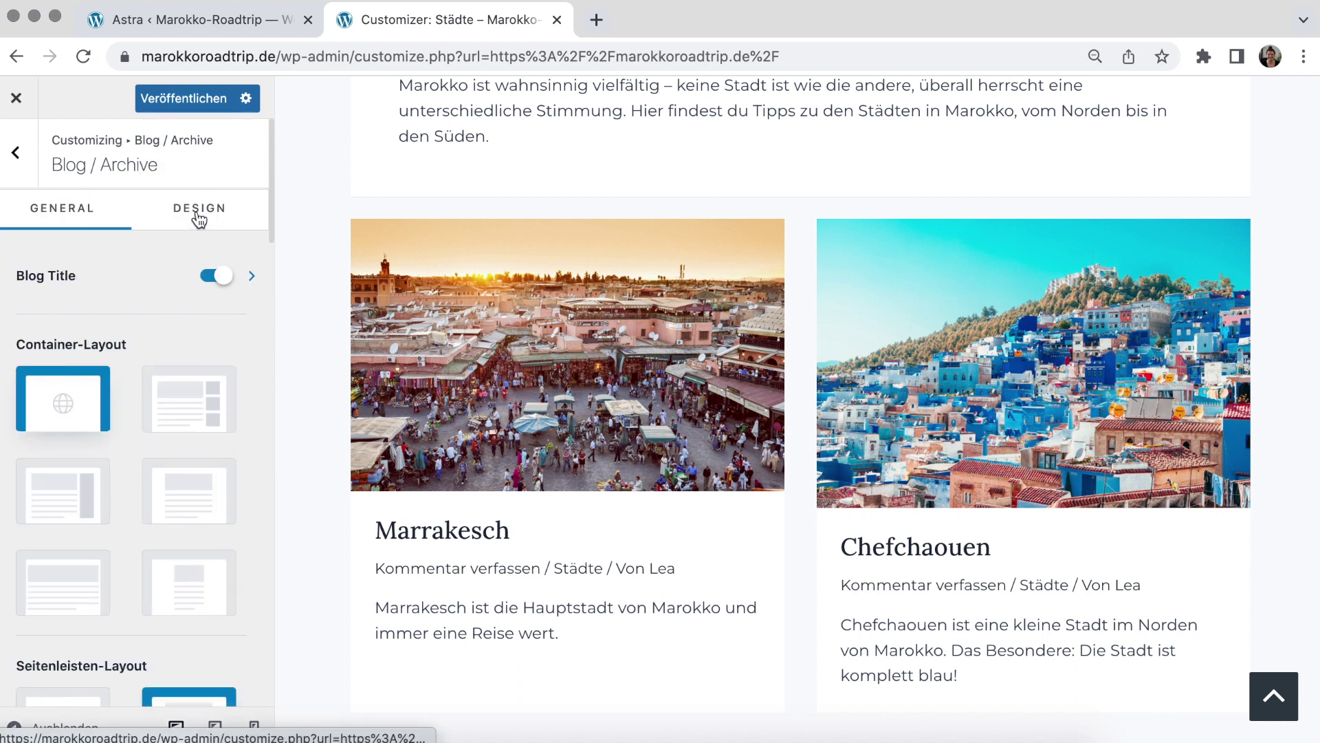
left_click(199, 219)
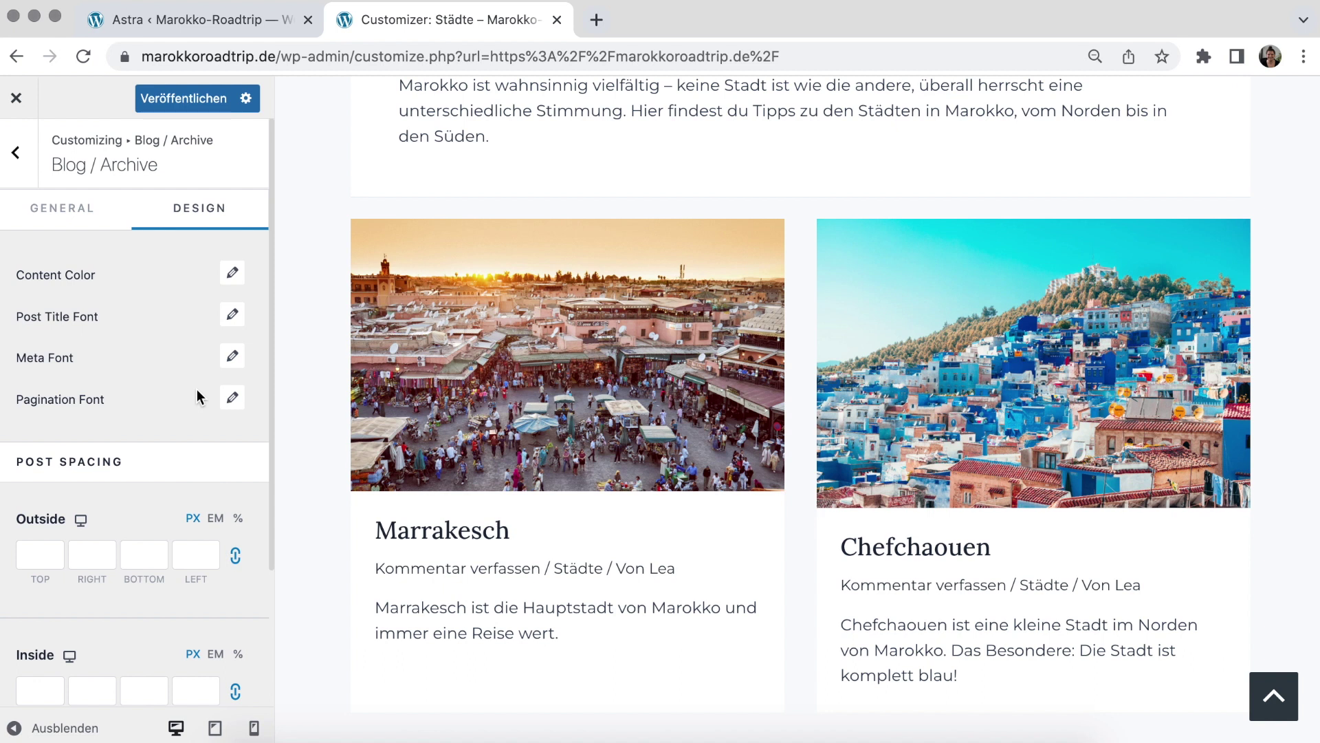
scroll(197, 397, "down", 5)
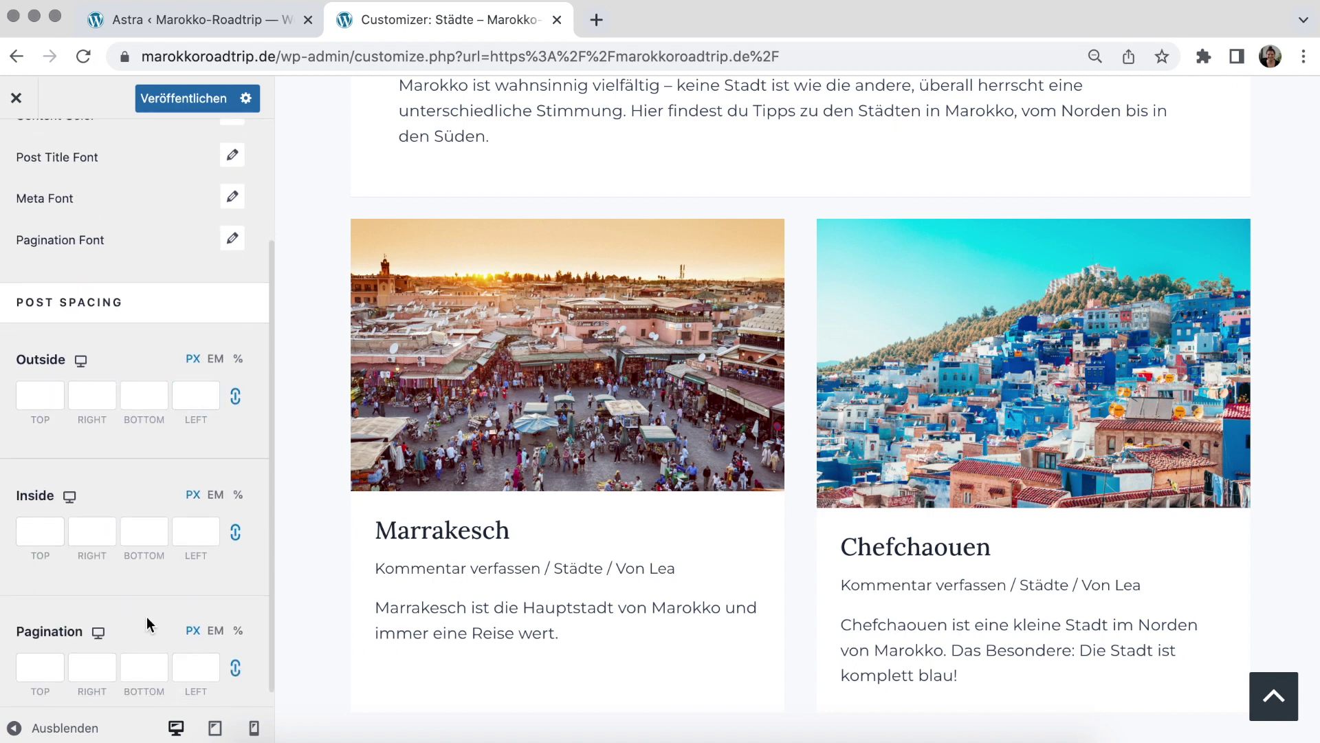
scroll(158, 473, "up", 5)
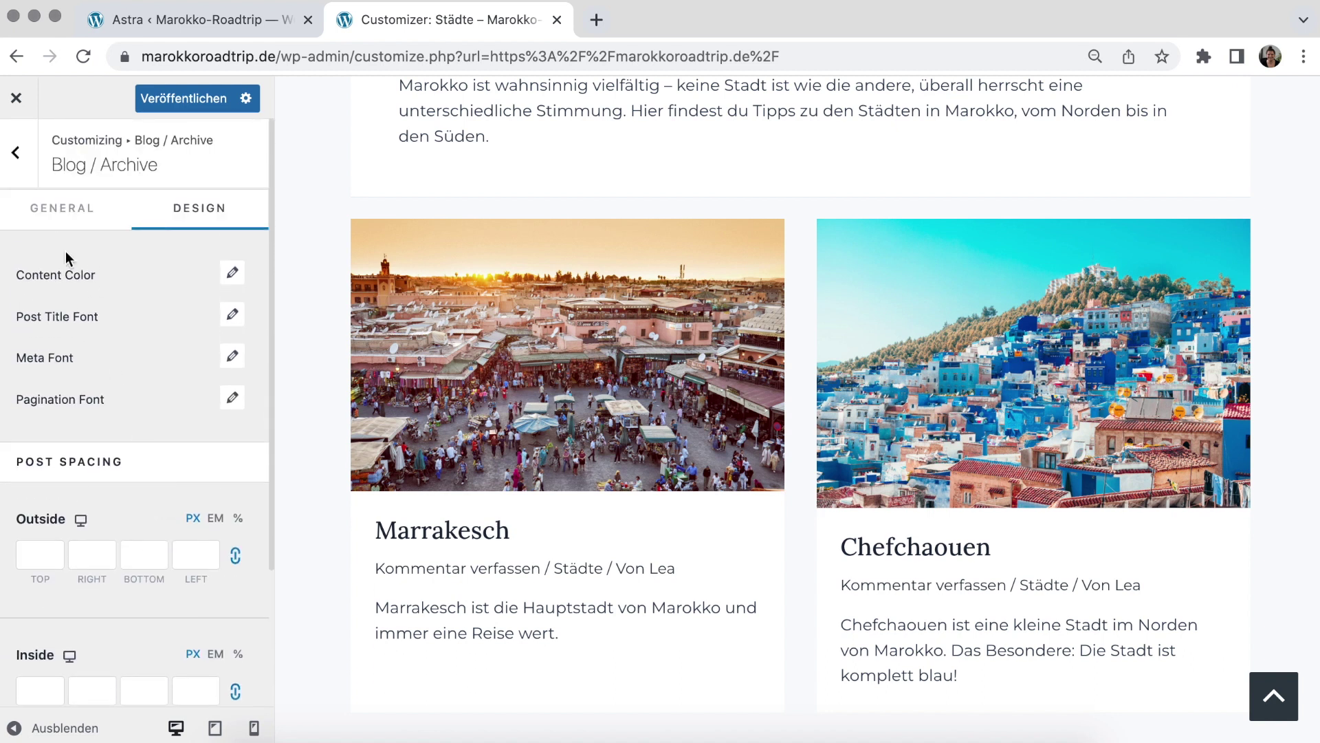
Open the Einzelbeitrag settings and load the Marrakesch post in the preview
left_click(21, 158)
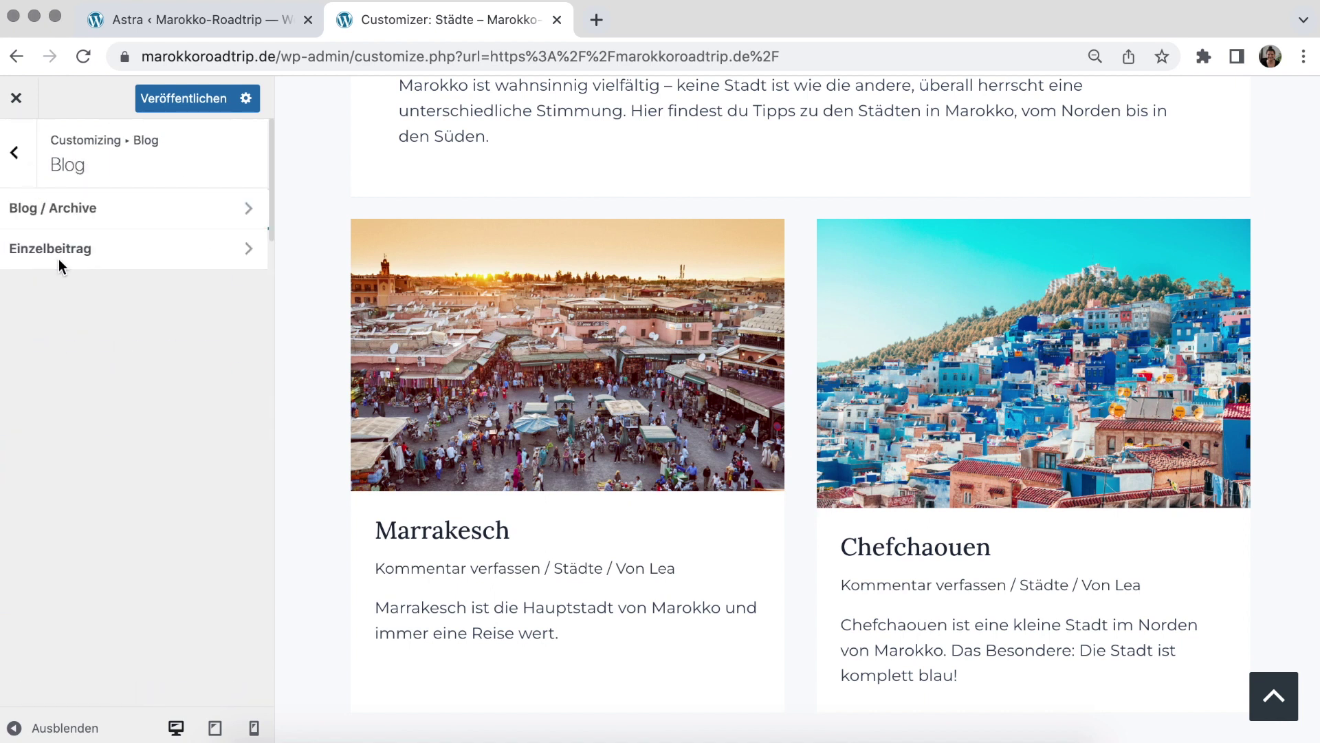
left_click(116, 257)
left_click(425, 535)
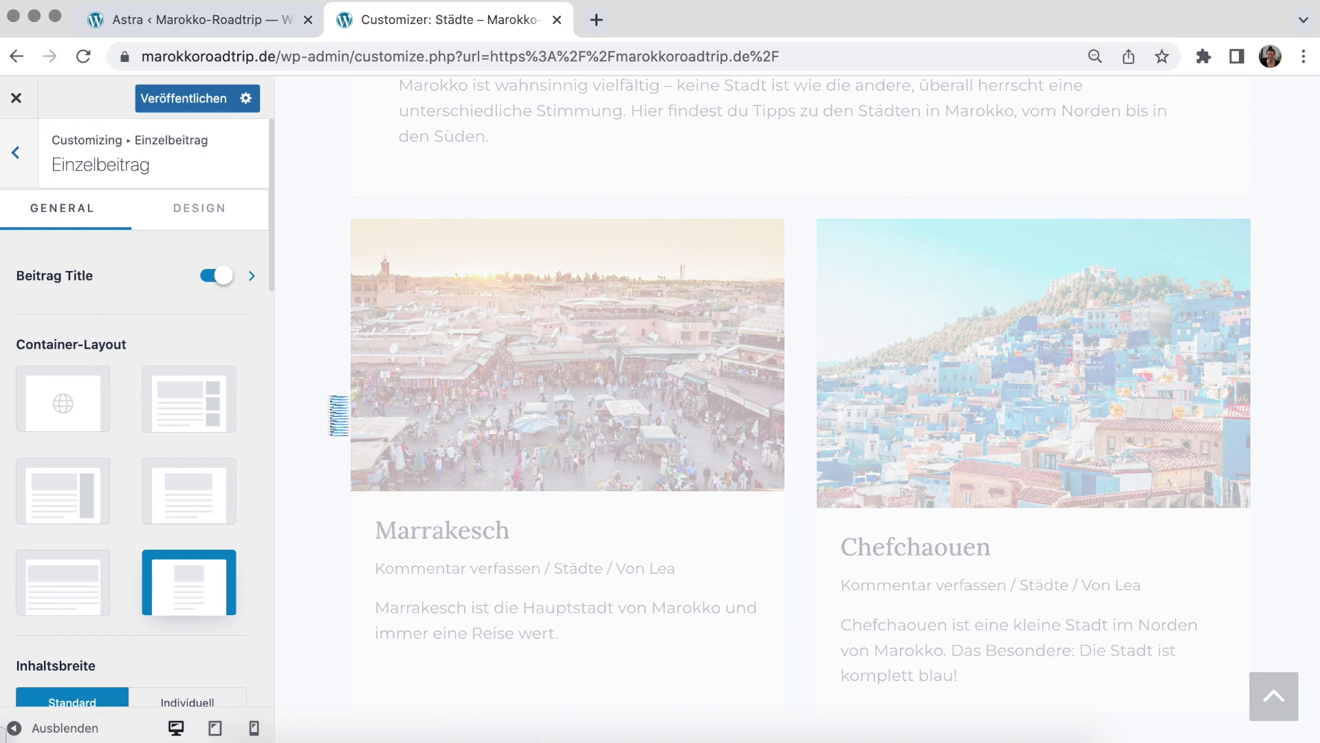
Enable Author Info and Disable Single Post Navigation for single posts, checking the author box and post navigation in the Marrakesch preview
scroll(196, 402, "down", 7)
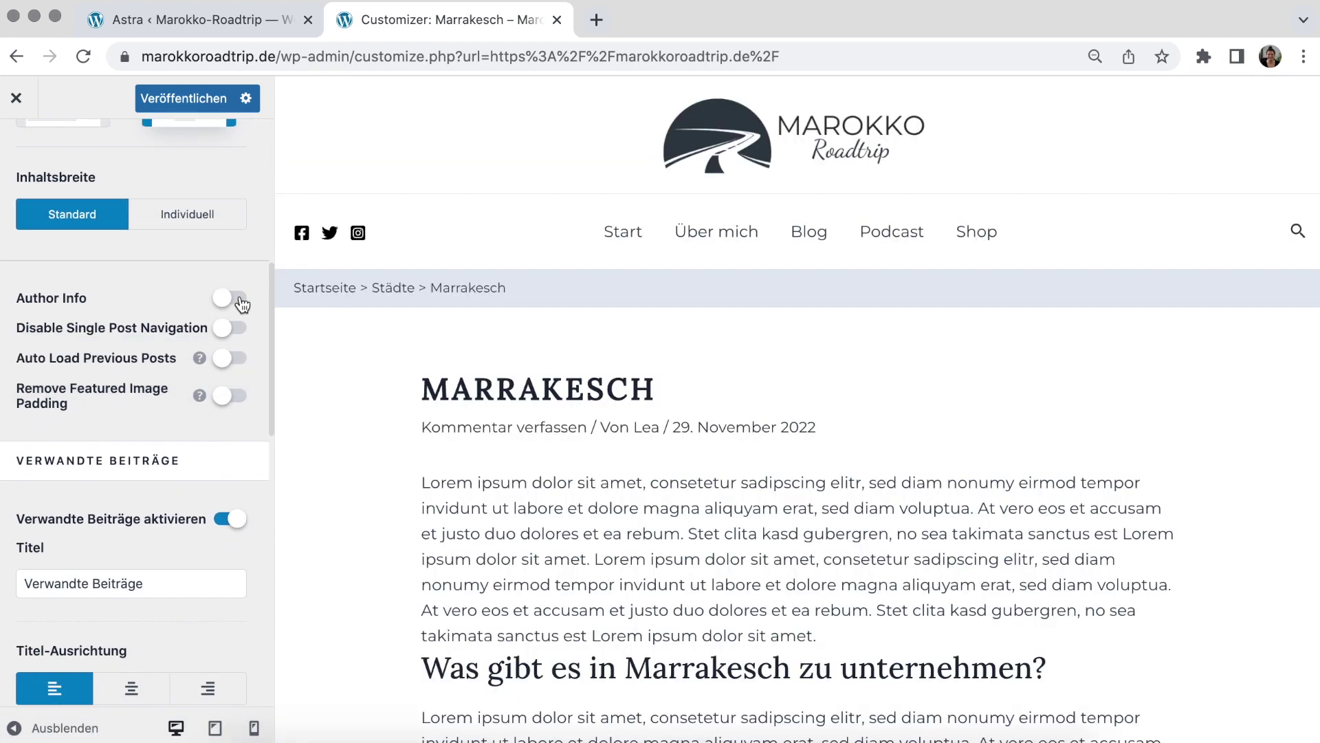
left_click(232, 298)
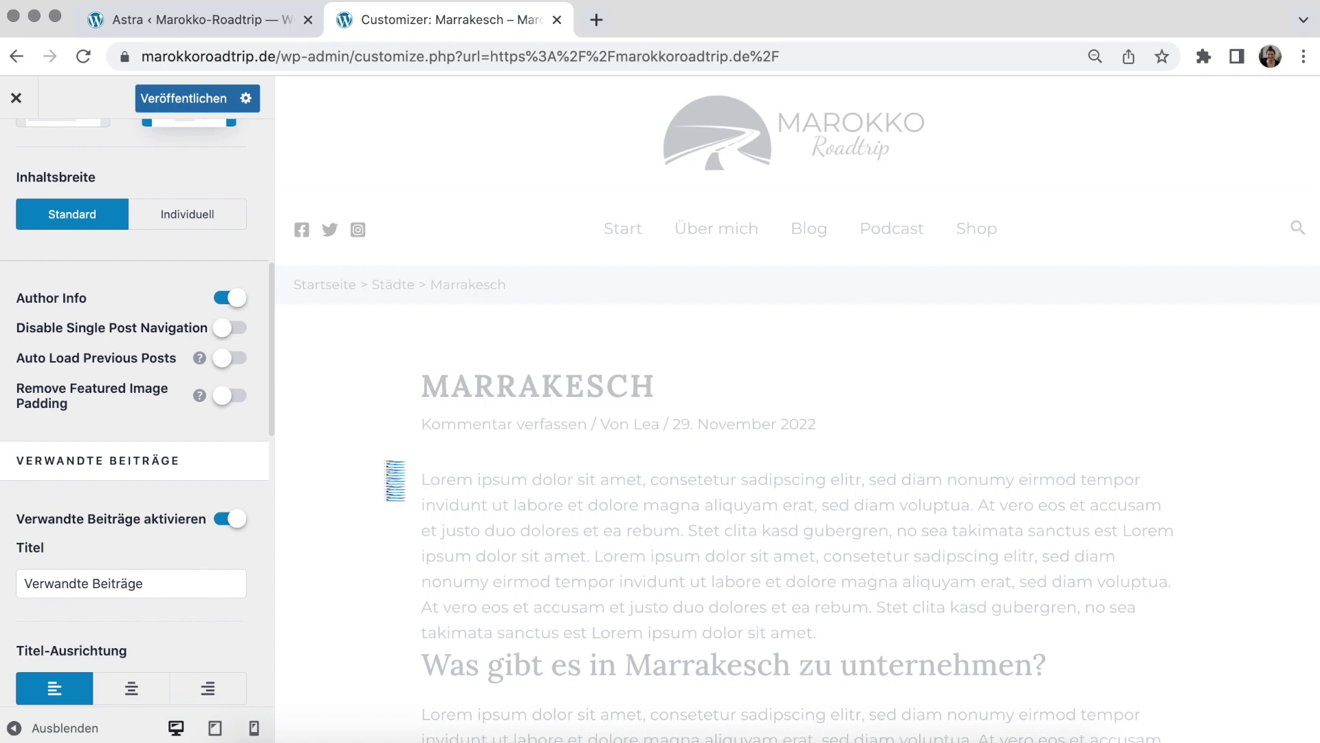
scroll(387, 467, "down", 15)
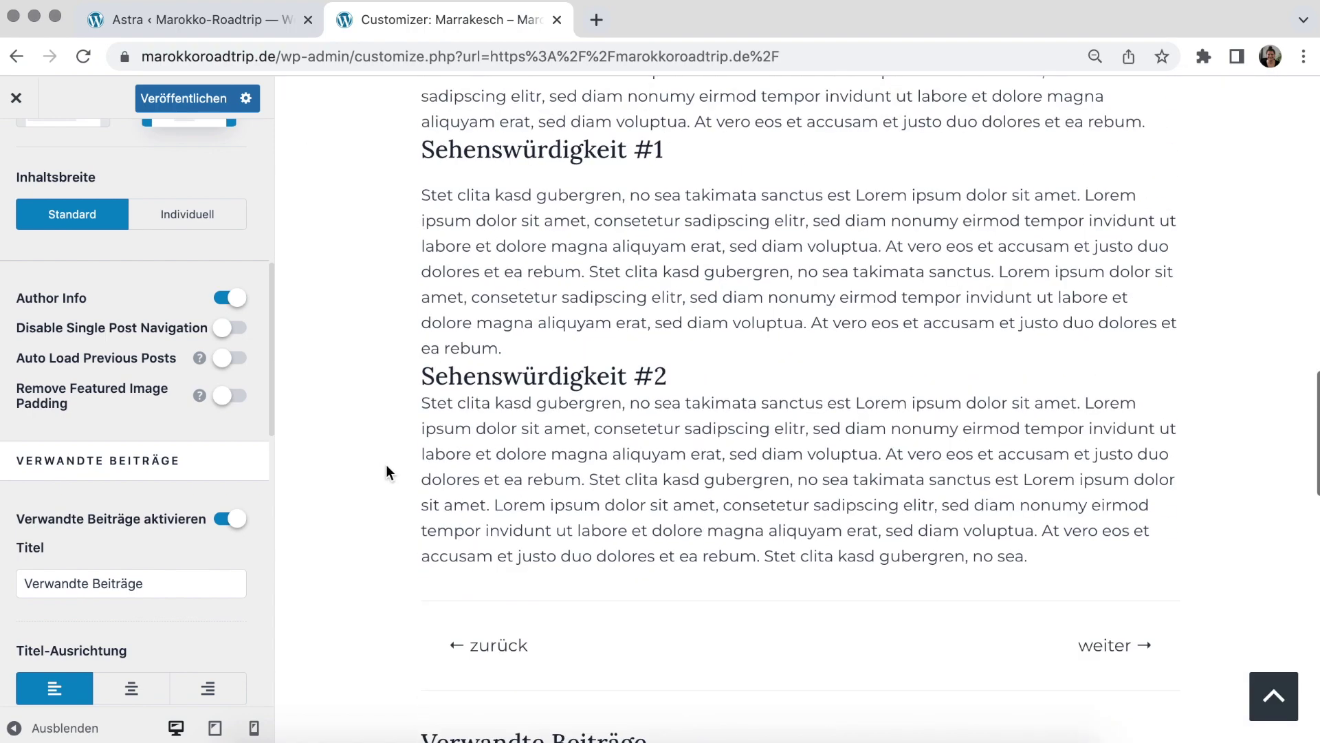
scroll(387, 471, "down", 9)
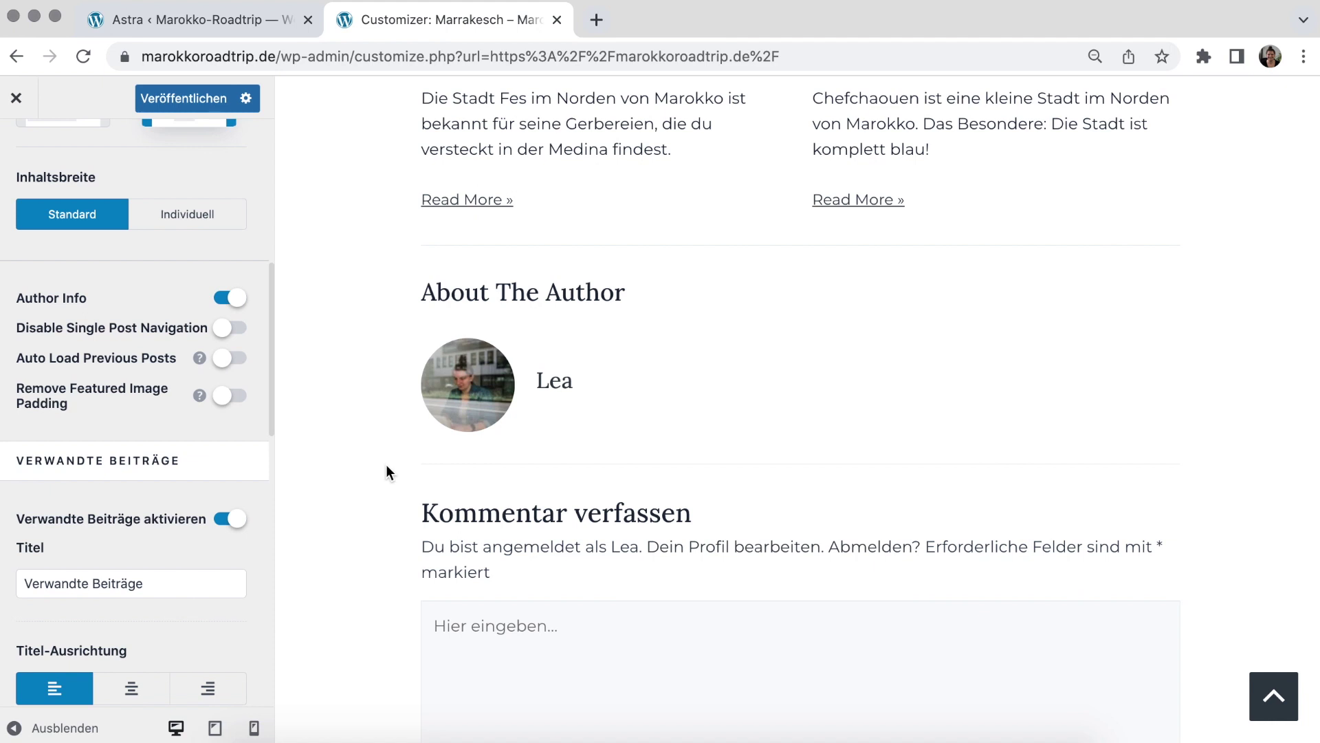
left_click_drag(422, 294, 625, 297)
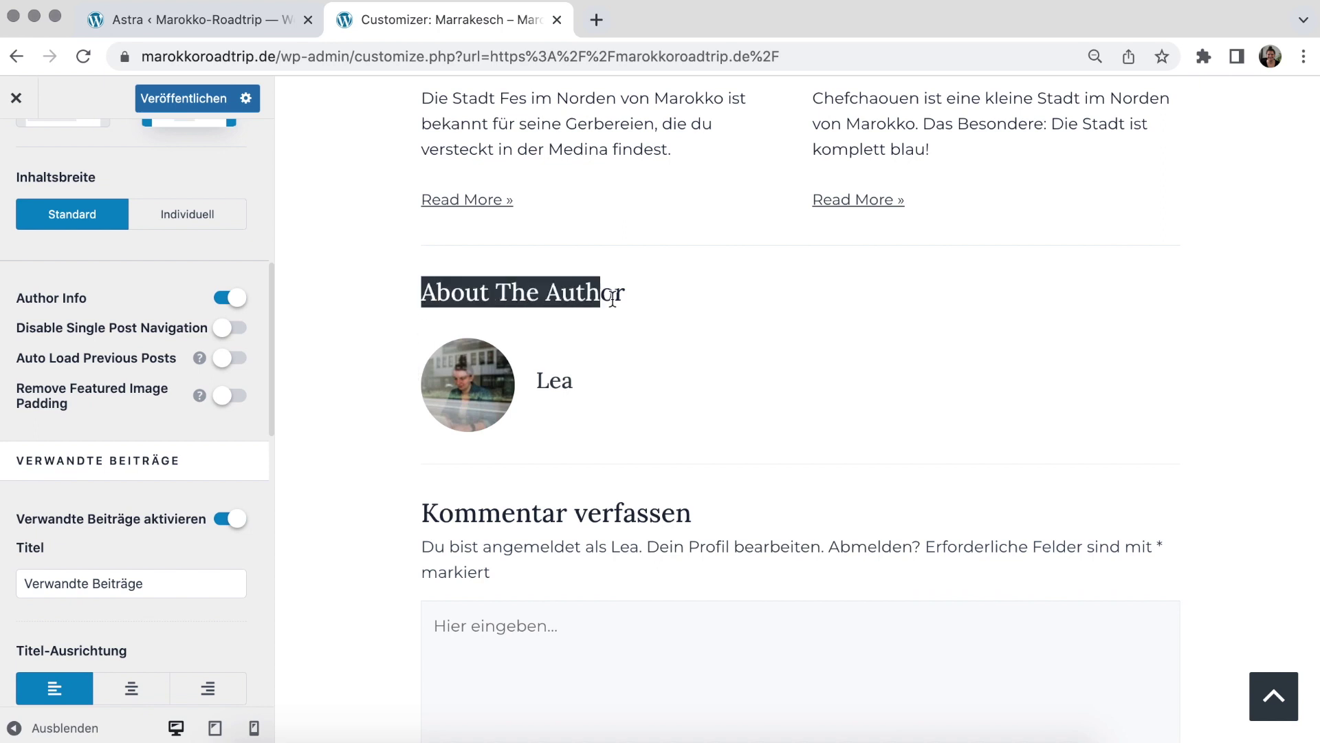
left_click(360, 352)
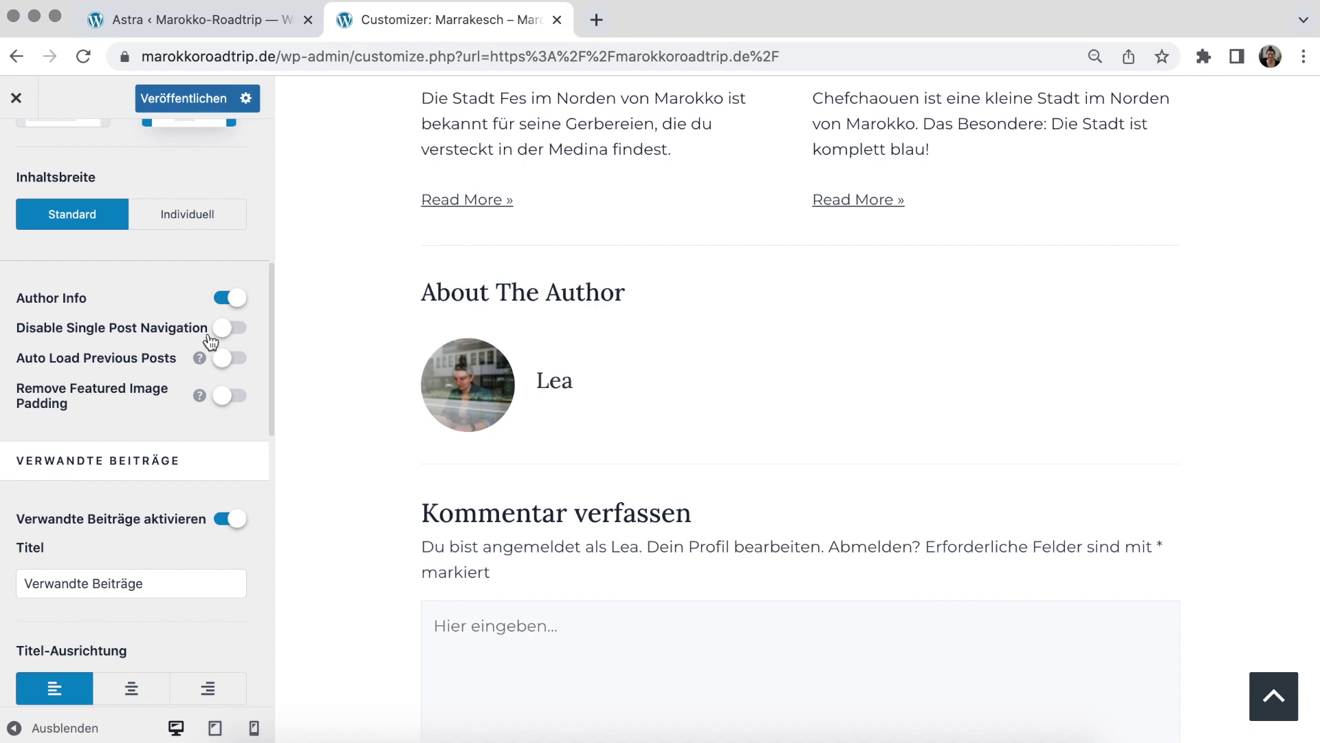
scroll(348, 401, "up", 8)
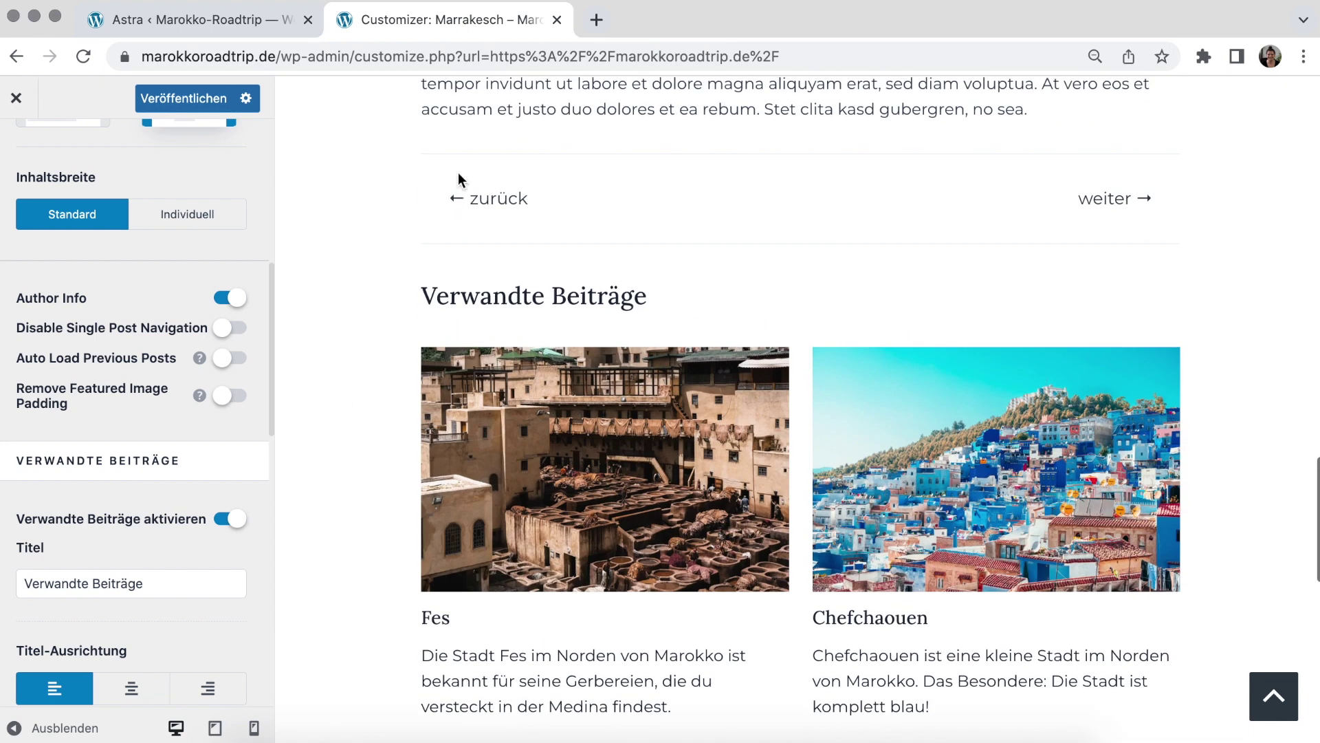
left_click(227, 328)
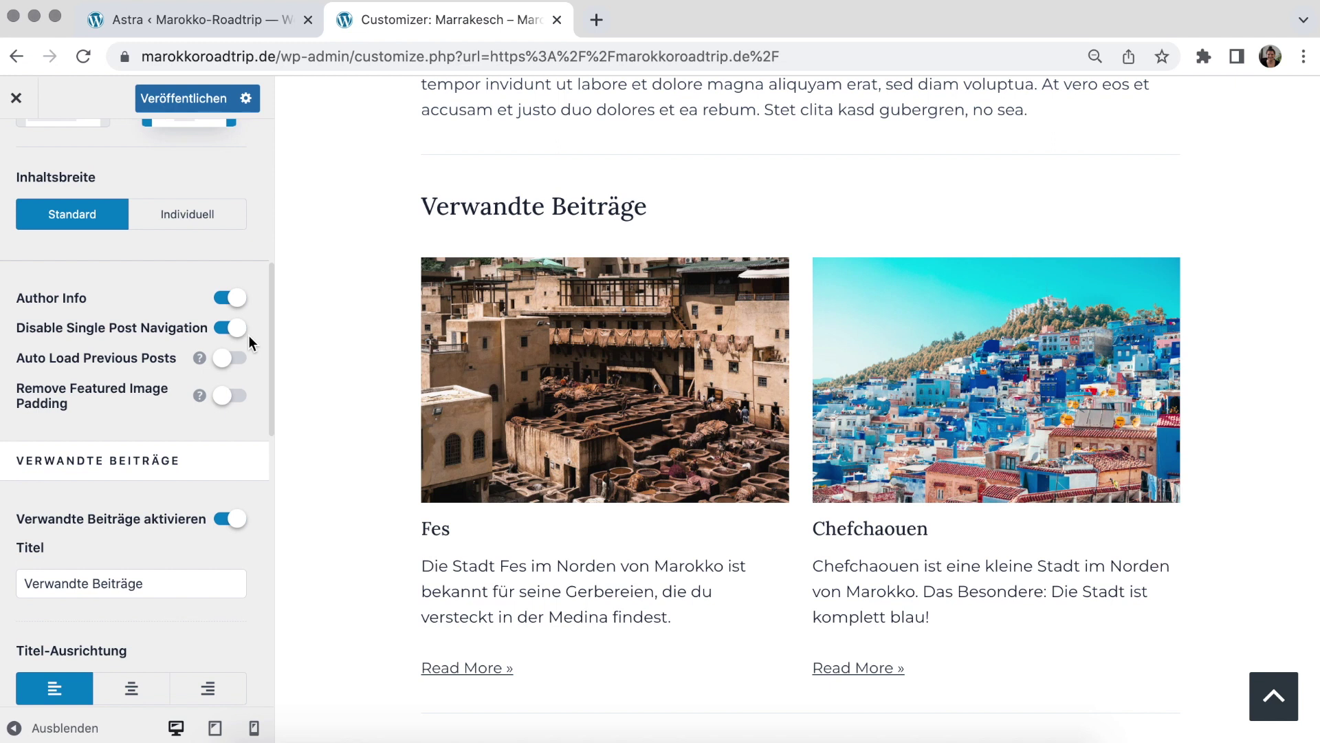
Look through the Einzelbeitrag design settings for the related posts' colours, fonts and spacing, and return to the Blog section
scroll(227, 303, "up", 10)
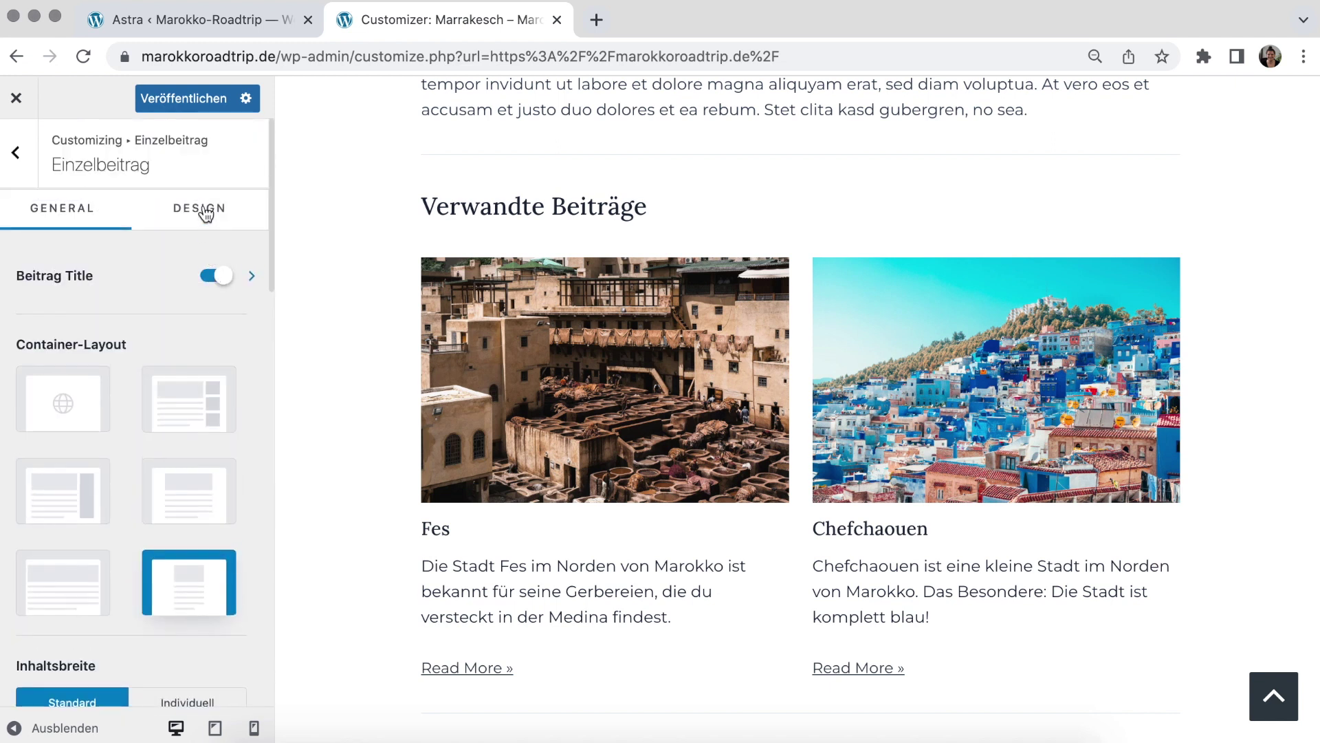
left_click(205, 213)
scroll(201, 361, "down", 2)
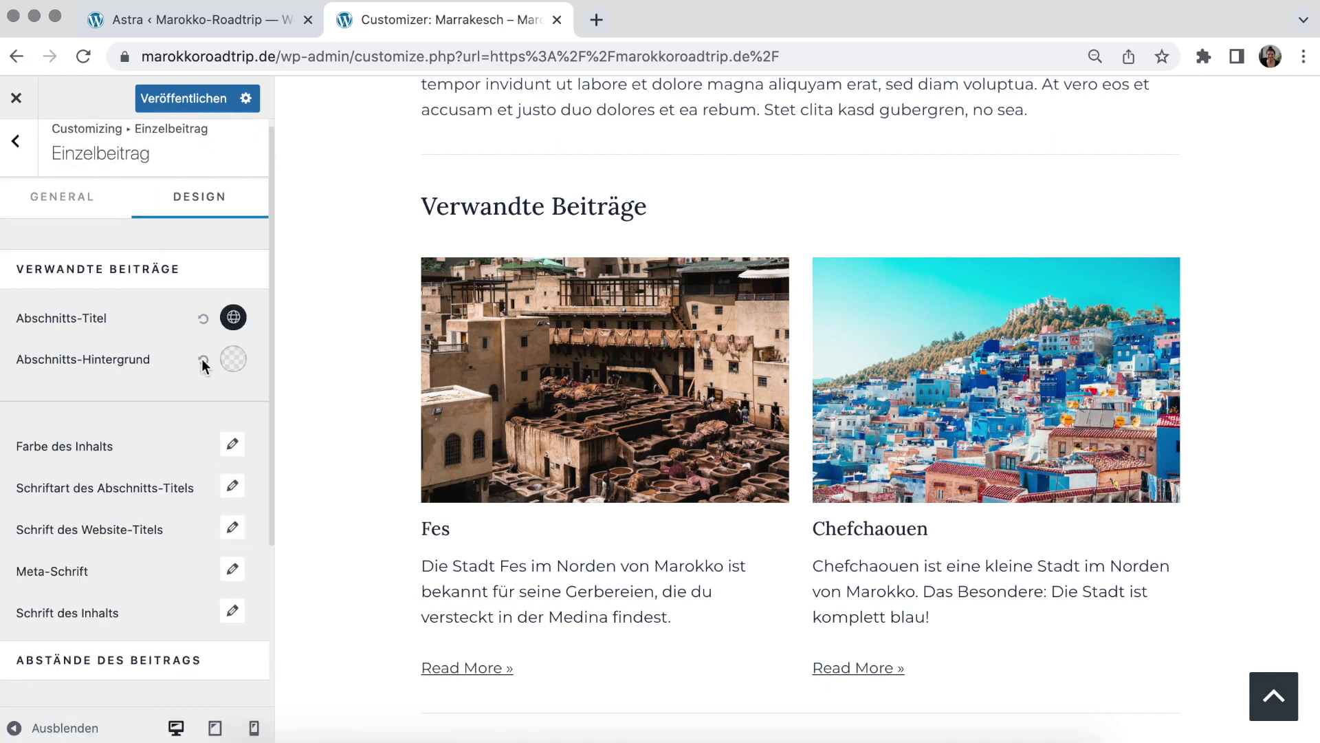
scroll(194, 407, "down", 2)
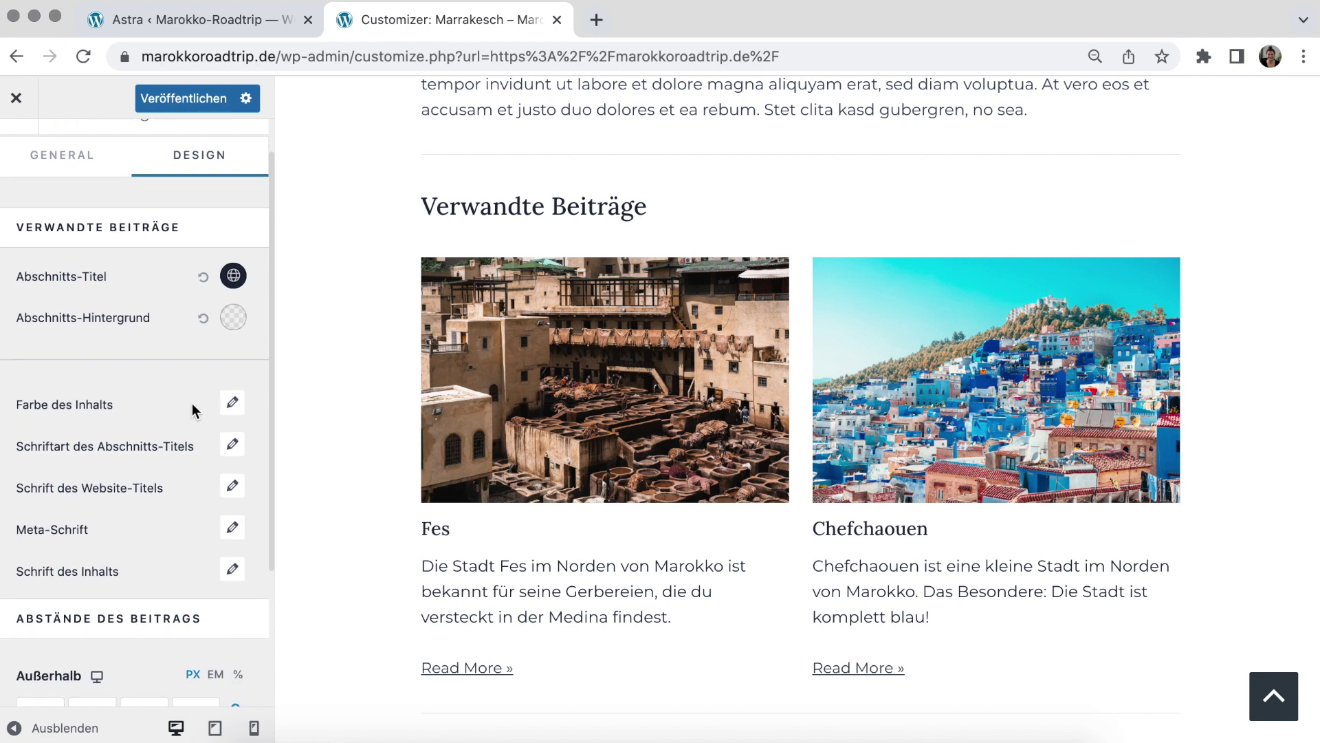
scroll(192, 402, "up", 3)
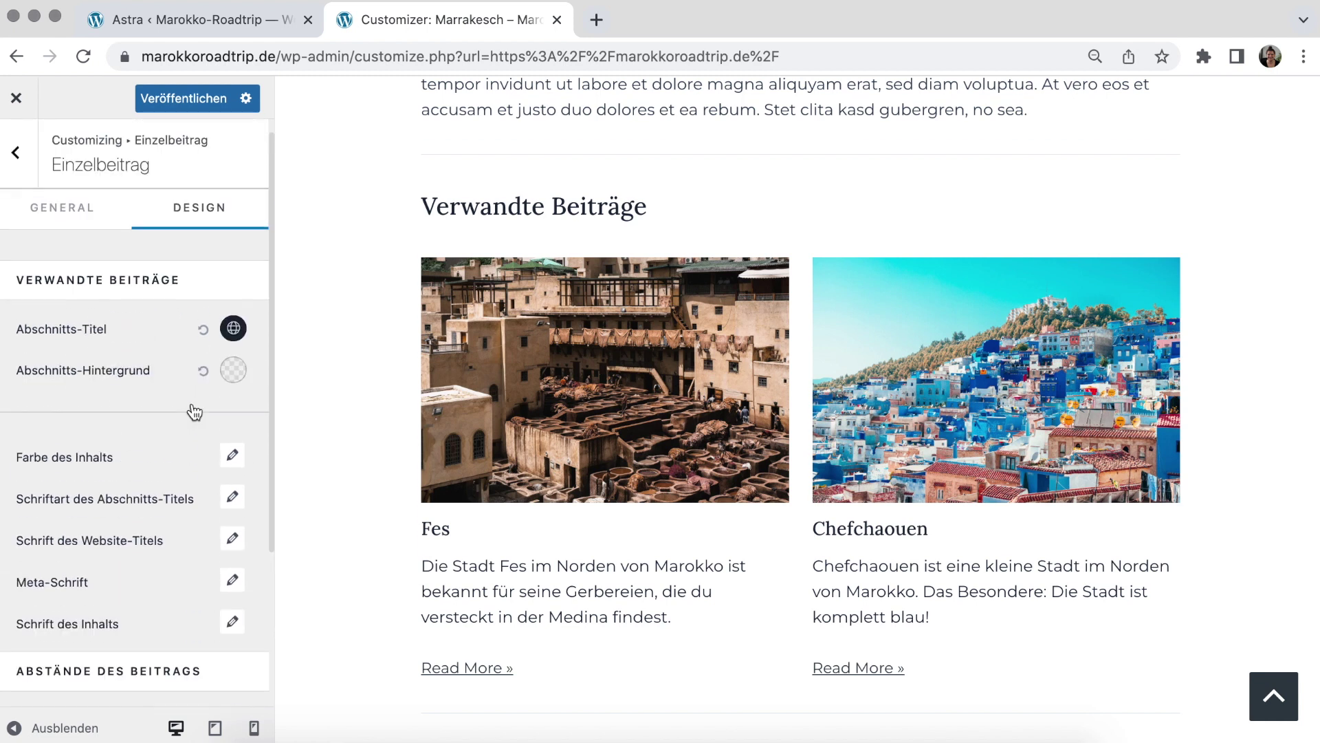
left_click(30, 177)
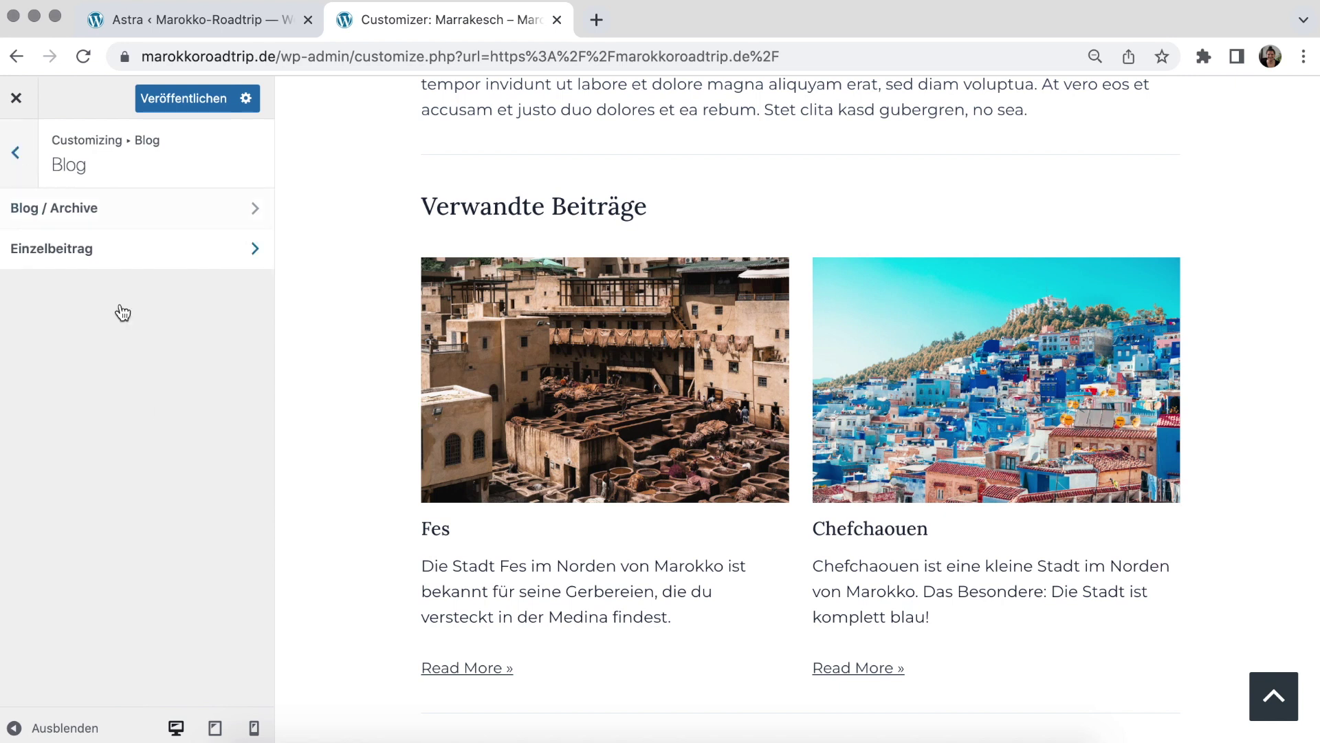
Examine the Seitenleiste design settings for colours, fonts and widget font sizes, and return to the Customizer overview
left_click(34, 181)
left_click(112, 501)
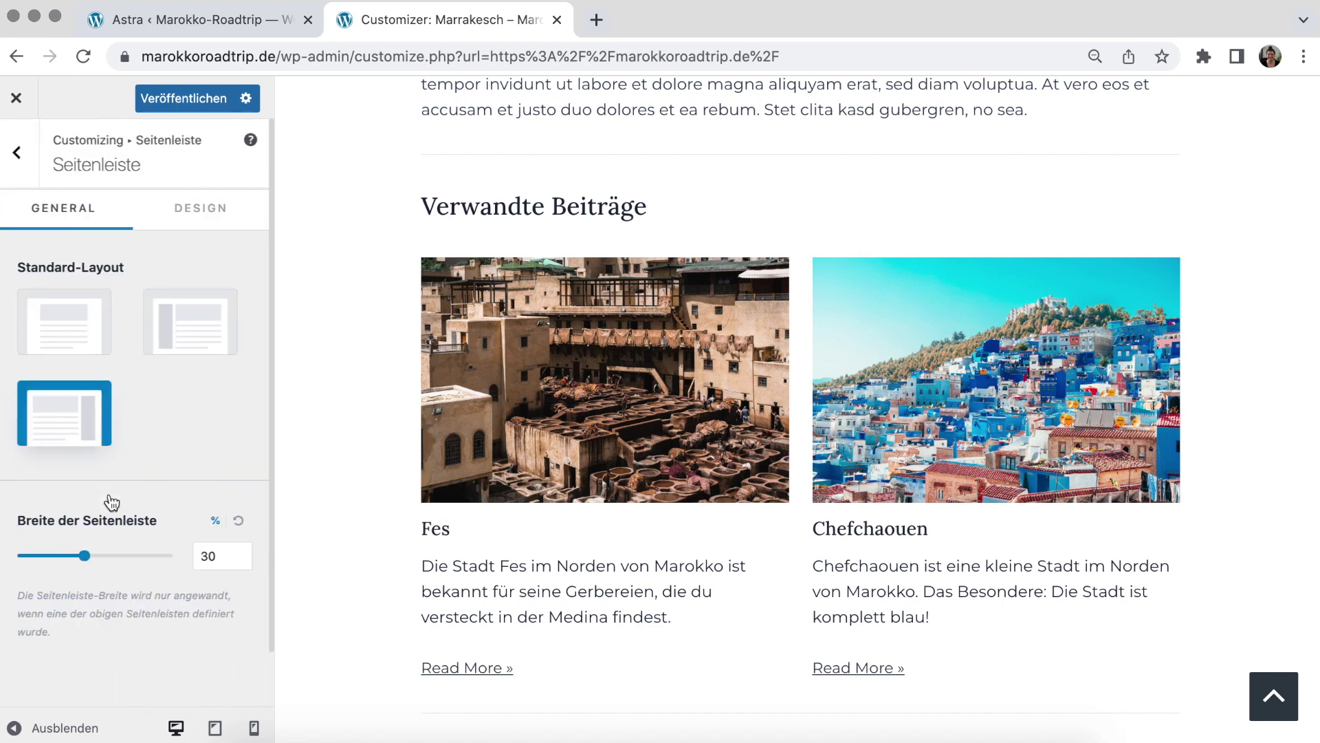
left_click(215, 216)
scroll(167, 377, "down", 1)
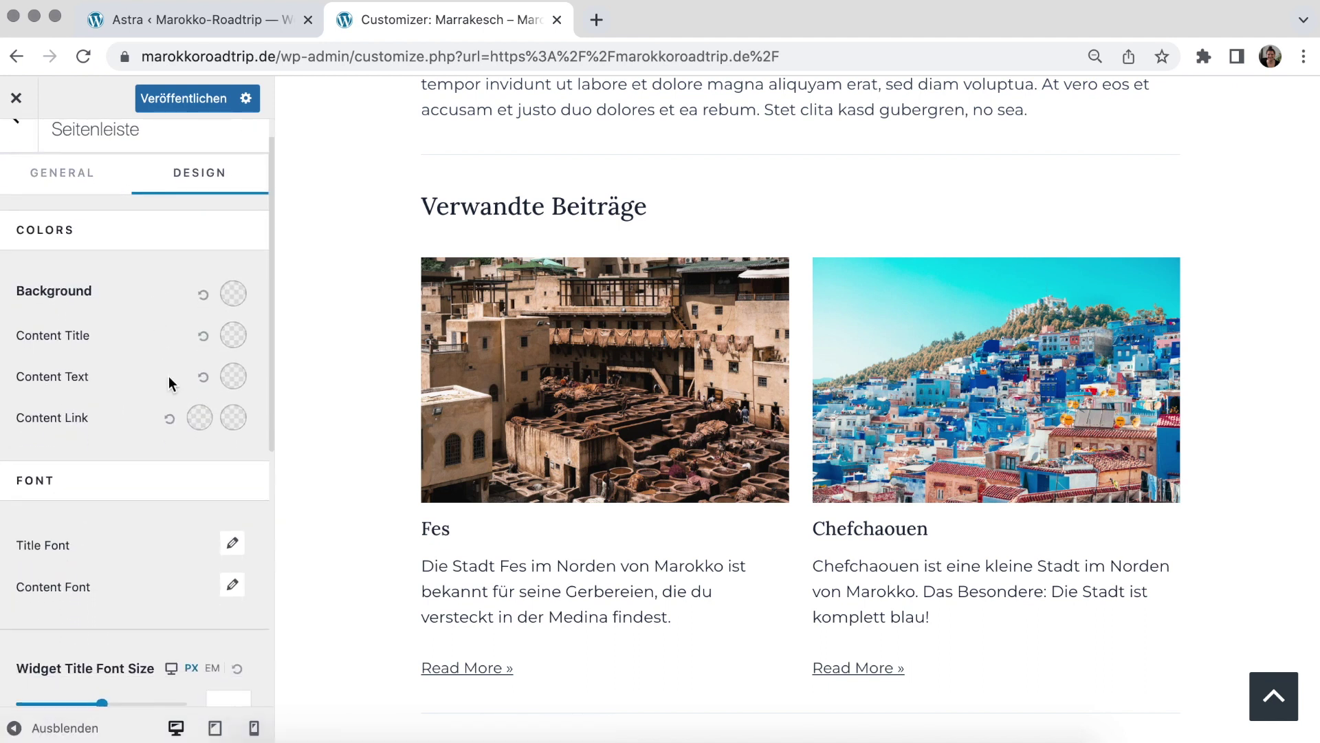
scroll(168, 378, "down", 2)
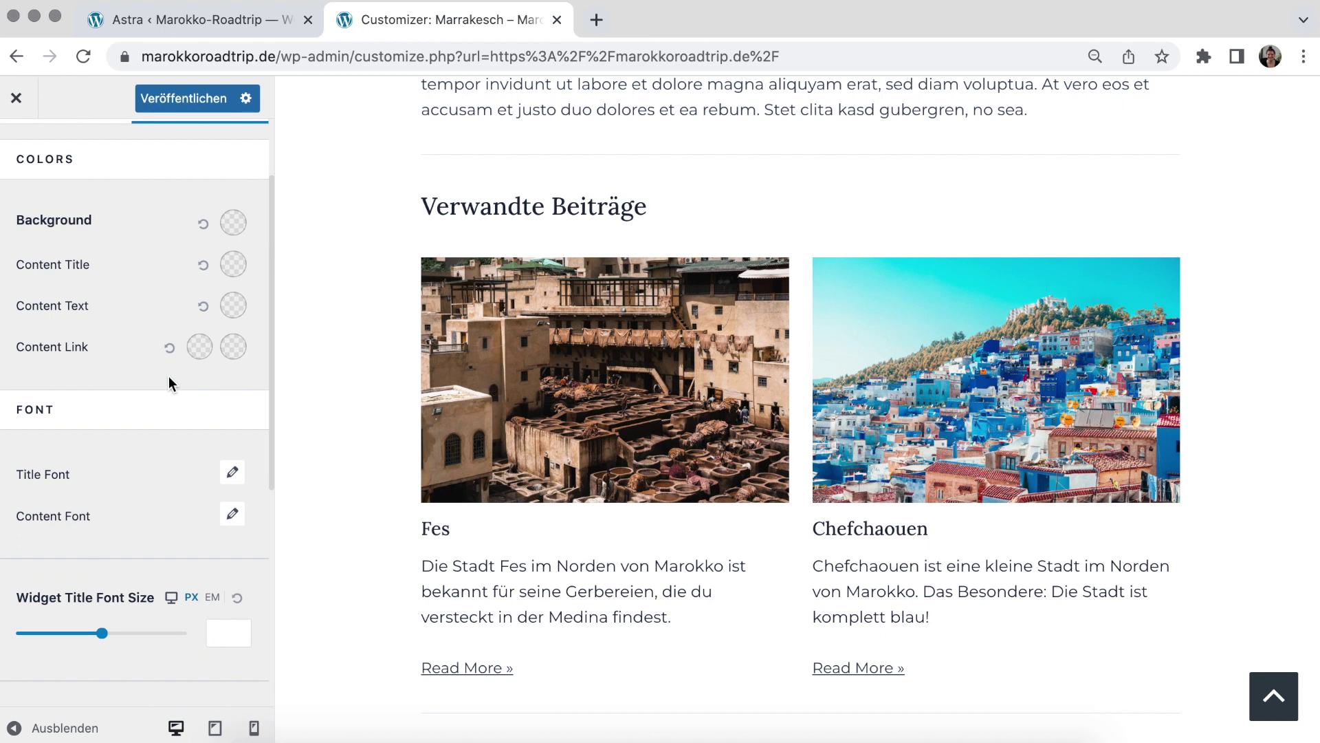
scroll(167, 377, "down", 3)
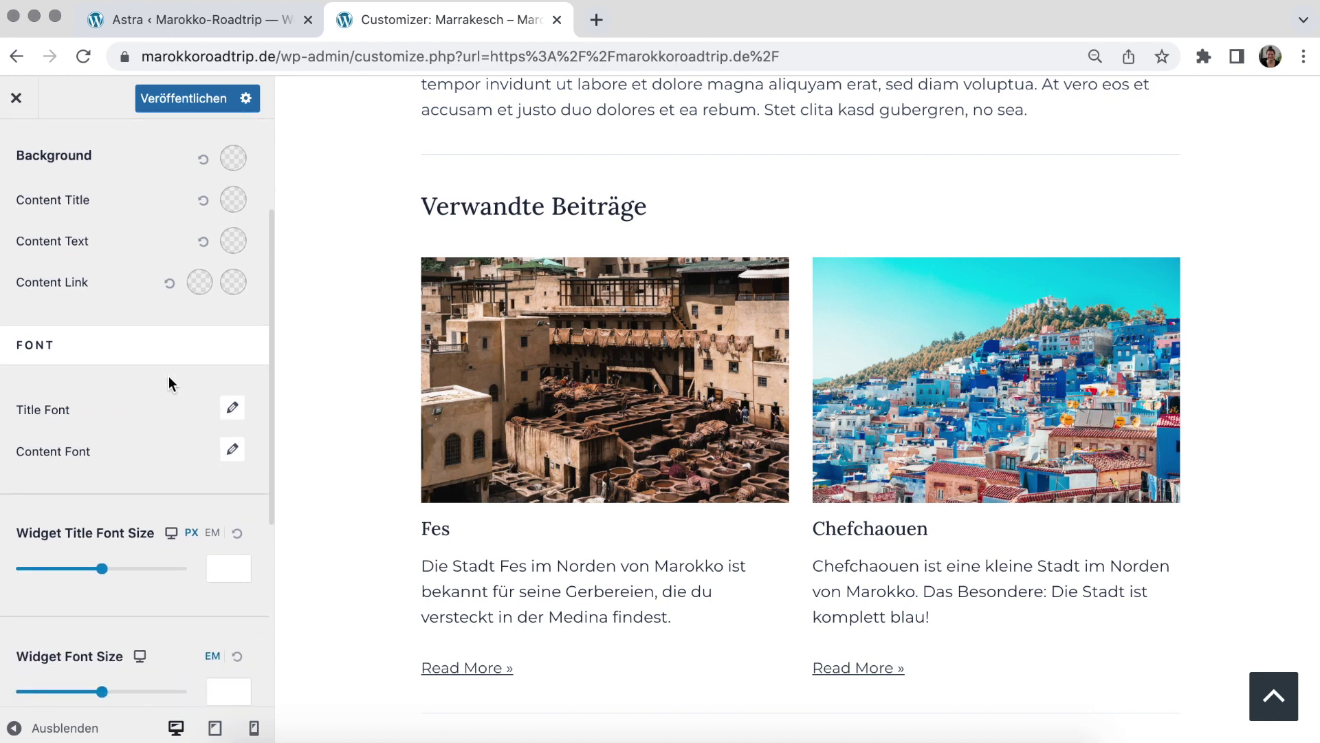
scroll(168, 377, "up", 5)
left_click(16, 152)
scroll(160, 389, "down", 2)
scroll(161, 392, "up", 2)
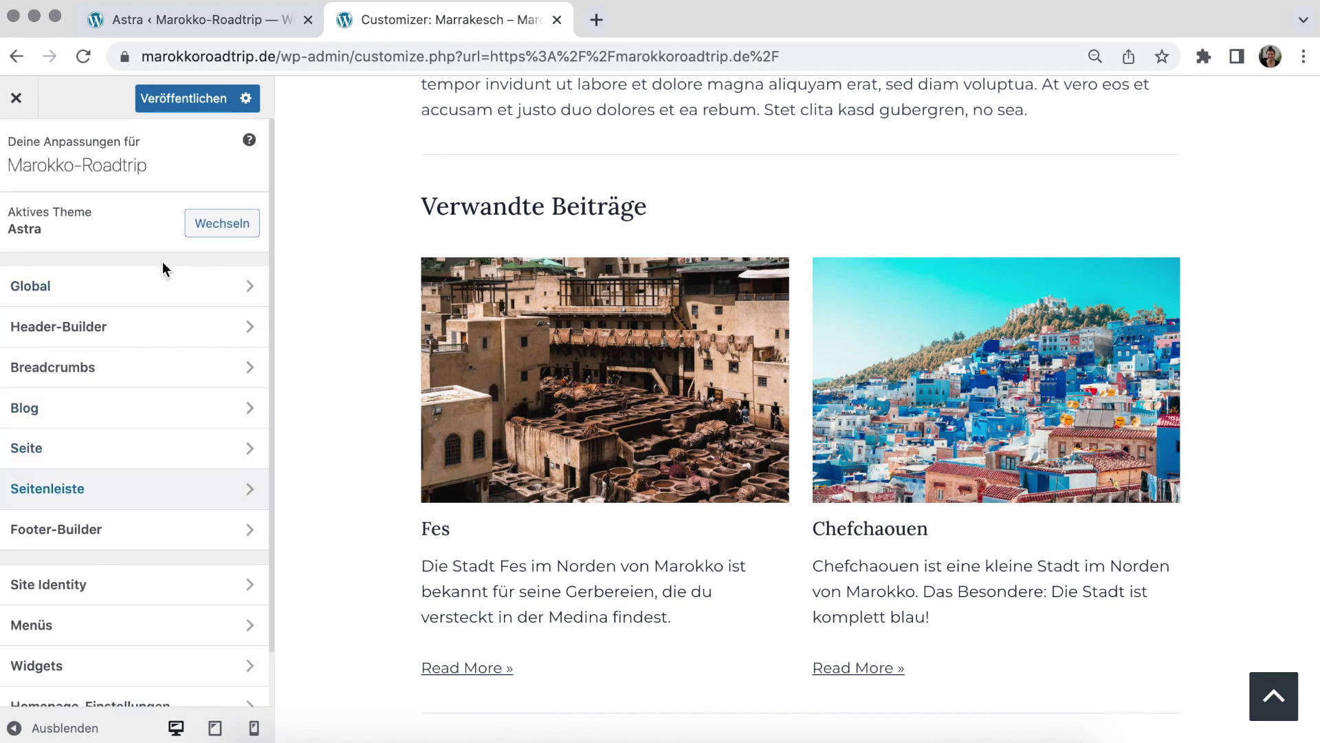